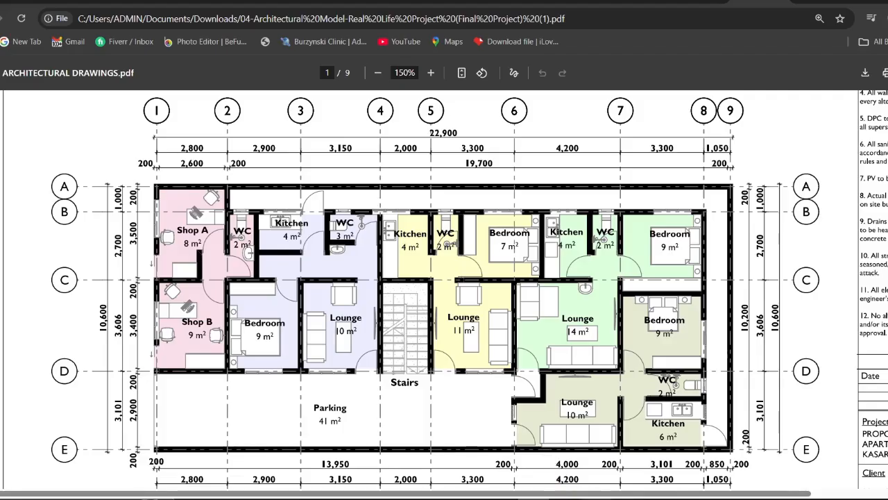
- Switch to Microsoft Whiteboard and review the structural design workflow, from importing the architectural GA drawing to defining loads
{"action": "mouse_move", "coordinate": [617, 495]}
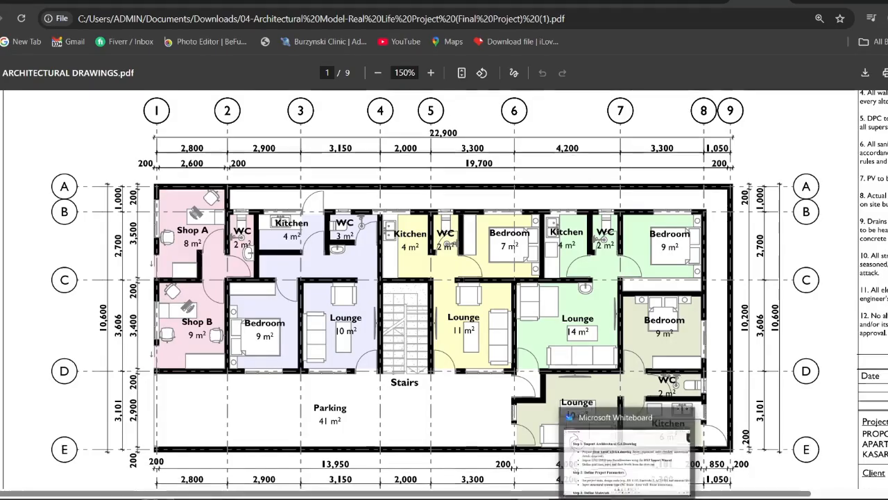
{"action": "left_click", "coordinate": [618, 478]}
{"action": "scroll", "coordinate": [313, 276], "scroll_direction": "up", "scroll_amount": 2, "text": "ctrl"}
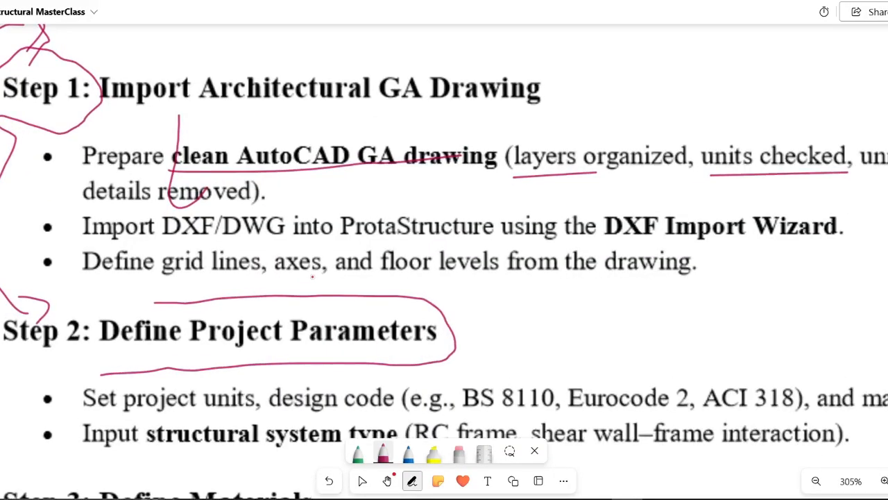
{"action": "scroll", "coordinate": [312, 276], "scroll_direction": "down", "scroll_amount": 10, "text": "ctrl"}
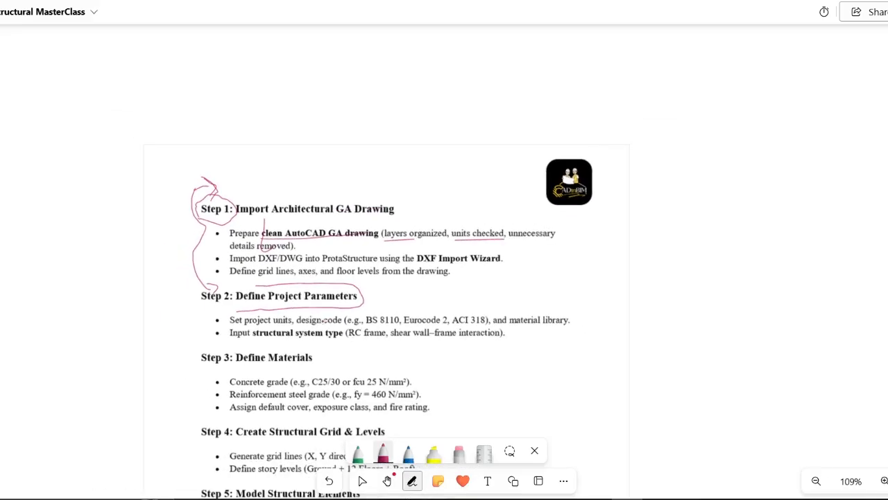
{"action": "scroll", "coordinate": [313, 276], "scroll_direction": "down", "scroll_amount": 5}
{"action": "scroll", "coordinate": [315, 170], "scroll_direction": "down", "scroll_amount": 4, "text": "ctrl"}
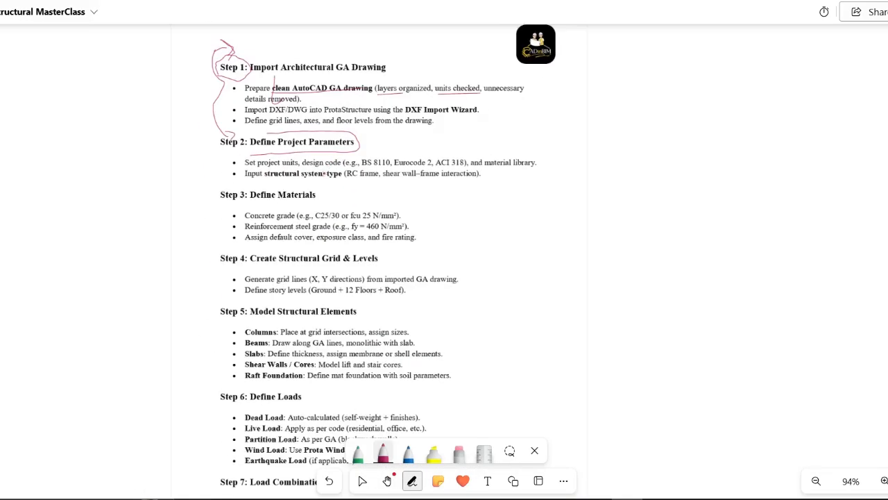
{"action": "scroll", "coordinate": [321, 193], "scroll_direction": "down", "scroll_amount": 1}
{"action": "middle_click_drag", "start_coordinate": [324, 216], "coordinate": [354, 254]}
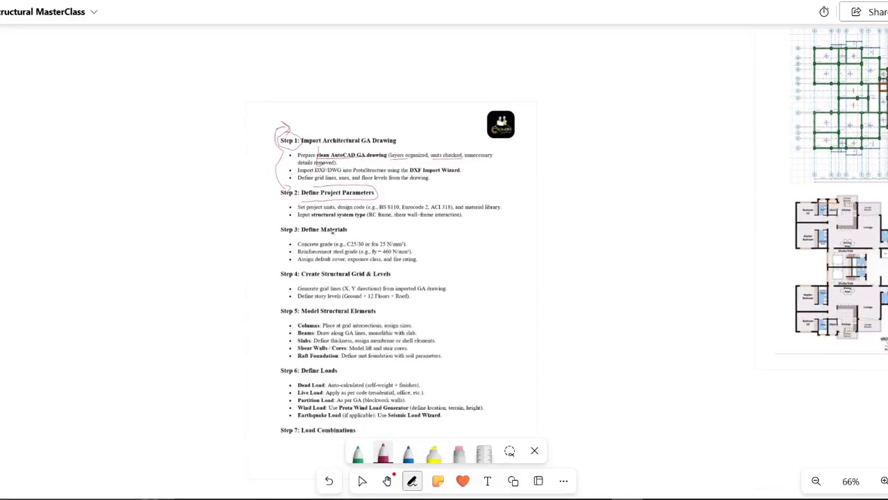
{"action": "scroll", "coordinate": [323, 223], "scroll_direction": "up", "scroll_amount": 6, "text": "ctrl"}
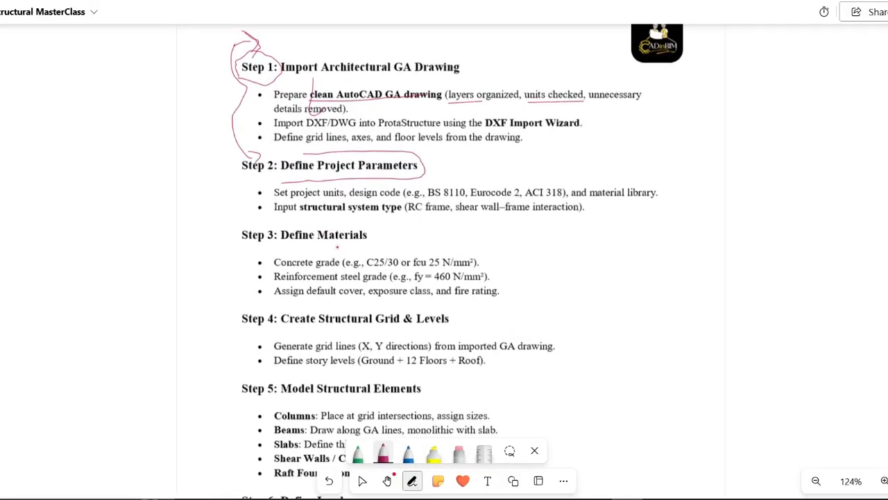
- Switch back to the architectural drawings PDF and examine the ground floor, typical floor and roof plans
{"action": "key", "text": "alt+Tab"}
{"action": "scroll", "coordinate": [395, 283], "scroll_direction": "down", "scroll_amount": 3}
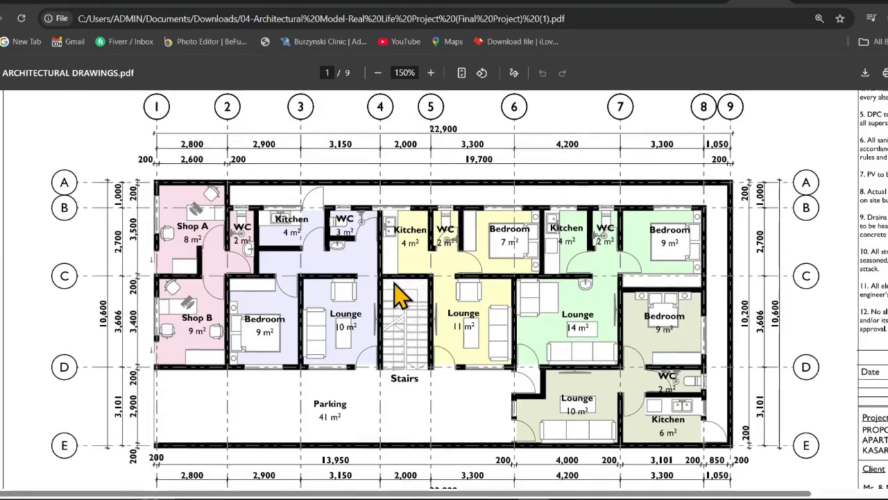
{"action": "scroll", "coordinate": [394, 283], "scroll_direction": "up", "scroll_amount": 1}
{"action": "scroll", "coordinate": [401, 295], "scroll_direction": "up", "scroll_amount": 3}
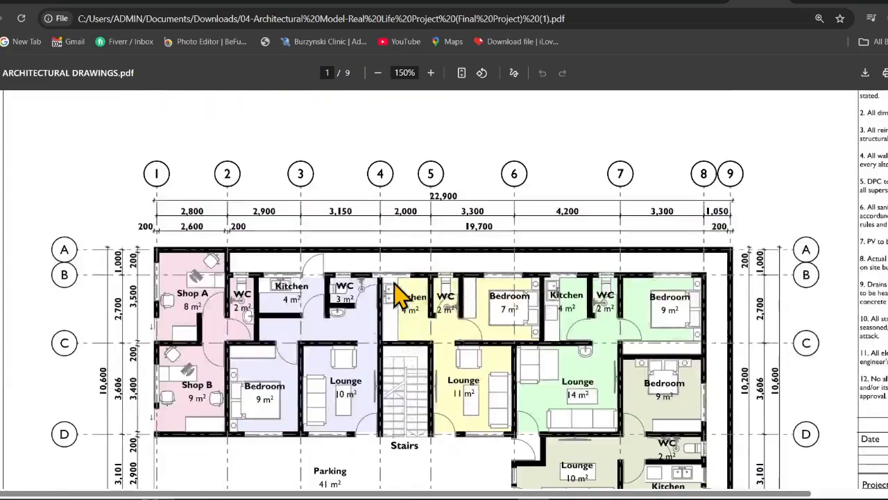
{"action": "scroll", "coordinate": [394, 283], "scroll_direction": "down", "scroll_amount": 5}
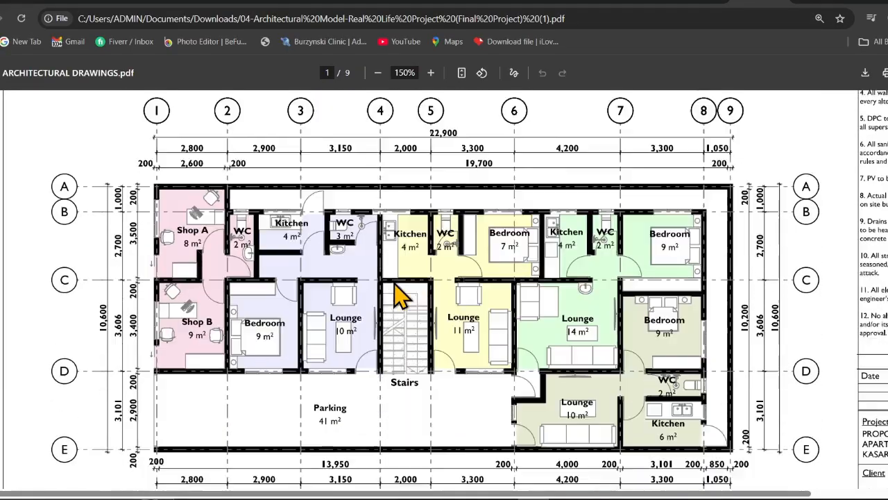
{"action": "scroll", "coordinate": [394, 284], "scroll_direction": "up", "scroll_amount": 2}
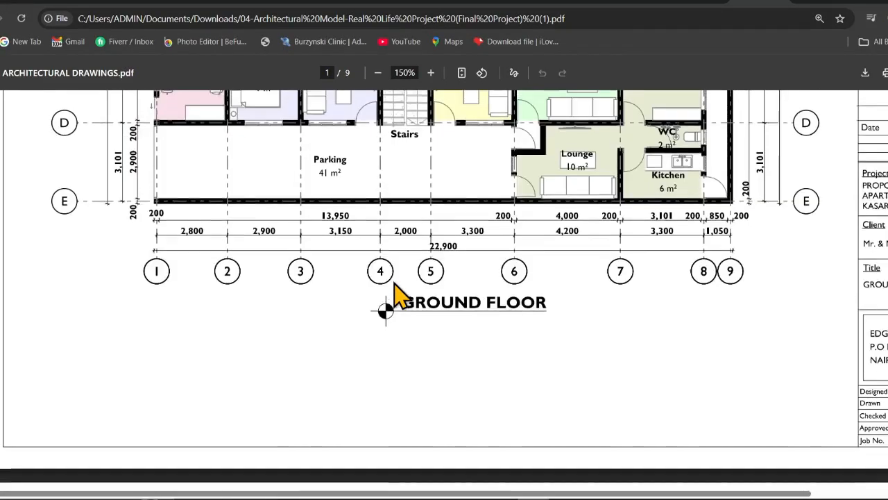
{"action": "scroll", "coordinate": [498, 254], "scroll_direction": "up", "scroll_amount": 2}
{"action": "scroll", "coordinate": [493, 255], "scroll_direction": "up", "scroll_amount": 1}
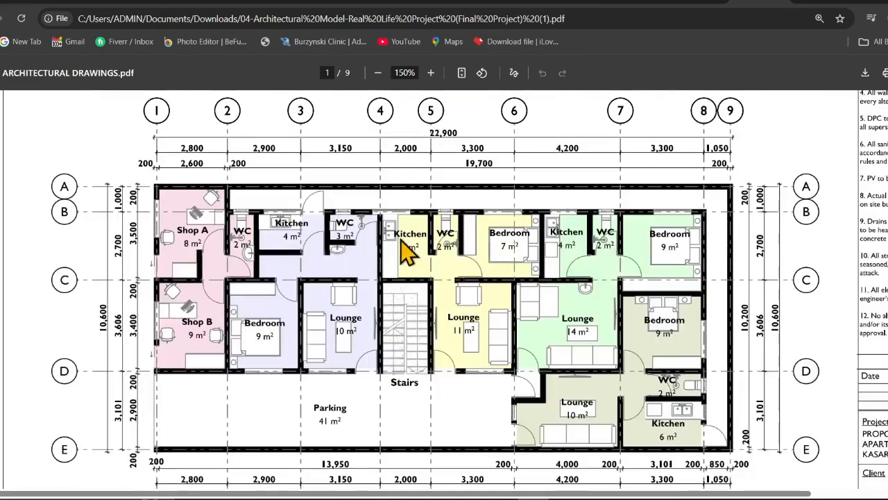
{"action": "scroll", "coordinate": [404, 278], "scroll_direction": "down", "scroll_amount": 12}
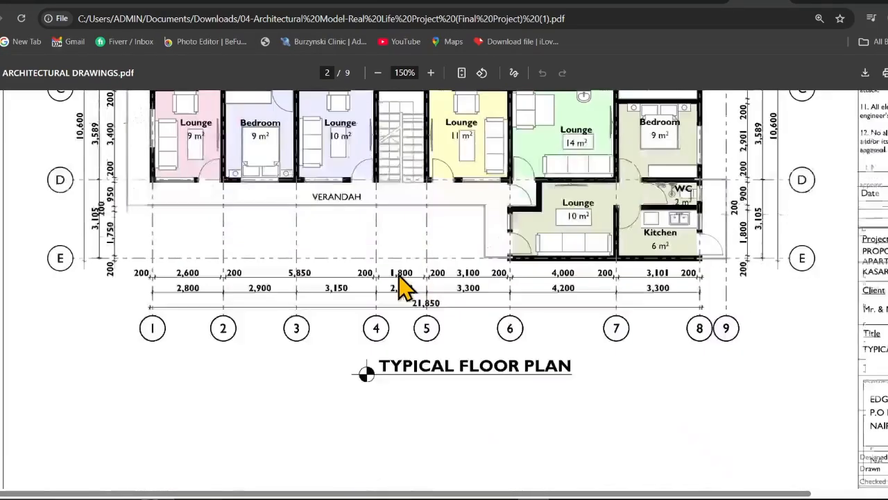
{"action": "scroll", "coordinate": [406, 298], "scroll_direction": "down", "scroll_amount": 11}
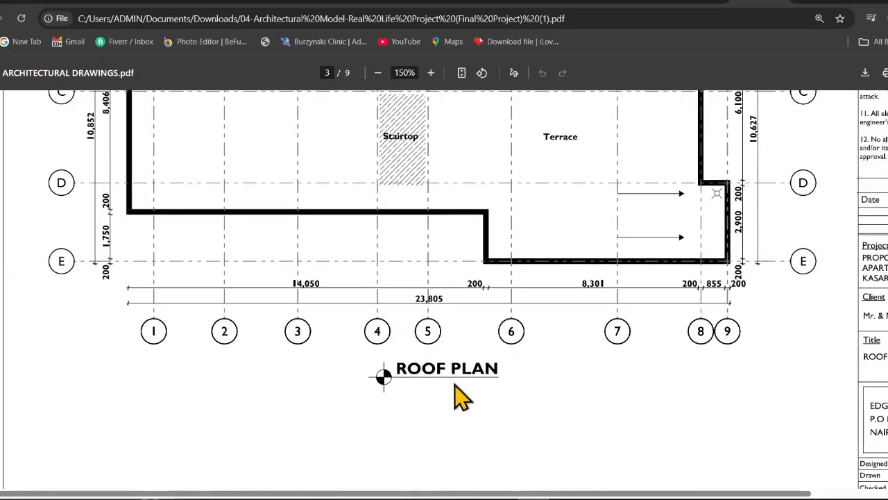
- Examine the building's elevation sheets in the PDF, from the front elevation through to the left elevation
{"action": "scroll", "coordinate": [425, 373], "scroll_direction": "down", "scroll_amount": 10}
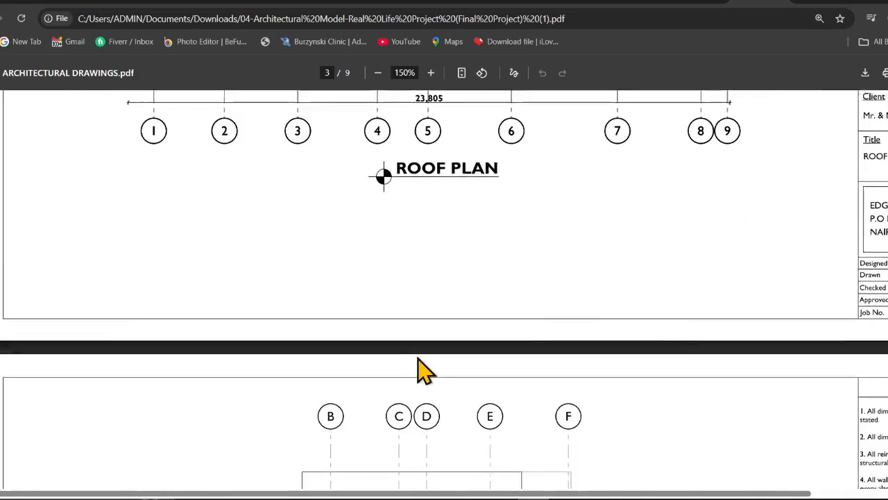
{"action": "scroll", "coordinate": [425, 373], "scroll_direction": "up", "scroll_amount": 2}
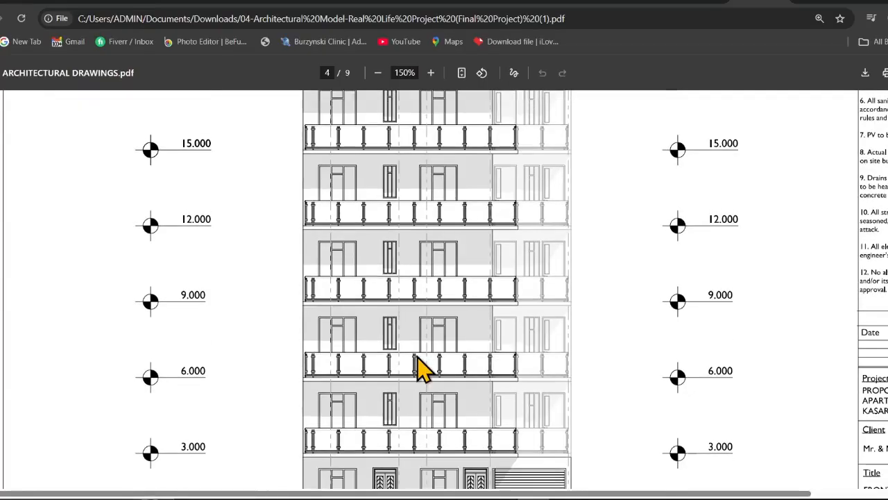
{"action": "scroll", "coordinate": [416, 355], "scroll_direction": "up", "scroll_amount": 1}
{"action": "scroll", "coordinate": [416, 355], "scroll_direction": "down", "scroll_amount": 5}
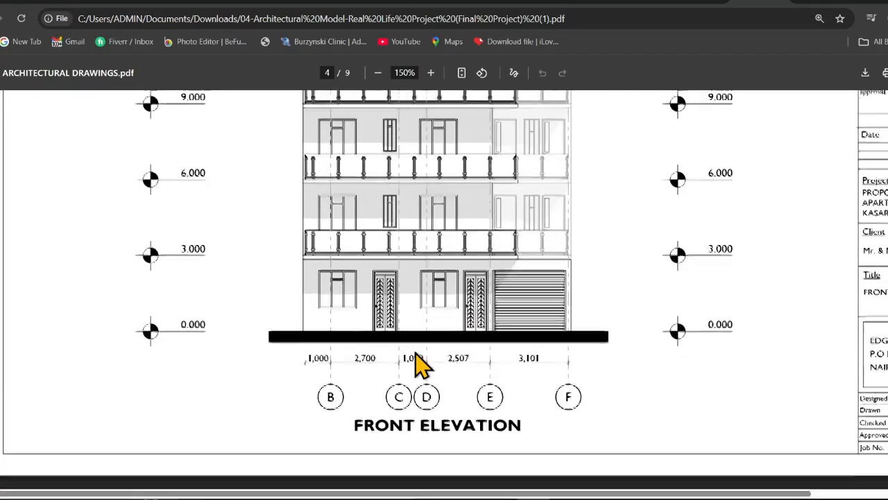
{"action": "scroll", "coordinate": [418, 364], "scroll_direction": "down", "scroll_amount": 10}
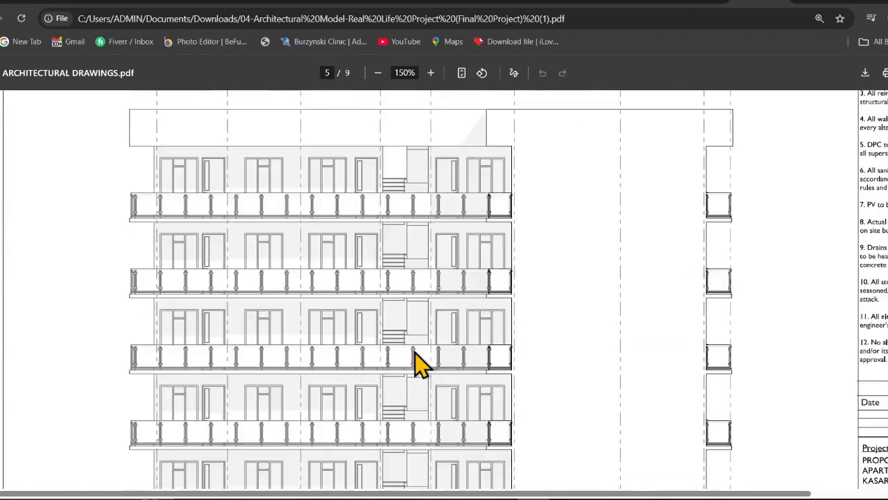
{"action": "scroll", "coordinate": [418, 364], "scroll_direction": "down", "scroll_amount": 8}
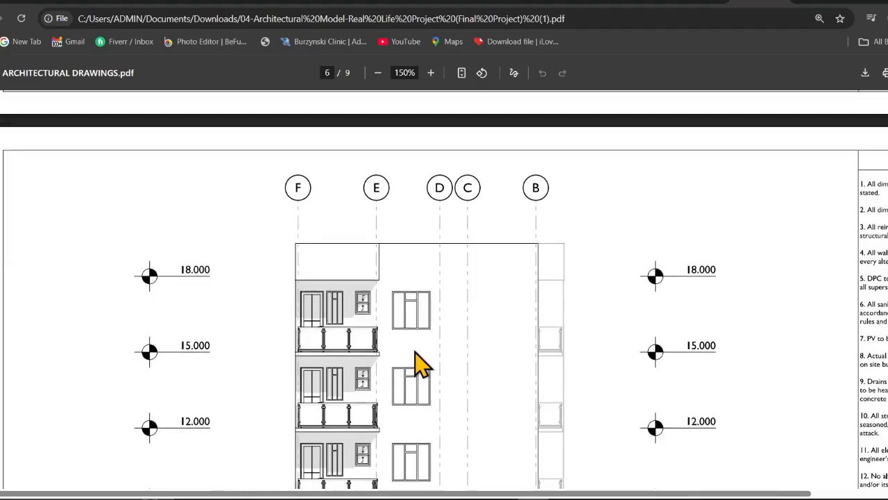
{"action": "scroll", "coordinate": [419, 365], "scroll_direction": "up", "scroll_amount": 1}
{"action": "scroll", "coordinate": [418, 364], "scroll_direction": "up", "scroll_amount": 1}
{"action": "scroll", "coordinate": [419, 365], "scroll_direction": "down", "scroll_amount": 10}
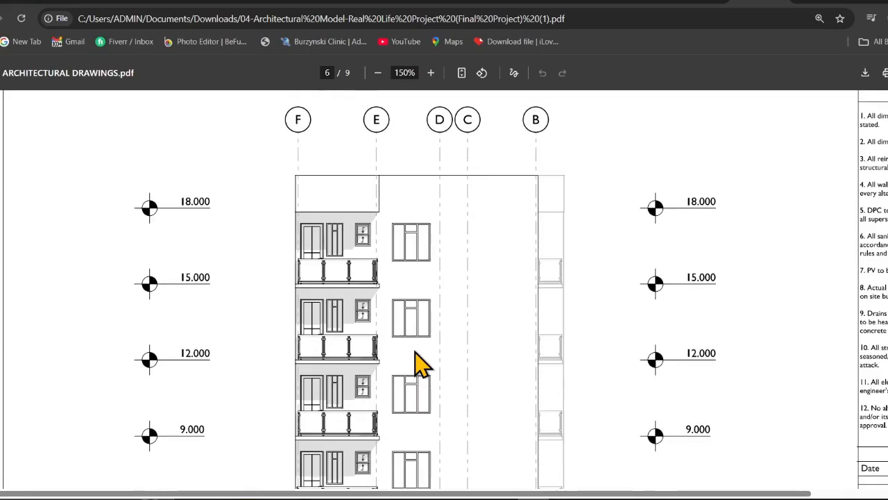
{"action": "scroll", "coordinate": [419, 364], "scroll_direction": "down", "scroll_amount": 4}
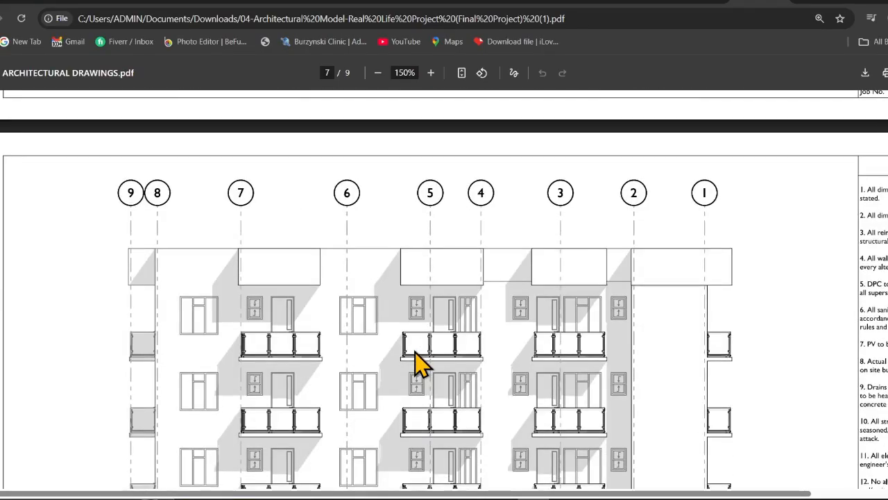
{"action": "scroll", "coordinate": [418, 364], "scroll_direction": "down", "scroll_amount": 15}
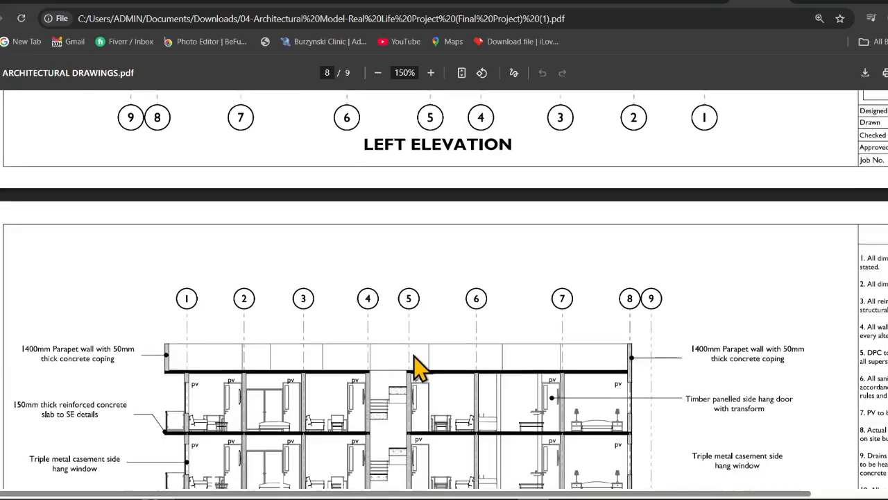
- Review Section X-X and Section Y-Y in the PDF, including the floor, staircase and foundation notes
{"action": "scroll", "coordinate": [414, 357], "scroll_direction": "down", "scroll_amount": 6}
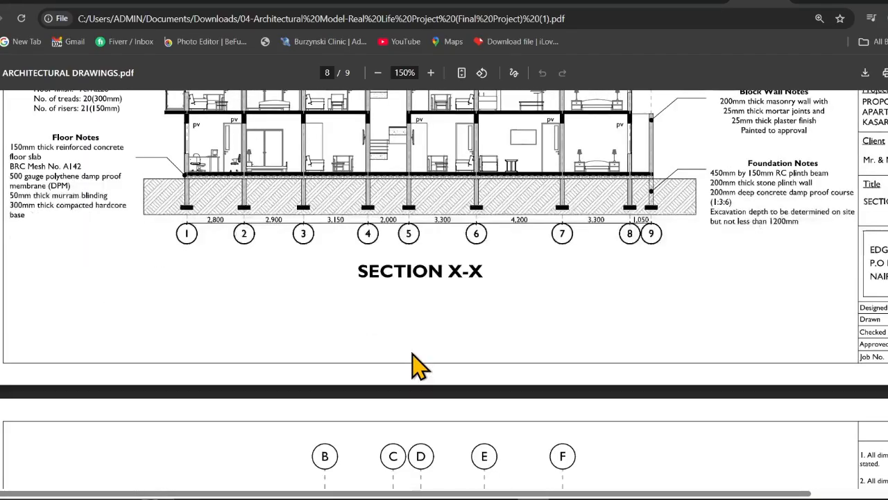
{"action": "scroll", "coordinate": [417, 364], "scroll_direction": "up", "scroll_amount": 2}
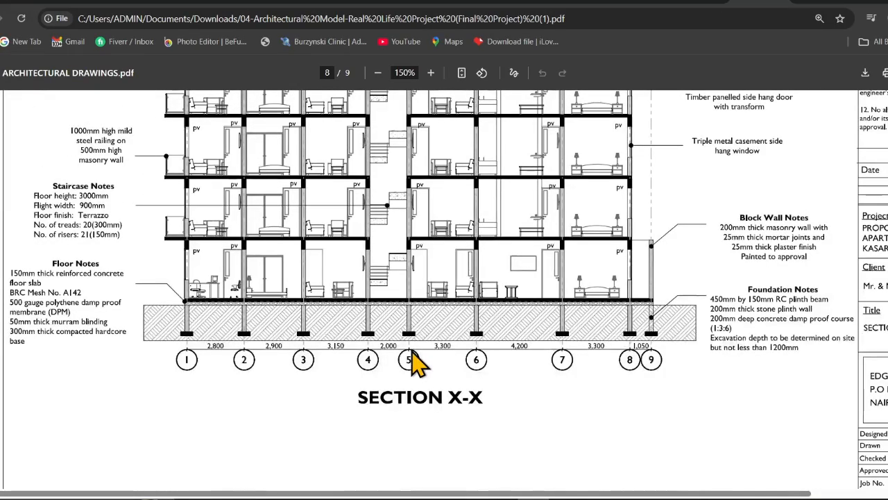
{"action": "scroll", "coordinate": [414, 363], "scroll_direction": "up", "scroll_amount": 1}
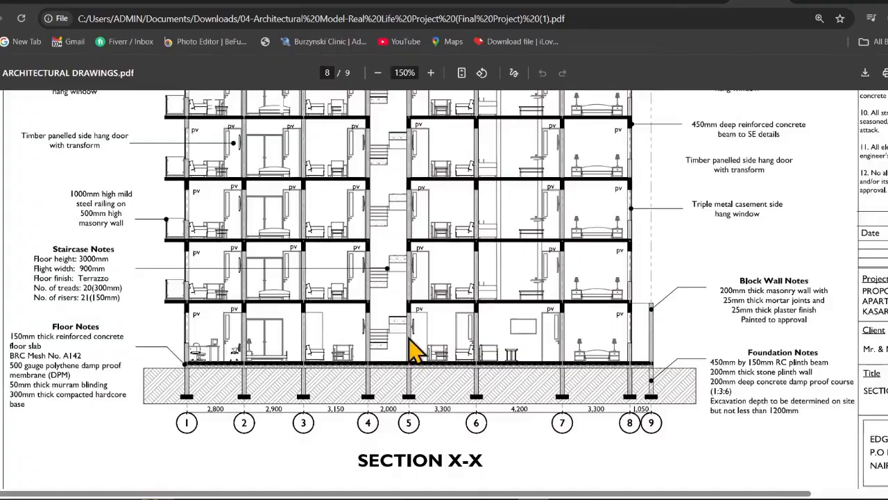
{"action": "scroll", "coordinate": [414, 345], "scroll_direction": "up", "scroll_amount": 5}
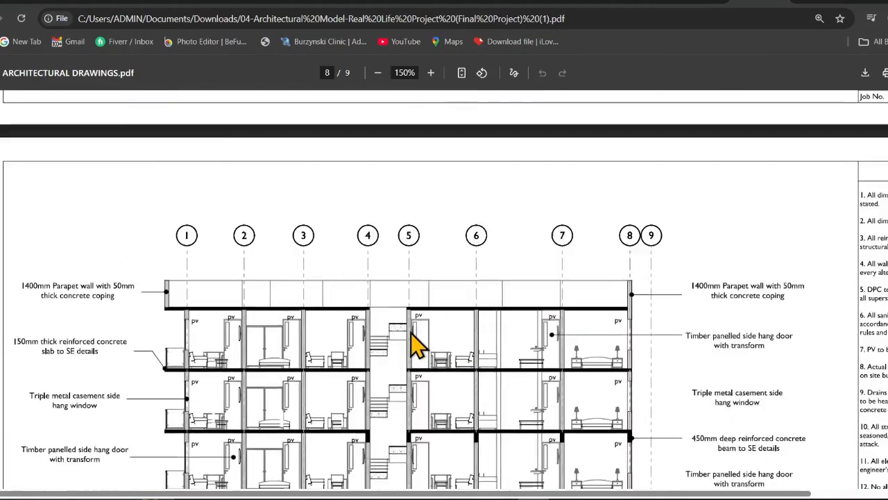
{"action": "scroll", "coordinate": [415, 345], "scroll_direction": "down", "scroll_amount": 6}
{"action": "scroll", "coordinate": [415, 345], "scroll_direction": "down", "scroll_amount": 10}
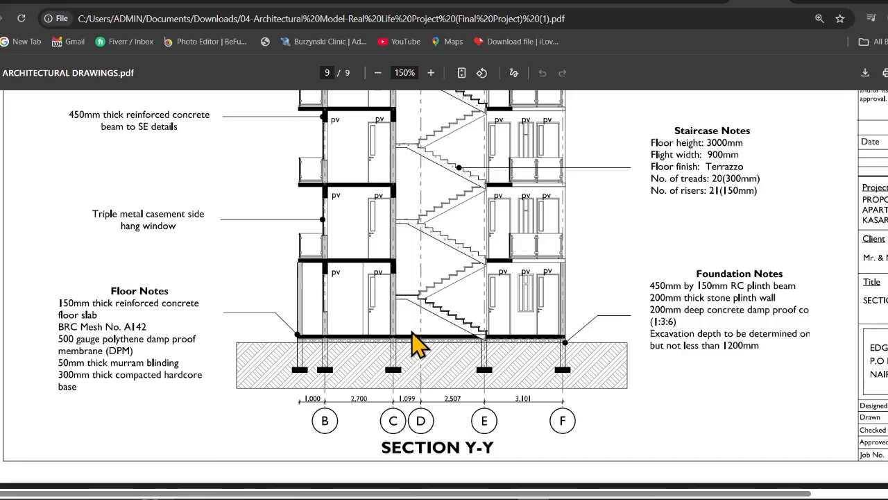
{"action": "scroll", "coordinate": [414, 345], "scroll_direction": "up", "scroll_amount": 5}
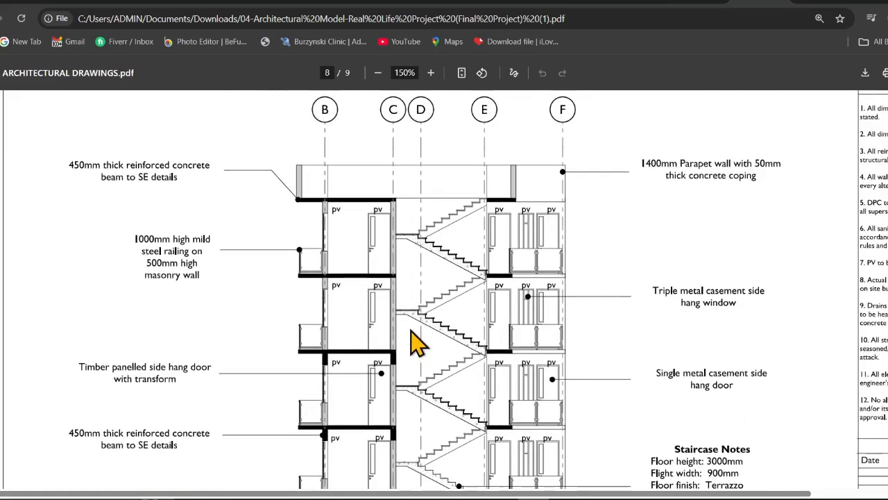
{"action": "scroll", "coordinate": [411, 325], "scroll_direction": "up", "scroll_amount": 10}
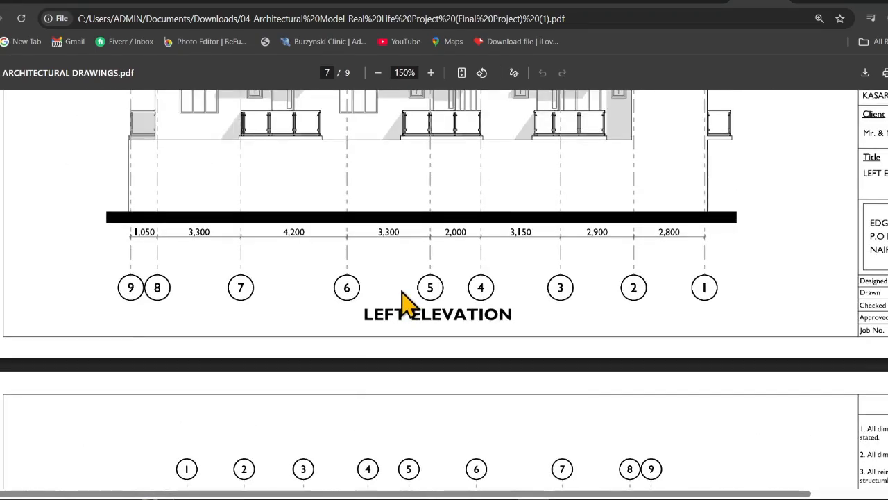
{"action": "scroll", "coordinate": [402, 299], "scroll_direction": "up", "scroll_amount": 10}
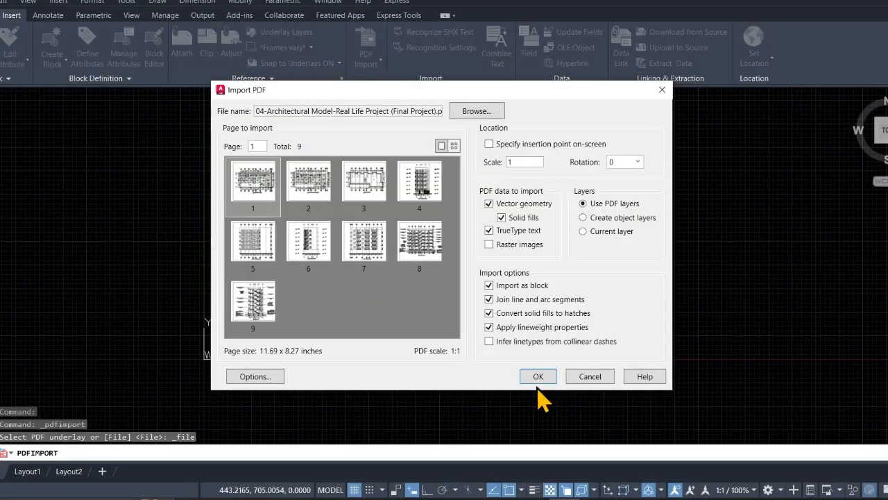
- In AutoCAD, import page 1 of the architectural PDF as a block at scale 1 and inspect the ground floor plan
{"action": "left_click", "coordinate": [538, 377]}
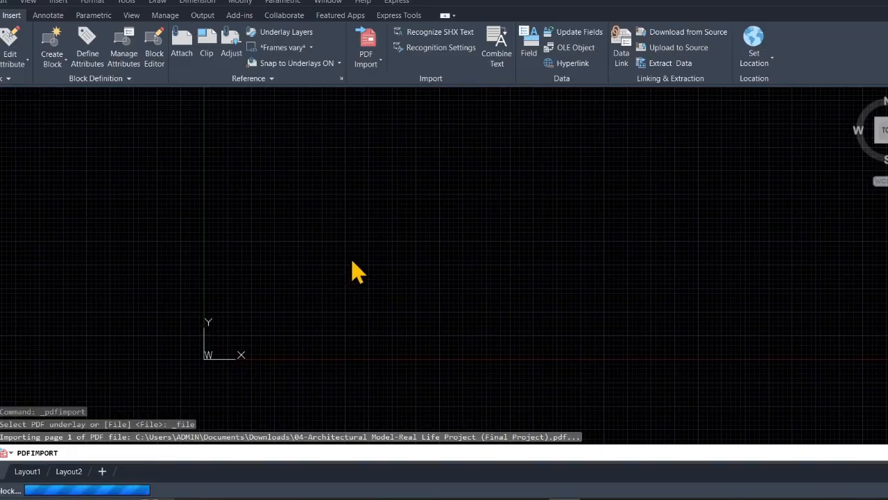
{"action": "scroll", "coordinate": [422, 255], "scroll_direction": "down", "scroll_amount": 3}
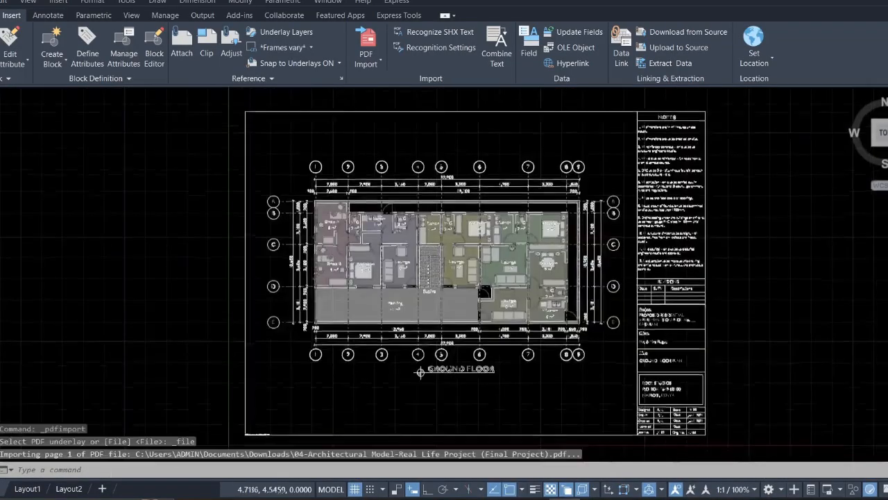
{"action": "scroll", "coordinate": [420, 252], "scroll_direction": "up", "scroll_amount": 5}
{"action": "scroll", "coordinate": [421, 252], "scroll_direction": "down", "scroll_amount": 4}
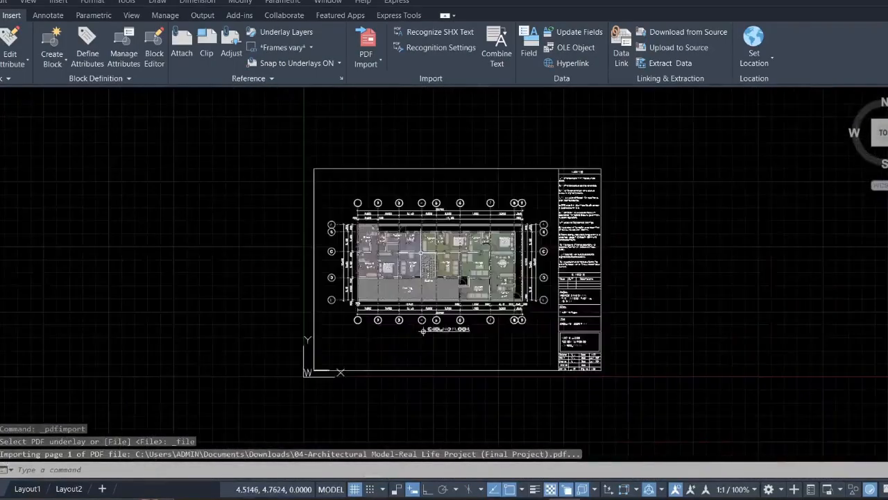
{"action": "scroll", "coordinate": [421, 252], "scroll_direction": "up", "scroll_amount": 4}
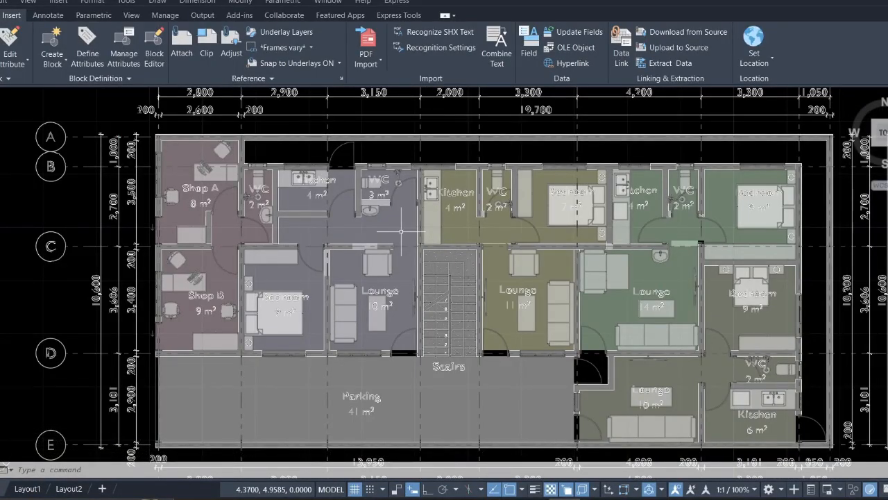
{"action": "scroll", "coordinate": [401, 231], "scroll_direction": "down", "scroll_amount": 6}
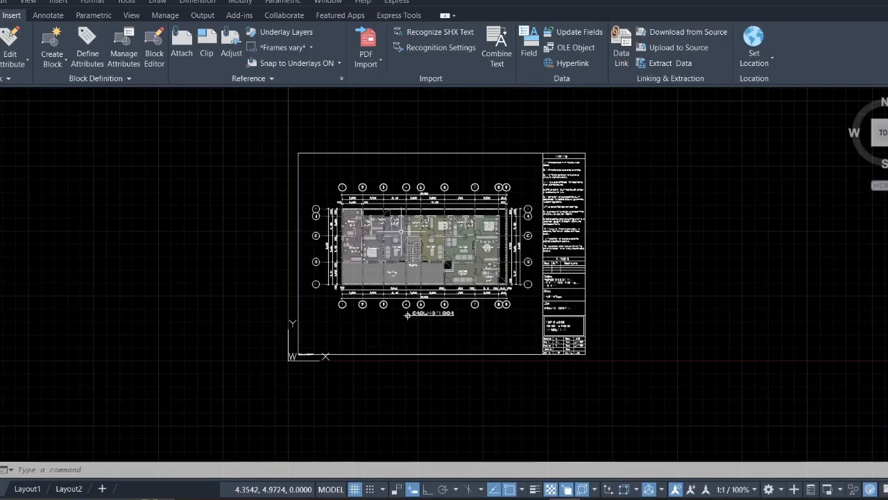
{"action": "scroll", "coordinate": [402, 231], "scroll_direction": "up", "scroll_amount": 4}
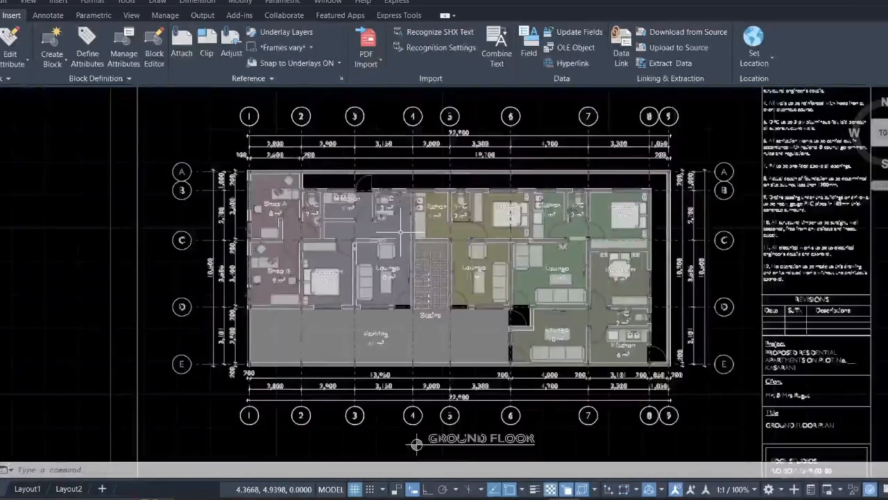
{"action": "scroll", "coordinate": [400, 233], "scroll_direction": "up", "scroll_amount": 3}
{"action": "scroll", "coordinate": [401, 233], "scroll_direction": "down", "scroll_amount": 5}
{"action": "scroll", "coordinate": [402, 236], "scroll_direction": "up", "scroll_amount": 2}
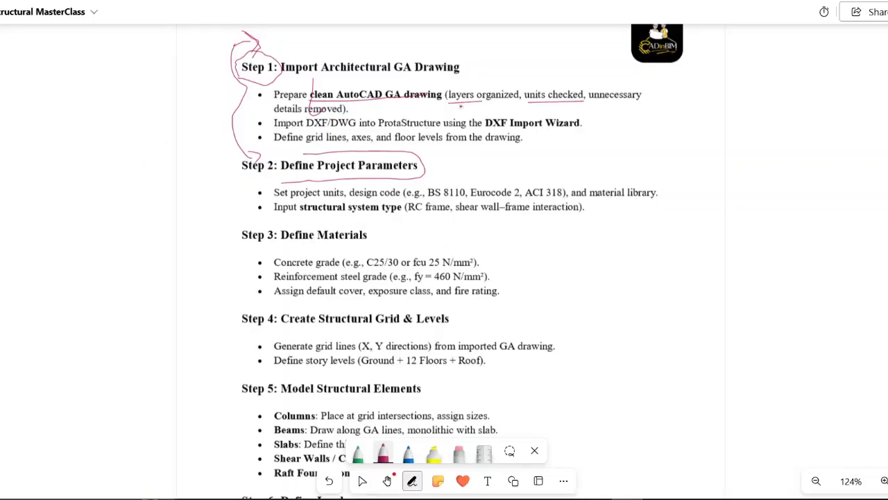
- Switch to the whiteboard and underline "clean AutoCAD GA drawing", "layers organized" and "units checked" in Step 1
{"action": "scroll", "coordinate": [398, 117], "scroll_direction": "up", "scroll_amount": 5, "text": "ctrl"}
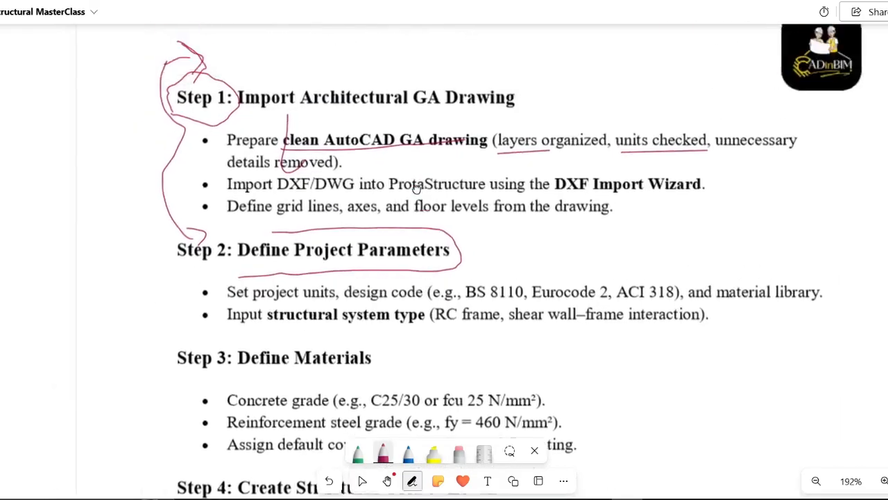
{"action": "scroll", "coordinate": [377, 229], "scroll_direction": "up", "scroll_amount": 7, "text": "ctrl"}
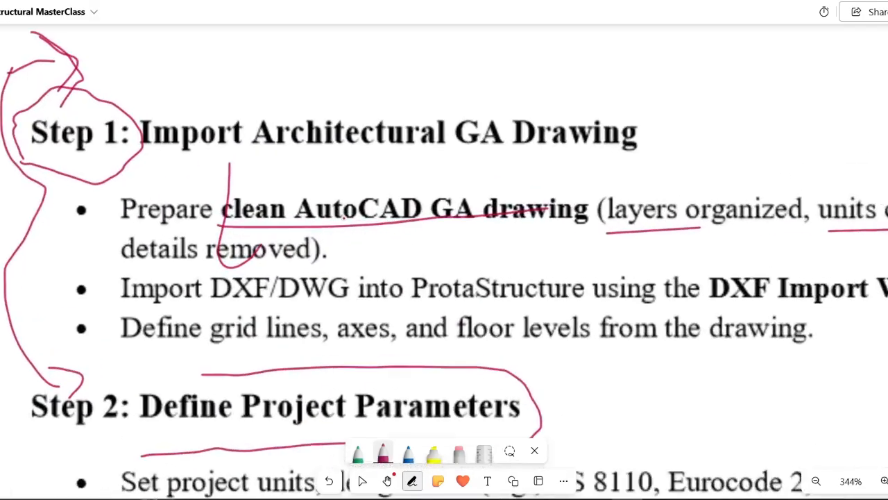
{"action": "scroll", "coordinate": [343, 217], "scroll_direction": "up", "scroll_amount": 1, "text": "ctrl"}
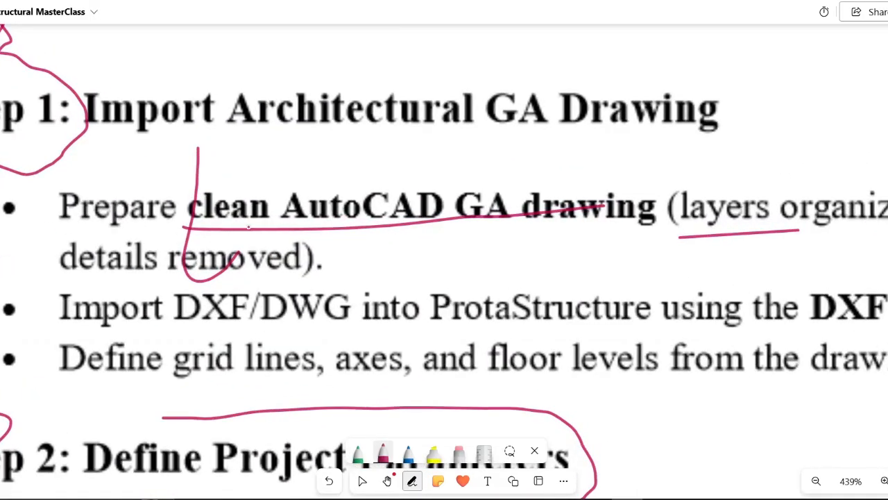
{"action": "scroll", "coordinate": [248, 226], "scroll_direction": "up", "scroll_amount": 1, "text": "ctrl"}
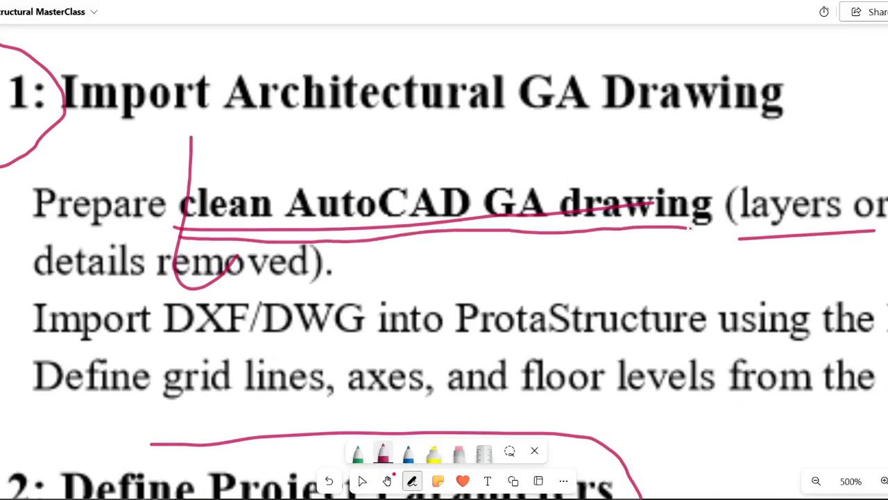
{"action": "scroll", "coordinate": [605, 248], "scroll_direction": "down", "scroll_amount": 3, "text": "ctrl"}
{"action": "left_click_drag", "start_coordinate": [574, 252], "coordinate": [281, 279]}
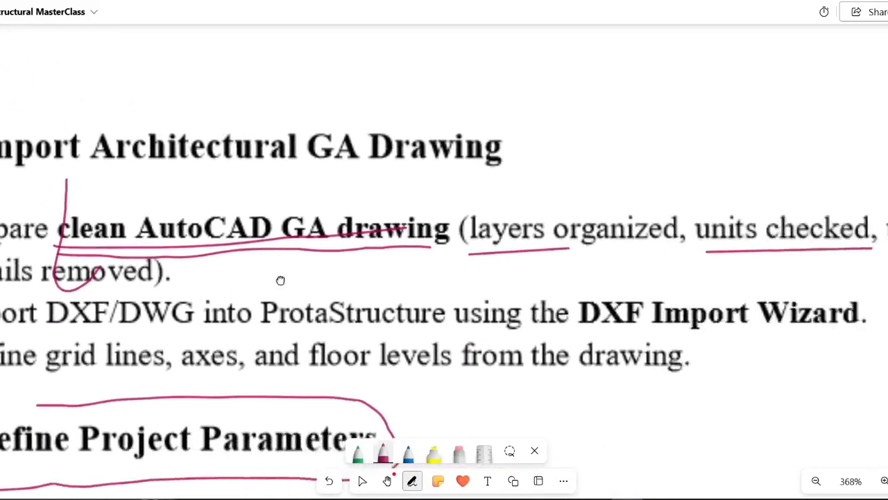
{"action": "middle_click_drag", "start_coordinate": [280, 280], "coordinate": [116, 291]}
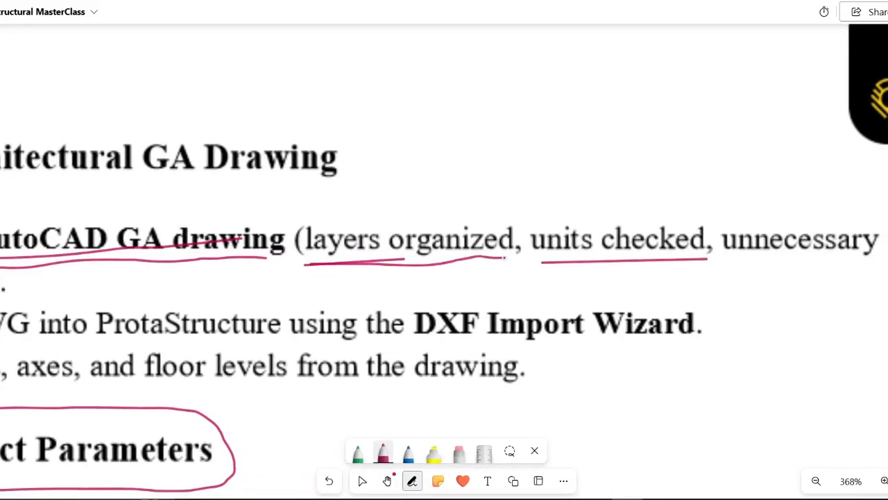
{"action": "scroll", "coordinate": [713, 245], "scroll_direction": "down", "scroll_amount": 2, "text": "ctrl"}
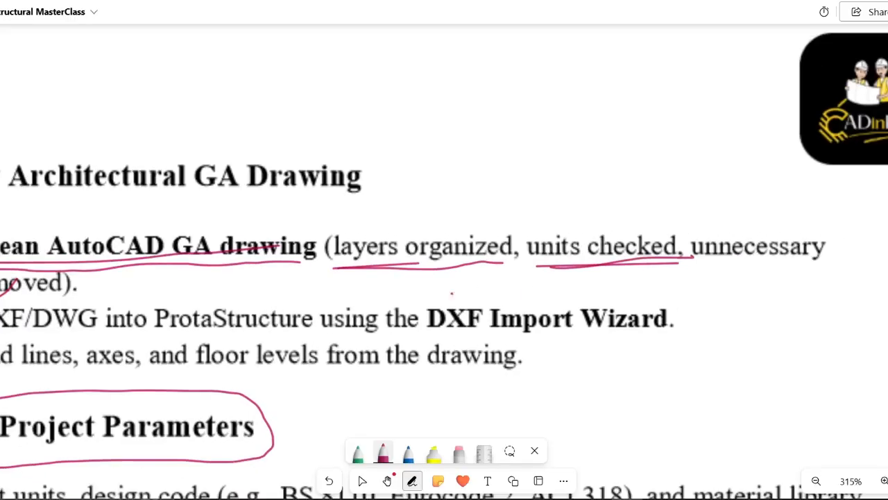
{"action": "middle_click_drag", "start_coordinate": [554, 276], "coordinate": [733, 224]}
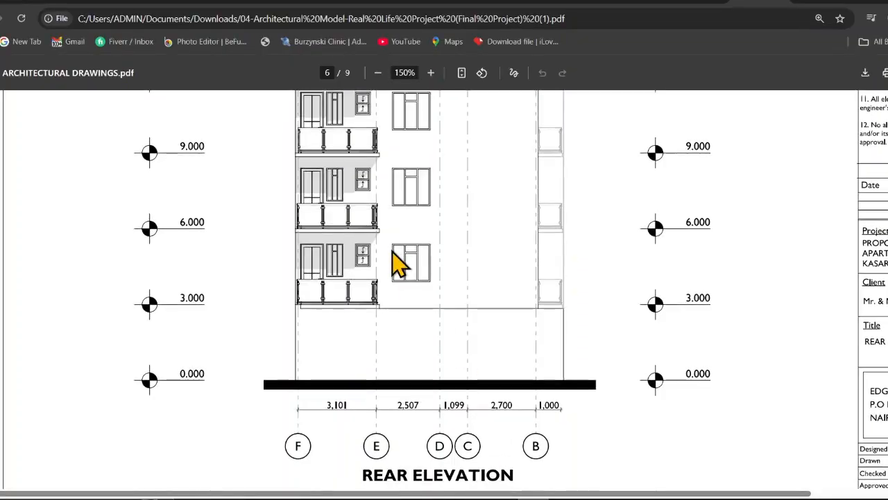
- Switch to the architectural drawings PDF and review the sheets backwards from the rear elevation to the ground floor plan
{"action": "scroll", "coordinate": [397, 258], "scroll_direction": "up", "scroll_amount": 3, "text": "ctrl"}
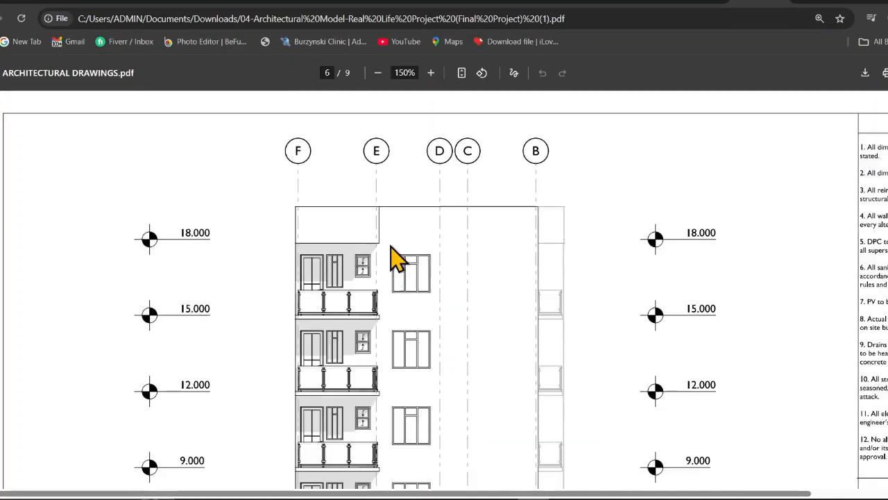
{"action": "scroll", "coordinate": [393, 242], "scroll_direction": "up", "scroll_amount": 15}
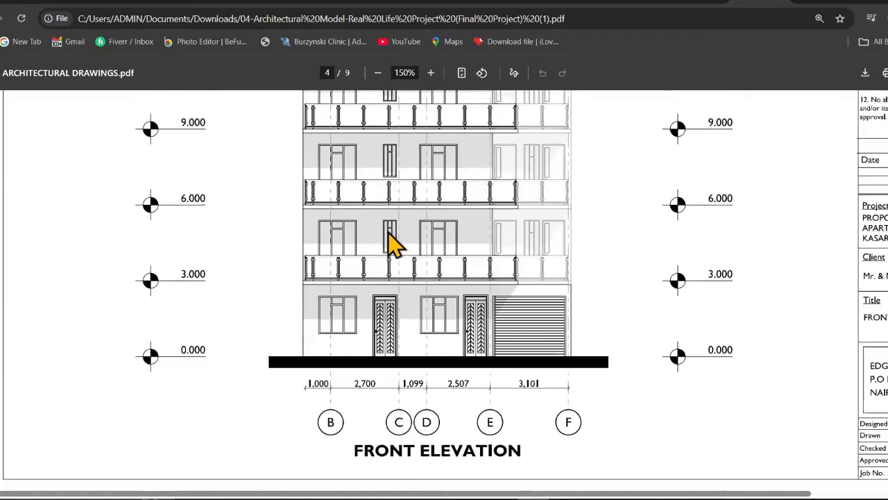
{"action": "scroll", "coordinate": [393, 243], "scroll_direction": "up", "scroll_amount": 10}
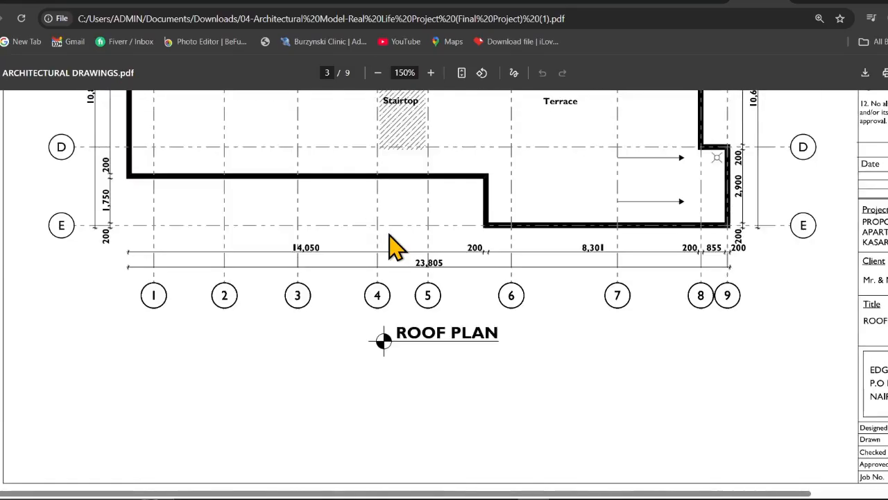
{"action": "scroll", "coordinate": [393, 245], "scroll_direction": "up", "scroll_amount": 5}
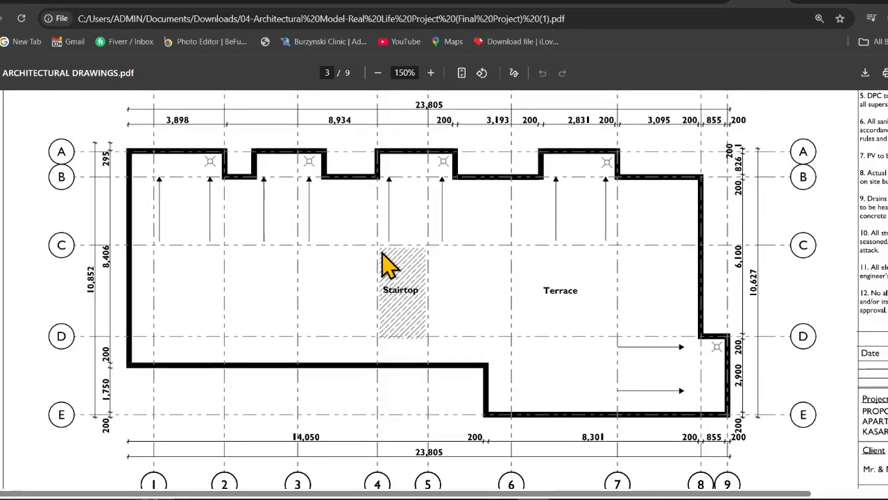
{"action": "scroll", "coordinate": [393, 264], "scroll_direction": "up", "scroll_amount": 10}
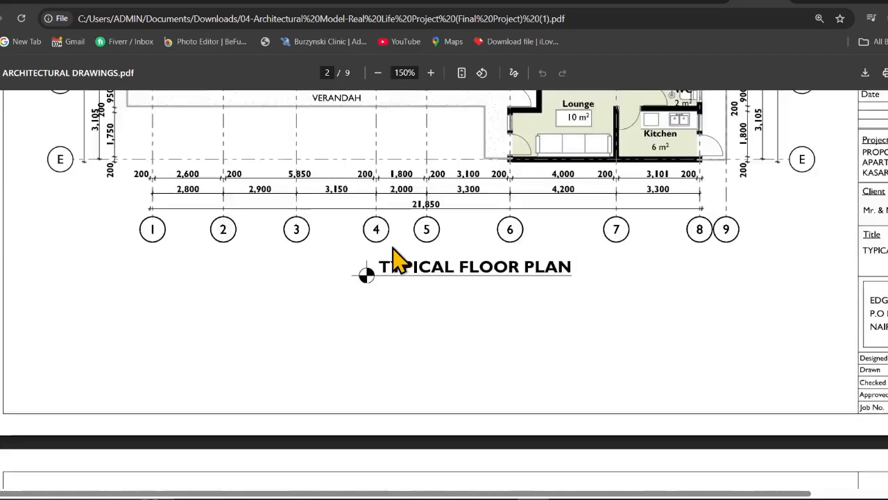
{"action": "scroll", "coordinate": [394, 250], "scroll_direction": "up", "scroll_amount": 12}
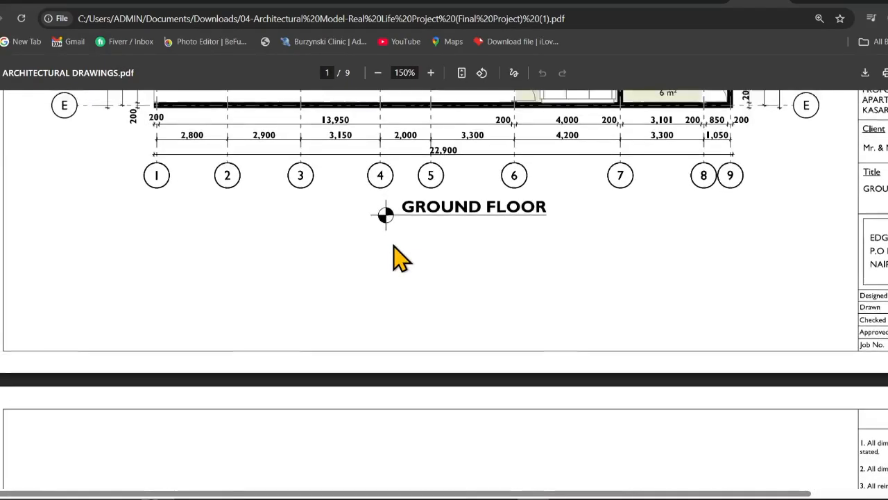
{"action": "scroll", "coordinate": [401, 257], "scroll_direction": "up", "scroll_amount": 3}
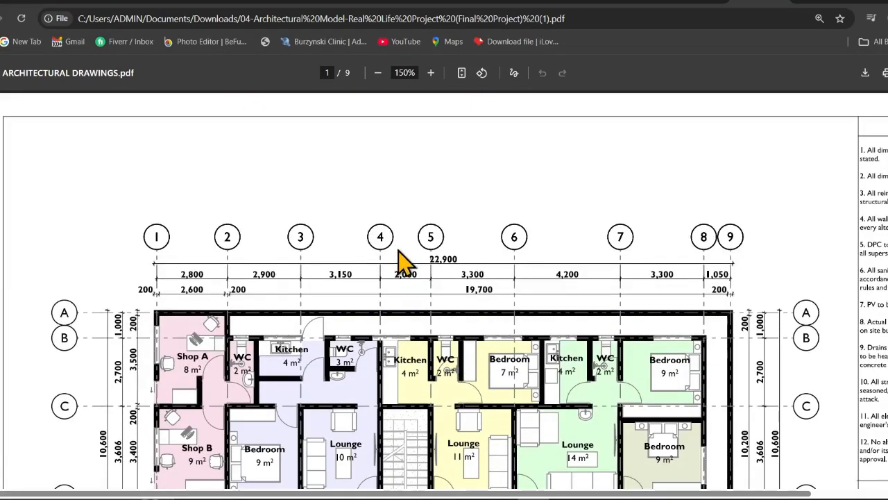
{"action": "scroll", "coordinate": [403, 256], "scroll_direction": "down", "scroll_amount": 2}
{"action": "scroll", "coordinate": [405, 263], "scroll_direction": "up", "scroll_amount": 2}
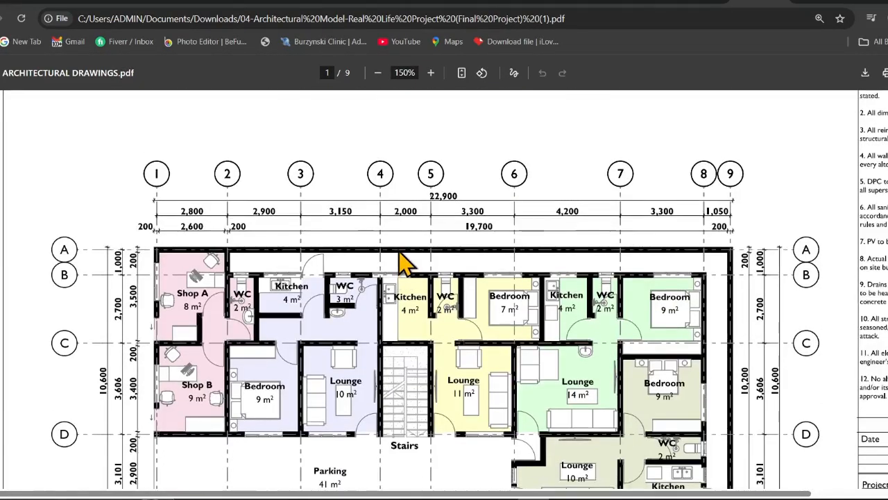
{"action": "scroll", "coordinate": [405, 263], "scroll_direction": "down", "scroll_amount": 3}
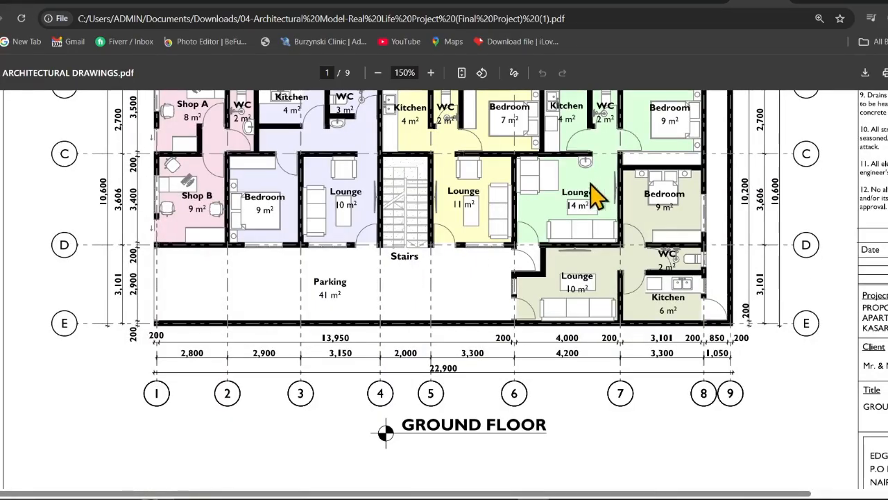
{"action": "scroll", "coordinate": [576, 208], "scroll_direction": "up", "scroll_amount": 4}
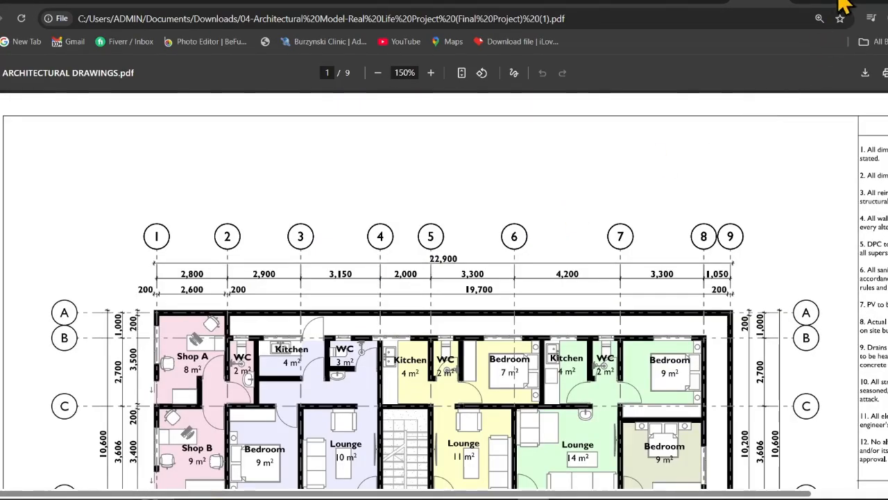
- Return to AutoCAD and examine the imported ground floor plan, including its rooms, grid bubbles, dimensions and title
{"action": "left_click", "coordinate": [863, 1]}
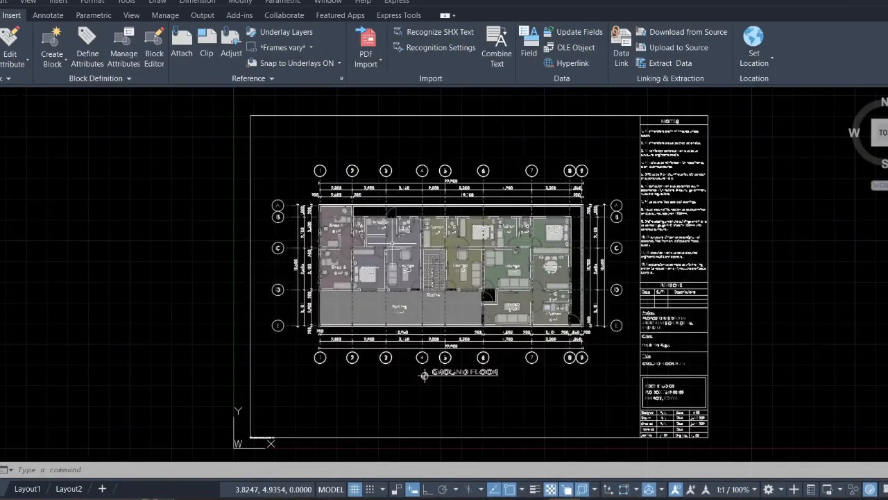
{"action": "scroll", "coordinate": [390, 243], "scroll_direction": "up", "scroll_amount": 5}
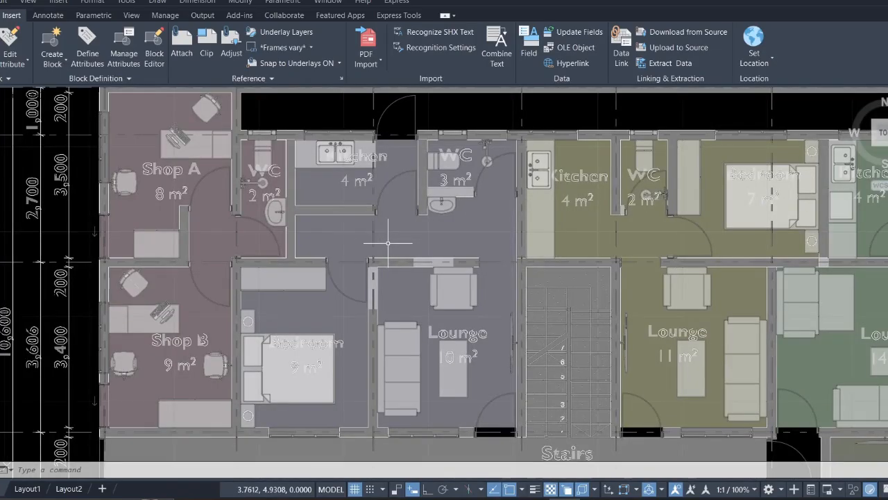
{"action": "scroll", "coordinate": [388, 243], "scroll_direction": "down", "scroll_amount": 5}
{"action": "scroll", "coordinate": [445, 454], "scroll_direction": "down", "scroll_amount": 4}
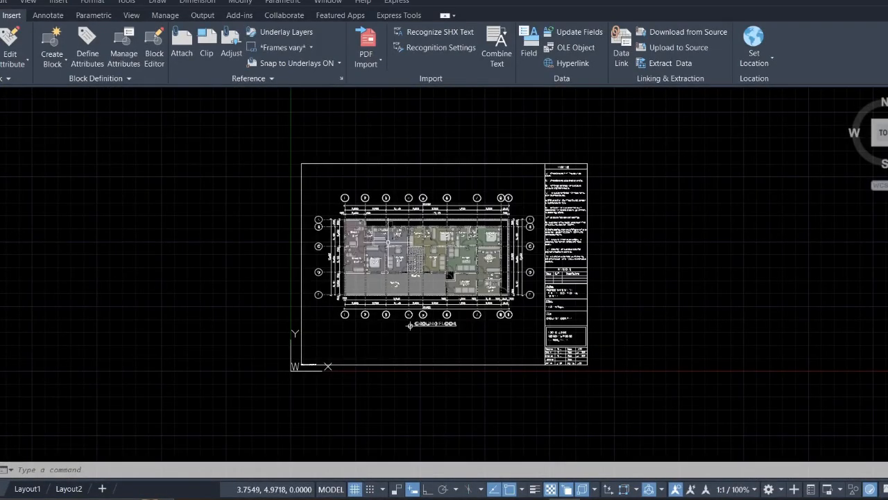
{"action": "scroll", "coordinate": [413, 319], "scroll_direction": "up", "scroll_amount": 6}
{"action": "scroll", "coordinate": [420, 309], "scroll_direction": "down", "scroll_amount": 4}
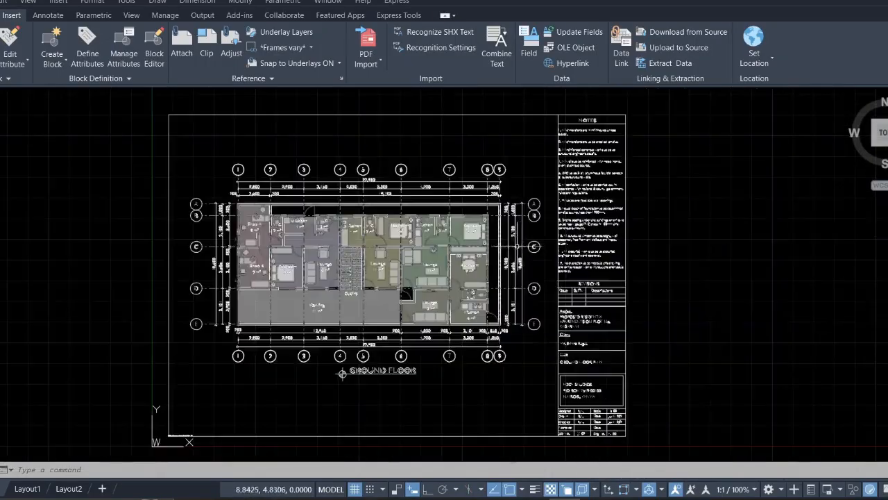
{"action": "scroll", "coordinate": [429, 294], "scroll_direction": "up", "scroll_amount": 4}
{"action": "scroll", "coordinate": [432, 295], "scroll_direction": "up", "scroll_amount": 2}
{"action": "middle_click_drag", "start_coordinate": [451, 277], "coordinate": [668, 74]}
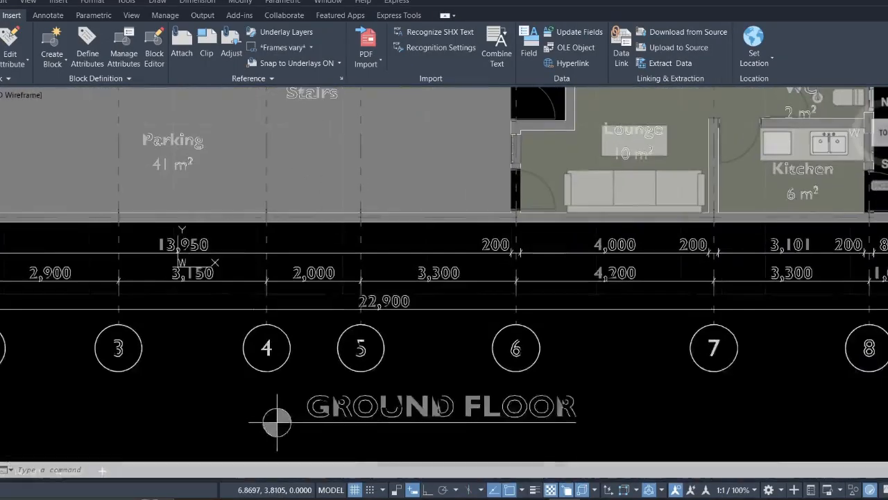
{"action": "scroll", "coordinate": [398, 403], "scroll_direction": "down", "scroll_amount": 6}
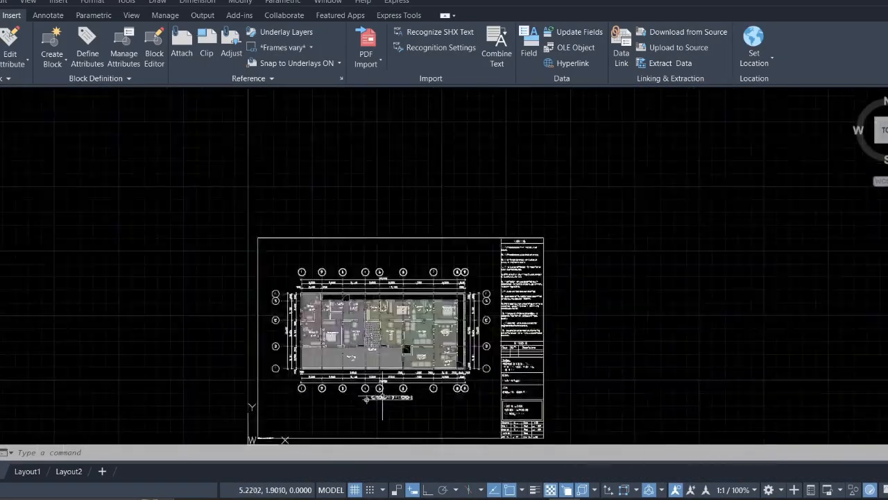
{"action": "scroll", "coordinate": [382, 397], "scroll_direction": "up", "scroll_amount": 4}
{"action": "middle_click_drag", "start_coordinate": [384, 378], "coordinate": [384, 302]}
{"action": "scroll", "coordinate": [385, 299], "scroll_direction": "up", "scroll_amount": 2}
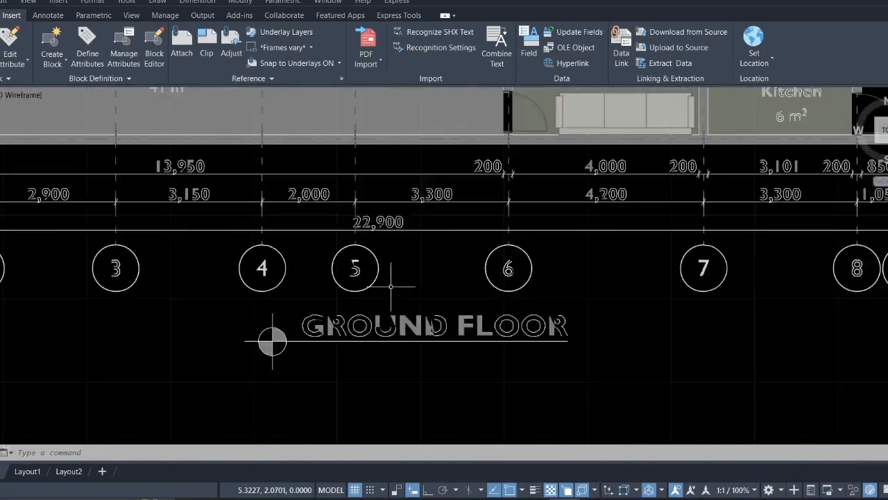
{"action": "scroll", "coordinate": [361, 299], "scroll_direction": "down", "scroll_amount": 5}
{"action": "scroll", "coordinate": [383, 300], "scroll_direction": "up", "scroll_amount": 6}
{"action": "scroll", "coordinate": [383, 300], "scroll_direction": "down", "scroll_amount": 6}
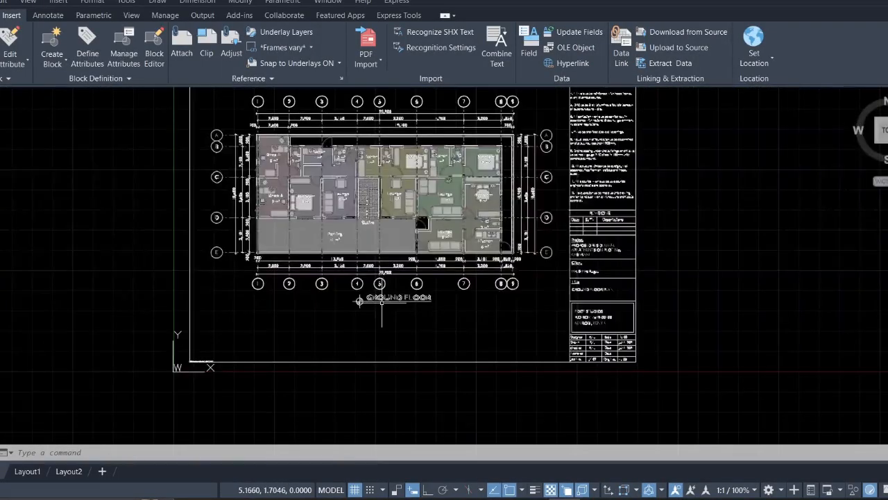
- Move the whole imported ground floor plan block up from the origin, placing its lower-left corner on the Y axis
{"action": "left_click", "coordinate": [668, 396]}
{"action": "middle_click_drag", "start_coordinate": [400, 212], "coordinate": [460, 340]}
{"action": "left_click", "coordinate": [205, 133]}
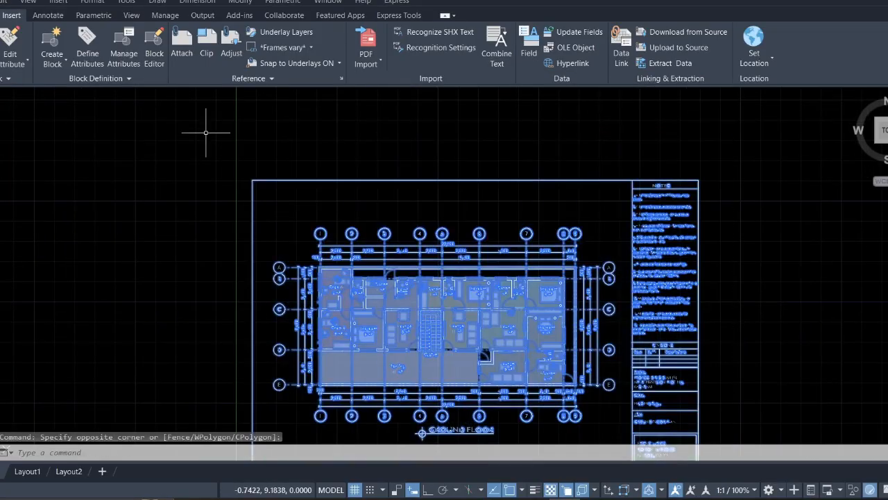
{"action": "right_click", "coordinate": [219, 154]}
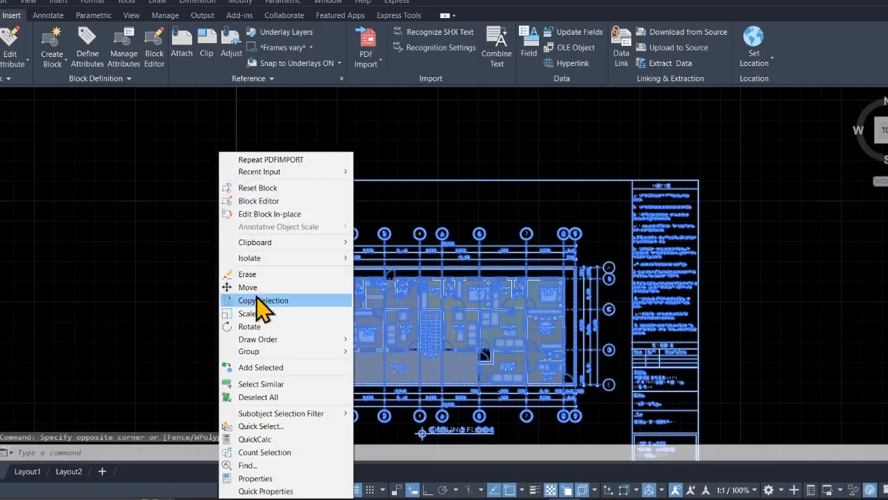
{"action": "left_click", "coordinate": [233, 287]}
{"action": "scroll", "coordinate": [278, 326], "scroll_direction": "down", "scroll_amount": 3}
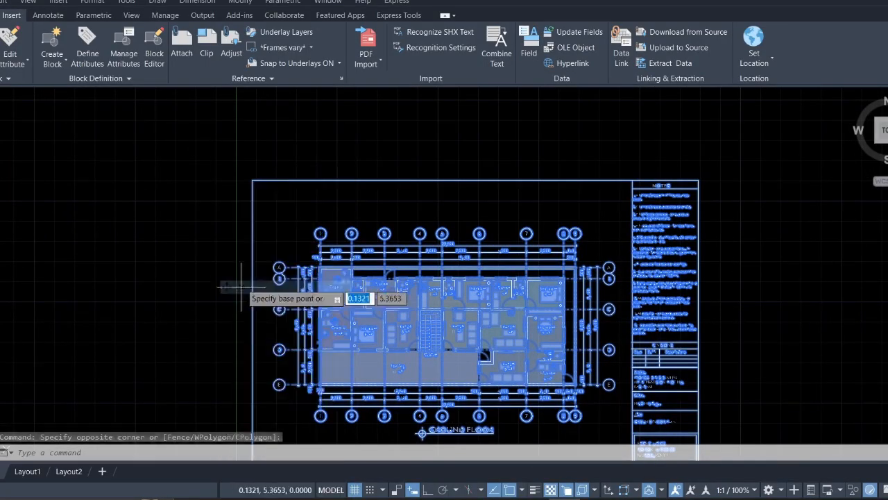
{"action": "scroll", "coordinate": [292, 343], "scroll_direction": "down", "scroll_amount": 4}
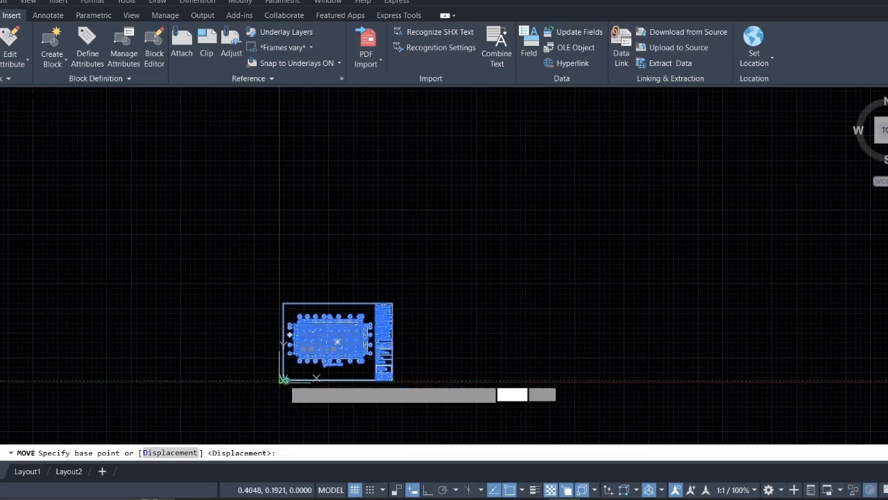
{"action": "left_click", "coordinate": [285, 306]}
{"action": "scroll", "coordinate": [407, 211], "scroll_direction": "down", "scroll_amount": 2}
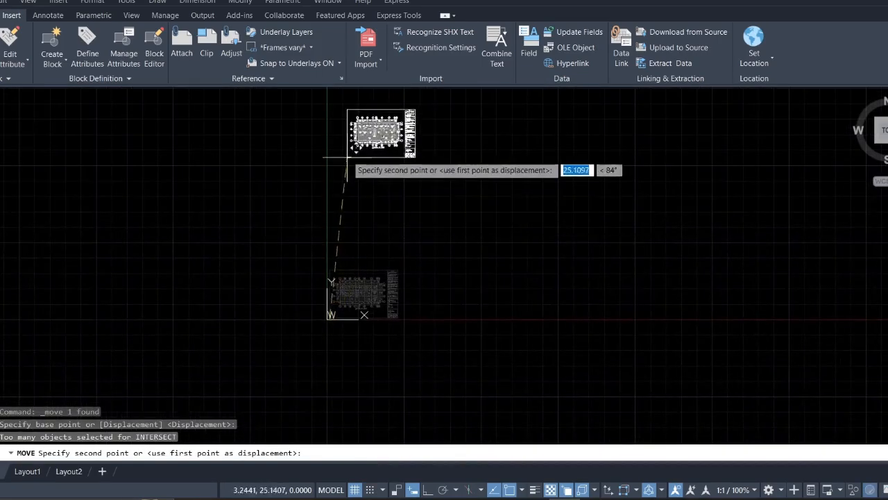
{"action": "left_click", "coordinate": [327, 143]}
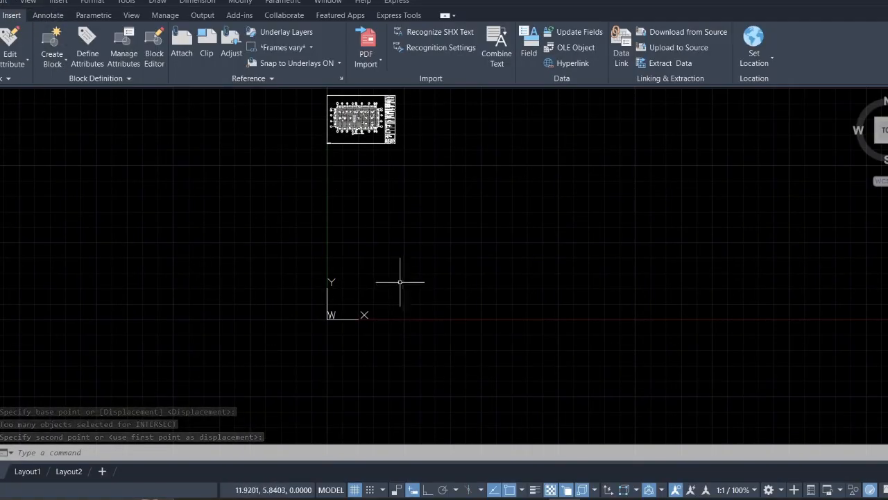
{"action": "middle_click_drag", "start_coordinate": [386, 130], "coordinate": [395, 153]}
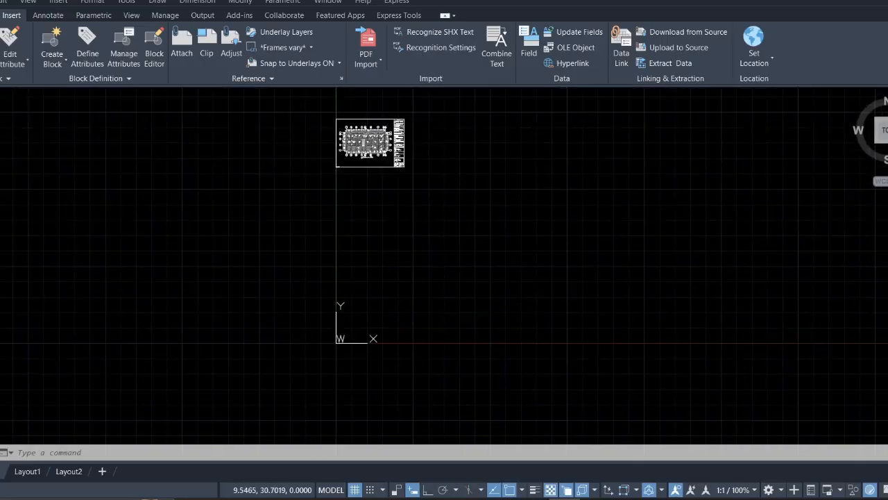
- Switch to the architectural drawings PDF and review pages 1 to 4, from the ground floor plan through to the front elevation
{"action": "mouse_move", "coordinate": [535, 497]}
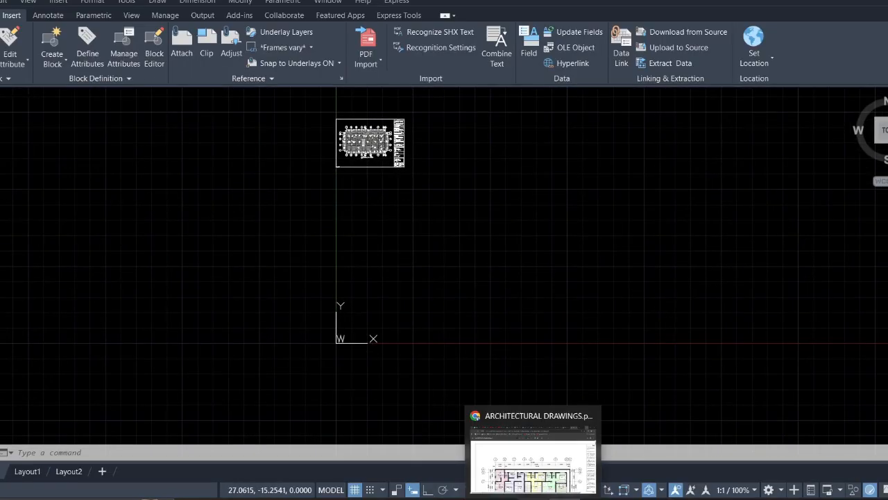
{"action": "left_click", "coordinate": [525, 420]}
{"action": "scroll", "coordinate": [409, 312], "scroll_direction": "down", "scroll_amount": 2}
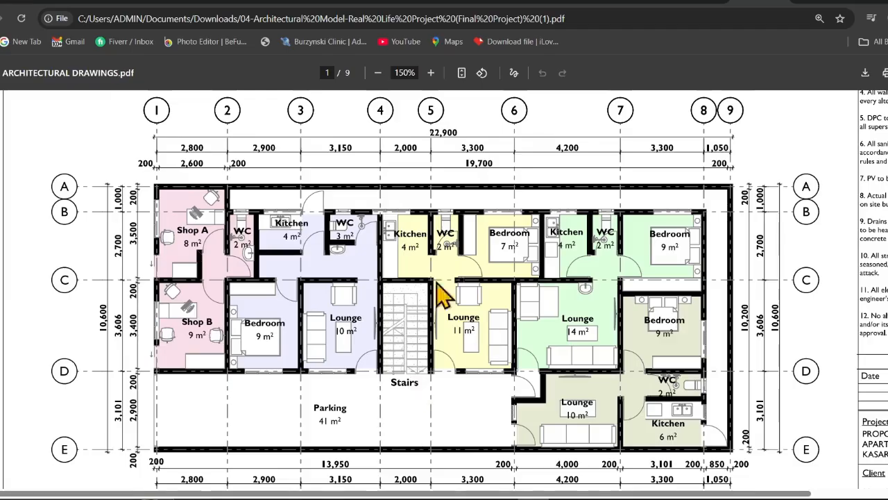
{"action": "scroll", "coordinate": [373, 337], "scroll_direction": "down", "scroll_amount": 15}
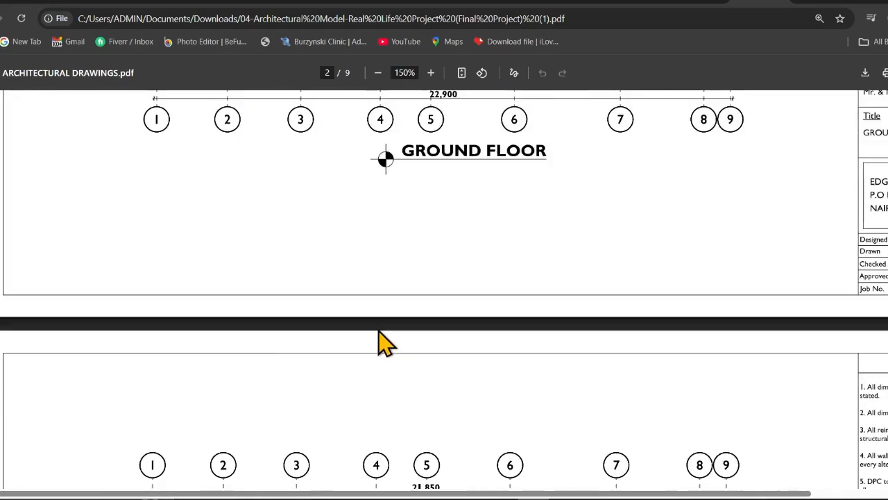
{"action": "scroll", "coordinate": [386, 345], "scroll_direction": "down", "scroll_amount": 4}
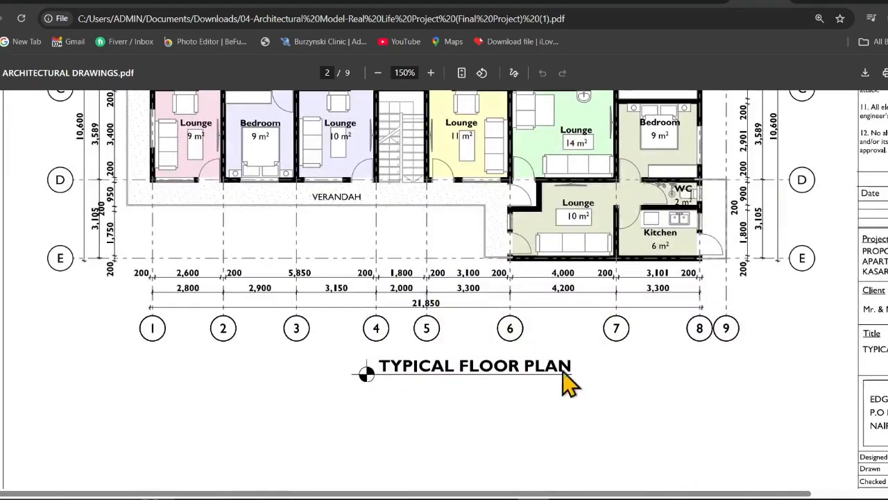
{"action": "scroll", "coordinate": [559, 372], "scroll_direction": "down", "scroll_amount": 15}
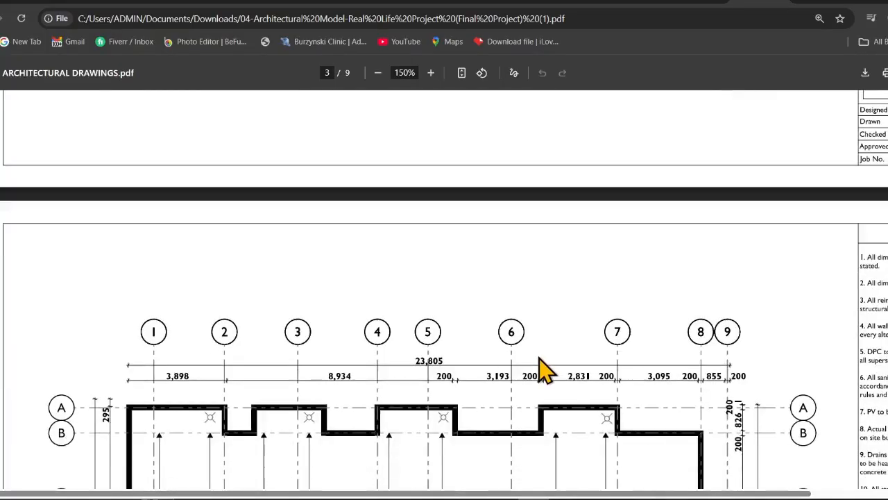
{"action": "scroll", "coordinate": [395, 333], "scroll_direction": "down", "scroll_amount": 10}
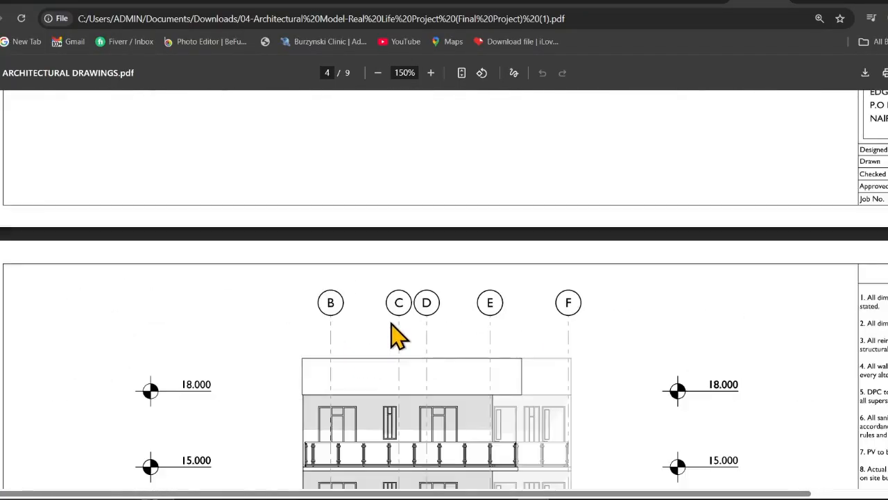
{"action": "scroll", "coordinate": [395, 334], "scroll_direction": "down", "scroll_amount": 4}
{"action": "scroll", "coordinate": [406, 410], "scroll_direction": "down", "scroll_amount": 4}
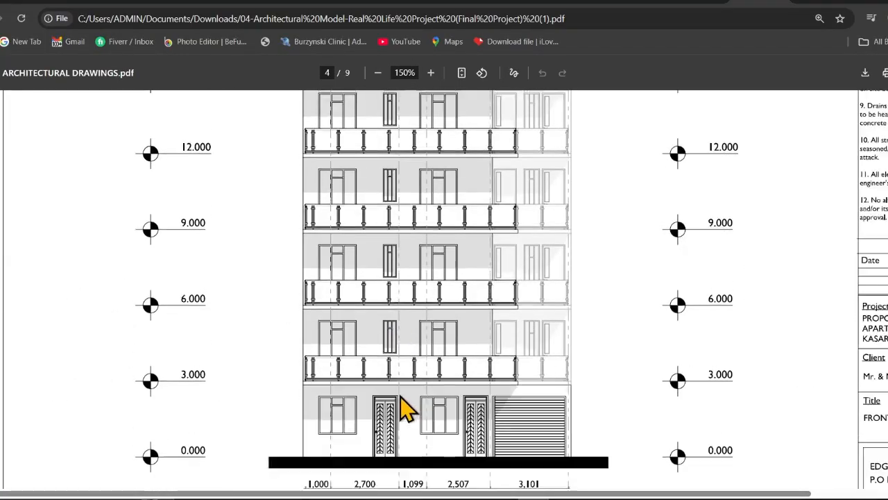
- Examine the front elevation's storeys, level marks and ground-floor openings from the base up to the roof and back
{"action": "scroll", "coordinate": [403, 413], "scroll_direction": "up", "scroll_amount": 2}
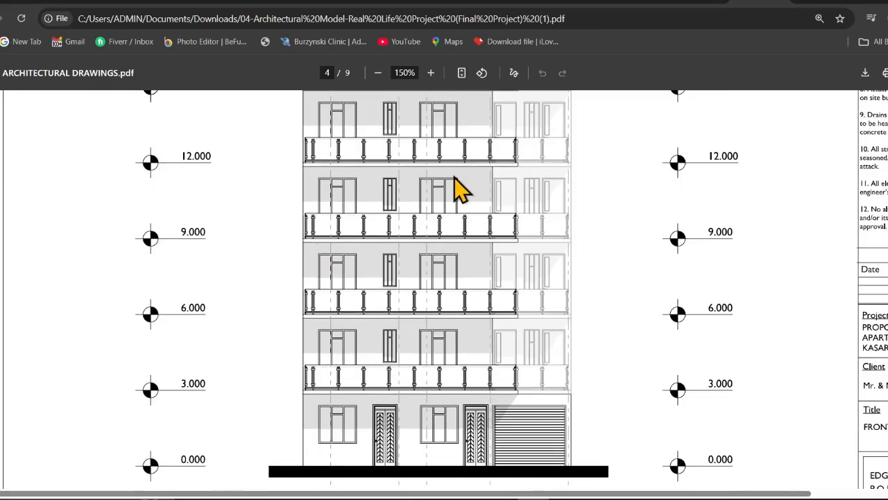
{"action": "scroll", "coordinate": [458, 187], "scroll_direction": "up", "scroll_amount": 3}
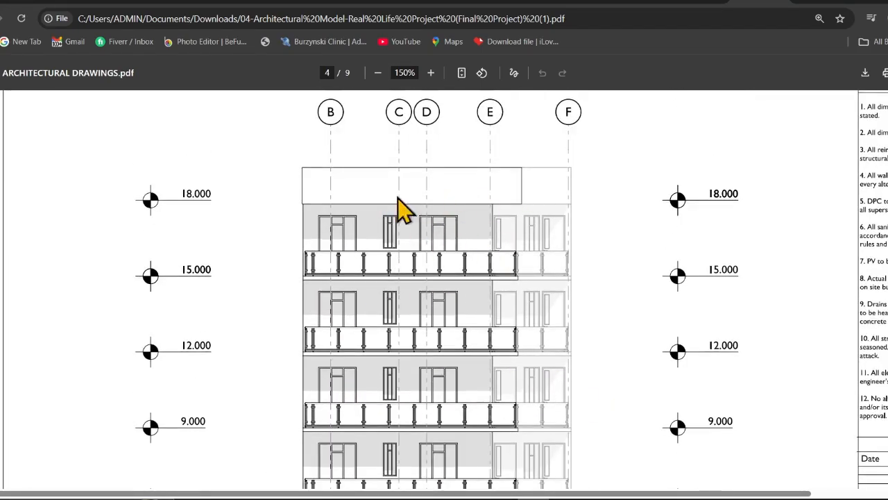
{"action": "scroll", "coordinate": [408, 207], "scroll_direction": "down", "scroll_amount": 2}
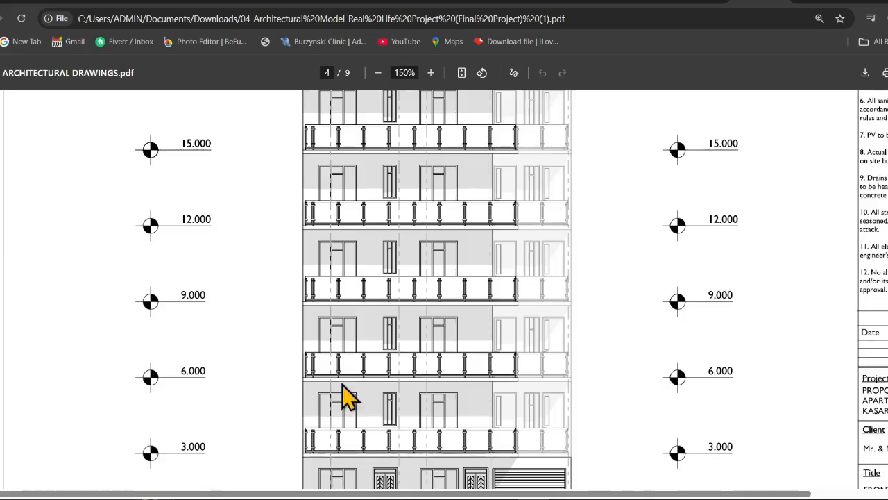
{"action": "scroll", "coordinate": [347, 394], "scroll_direction": "down", "scroll_amount": 1}
{"action": "scroll", "coordinate": [347, 394], "scroll_direction": "down", "scroll_amount": 2}
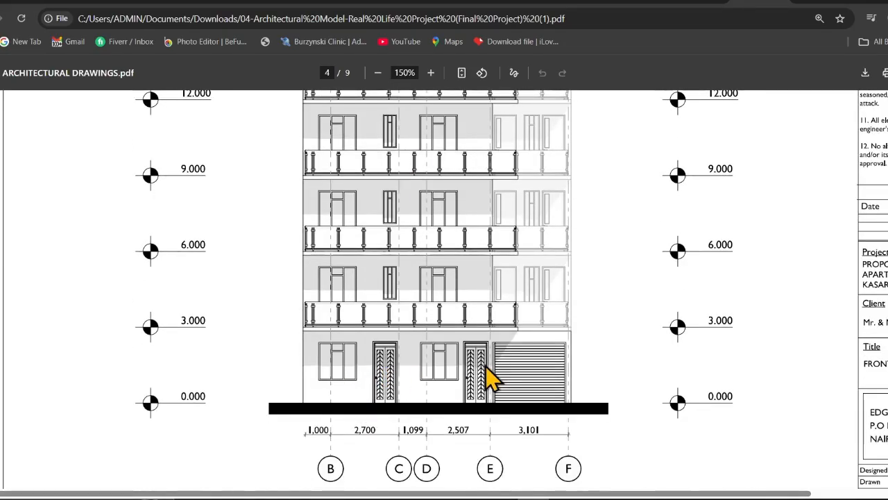
{"action": "scroll", "coordinate": [478, 157], "scroll_direction": "up", "scroll_amount": 4}
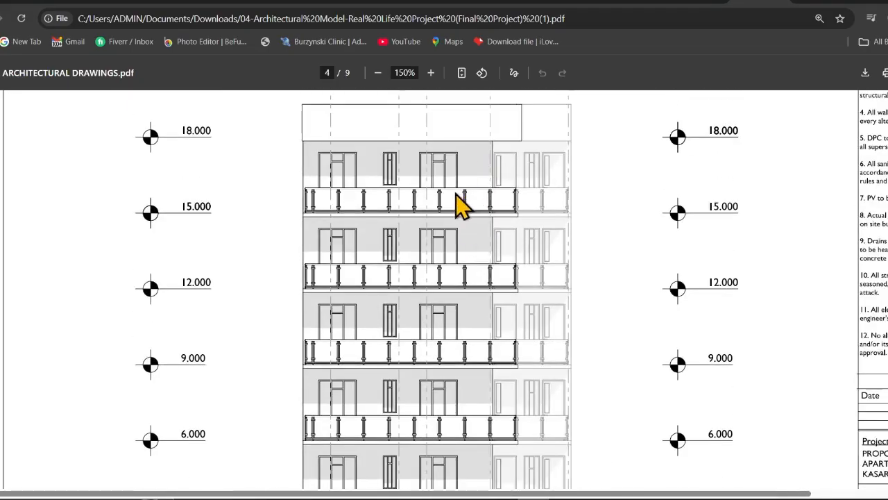
{"action": "scroll", "coordinate": [532, 444], "scroll_direction": "down", "scroll_amount": 4}
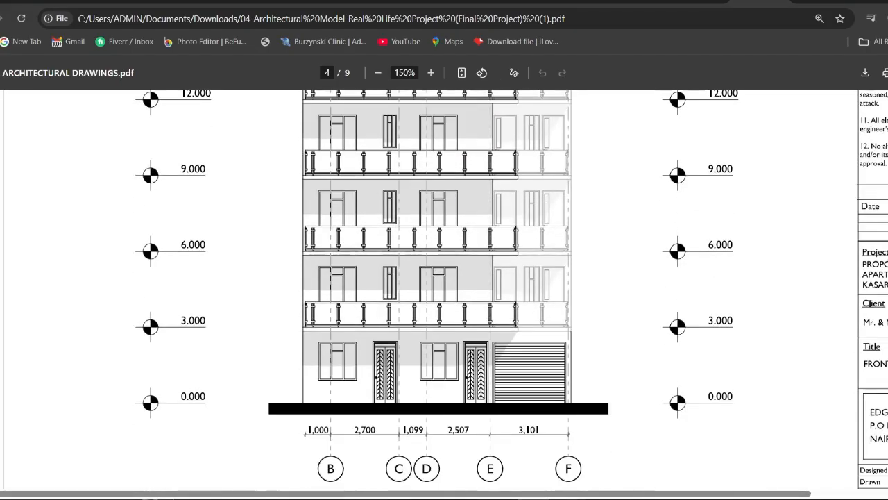
- Return to AutoCAD and import page 2 of 04-Architectural Model-Real Life Project (Final Project).pdf as a block at scale 1
{"action": "left_click", "coordinate": [560, 499]}
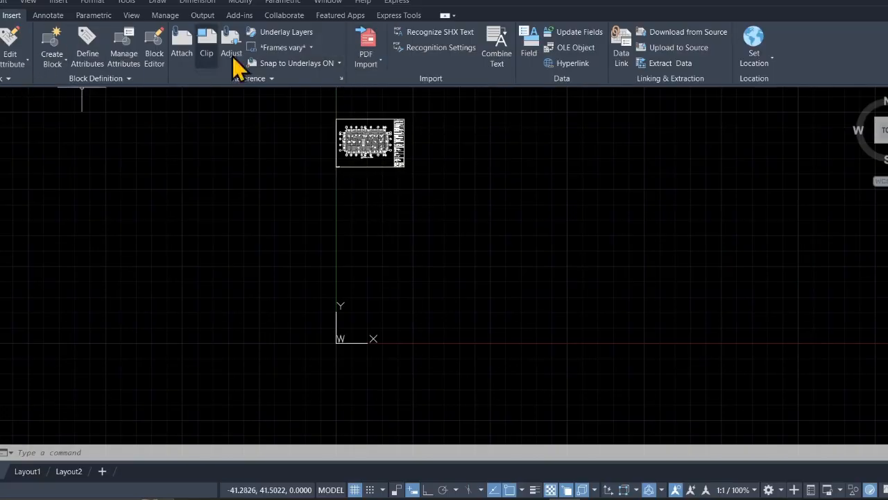
{"action": "left_click", "coordinate": [368, 55]}
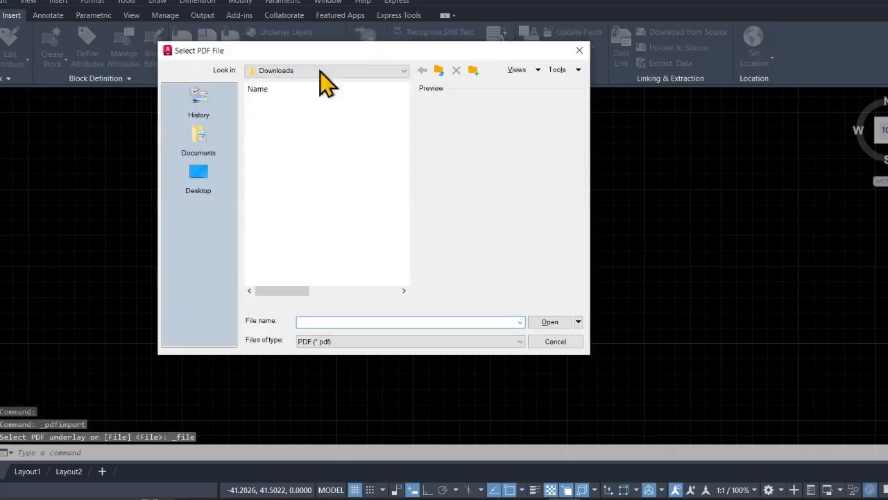
{"action": "left_click", "coordinate": [305, 128]}
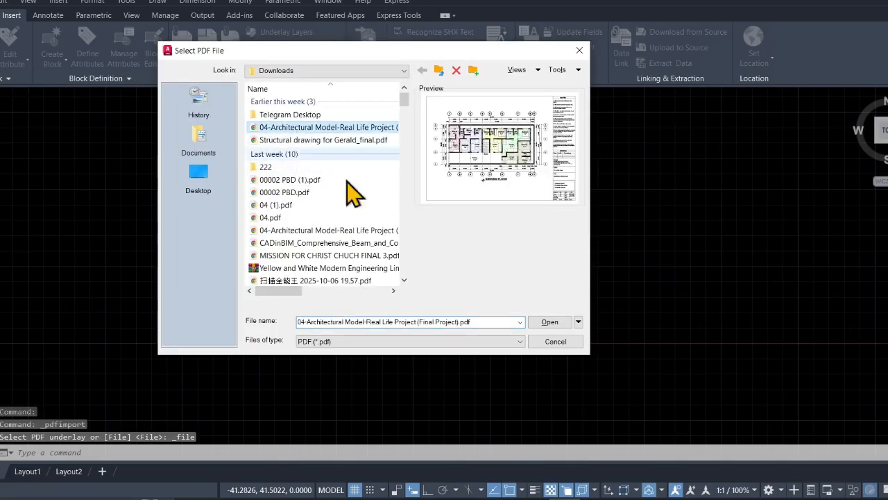
{"action": "left_click", "coordinate": [550, 323]}
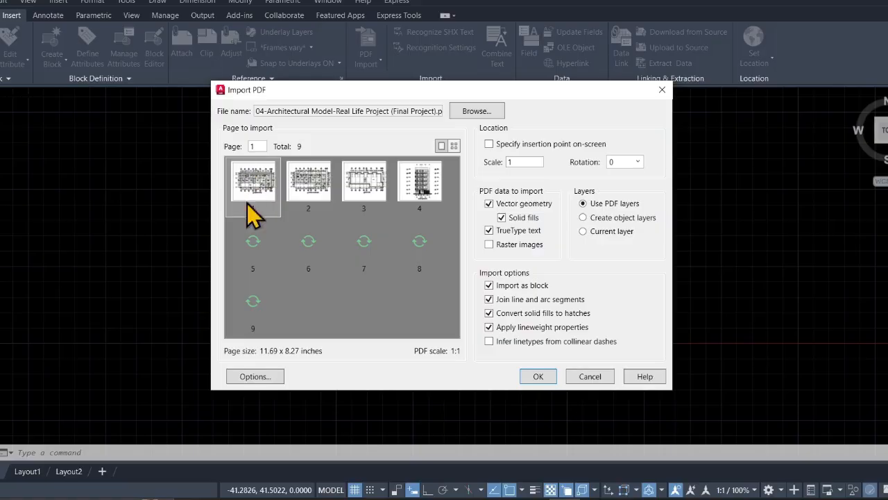
{"action": "left_click", "coordinate": [313, 187]}
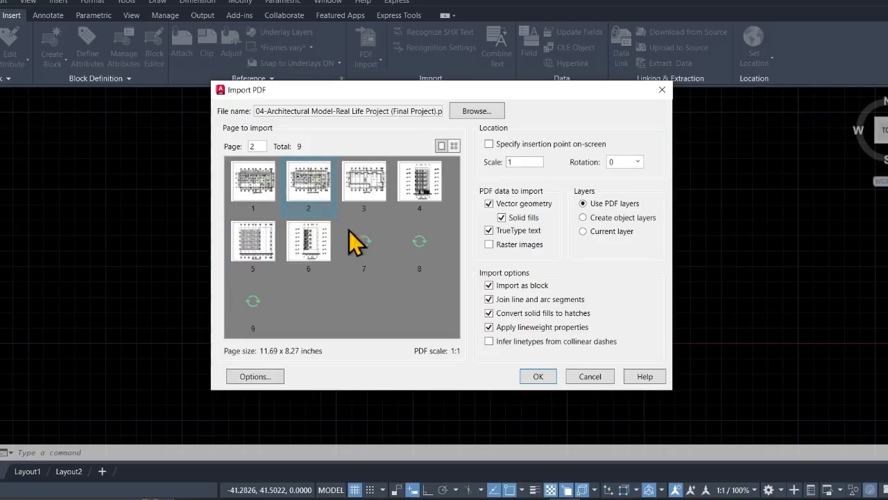
{"action": "left_click", "coordinate": [537, 375]}
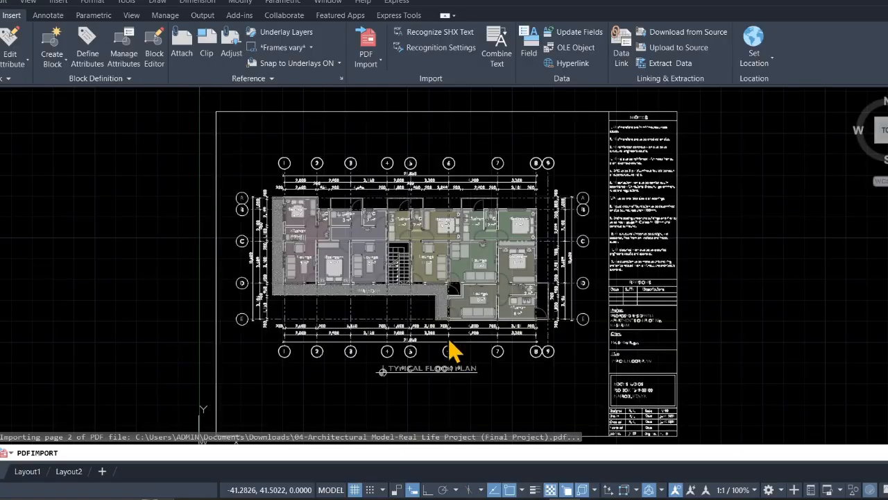
- Move the typical floor plan block from its lower-left corner to about (13.06, 28.41), directly right of the ground floor plan
{"action": "scroll", "coordinate": [451, 333], "scroll_direction": "down", "scroll_amount": 6}
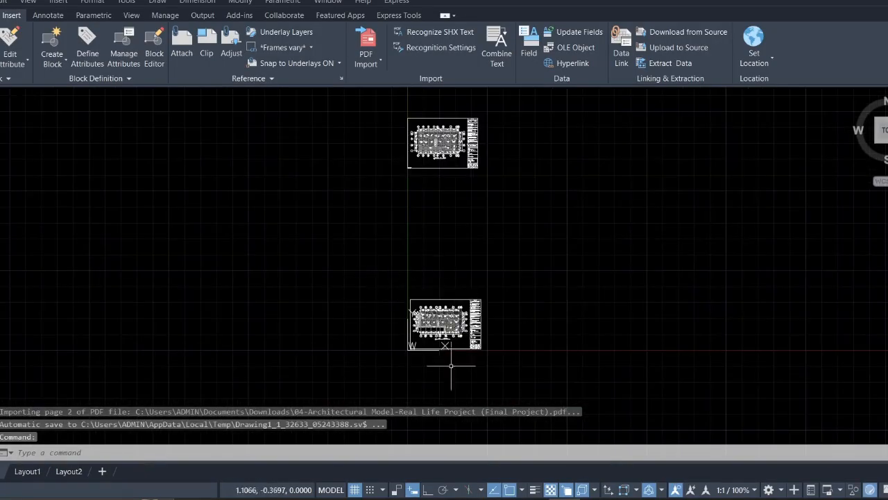
{"action": "left_click", "coordinate": [519, 363]}
{"action": "left_click", "coordinate": [355, 277]}
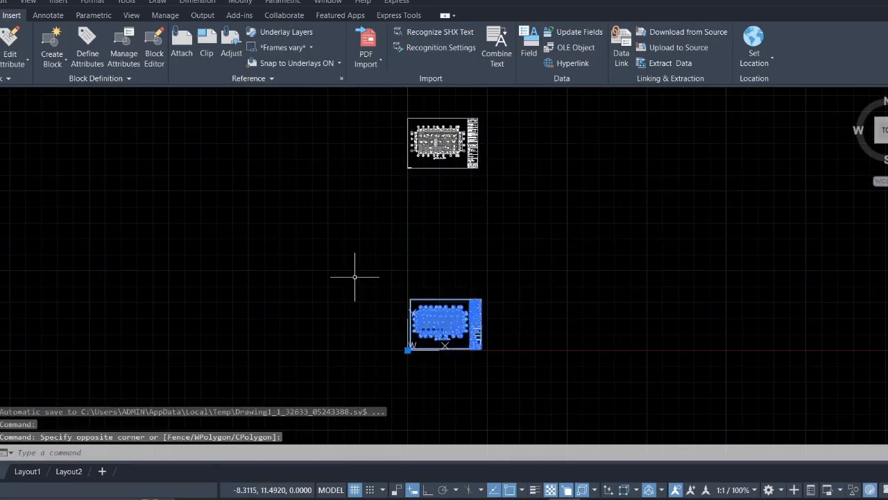
{"action": "right_click", "coordinate": [355, 281]}
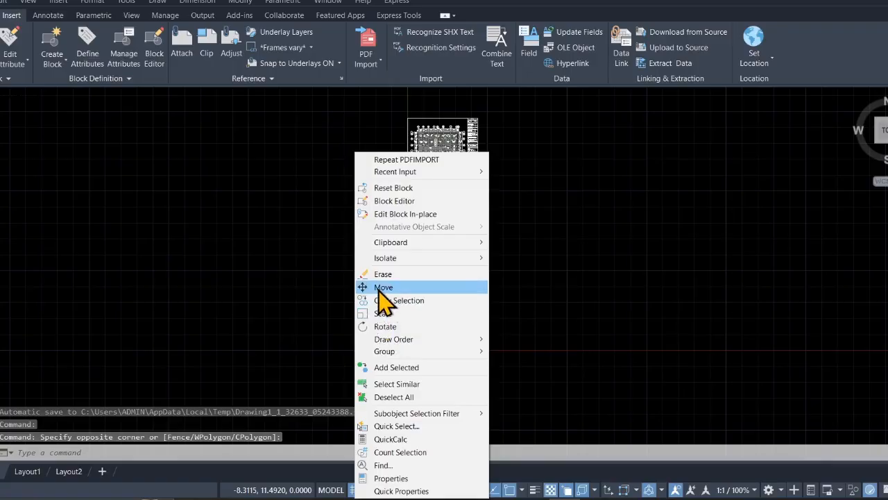
{"action": "left_click", "coordinate": [384, 288]}
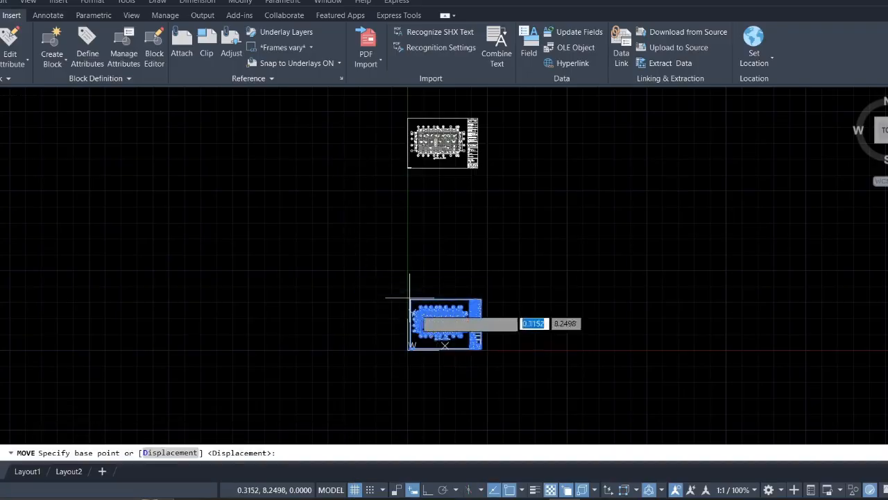
{"action": "left_click", "coordinate": [411, 347]}
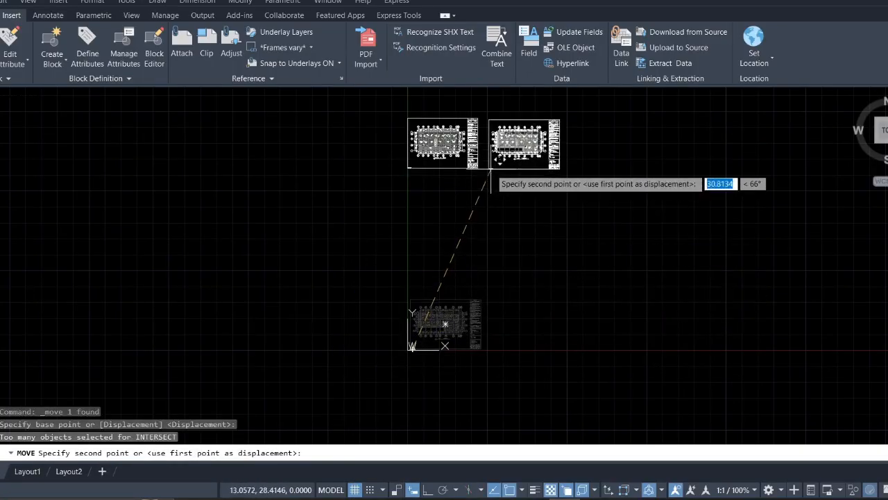
{"action": "left_click", "coordinate": [491, 169]}
- Check the ground and typical floor plans side by side, and import page 3 of the same PDF as a block at scale 1
{"action": "scroll", "coordinate": [426, 158], "scroll_direction": "up", "scroll_amount": 10}
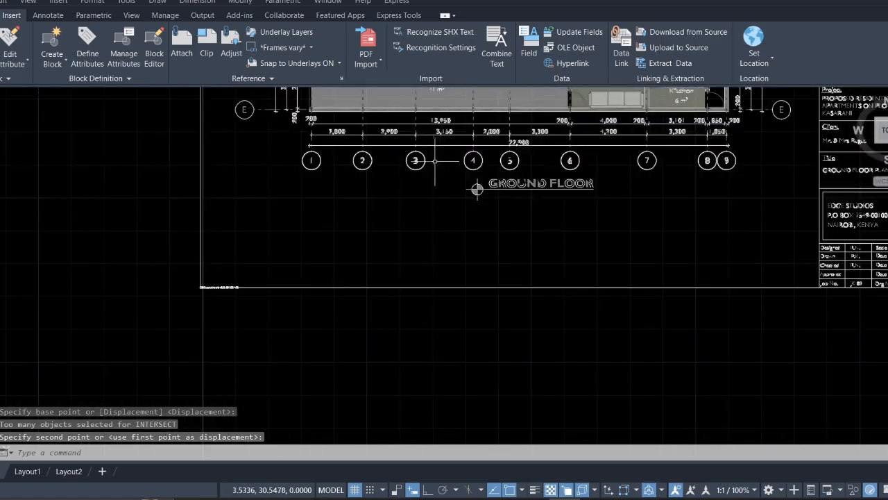
{"action": "scroll", "coordinate": [476, 188], "scroll_direction": "down", "scroll_amount": 4}
{"action": "scroll", "coordinate": [777, 175], "scroll_direction": "down", "scroll_amount": 4}
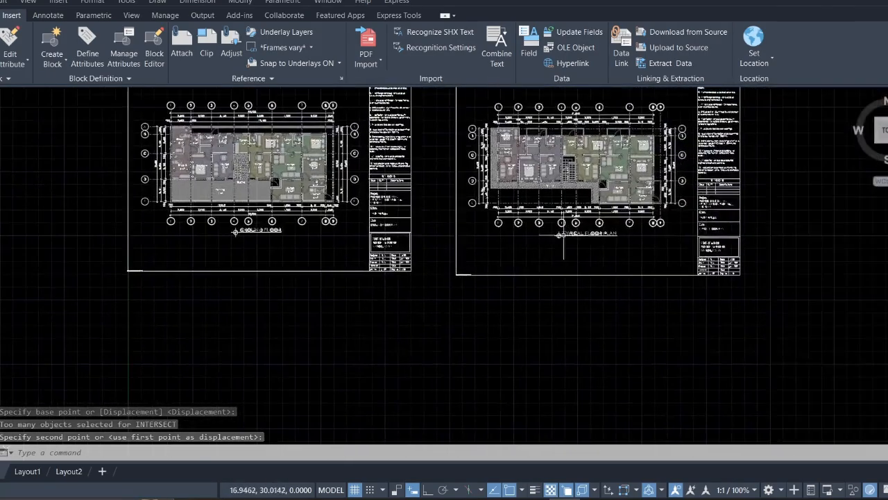
{"action": "scroll", "coordinate": [581, 244], "scroll_direction": "up", "scroll_amount": 8}
{"action": "scroll", "coordinate": [581, 244], "scroll_direction": "down", "scroll_amount": 8}
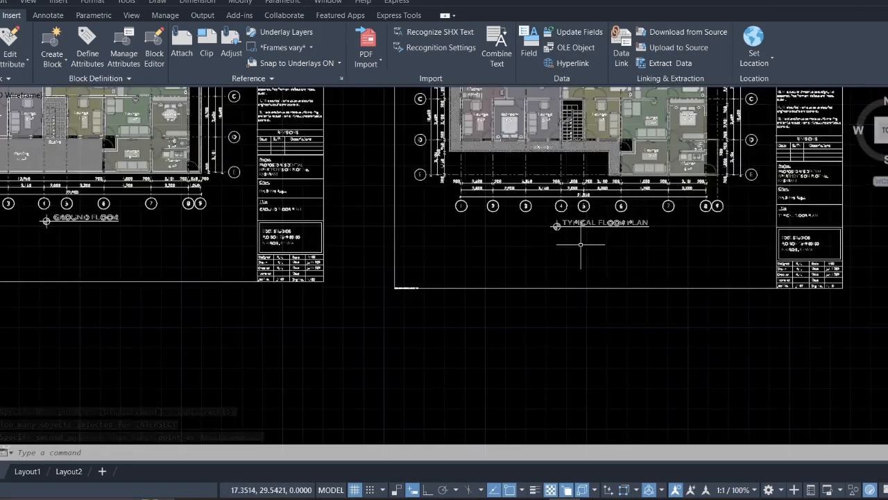
{"action": "scroll", "coordinate": [594, 174], "scroll_direction": "down", "scroll_amount": 4}
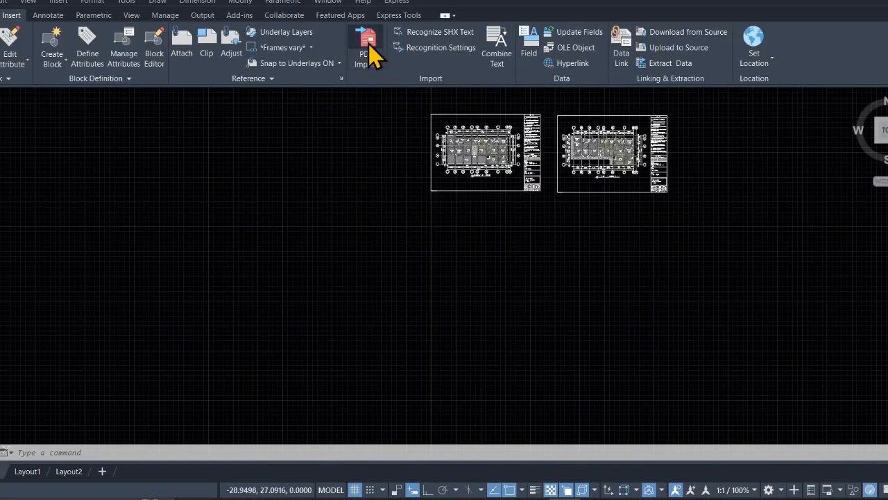
{"action": "left_click", "coordinate": [369, 46]}
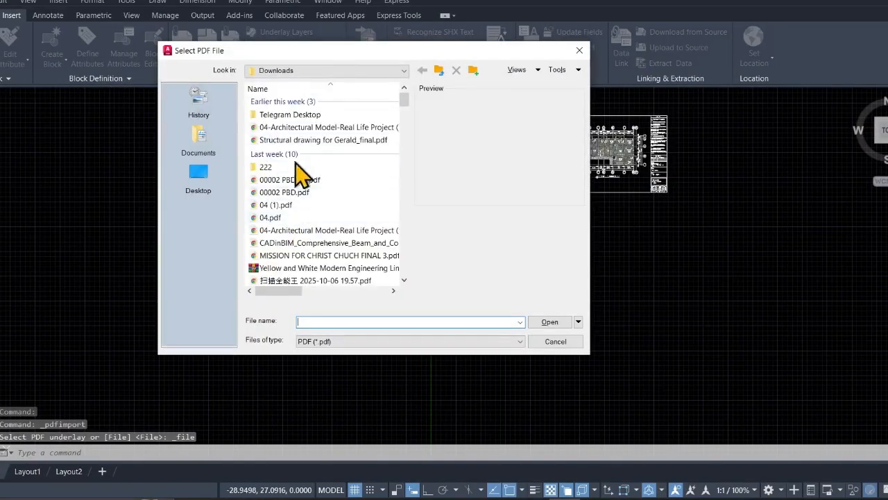
{"action": "left_click", "coordinate": [316, 128]}
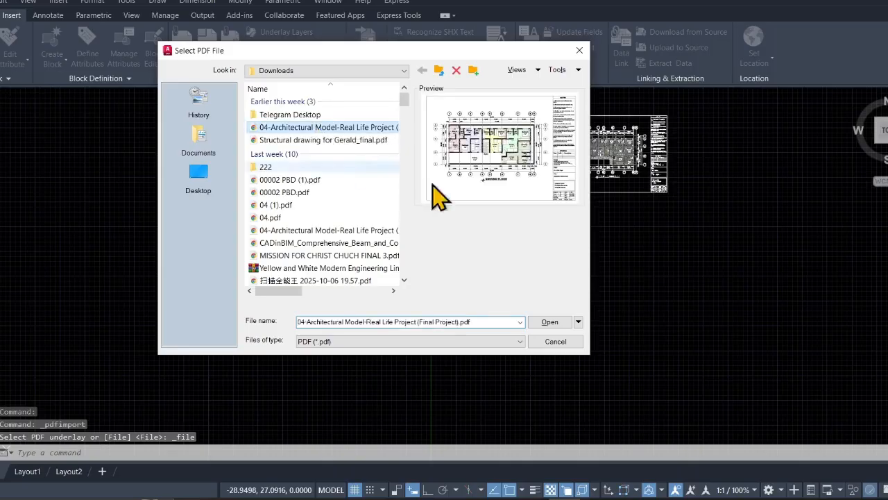
{"action": "left_click", "coordinate": [551, 324]}
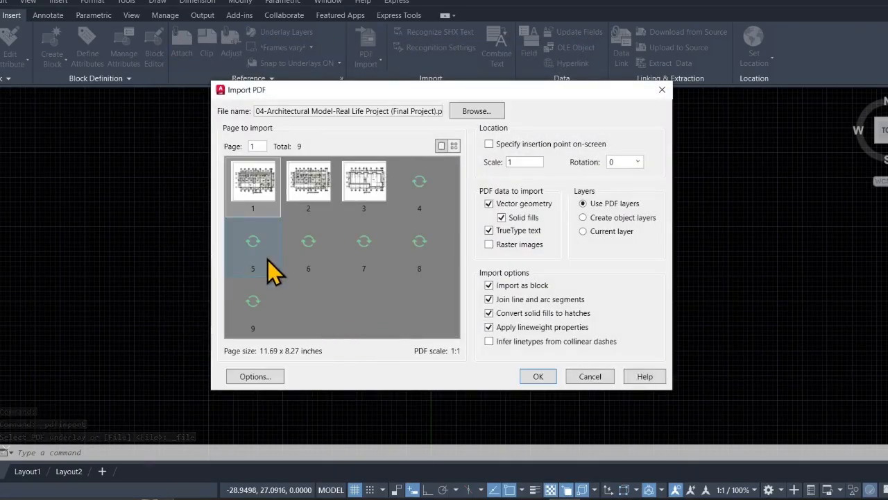
{"action": "left_click", "coordinate": [368, 184]}
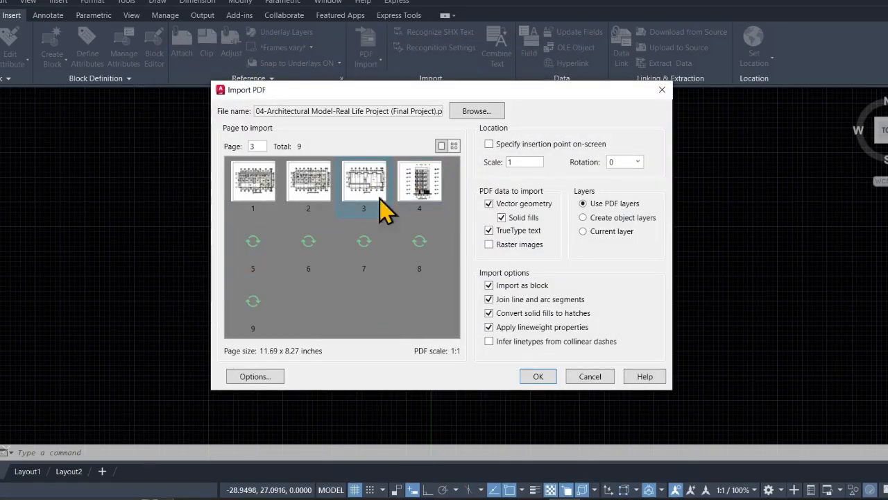
{"action": "left_click", "coordinate": [538, 377]}
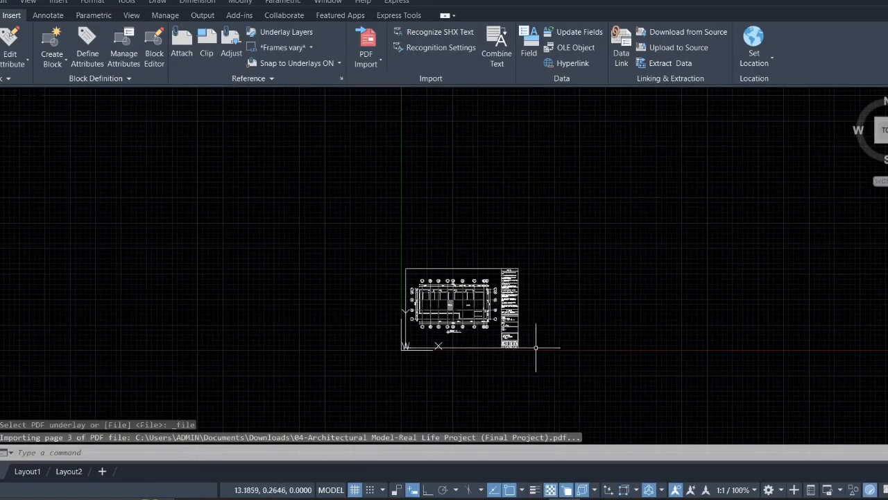
- Move the imported page 3 plan block from its lower-left corner up beside the other plans, directly right of the typical floor plan
{"action": "left_click", "coordinate": [545, 367]}
{"action": "left_click", "coordinate": [317, 200]}
{"action": "right_click", "coordinate": [329, 223]}
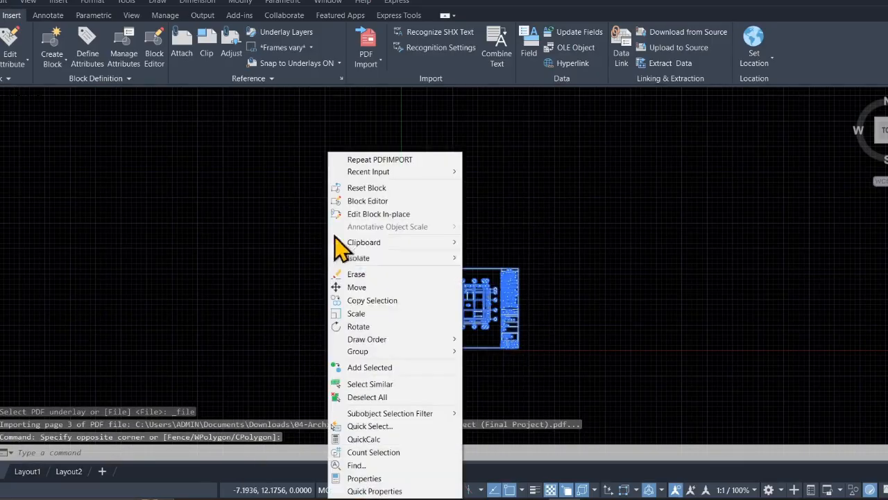
{"action": "left_click", "coordinate": [351, 288]}
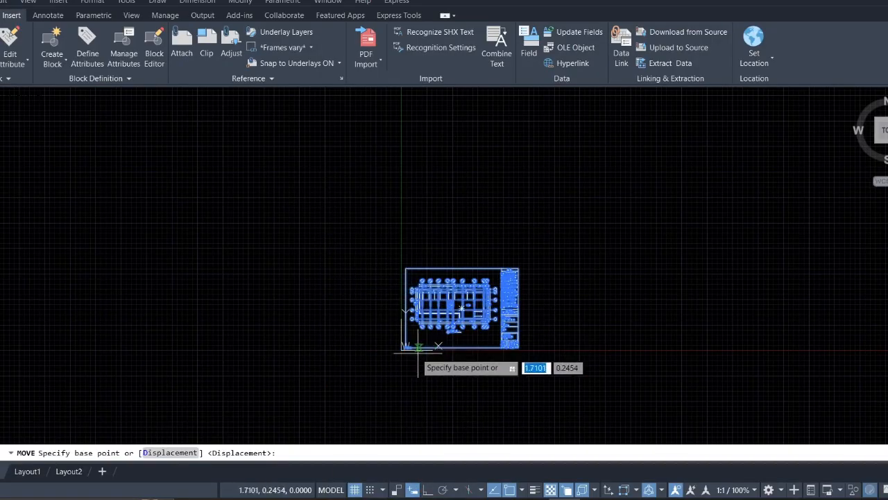
{"action": "left_click", "coordinate": [408, 347]}
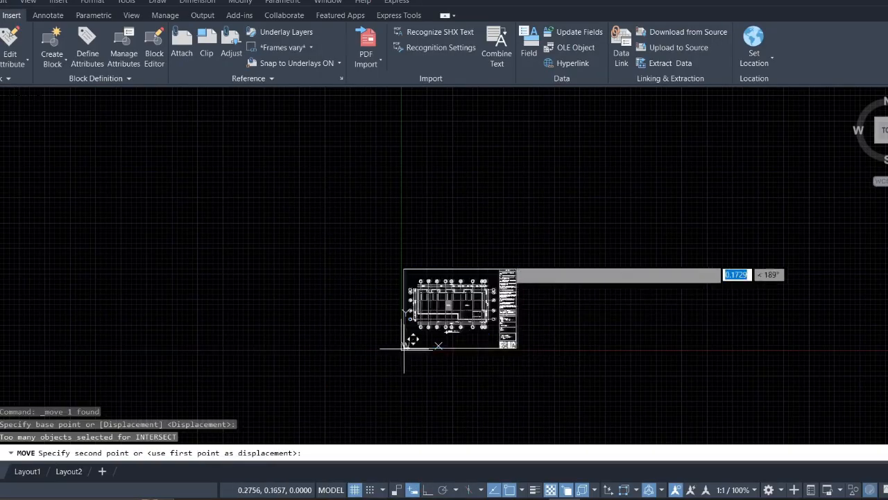
{"action": "scroll", "coordinate": [509, 257], "scroll_direction": "down", "scroll_amount": 2}
{"action": "middle_click_drag", "start_coordinate": [510, 255], "coordinate": [337, 354]}
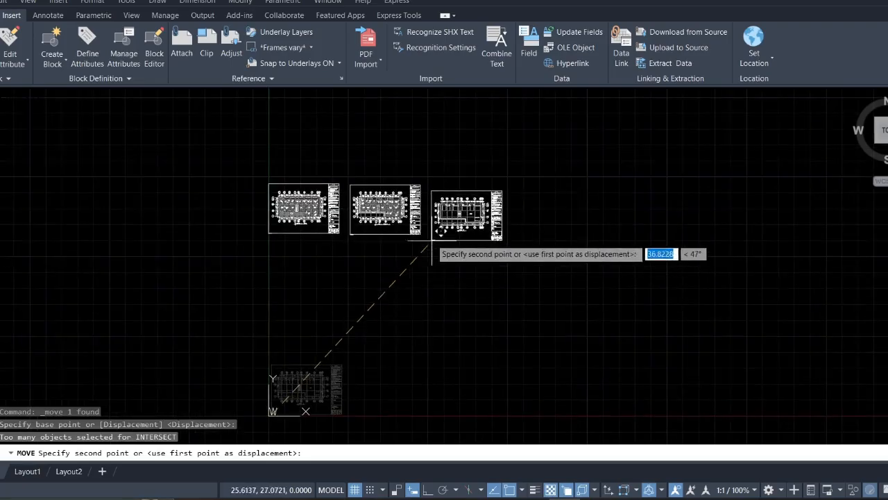
{"action": "left_click", "coordinate": [433, 234]}
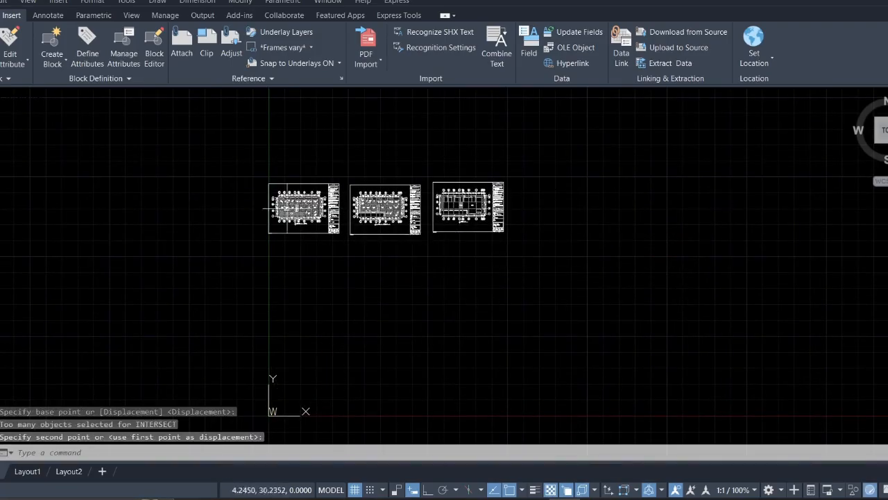
- Move all three plan blocks together from the ground floor plan's lower-left corner to about (52.88, 1.80), down near the X axis
{"action": "scroll", "coordinate": [261, 168], "scroll_direction": "up", "scroll_amount": 6}
{"action": "scroll", "coordinate": [342, 204], "scroll_direction": "down", "scroll_amount": 4}
{"action": "middle_click_drag", "start_coordinate": [333, 209], "coordinate": [200, 149]}
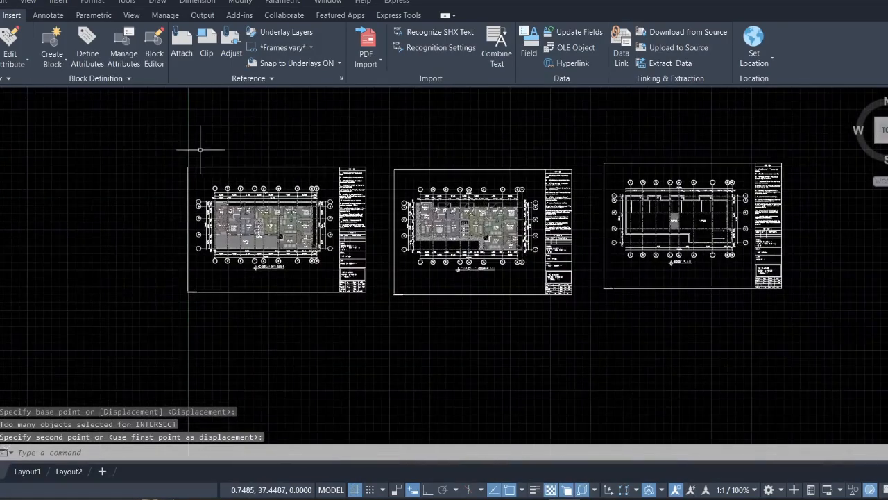
{"action": "left_click", "coordinate": [139, 123]}
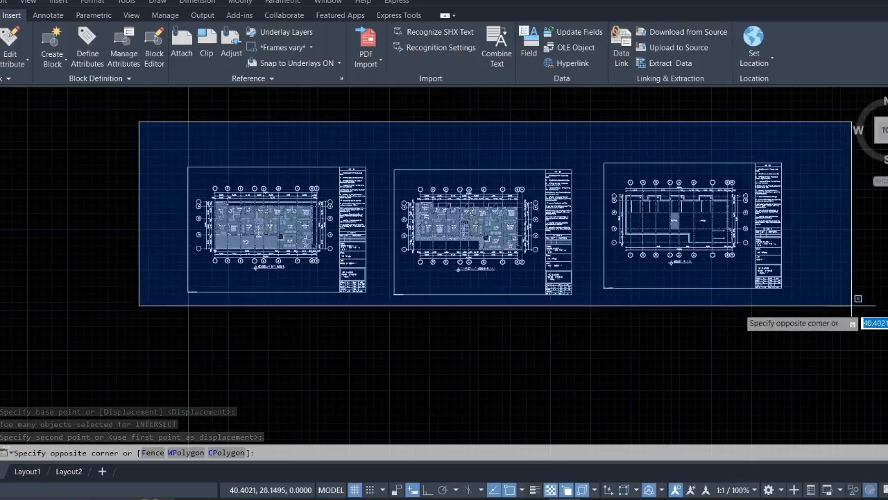
{"action": "left_click", "coordinate": [874, 317]}
{"action": "right_click", "coordinate": [348, 129]}
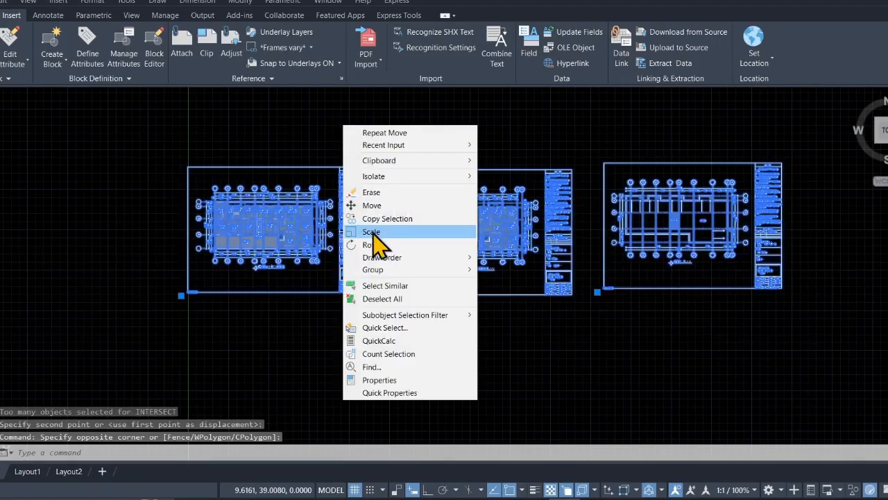
{"action": "left_click", "coordinate": [365, 206]}
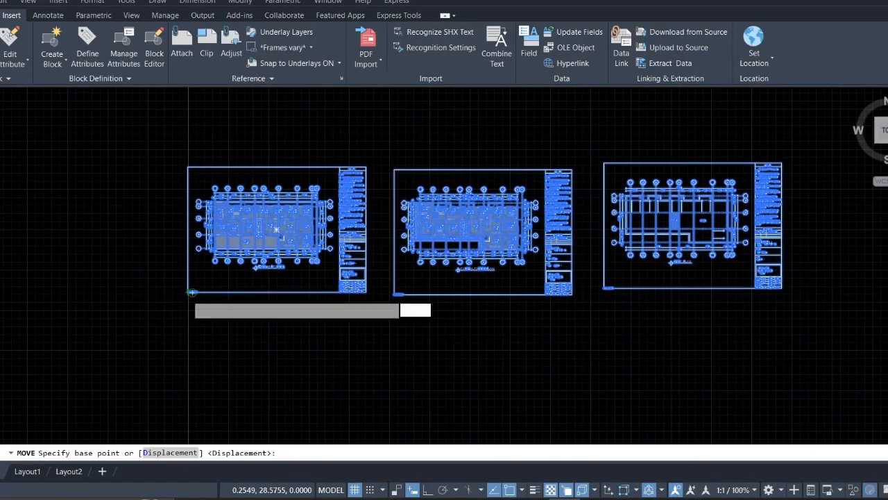
{"action": "left_click", "coordinate": [192, 293]}
{"action": "scroll", "coordinate": [431, 340], "scroll_direction": "down", "scroll_amount": 6}
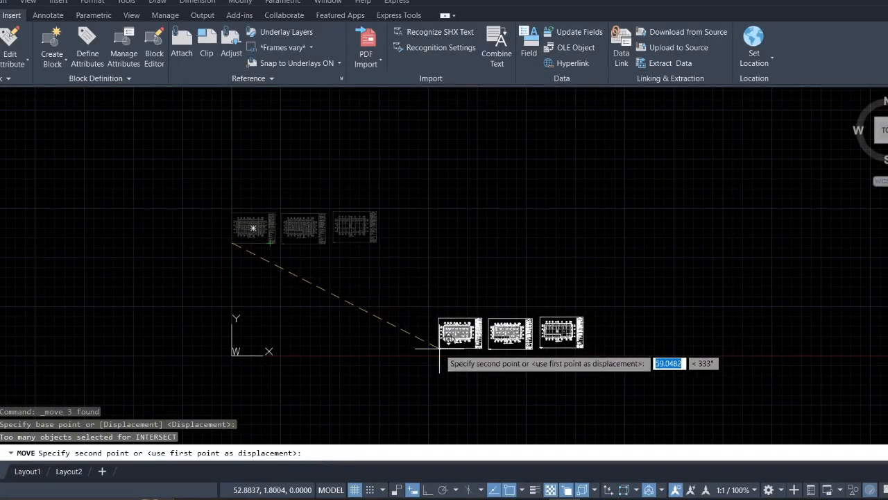
{"action": "left_click", "coordinate": [439, 347]}
- Move the row of three plan blocks from the ground floor plan's lower-left corner to about (10.29, 30.26), above the origin
{"action": "left_click", "coordinate": [625, 373]}
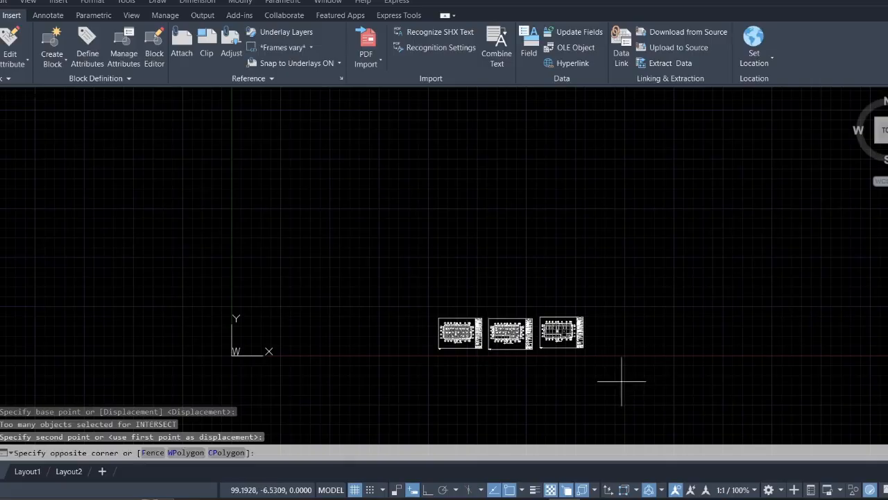
{"action": "left_click", "coordinate": [375, 244]}
{"action": "right_click", "coordinate": [375, 225]}
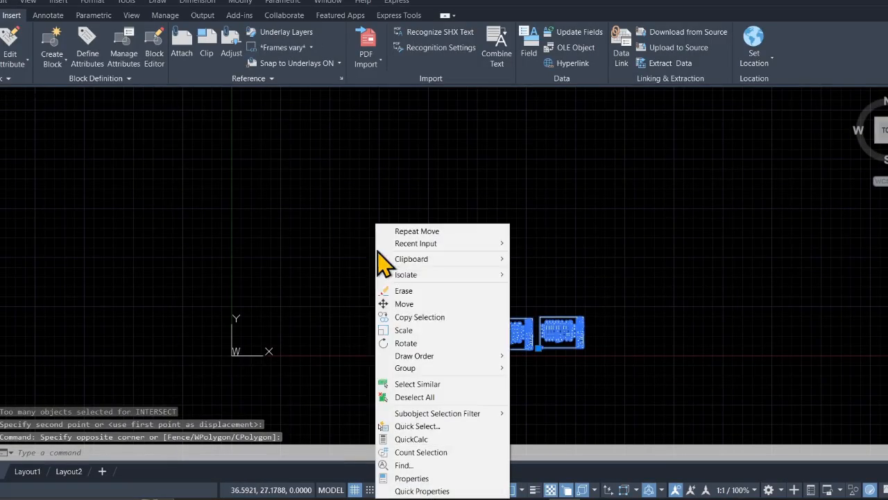
{"action": "left_click", "coordinate": [405, 305]}
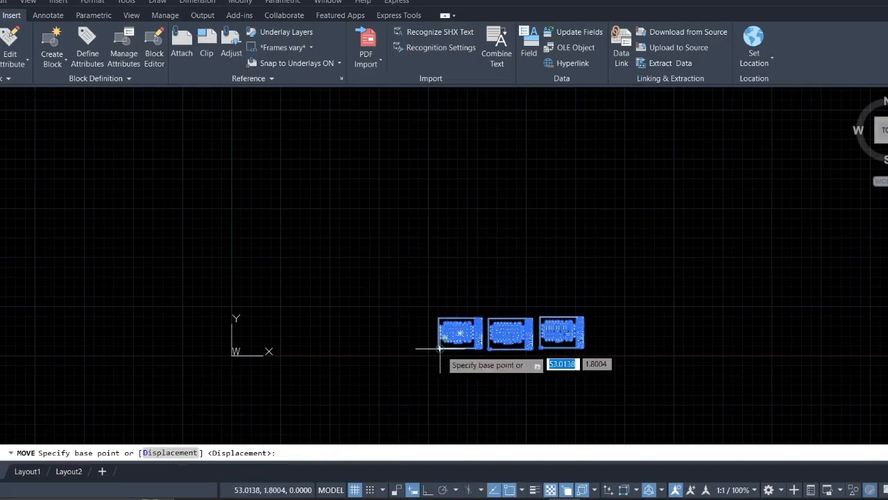
{"action": "left_click", "coordinate": [440, 347]}
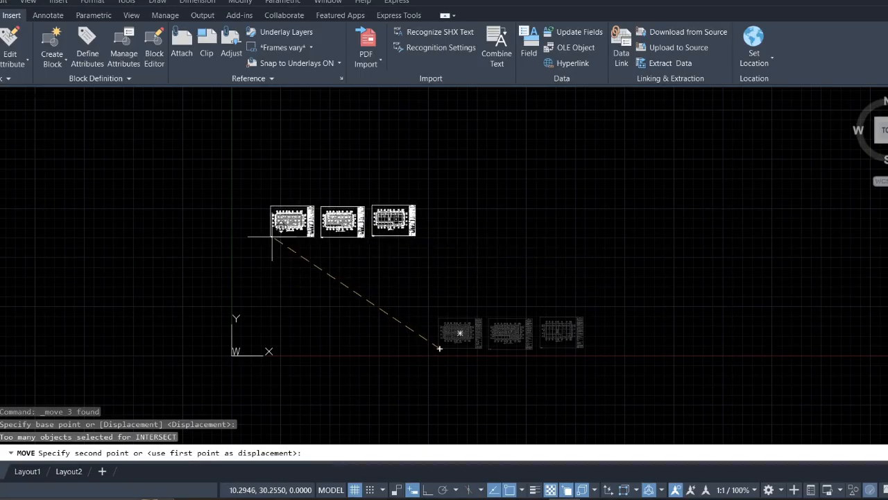
{"action": "left_click", "coordinate": [271, 236]}
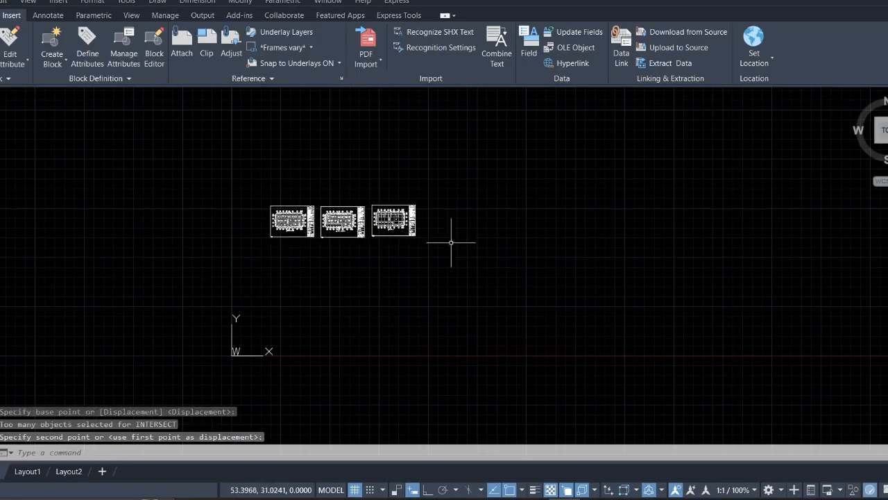
- Copy the three plan blocks once from the ground floor plan's lower-left corner to a spot below and right of the originals, near the X axis
{"action": "left_click", "coordinate": [467, 290]}
{"action": "left_click", "coordinate": [260, 137]}
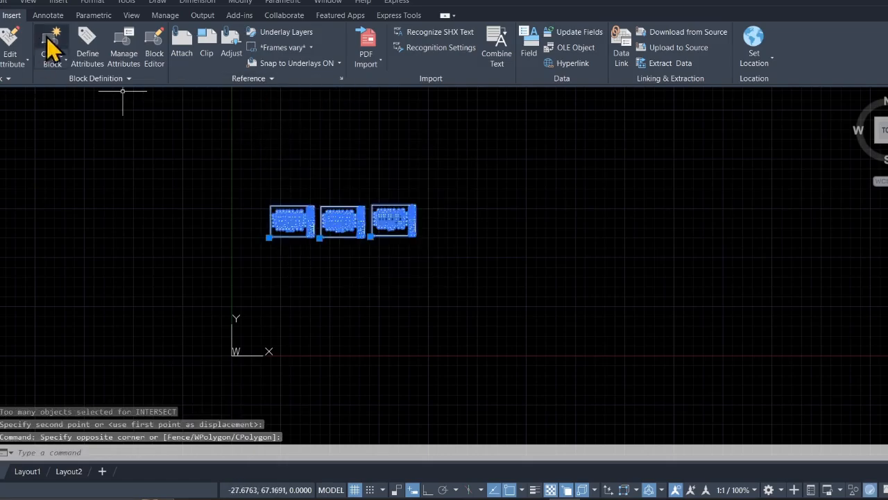
{"action": "left_click", "coordinate": [0, 15]}
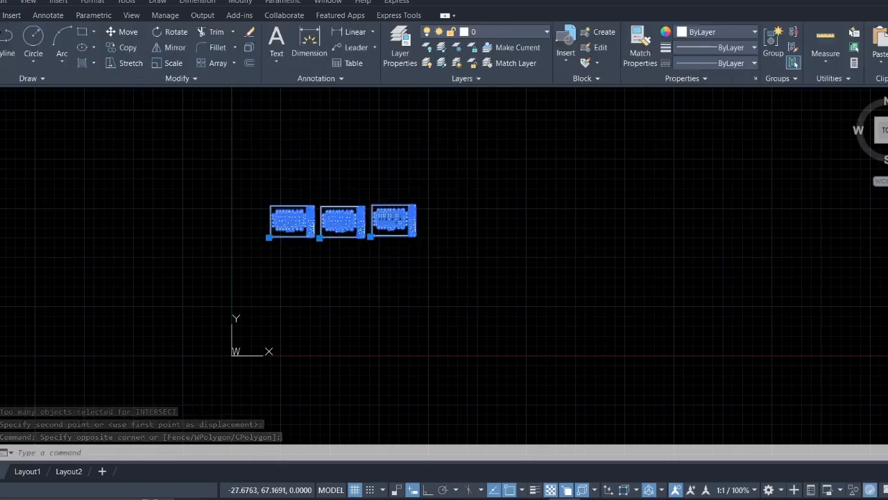
{"action": "left_click", "coordinate": [123, 47]}
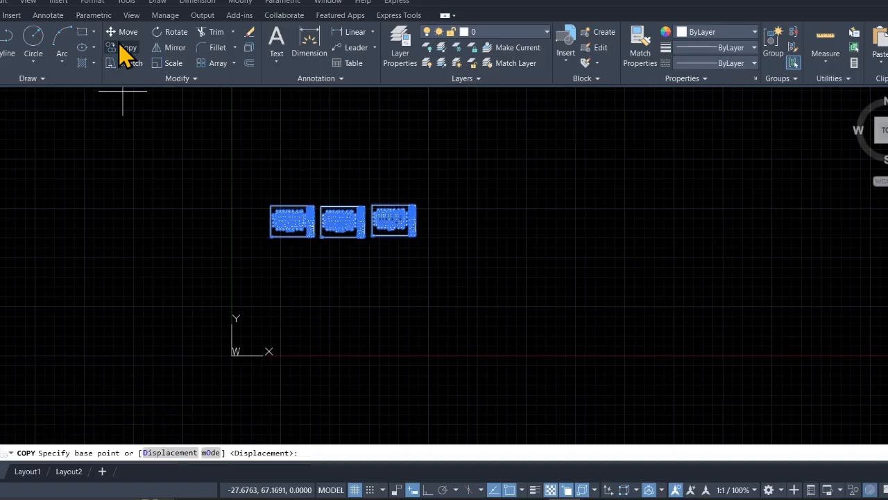
{"action": "left_click", "coordinate": [272, 237]}
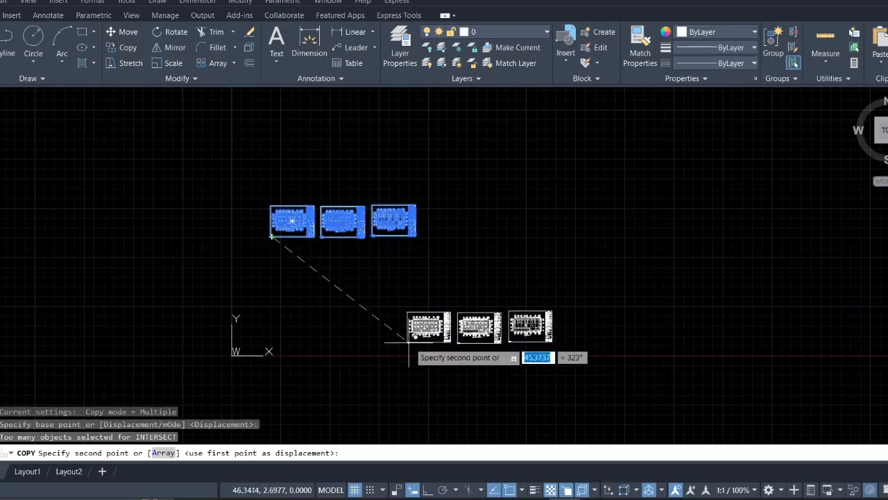
{"action": "left_click", "coordinate": [418, 353]}
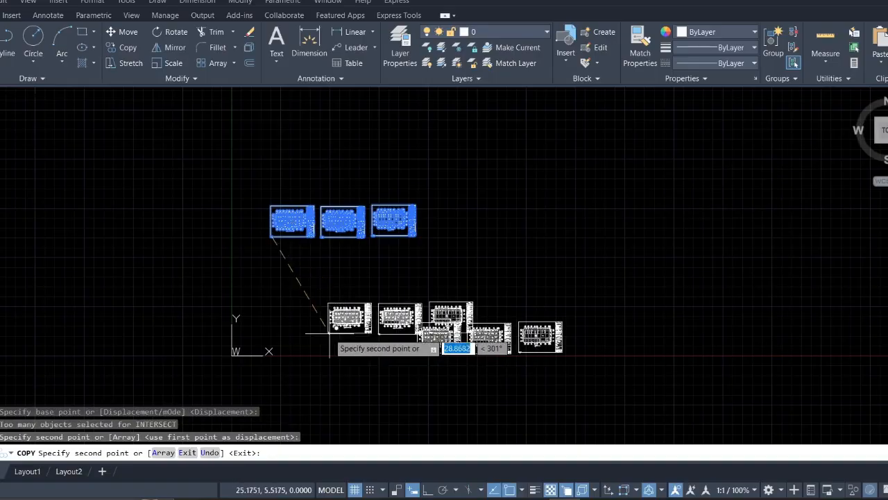
{"action": "key", "text": "Escape"}
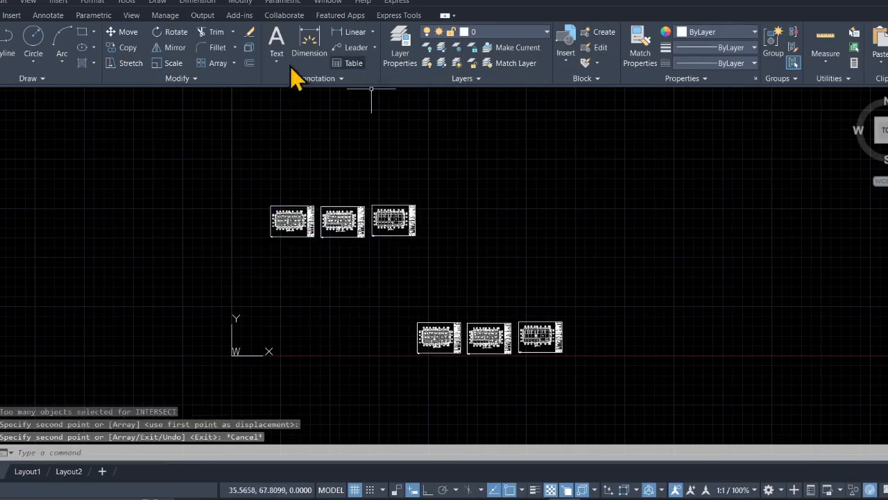
{"action": "scroll", "coordinate": [337, 237], "scroll_direction": "up", "scroll_amount": 4}
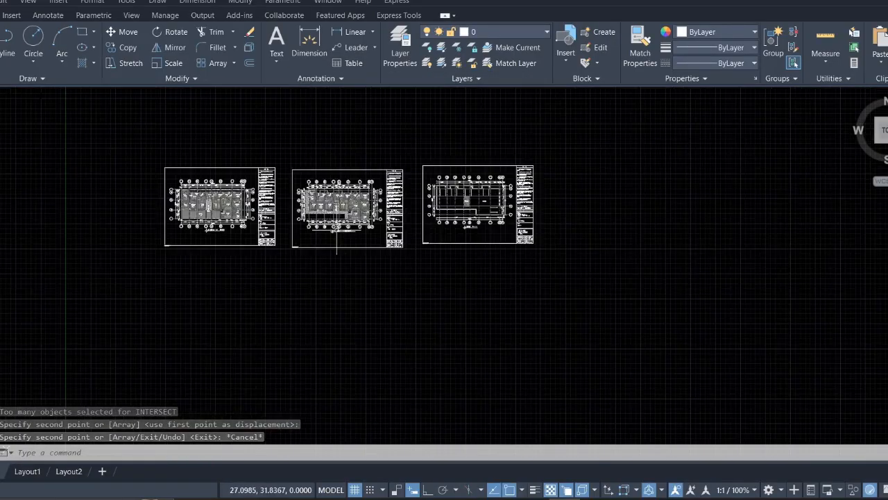
{"action": "scroll", "coordinate": [340, 238], "scroll_direction": "down", "scroll_amount": 3}
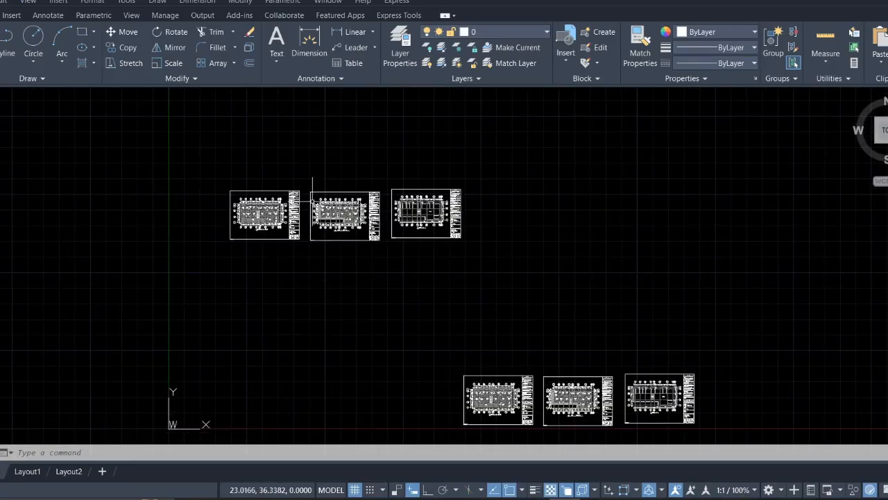
{"action": "left_click", "coordinate": [19, 15]}
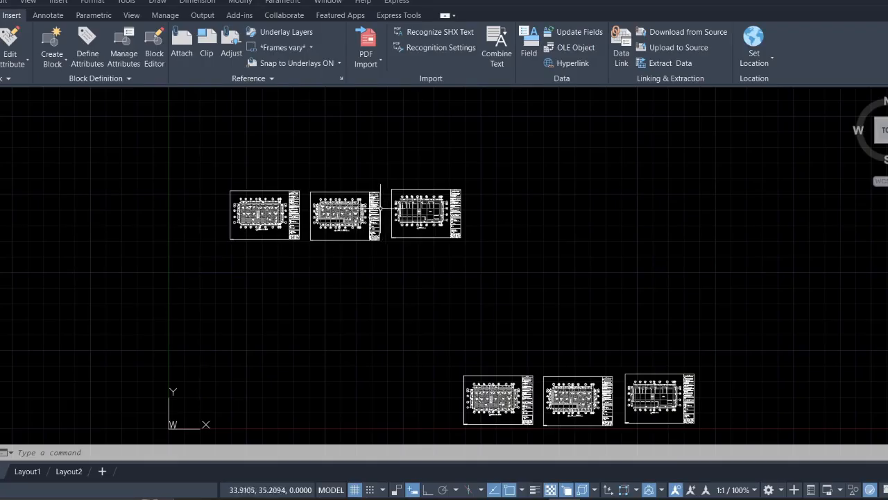
{"action": "left_click", "coordinate": [379, 63]}
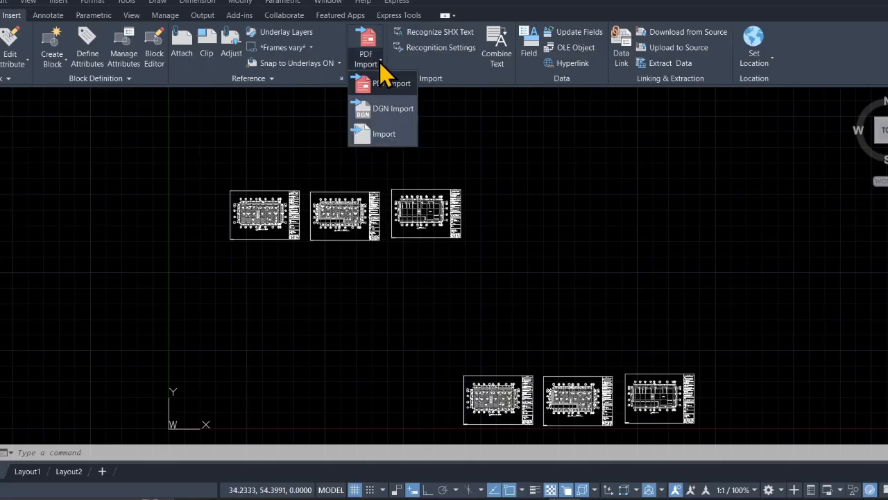
{"action": "left_click", "coordinate": [285, 145]}
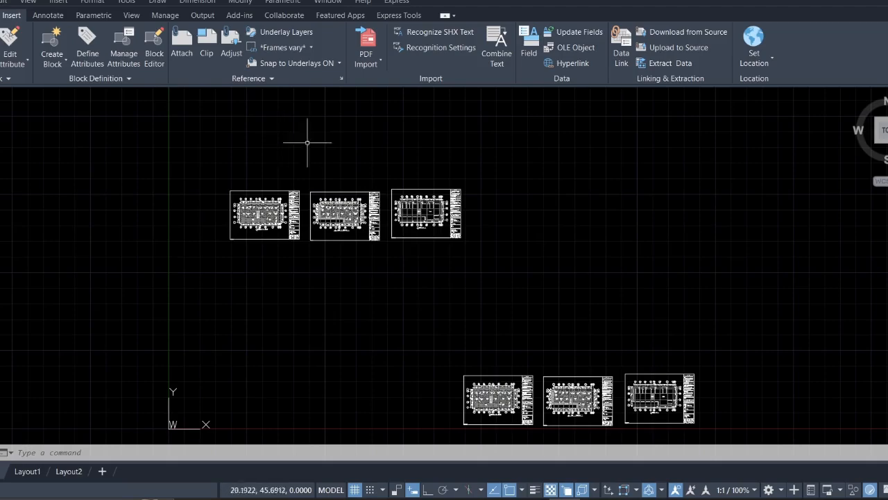
{"action": "left_click", "coordinate": [260, 126]}
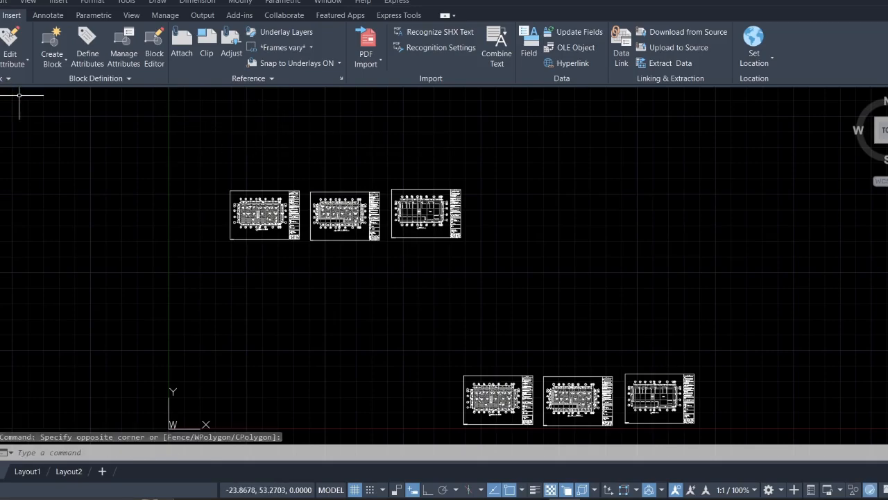
{"action": "left_click", "coordinate": [0, 2]}
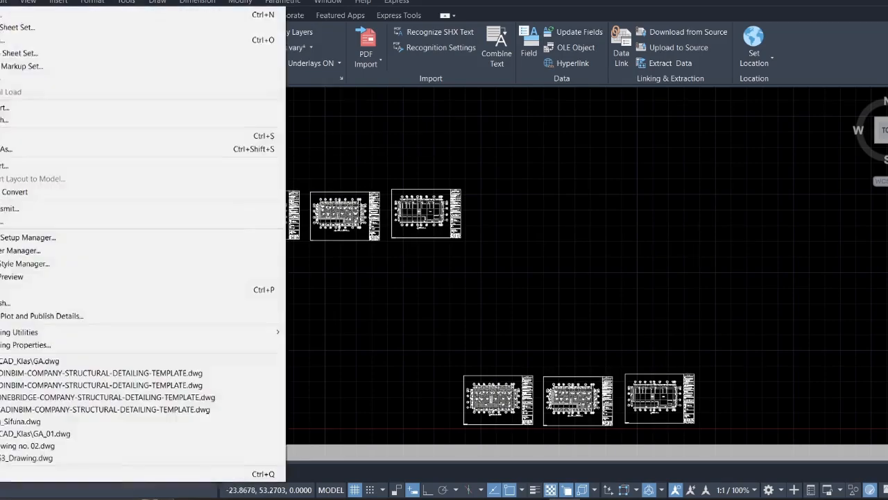
{"action": "left_click", "coordinate": [0, 45]}
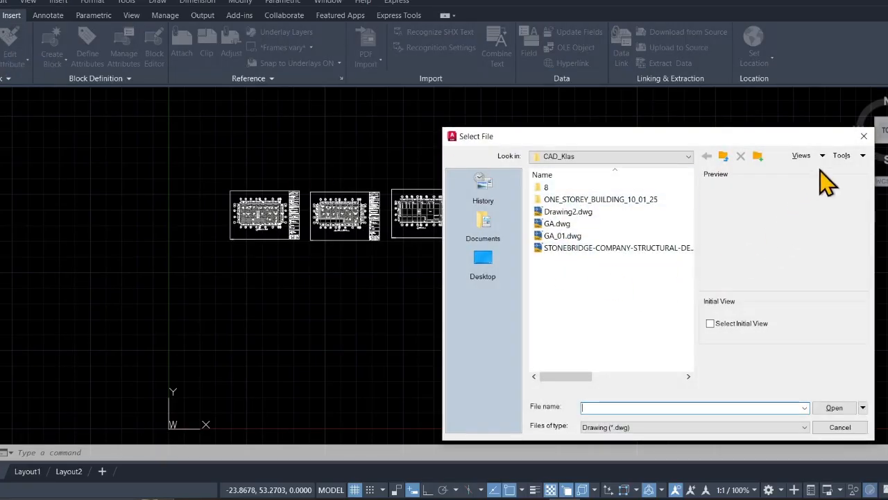
{"action": "left_click", "coordinate": [864, 136]}
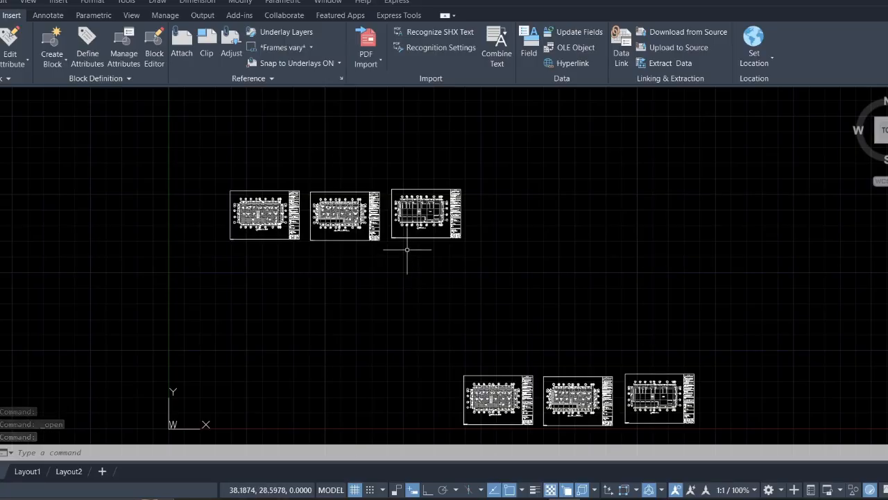
- Examine the original and copied rows of plans, looking closely at the copied typical floor plan
{"action": "scroll", "coordinate": [445, 257], "scroll_direction": "up", "scroll_amount": 4}
{"action": "scroll", "coordinate": [443, 260], "scroll_direction": "down", "scroll_amount": 6}
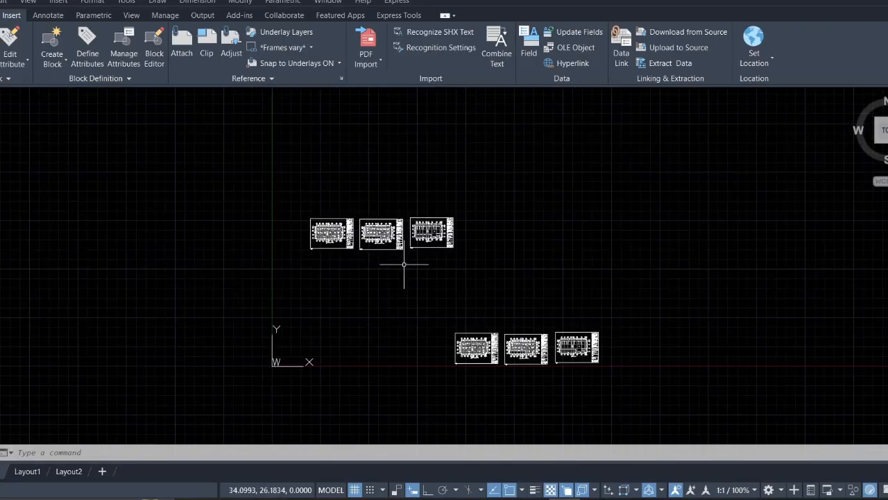
{"action": "mouse_move", "coordinate": [404, 265]}
{"action": "middle_mouse_down"}
{"action": "mouse_move", "coordinate": [361, 229]}
{"action": "mouse_move", "coordinate": [364, 243]}
{"action": "middle_mouse_up"}
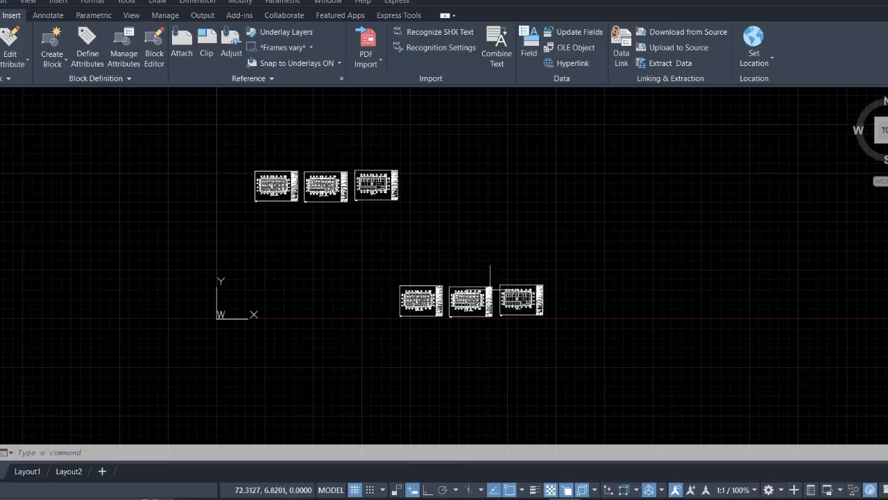
{"action": "scroll", "coordinate": [490, 285], "scroll_direction": "up", "scroll_amount": 10}
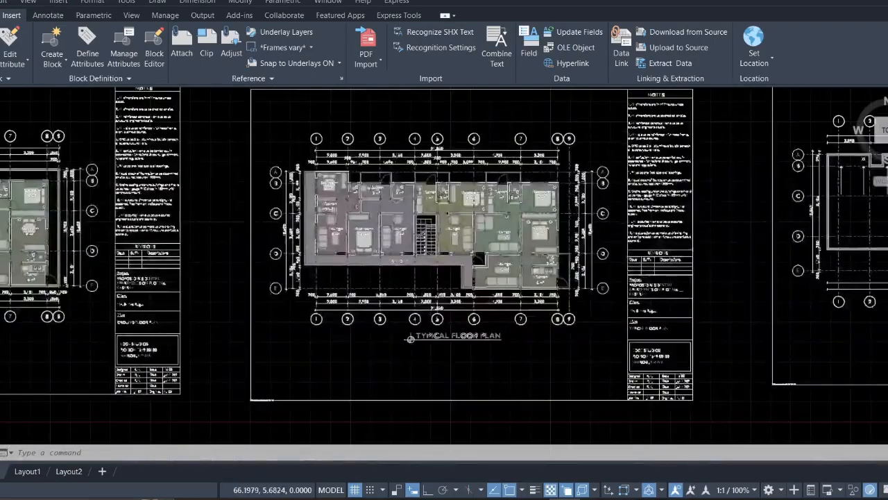
{"action": "scroll", "coordinate": [480, 277], "scroll_direction": "down", "scroll_amount": 4}
{"action": "scroll", "coordinate": [338, 275], "scroll_direction": "down", "scroll_amount": 6}
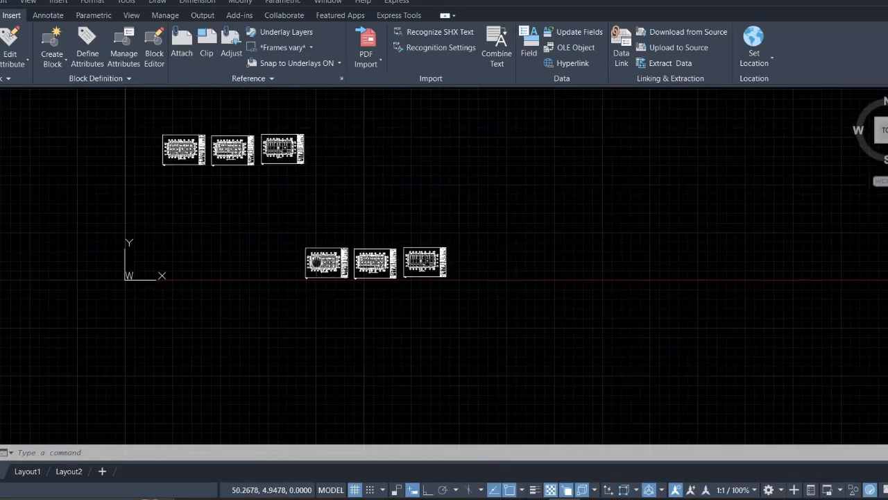
{"action": "middle_click_drag", "start_coordinate": [317, 261], "coordinate": [443, 329]}
{"action": "left_click", "coordinate": [2, 14]}
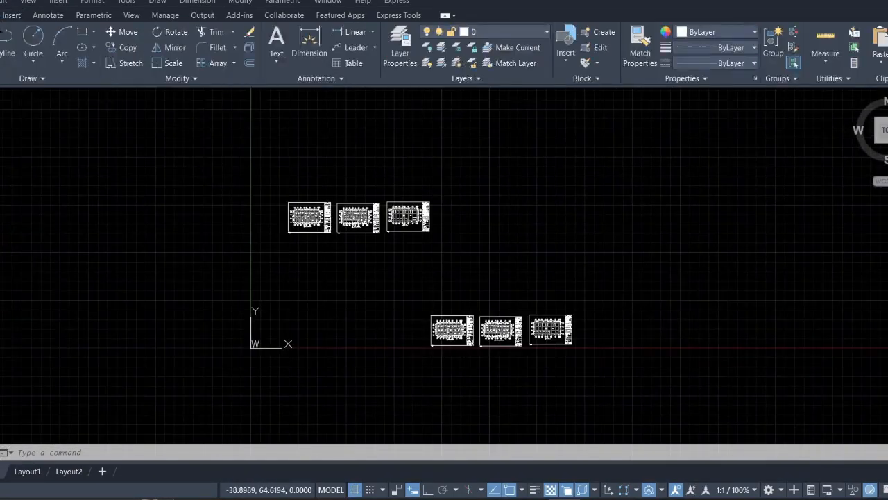
- Draw a rectangle about 46 units wide around the original upper row of three plan blocks
{"action": "left_click", "coordinate": [82, 32]}
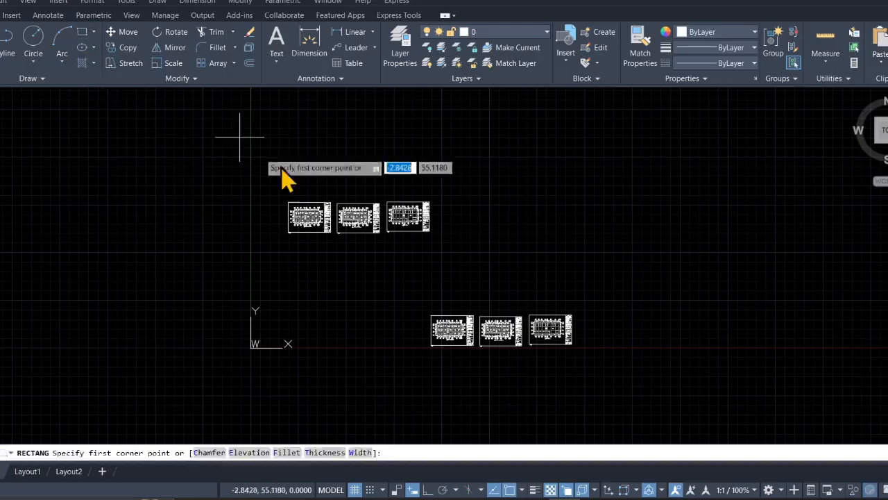
{"action": "left_click", "coordinate": [270, 188]}
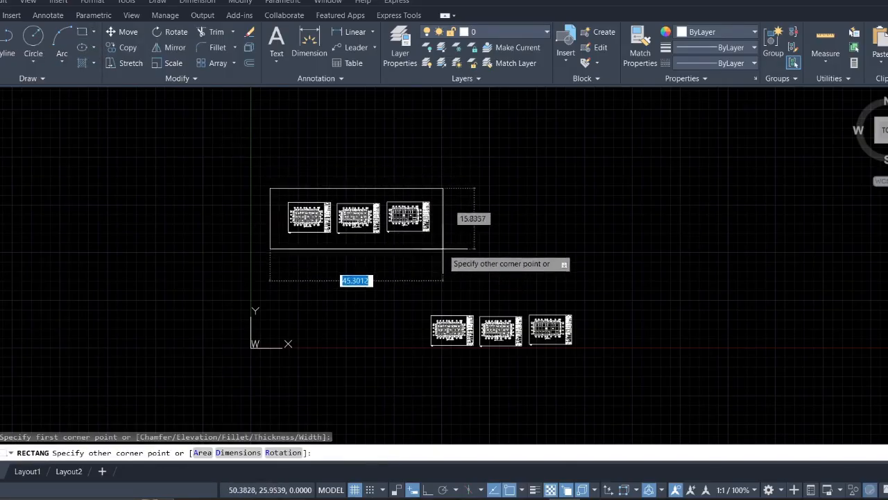
{"action": "left_click", "coordinate": [446, 254]}
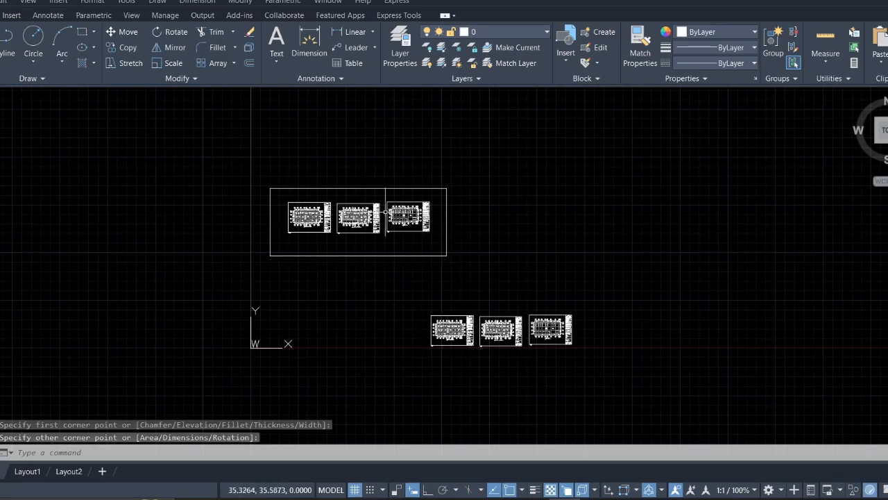
{"action": "scroll", "coordinate": [386, 212], "scroll_direction": "up", "scroll_amount": 4}
{"action": "scroll", "coordinate": [356, 251], "scroll_direction": "down", "scroll_amount": 1}
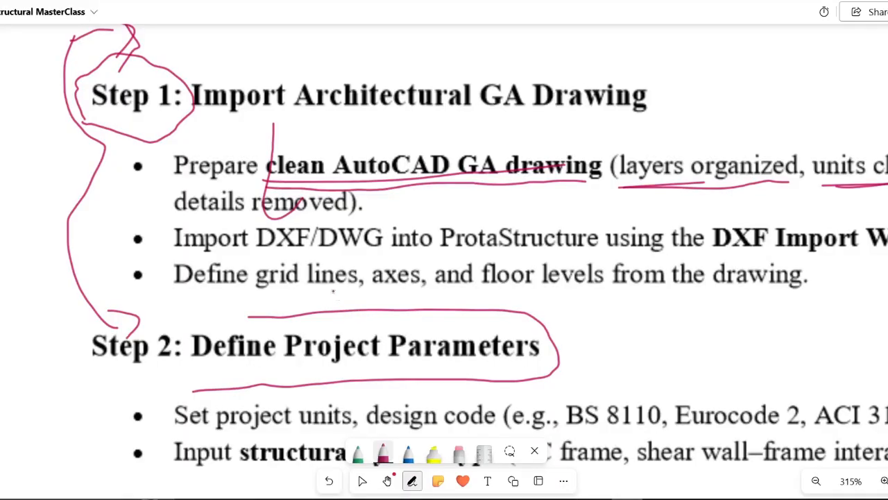
- Switch to the whiteboard and underline "Prepare clean AutoCAD GA drawing" under Step 1 with the red pen
{"action": "scroll", "coordinate": [309, 273], "scroll_direction": "down", "scroll_amount": 2, "text": "ctrl"}
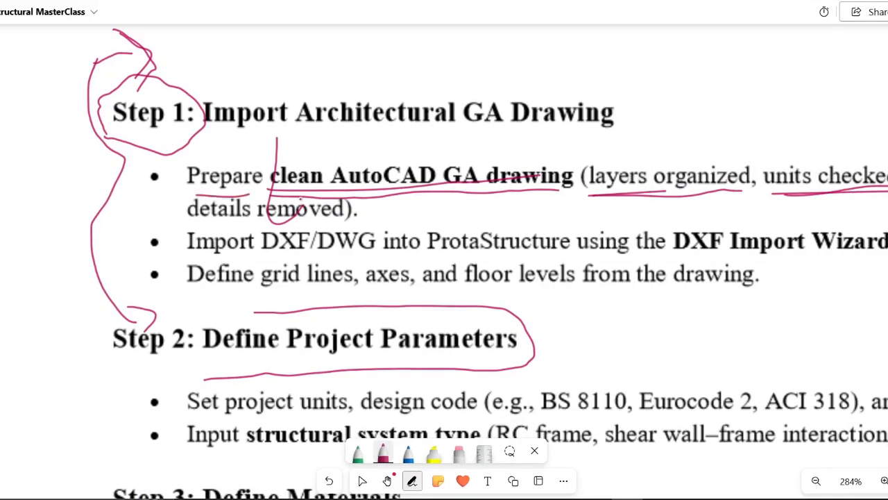
{"action": "left_click_drag", "start_coordinate": [505, 190], "coordinate": [511, 190]}
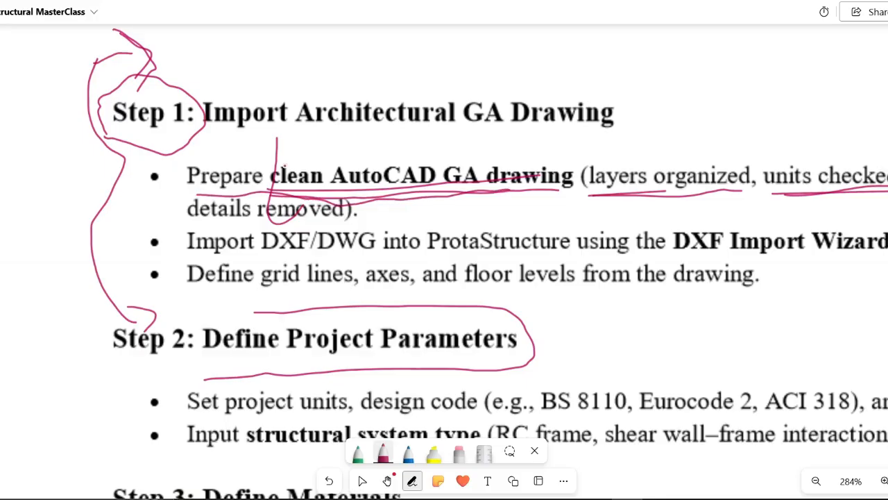
{"action": "left_click_drag", "start_coordinate": [324, 161], "coordinate": [269, 166]}
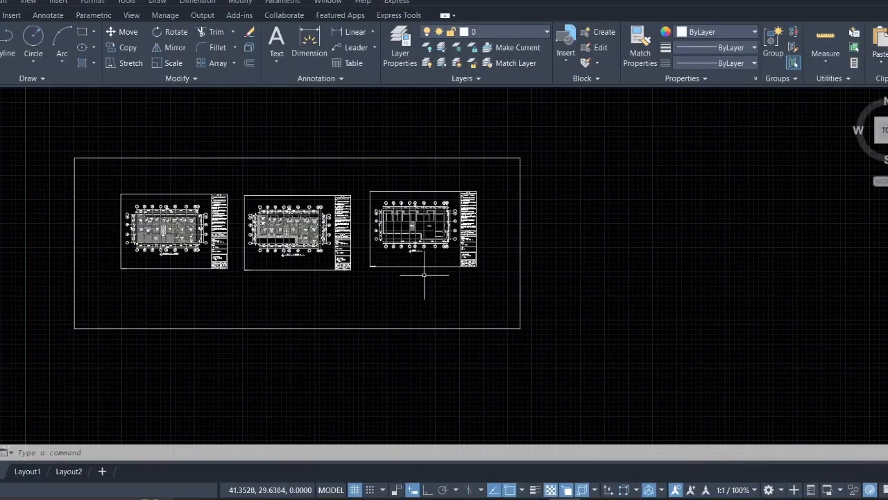
- Switch back to AutoCAD and check whether the typical floor plan in the framed row selects as a single block
{"action": "scroll", "coordinate": [424, 274], "scroll_direction": "down", "scroll_amount": 2}
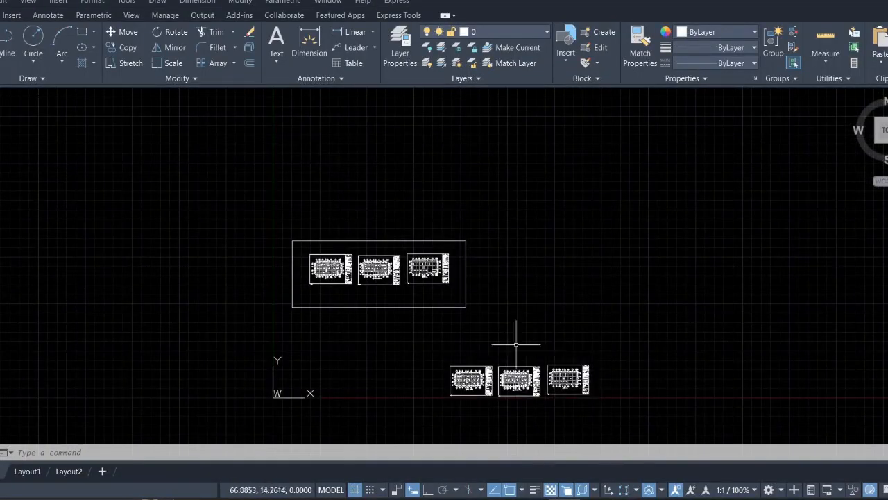
{"action": "scroll", "coordinate": [377, 295], "scroll_direction": "up", "scroll_amount": 5}
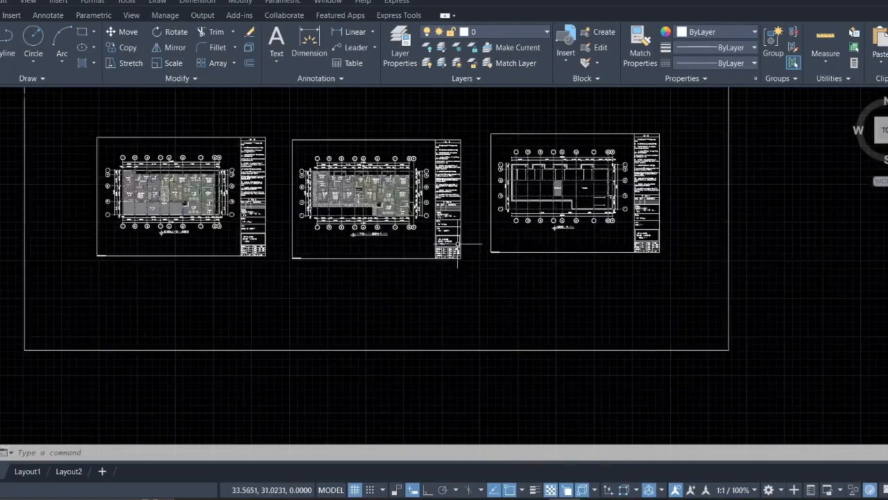
{"action": "scroll", "coordinate": [458, 244], "scroll_direction": "up", "scroll_amount": 3}
{"action": "scroll", "coordinate": [458, 244], "scroll_direction": "down", "scroll_amount": 3}
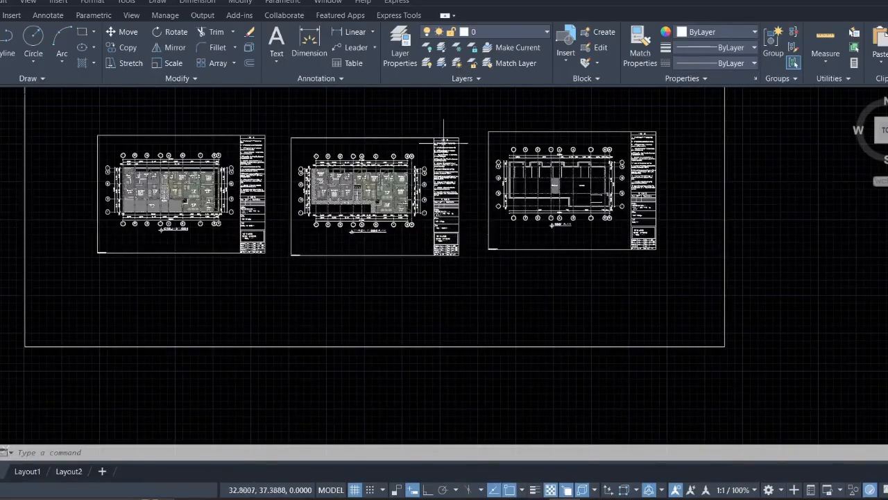
{"action": "left_click", "coordinate": [474, 274]}
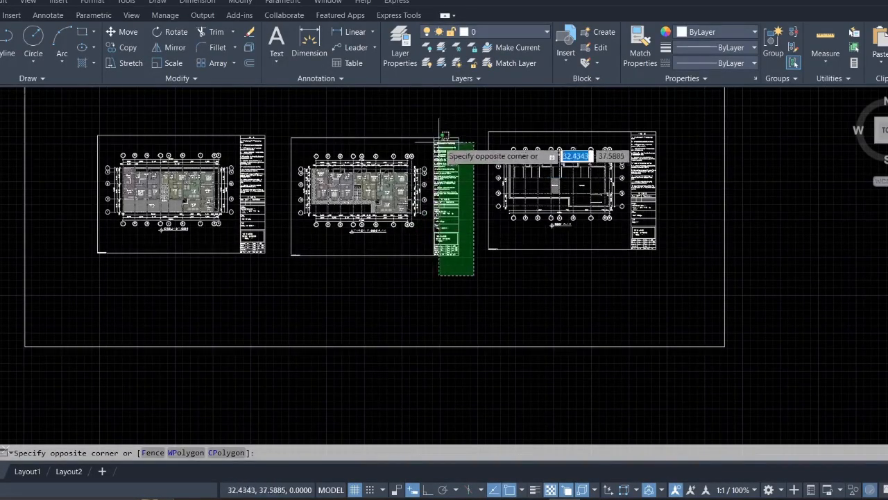
{"action": "left_click", "coordinate": [432, 132]}
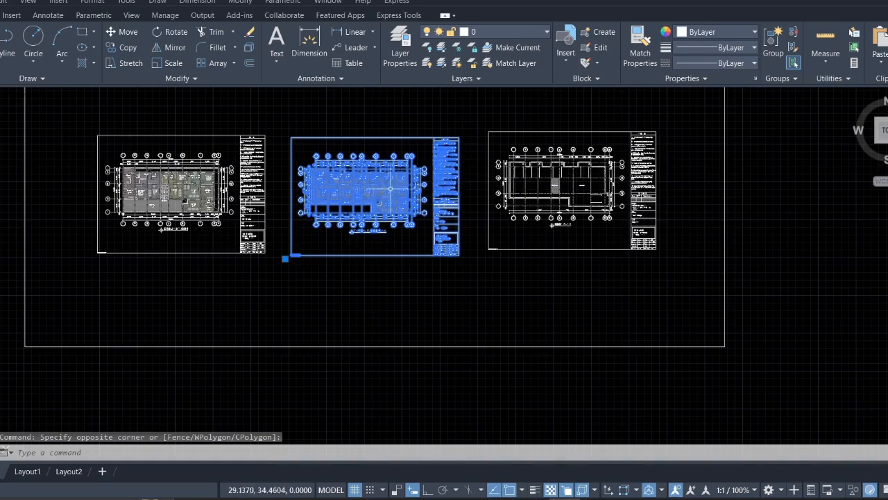
{"action": "scroll", "coordinate": [302, 224], "scroll_direction": "down", "scroll_amount": 3}
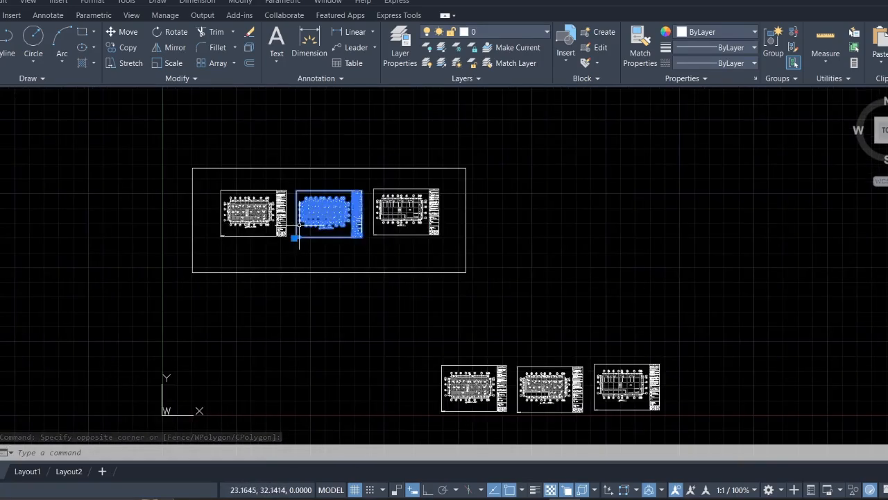
{"action": "key", "text": "Escape"}
- Explode the three plan blocks inside the rectangle into separate objects
{"action": "scroll", "coordinate": [343, 207], "scroll_direction": "up", "scroll_amount": 4}
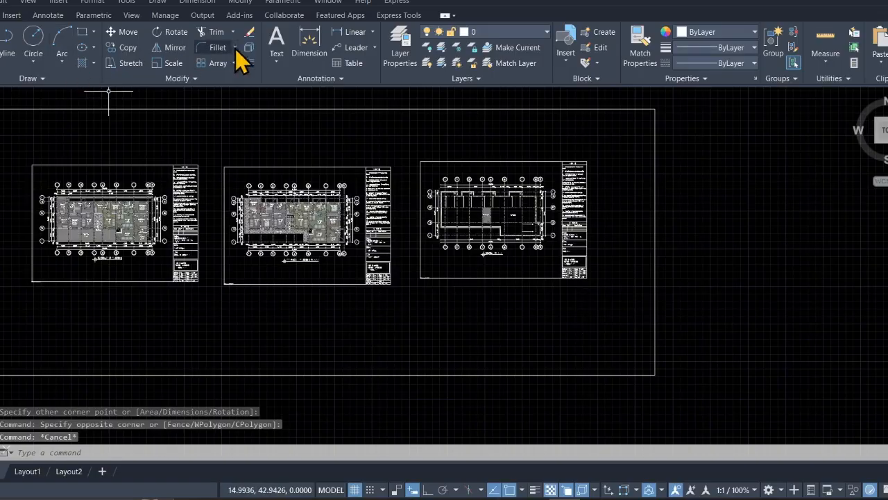
{"action": "left_click", "coordinate": [631, 331]}
{"action": "left_click", "coordinate": [6, 125]}
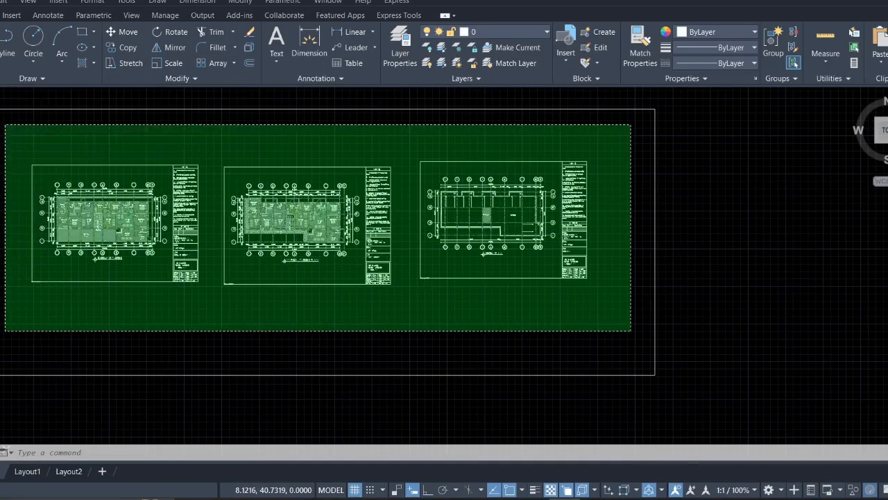
{"action": "left_click", "coordinate": [6, 125]}
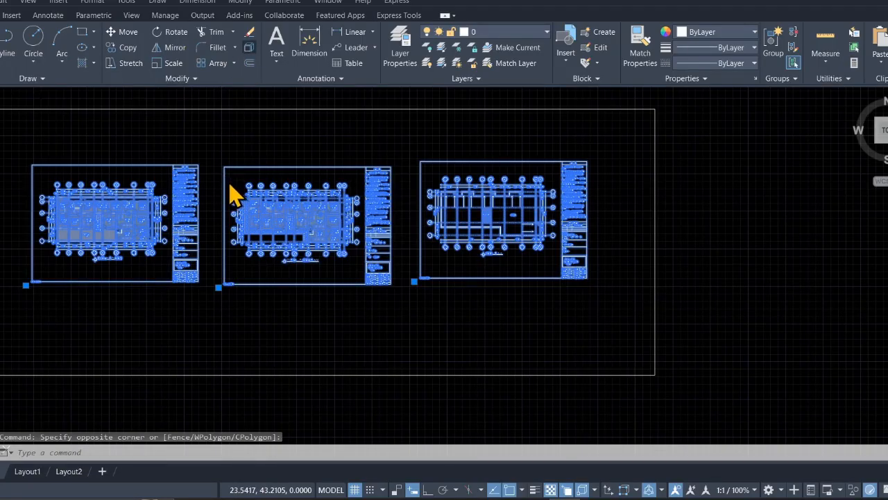
{"action": "left_click", "coordinate": [250, 48]}
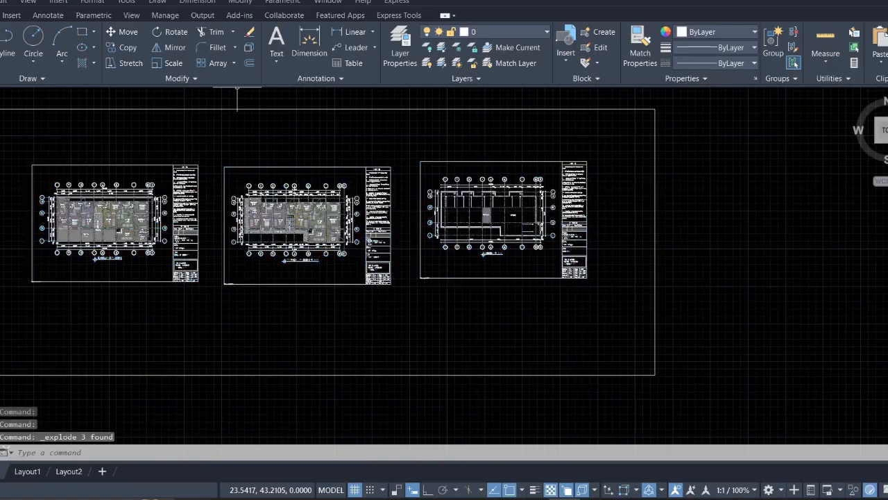
{"action": "scroll", "coordinate": [228, 179], "scroll_direction": "down", "scroll_amount": 2}
{"action": "key", "text": "Escape"}
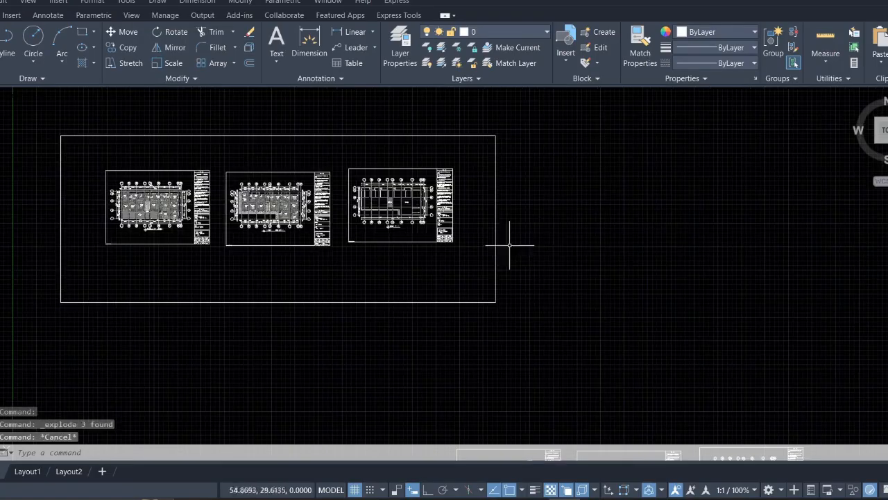
- Try to explode the objects of all three framed plans a second time
{"action": "left_click", "coordinate": [462, 254]}
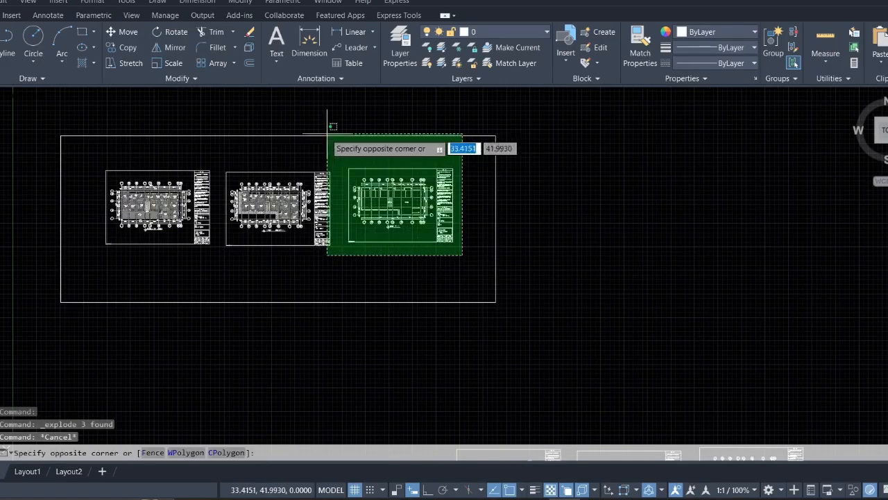
{"action": "left_click", "coordinate": [90, 160]}
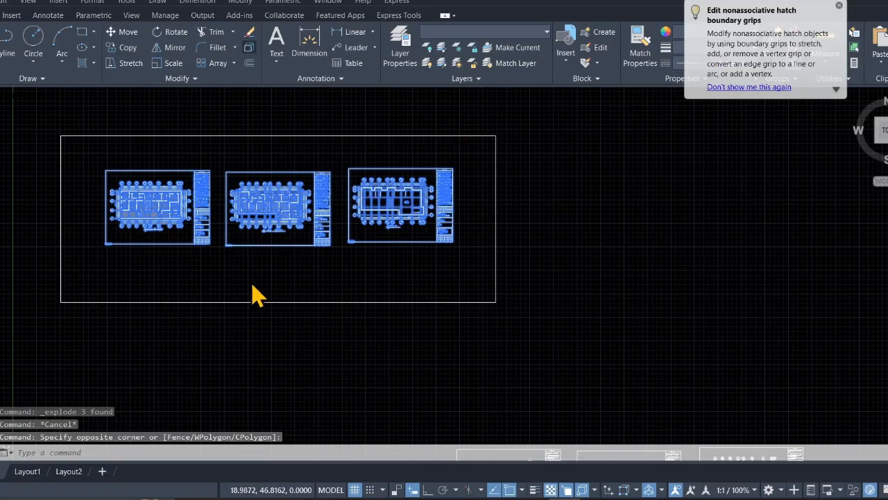
{"action": "key", "text": "Return"}
{"action": "scroll", "coordinate": [264, 233], "scroll_direction": "up", "scroll_amount": 4}
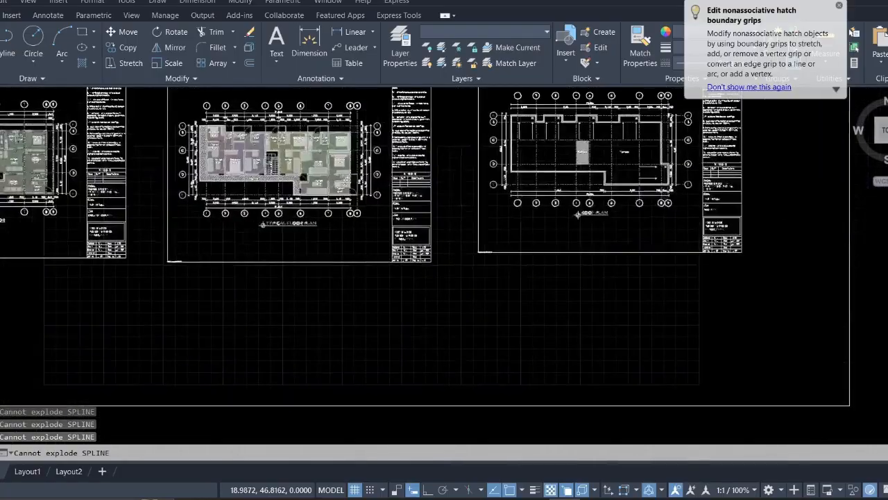
{"action": "scroll", "coordinate": [456, 263], "scroll_direction": "down", "scroll_amount": 3}
{"action": "middle_click_drag", "start_coordinate": [456, 264], "coordinate": [422, 233]}
{"action": "key", "text": "Escape"}
- Delete the title block and the whole sheet border around the framed typical floor plan, including the leftover border line and corner text
{"action": "scroll", "coordinate": [474, 261], "scroll_direction": "up", "scroll_amount": 4}
{"action": "scroll", "coordinate": [485, 281], "scroll_direction": "down", "scroll_amount": 3}
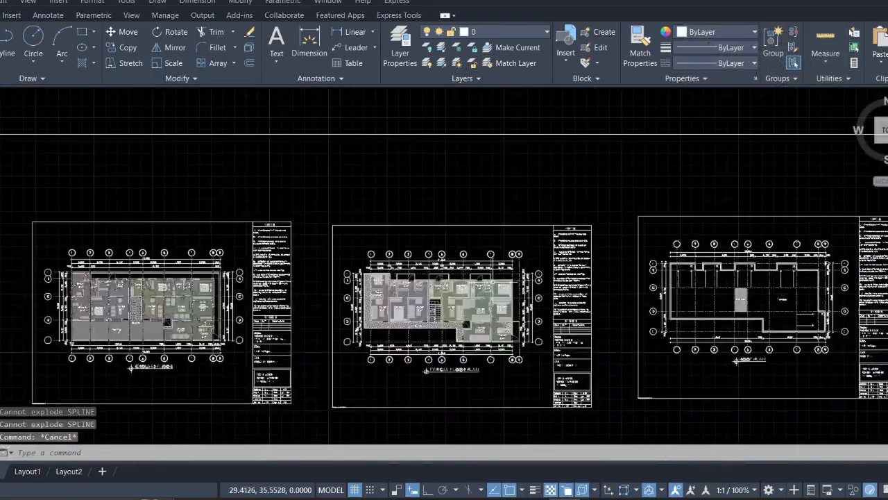
{"action": "middle_click_drag", "start_coordinate": [605, 423], "coordinate": [574, 364]}
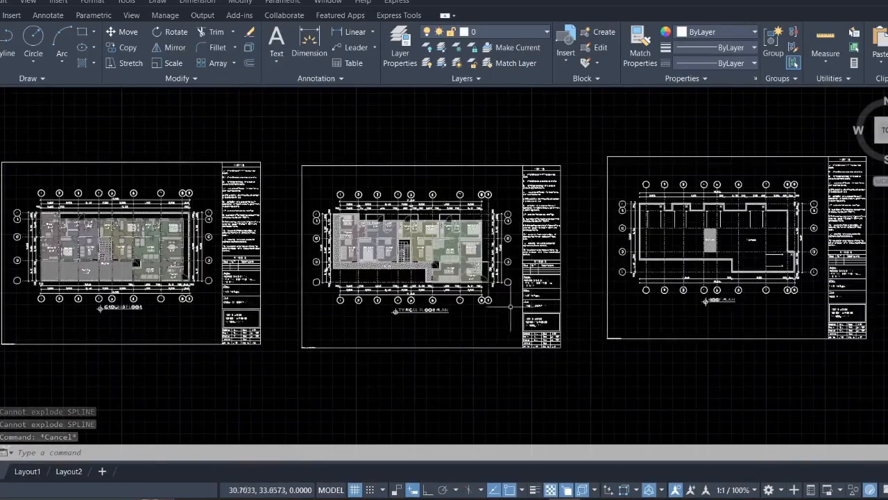
{"action": "left_click", "coordinate": [574, 363]}
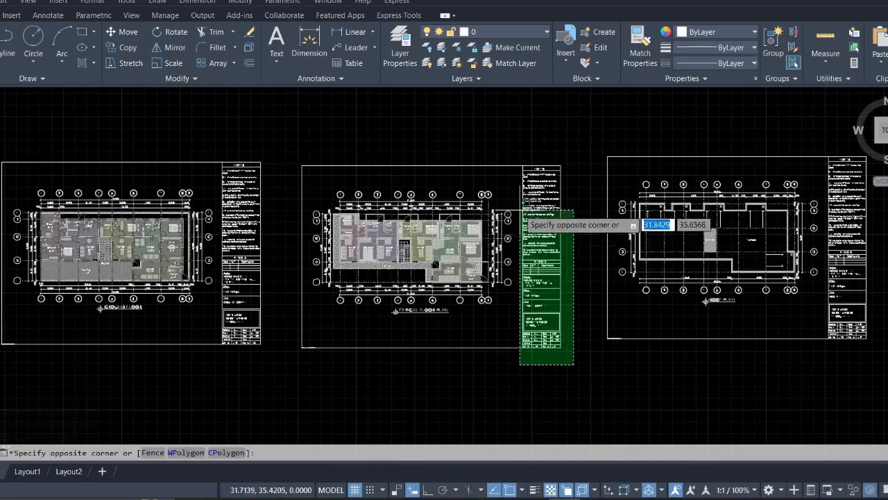
{"action": "left_click", "coordinate": [517, 155]}
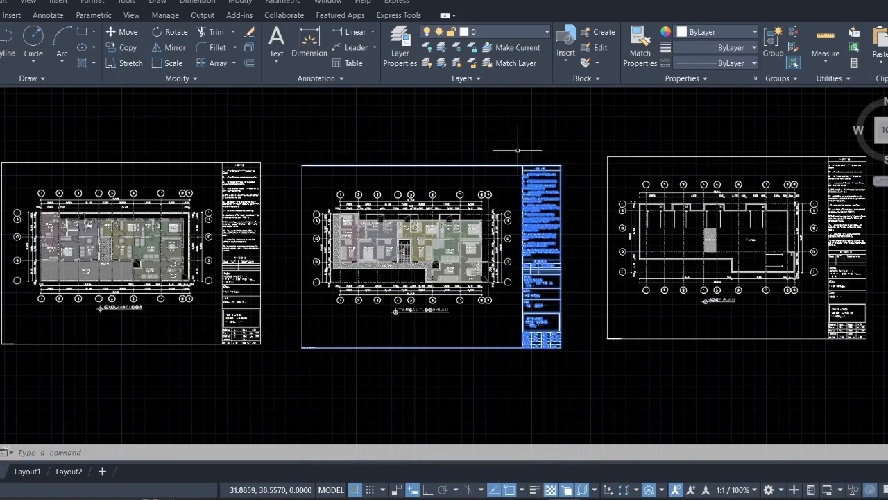
{"action": "key", "text": "Delete"}
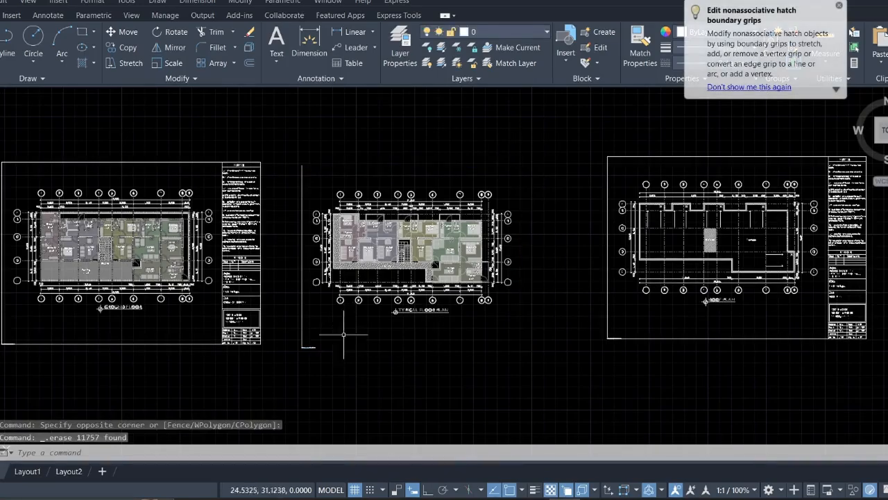
{"action": "left_click", "coordinate": [327, 368]}
{"action": "left_click", "coordinate": [274, 307]}
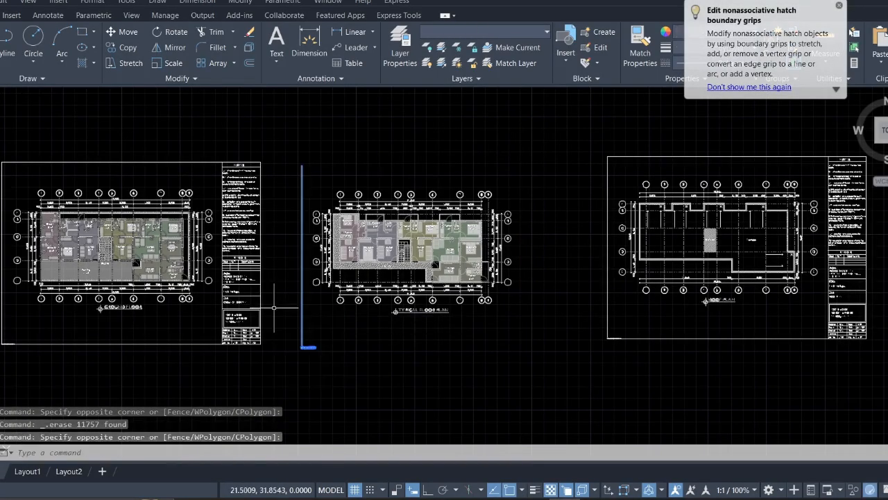
{"action": "key", "text": "Delete"}
- Delete the title block and the whole sheet border around the framed ground floor plan, leaving only the plan itself
{"action": "left_click", "coordinate": [280, 378]}
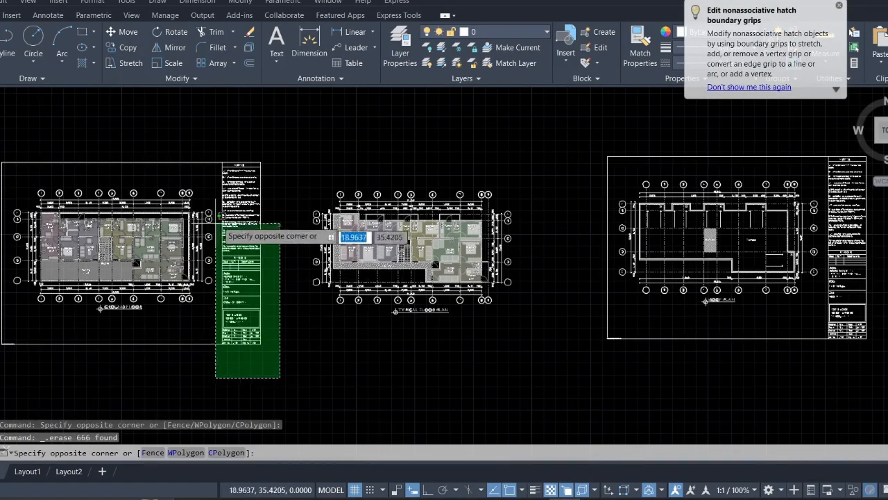
{"action": "left_click", "coordinate": [220, 156]}
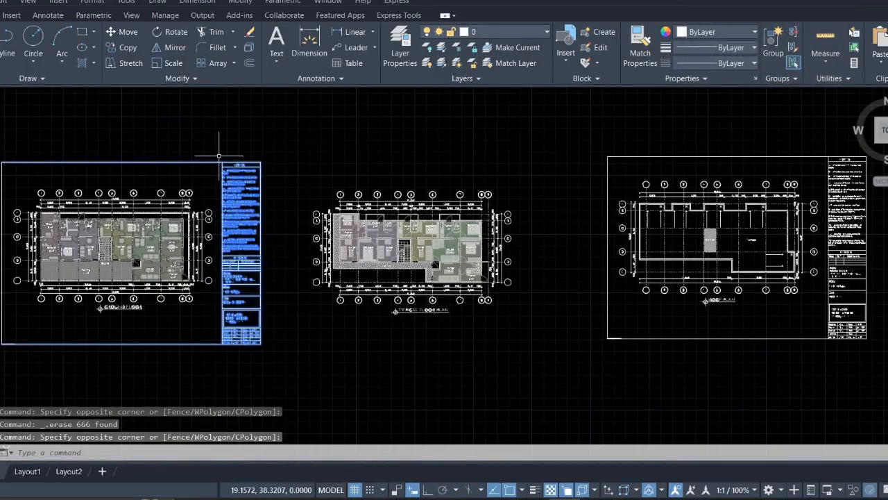
{"action": "key", "text": "Delete"}
{"action": "scroll", "coordinate": [102, 346], "scroll_direction": "down", "scroll_amount": 2}
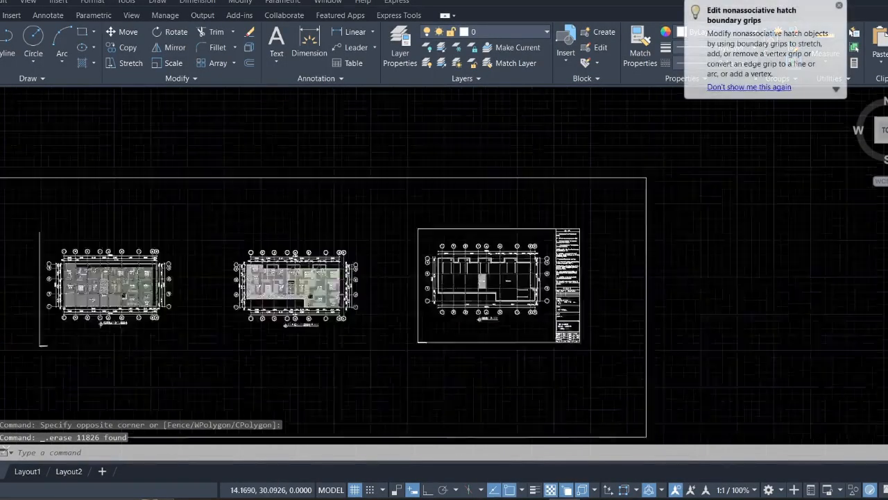
{"action": "middle_click_drag", "start_coordinate": [103, 347], "coordinate": [413, 346]}
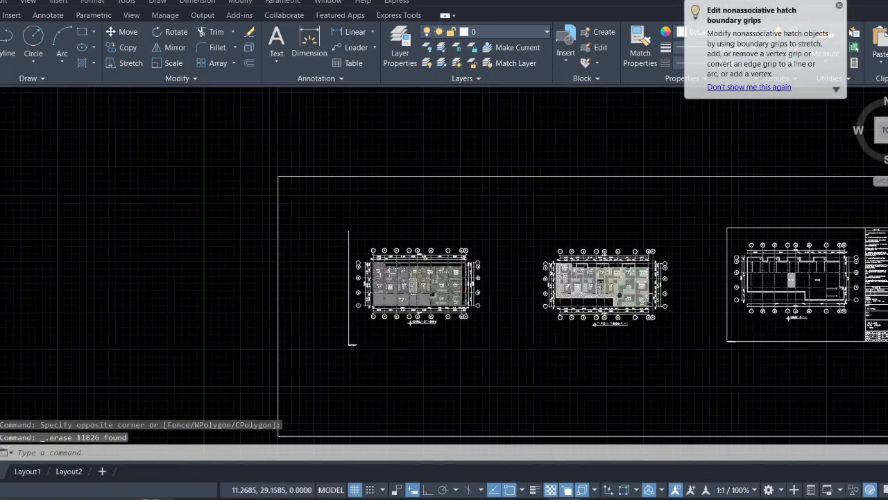
{"action": "left_click", "coordinate": [367, 363]}
{"action": "left_click", "coordinate": [295, 310]}
{"action": "key", "text": "Delete"}
- Delete the title block, notes column and attached border lines from the framed roof plan
{"action": "scroll", "coordinate": [506, 358], "scroll_direction": "down", "scroll_amount": 1}
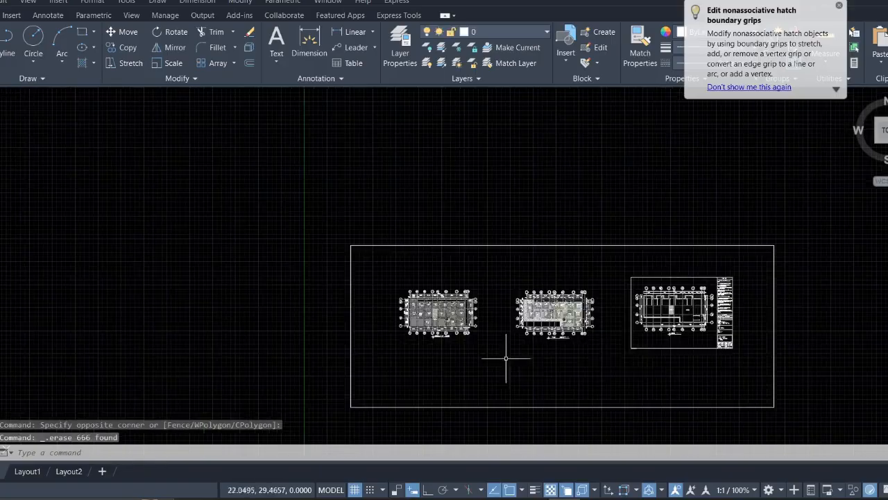
{"action": "middle_click_drag", "start_coordinate": [635, 355], "coordinate": [399, 338]}
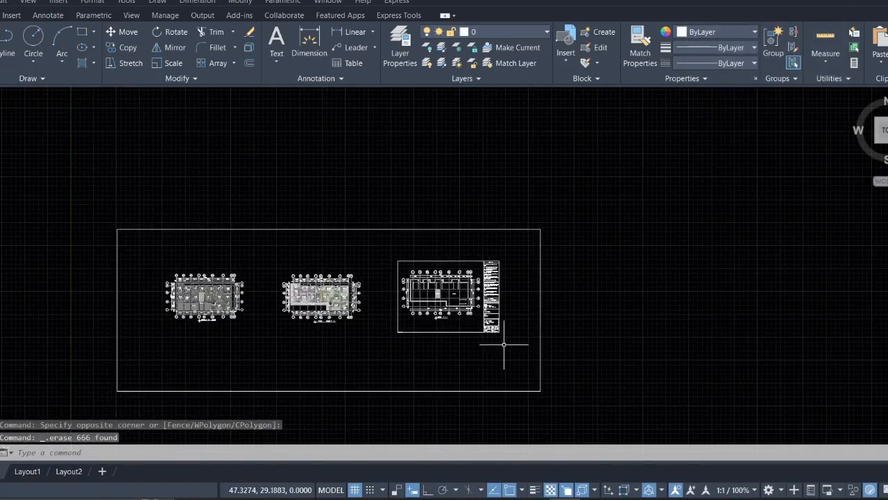
{"action": "scroll", "coordinate": [504, 344], "scroll_direction": "up", "scroll_amount": 5}
{"action": "left_click", "coordinate": [499, 340]}
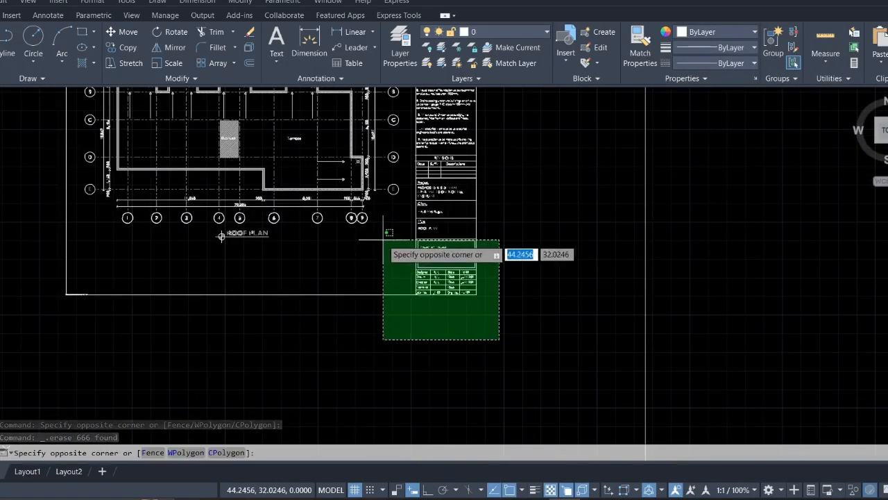
{"action": "left_click", "coordinate": [384, 239]}
{"action": "key", "text": "Delete"}
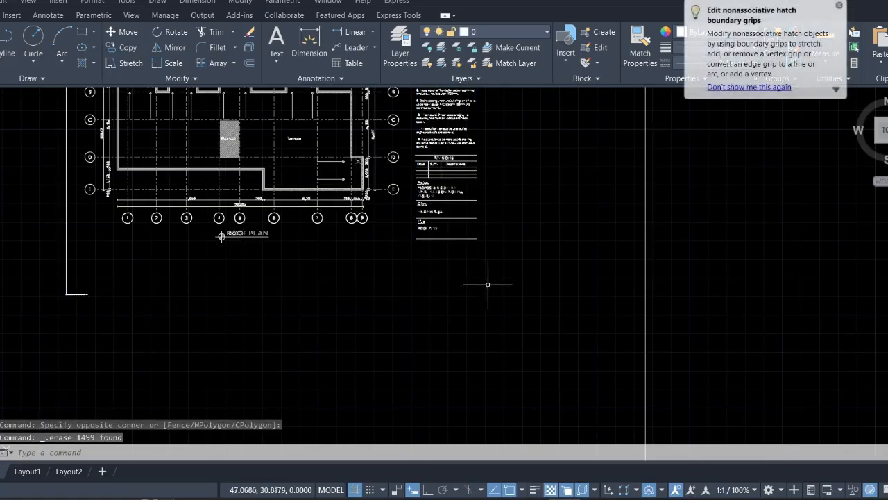
{"action": "middle_click_drag", "start_coordinate": [488, 284], "coordinate": [527, 372]}
{"action": "left_click", "coordinate": [546, 359]}
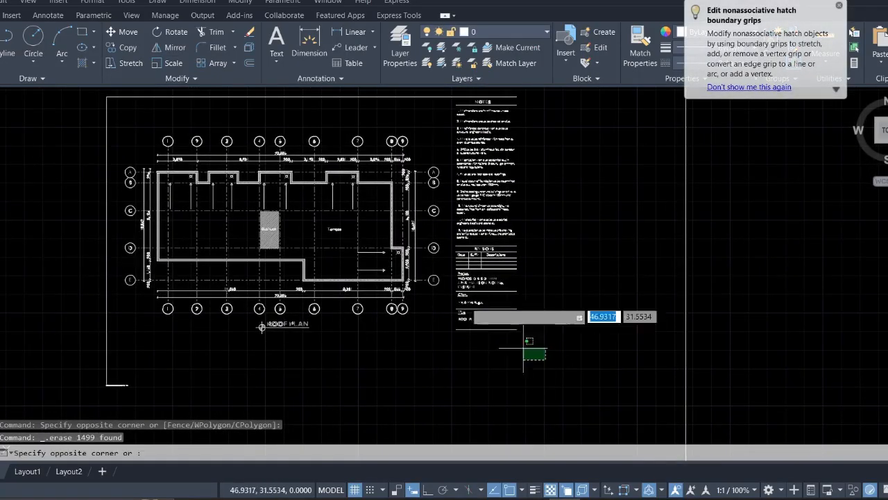
{"action": "left_click", "coordinate": [452, 95]}
{"action": "key", "text": "Delete"}
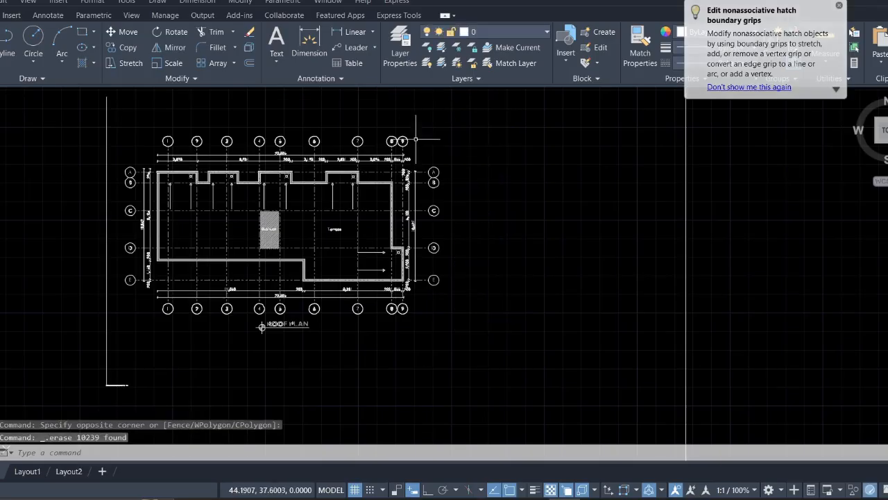
- Delete the leftover vertical border line and corner text beside the roof plan, leaving only the plan itself
{"action": "middle_click_drag", "start_coordinate": [572, 338], "coordinate": [830, 258]}
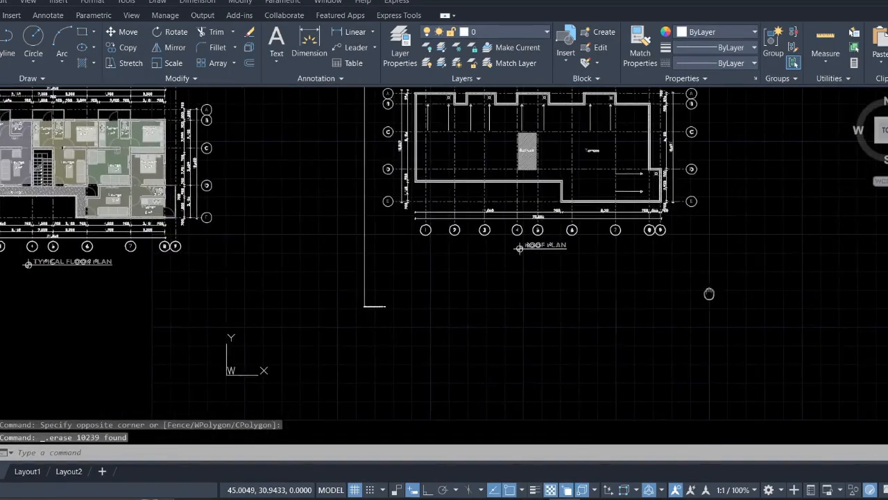
{"action": "left_click", "coordinate": [406, 338]}
{"action": "left_click", "coordinate": [264, 238]}
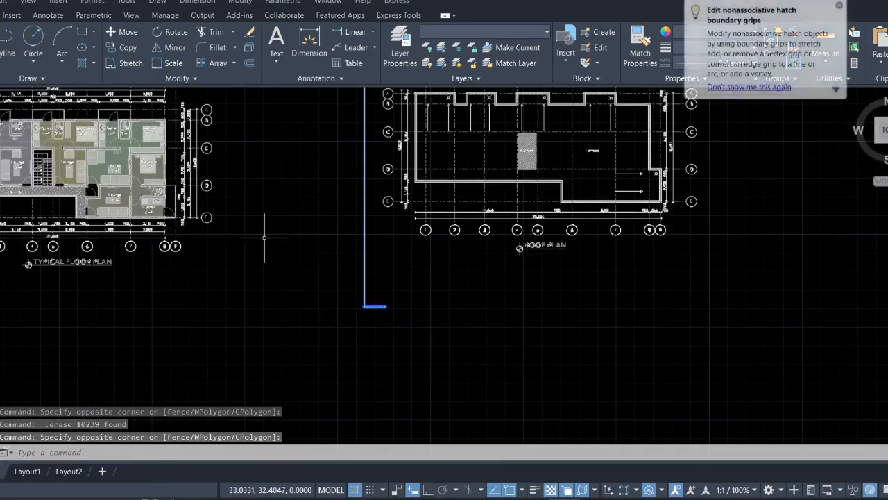
{"action": "key", "text": "Delete"}
{"action": "scroll", "coordinate": [290, 253], "scroll_direction": "down", "scroll_amount": 3}
{"action": "middle_click_drag", "start_coordinate": [290, 253], "coordinate": [437, 278]}
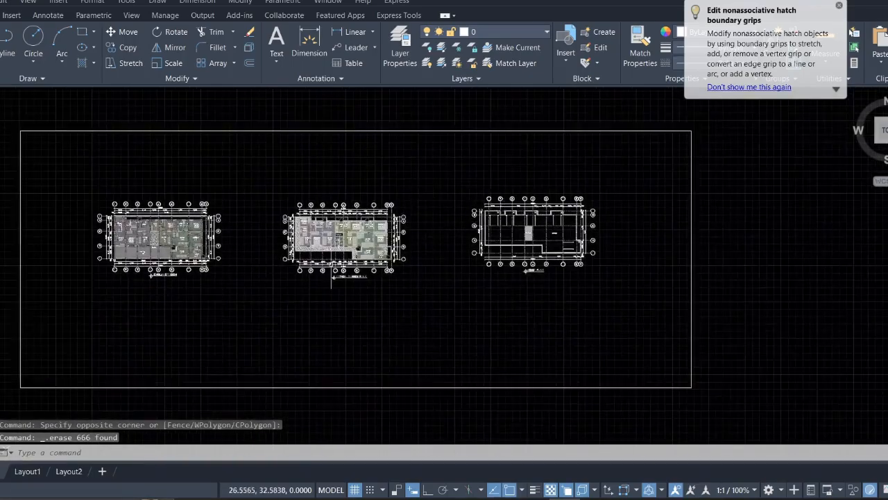
- Select all hatches similar to the parking area's solid fill in the ground floor plan and delete them
{"action": "scroll", "coordinate": [333, 253], "scroll_direction": "up", "scroll_amount": 10}
{"action": "scroll", "coordinate": [333, 253], "scroll_direction": "down", "scroll_amount": 4}
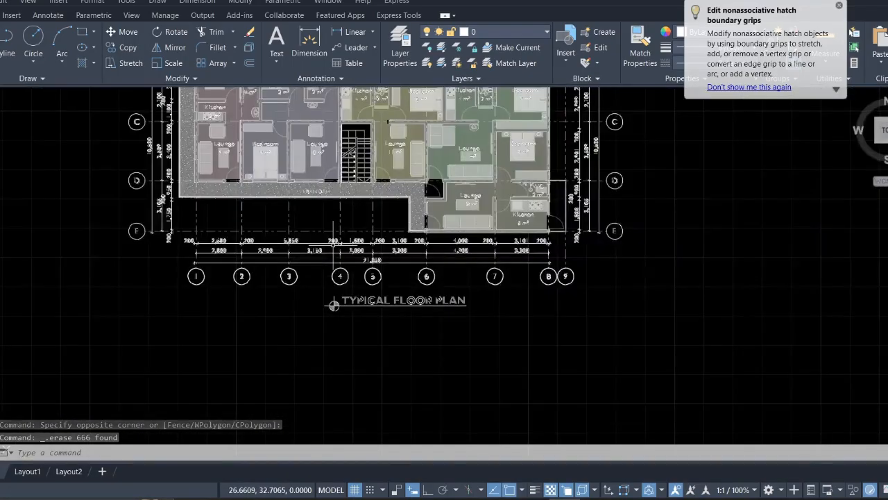
{"action": "mouse_move", "coordinate": [340, 272]}
{"action": "middle_mouse_down"}
{"action": "mouse_move", "coordinate": [688, 364]}
{"action": "mouse_move", "coordinate": [780, 378]}
{"action": "middle_mouse_up"}
{"action": "middle_click_drag", "start_coordinate": [208, 278], "coordinate": [560, 267]}
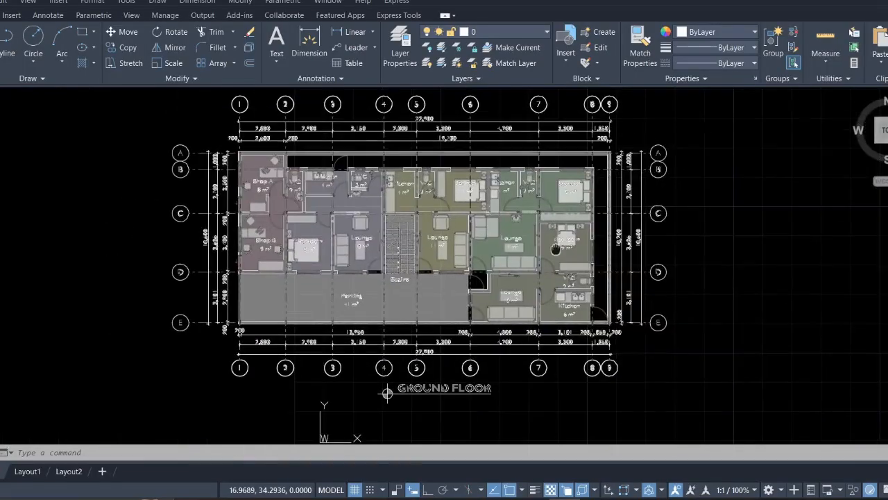
{"action": "scroll", "coordinate": [257, 206], "scroll_direction": "up", "scroll_amount": 4}
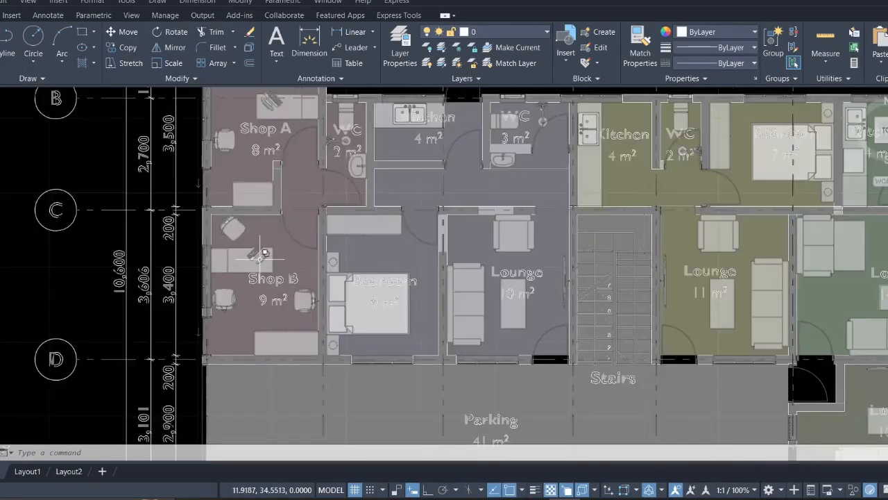
{"action": "scroll", "coordinate": [263, 254], "scroll_direction": "down", "scroll_amount": 6}
{"action": "scroll", "coordinate": [299, 281], "scroll_direction": "up", "scroll_amount": 5}
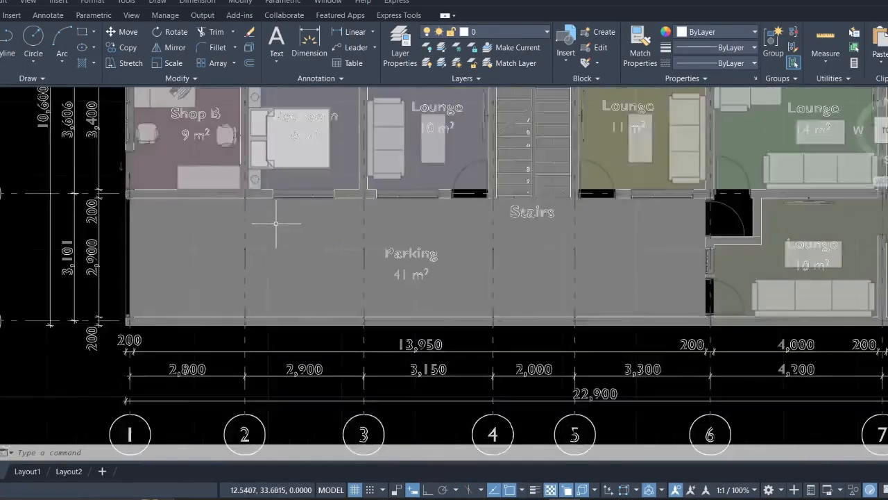
{"action": "left_click", "coordinate": [300, 290]}
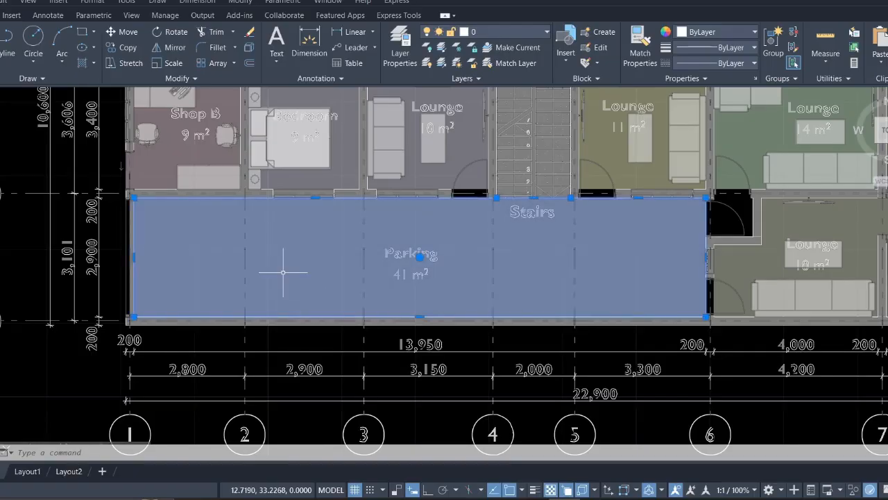
{"action": "right_click", "coordinate": [297, 271]}
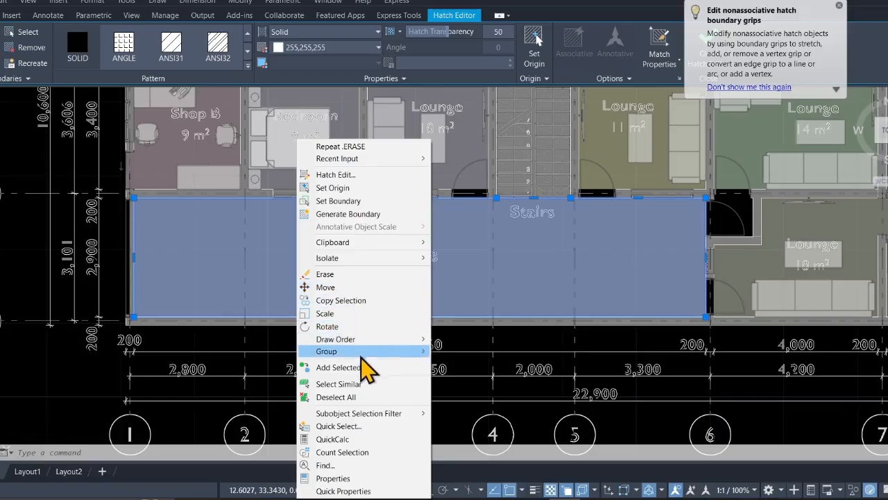
{"action": "left_click", "coordinate": [362, 386]}
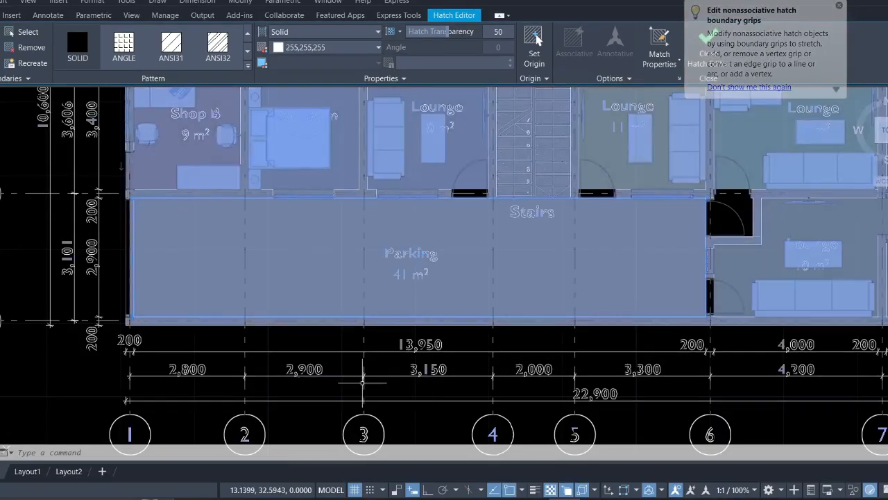
{"action": "scroll", "coordinate": [410, 262], "scroll_direction": "down", "scroll_amount": 6}
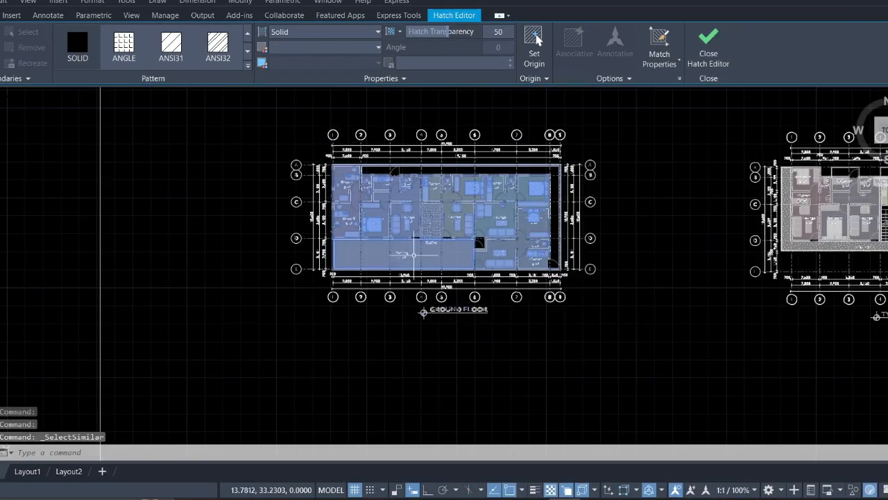
{"action": "key", "text": "Delete"}
- Select all hatches similar to a lounge's solid fill in the typical floor plan and delete them
{"action": "scroll", "coordinate": [455, 211], "scroll_direction": "up", "scroll_amount": 8}
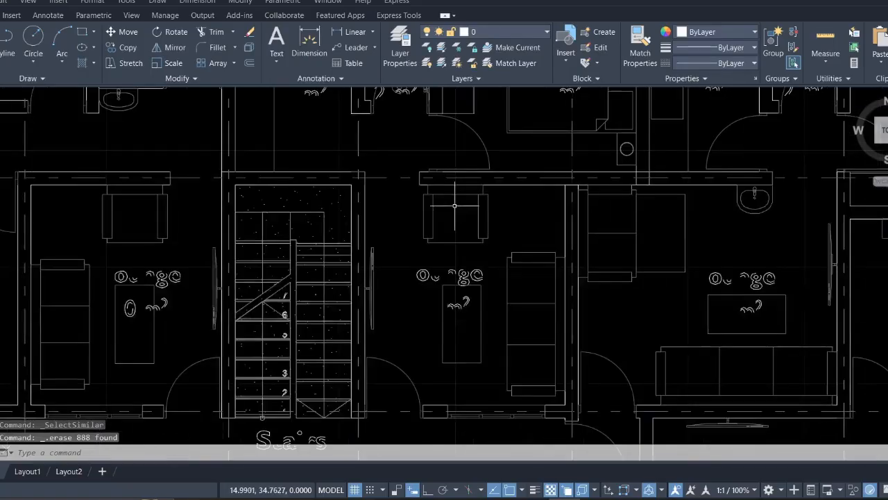
{"action": "scroll", "coordinate": [450, 197], "scroll_direction": "down", "scroll_amount": 8}
{"action": "middle_click_drag", "start_coordinate": [453, 214], "coordinate": [209, 217]}
{"action": "scroll", "coordinate": [628, 229], "scroll_direction": "up", "scroll_amount": 10}
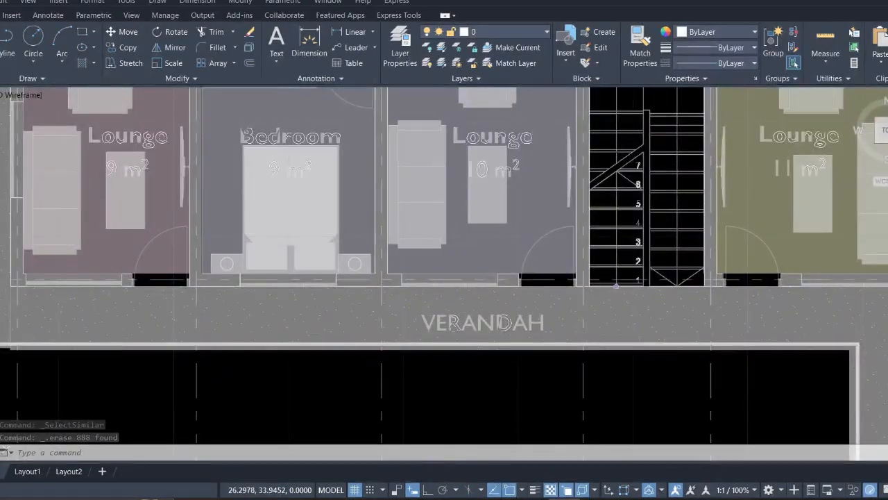
{"action": "left_click", "coordinate": [471, 248]}
{"action": "right_click", "coordinate": [471, 249]}
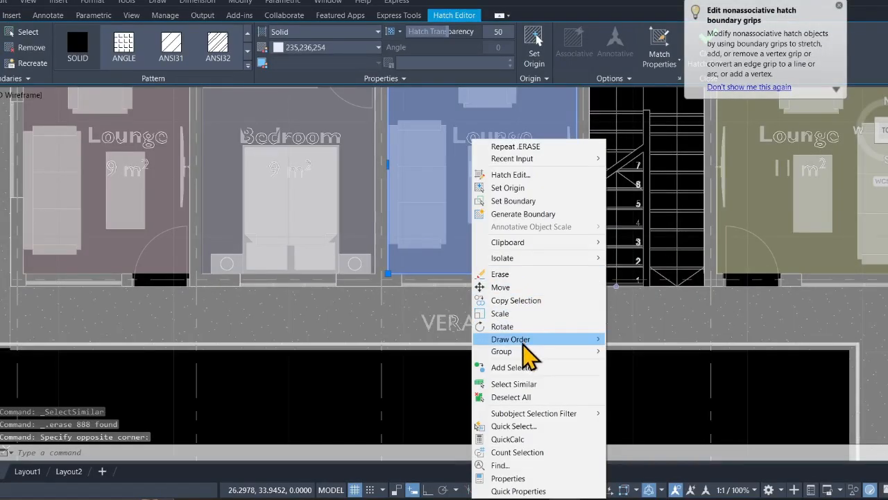
{"action": "left_click", "coordinate": [526, 383]}
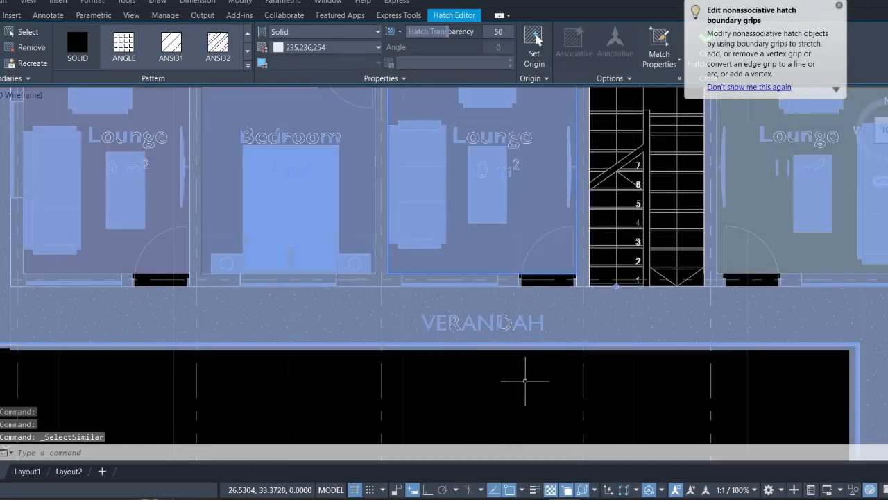
{"action": "key", "text": "Delete"}
{"action": "scroll", "coordinate": [515, 364], "scroll_direction": "down", "scroll_amount": 8}
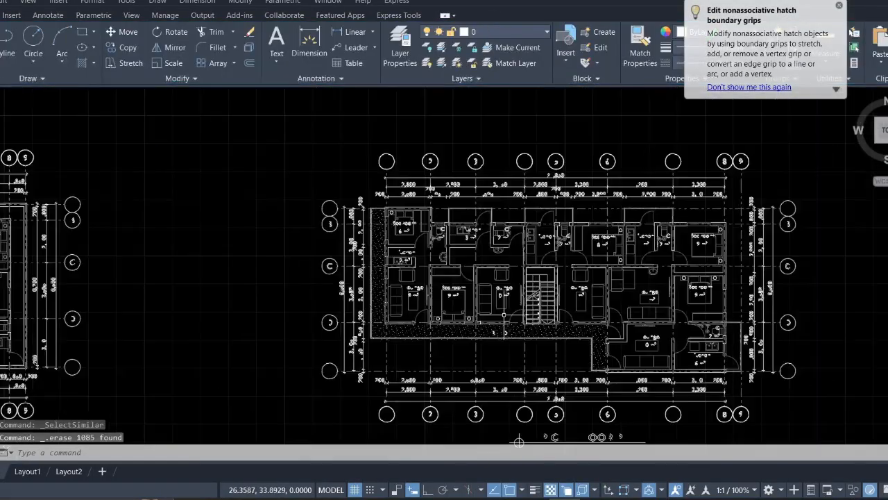
- Examine the ground and typical floor plans without their fills and check the drawing's list of layers
{"action": "middle_click_drag", "start_coordinate": [431, 295], "coordinate": [196, 223]}
{"action": "scroll", "coordinate": [681, 267], "scroll_direction": "down", "scroll_amount": 5}
{"action": "middle_click_drag", "start_coordinate": [681, 268], "coordinate": [695, 213]}
{"action": "scroll", "coordinate": [388, 223], "scroll_direction": "up", "scroll_amount": 5}
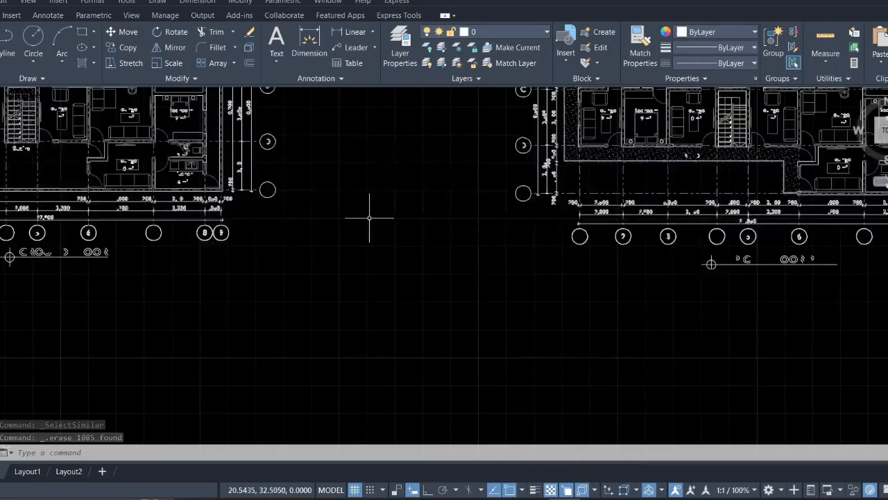
{"action": "middle_click_drag", "start_coordinate": [369, 218], "coordinate": [698, 244]}
{"action": "scroll", "coordinate": [355, 185], "scroll_direction": "up", "scroll_amount": 2}
{"action": "scroll", "coordinate": [360, 184], "scroll_direction": "down", "scroll_amount": 4}
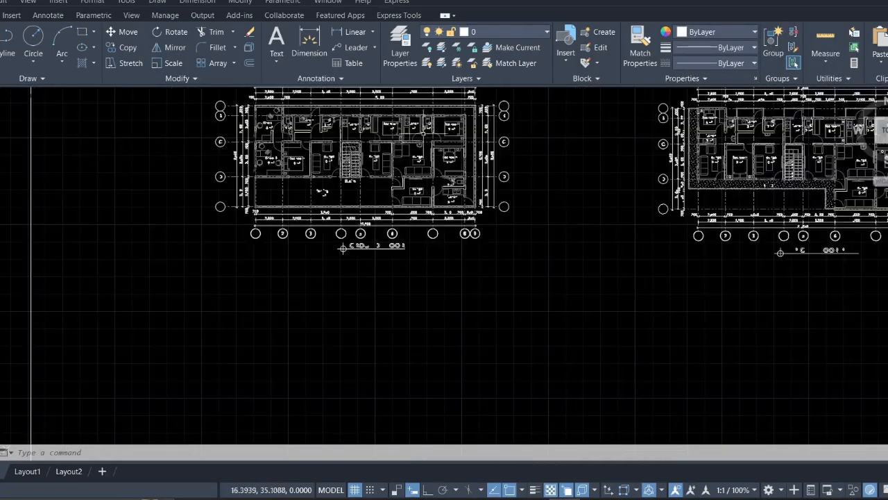
{"action": "left_click", "coordinate": [506, 33]}
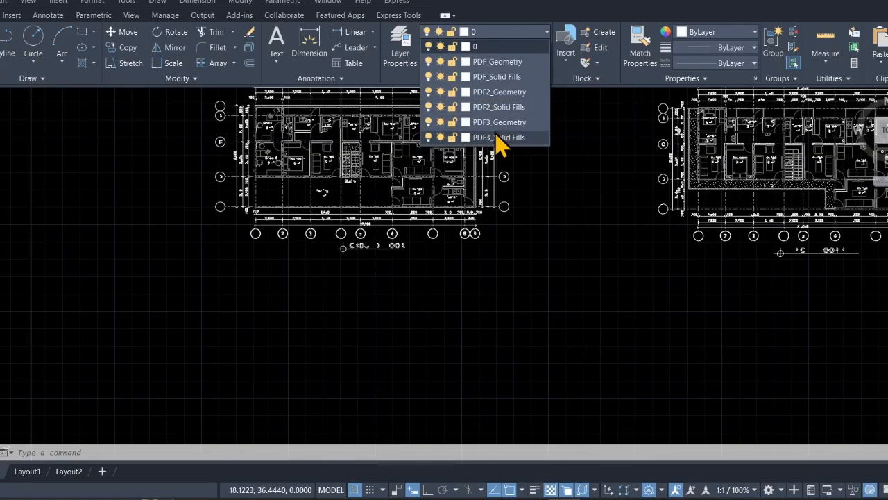
{"action": "left_click", "coordinate": [541, 270]}
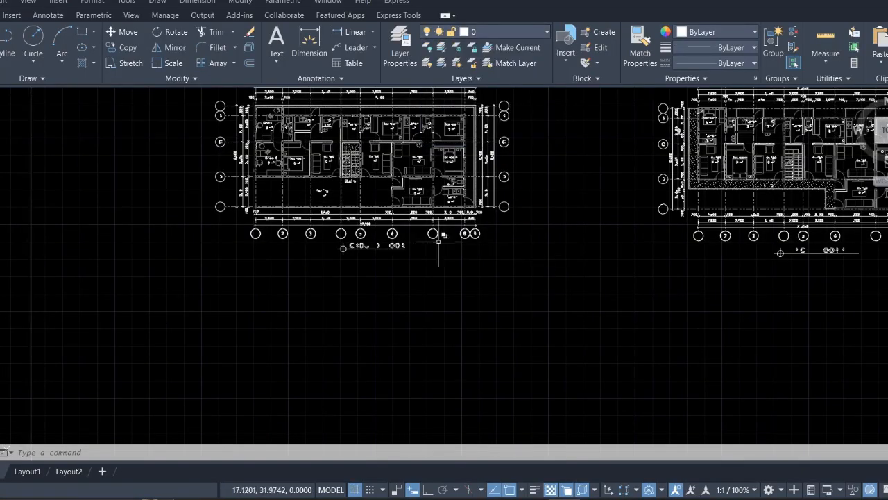
{"action": "key", "text": "Escape"}
- Delete the remnants of the parking label and its area text from the ground floor plan
{"action": "scroll", "coordinate": [347, 208], "scroll_direction": "up", "scroll_amount": 8}
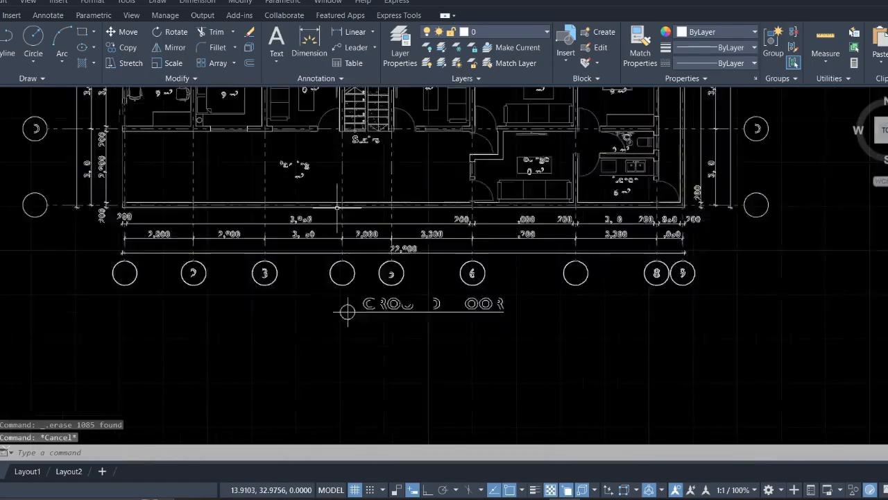
{"action": "middle_click_drag", "start_coordinate": [351, 199], "coordinate": [396, 235]}
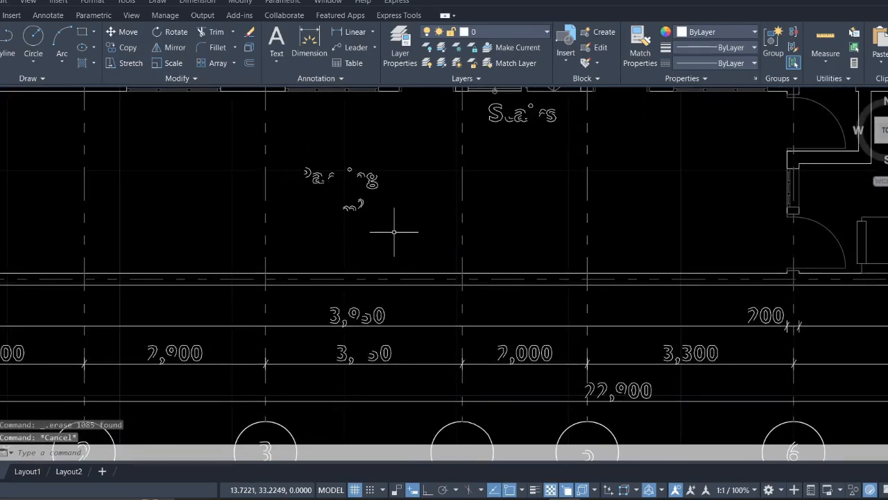
{"action": "left_click", "coordinate": [394, 232]}
{"action": "left_click", "coordinate": [284, 141]}
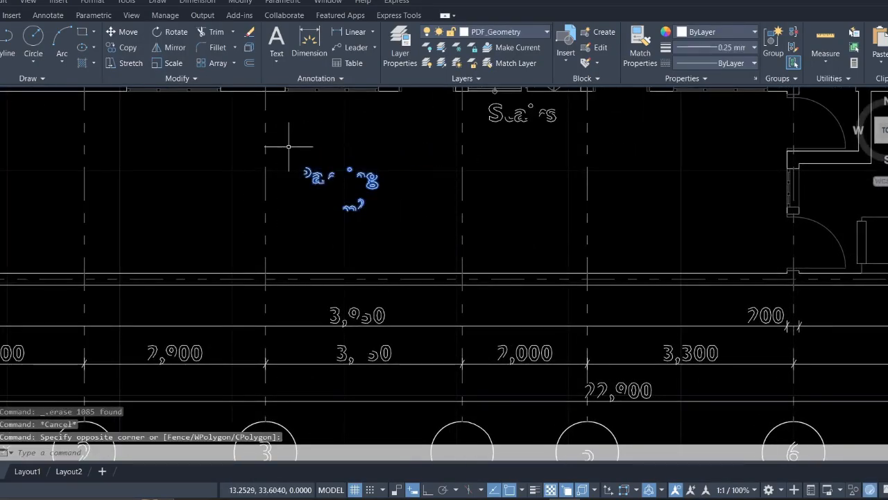
{"action": "key", "text": "Delete"}
{"action": "scroll", "coordinate": [344, 202], "scroll_direction": "down", "scroll_amount": 5}
{"action": "middle_click_drag", "start_coordinate": [344, 201], "coordinate": [340, 279]}
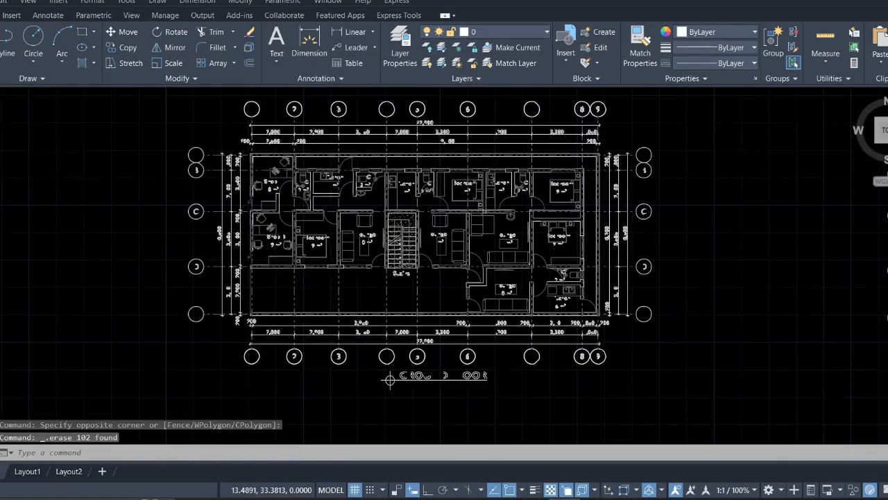
- Try selecting all arcs similar to a bedroom door swing in the ground floor plan and check which objects are included
{"action": "scroll", "coordinate": [317, 216], "scroll_direction": "up", "scroll_amount": 6}
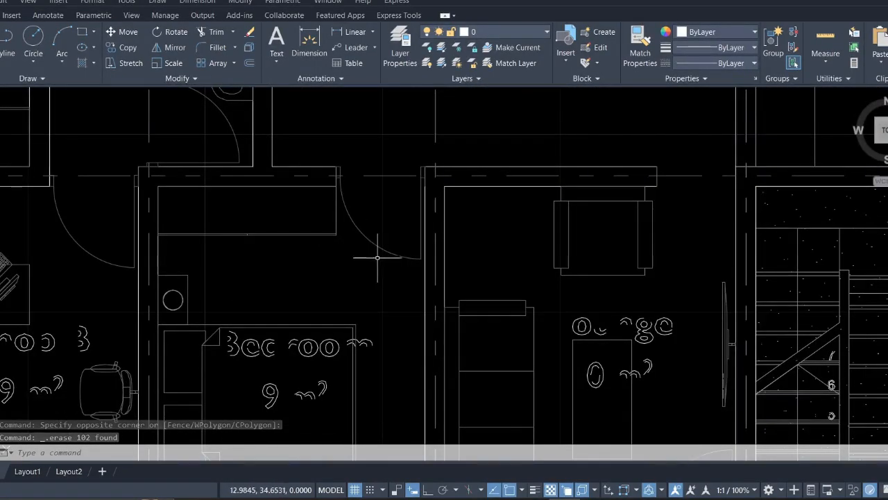
{"action": "left_click", "coordinate": [382, 258]}
{"action": "left_click", "coordinate": [341, 195]}
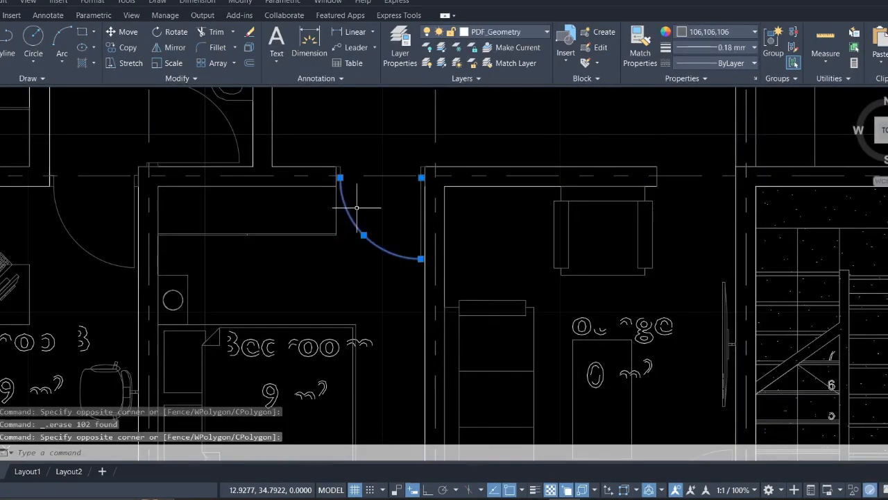
{"action": "right_click", "coordinate": [356, 207]}
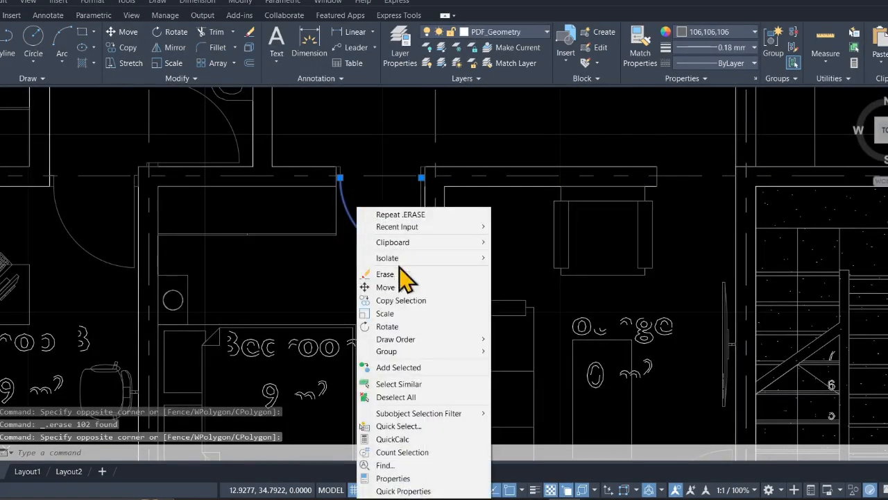
{"action": "left_click", "coordinate": [411, 385]}
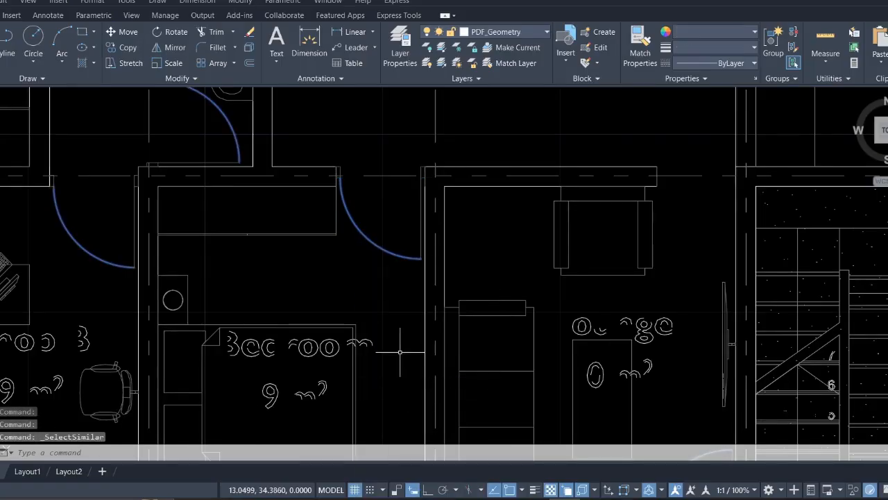
{"action": "scroll", "coordinate": [400, 352], "scroll_direction": "down", "scroll_amount": 5}
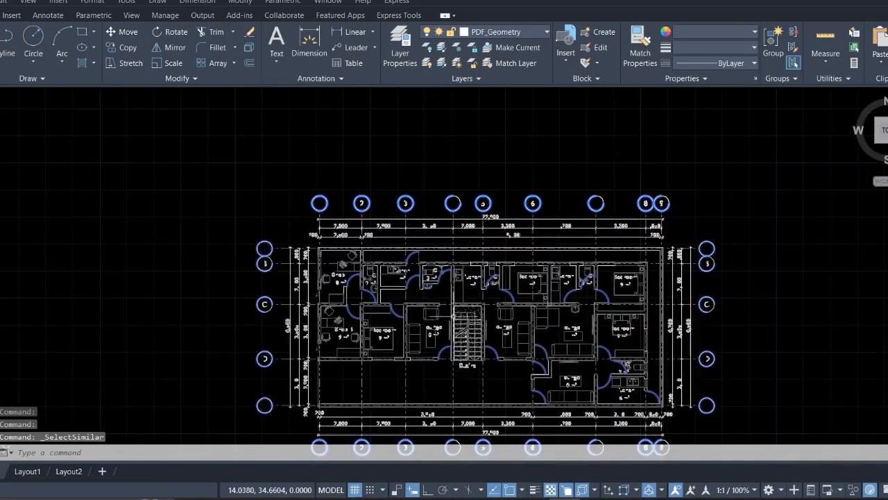
{"action": "scroll", "coordinate": [453, 313], "scroll_direction": "down", "scroll_amount": 2}
{"action": "middle_click_drag", "start_coordinate": [465, 263], "coordinate": [448, 254]}
{"action": "scroll", "coordinate": [454, 259], "scroll_direction": "up", "scroll_amount": 6}
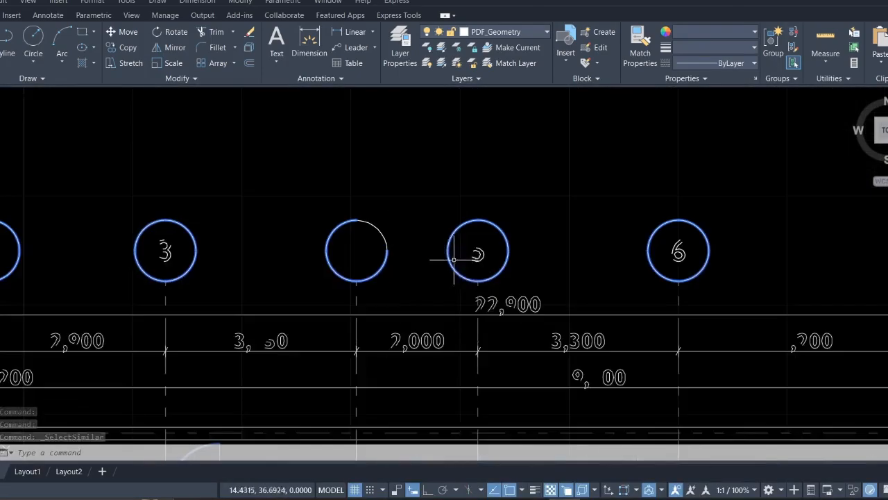
{"action": "scroll", "coordinate": [467, 246], "scroll_direction": "up", "scroll_amount": 2}
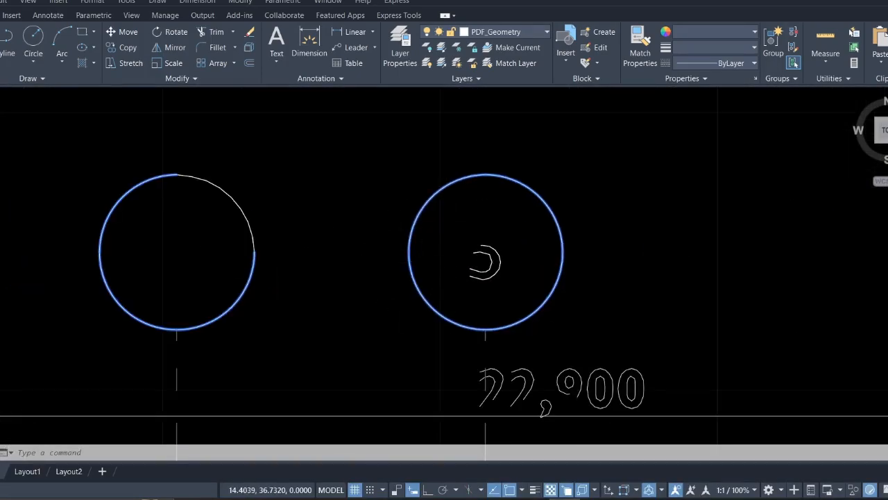
{"action": "scroll", "coordinate": [384, 265], "scroll_direction": "down", "scroll_amount": 4}
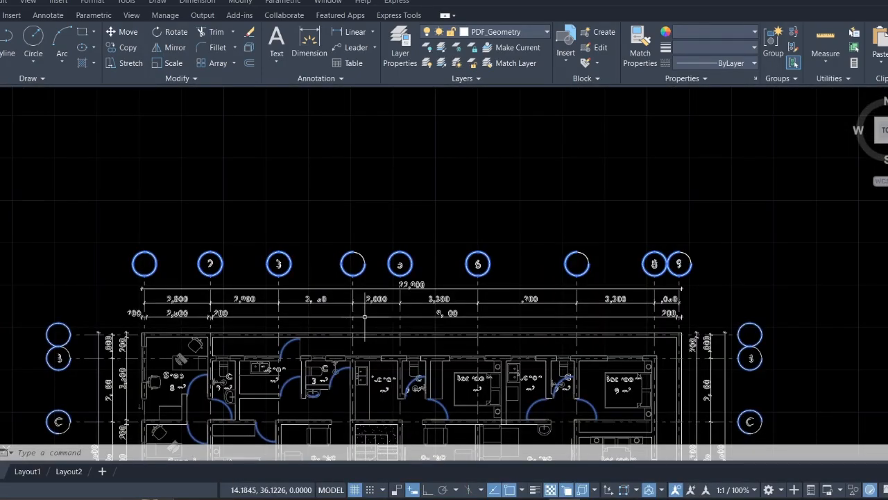
{"action": "key", "text": "Escape"}
{"action": "scroll", "coordinate": [400, 152], "scroll_direction": "down", "scroll_amount": 2}
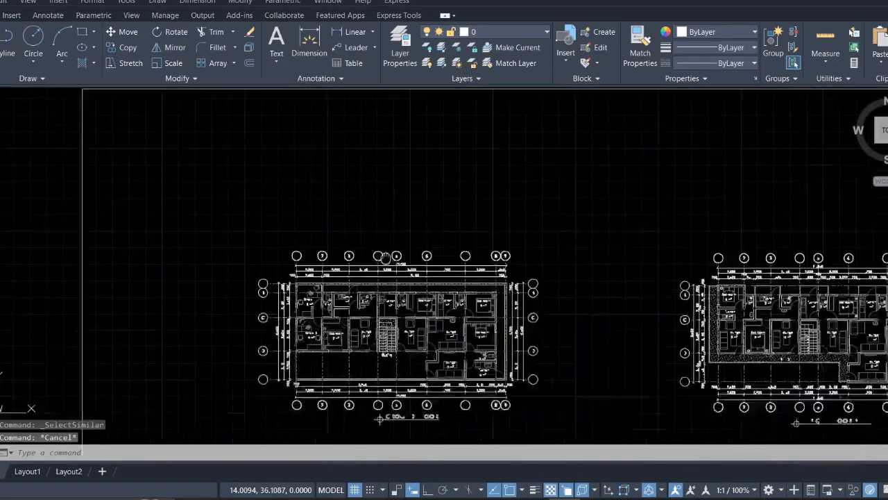
- Try selecting all objects similar to the vertical dimension lines beside the ground floor plan and check what is included
{"action": "scroll", "coordinate": [529, 264], "scroll_direction": "up", "scroll_amount": 2}
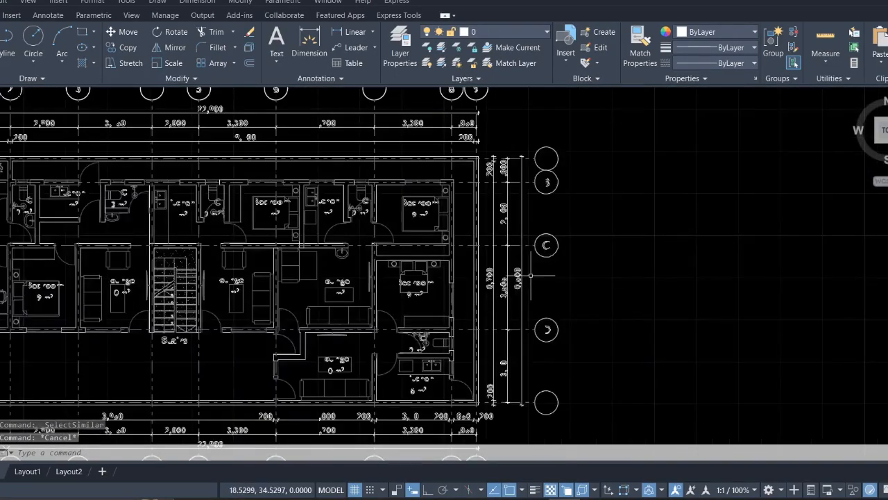
{"action": "scroll", "coordinate": [530, 276], "scroll_direction": "up", "scroll_amount": 1}
{"action": "left_click", "coordinate": [534, 308]}
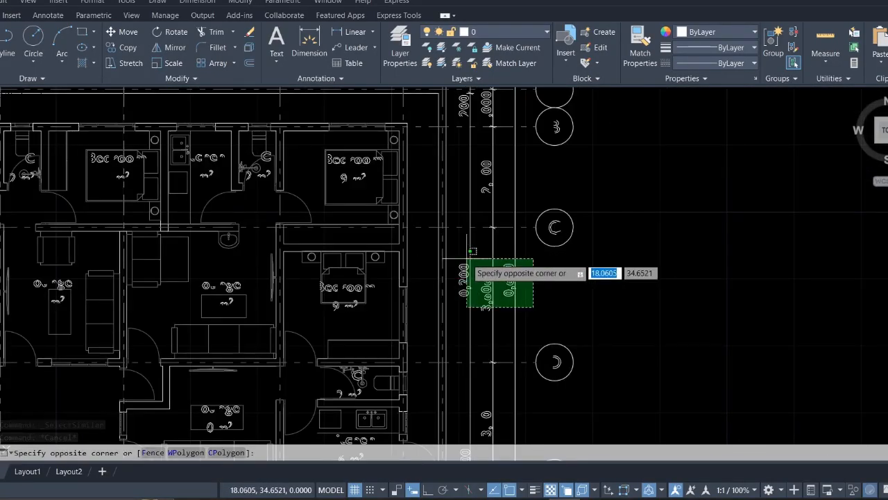
{"action": "left_click", "coordinate": [457, 251]}
{"action": "right_click", "coordinate": [457, 251]}
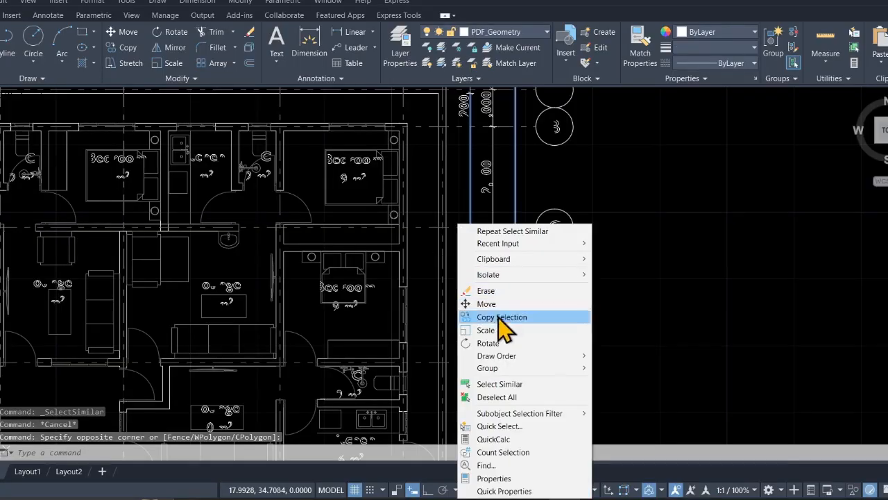
{"action": "left_click", "coordinate": [507, 386]}
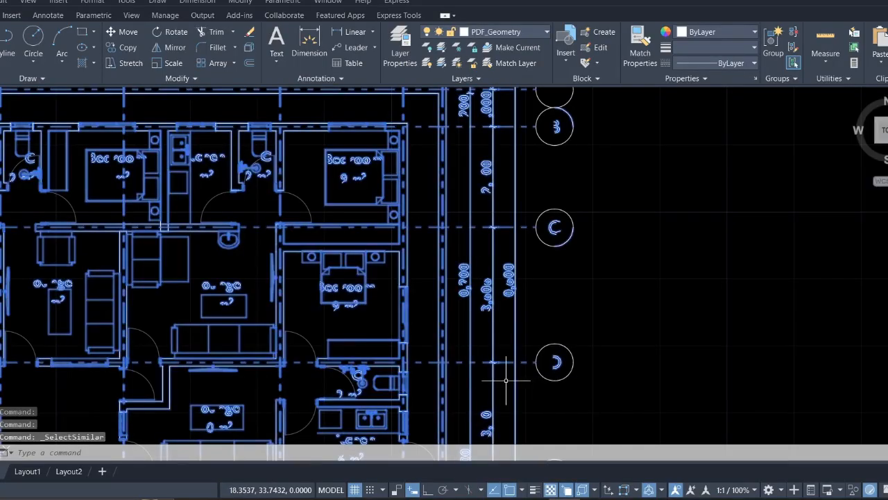
{"action": "scroll", "coordinate": [476, 327], "scroll_direction": "down", "scroll_amount": 1}
{"action": "scroll", "coordinate": [355, 137], "scroll_direction": "up", "scroll_amount": 4}
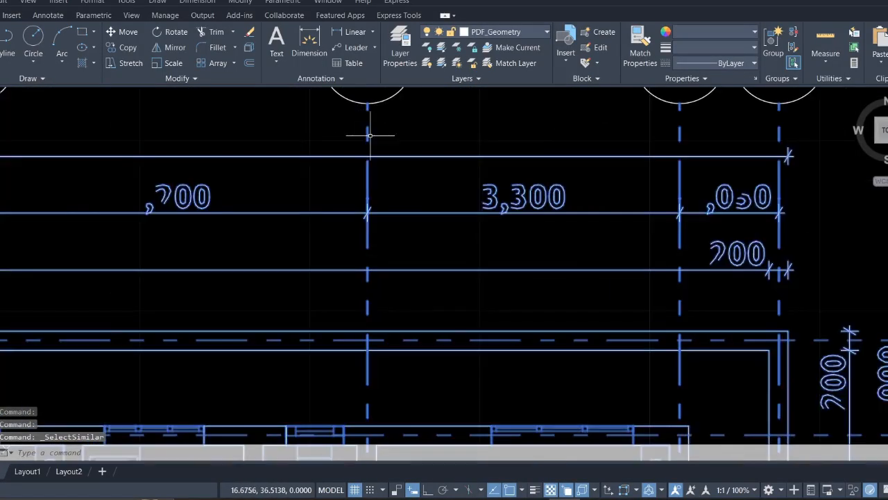
{"action": "scroll", "coordinate": [367, 149], "scroll_direction": "down", "scroll_amount": 4}
{"action": "key", "text": "Escape"}
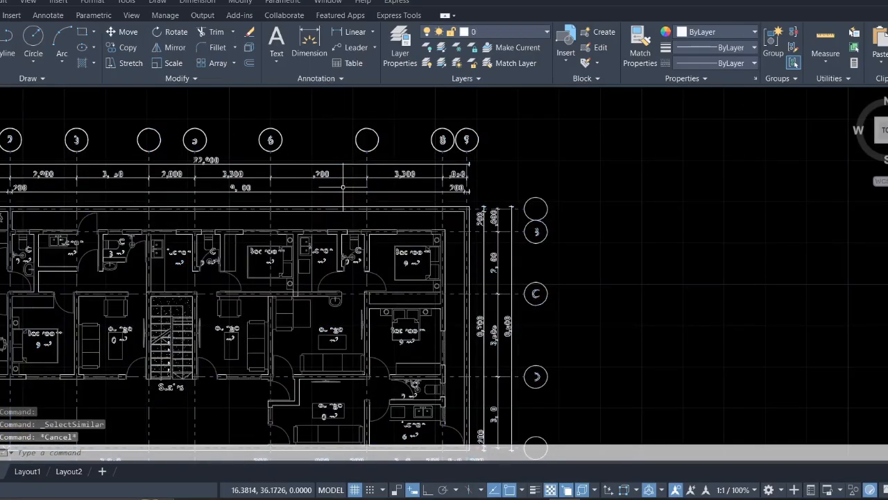
- Examine the three floor plans, then the dimension text and walls around the shop near grid line 2 on the ground floor
{"action": "scroll", "coordinate": [343, 187], "scroll_direction": "down", "scroll_amount": 5}
{"action": "middle_click_drag", "start_coordinate": [372, 237], "coordinate": [351, 225]}
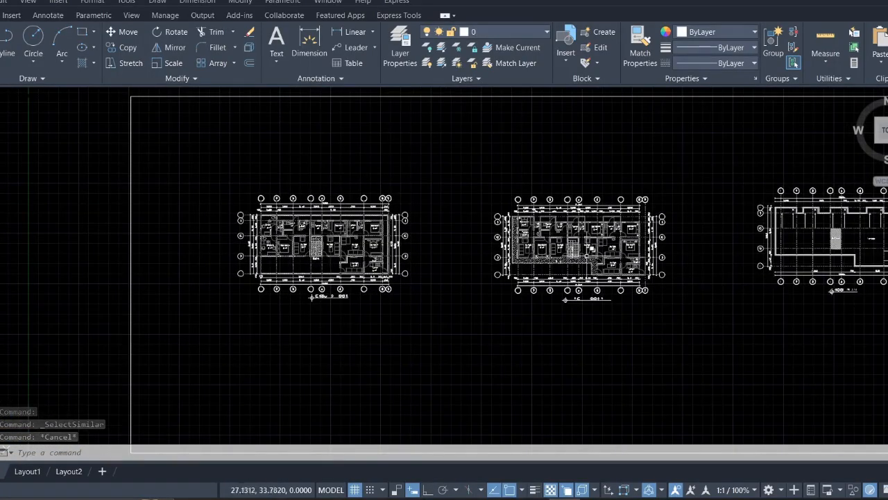
{"action": "middle_click_drag", "start_coordinate": [586, 256], "coordinate": [499, 282]}
{"action": "middle_click_drag", "start_coordinate": [364, 275], "coordinate": [354, 263]}
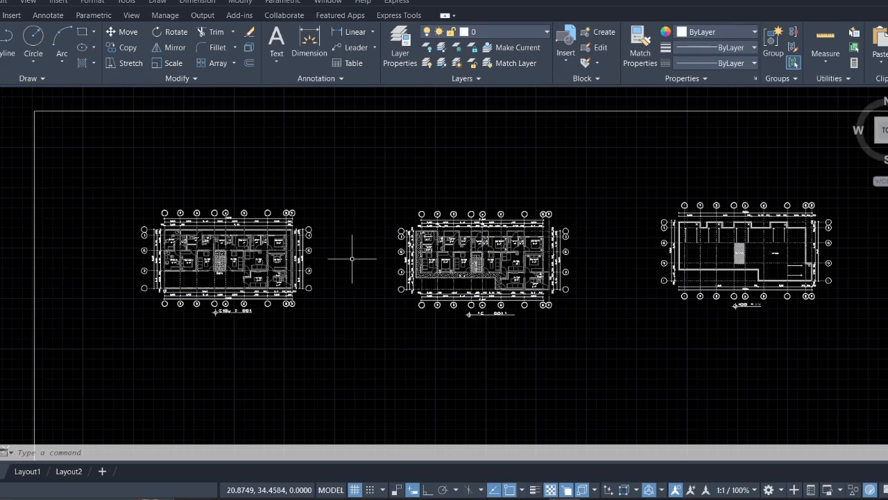
{"action": "scroll", "coordinate": [242, 239], "scroll_direction": "up", "scroll_amount": 10}
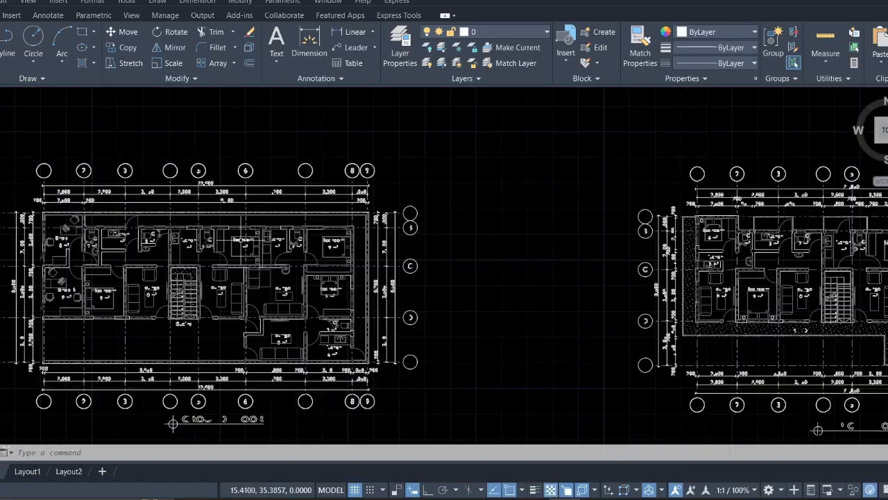
{"action": "mouse_move", "coordinate": [239, 225]}
{"action": "middle_mouse_down"}
{"action": "mouse_move", "coordinate": [392, 316]}
{"action": "mouse_move", "coordinate": [570, 440]}
{"action": "middle_mouse_up"}
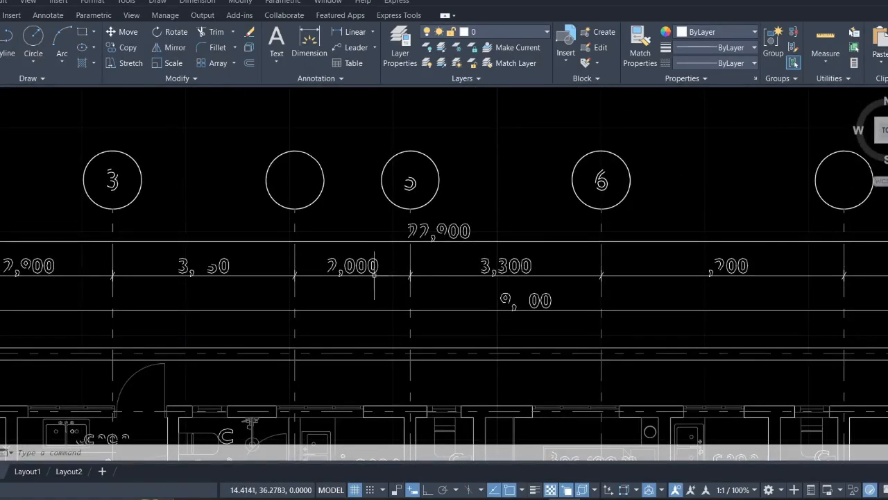
{"action": "scroll", "coordinate": [375, 274], "scroll_direction": "up", "scroll_amount": 2}
{"action": "scroll", "coordinate": [459, 308], "scroll_direction": "down", "scroll_amount": 7}
{"action": "scroll", "coordinate": [680, 223], "scroll_direction": "up", "scroll_amount": 1}
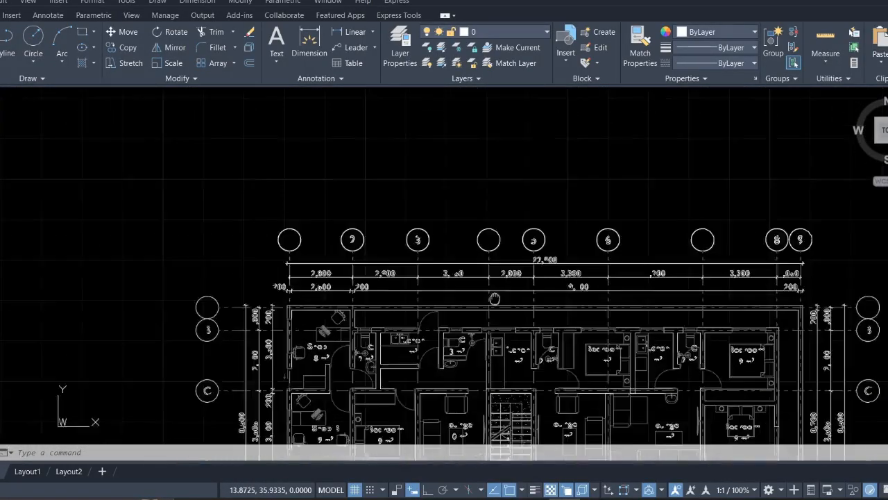
{"action": "scroll", "coordinate": [545, 213], "scroll_direction": "up", "scroll_amount": 6}
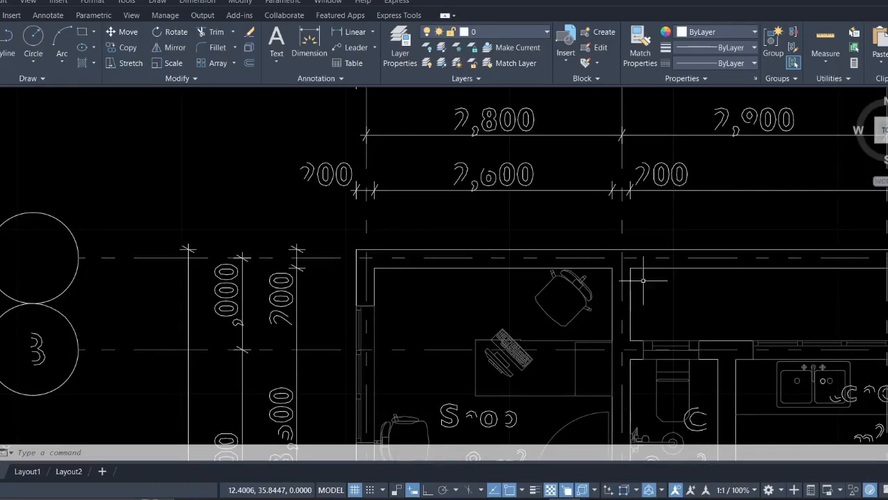
{"action": "scroll", "coordinate": [644, 280], "scroll_direction": "up", "scroll_amount": 4}
{"action": "scroll", "coordinate": [612, 235], "scroll_direction": "down", "scroll_amount": 4}
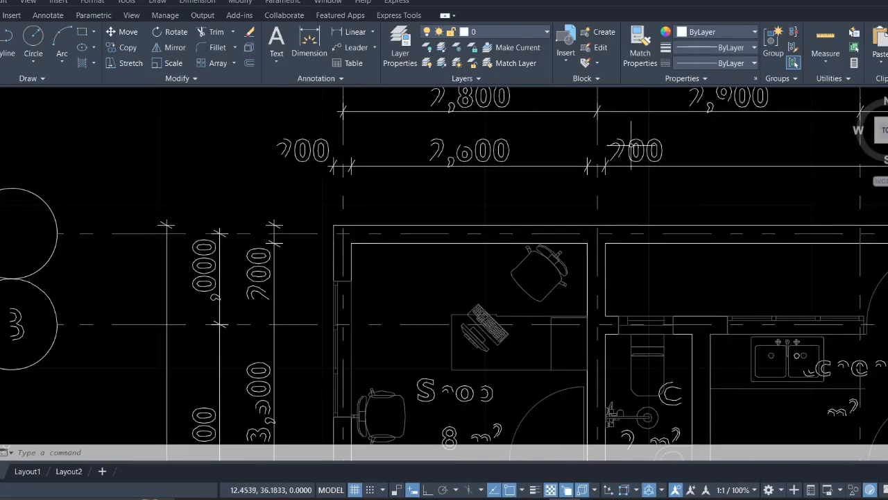
{"action": "scroll", "coordinate": [592, 167], "scroll_direction": "up", "scroll_amount": 4}
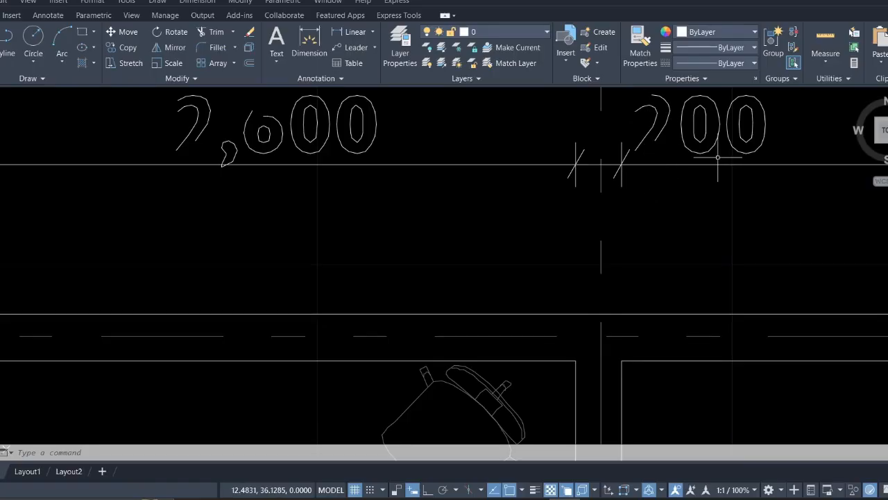
{"action": "scroll", "coordinate": [718, 158], "scroll_direction": "down", "scroll_amount": 4}
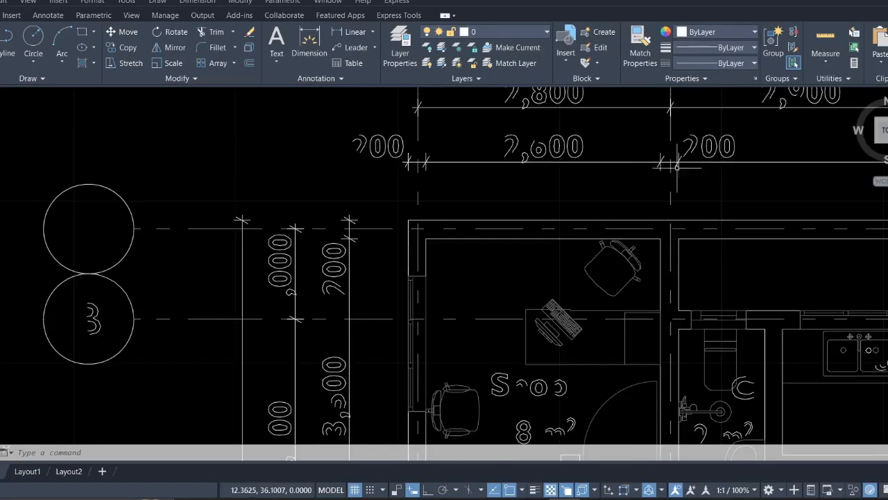
- Measure the thickness of the wall on grid line 2 with a linear dimension between its inner corners, without placing the dimension
{"action": "left_click", "coordinate": [347, 31]}
{"action": "scroll", "coordinate": [683, 252], "scroll_direction": "up", "scroll_amount": 4}
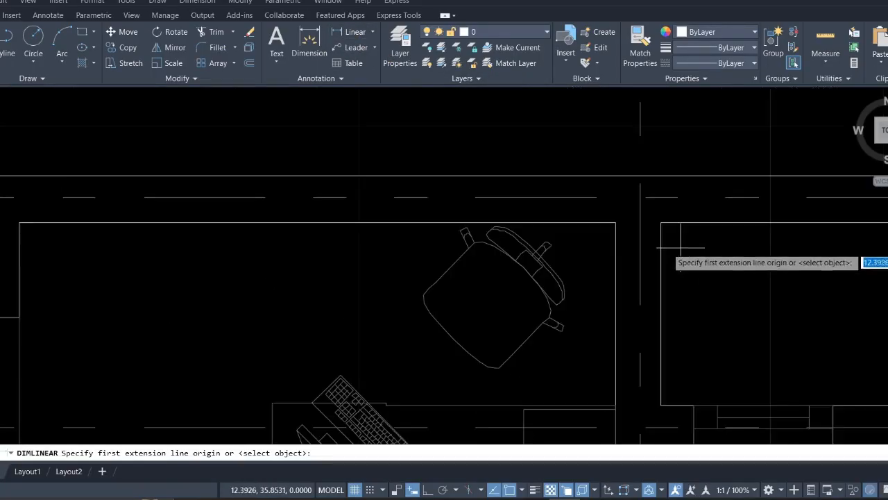
{"action": "left_click", "coordinate": [615, 222]}
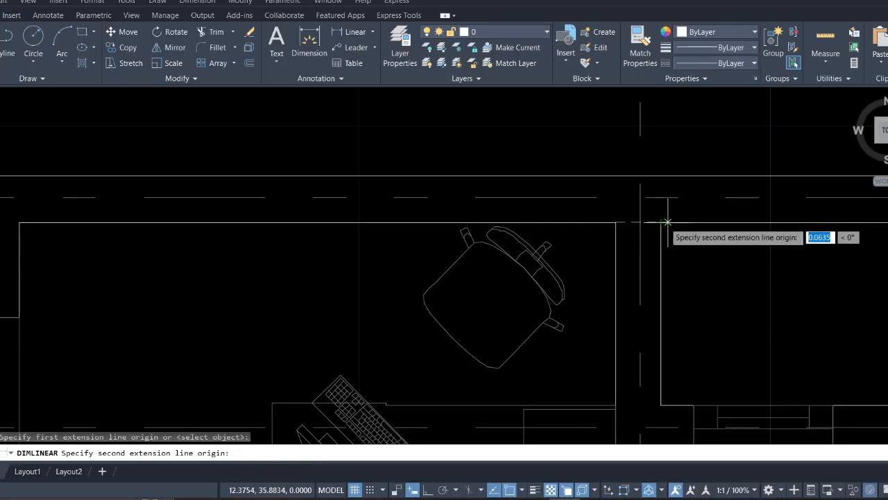
{"action": "scroll", "coordinate": [669, 222], "scroll_direction": "up", "scroll_amount": 4}
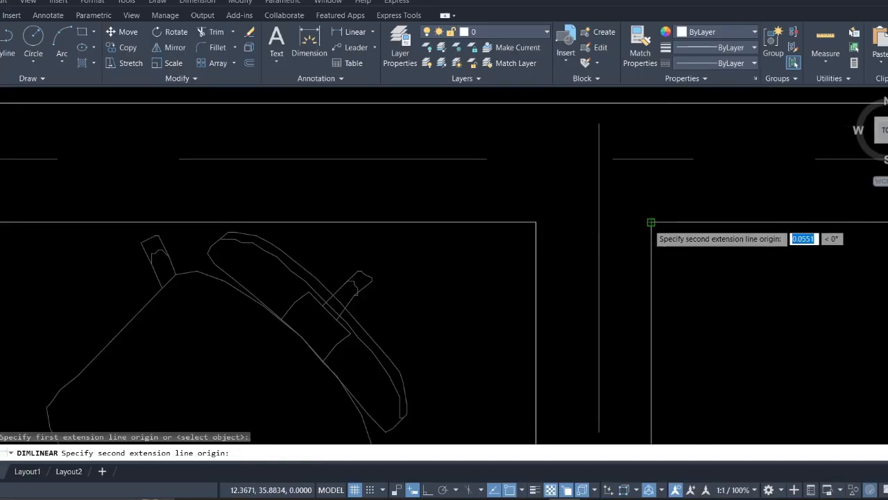
{"action": "left_click", "coordinate": [651, 222]}
{"action": "scroll", "coordinate": [649, 218], "scroll_direction": "down", "scroll_amount": 8}
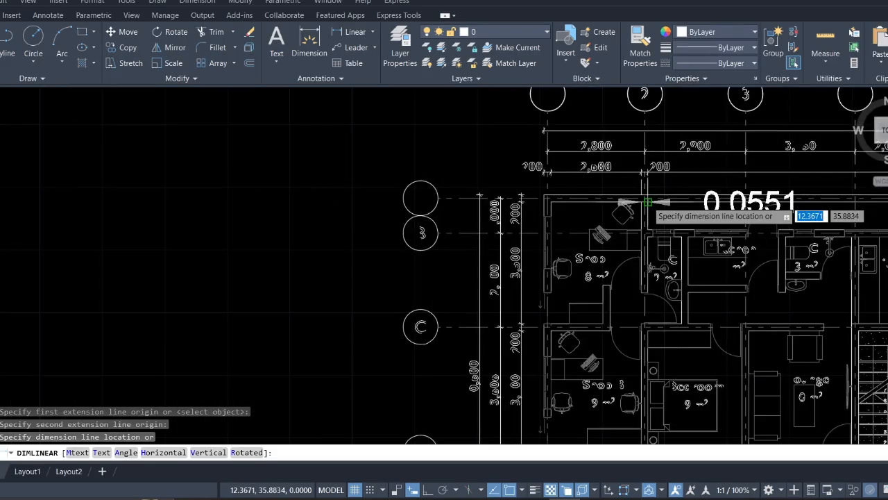
{"action": "scroll", "coordinate": [647, 203], "scroll_direction": "down", "scroll_amount": 2}
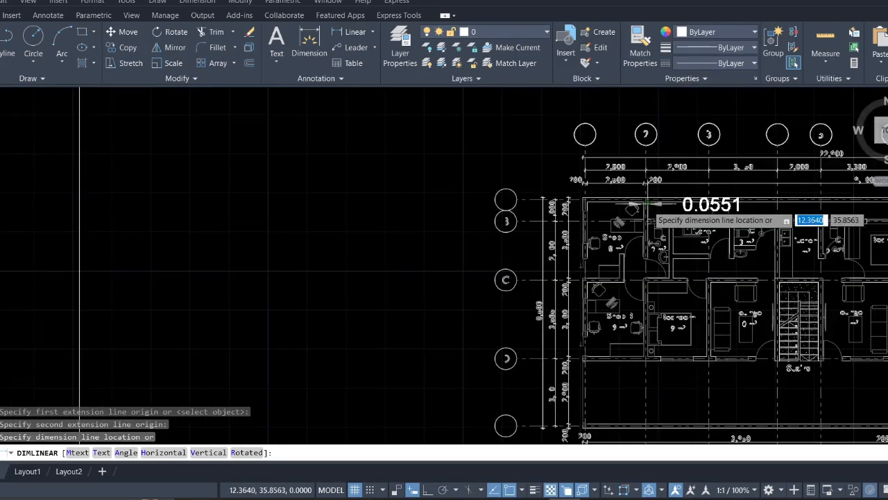
{"action": "key", "text": "Escape"}
- Begin scaling all the floor plans and the frame by reference, from a base point just below the ground floor plan inside the frame
{"action": "scroll", "coordinate": [646, 203], "scroll_direction": "down", "scroll_amount": 5}
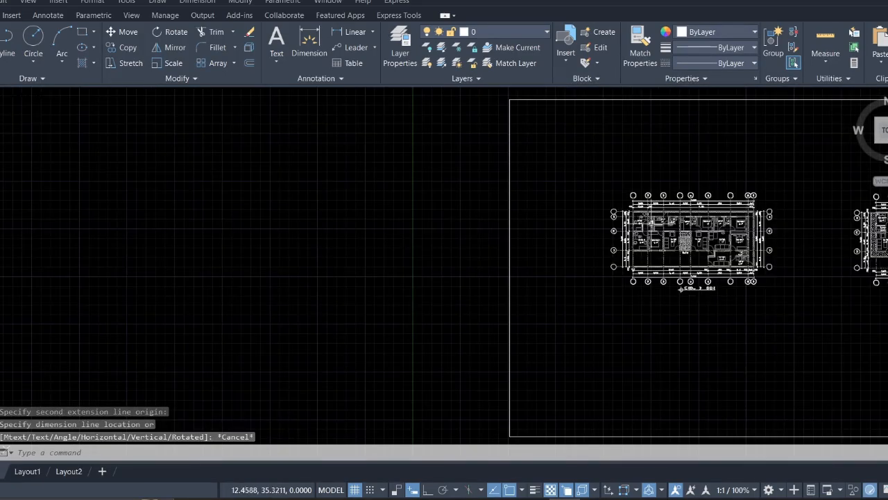
{"action": "scroll", "coordinate": [293, 226], "scroll_direction": "down", "scroll_amount": 8}
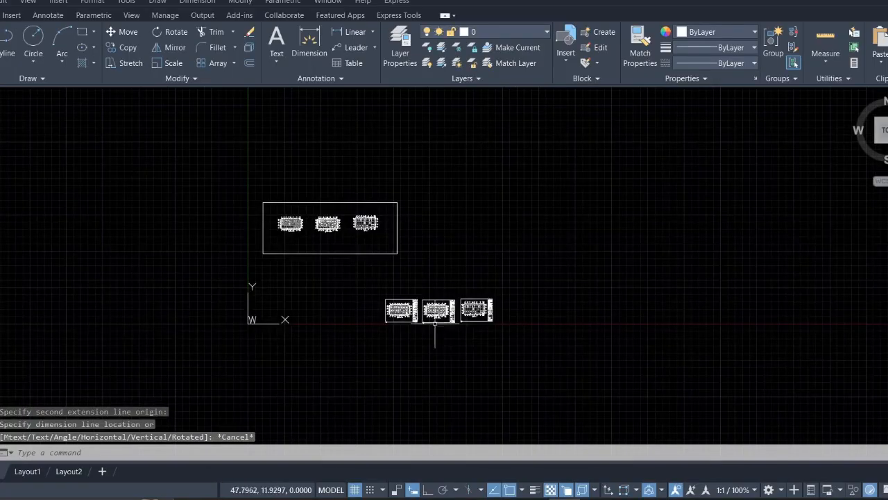
{"action": "left_click", "coordinate": [535, 378]}
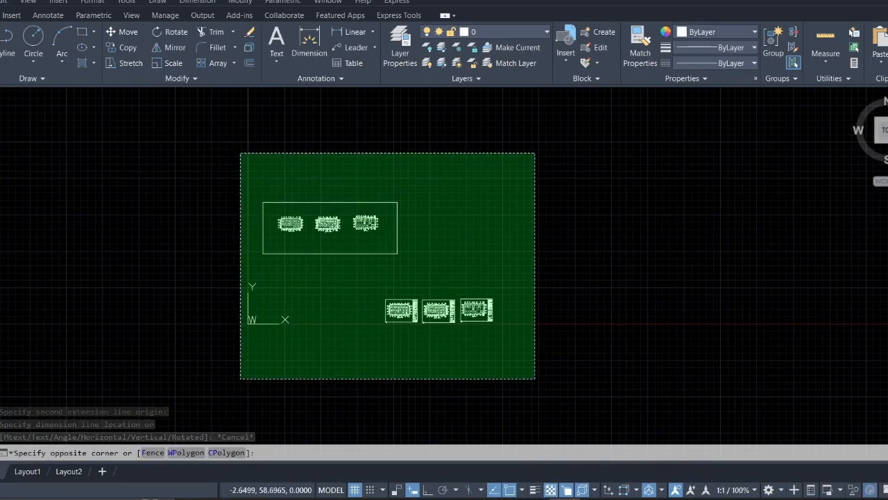
{"action": "left_click", "coordinate": [241, 153]}
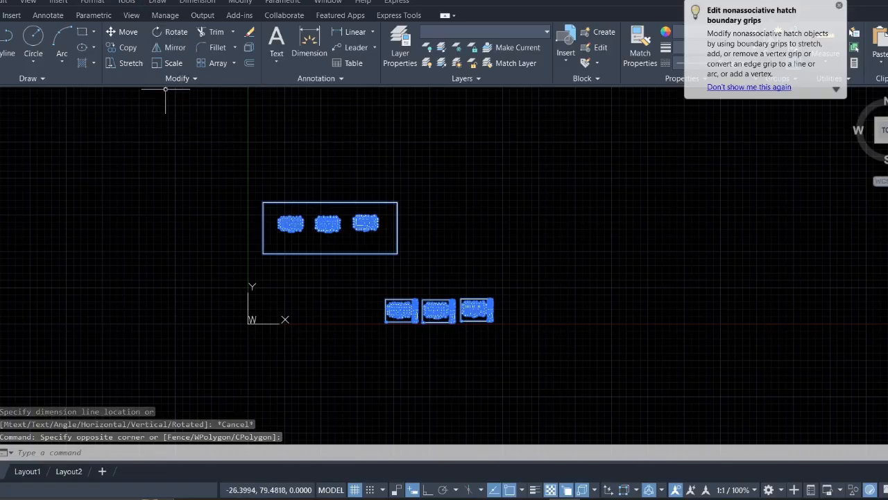
{"action": "left_click", "coordinate": [159, 60]}
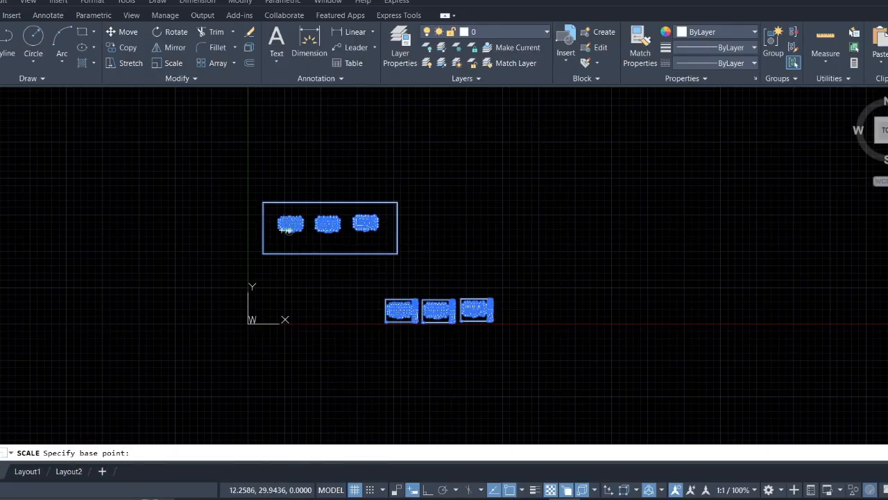
{"action": "left_click", "coordinate": [288, 228]}
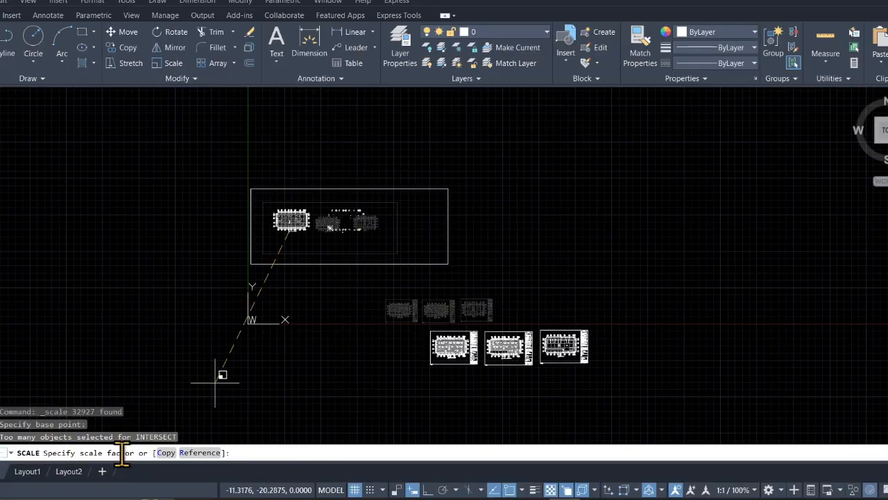
{"action": "left_click", "coordinate": [202, 454]}
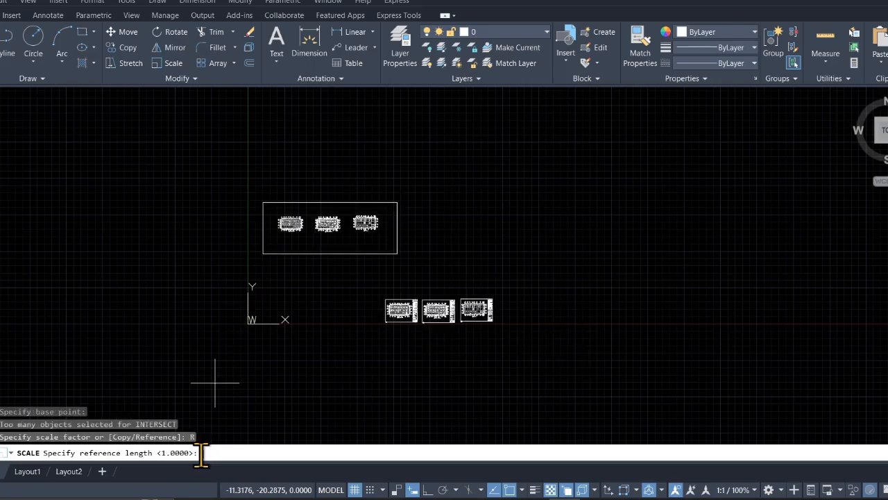
- With Ortho on, use the wall thickness on grid line 2 between its inner corners as the reference length and set the new length to 200
{"action": "scroll", "coordinate": [261, 232], "scroll_direction": "up", "scroll_amount": 10}
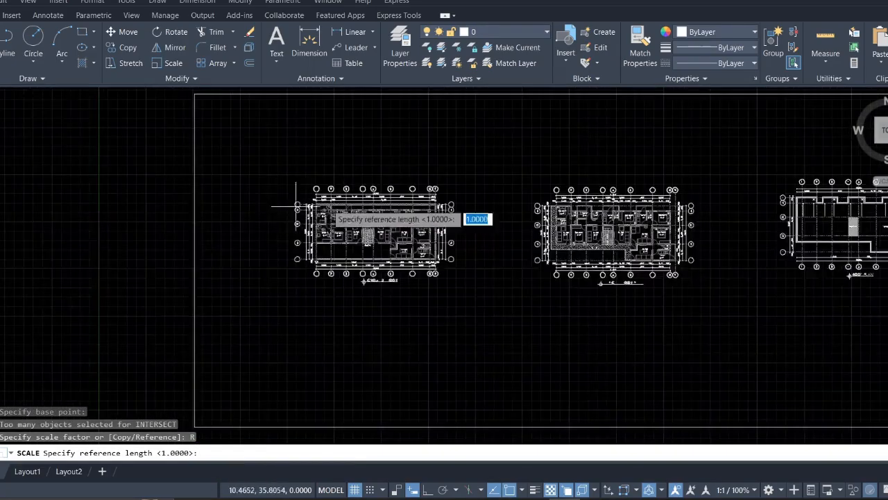
{"action": "scroll", "coordinate": [338, 221], "scroll_direction": "up", "scroll_amount": 8}
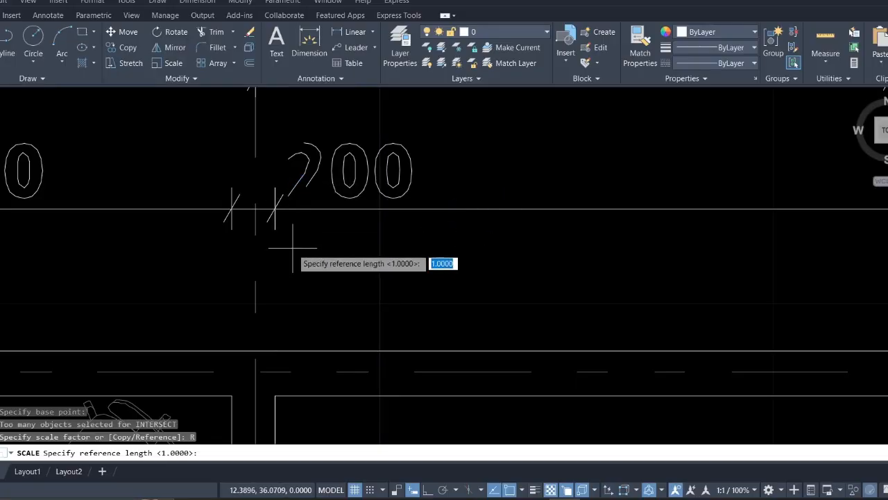
{"action": "middle_click_drag", "start_coordinate": [293, 244], "coordinate": [365, 101]}
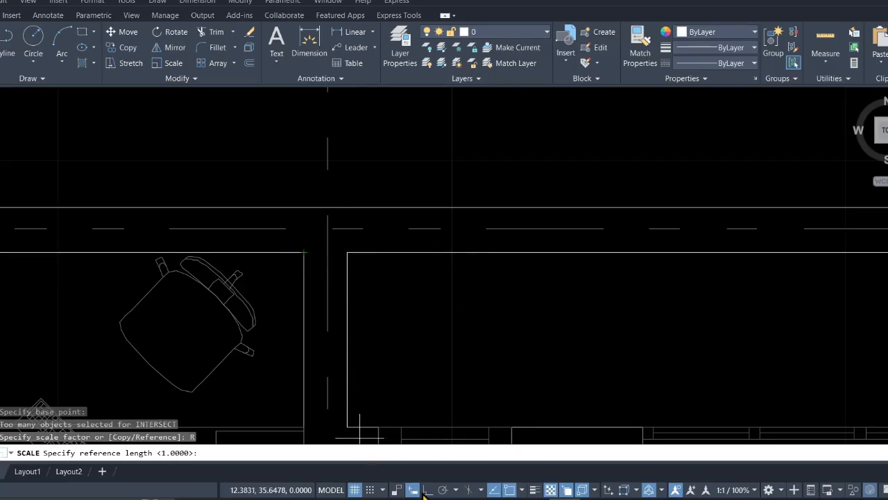
{"action": "scroll", "coordinate": [308, 263], "scroll_direction": "up", "scroll_amount": 4}
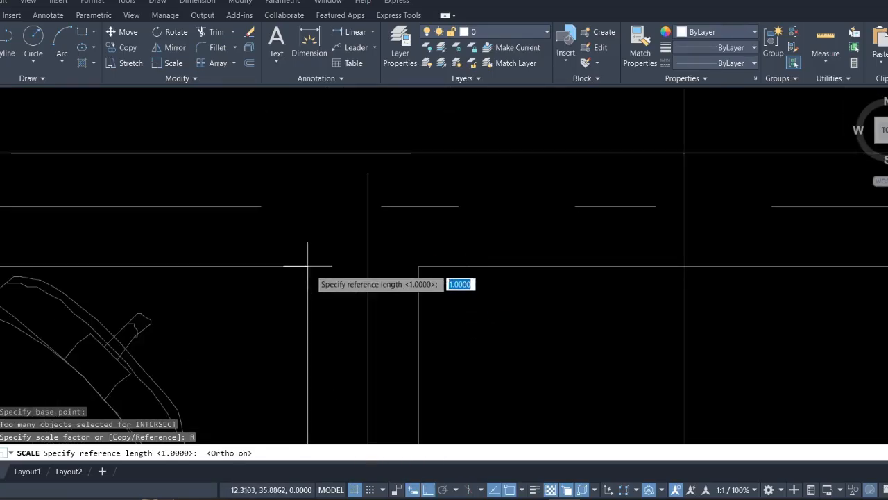
{"action": "left_click", "coordinate": [309, 266]}
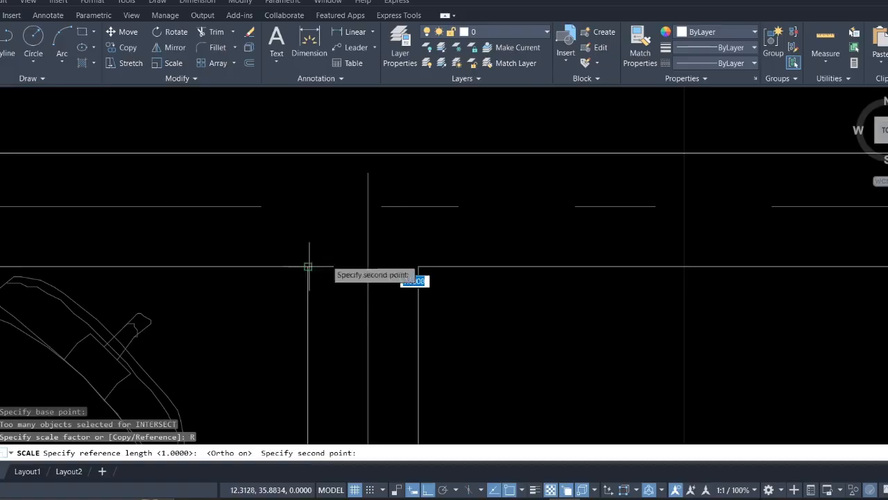
{"action": "left_click", "coordinate": [419, 266]}
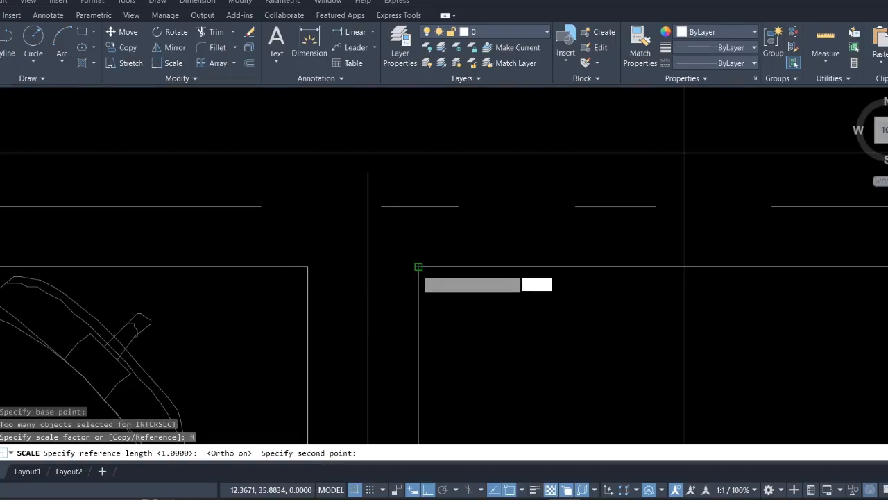
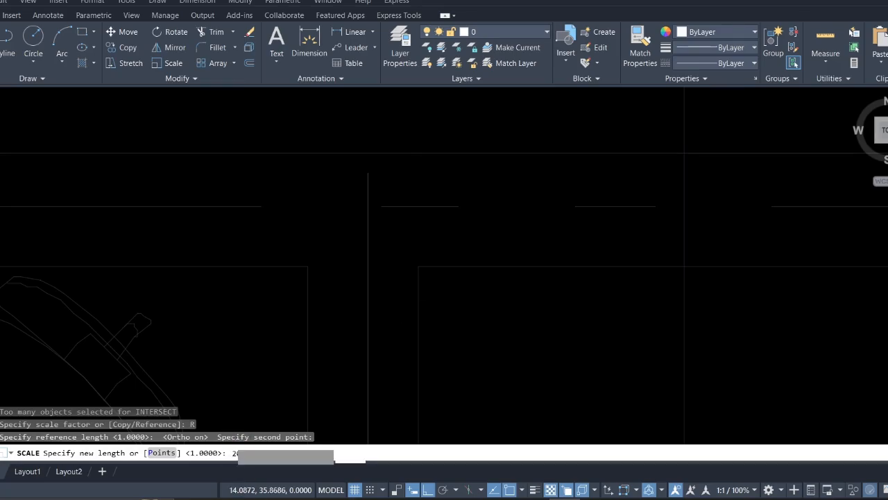
{"action": "type", "text": "0"}
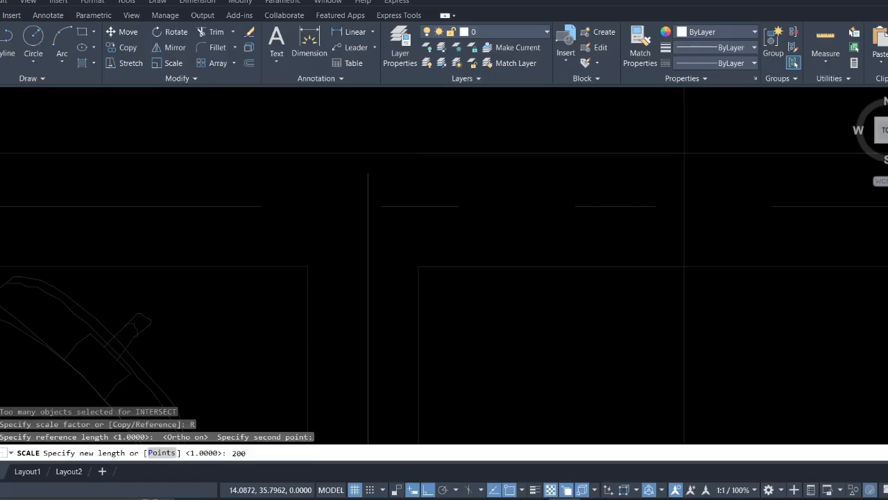
{"action": "key", "text": "Return"}
- Place a linear dimension across the rescaled wall on grid line 2, between its inner corners at the shop in the ground floor plan
{"action": "scroll", "coordinate": [354, 236], "scroll_direction": "down", "scroll_amount": 10}
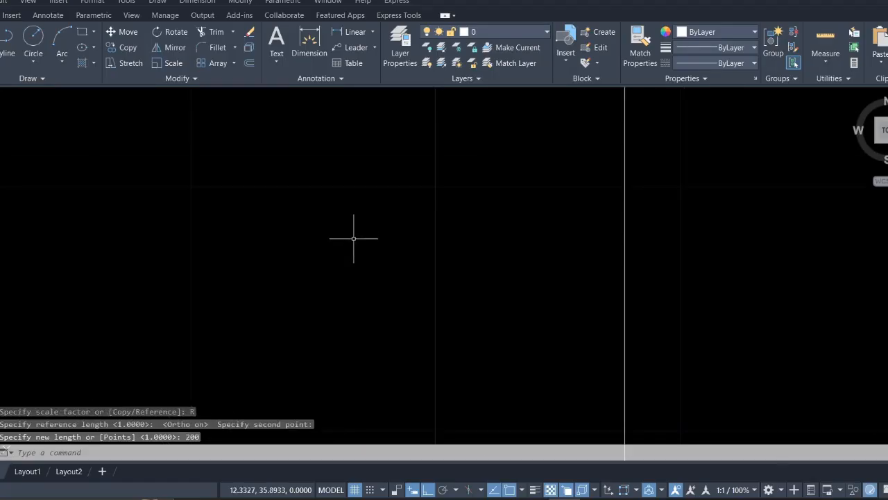
{"action": "scroll", "coordinate": [354, 243], "scroll_direction": "down", "scroll_amount": 6}
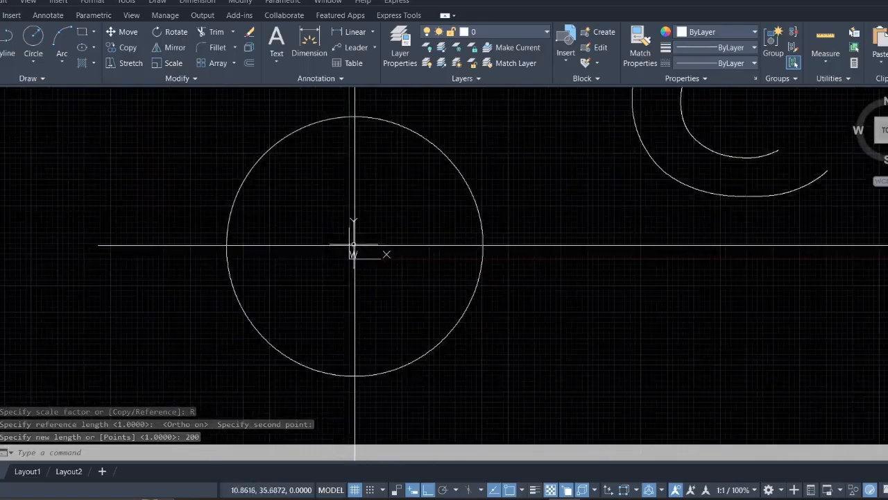
{"action": "scroll", "coordinate": [354, 243], "scroll_direction": "down", "scroll_amount": 8}
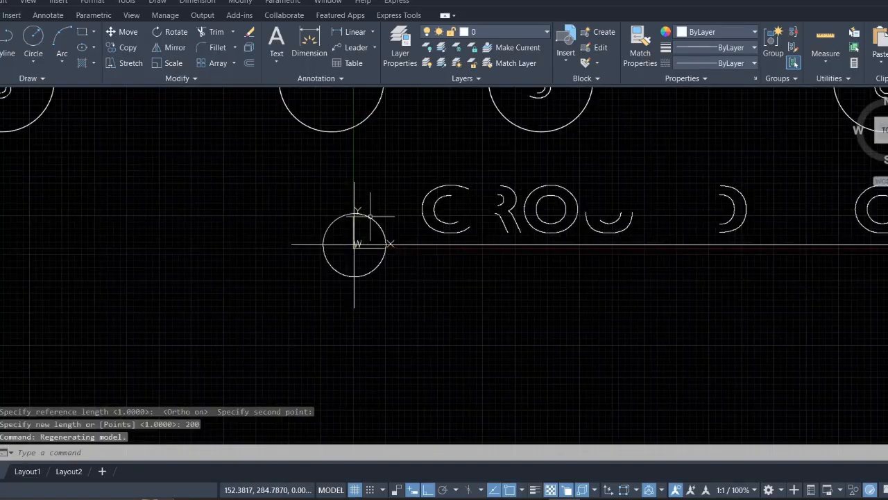
{"action": "middle_click_drag", "start_coordinate": [368, 213], "coordinate": [355, 283]}
{"action": "scroll", "coordinate": [355, 283], "scroll_direction": "up", "scroll_amount": 8}
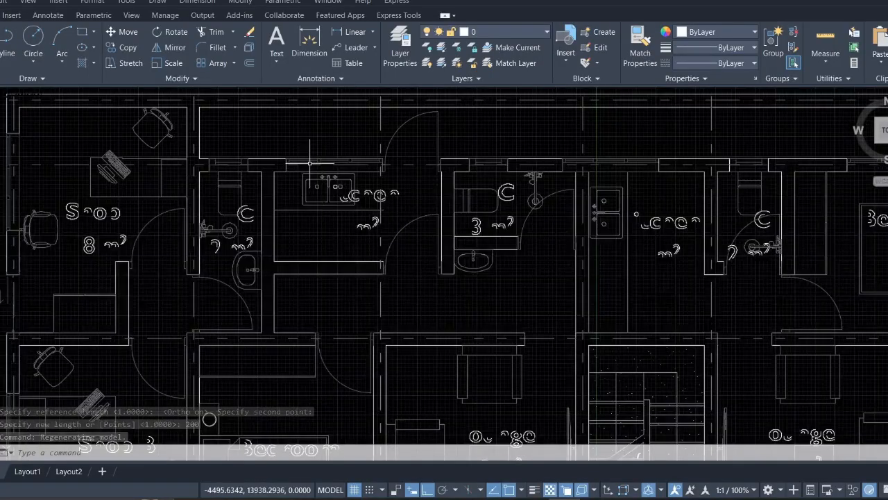
{"action": "mouse_move", "coordinate": [310, 164]}
{"action": "middle_mouse_down"}
{"action": "mouse_move", "coordinate": [477, 273]}
{"action": "mouse_move", "coordinate": [555, 252]}
{"action": "middle_mouse_up"}
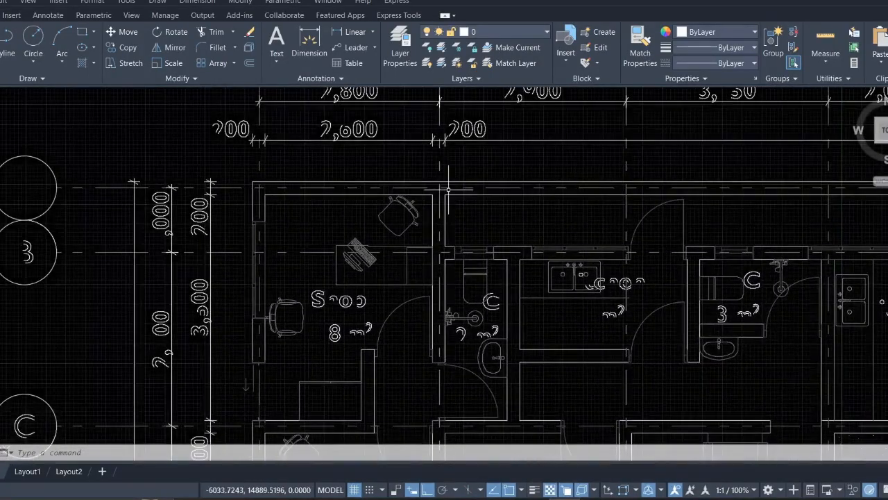
{"action": "scroll", "coordinate": [430, 174], "scroll_direction": "up", "scroll_amount": 3}
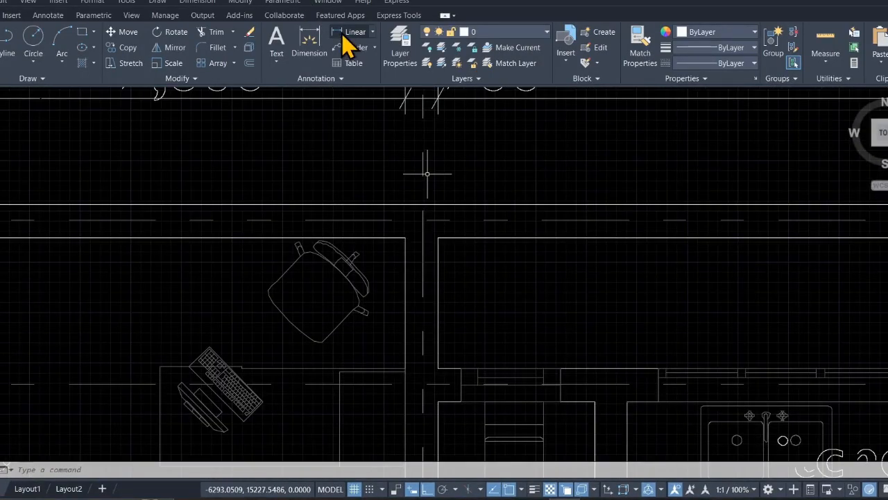
{"action": "left_click", "coordinate": [343, 34]}
{"action": "scroll", "coordinate": [406, 257], "scroll_direction": "up", "scroll_amount": 4}
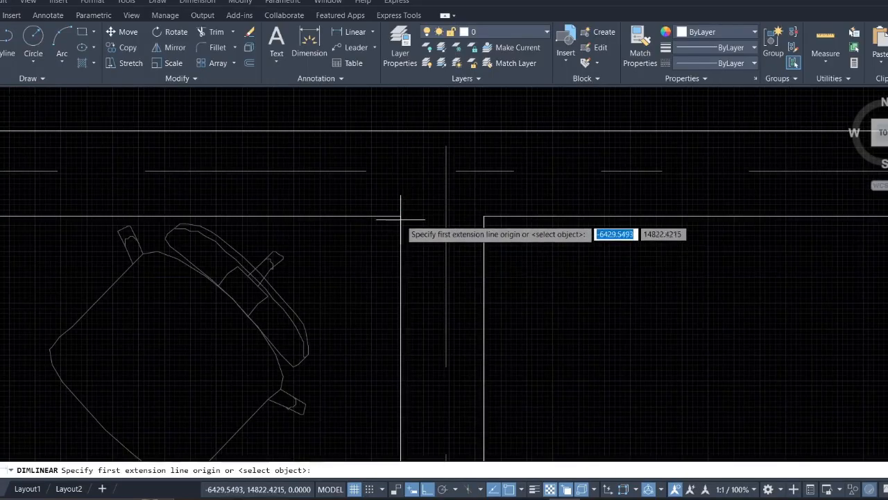
{"action": "left_click", "coordinate": [401, 217]}
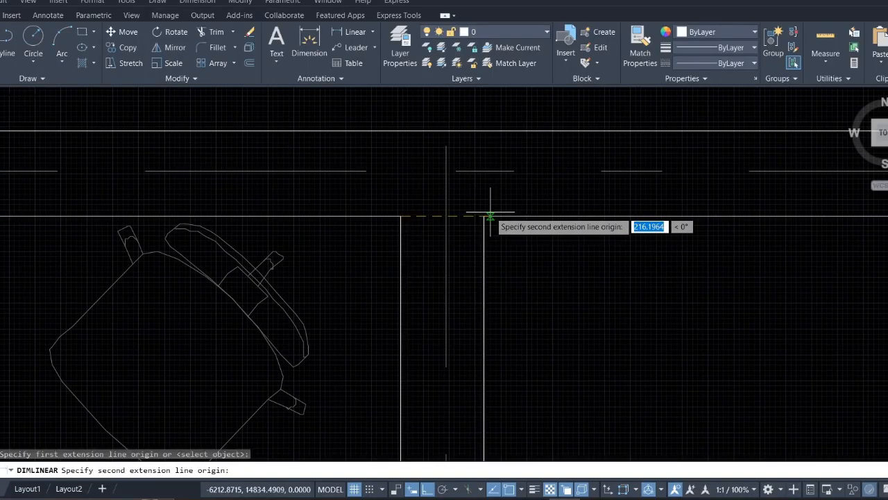
{"action": "left_click", "coordinate": [484, 216]}
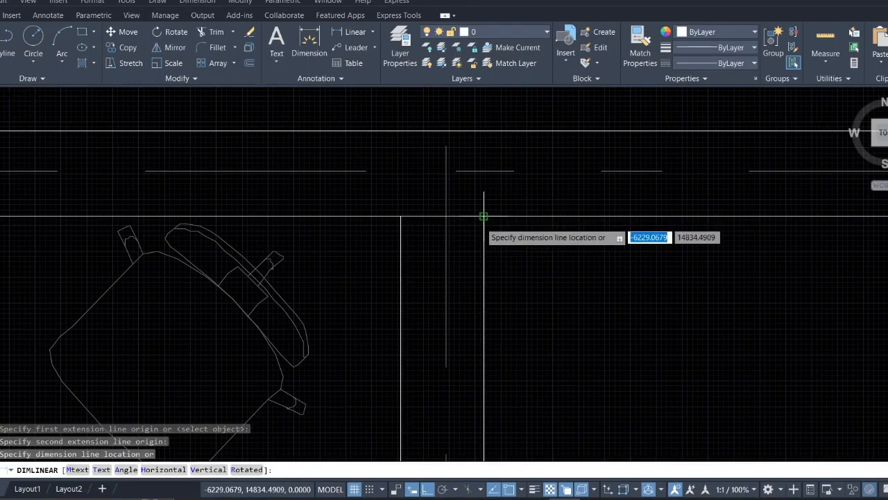
{"action": "scroll", "coordinate": [484, 209], "scroll_direction": "up", "scroll_amount": 2}
{"action": "left_click", "coordinate": [477, 191]}
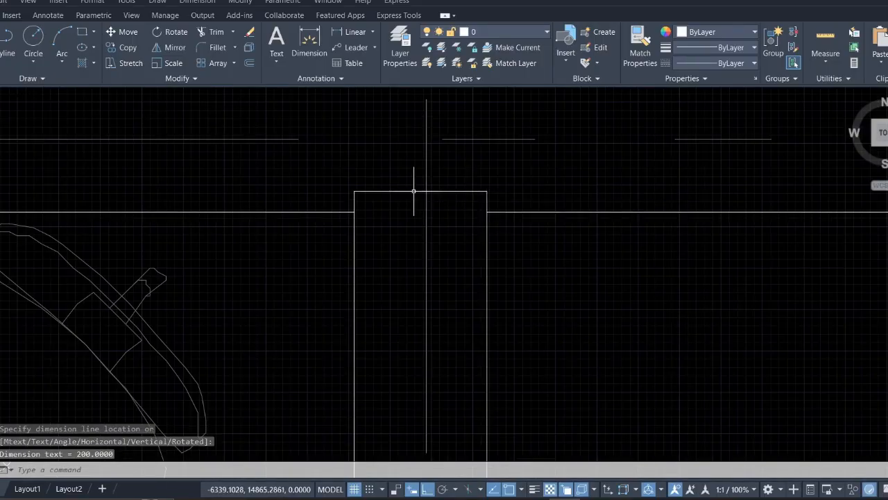
- Examine the size and legibility of the new wall dimension's text and arrows against the surrounding plan
{"action": "scroll", "coordinate": [433, 188], "scroll_direction": "down", "scroll_amount": 5}
{"action": "scroll", "coordinate": [641, 236], "scroll_direction": "up", "scroll_amount": 3}
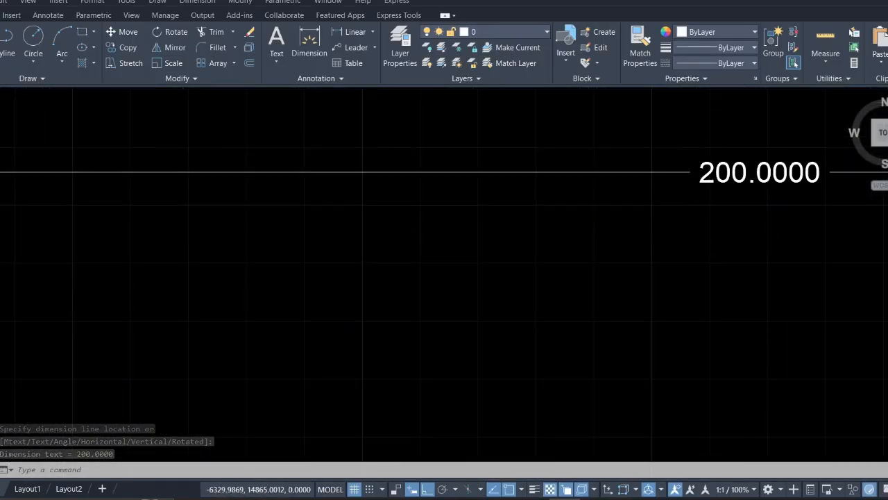
{"action": "scroll", "coordinate": [624, 212], "scroll_direction": "down", "scroll_amount": 4}
{"action": "scroll", "coordinate": [624, 212], "scroll_direction": "up", "scroll_amount": 5}
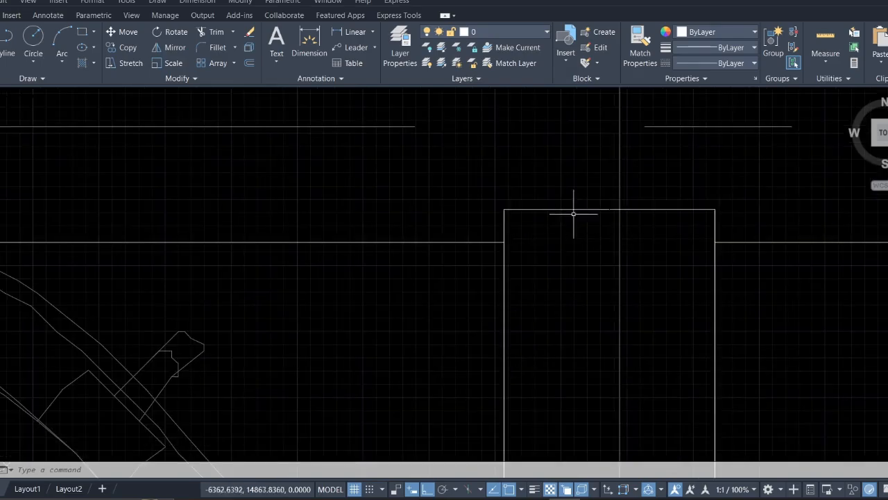
{"action": "scroll", "coordinate": [567, 199], "scroll_direction": "up", "scroll_amount": 2}
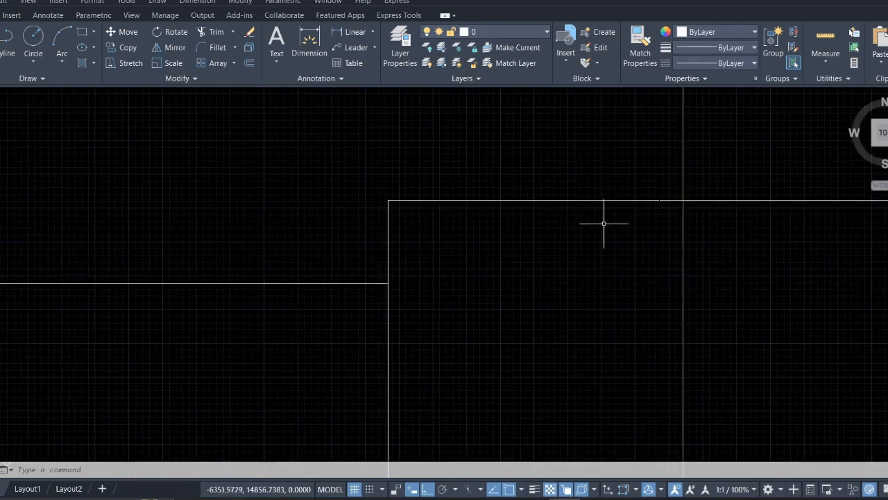
{"action": "scroll", "coordinate": [583, 194], "scroll_direction": "down", "scroll_amount": 2}
{"action": "scroll", "coordinate": [550, 207], "scroll_direction": "down", "scroll_amount": 5}
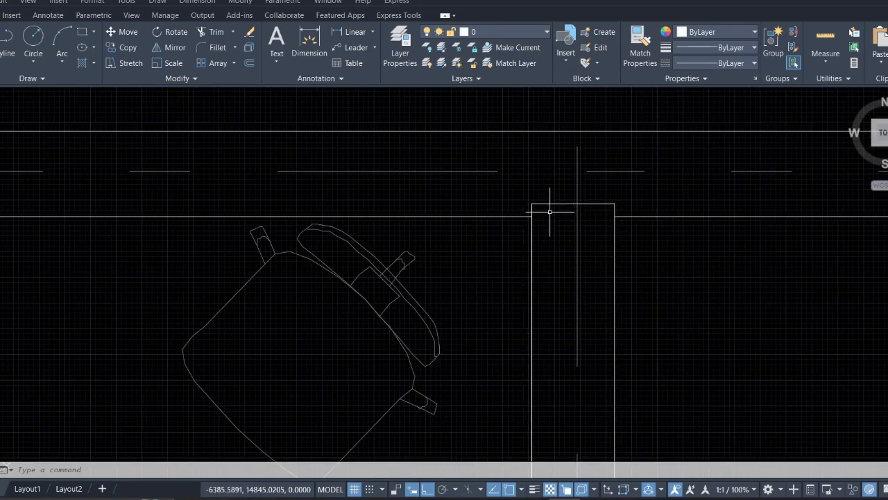
- Modify the Standard dimension style, setting its text height to 200
{"action": "left_click", "coordinate": [321, 80]}
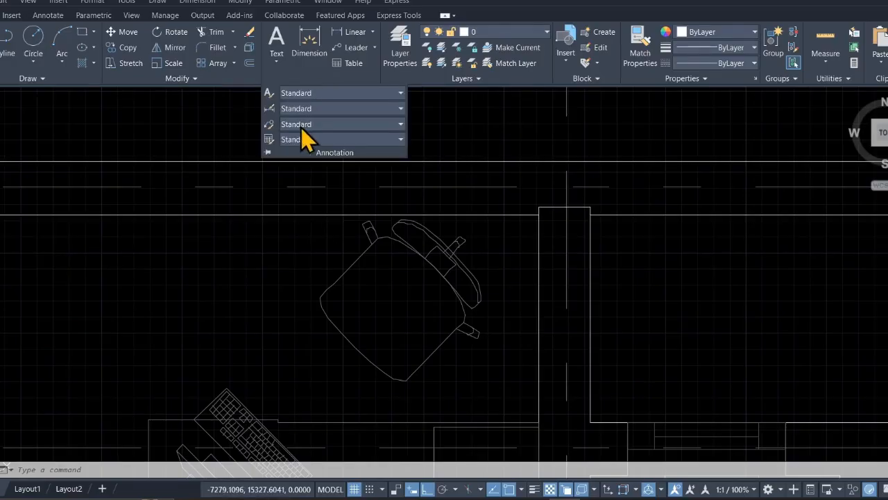
{"action": "left_click", "coordinate": [271, 108]}
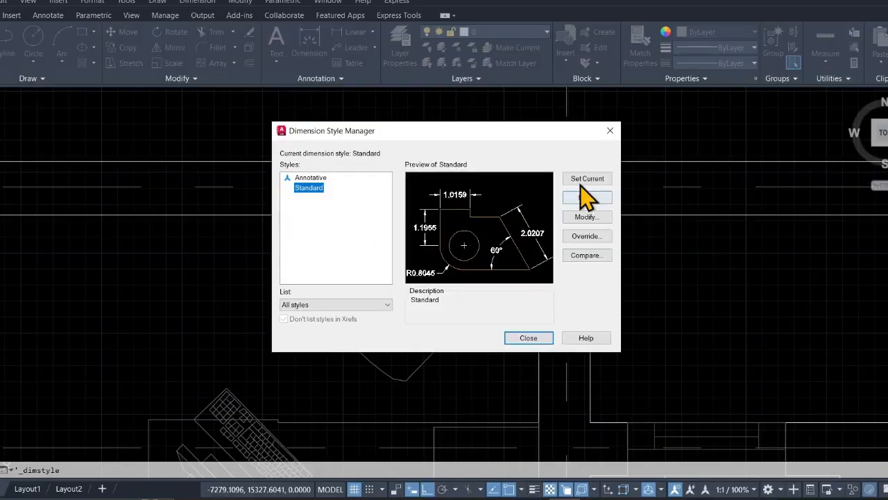
{"action": "left_click", "coordinate": [587, 218]}
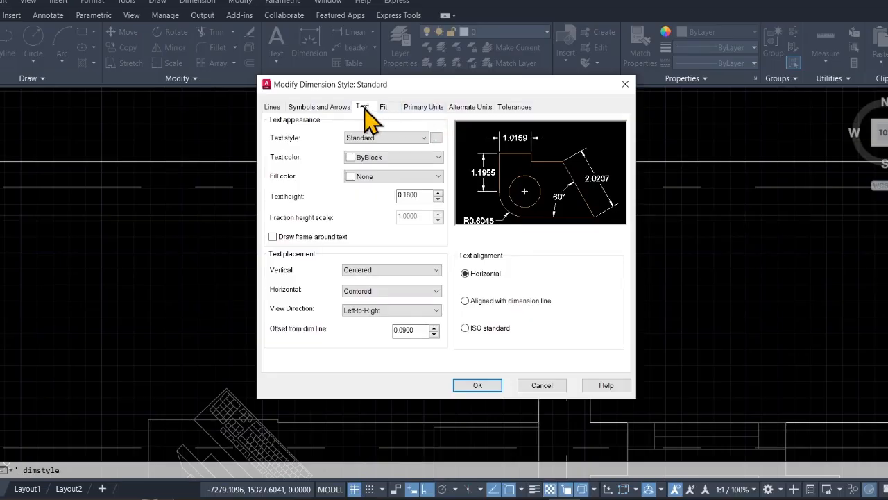
{"action": "double_click", "coordinate": [403, 195]}
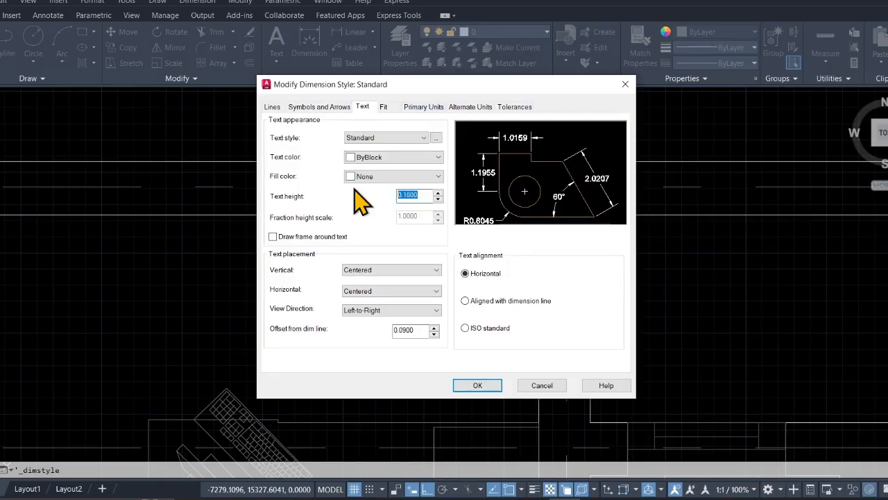
{"action": "type", "text": "200"}
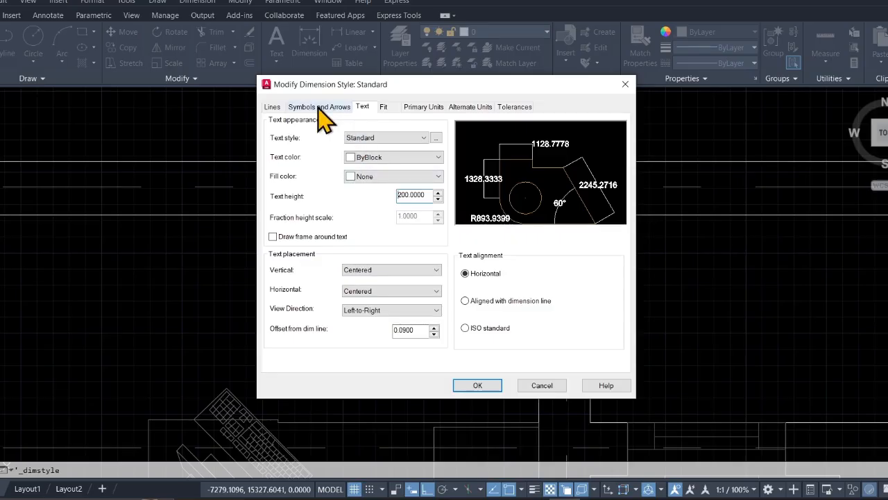
- Set the Standard dimension style's arrow size to 200 and its linear dimension precision to 0
{"action": "left_click", "coordinate": [272, 107]}
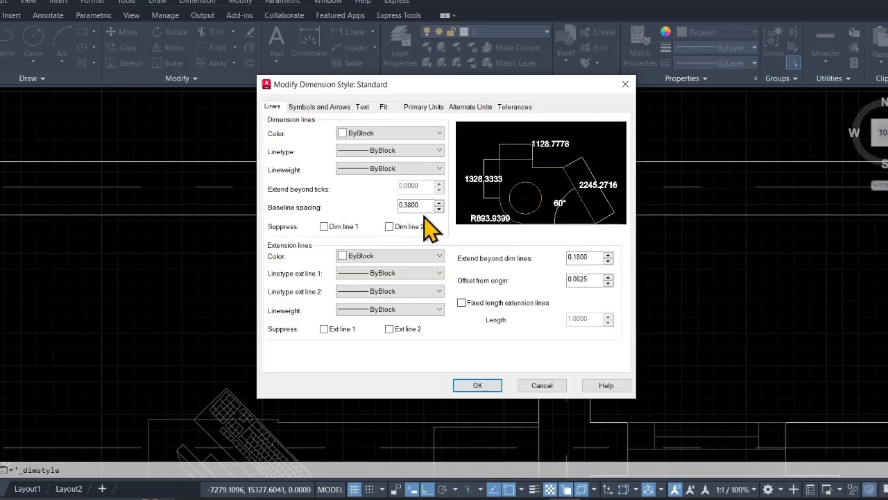
{"action": "left_click", "coordinate": [309, 108]}
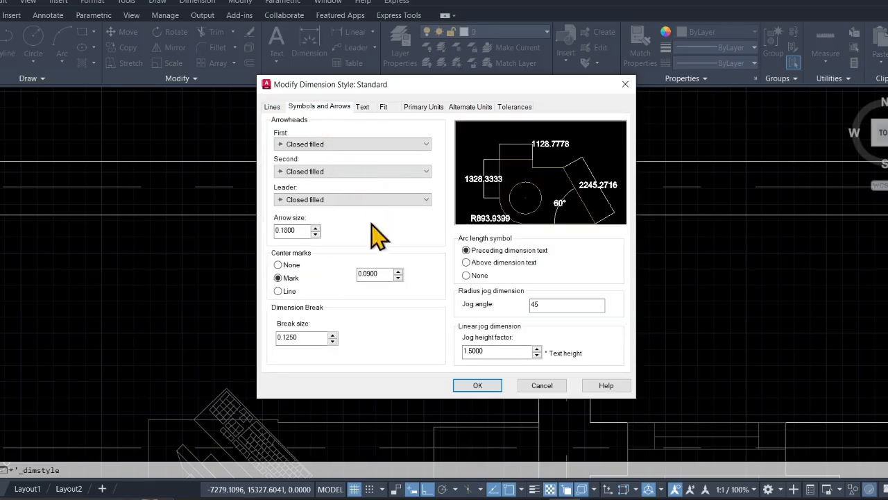
{"action": "left_click_drag", "start_coordinate": [294, 231], "coordinate": [286, 224]}
{"action": "left_click", "coordinate": [410, 106]}
{"action": "left_click", "coordinate": [392, 153]}
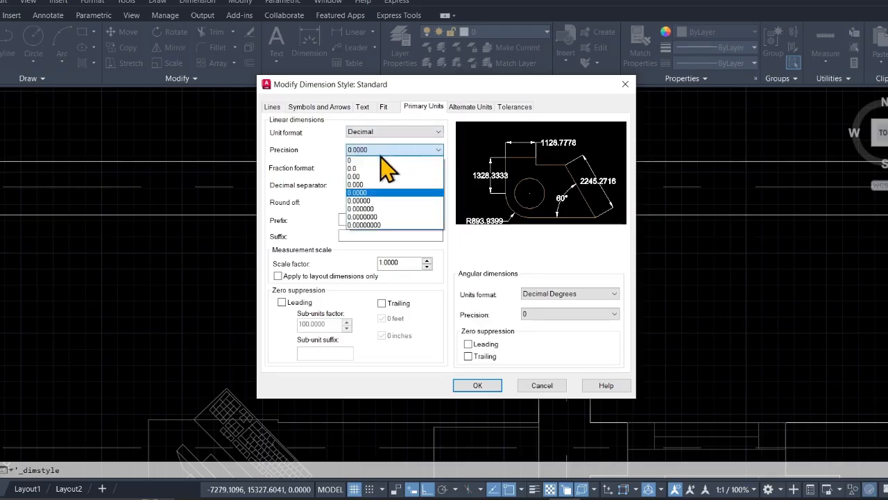
{"action": "left_click", "coordinate": [368, 158]}
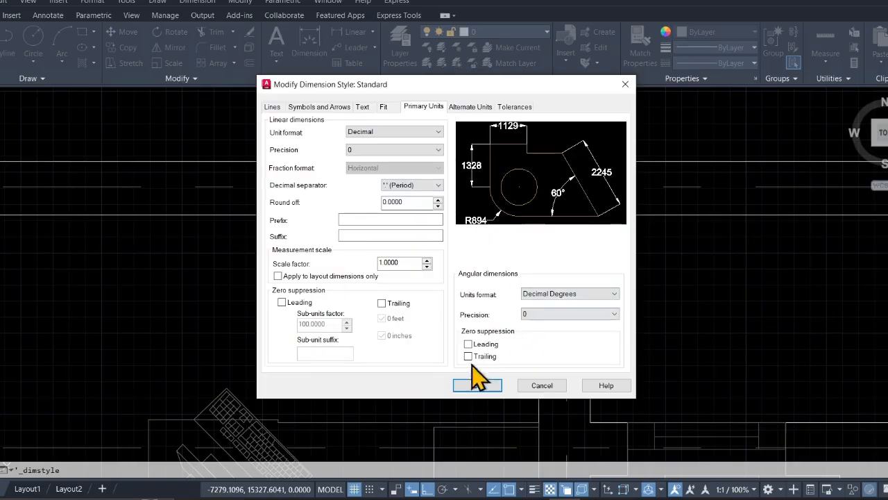
- Align the dimension text with the dimension line and set its vertical placement to Above
{"action": "left_click", "coordinate": [326, 107]}
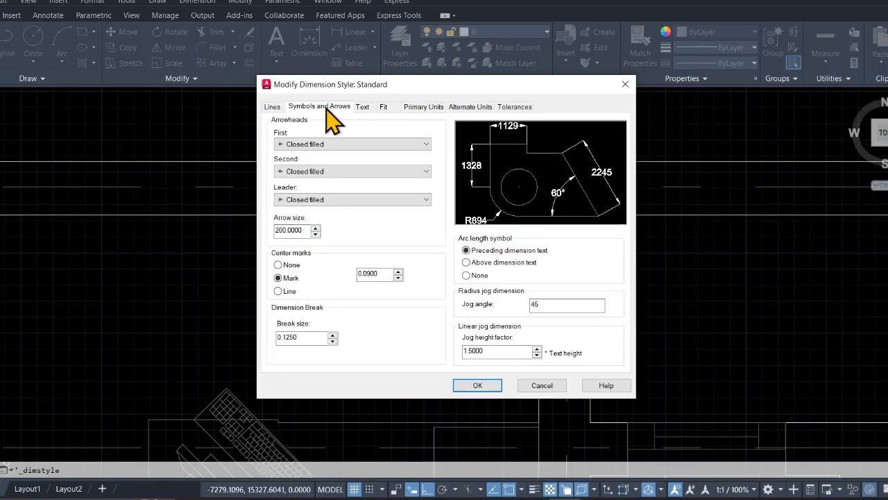
{"action": "left_click", "coordinate": [364, 108]}
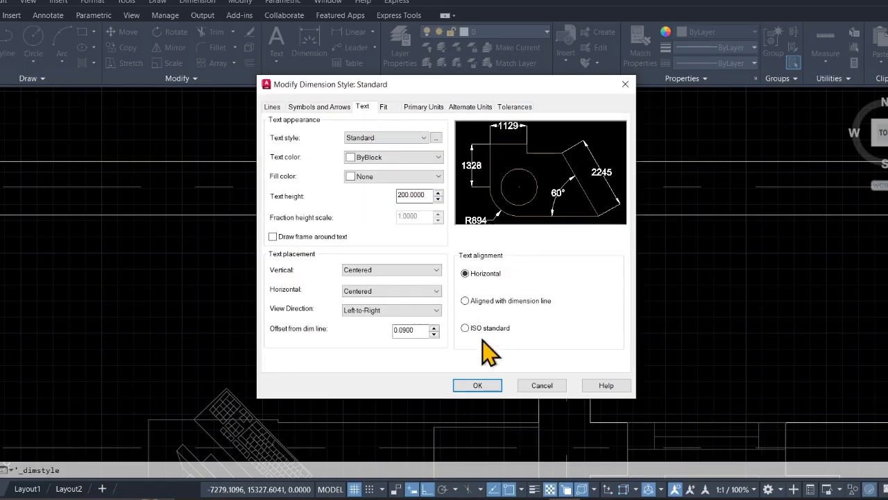
{"action": "left_click", "coordinate": [465, 301]}
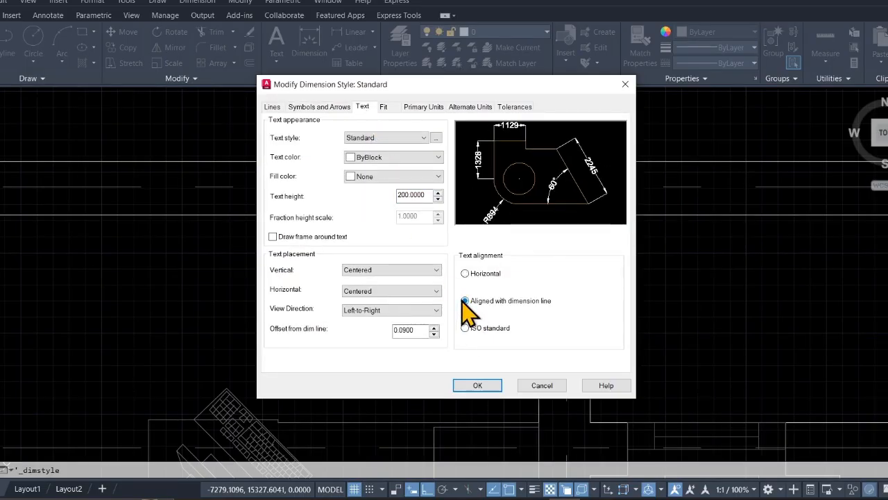
{"action": "left_click", "coordinate": [366, 270]}
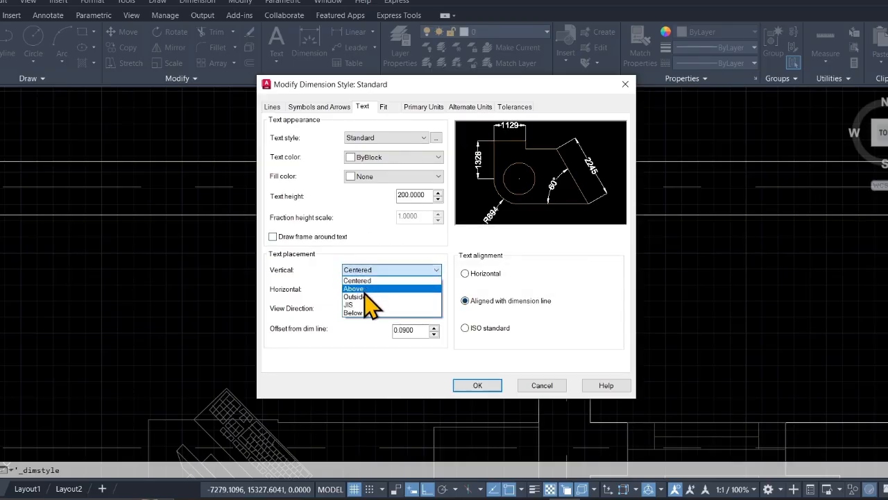
{"action": "left_click", "coordinate": [364, 288]}
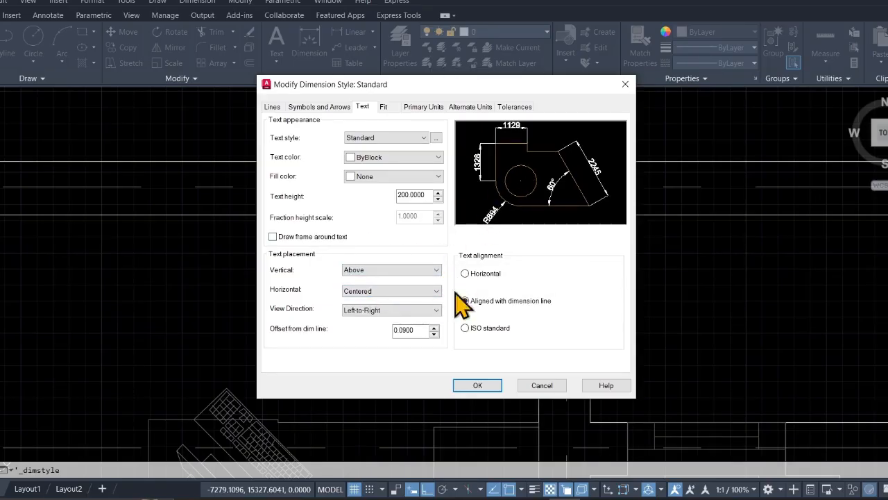
- Set the text offset from the dimension line to 1, apply the changes and make the Standard dimension style current
{"action": "left_click", "coordinate": [472, 386]}
{"action": "left_click_drag", "start_coordinate": [414, 331], "coordinate": [351, 320]}
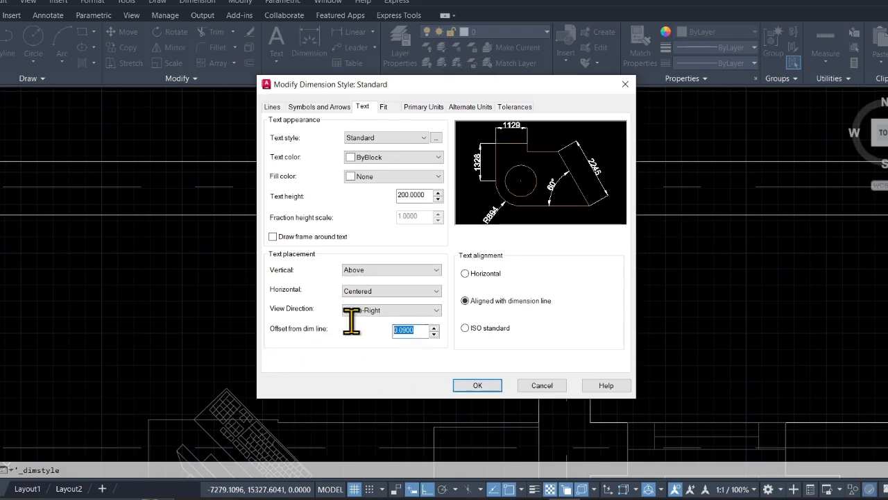
{"action": "type", "text": "1"}
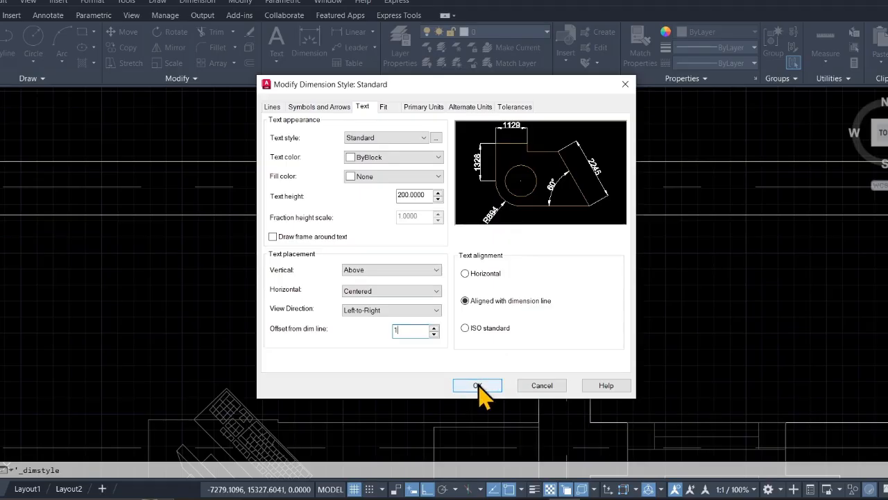
{"action": "left_click", "coordinate": [478, 386]}
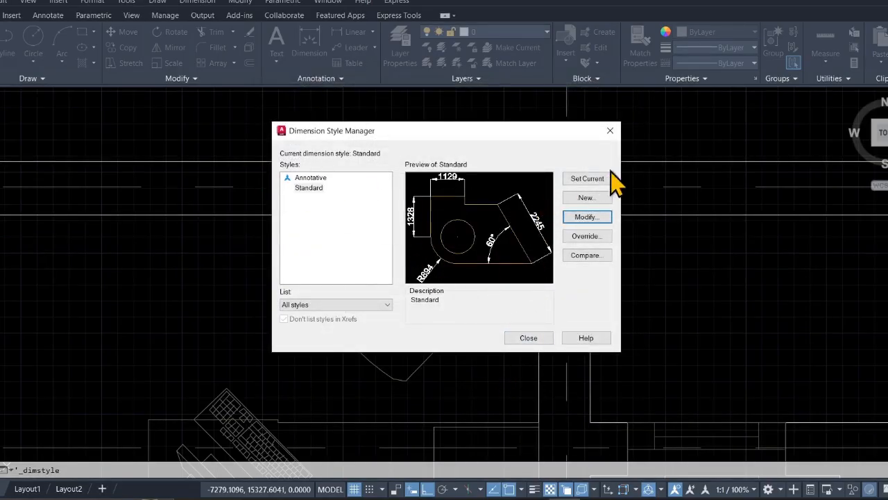
{"action": "left_click", "coordinate": [577, 178]}
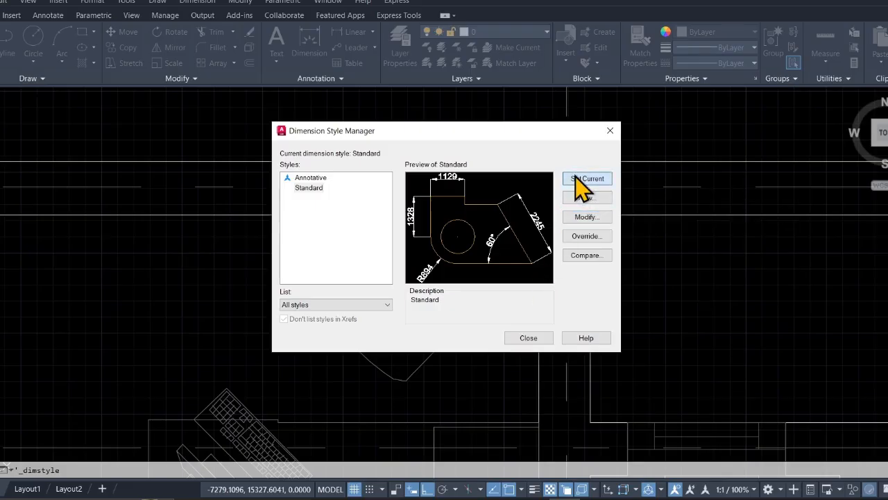
{"action": "left_click", "coordinate": [529, 347]}
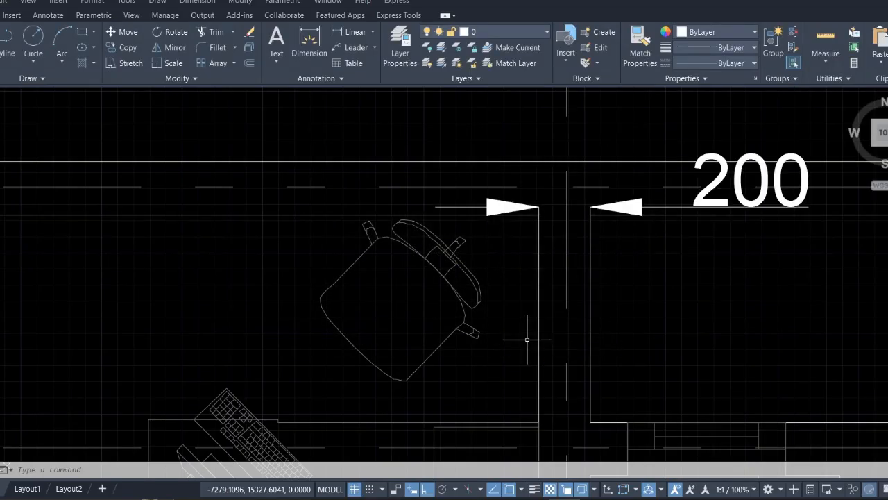
- Check the restyled wall dimension on grid line 2 against the surrounding plan and delete it
{"action": "scroll", "coordinate": [524, 312], "scroll_direction": "down", "scroll_amount": 4}
{"action": "scroll", "coordinate": [607, 244], "scroll_direction": "down", "scroll_amount": 4}
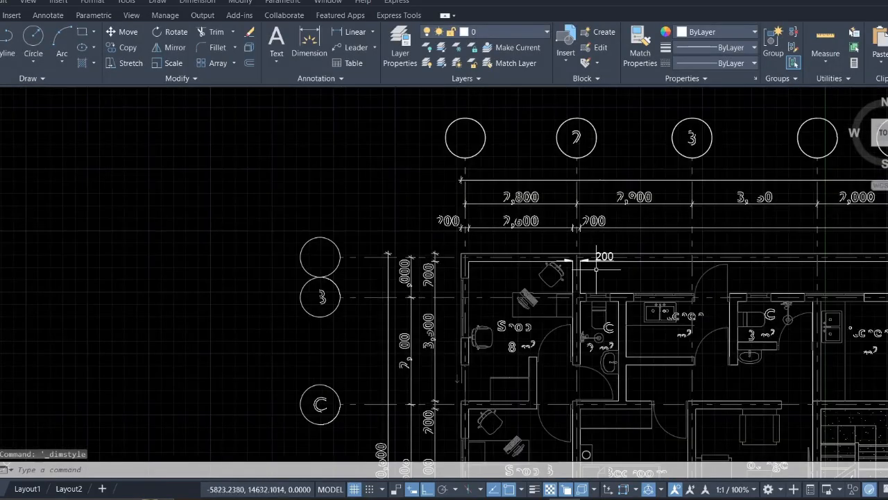
{"action": "scroll", "coordinate": [593, 251], "scroll_direction": "up", "scroll_amount": 5}
{"action": "scroll", "coordinate": [613, 221], "scroll_direction": "up", "scroll_amount": 4}
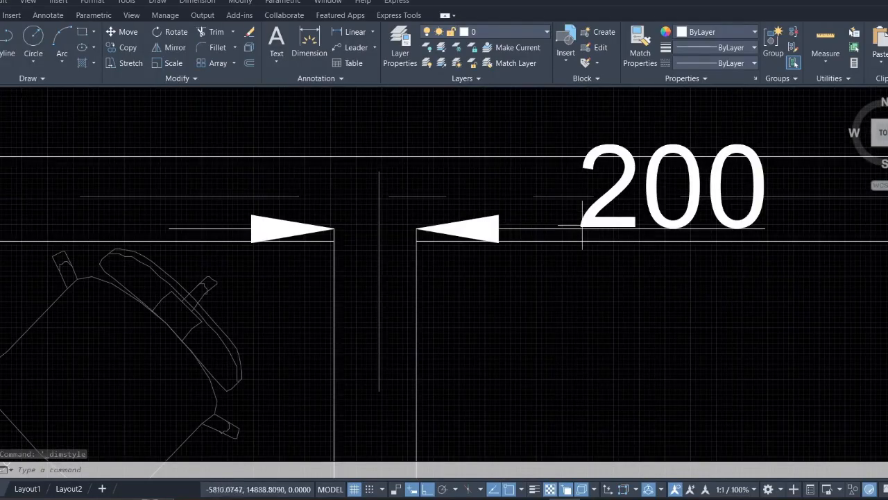
{"action": "scroll", "coordinate": [581, 229], "scroll_direction": "down", "scroll_amount": 6}
{"action": "scroll", "coordinate": [581, 229], "scroll_direction": "up", "scroll_amount": 7}
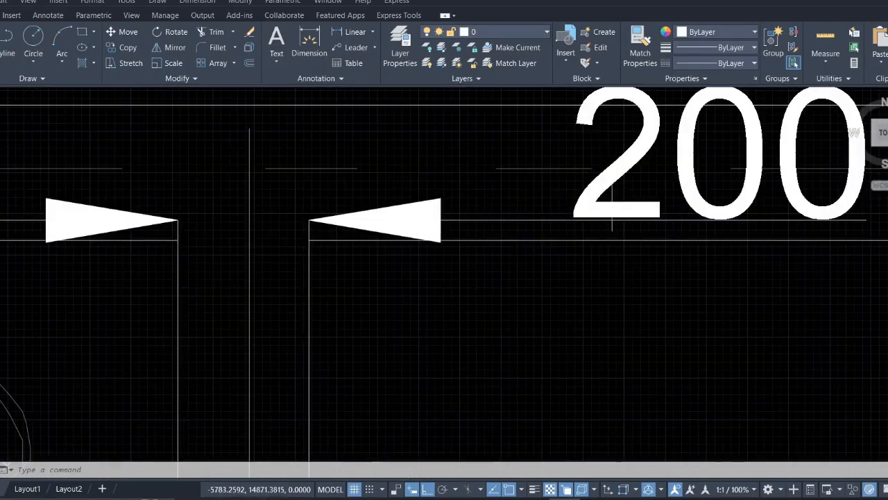
{"action": "left_click", "coordinate": [622, 184]}
{"action": "left_click", "coordinate": [609, 161]}
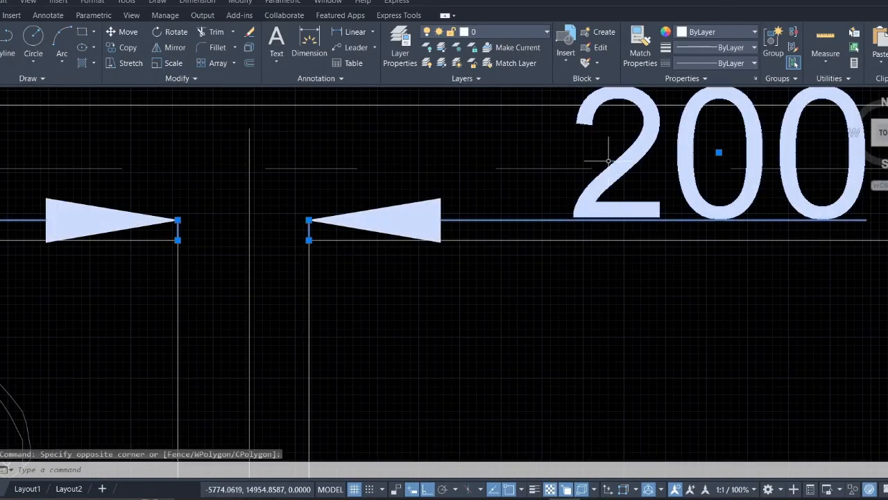
{"action": "key", "text": "Delete"}
- Create a new layer named Grid
{"action": "scroll", "coordinate": [593, 184], "scroll_direction": "down", "scroll_amount": 7}
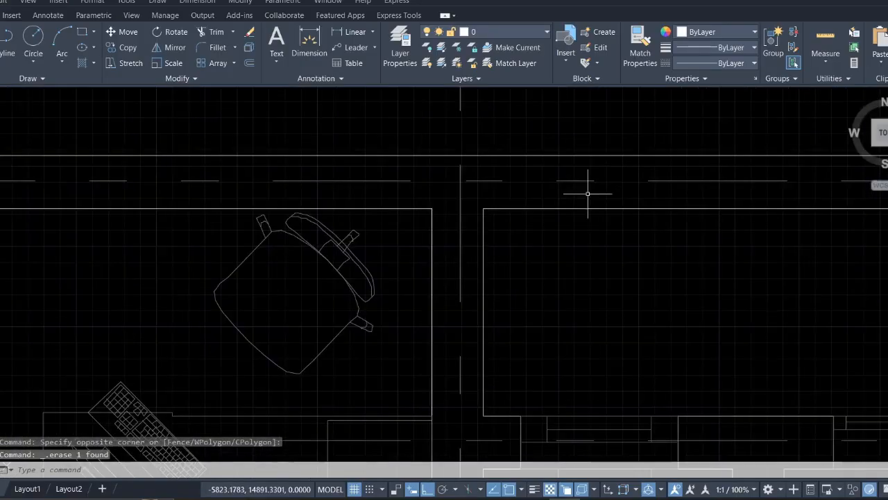
{"action": "scroll", "coordinate": [449, 310], "scroll_direction": "down", "scroll_amount": 6}
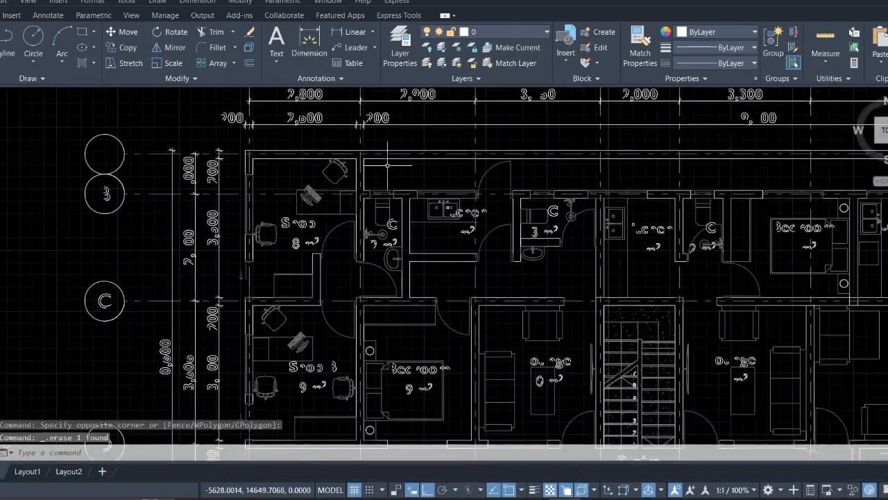
{"action": "mouse_move", "coordinate": [400, 174]}
{"action": "middle_mouse_down"}
{"action": "mouse_move", "coordinate": [383, 190]}
{"action": "mouse_move", "coordinate": [353, 198]}
{"action": "middle_mouse_up"}
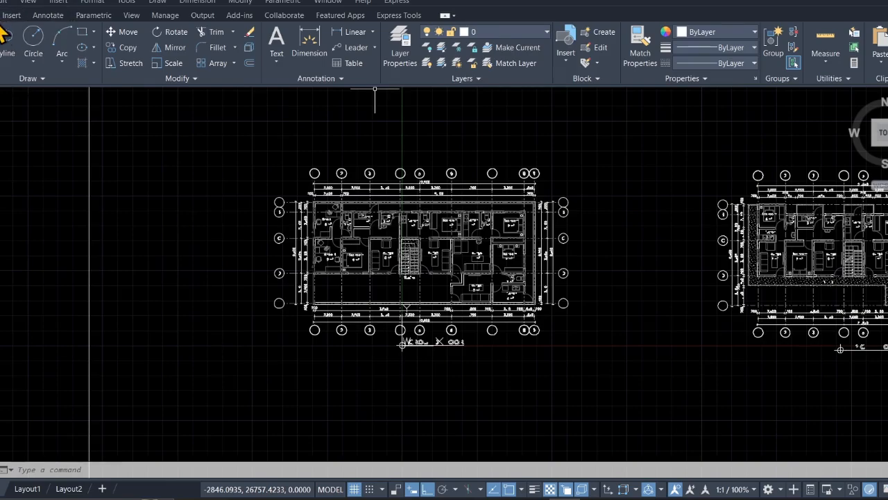
{"action": "left_click", "coordinate": [406, 42]}
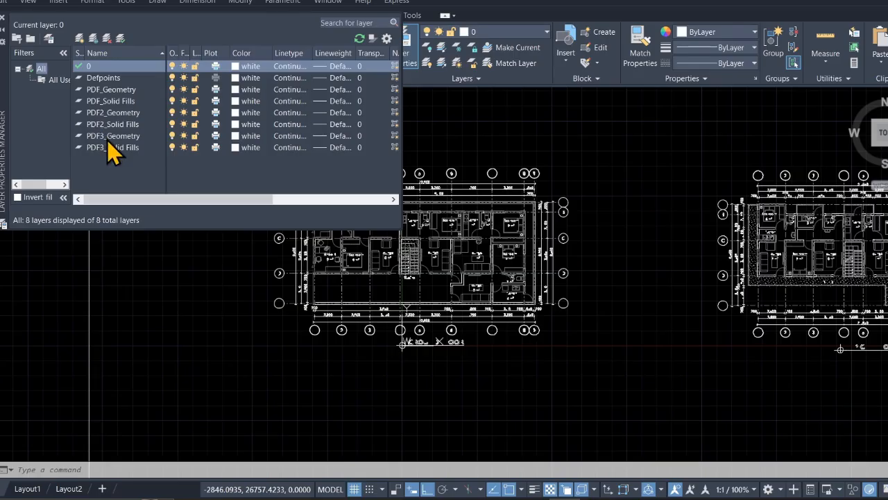
{"action": "left_click", "coordinate": [80, 38]}
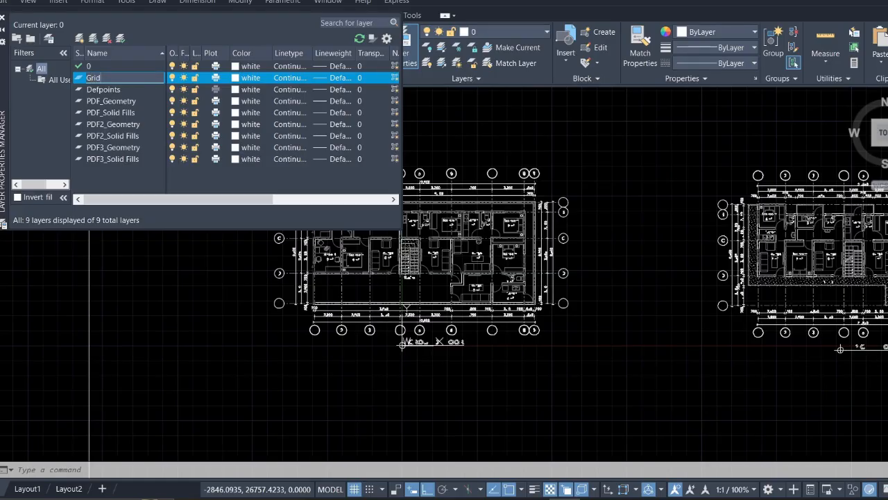
{"action": "left_click", "coordinate": [78, 76]}
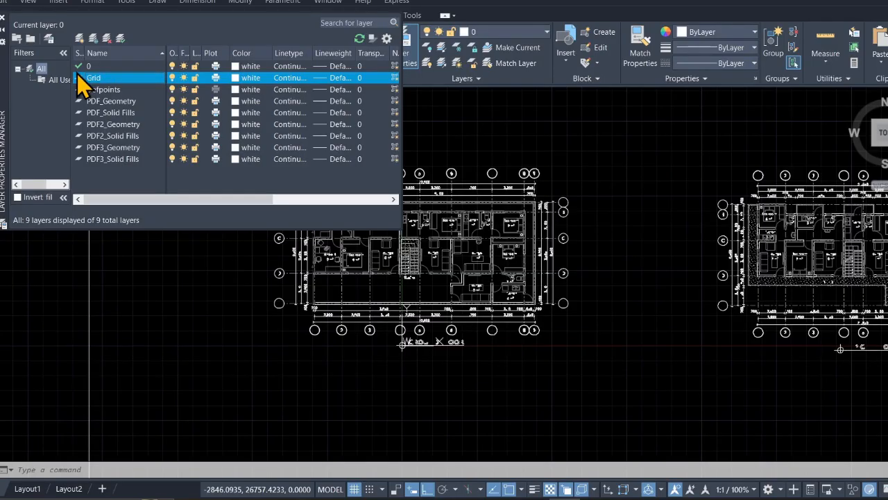
- Set the Grid layer's colour to index 51, a light yellow
{"action": "left_click", "coordinate": [236, 79]}
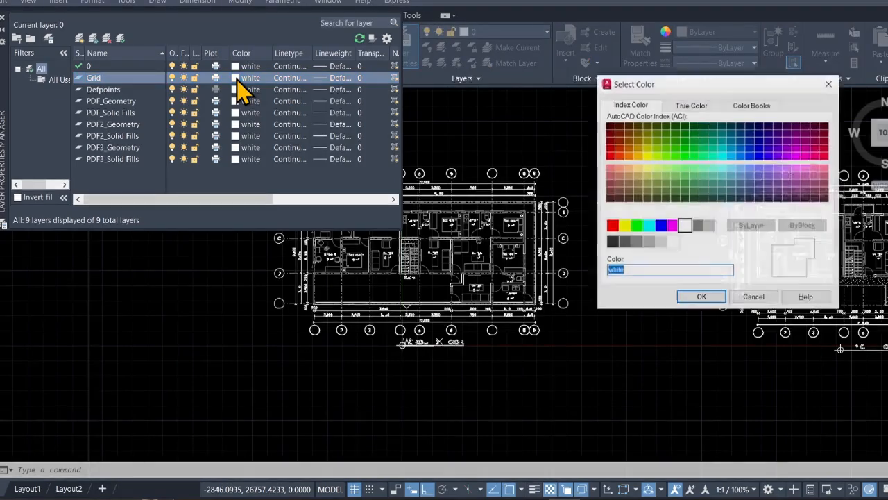
{"action": "left_click", "coordinate": [644, 171]}
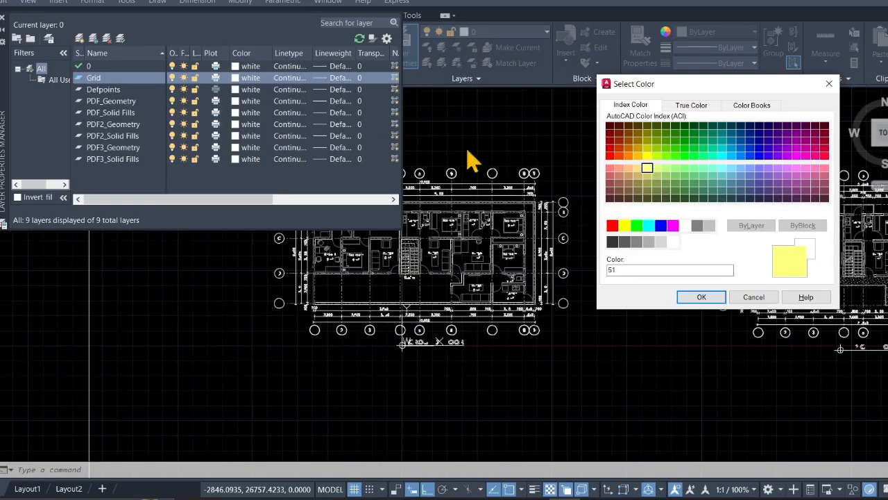
{"action": "left_click", "coordinate": [706, 297]}
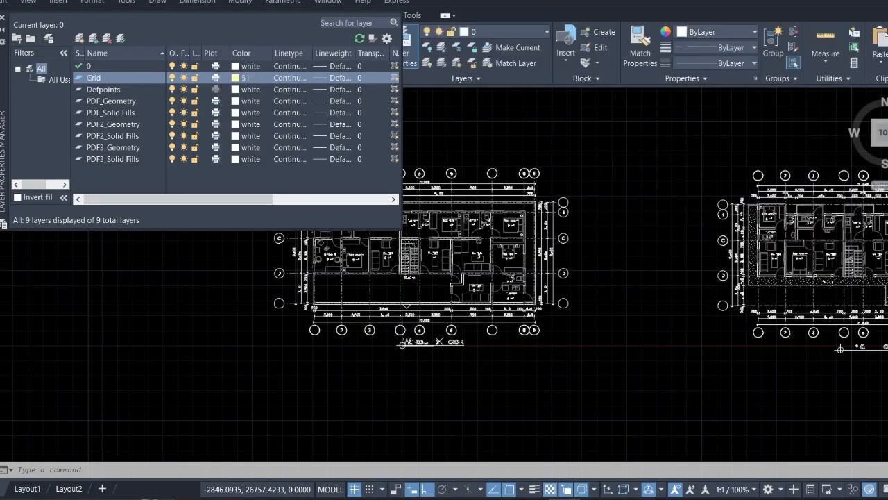
- Set the Grid layer's lineweight to 0.09 mm, leaving its linetype as Continuous
{"action": "left_click", "coordinate": [291, 77]}
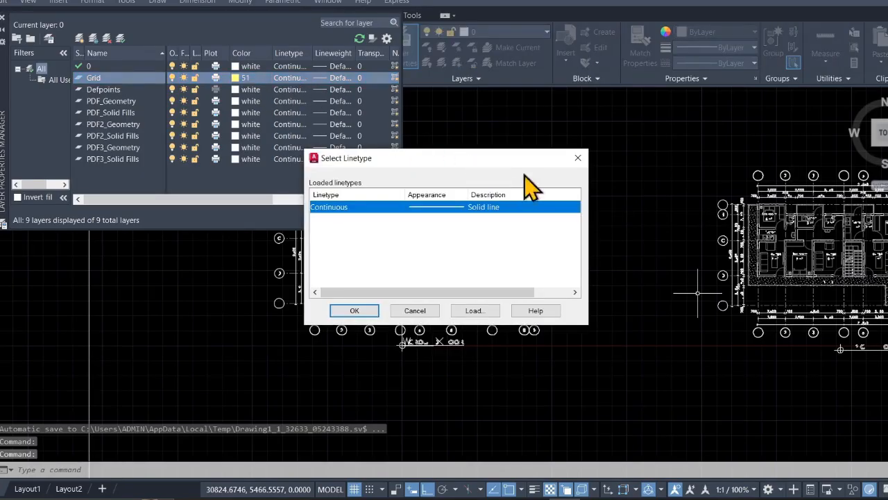
{"action": "left_click", "coordinate": [579, 159]}
{"action": "left_click", "coordinate": [347, 79]}
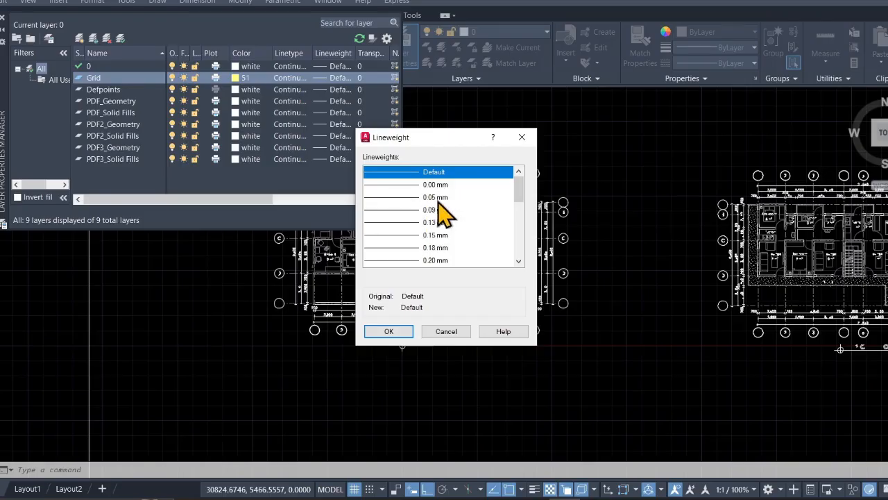
{"action": "left_click", "coordinate": [435, 210]}
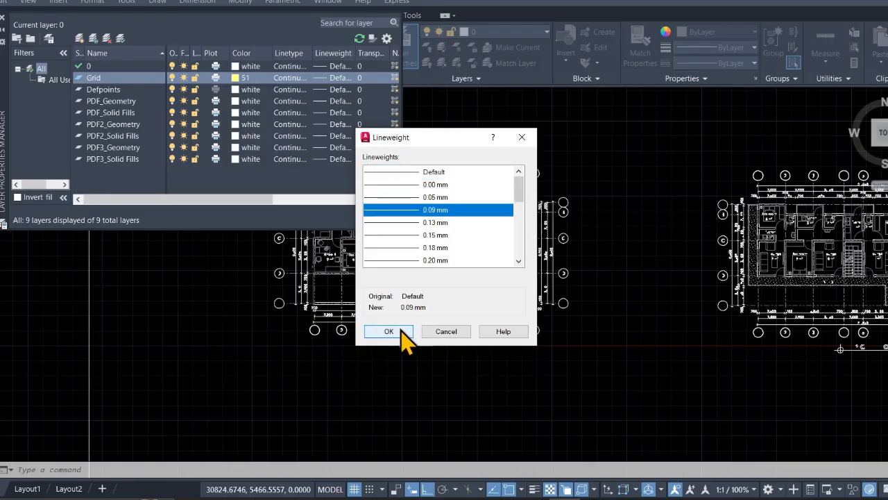
{"action": "left_click", "coordinate": [403, 333]}
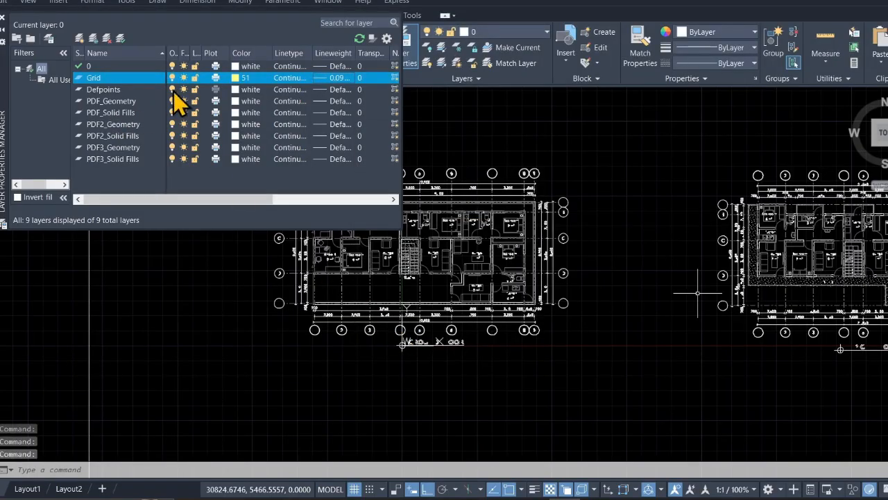
- Create a new layer named Column and set its colour to green
{"action": "left_click", "coordinate": [81, 38]}
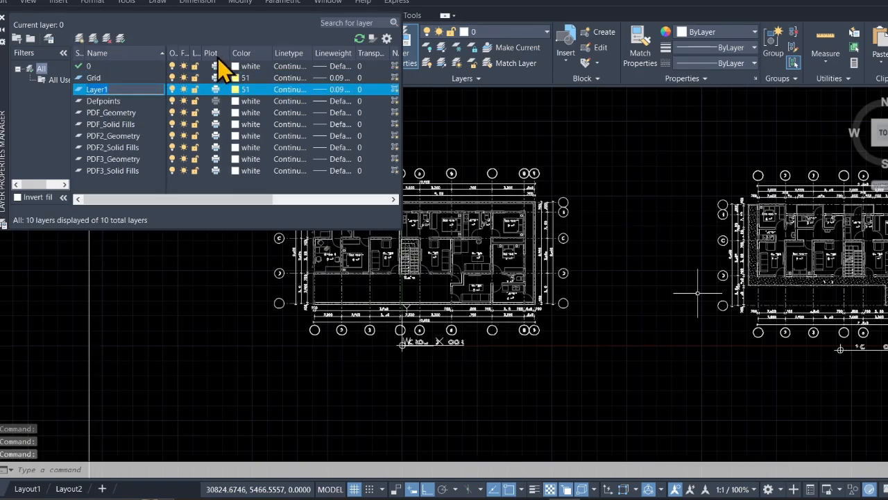
{"action": "type", "text": "Column"}
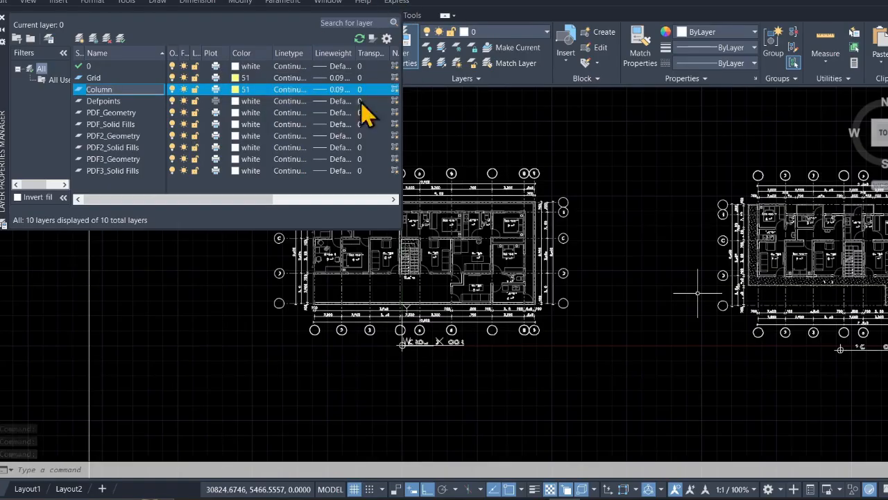
{"action": "left_click", "coordinate": [234, 90]}
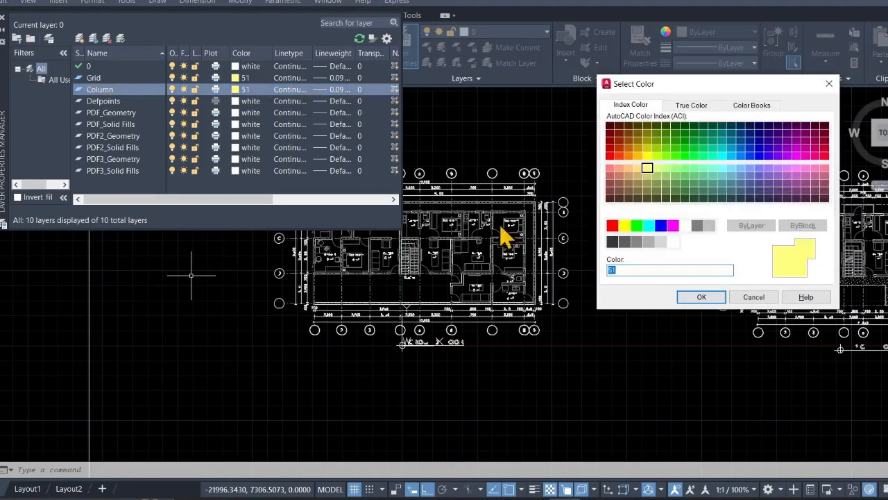
{"action": "left_click", "coordinate": [636, 226]}
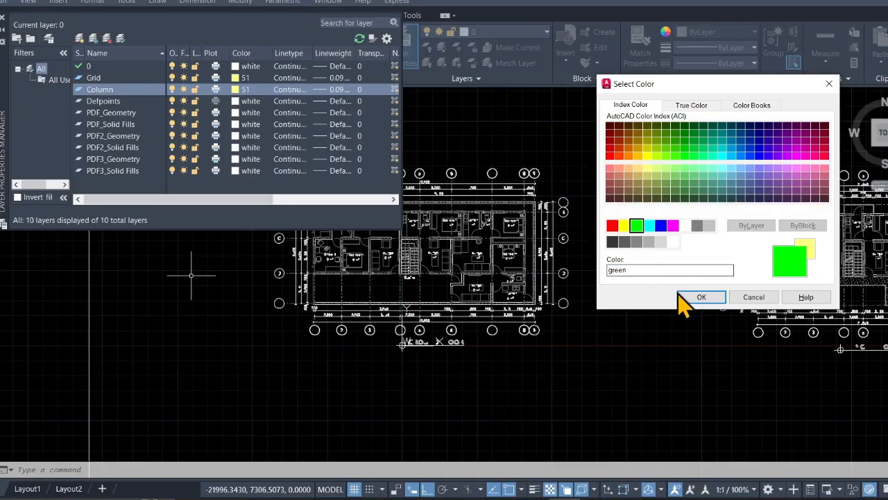
{"action": "left_click", "coordinate": [700, 299]}
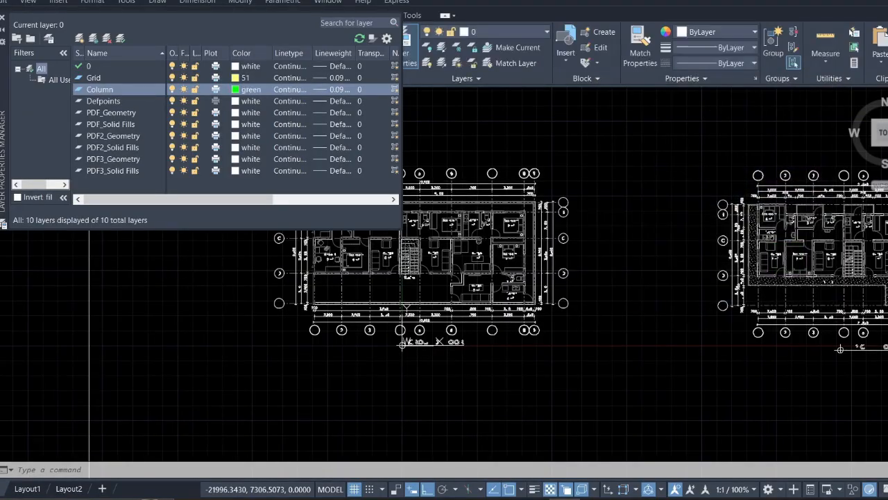
- Set the Column layer's lineweight to 0.40 mm
{"action": "left_click", "coordinate": [335, 91]}
{"action": "scroll", "coordinate": [423, 257], "scroll_direction": "down", "scroll_amount": 2}
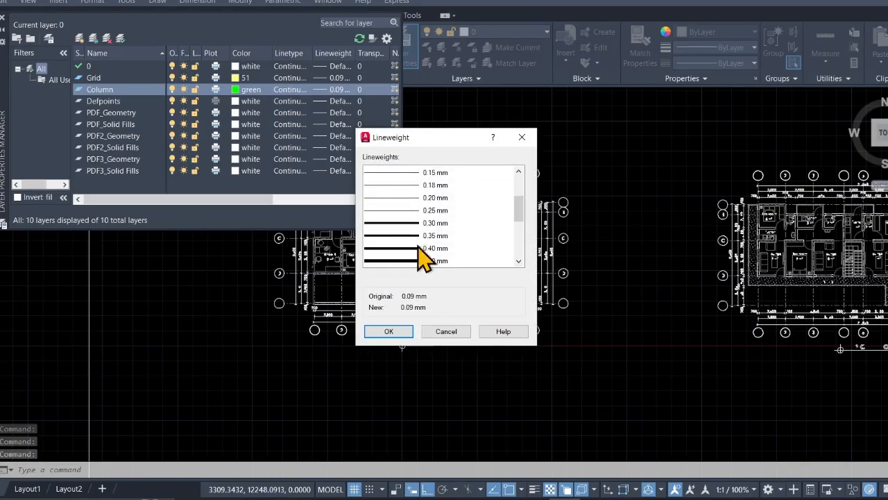
{"action": "scroll", "coordinate": [422, 255], "scroll_direction": "down", "scroll_amount": 1}
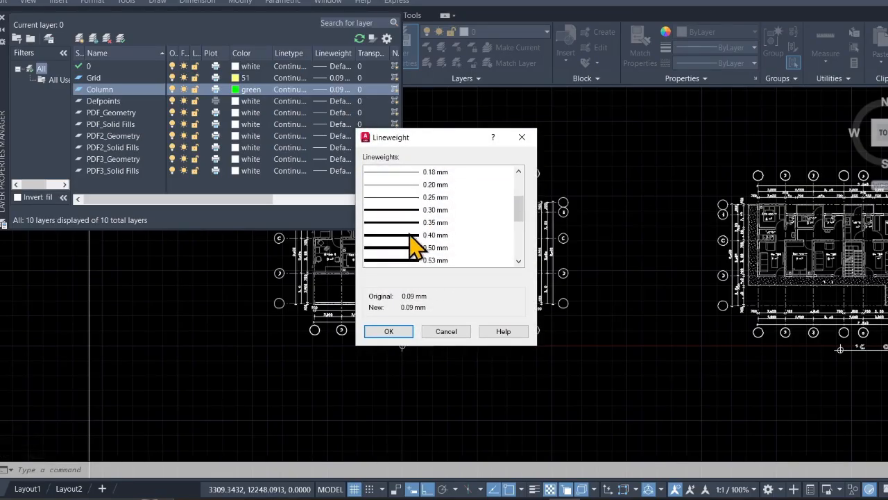
{"action": "left_click", "coordinate": [409, 235]}
{"action": "left_click", "coordinate": [390, 332]}
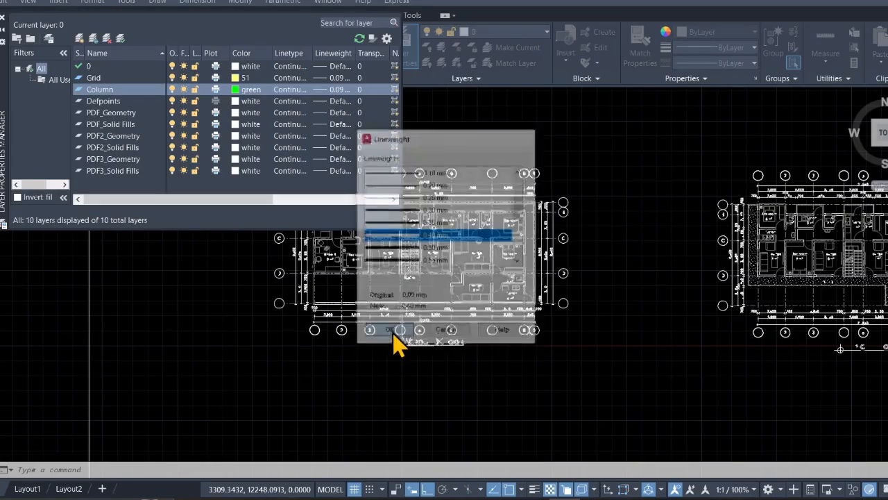
- Create a new layer named Dim and set its colour to magenta
{"action": "left_click", "coordinate": [79, 39]}
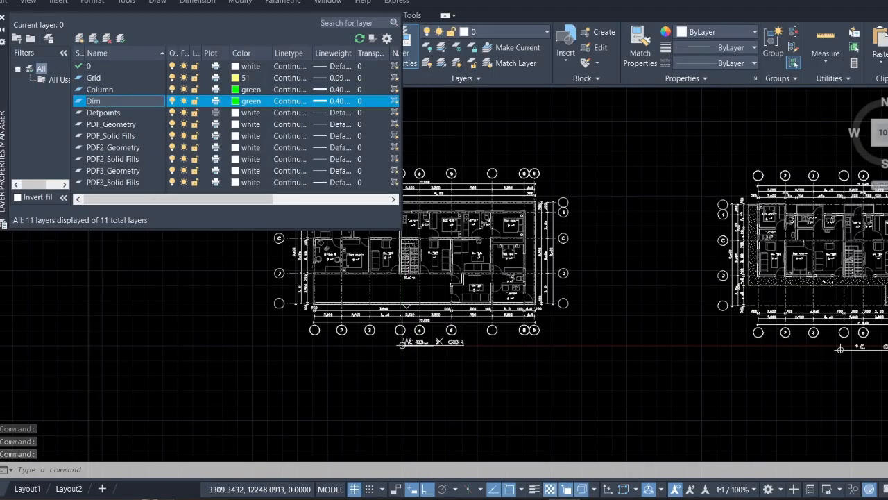
{"action": "left_click", "coordinate": [237, 101]}
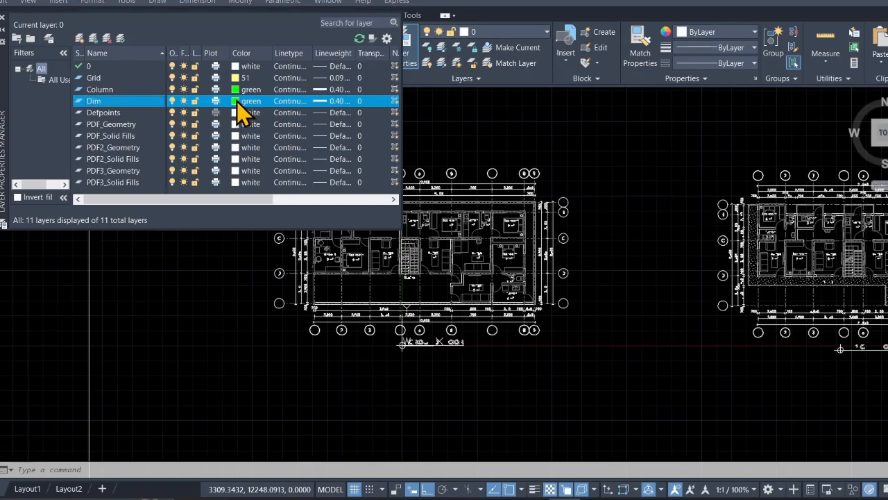
{"action": "left_click", "coordinate": [648, 226]}
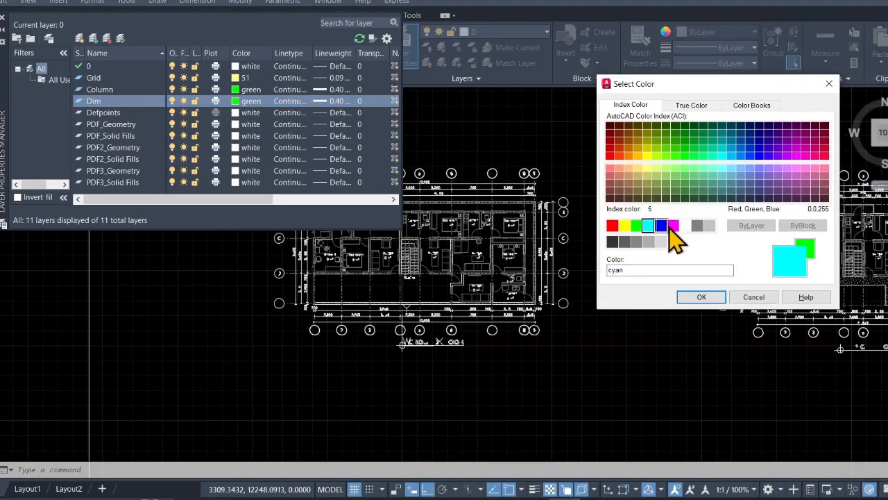
{"action": "left_click", "coordinate": [672, 227]}
{"action": "left_click", "coordinate": [699, 297]}
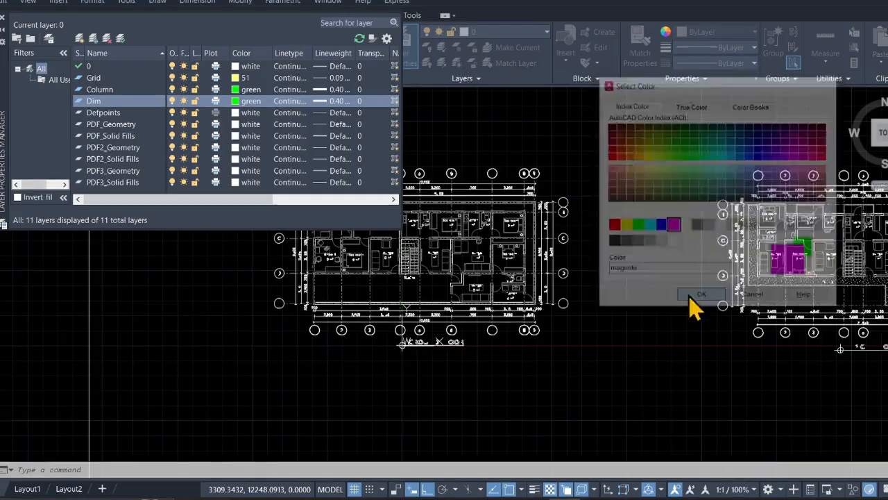
- Set the Dim layer's lineweight to 0.20 mm
{"action": "left_click", "coordinate": [334, 103]}
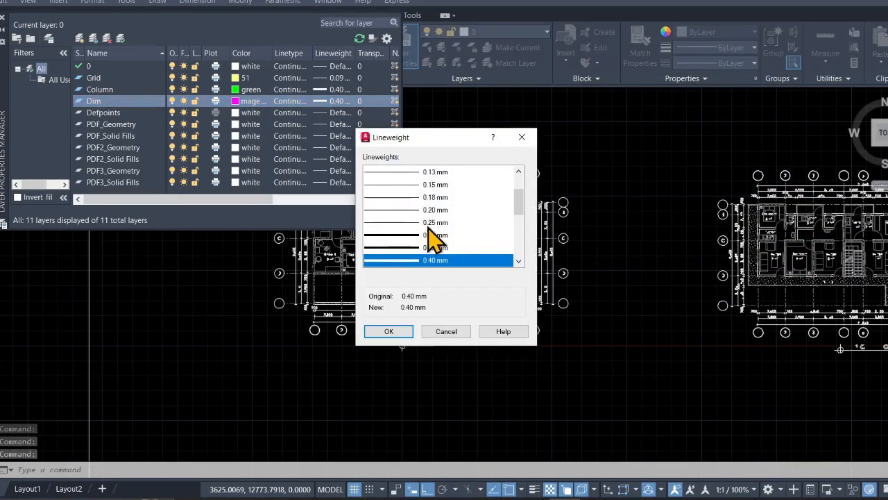
{"action": "left_click", "coordinate": [425, 210]}
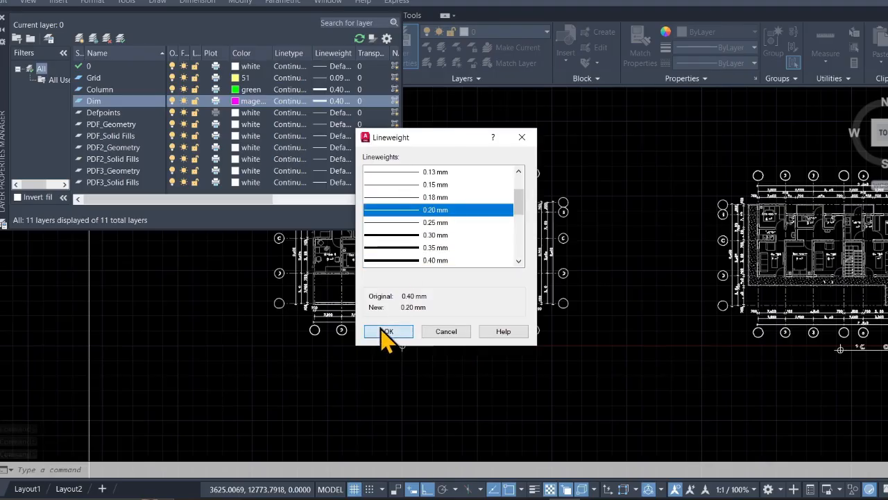
{"action": "left_click", "coordinate": [384, 332]}
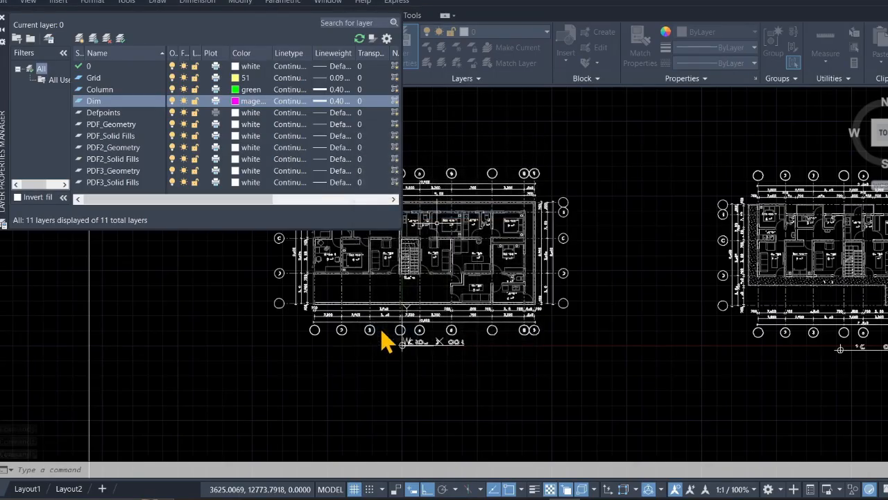
- Create a new layer named Text with the colour cyan and close the layer manager
{"action": "left_click", "coordinate": [80, 38]}
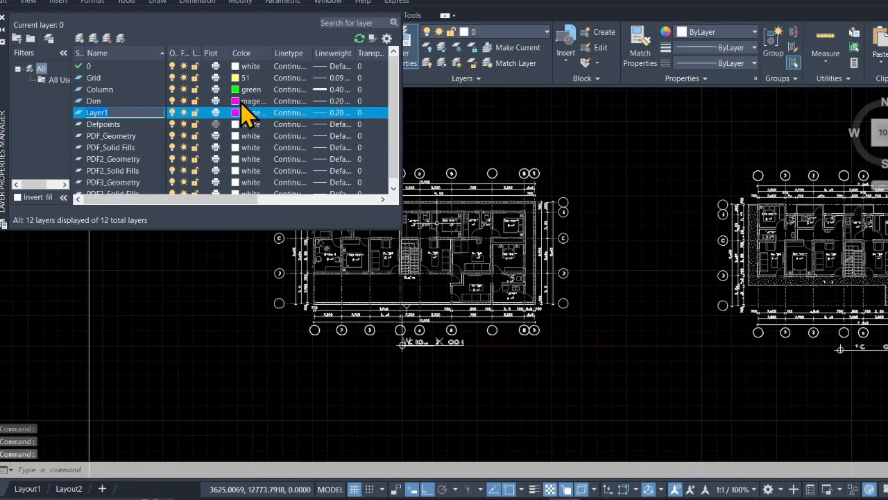
{"action": "type", "text": "Text"}
{"action": "key", "text": "Return"}
{"action": "left_click", "coordinate": [235, 112]}
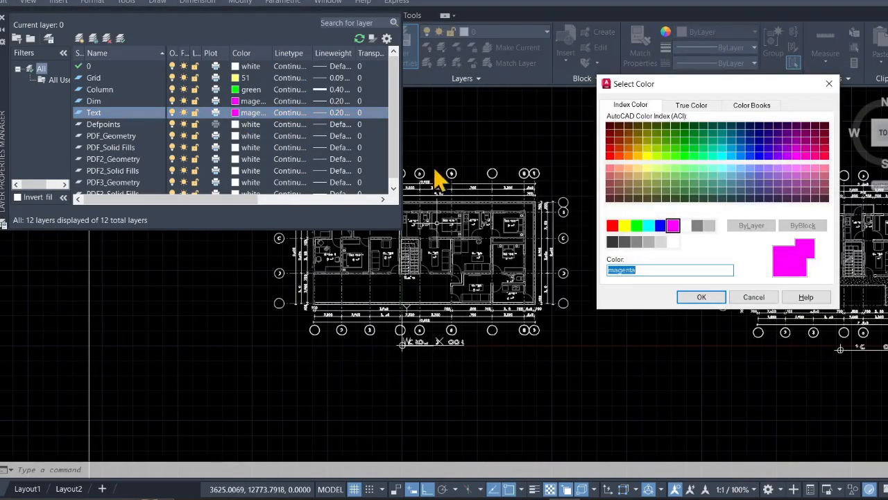
{"action": "left_click", "coordinate": [649, 226]}
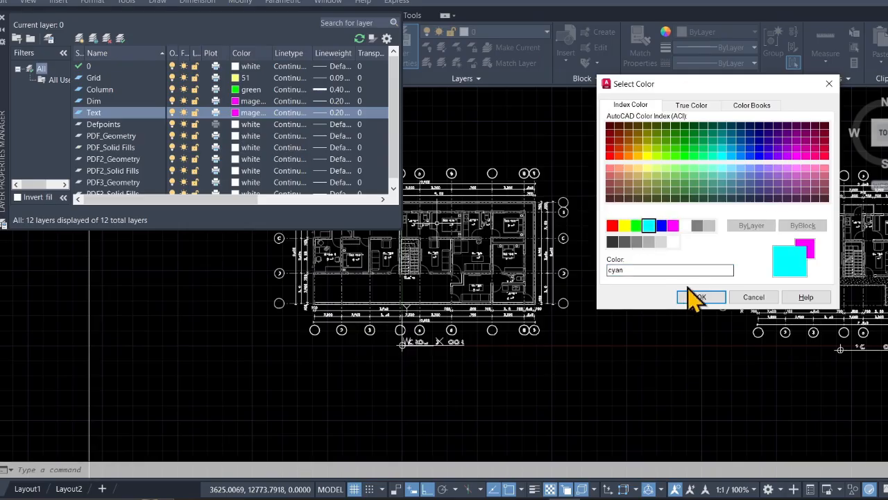
{"action": "left_click", "coordinate": [701, 299]}
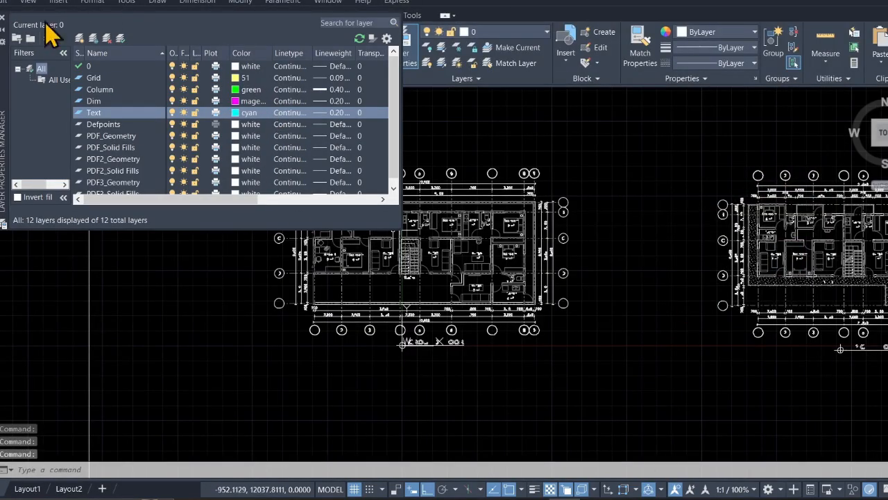
{"action": "left_click", "coordinate": [3, 21]}
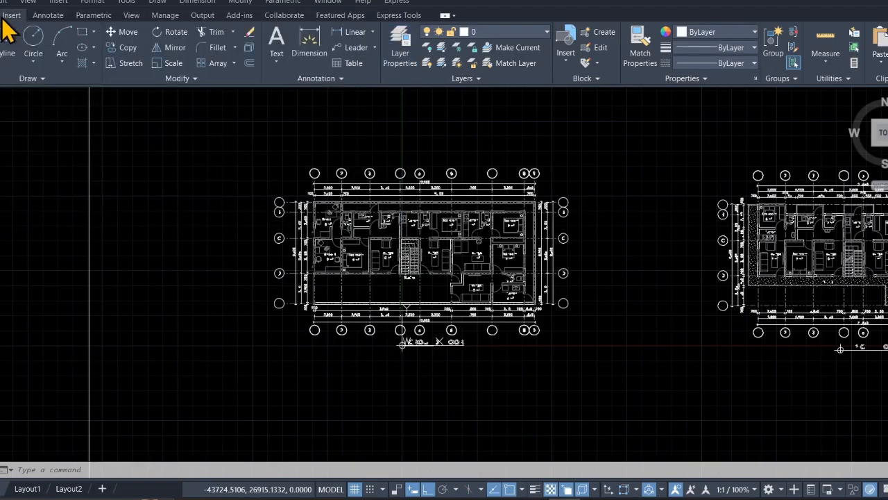
- Erase the furniture and the room label inside the lounge just left of the stairs in the first floor plan
{"action": "scroll", "coordinate": [331, 202], "scroll_direction": "up", "scroll_amount": 8}
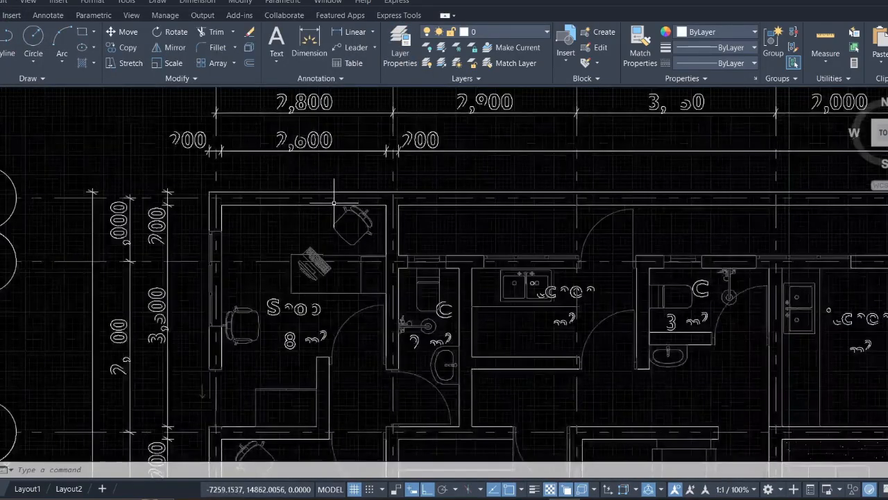
{"action": "scroll", "coordinate": [337, 206], "scroll_direction": "down", "scroll_amount": 5}
{"action": "scroll", "coordinate": [398, 213], "scroll_direction": "down", "scroll_amount": 2}
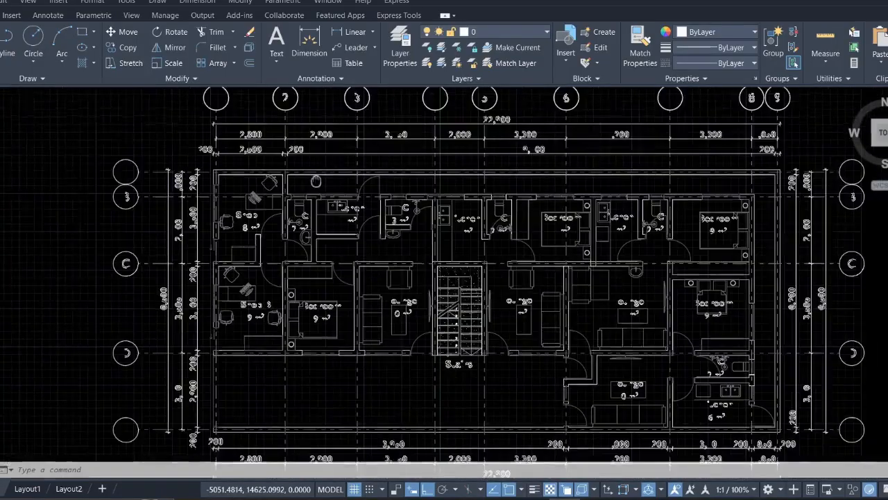
{"action": "scroll", "coordinate": [389, 218], "scroll_direction": "up", "scroll_amount": 2}
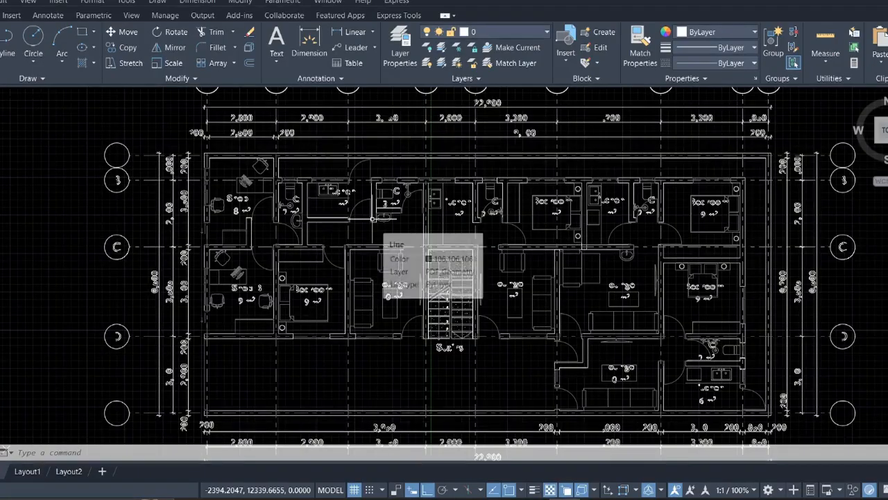
{"action": "scroll", "coordinate": [372, 218], "scroll_direction": "up", "scroll_amount": 2}
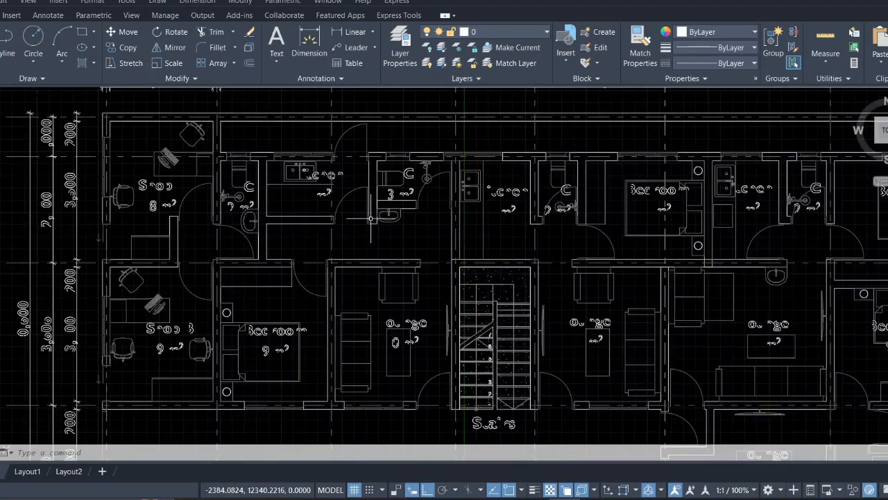
{"action": "middle_click_drag", "start_coordinate": [369, 218], "coordinate": [369, 103]}
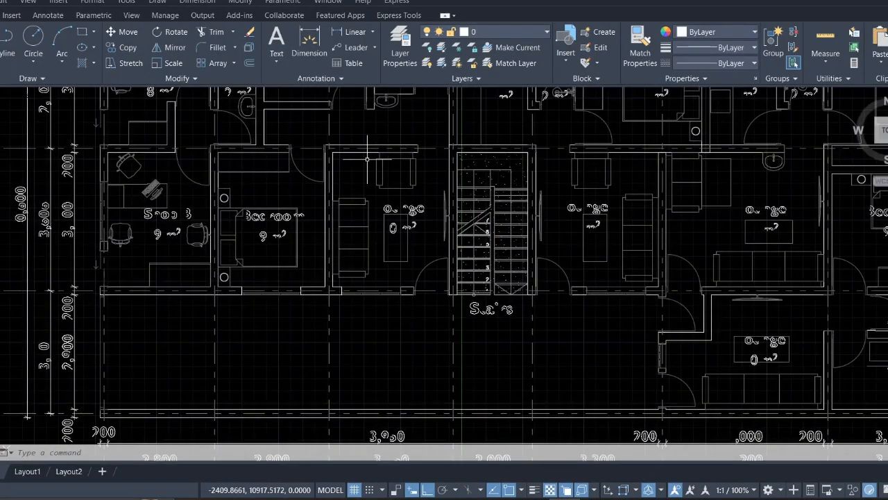
{"action": "scroll", "coordinate": [367, 160], "scroll_direction": "up", "scroll_amount": 2}
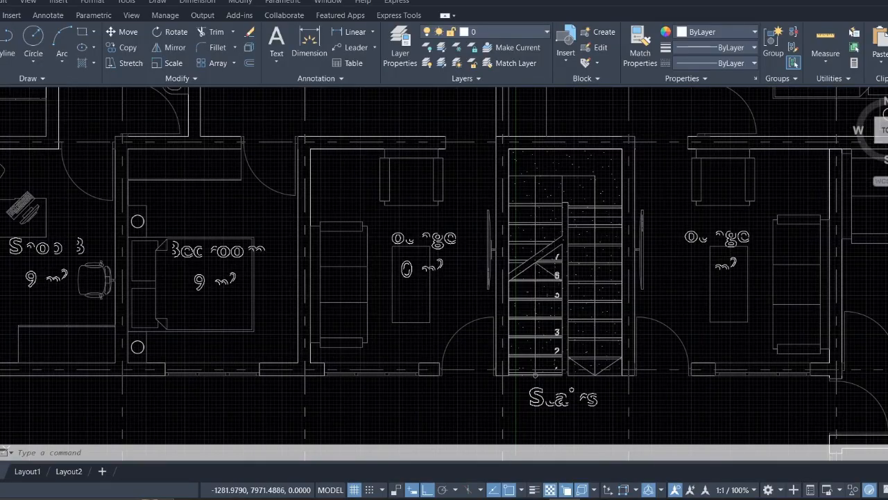
{"action": "left_click", "coordinate": [440, 357]}
{"action": "left_click", "coordinate": [341, 155]}
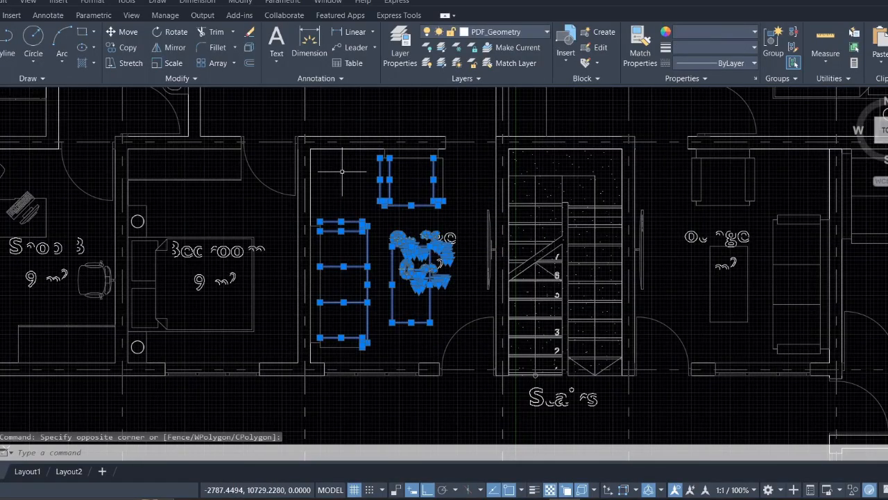
{"action": "key", "text": "Delete"}
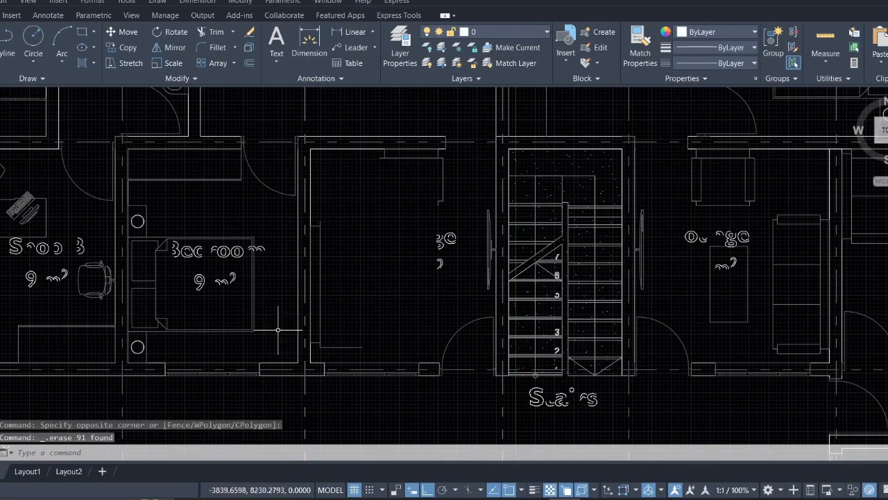
- Erase the bed, wardrobe, bedside furniture and room label in the bedroom left of the cleared lounge
{"action": "left_click", "coordinate": [272, 341]}
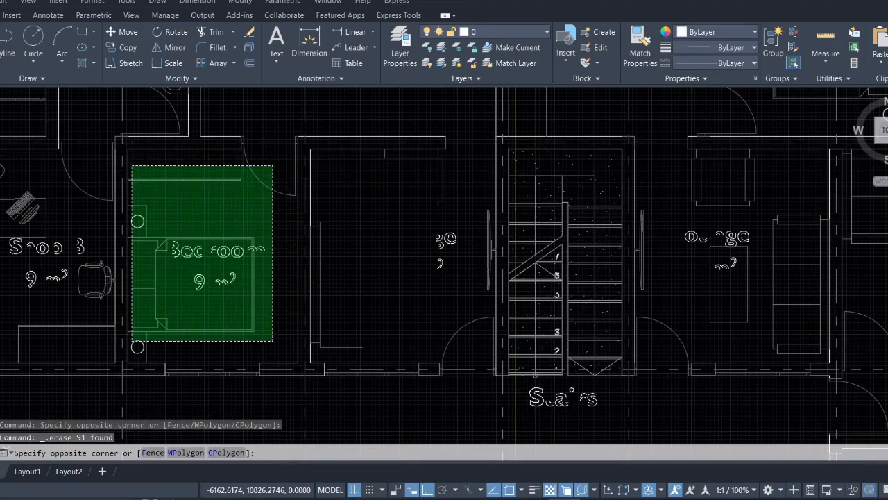
{"action": "left_click", "coordinate": [132, 166]}
{"action": "key", "text": "Delete"}
- Select the furniture, door swing and room label in the 9 m² shop room left of the cleared bedroom
{"action": "scroll", "coordinate": [155, 208], "scroll_direction": "down", "scroll_amount": 4}
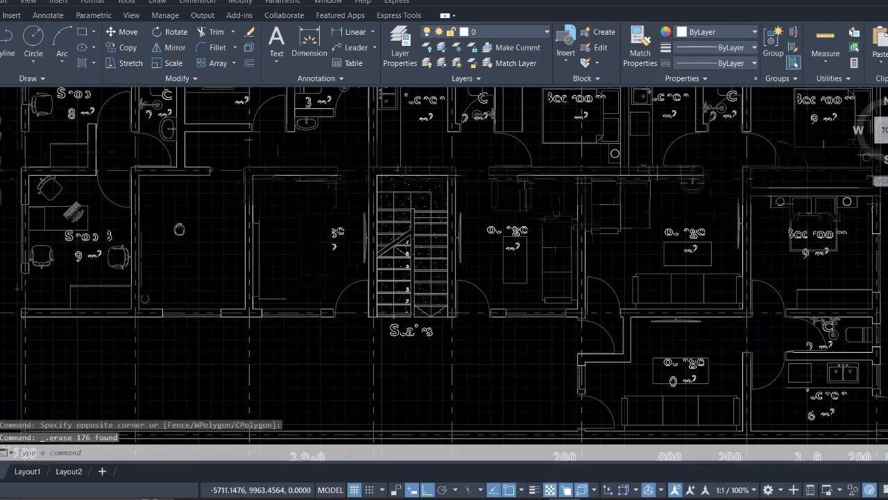
{"action": "scroll", "coordinate": [158, 437], "scroll_direction": "up", "scroll_amount": 2}
{"action": "scroll", "coordinate": [277, 301], "scroll_direction": "up", "scroll_amount": 2}
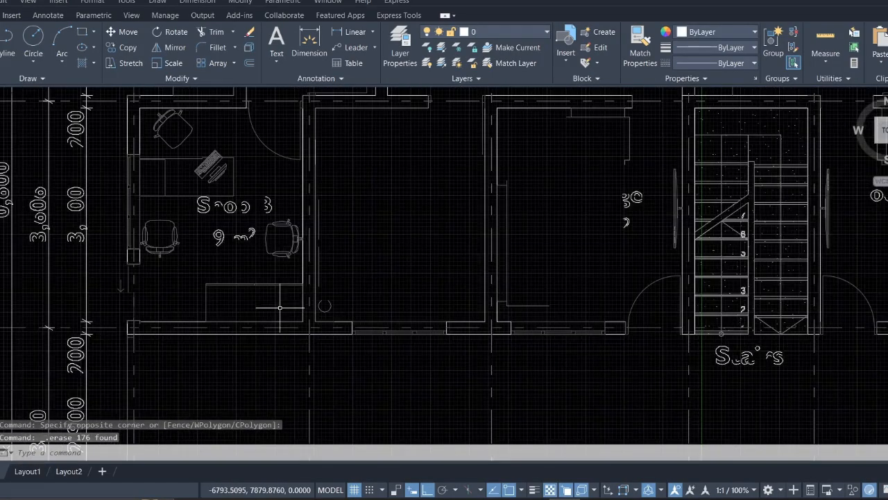
{"action": "left_click", "coordinate": [303, 314]}
{"action": "left_click", "coordinate": [155, 142]}
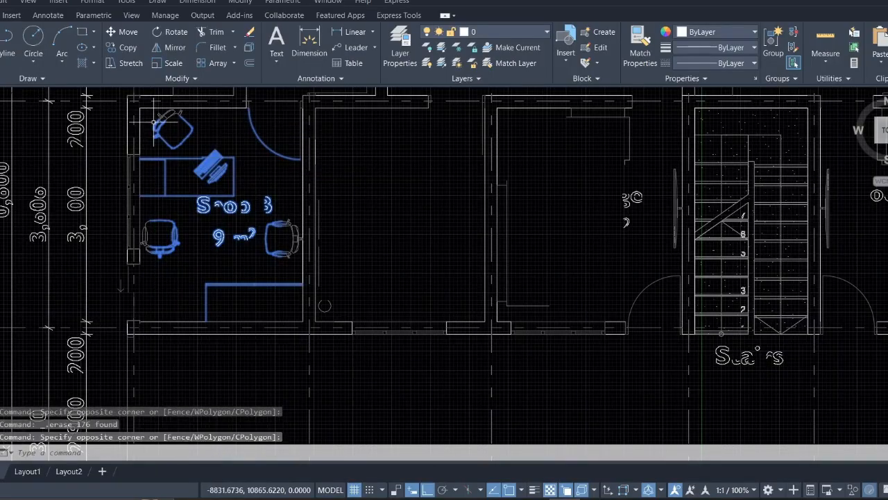
- Erase the selected furniture and label of the 9 m² shop, and the main furniture and label parts in the shop room above it
{"action": "key", "text": "Delete"}
{"action": "scroll", "coordinate": [381, 414], "scroll_direction": "down", "scroll_amount": 10}
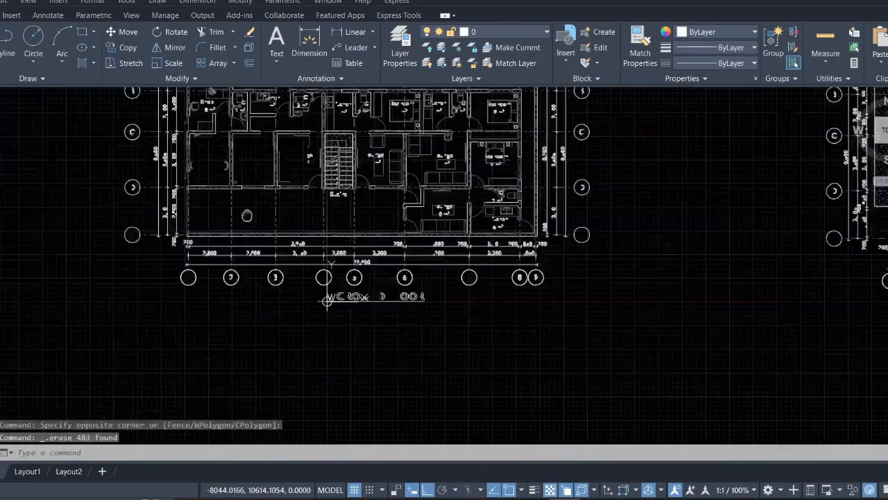
{"action": "scroll", "coordinate": [251, 221], "scroll_direction": "up", "scroll_amount": 6}
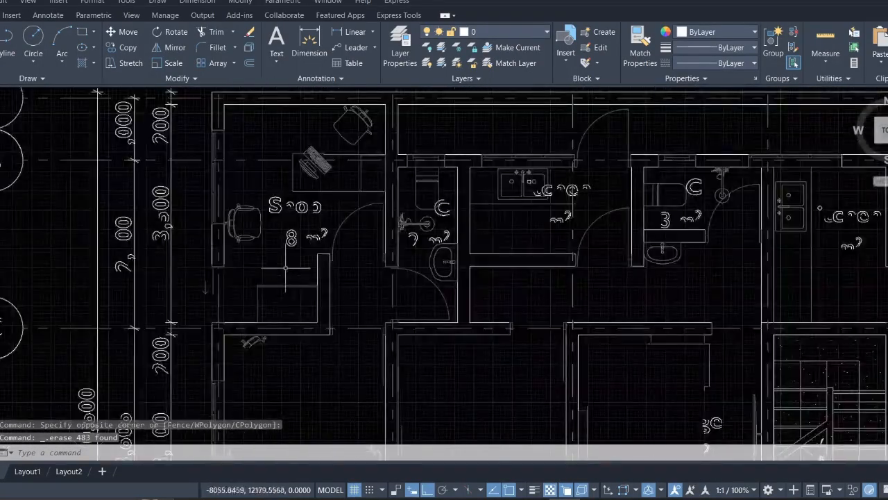
{"action": "left_click", "coordinate": [301, 306]}
{"action": "left_click", "coordinate": [232, 127]}
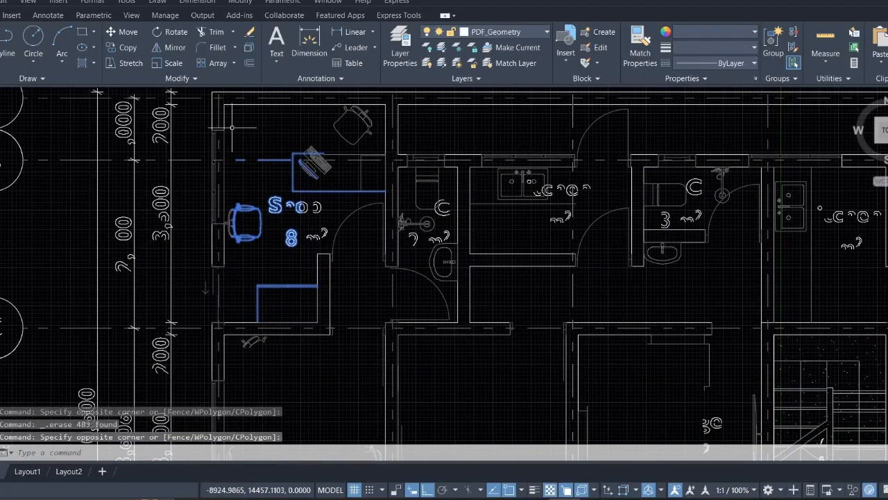
{"action": "key", "text": "Delete"}
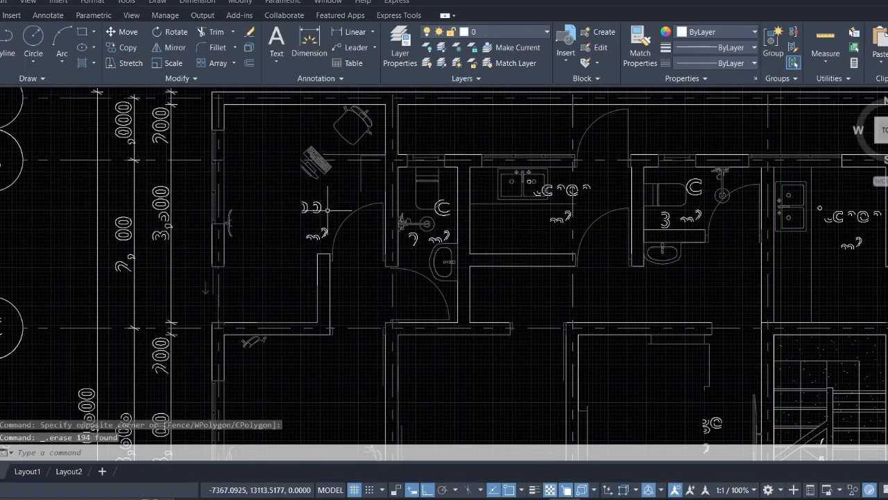
- Erase the door swing arc and the remaining desk and chair lines in the upper-left shop room
{"action": "left_click", "coordinate": [380, 281]}
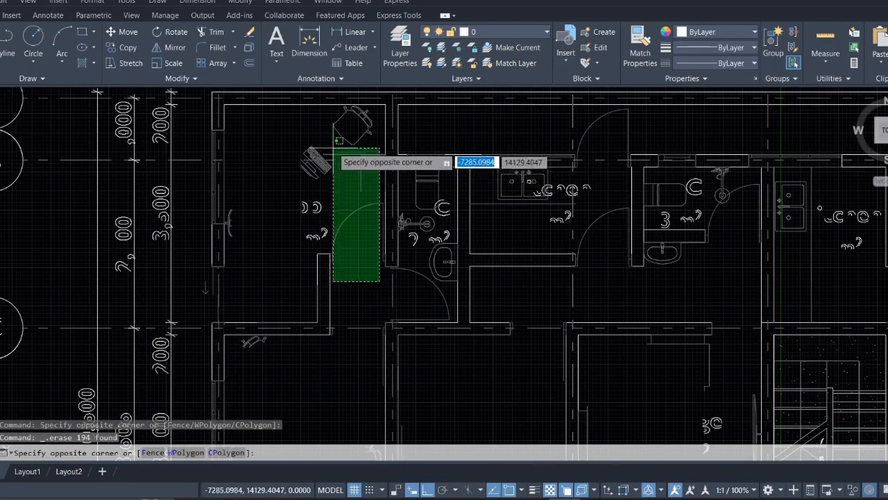
{"action": "left_click", "coordinate": [342, 136]}
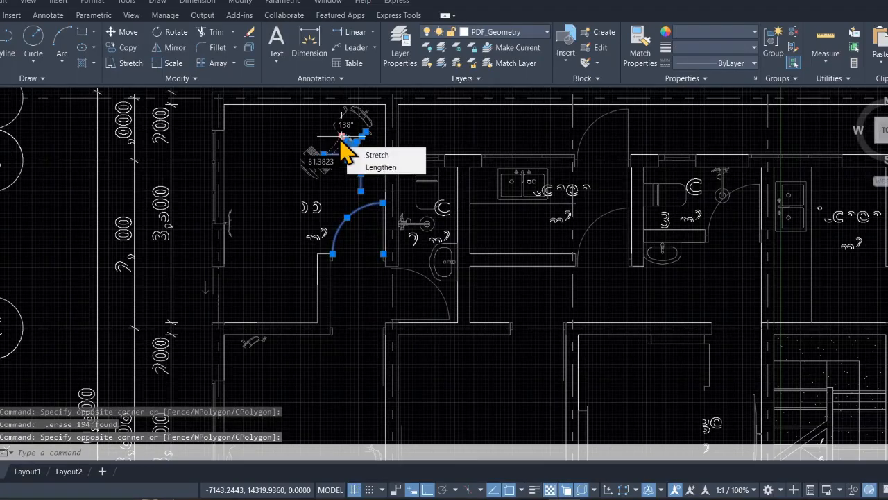
{"action": "key", "text": "Delete"}
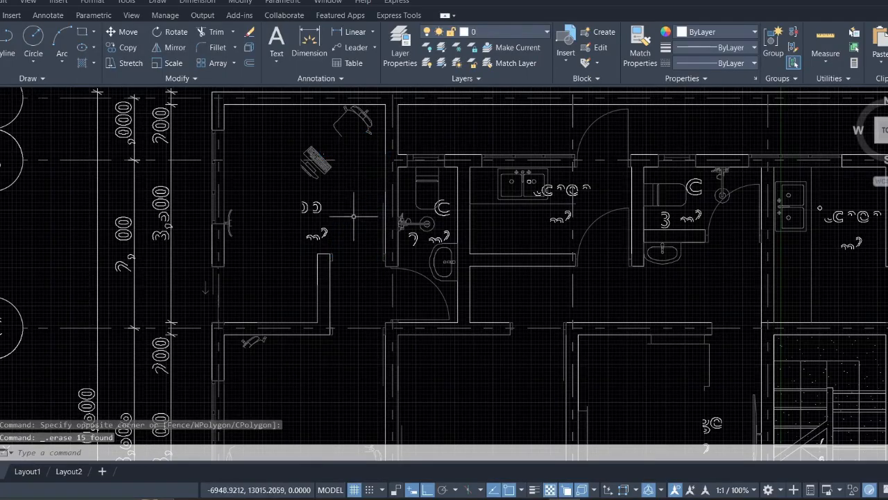
- Examine the floor plan's rooms, walls and grid lines, from the overall layout to the rooms around the stairs
{"action": "scroll", "coordinate": [30, 172], "scroll_direction": "down", "scroll_amount": 3}
{"action": "scroll", "coordinate": [320, 216], "scroll_direction": "down", "scroll_amount": 2}
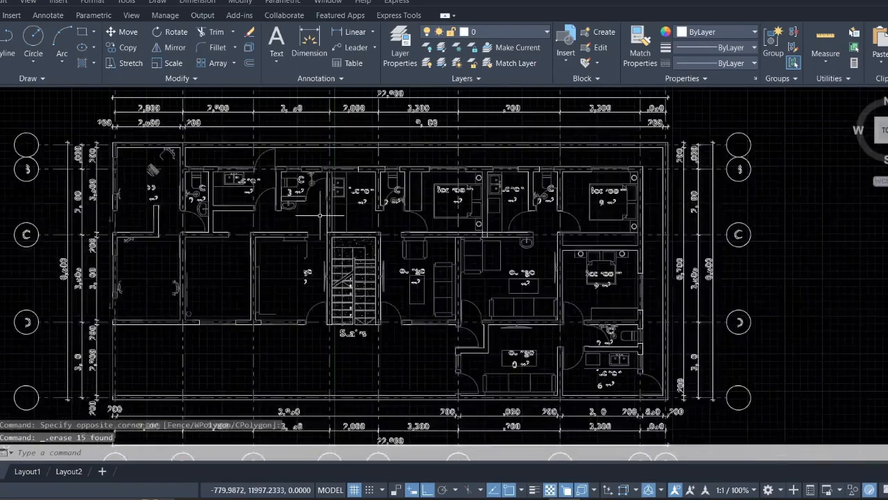
{"action": "scroll", "coordinate": [315, 200], "scroll_direction": "up", "scroll_amount": 2}
{"action": "scroll", "coordinate": [312, 201], "scroll_direction": "down", "scroll_amount": 2}
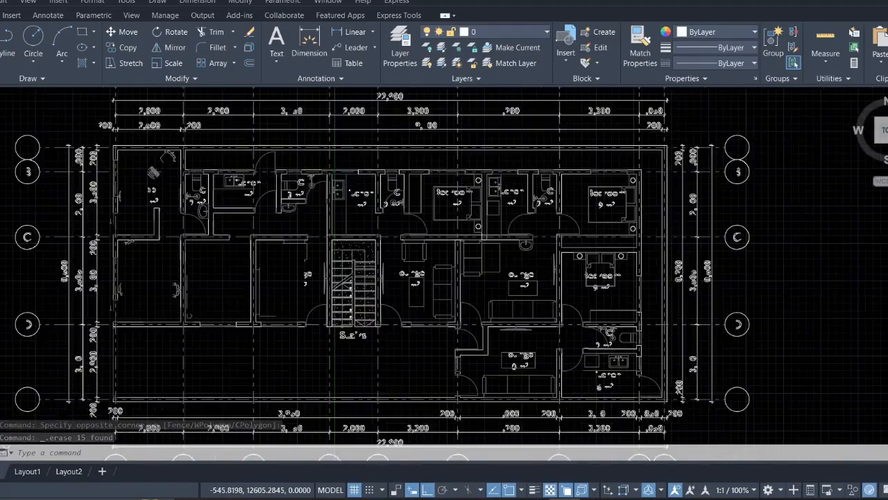
{"action": "scroll", "coordinate": [299, 206], "scroll_direction": "up", "scroll_amount": 3}
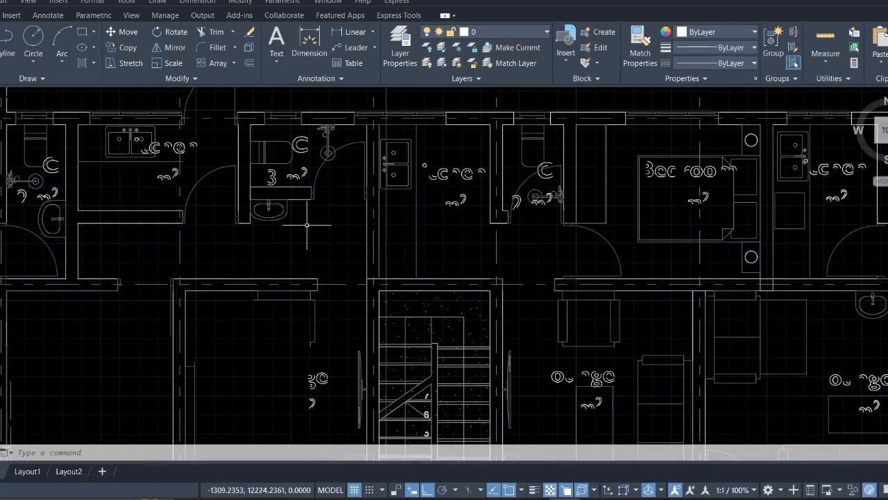
{"action": "scroll", "coordinate": [256, 227], "scroll_direction": "down", "scroll_amount": 4}
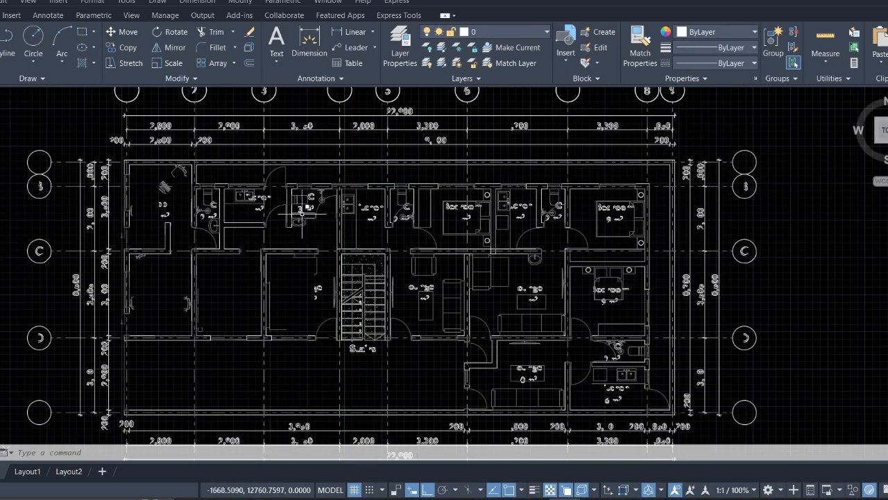
{"action": "scroll", "coordinate": [281, 221], "scroll_direction": "up", "scroll_amount": 5}
{"action": "scroll", "coordinate": [280, 218], "scroll_direction": "down", "scroll_amount": 3}
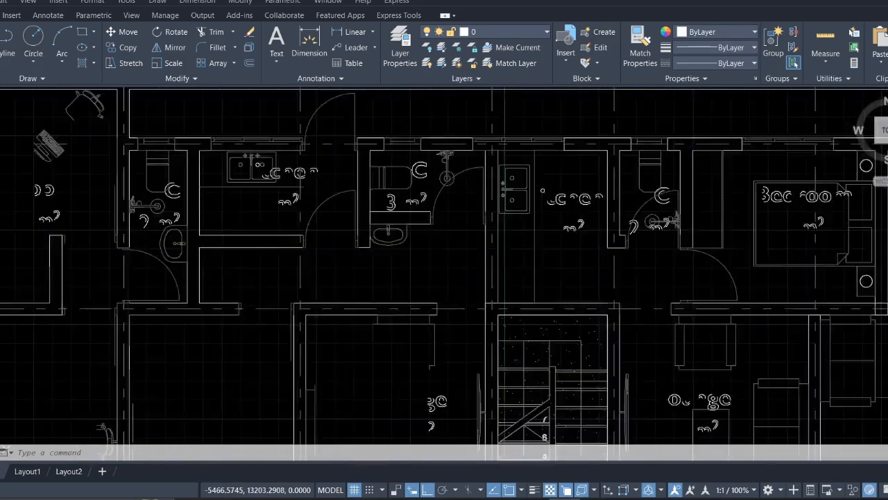
{"action": "scroll", "coordinate": [279, 217], "scroll_direction": "down", "scroll_amount": 4}
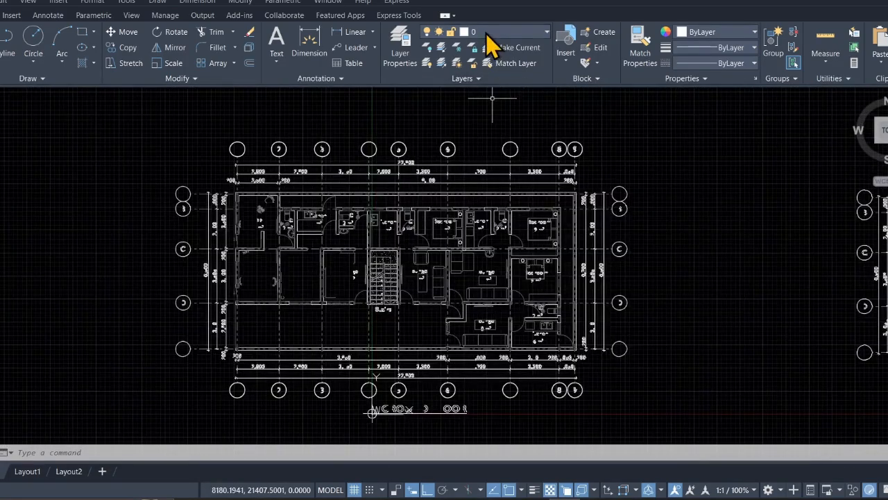
- Make Grid the current layer
{"action": "left_click", "coordinate": [490, 34]}
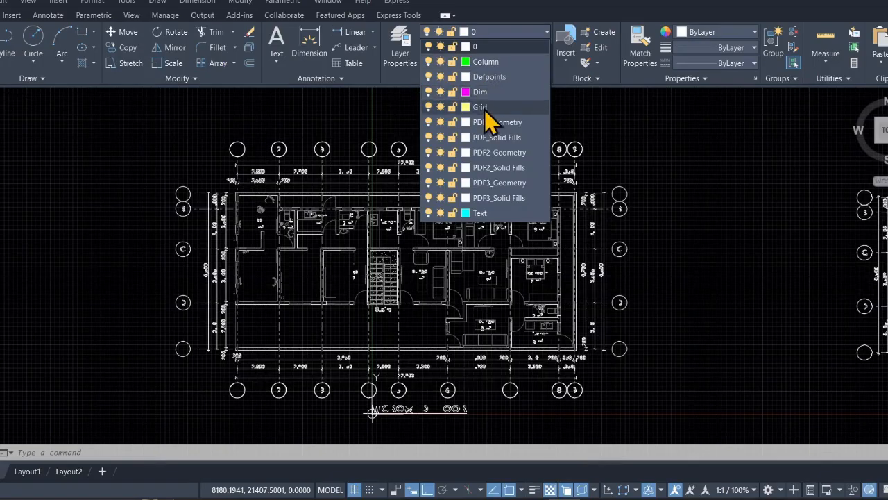
{"action": "left_click", "coordinate": [482, 108]}
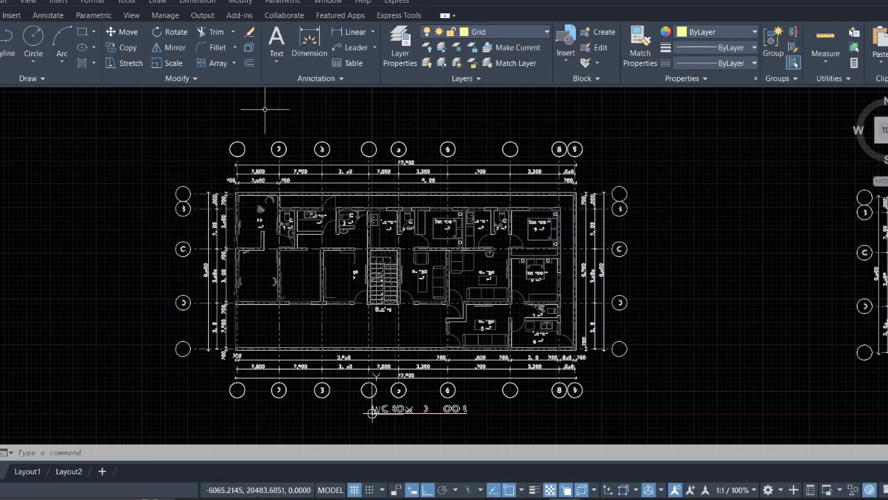
{"action": "scroll", "coordinate": [254, 127], "scroll_direction": "down", "scroll_amount": 4}
{"action": "middle_click_drag", "start_coordinate": [201, 129], "coordinate": [288, 185]}
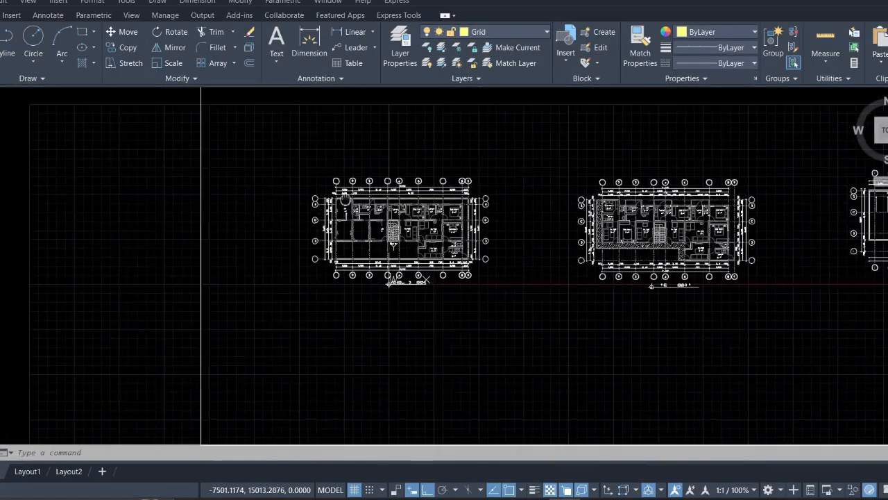
{"action": "scroll", "coordinate": [285, 186], "scroll_direction": "down", "scroll_amount": 2}
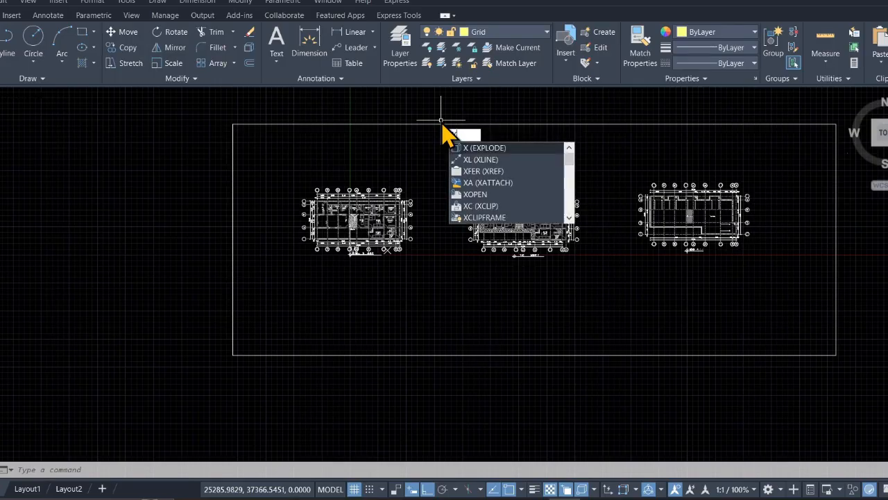
{"action": "type", "text": "l"}
{"action": "key", "text": "Return"}
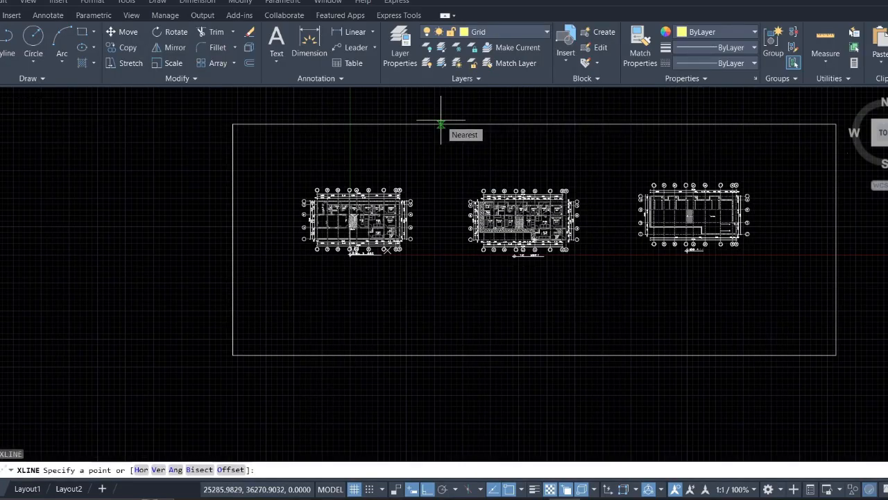
{"action": "type", "text": "V"}
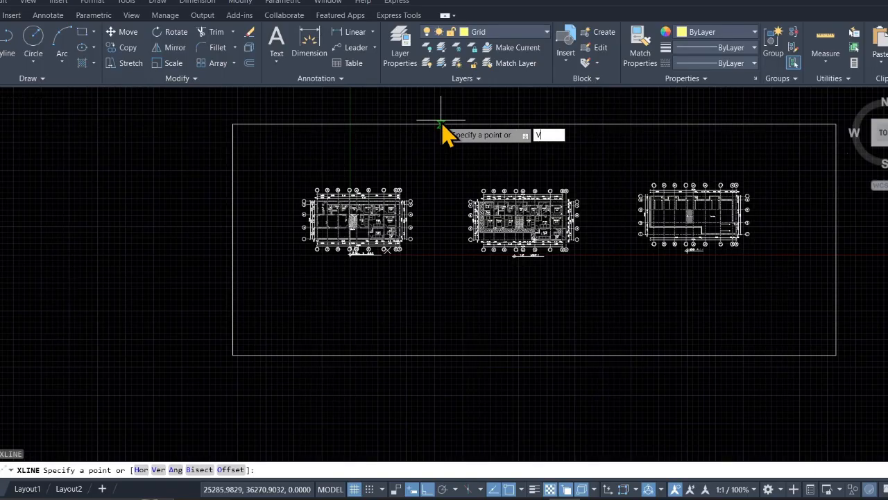
{"action": "key", "text": "Return"}
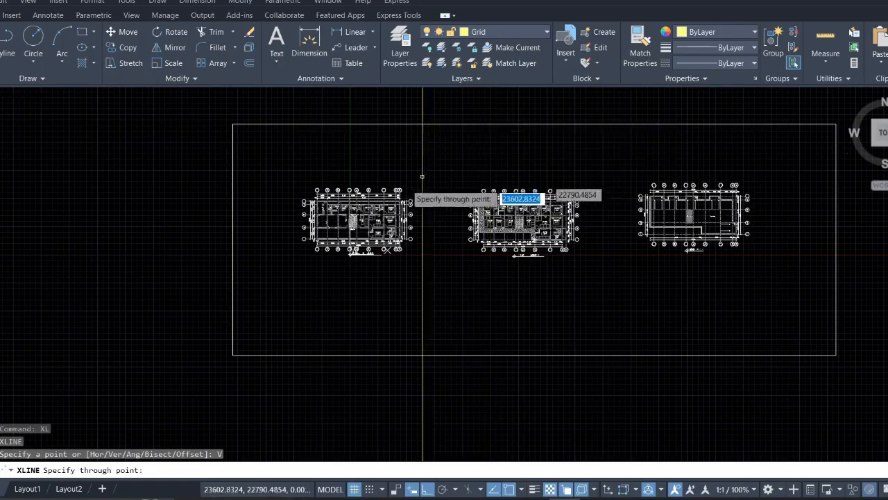
{"action": "scroll", "coordinate": [422, 177], "scroll_direction": "up", "scroll_amount": 8}
{"action": "mouse_move", "coordinate": [300, 202]}
{"action": "middle_mouse_down"}
{"action": "mouse_move", "coordinate": [291, 192]}
{"action": "mouse_move", "coordinate": [625, 143]}
{"action": "middle_mouse_up"}
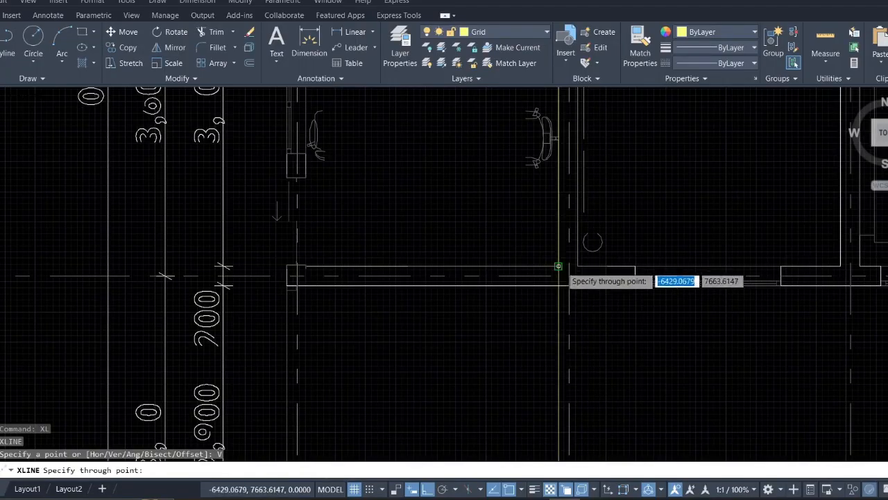
{"action": "scroll", "coordinate": [559, 266], "scroll_direction": "up", "scroll_amount": 3}
{"action": "scroll", "coordinate": [542, 264], "scroll_direction": "down", "scroll_amount": 3}
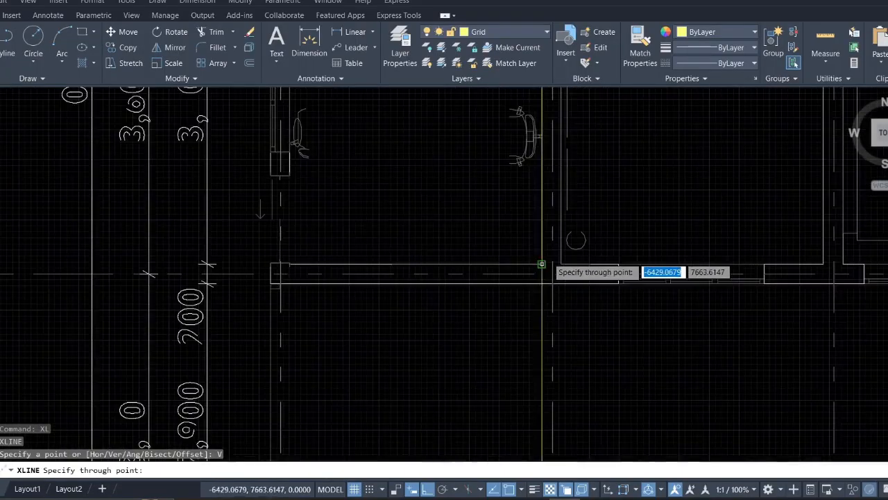
{"action": "scroll", "coordinate": [542, 264], "scroll_direction": "down", "scroll_amount": 2}
{"action": "middle_click_drag", "start_coordinate": [400, 273], "coordinate": [444, 373]}
{"action": "scroll", "coordinate": [424, 275], "scroll_direction": "up", "scroll_amount": 2}
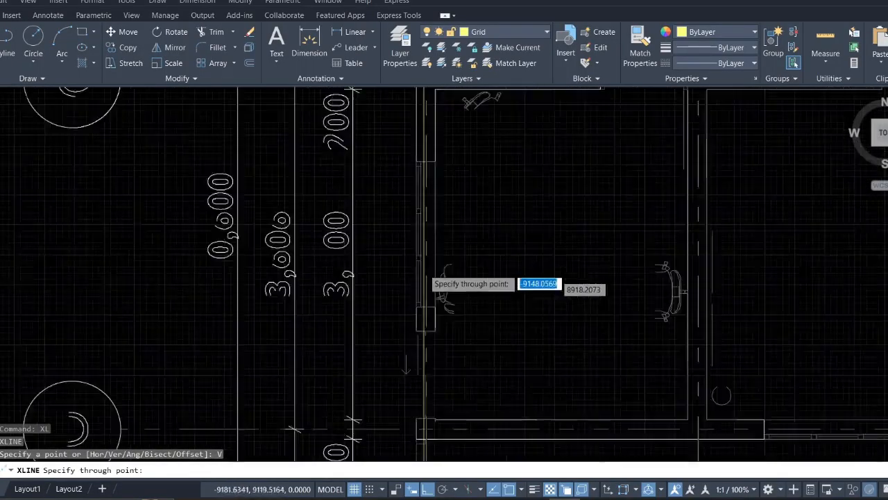
{"action": "scroll", "coordinate": [417, 243], "scroll_direction": "up", "scroll_amount": 3}
{"action": "middle_click_drag", "start_coordinate": [412, 212], "coordinate": [436, 393]}
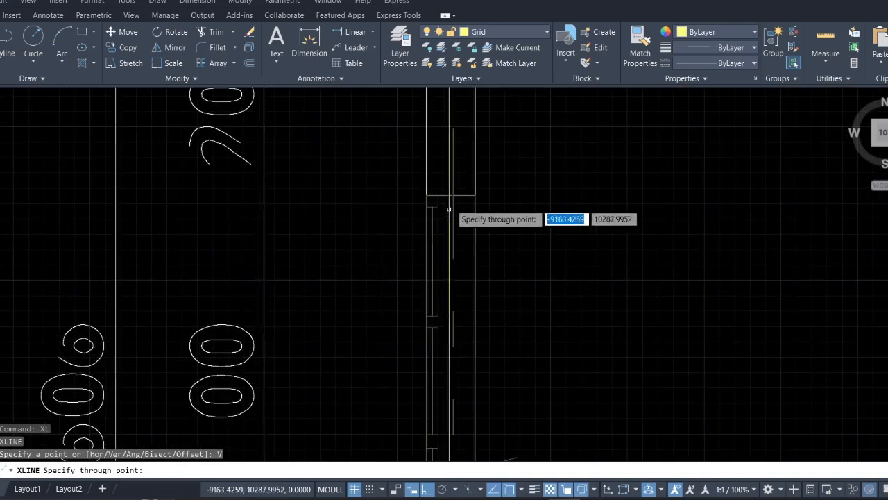
{"action": "scroll", "coordinate": [449, 207], "scroll_direction": "up", "scroll_amount": 2}
{"action": "scroll", "coordinate": [455, 203], "scroll_direction": "up", "scroll_amount": 3}
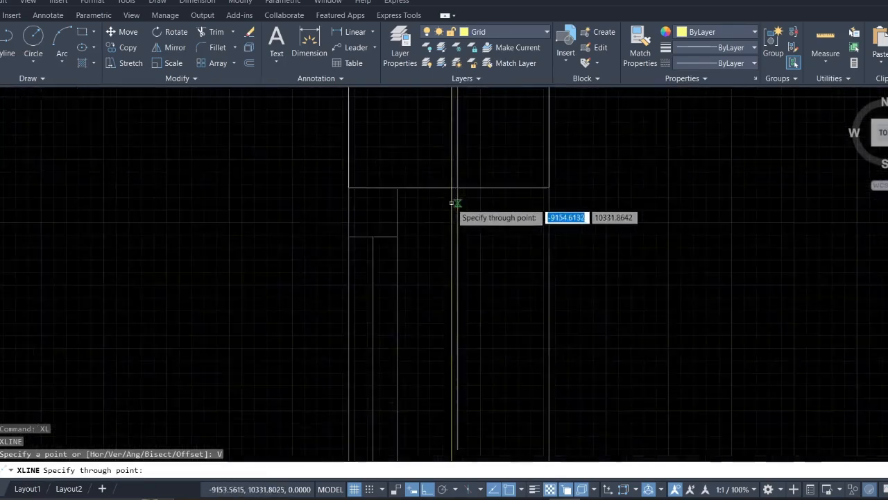
{"action": "scroll", "coordinate": [451, 203], "scroll_direction": "up", "scroll_amount": 2}
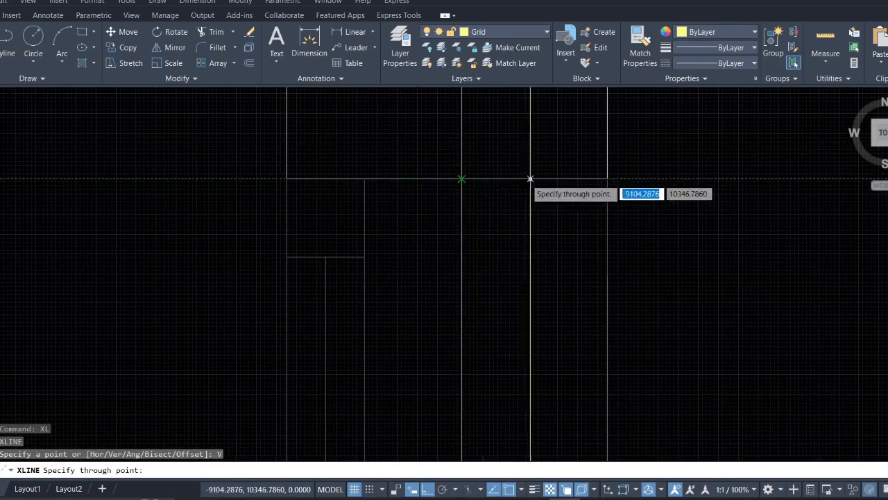
{"action": "scroll", "coordinate": [382, 178], "scroll_direction": "down", "scroll_amount": 2}
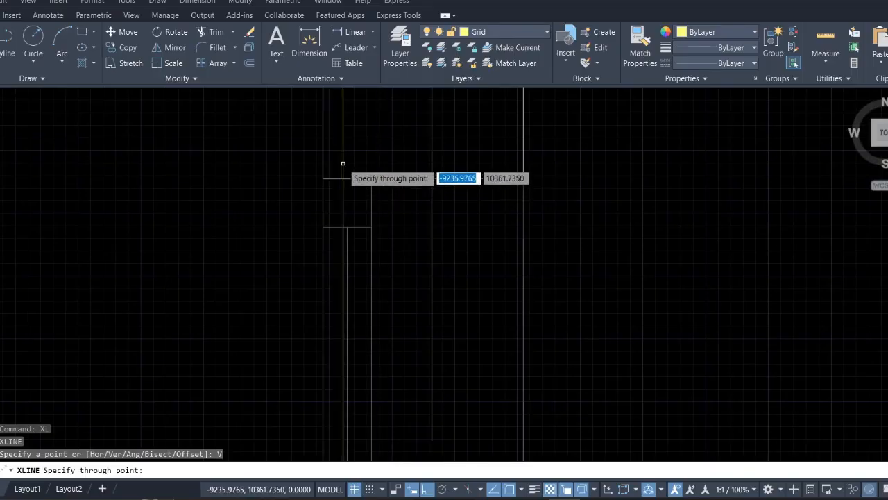
{"action": "key", "text": "Escape"}
- Draw a line about 200 units long across the left exterior wall, from the inner corner just below grid C to the outer face
{"action": "scroll", "coordinate": [353, 158], "scroll_direction": "down", "scroll_amount": 2}
{"action": "middle_click_drag", "start_coordinate": [353, 158], "coordinate": [409, 366]}
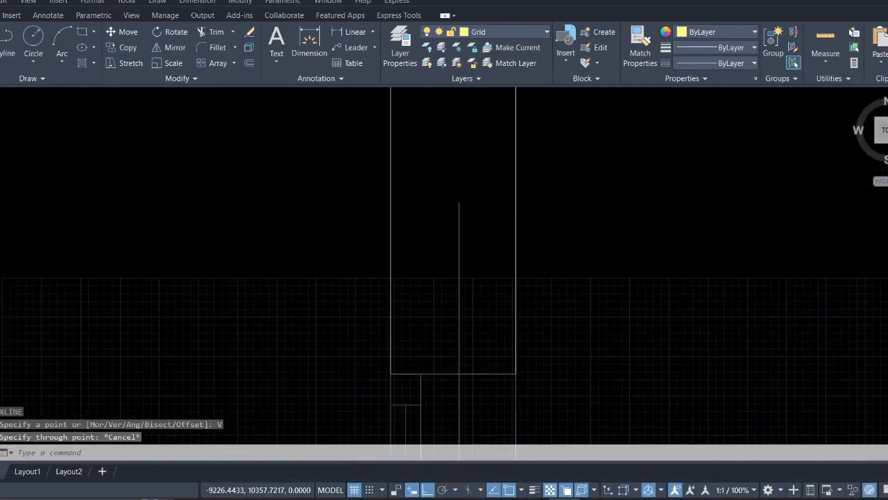
{"action": "middle_click_drag", "start_coordinate": [433, 246], "coordinate": [410, 317]}
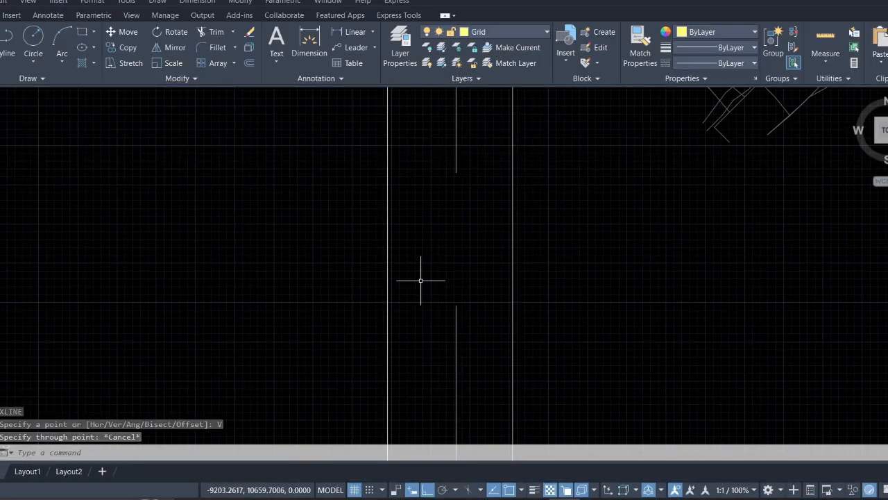
{"action": "type", "text": "l"}
{"action": "key", "text": "Return"}
{"action": "scroll", "coordinate": [423, 174], "scroll_direction": "up", "scroll_amount": 4}
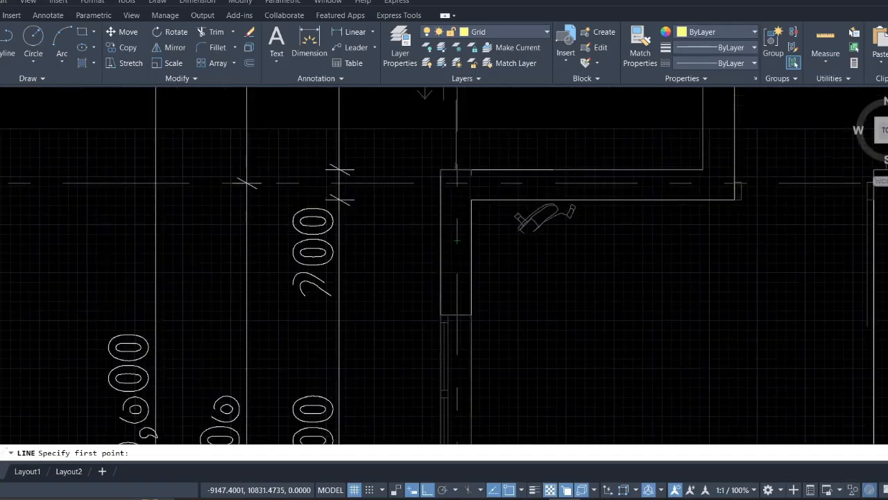
{"action": "scroll", "coordinate": [457, 240], "scroll_direction": "up", "scroll_amount": 5}
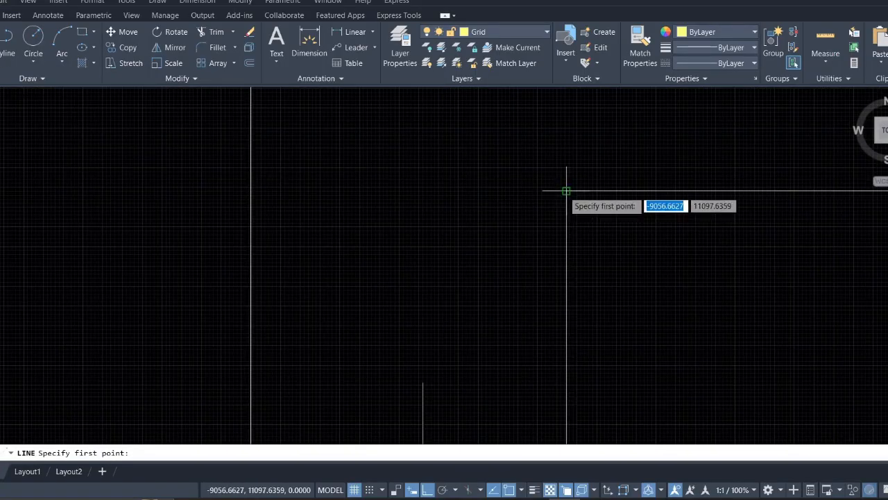
{"action": "left_click", "coordinate": [567, 190]}
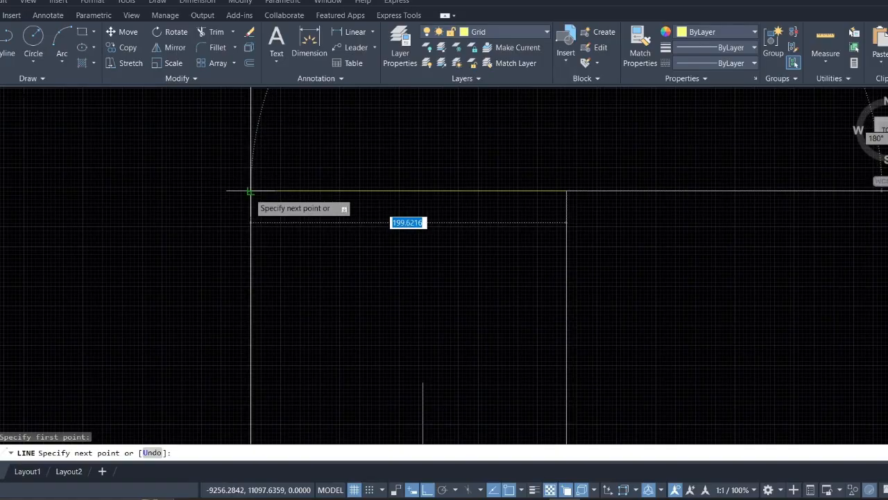
{"action": "key", "text": "Escape"}
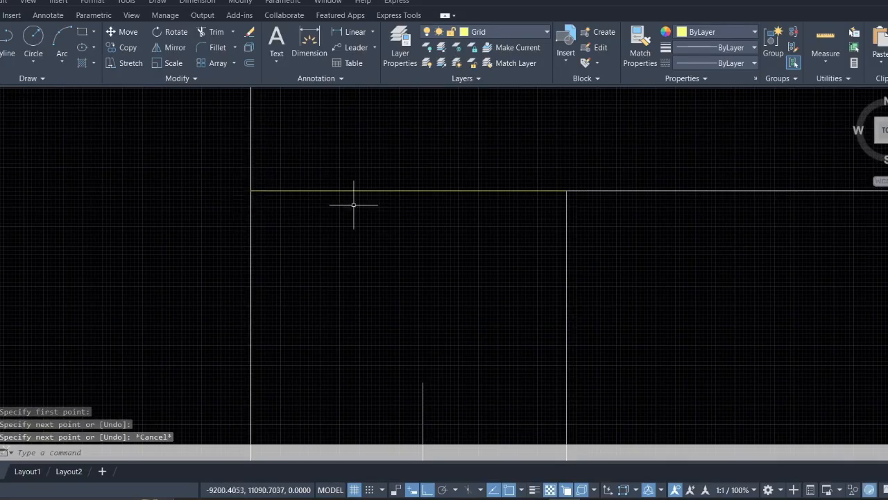
- Draw a vertical construction line through the midpoint of the short line across the left exterior wall
{"action": "scroll", "coordinate": [400, 177], "scroll_direction": "down", "scroll_amount": 4}
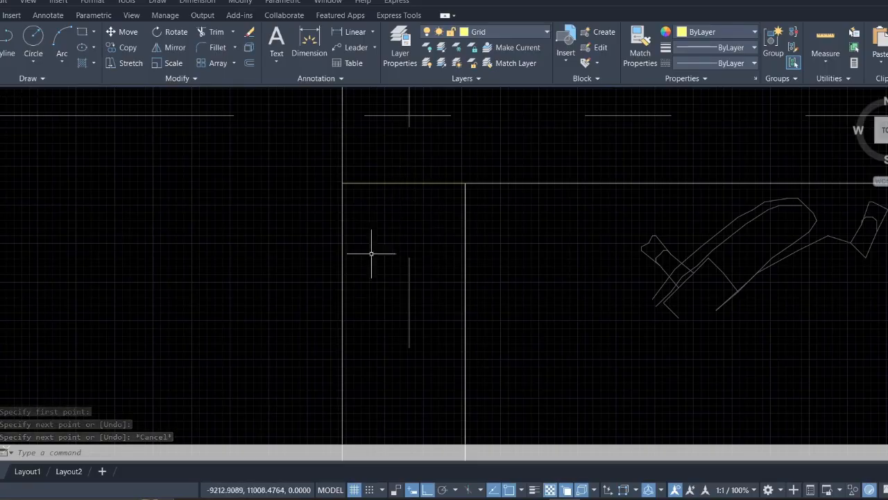
{"action": "type", "text": "x"}
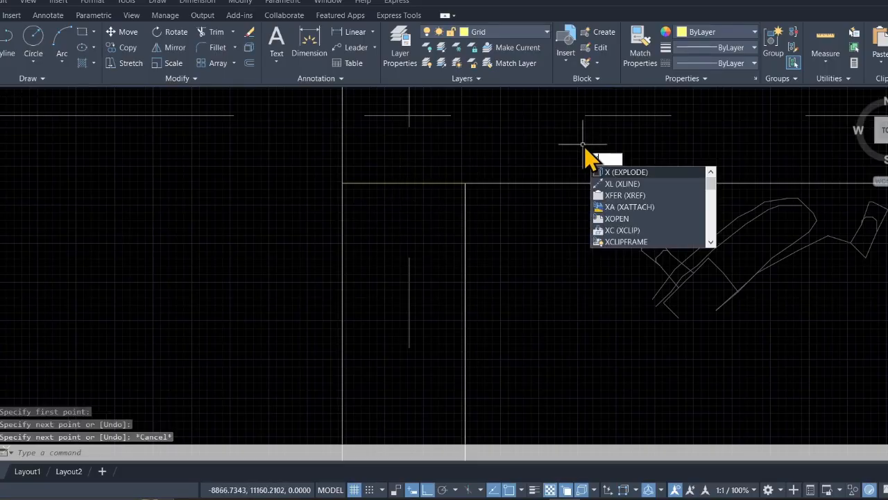
{"action": "type", "text": "l"}
{"action": "key", "text": "Return"}
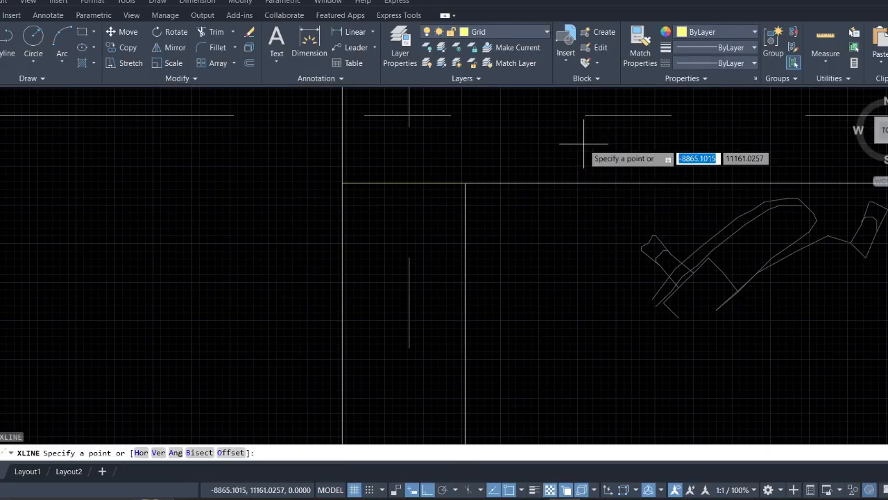
{"action": "key", "text": "Return"}
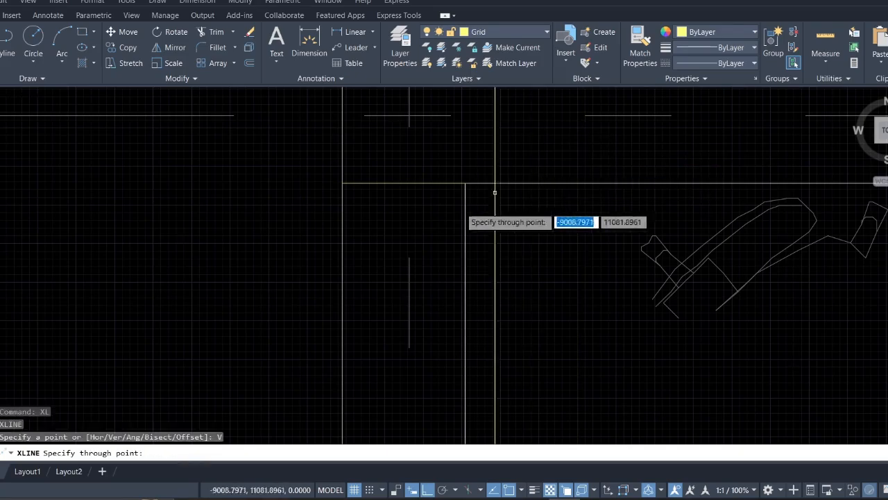
{"action": "left_click", "coordinate": [404, 184]}
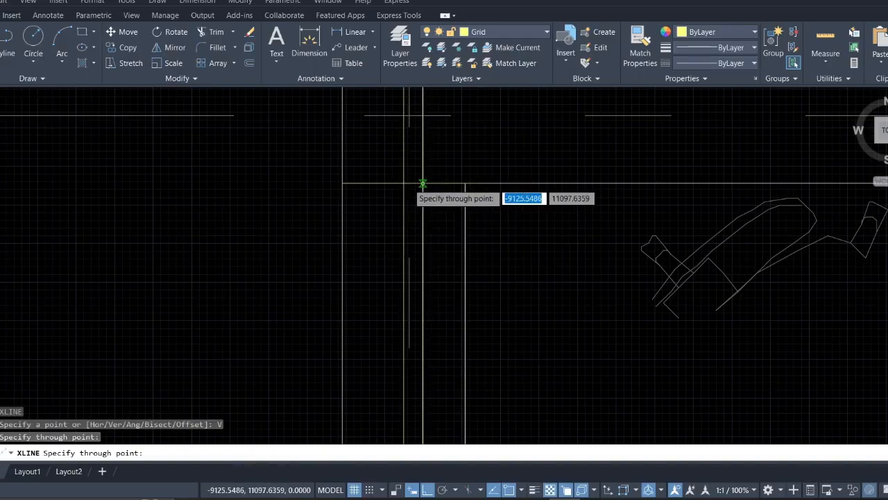
{"action": "key", "text": "Escape"}
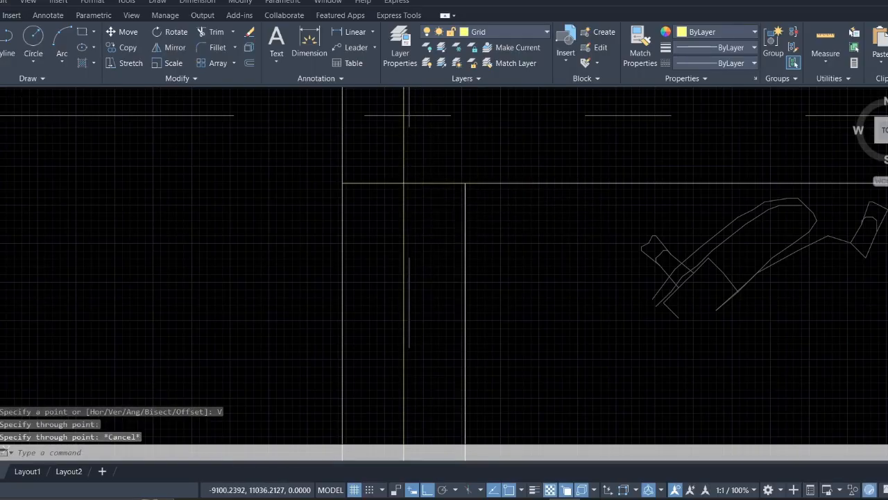
- Erase the short helper line crossing the left exterior wall
{"action": "left_click", "coordinate": [440, 222]}
{"action": "left_click", "coordinate": [430, 143]}
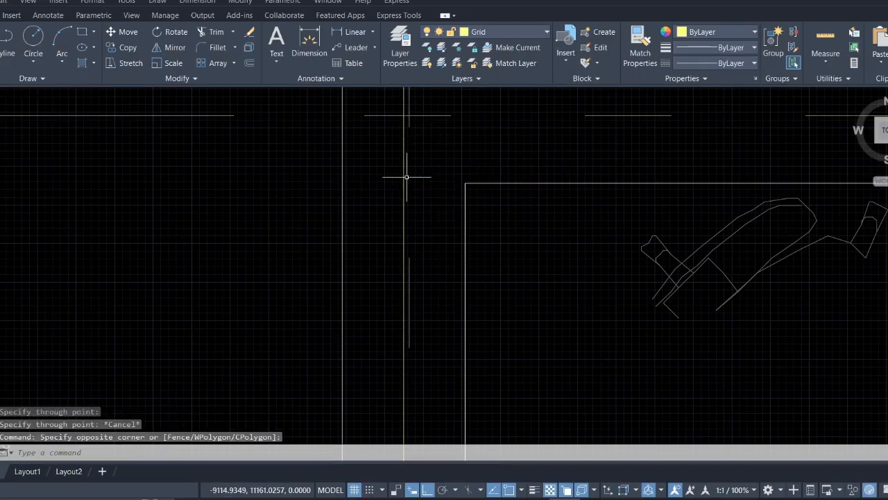
{"action": "key", "text": "Delete"}
- Copy the vertical construction line from the exterior wall's upper-left outer corner to the left face of the wall at grid 2
{"action": "scroll", "coordinate": [407, 179], "scroll_direction": "up", "scroll_amount": 5}
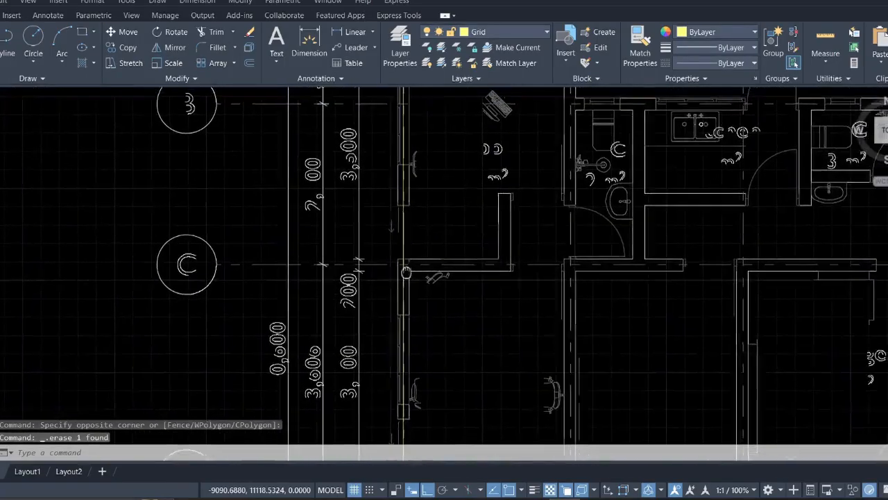
{"action": "scroll", "coordinate": [406, 272], "scroll_direction": "down", "scroll_amount": 8}
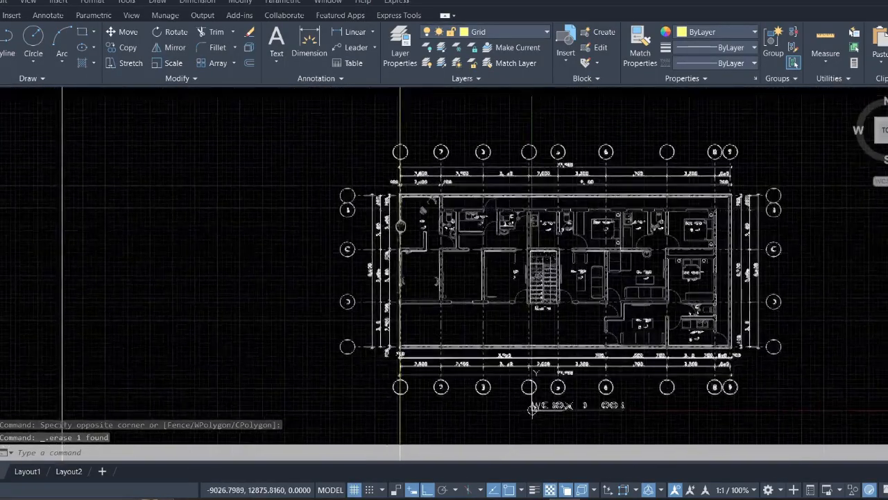
{"action": "scroll", "coordinate": [400, 226], "scroll_direction": "up", "scroll_amount": 8}
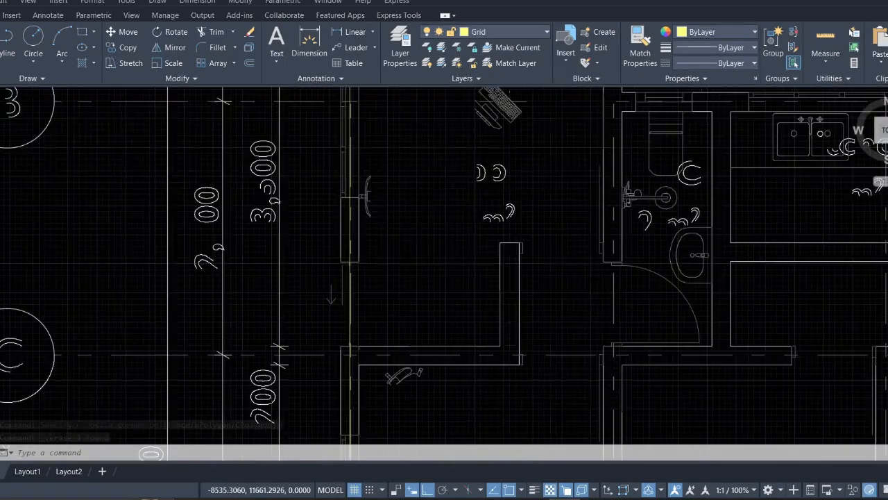
{"action": "scroll", "coordinate": [421, 242], "scroll_direction": "up", "scroll_amount": 6}
{"action": "mouse_move", "coordinate": [377, 251]}
{"action": "middle_mouse_down"}
{"action": "mouse_move", "coordinate": [465, 133]}
{"action": "mouse_move", "coordinate": [471, 80]}
{"action": "middle_mouse_up"}
{"action": "scroll", "coordinate": [342, 243], "scroll_direction": "up", "scroll_amount": 6}
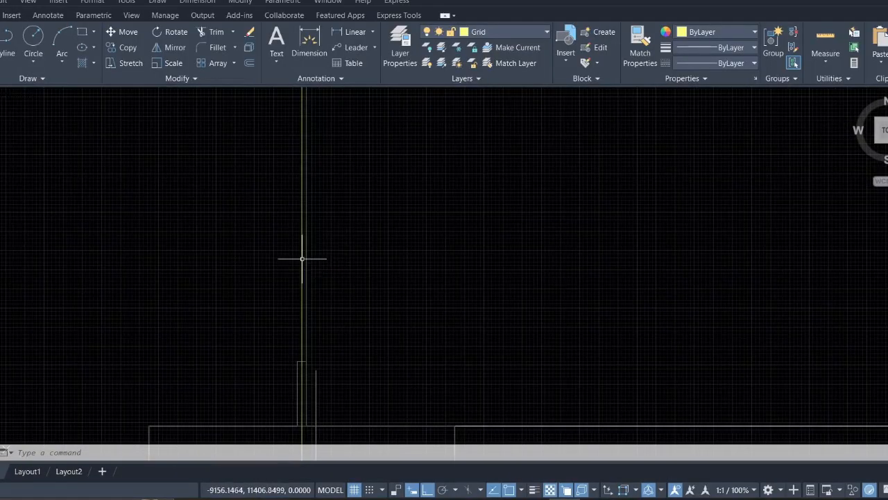
{"action": "scroll", "coordinate": [301, 255], "scroll_direction": "up", "scroll_amount": 4}
{"action": "left_click", "coordinate": [306, 253]}
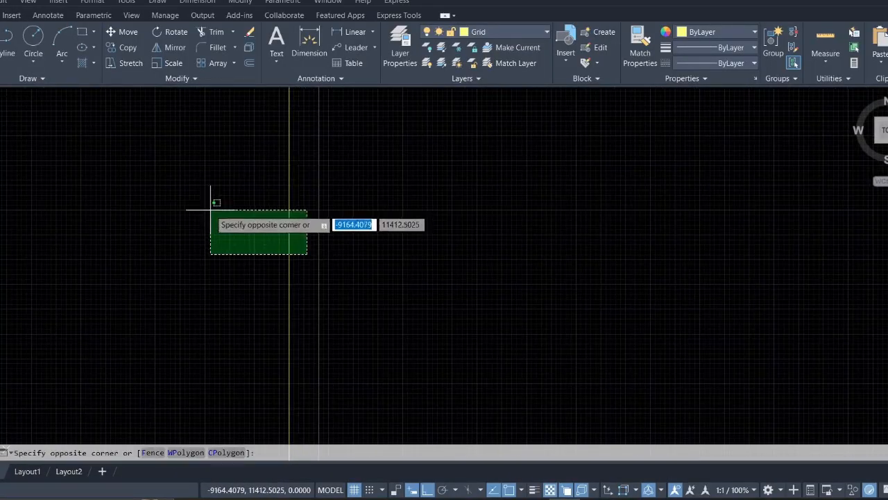
{"action": "left_click", "coordinate": [215, 201]}
{"action": "scroll", "coordinate": [217, 208], "scroll_direction": "down", "scroll_amount": 3}
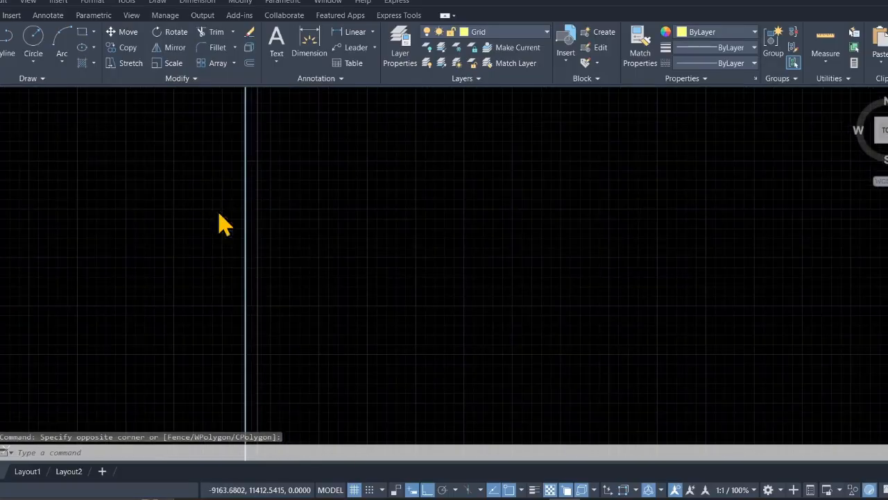
{"action": "right_click", "coordinate": [219, 209]}
{"action": "left_click", "coordinate": [271, 300]}
{"action": "scroll", "coordinate": [312, 313], "scroll_direction": "down", "scroll_amount": 5}
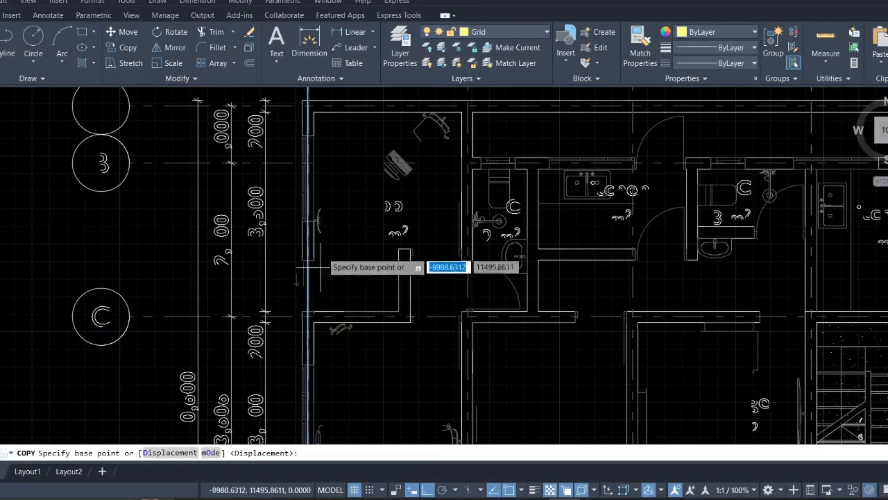
{"action": "mouse_move", "coordinate": [305, 267]}
{"action": "middle_mouse_down"}
{"action": "mouse_move", "coordinate": [327, 306]}
{"action": "mouse_move", "coordinate": [348, 406]}
{"action": "middle_mouse_up"}
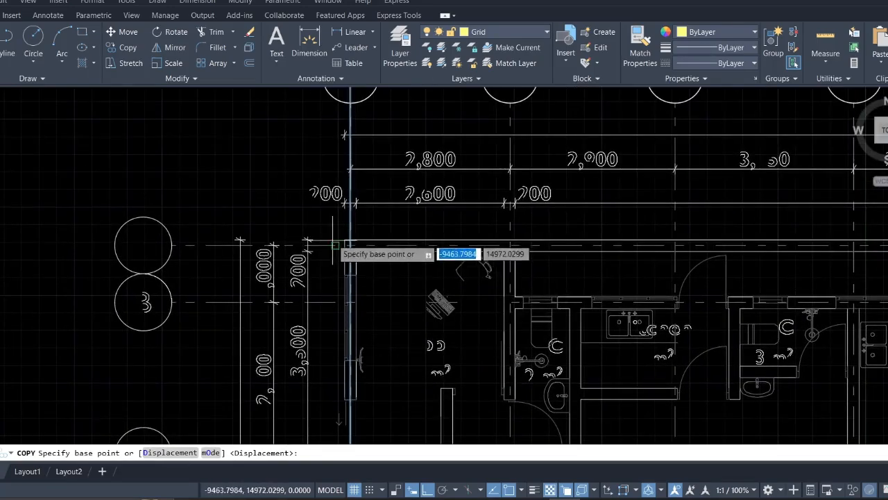
{"action": "scroll", "coordinate": [334, 246], "scroll_direction": "up", "scroll_amount": 6}
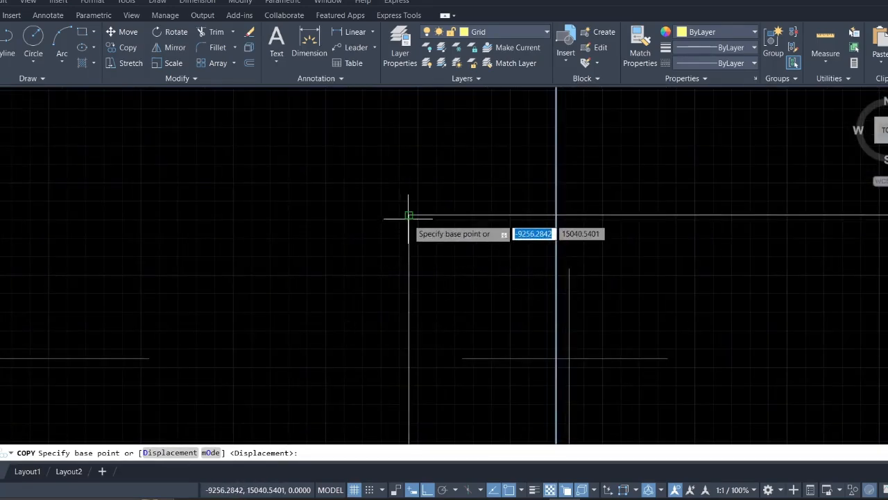
{"action": "left_click", "coordinate": [409, 219]}
{"action": "scroll", "coordinate": [525, 239], "scroll_direction": "down", "scroll_amount": 5}
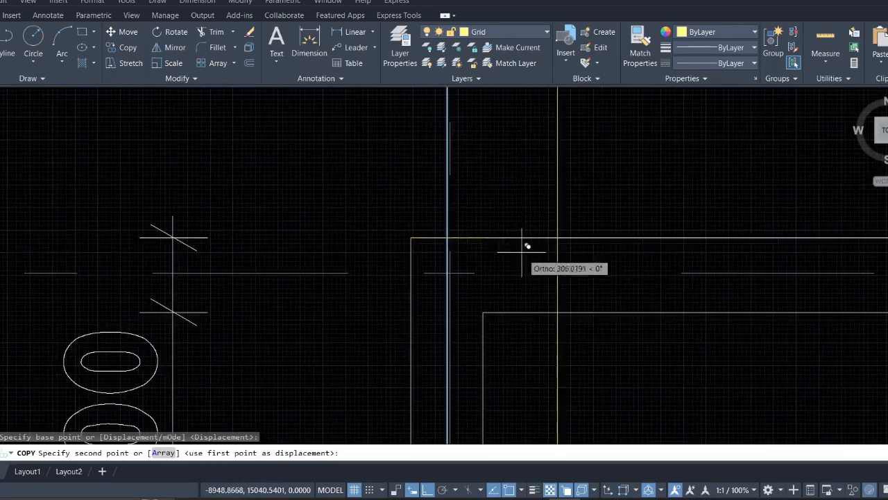
{"action": "middle_click_drag", "start_coordinate": [646, 278], "coordinate": [326, 244]}
{"action": "scroll", "coordinate": [453, 234], "scroll_direction": "up", "scroll_amount": 8}
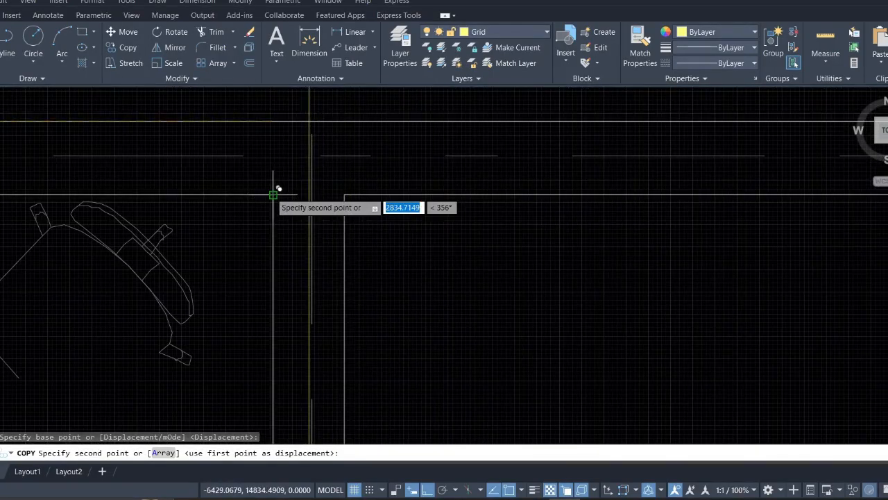
{"action": "left_click", "coordinate": [272, 194]}
- Place another copy of the construction line at the left face of the wall between the first WC and its kitchen
{"action": "scroll", "coordinate": [379, 201], "scroll_direction": "down", "scroll_amount": 6}
{"action": "scroll", "coordinate": [416, 238], "scroll_direction": "up", "scroll_amount": 4}
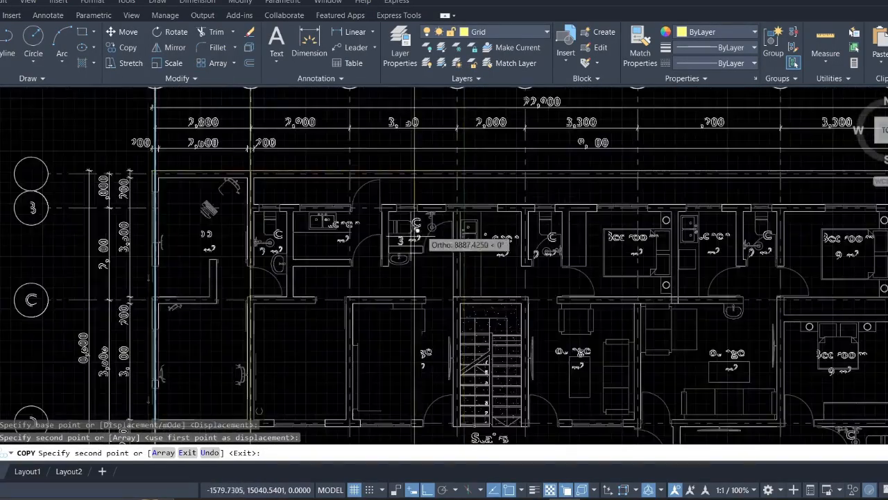
{"action": "middle_click_drag", "start_coordinate": [405, 240], "coordinate": [431, 93]}
{"action": "scroll", "coordinate": [403, 143], "scroll_direction": "up", "scroll_amount": 2}
{"action": "middle_click_drag", "start_coordinate": [390, 149], "coordinate": [413, 196]}
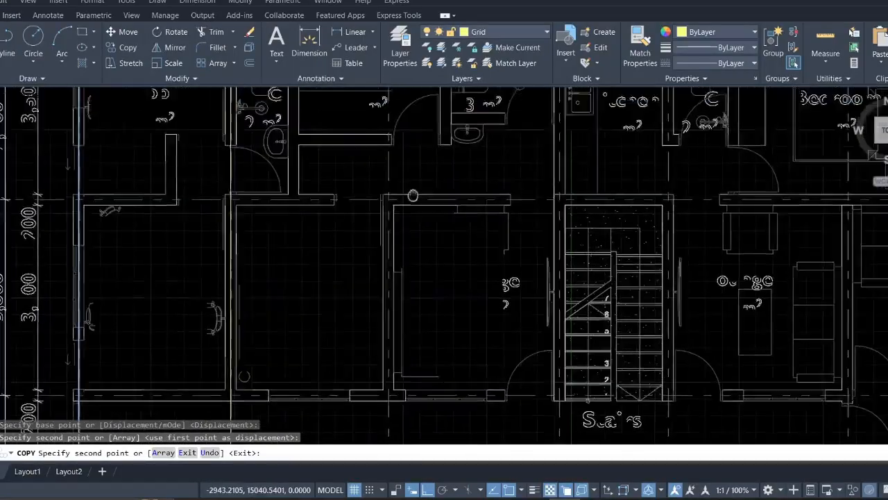
{"action": "scroll", "coordinate": [413, 195], "scroll_direction": "down", "scroll_amount": 3}
{"action": "scroll", "coordinate": [355, 214], "scroll_direction": "up", "scroll_amount": 5}
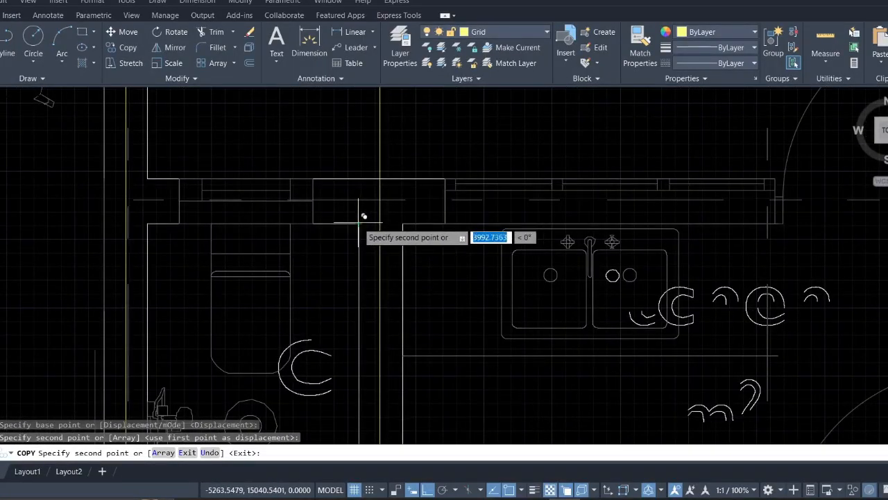
{"action": "left_click", "coordinate": [363, 216]}
- Place a copy of the construction line at the left corner of the short wall stub in the upper-left shop room
{"action": "scroll", "coordinate": [331, 231], "scroll_direction": "down", "scroll_amount": 5}
{"action": "scroll", "coordinate": [450, 219], "scroll_direction": "up", "scroll_amount": 3}
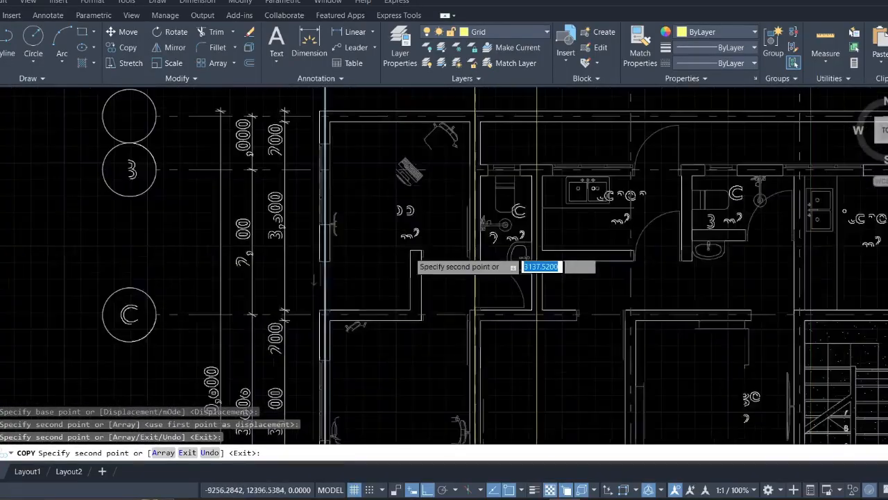
{"action": "scroll", "coordinate": [412, 252], "scroll_direction": "up", "scroll_amount": 3}
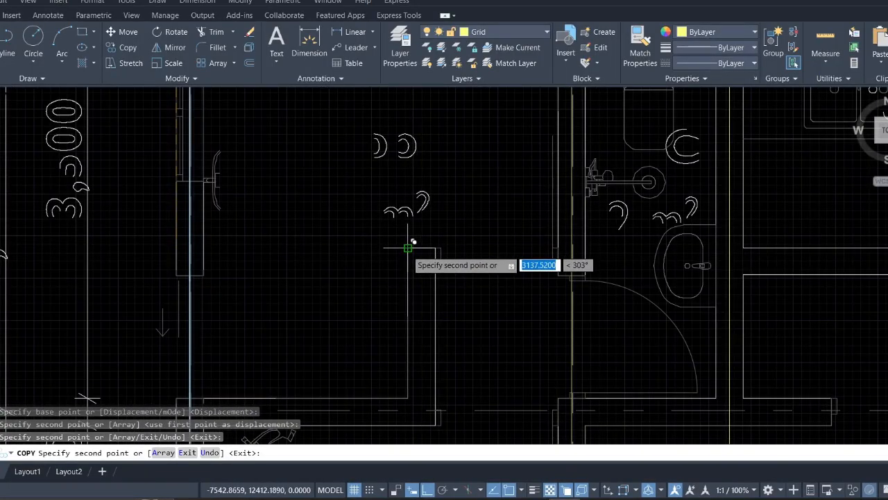
- Place copies of the construction line at the left faces of the grid 3 wall and the WC wall just right of it
{"action": "scroll", "coordinate": [410, 248], "scroll_direction": "down", "scroll_amount": 6}
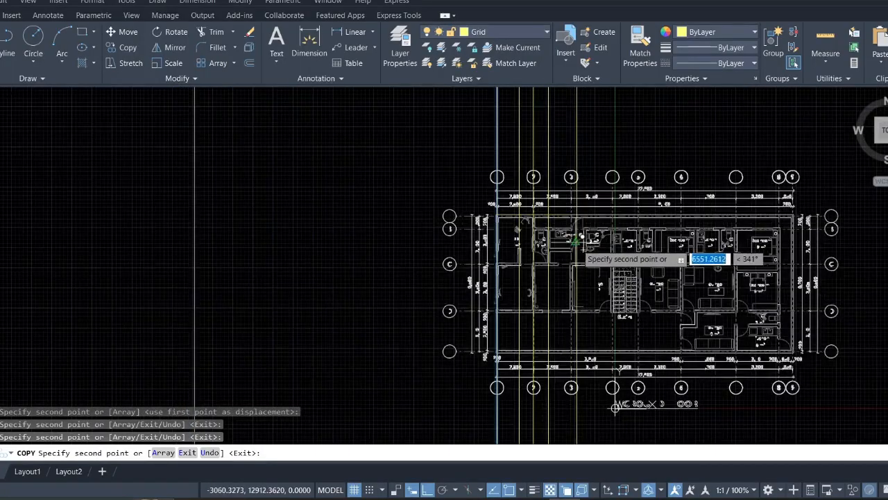
{"action": "scroll", "coordinate": [416, 344], "scroll_direction": "up", "scroll_amount": 8}
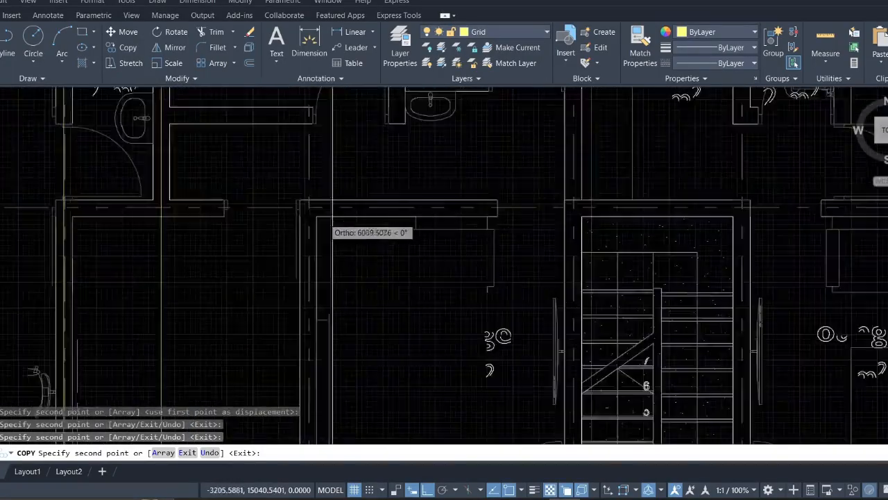
{"action": "scroll", "coordinate": [273, 186], "scroll_direction": "up", "scroll_amount": 3}
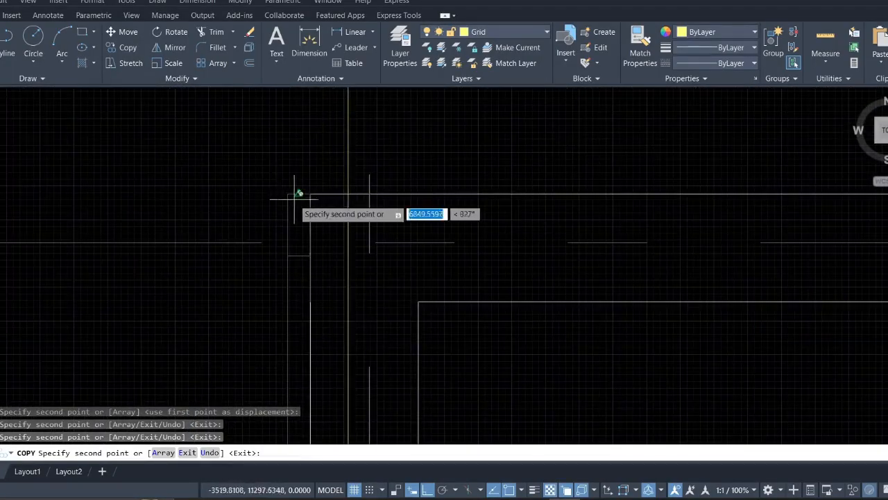
{"action": "scroll", "coordinate": [389, 233], "scroll_direction": "down", "scroll_amount": 5}
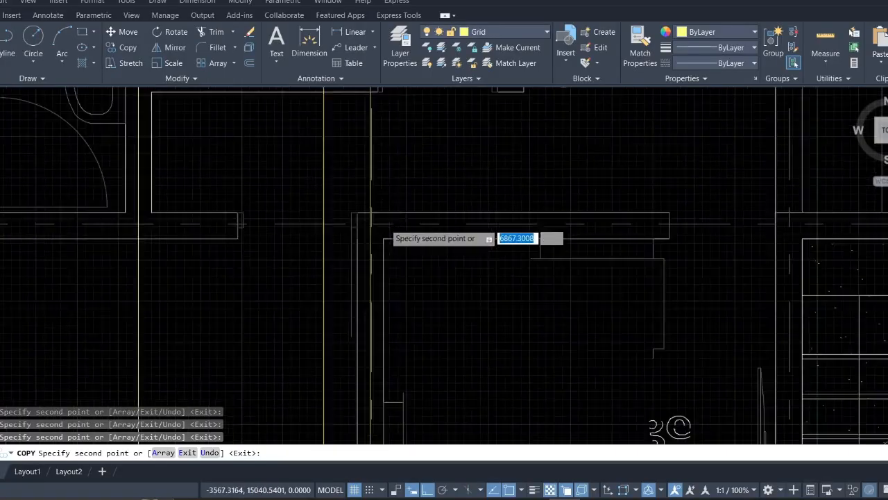
{"action": "scroll", "coordinate": [545, 244], "scroll_direction": "up", "scroll_amount": 2}
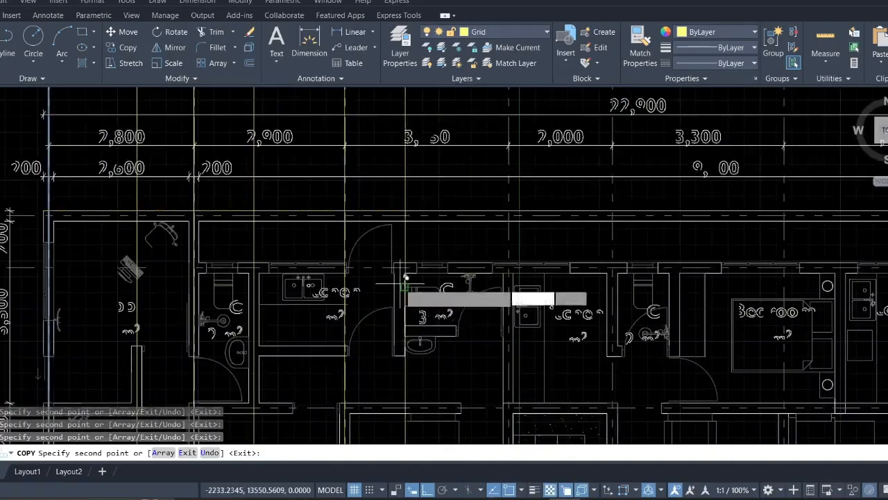
{"action": "scroll", "coordinate": [381, 225], "scroll_direction": "up", "scroll_amount": 5}
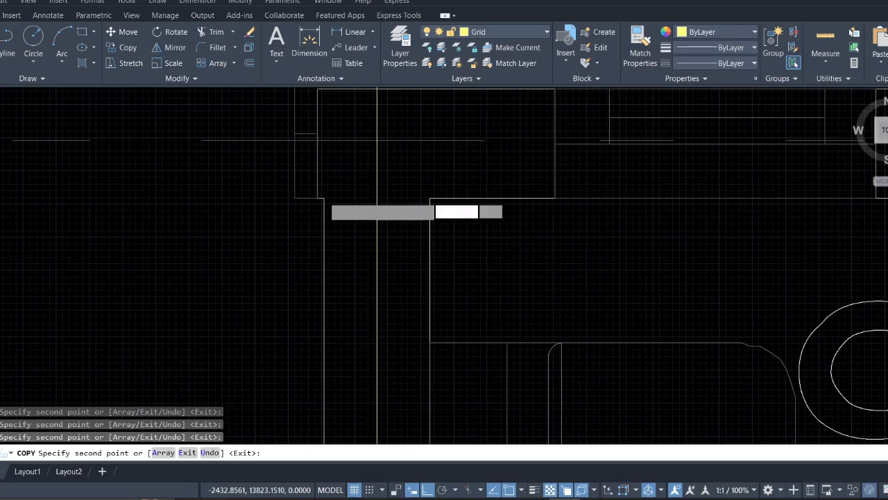
- Place copies of the construction line at the left faces of the two walls aligned with the left and right sides of the stairs
{"action": "scroll", "coordinate": [377, 208], "scroll_direction": "down", "scroll_amount": 5}
{"action": "scroll", "coordinate": [565, 232], "scroll_direction": "up", "scroll_amount": 2}
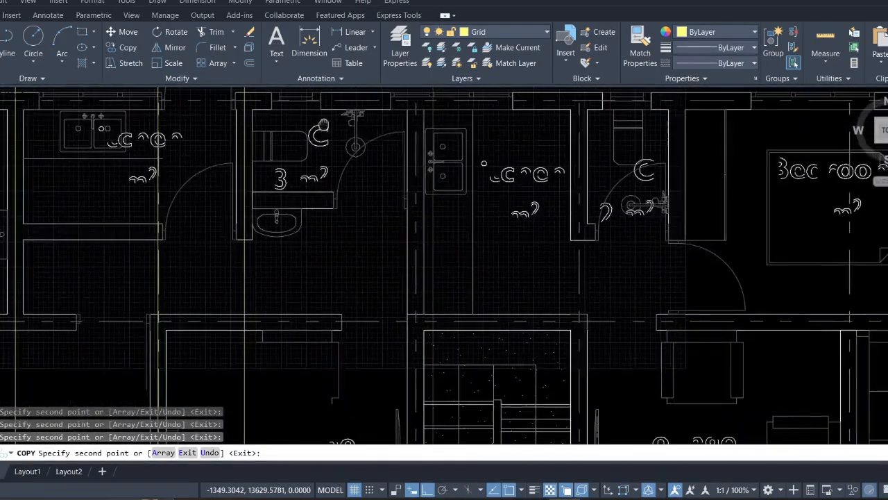
{"action": "scroll", "coordinate": [410, 222], "scroll_direction": "up", "scroll_amount": 5}
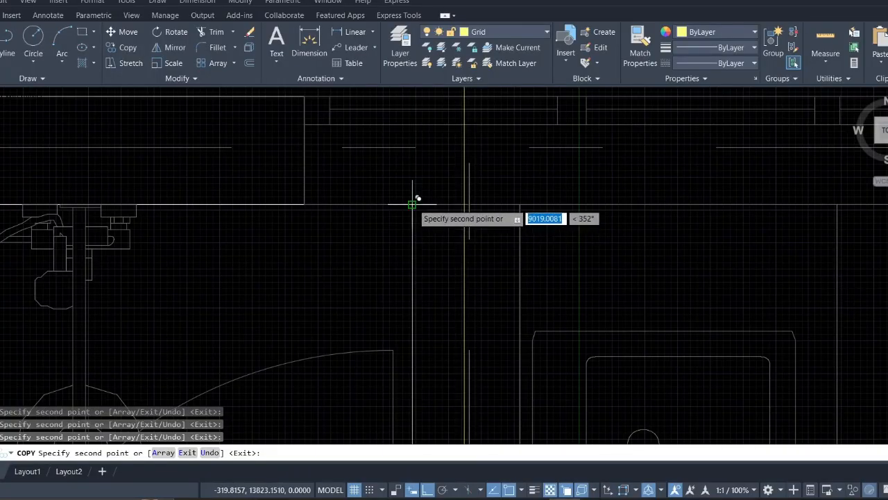
{"action": "scroll", "coordinate": [414, 204], "scroll_direction": "down", "scroll_amount": 5}
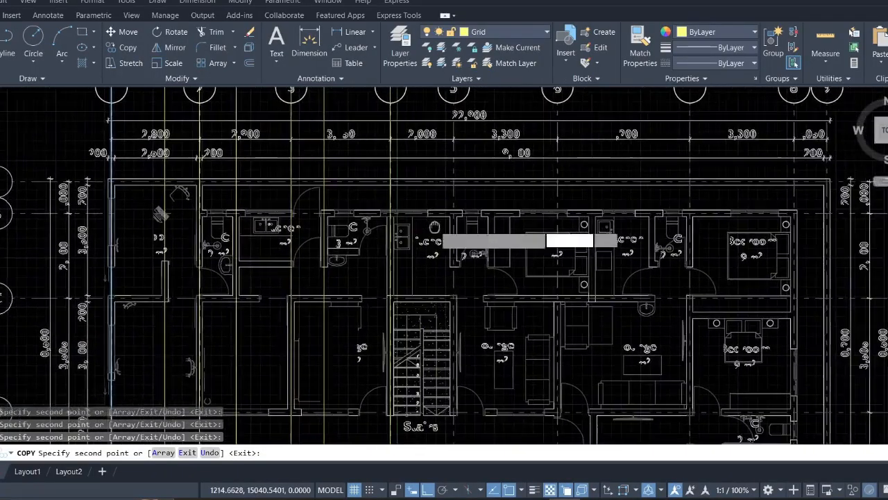
{"action": "scroll", "coordinate": [428, 214], "scroll_direction": "up", "scroll_amount": 4}
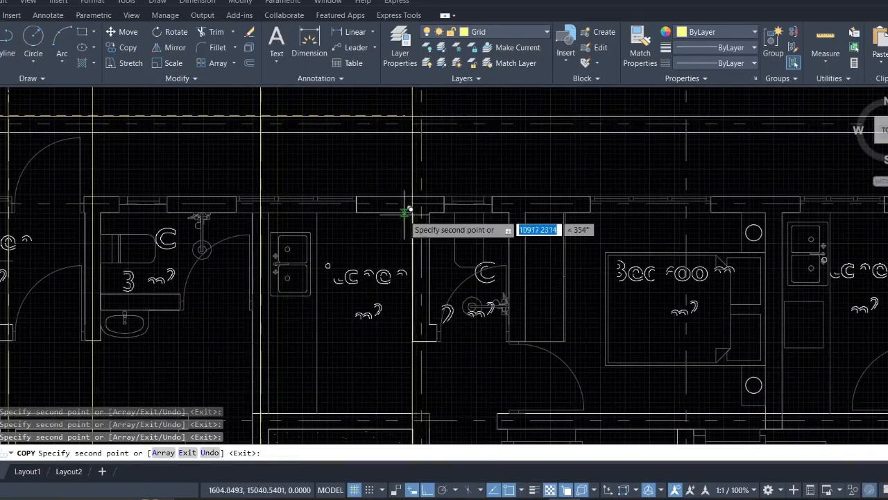
{"action": "scroll", "coordinate": [408, 209], "scroll_direction": "up", "scroll_amount": 4}
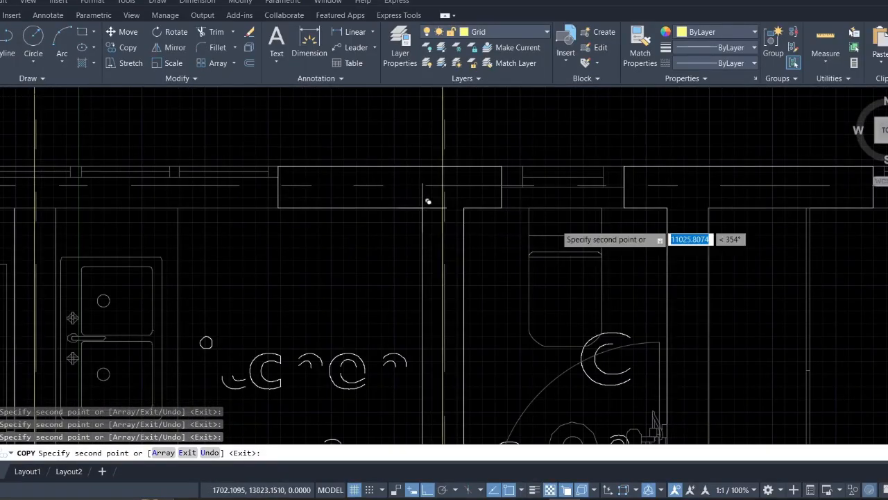
- Place copies of the construction line at the left faces of the two walls enclosing the WC beside the kitchen above the stairs
{"action": "scroll", "coordinate": [605, 204], "scroll_direction": "down", "scroll_amount": 3}
{"action": "scroll", "coordinate": [642, 212], "scroll_direction": "up", "scroll_amount": 5}
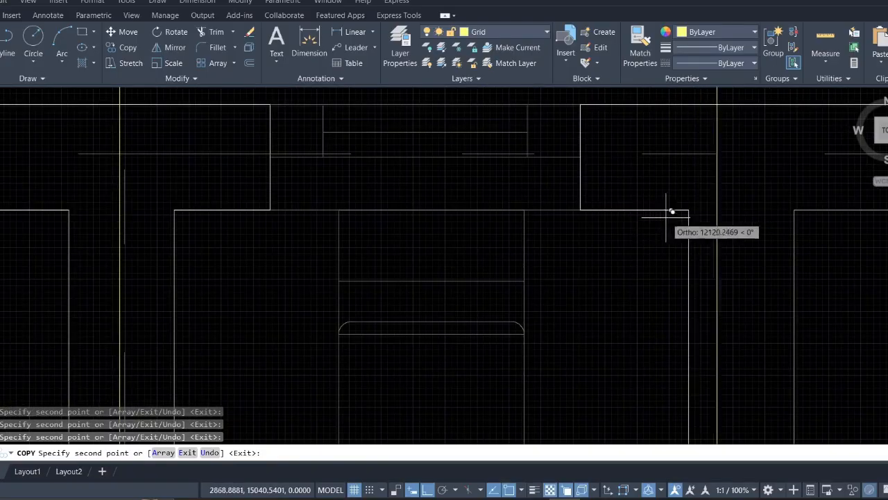
{"action": "left_click", "coordinate": [688, 209]}
{"action": "scroll", "coordinate": [688, 210], "scroll_direction": "down", "scroll_amount": 4}
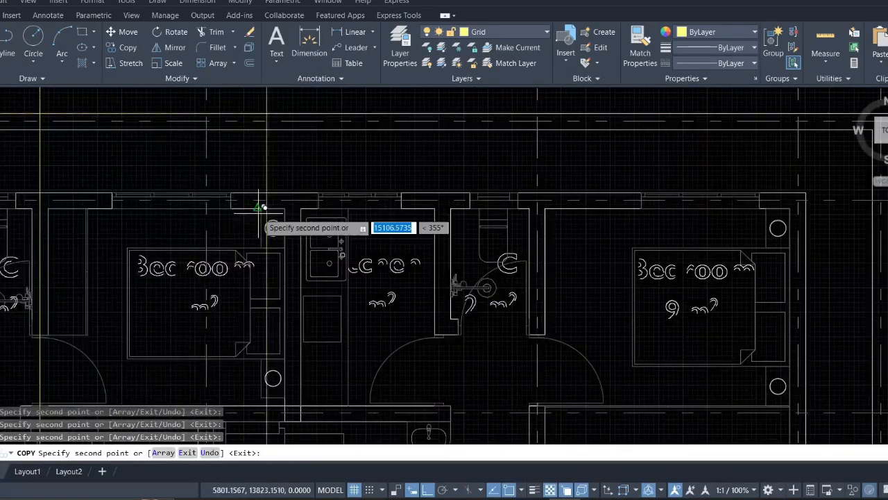
- Place copies of the construction line at the left faces of the two walls enclosing the kitchen between the two upper bedrooms
{"action": "scroll", "coordinate": [287, 202], "scroll_direction": "up", "scroll_amount": 6}
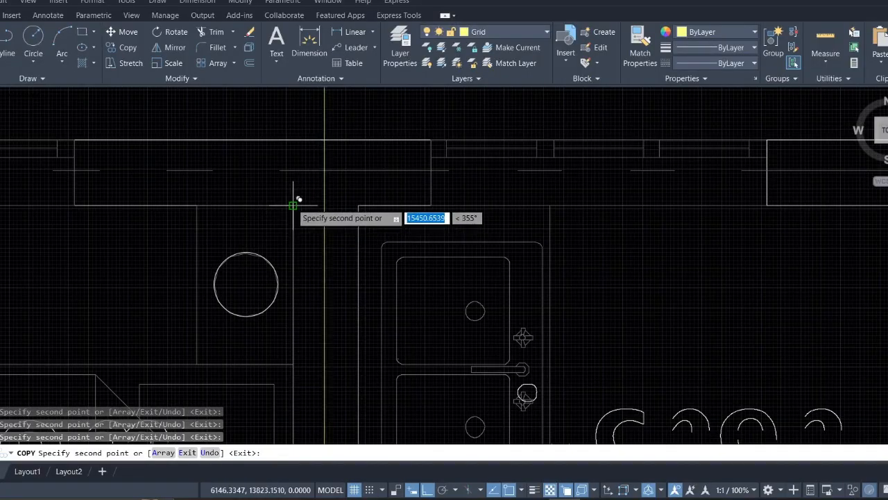
{"action": "scroll", "coordinate": [466, 218], "scroll_direction": "down", "scroll_amount": 5}
{"action": "scroll", "coordinate": [555, 209], "scroll_direction": "up", "scroll_amount": 4}
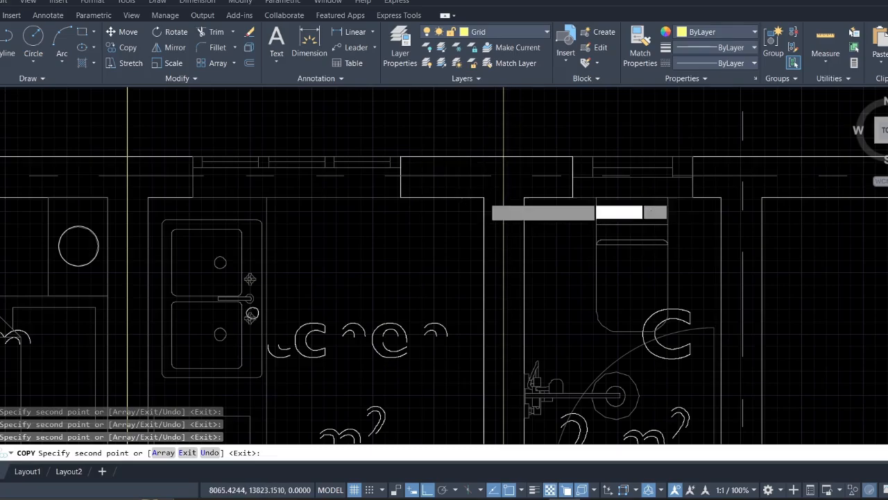
{"action": "left_click", "coordinate": [484, 198]}
- Place copies of the construction line at the left faces of the walls on both sides of the upper-right bedroom
{"action": "scroll", "coordinate": [533, 199], "scroll_direction": "down", "scroll_amount": 4}
{"action": "middle_click_drag", "start_coordinate": [667, 188], "coordinate": [577, 182]}
{"action": "scroll", "coordinate": [511, 189], "scroll_direction": "up", "scroll_amount": 2}
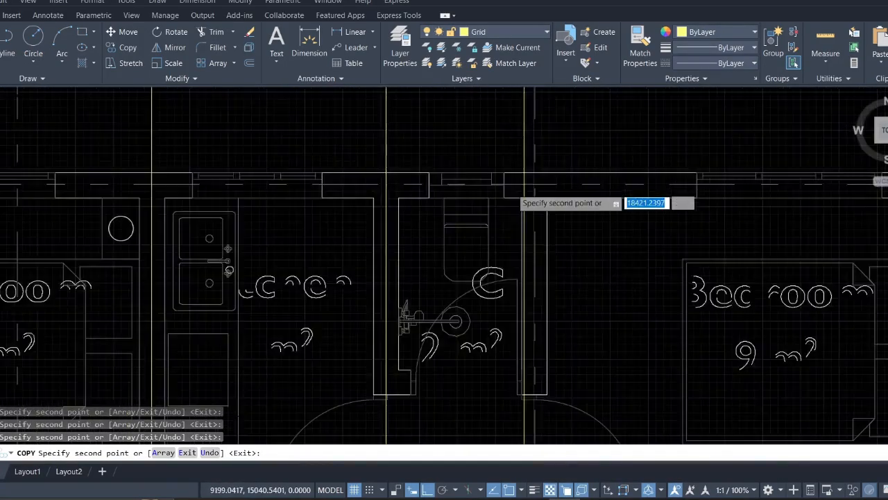
{"action": "scroll", "coordinate": [525, 201], "scroll_direction": "up", "scroll_amount": 5}
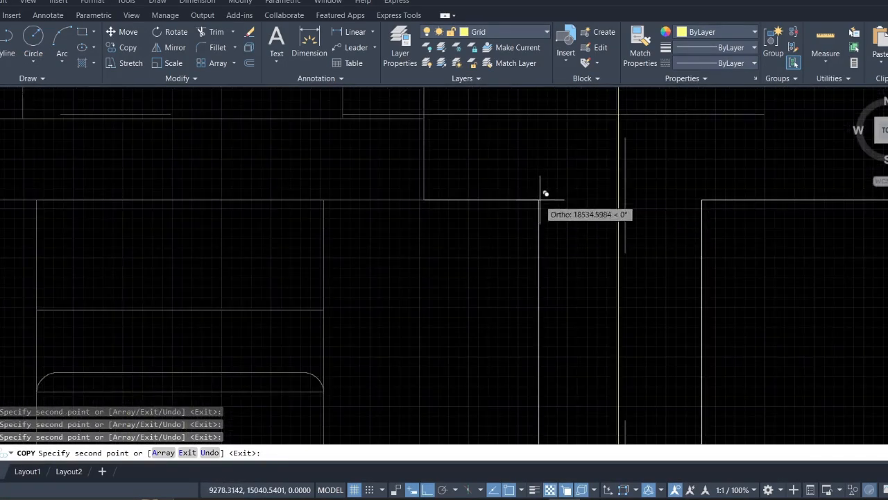
{"action": "scroll", "coordinate": [618, 204], "scroll_direction": "down", "scroll_amount": 5}
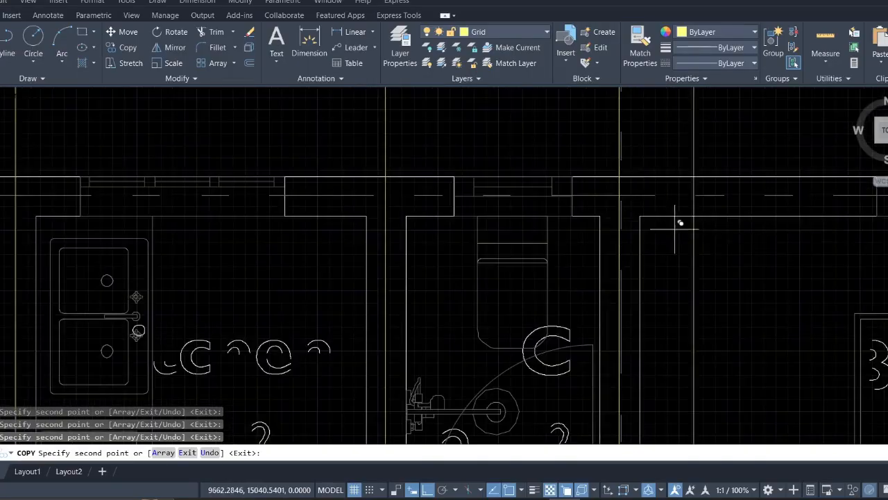
{"action": "middle_click_drag", "start_coordinate": [439, 220], "coordinate": [289, 195]}
{"action": "scroll", "coordinate": [489, 187], "scroll_direction": "up", "scroll_amount": 4}
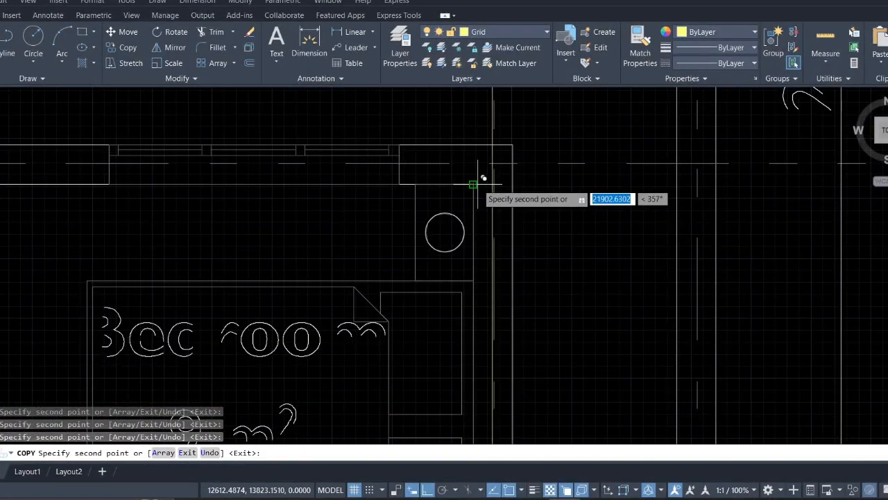
{"action": "scroll", "coordinate": [540, 218], "scroll_direction": "down", "scroll_amount": 5}
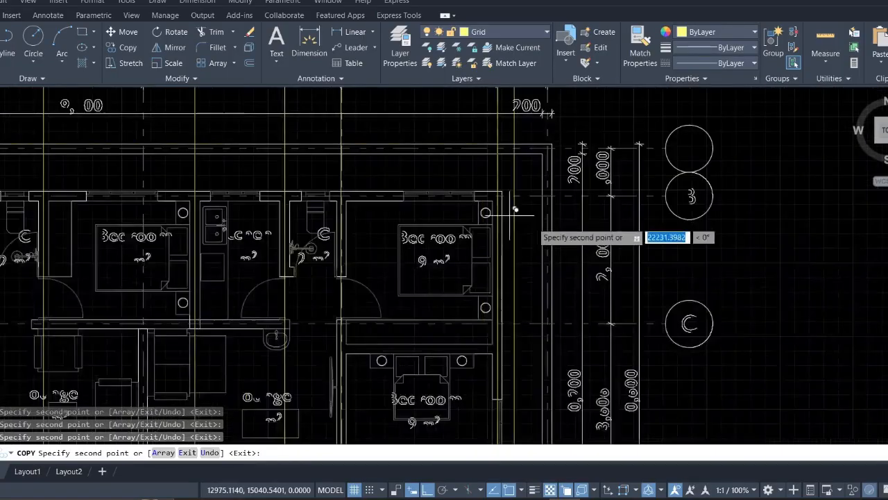
- Place a copy of the construction line at the left face of the grid 6 wall below the corridor wall and end copying
{"action": "scroll", "coordinate": [541, 208], "scroll_direction": "down", "scroll_amount": 2}
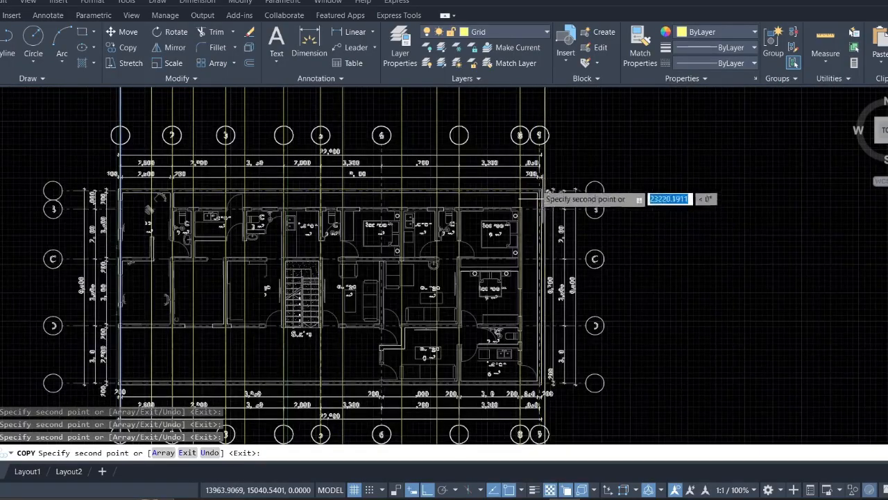
{"action": "middle_click_drag", "start_coordinate": [508, 246], "coordinate": [573, 173]}
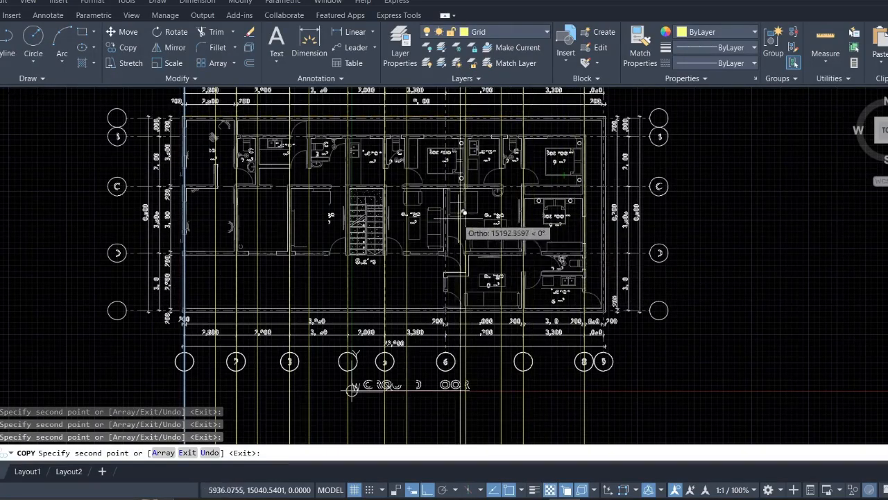
{"action": "scroll", "coordinate": [464, 213], "scroll_direction": "up", "scroll_amount": 10}
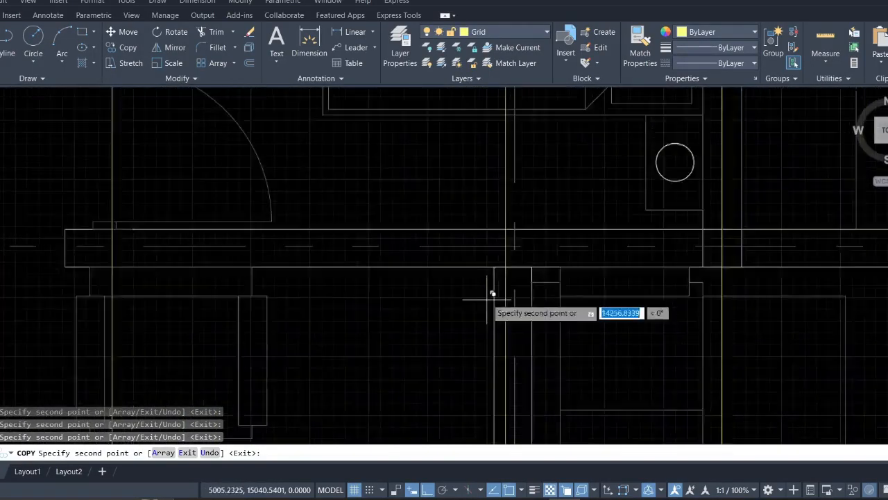
{"action": "scroll", "coordinate": [493, 294], "scroll_direction": "up", "scroll_amount": 3}
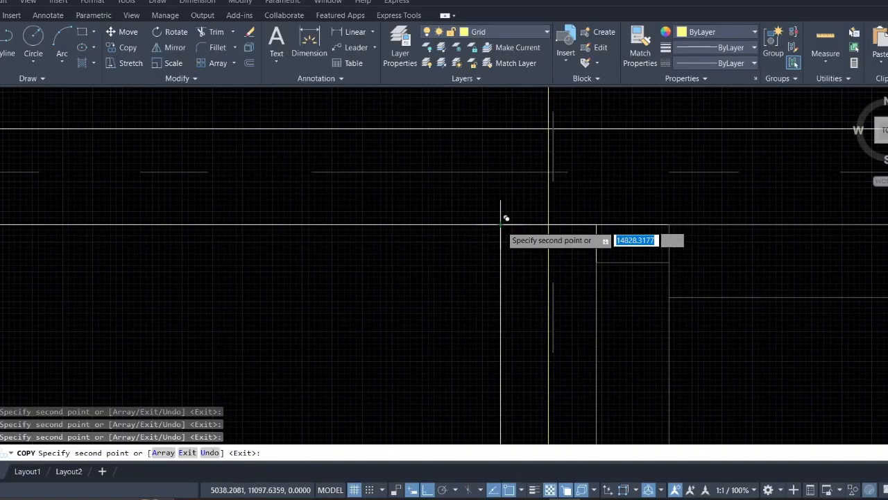
{"action": "scroll", "coordinate": [501, 225], "scroll_direction": "down", "scroll_amount": 6}
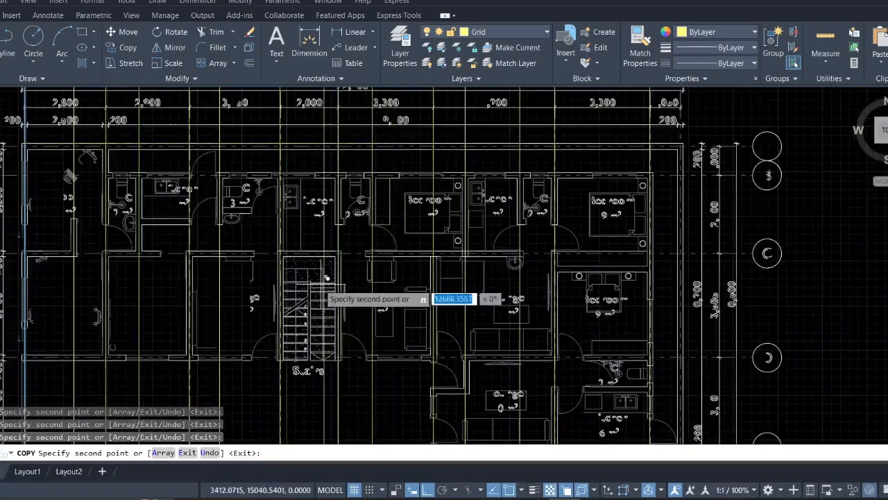
{"action": "middle_click_drag", "start_coordinate": [254, 289], "coordinate": [486, 262]}
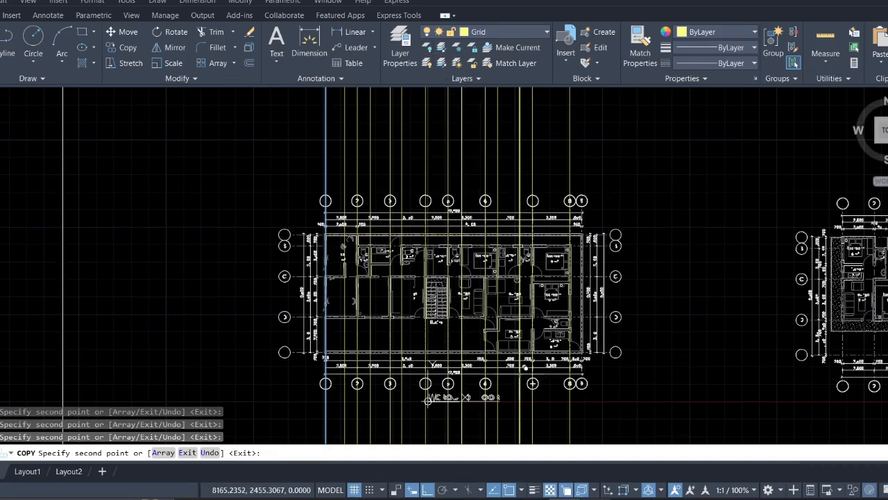
{"action": "mouse_move", "coordinate": [595, 499]}
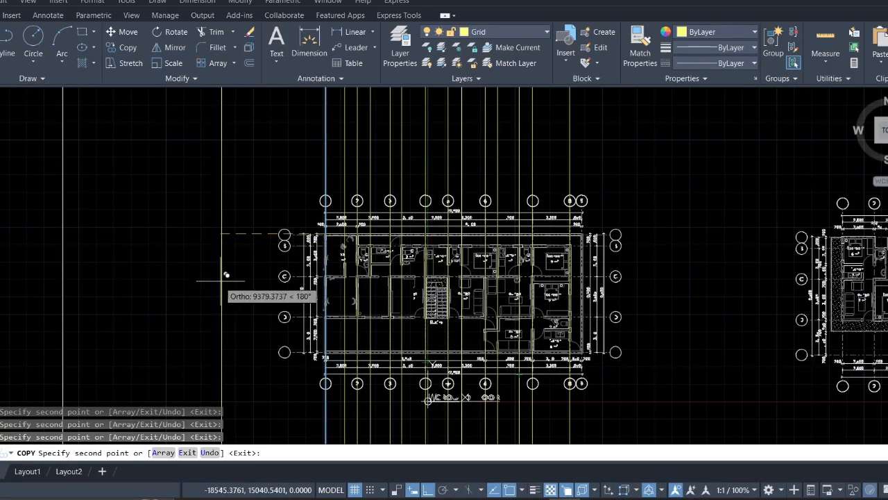
{"action": "key", "text": "Escape"}
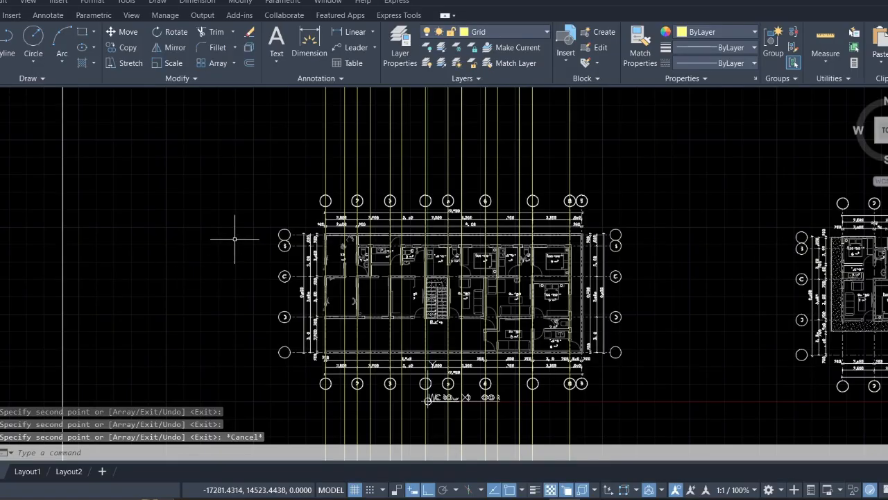
{"action": "type", "text": "xl"}
{"action": "key", "text": "Return"}
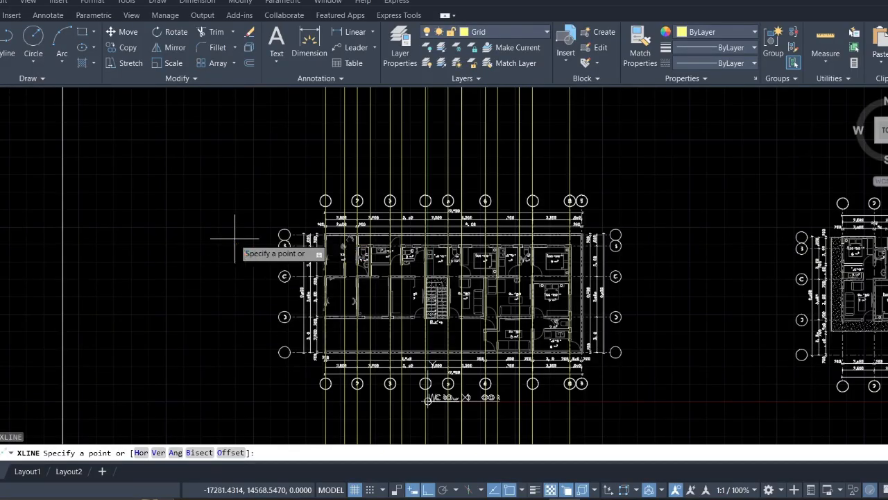
{"action": "type", "text": "h"}
{"action": "key", "text": "Return"}
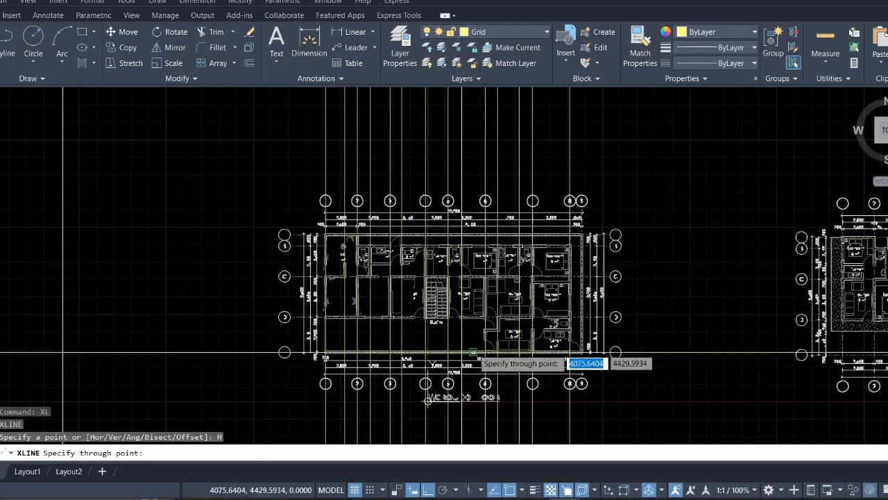
{"action": "scroll", "coordinate": [486, 350], "scroll_direction": "up", "scroll_amount": 7}
{"action": "scroll", "coordinate": [545, 378], "scroll_direction": "up", "scroll_amount": 2}
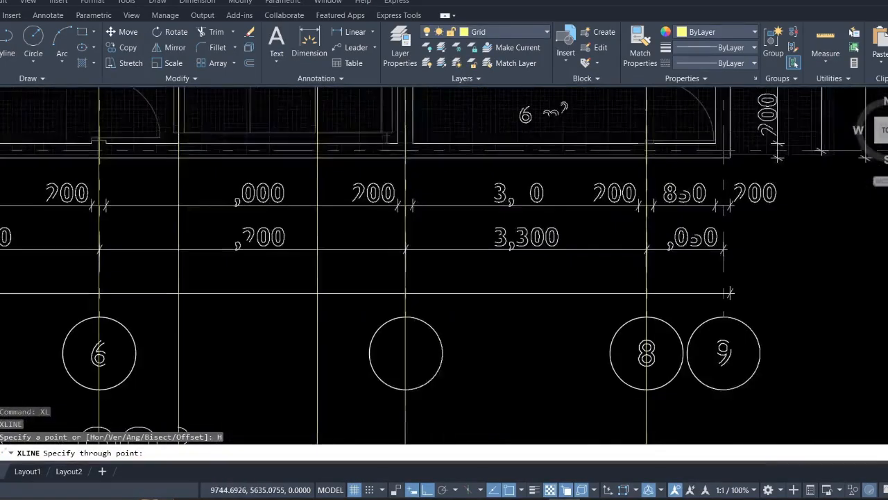
{"action": "middle_click_drag", "start_coordinate": [700, 155], "coordinate": [641, 161]}
{"action": "scroll", "coordinate": [640, 148], "scroll_direction": "up", "scroll_amount": 6}
{"action": "scroll", "coordinate": [363, 172], "scroll_direction": "down", "scroll_amount": 4}
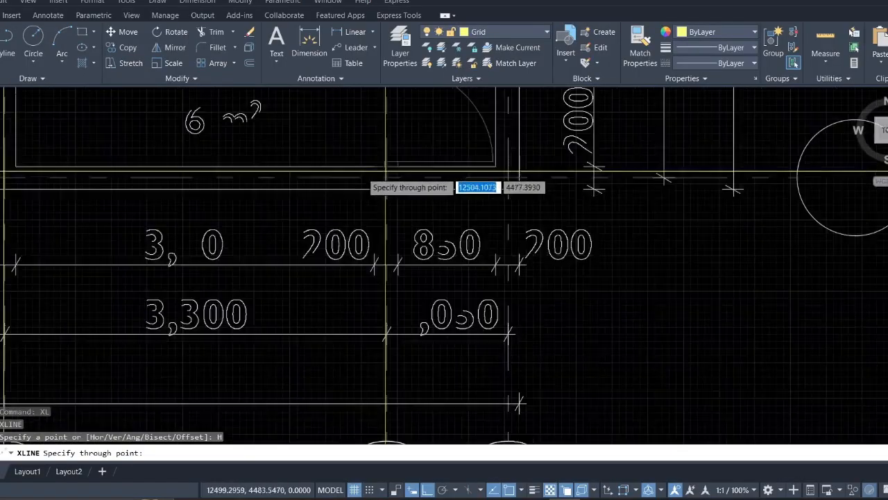
{"action": "scroll", "coordinate": [385, 178], "scroll_direction": "down", "scroll_amount": 4}
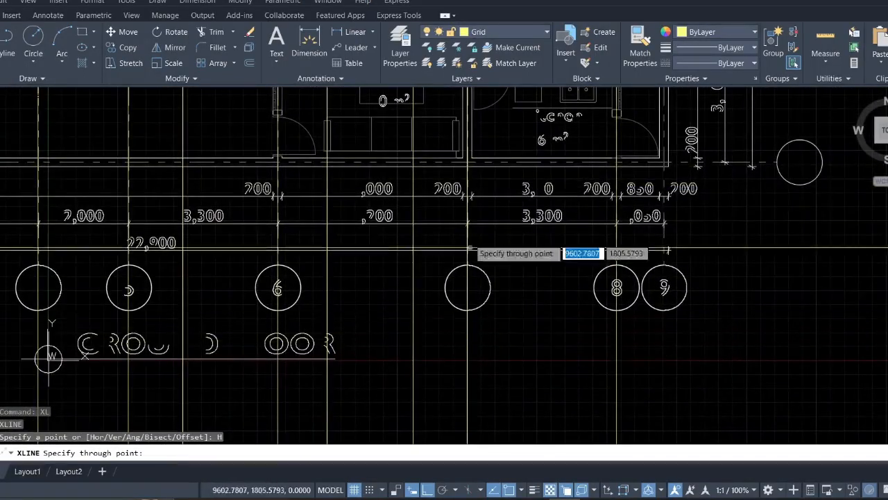
{"action": "scroll", "coordinate": [472, 174], "scroll_direction": "up", "scroll_amount": 4}
{"action": "scroll", "coordinate": [473, 155], "scroll_direction": "up", "scroll_amount": 4}
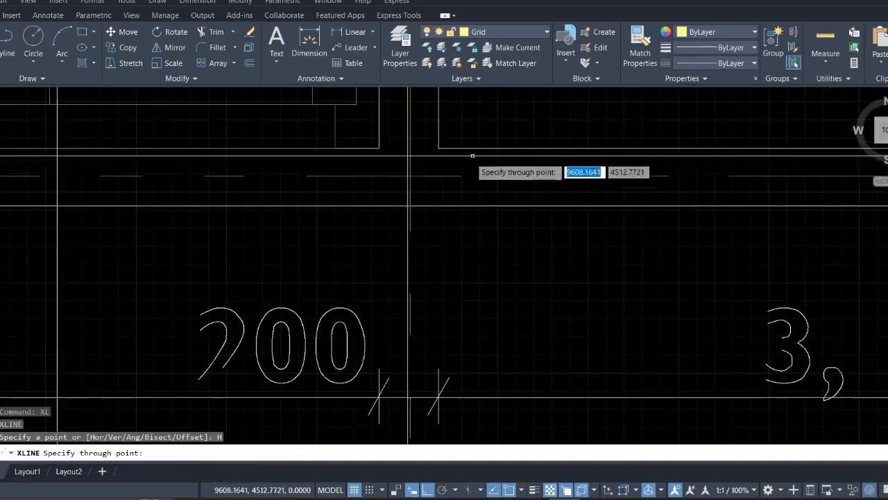
{"action": "scroll", "coordinate": [429, 182], "scroll_direction": "up", "scroll_amount": 4}
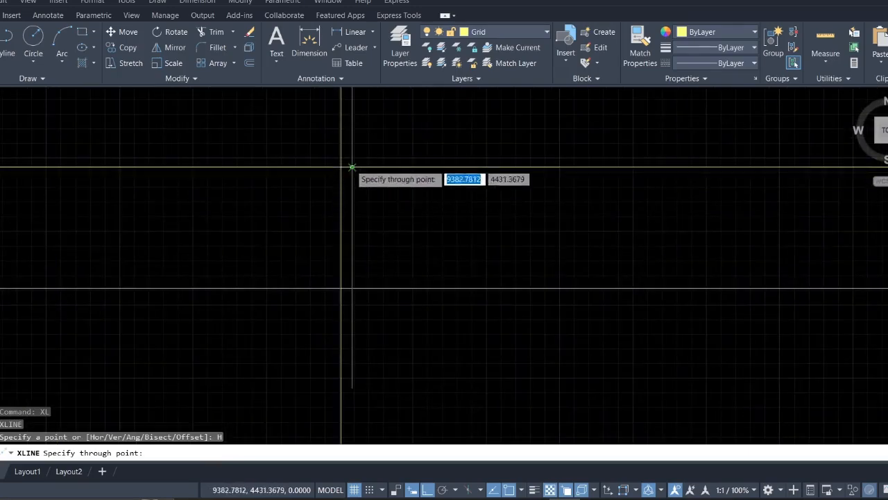
{"action": "scroll", "coordinate": [352, 167], "scroll_direction": "down", "scroll_amount": 2}
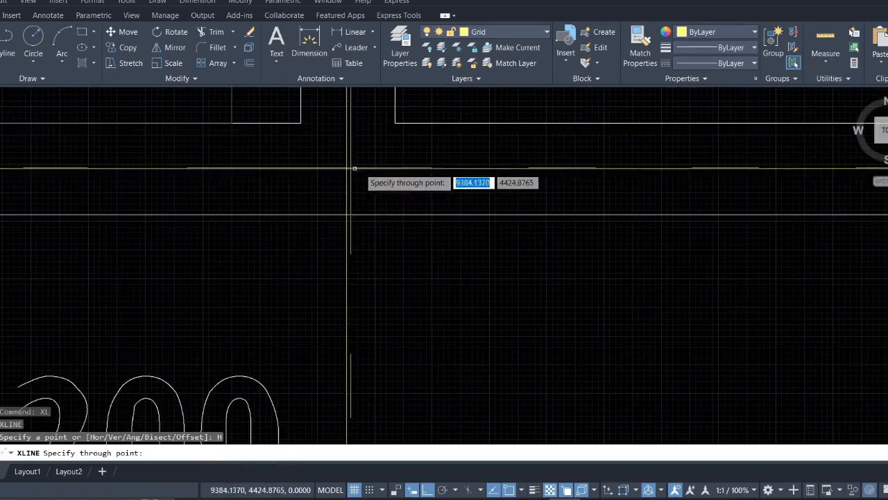
{"action": "key", "text": "Escape"}
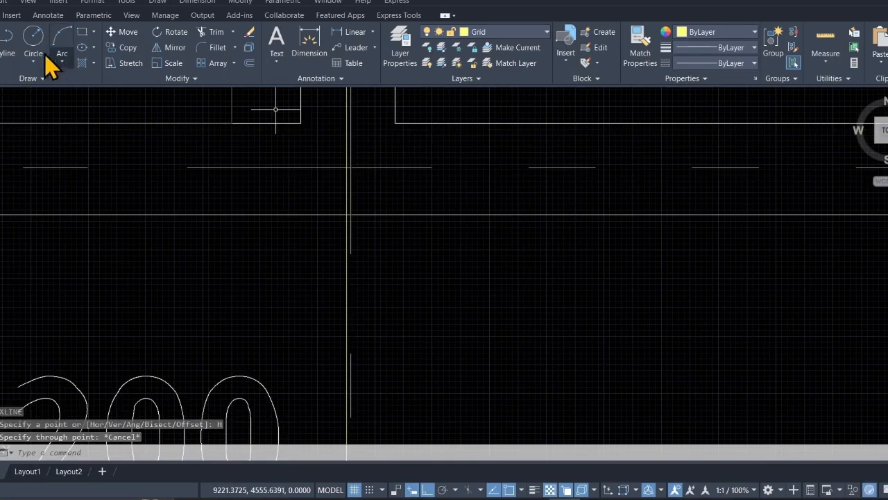
- Draw a vertical helper line across the bottom exterior wall, from the lower-right kitchen's inner left corner down to the outer face
{"action": "type", "text": "l"}
{"action": "key", "text": "Return"}
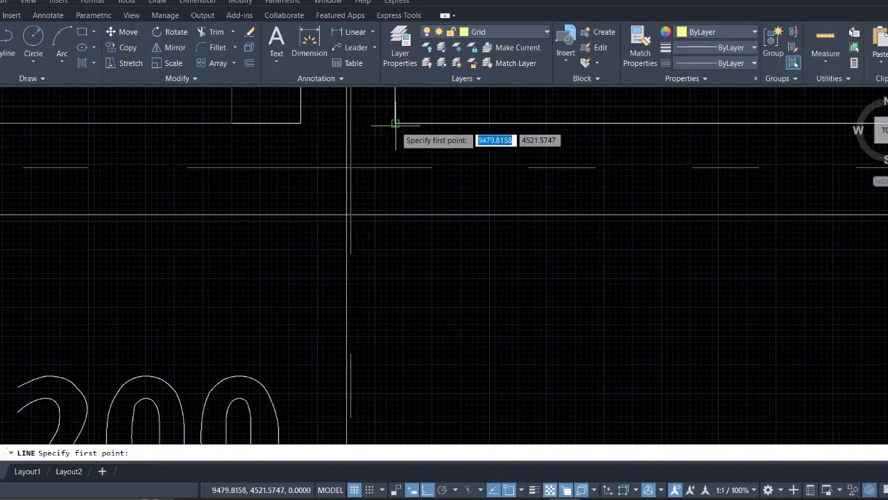
{"action": "left_click", "coordinate": [363, 124]}
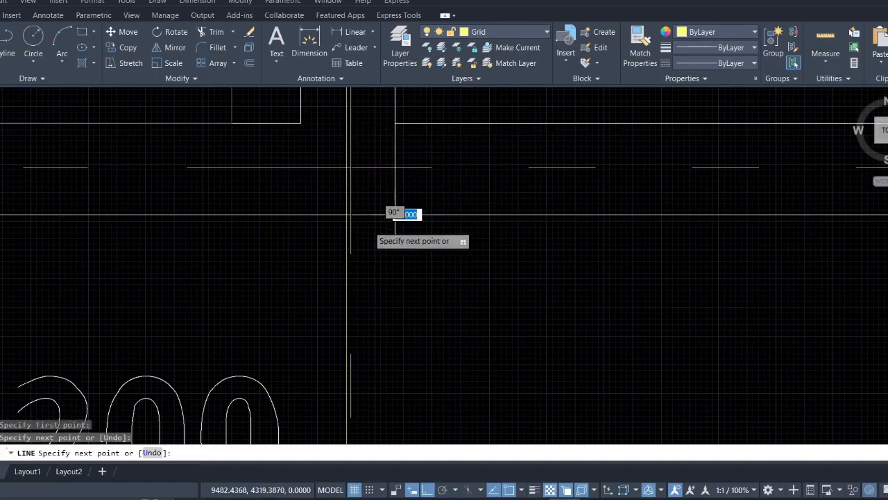
{"action": "key", "text": "Escape"}
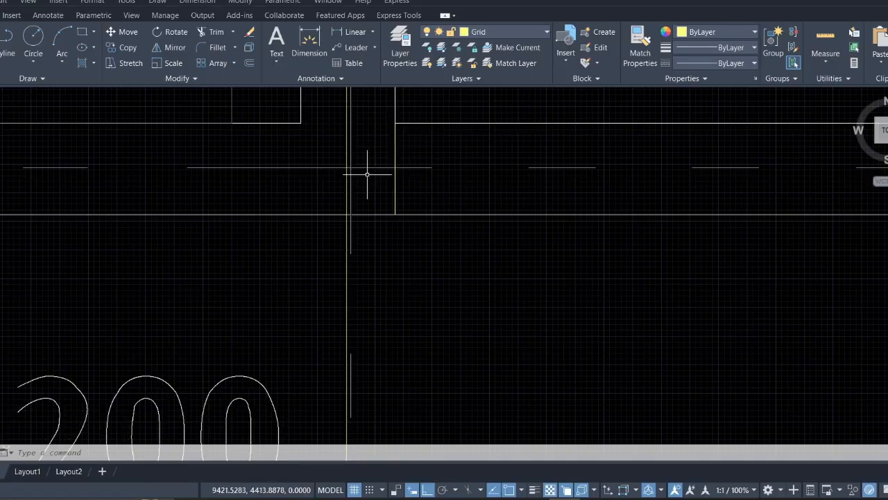
{"action": "key", "text": "Return"}
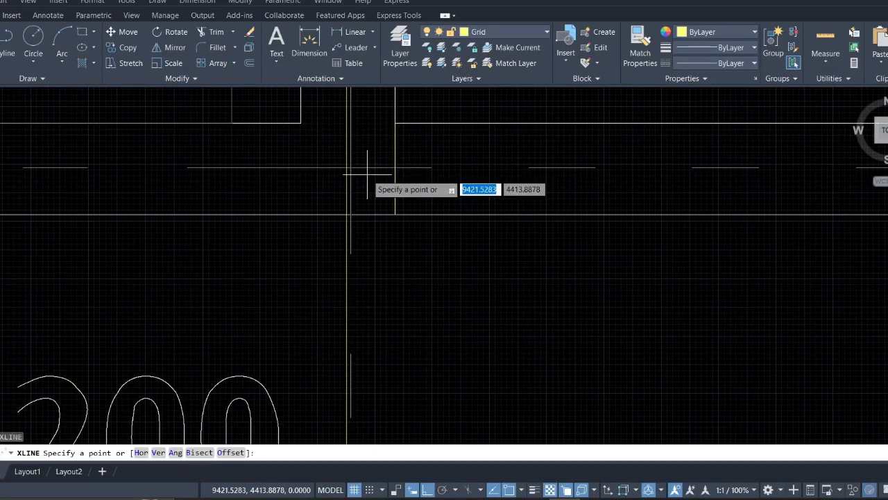
{"action": "type", "text": "v"}
{"action": "key", "text": "Return"}
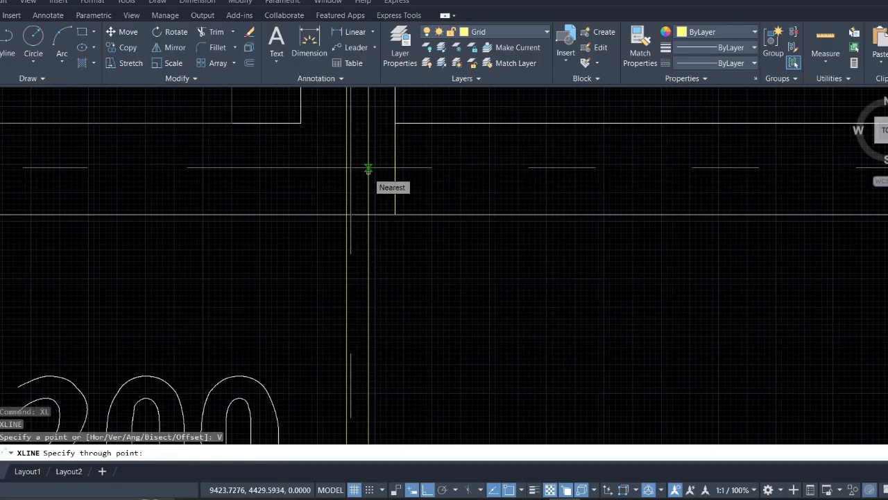
{"action": "key", "text": "Escape"}
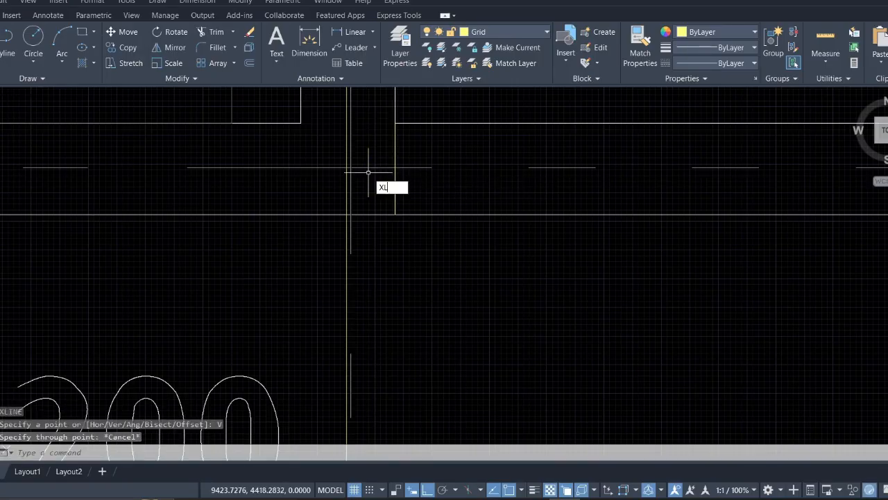
- Draw a horizontal construction line through the midpoint of the helper line in the bottom exterior wall
{"action": "type", "text": "XL"}
{"action": "key", "text": "Return"}
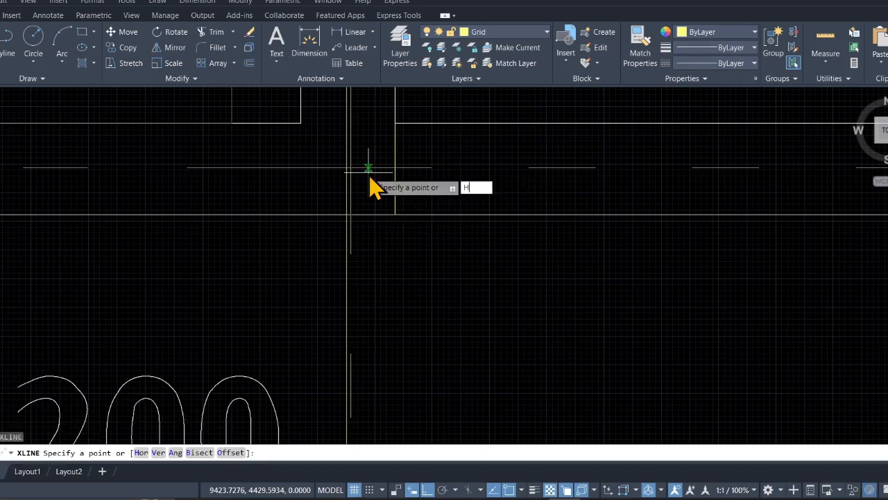
{"action": "key", "text": "Return"}
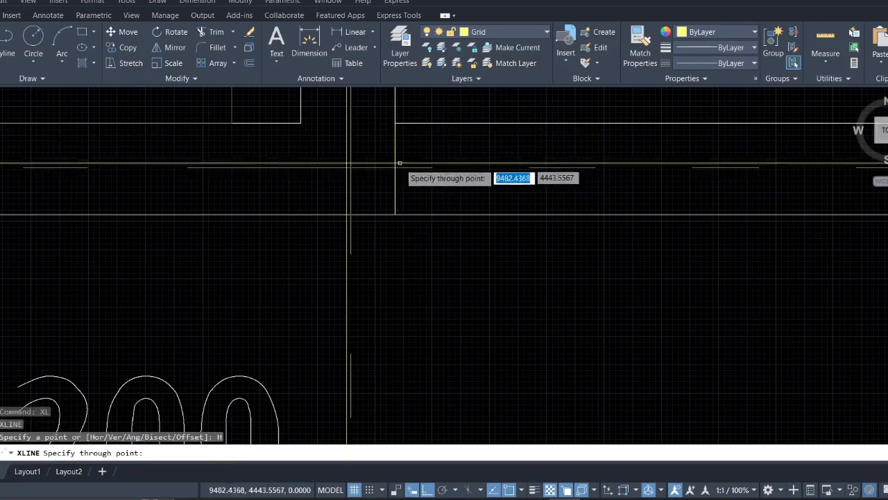
{"action": "scroll", "coordinate": [401, 170], "scroll_direction": "up", "scroll_amount": 5}
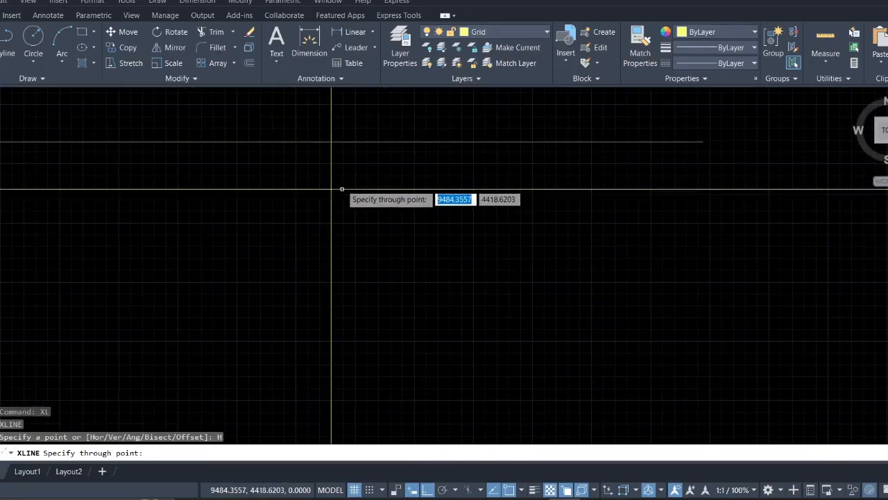
{"action": "scroll", "coordinate": [327, 154], "scroll_direction": "up", "scroll_amount": 2}
{"action": "left_click", "coordinate": [326, 155]}
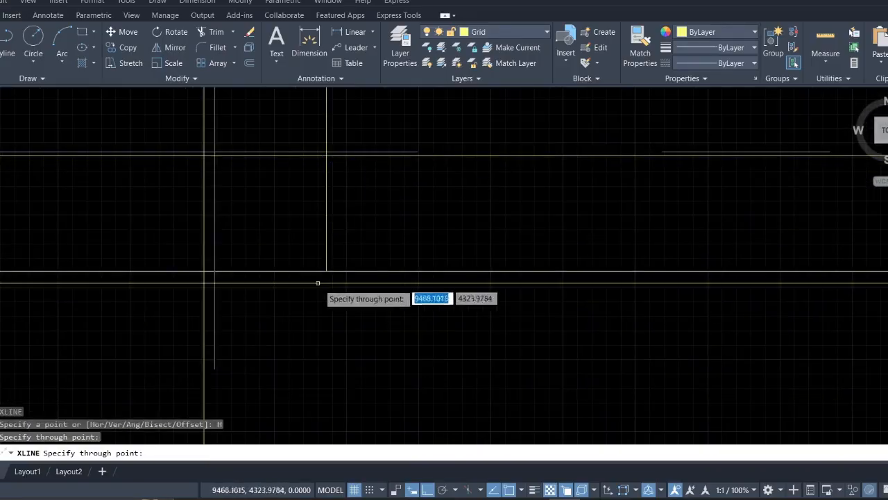
{"action": "key", "text": "Escape"}
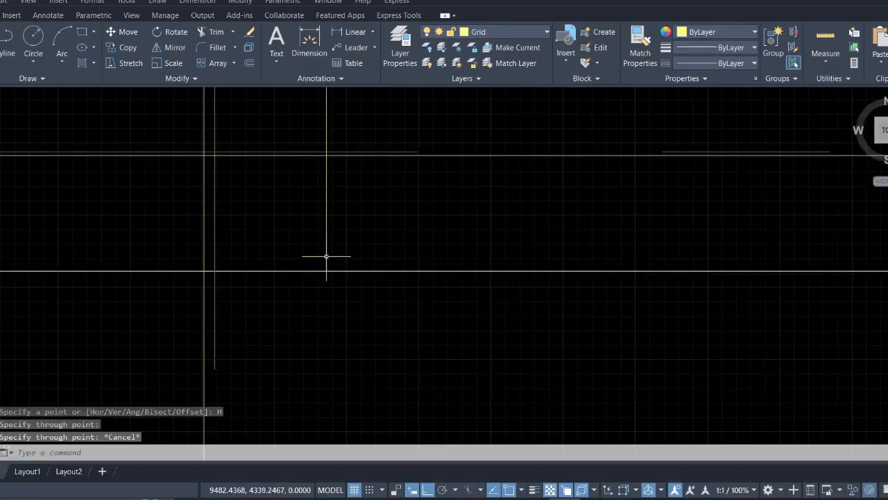
- Delete the vertical helper line across the bottom exterior wall
{"action": "left_click", "coordinate": [350, 125]}
{"action": "left_click", "coordinate": [298, 119]}
{"action": "key", "text": "Delete"}
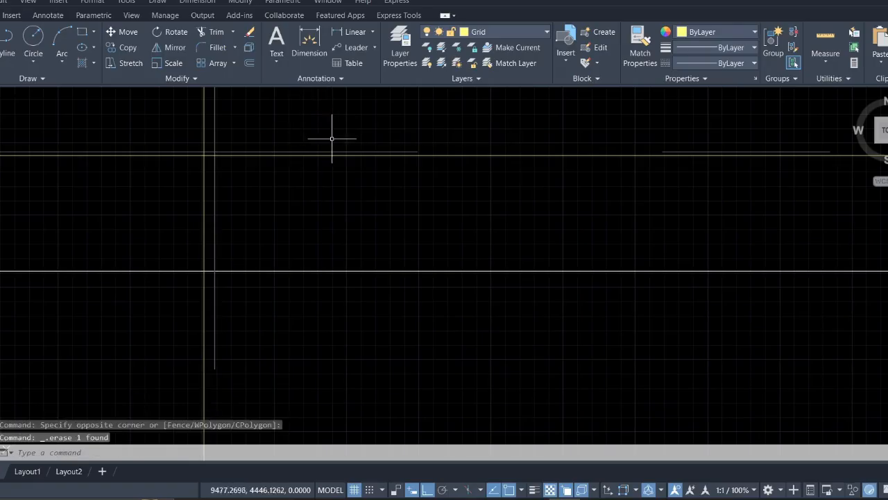
{"action": "scroll", "coordinate": [331, 138], "scroll_direction": "down", "scroll_amount": 5}
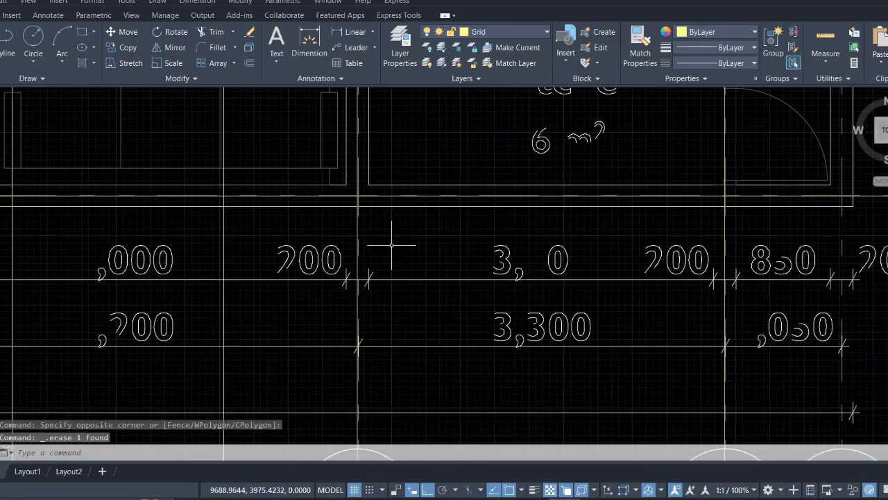
- Start copying the horizontal construction line, using the outer lower-right corner of the exterior wall as the base point
{"action": "scroll", "coordinate": [487, 216], "scroll_direction": "up", "scroll_amount": 4}
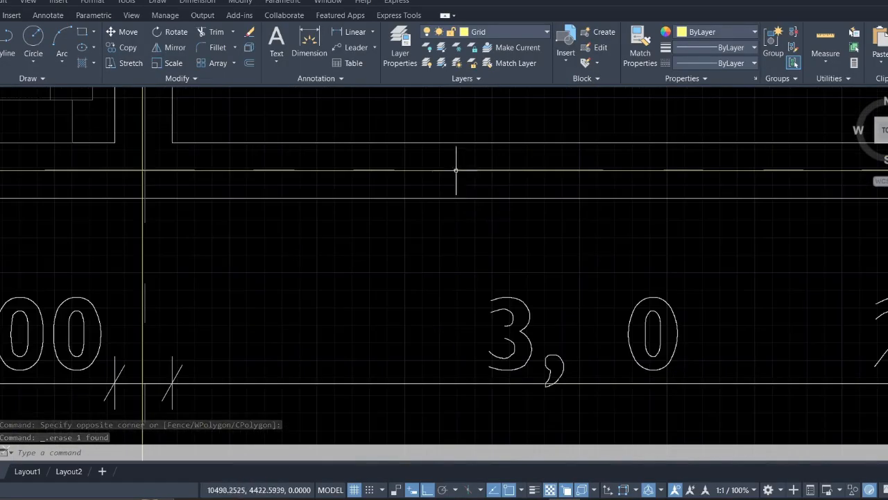
{"action": "left_click", "coordinate": [424, 173]}
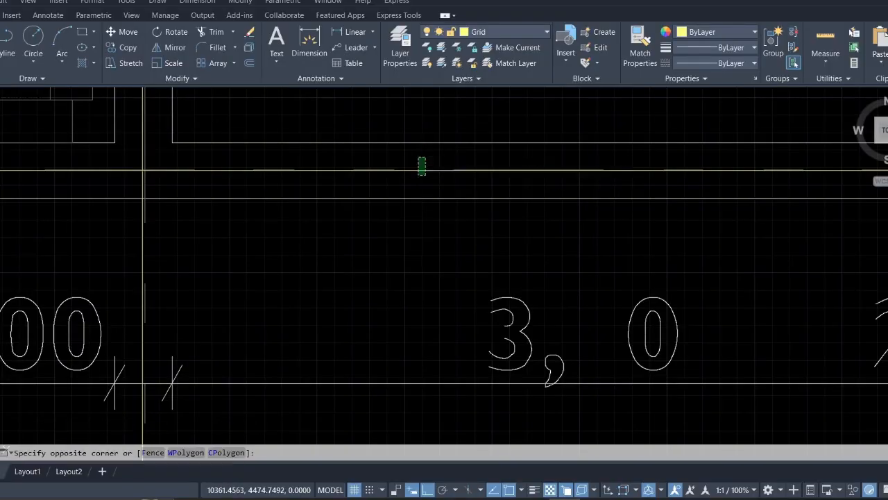
{"action": "left_click", "coordinate": [419, 155]}
{"action": "right_click", "coordinate": [417, 159]}
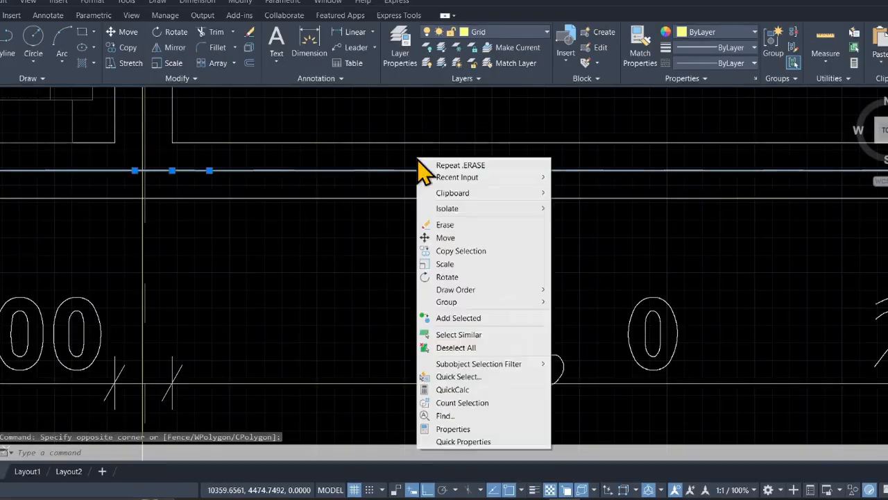
{"action": "left_click", "coordinate": [447, 252]}
{"action": "scroll", "coordinate": [335, 239], "scroll_direction": "down", "scroll_amount": 2}
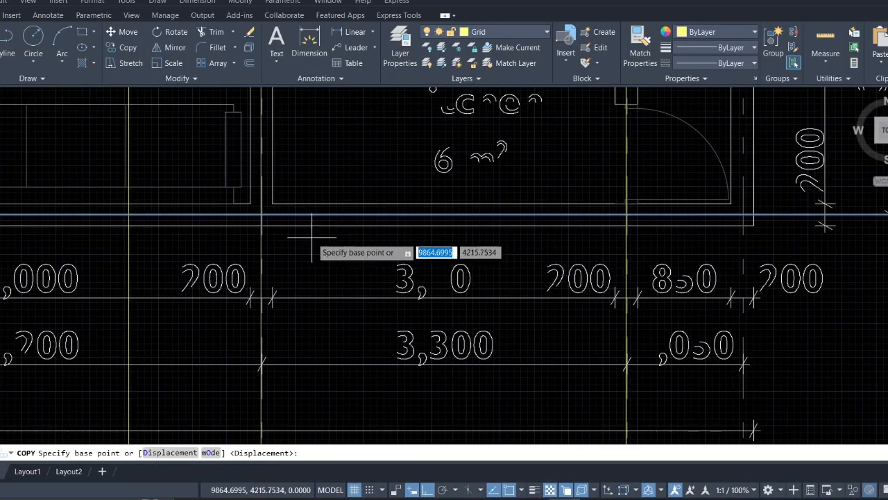
{"action": "scroll", "coordinate": [674, 254], "scroll_direction": "down", "scroll_amount": 2}
{"action": "middle_click_drag", "start_coordinate": [674, 255], "coordinate": [472, 259]}
{"action": "scroll", "coordinate": [576, 236], "scroll_direction": "up", "scroll_amount": 6}
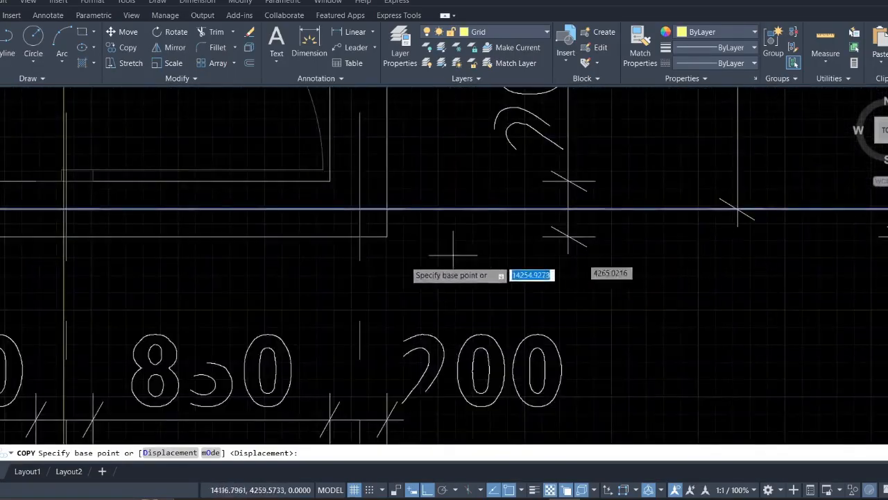
{"action": "left_click", "coordinate": [388, 237]}
- Place a copy of the horizontal construction line at the lower face of the short stepped wall beside the lower lounge
{"action": "scroll", "coordinate": [365, 182], "scroll_direction": "down", "scroll_amount": 8}
{"action": "middle_click_drag", "start_coordinate": [366, 185], "coordinate": [657, 243]}
{"action": "scroll", "coordinate": [318, 163], "scroll_direction": "up", "scroll_amount": 8}
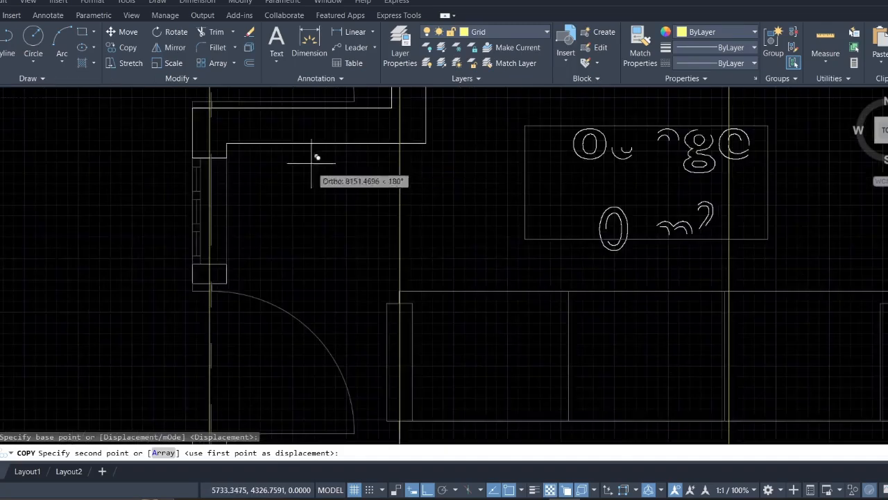
{"action": "left_click", "coordinate": [426, 144]}
- Place a copy of the horizontal construction line at the lower face of the grid D wall above the lower lounge
{"action": "scroll", "coordinate": [422, 157], "scroll_direction": "down", "scroll_amount": 8}
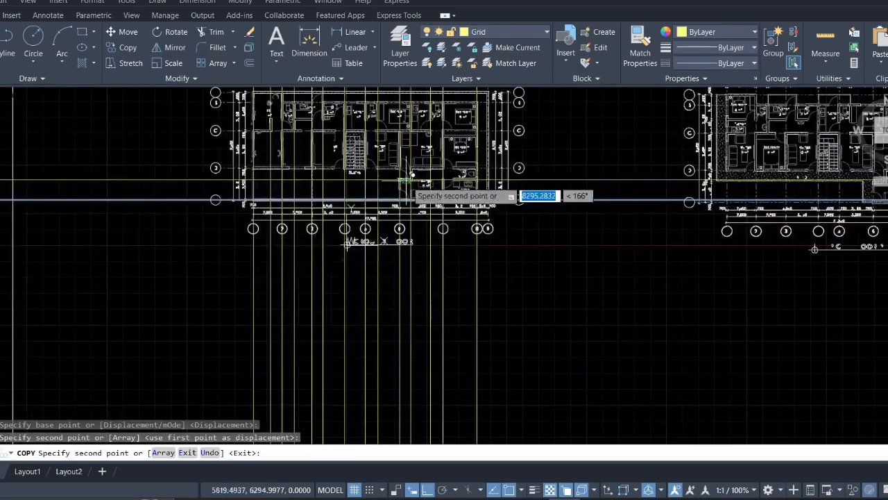
{"action": "scroll", "coordinate": [411, 179], "scroll_direction": "up", "scroll_amount": 10}
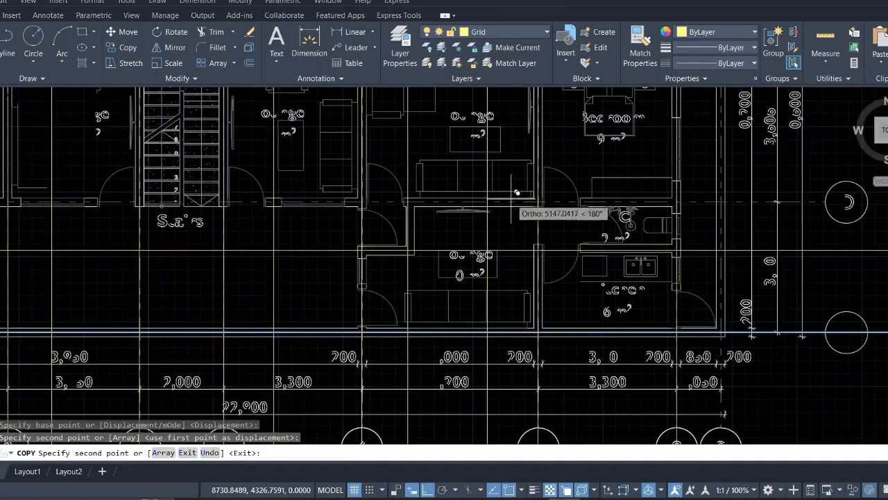
{"action": "scroll", "coordinate": [528, 196], "scroll_direction": "up", "scroll_amount": 5}
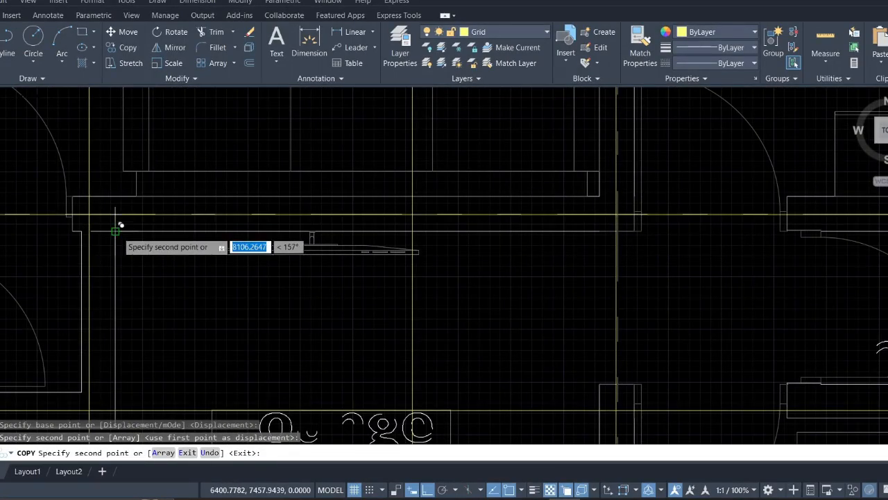
{"action": "left_click", "coordinate": [120, 225]}
- Place a copy of the horizontal construction line at the lower face of the wall above the 9 m² bedroom between grids C and D
{"action": "scroll", "coordinate": [194, 229], "scroll_direction": "down", "scroll_amount": 8}
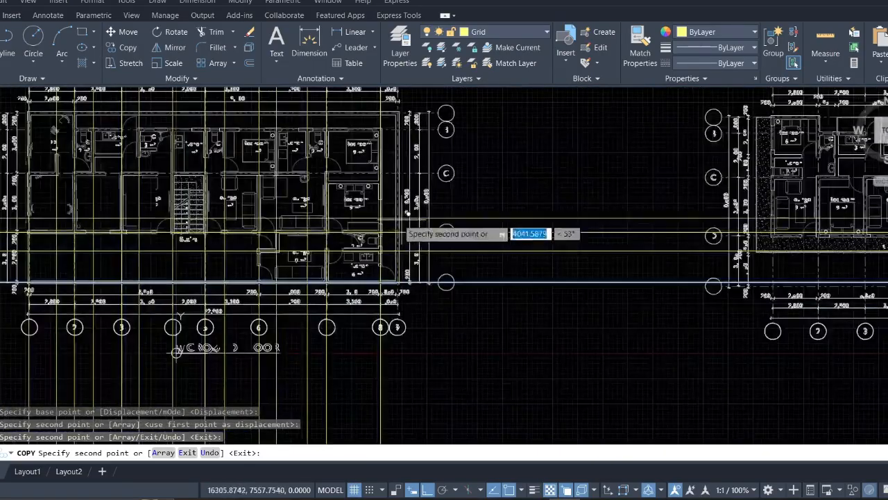
{"action": "scroll", "coordinate": [406, 227], "scroll_direction": "up", "scroll_amount": 3}
{"action": "scroll", "coordinate": [436, 160], "scroll_direction": "up", "scroll_amount": 2}
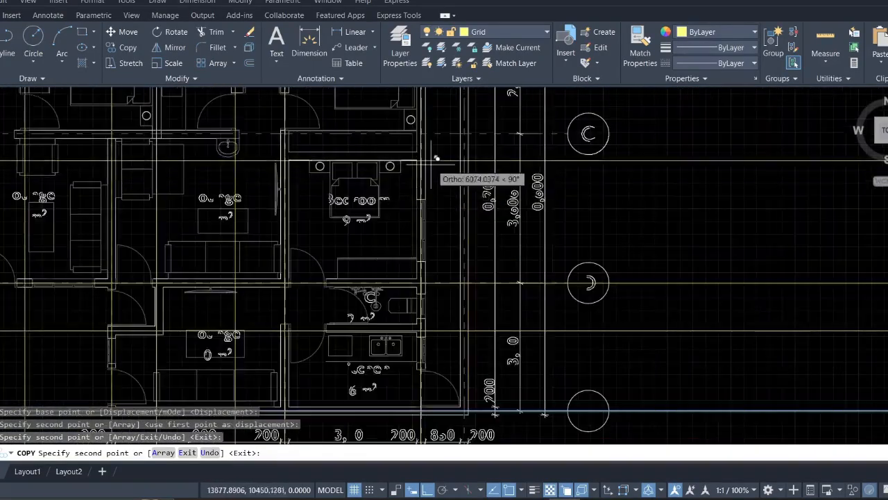
{"action": "scroll", "coordinate": [398, 163], "scroll_direction": "up", "scroll_amount": 4}
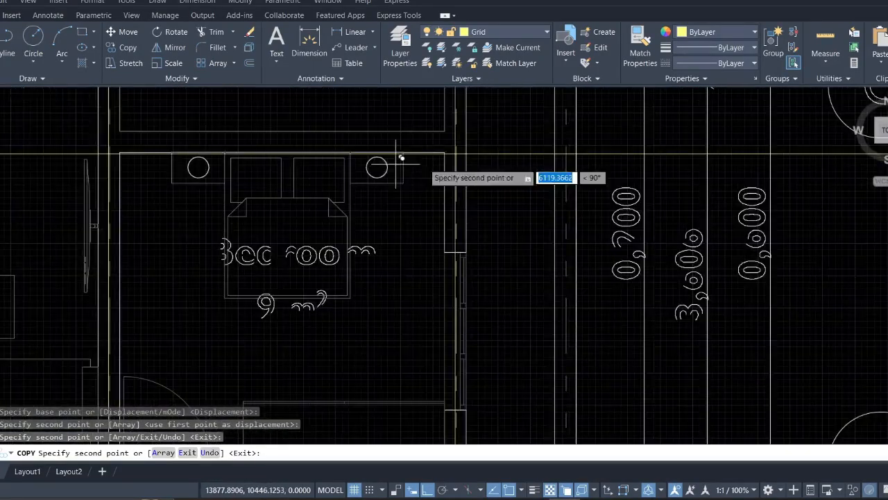
{"action": "left_click", "coordinate": [450, 147]}
- Place a copy of the horizontal construction line at the lower face of the grid C wall, at its left end
{"action": "scroll", "coordinate": [403, 181], "scroll_direction": "down", "scroll_amount": 6}
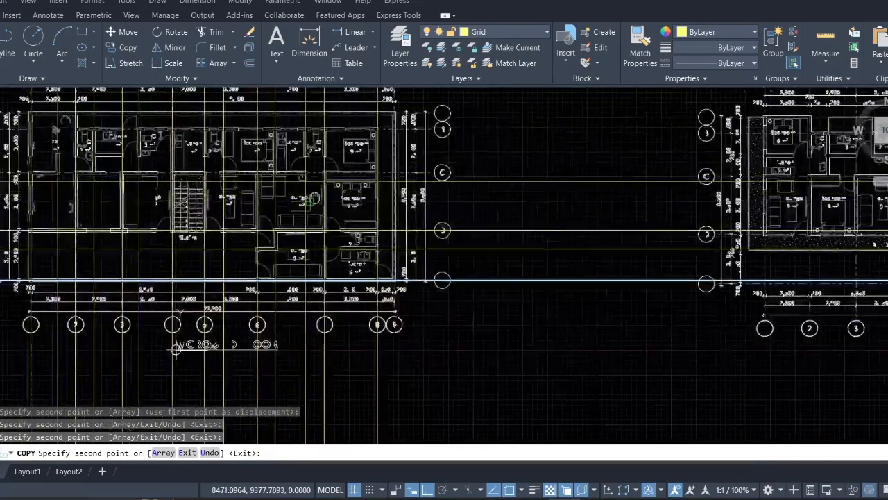
{"action": "scroll", "coordinate": [236, 181], "scroll_direction": "up", "scroll_amount": 8}
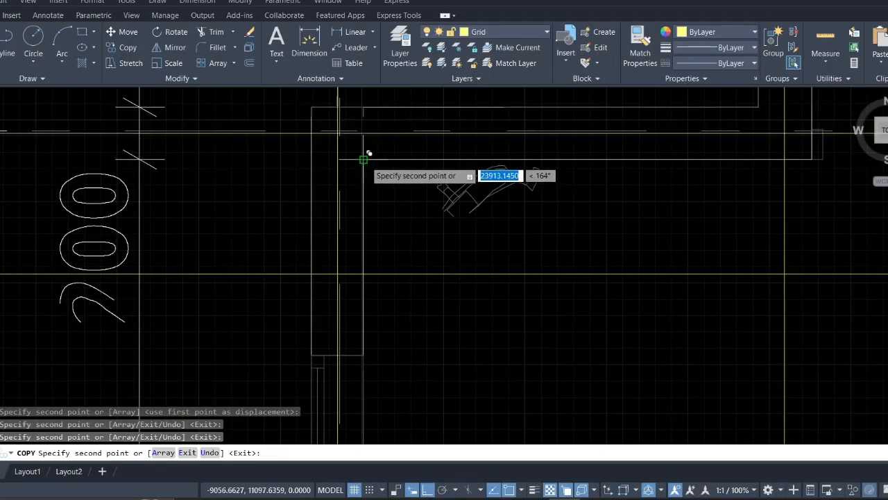
{"action": "scroll", "coordinate": [372, 166], "scroll_direction": "down", "scroll_amount": 9}
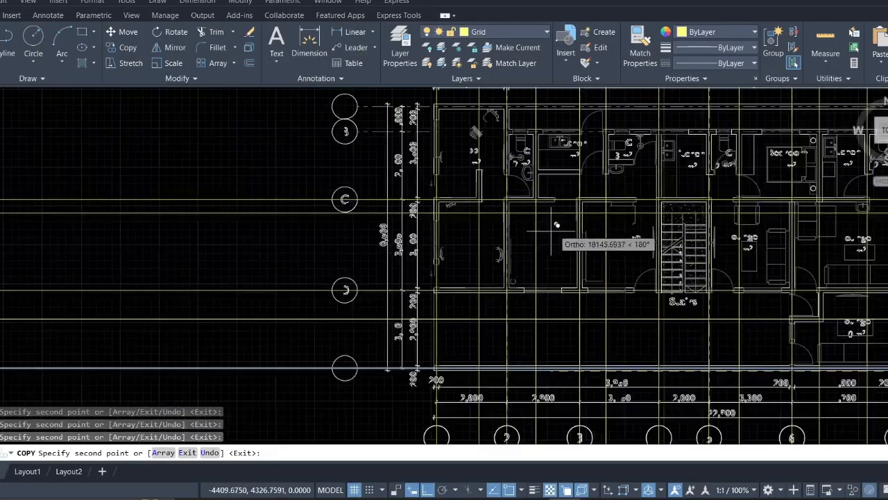
- Place copies of the horizontal construction line at the lower faces of the short wall below the upper-left kitchen and the long wall above the upper rooms
{"action": "middle_click_drag", "start_coordinate": [549, 230], "coordinate": [410, 345]}
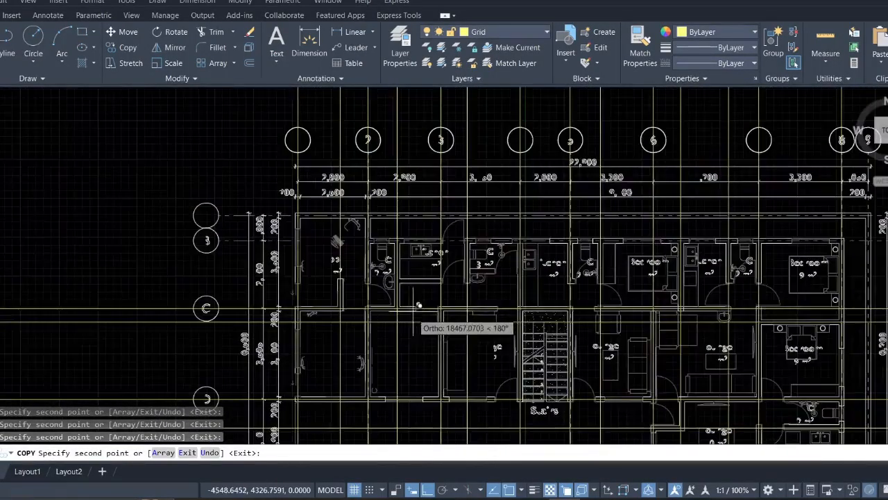
{"action": "scroll", "coordinate": [420, 290], "scroll_direction": "up", "scroll_amount": 8}
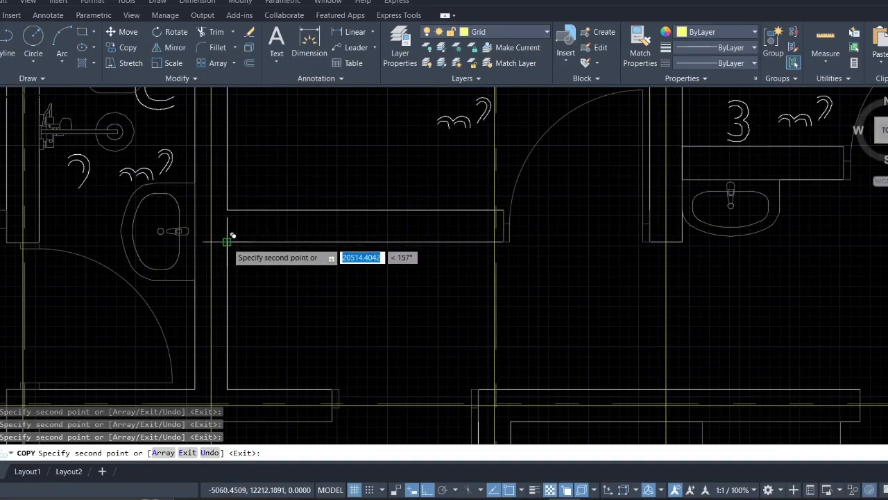
{"action": "scroll", "coordinate": [340, 239], "scroll_direction": "down", "scroll_amount": 10}
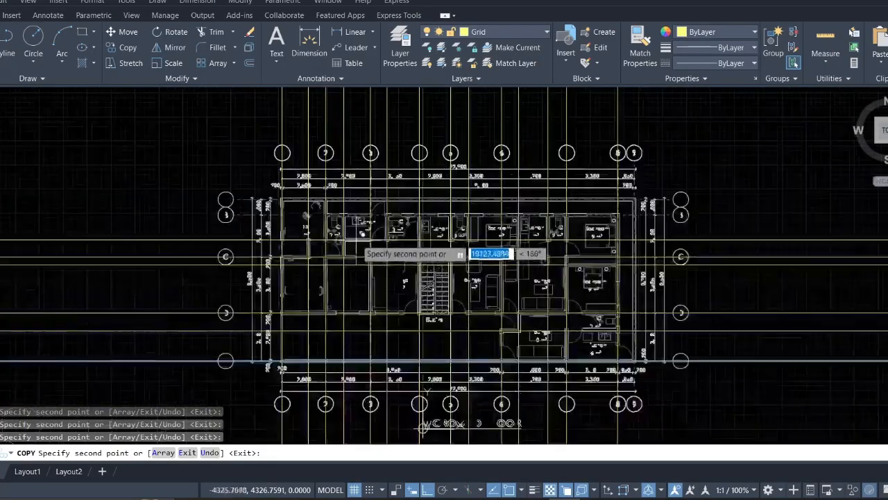
{"action": "scroll", "coordinate": [451, 227], "scroll_direction": "up", "scroll_amount": 8}
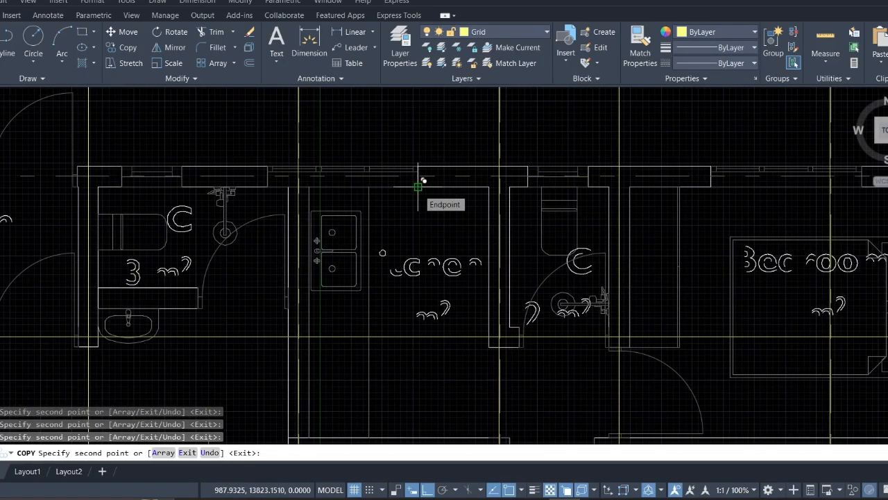
{"action": "scroll", "coordinate": [438, 194], "scroll_direction": "down", "scroll_amount": 8}
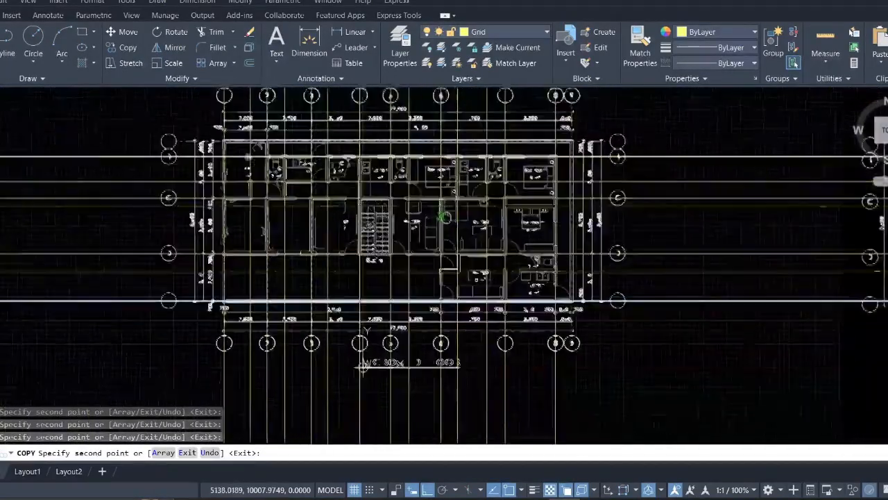
- Examine the whole floor plan for walls that still lack a horizontal construction line
{"action": "middle_click_drag", "start_coordinate": [415, 181], "coordinate": [450, 167]}
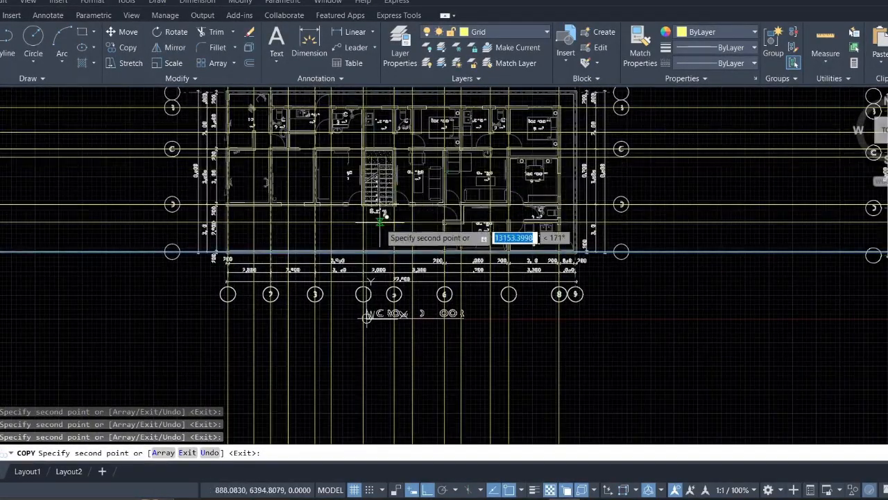
{"action": "scroll", "coordinate": [380, 222], "scroll_direction": "up", "scroll_amount": 6}
{"action": "scroll", "coordinate": [403, 189], "scroll_direction": "down", "scroll_amount": 4}
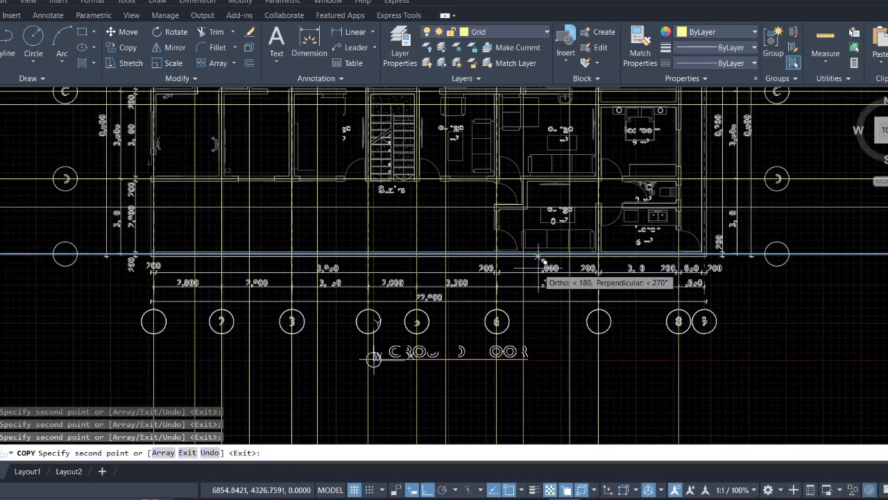
{"action": "scroll", "coordinate": [566, 210], "scroll_direction": "up", "scroll_amount": 4}
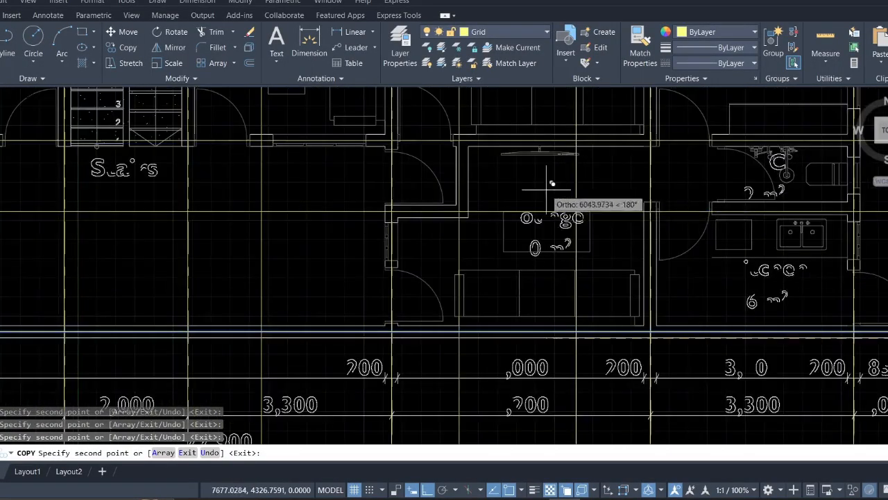
{"action": "mouse_move", "coordinate": [529, 178]}
{"action": "middle_mouse_down"}
{"action": "mouse_move", "coordinate": [618, 354]}
{"action": "mouse_move", "coordinate": [634, 361]}
{"action": "middle_mouse_up"}
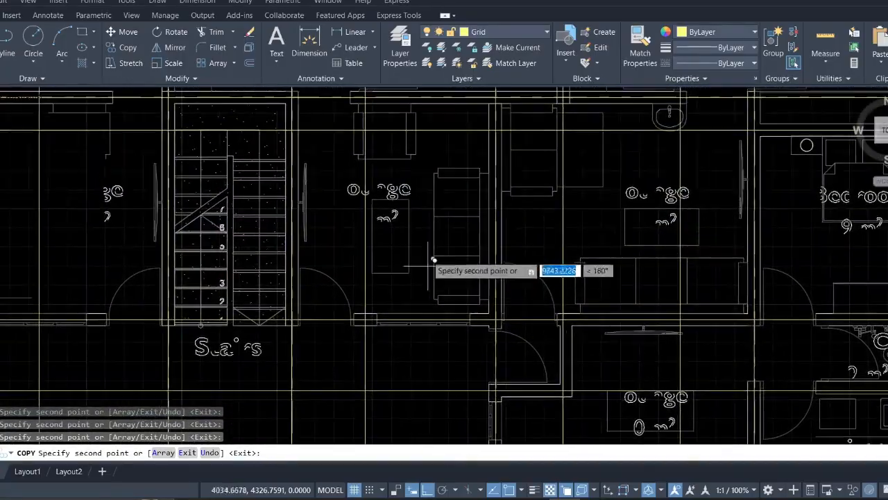
{"action": "scroll", "coordinate": [433, 243], "scroll_direction": "down", "scroll_amount": 2}
{"action": "mouse_move", "coordinate": [435, 241]}
{"action": "middle_mouse_down"}
{"action": "mouse_move", "coordinate": [437, 263]}
{"action": "mouse_move", "coordinate": [550, 285]}
{"action": "middle_mouse_up"}
{"action": "scroll", "coordinate": [312, 266], "scroll_direction": "down", "scroll_amount": 7}
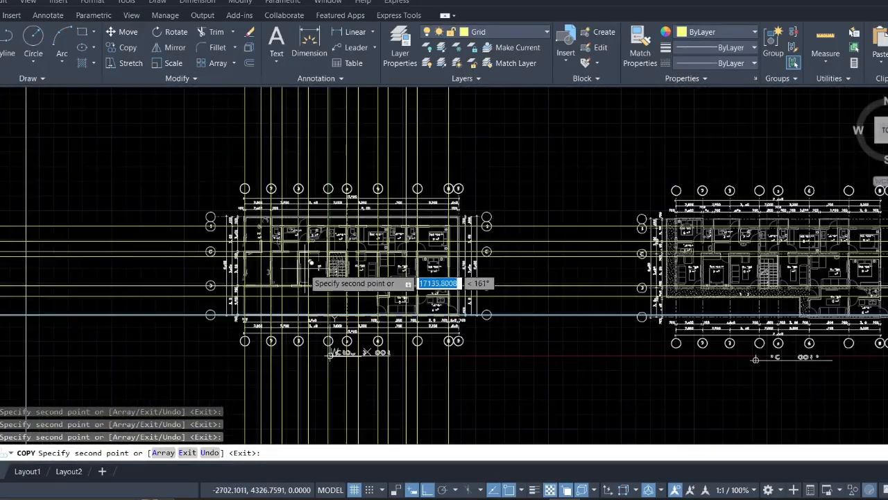
{"action": "scroll", "coordinate": [277, 225], "scroll_direction": "up", "scroll_amount": 8}
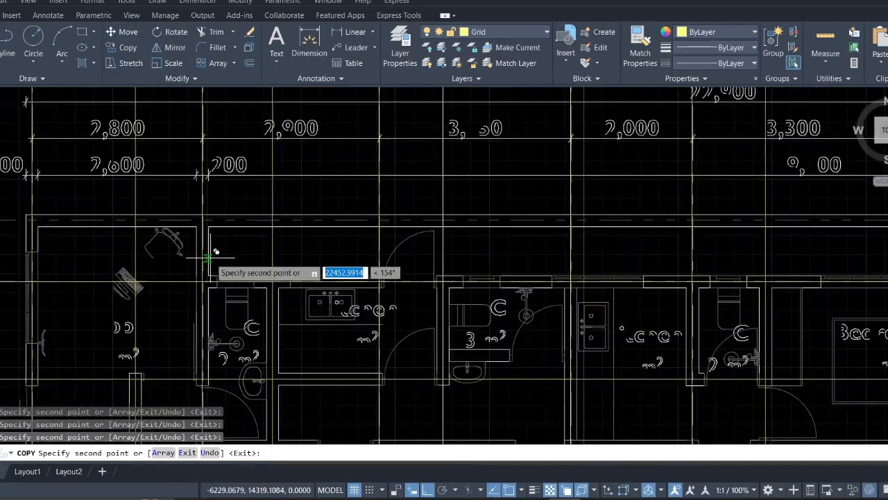
{"action": "scroll", "coordinate": [208, 258], "scroll_direction": "down", "scroll_amount": 3}
{"action": "scroll", "coordinate": [208, 257], "scroll_direction": "down", "scroll_amount": 3}
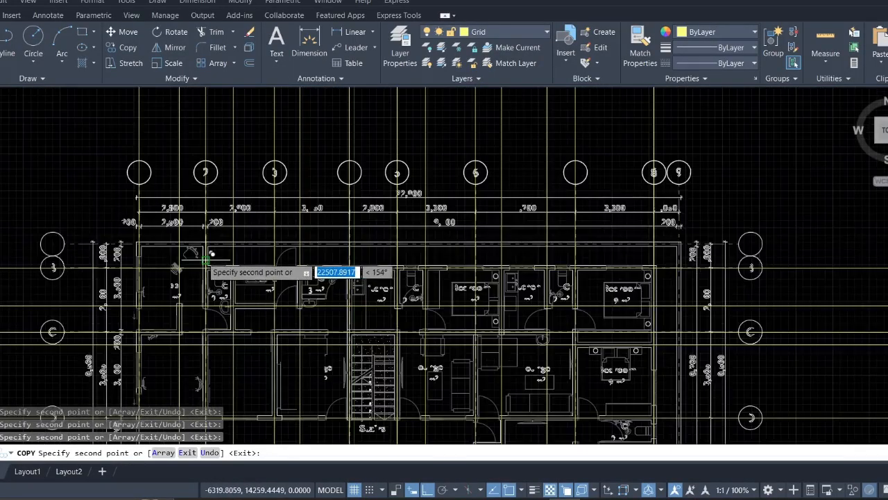
{"action": "mouse_move", "coordinate": [207, 258]}
{"action": "middle_mouse_down"}
{"action": "mouse_move", "coordinate": [218, 138]}
{"action": "mouse_move", "coordinate": [200, 71]}
{"action": "mouse_move", "coordinate": [203, 91]}
{"action": "middle_mouse_up"}
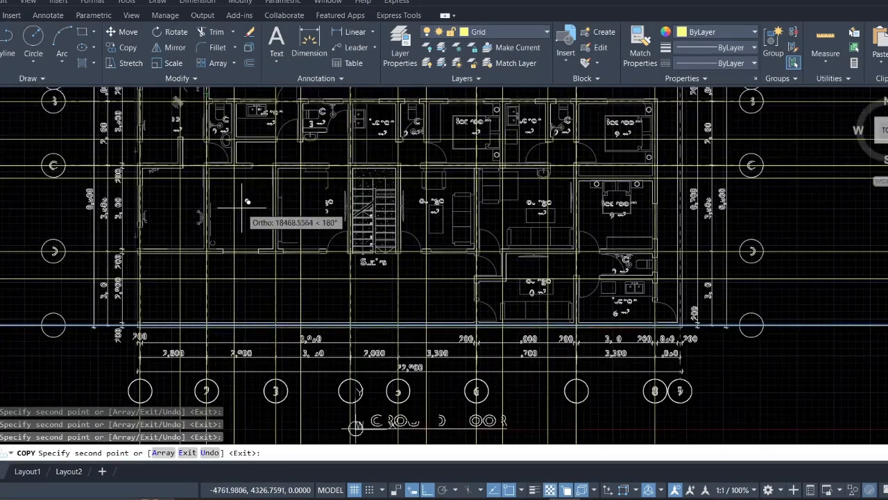
- Draw a rectangle of about 28550 by 15110 around the whole ground floor plan, just outside its dimension strings
{"action": "key", "text": "Escape"}
{"action": "scroll", "coordinate": [242, 216], "scroll_direction": "down", "scroll_amount": 6}
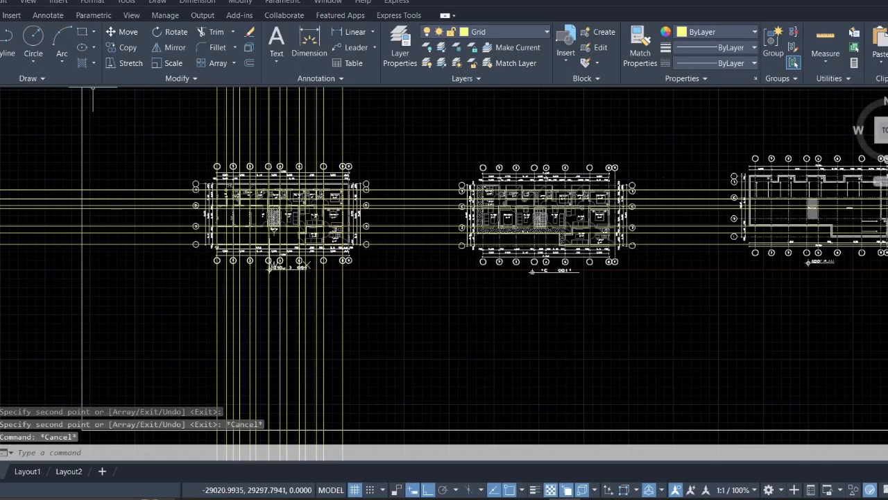
{"action": "left_click", "coordinate": [83, 32]}
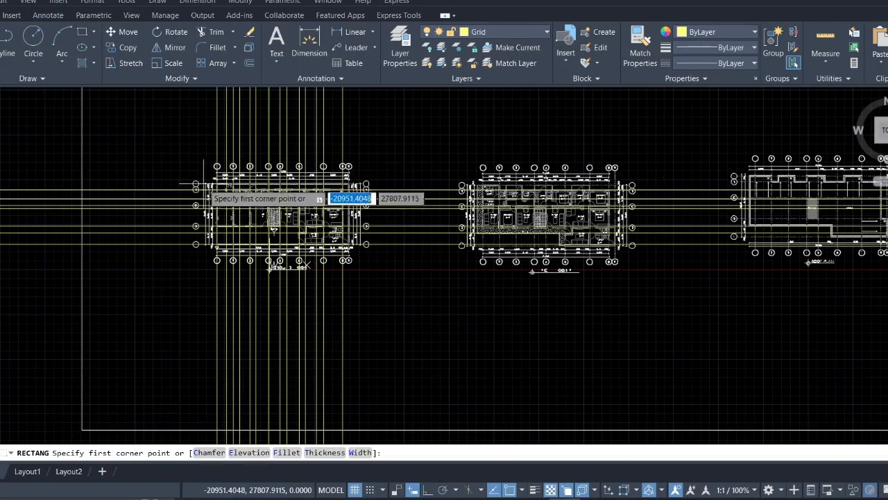
{"action": "scroll", "coordinate": [210, 198], "scroll_direction": "up", "scroll_amount": 4}
{"action": "scroll", "coordinate": [221, 166], "scroll_direction": "down", "scroll_amount": 4}
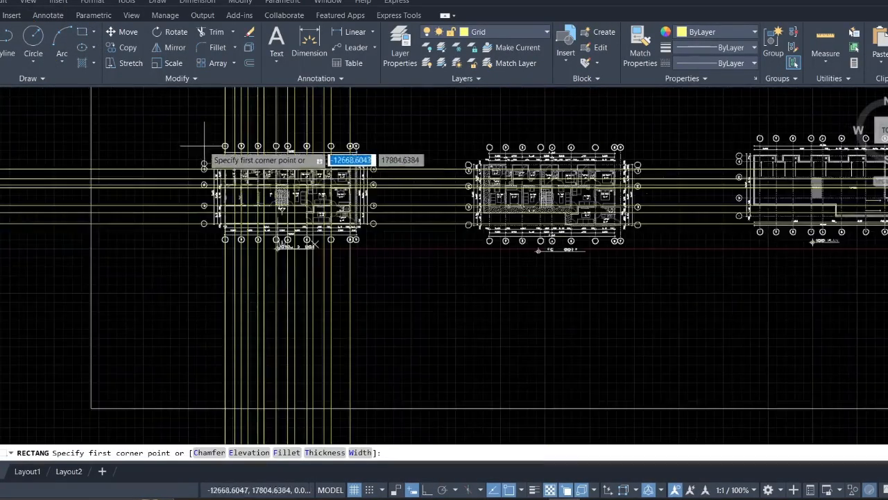
{"action": "scroll", "coordinate": [199, 143], "scroll_direction": "up", "scroll_amount": 4}
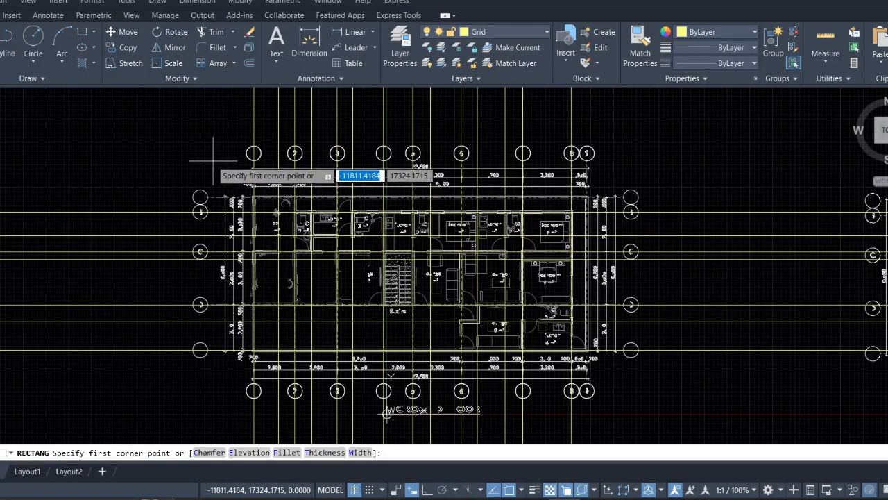
{"action": "left_click", "coordinate": [207, 156]}
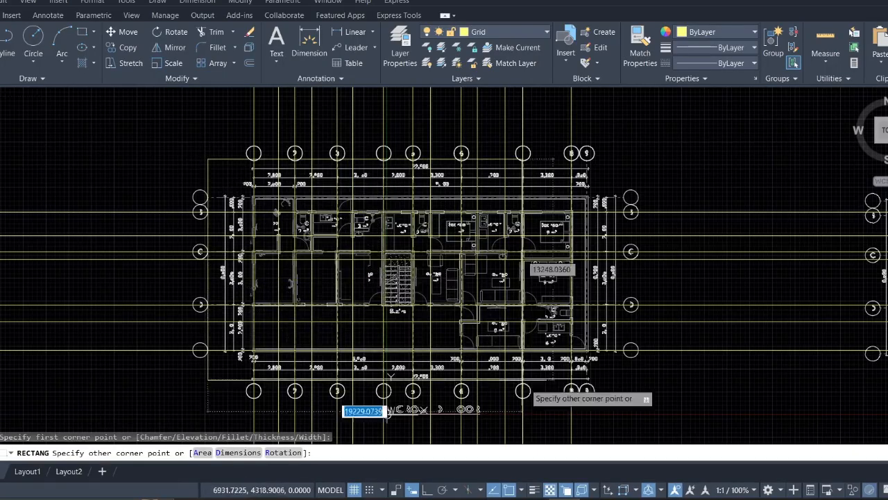
{"action": "middle_click_drag", "start_coordinate": [540, 383], "coordinate": [488, 306]}
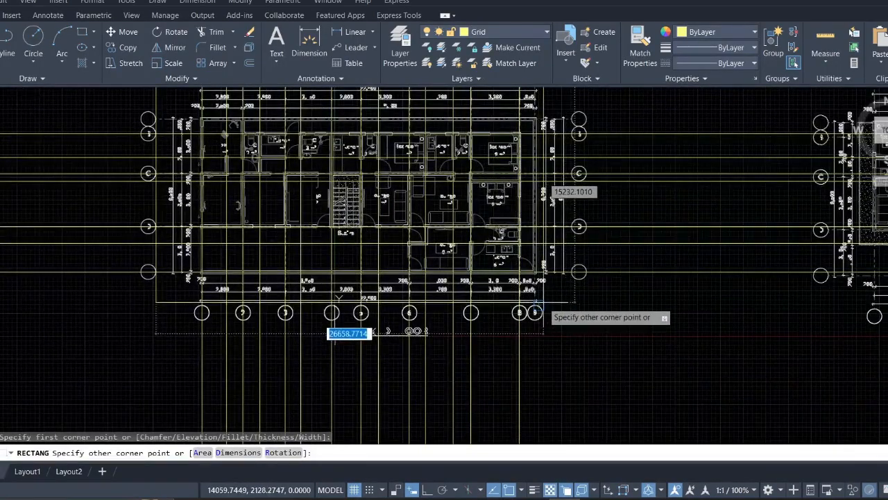
{"action": "scroll", "coordinate": [549, 307], "scroll_direction": "down", "scroll_amount": 2}
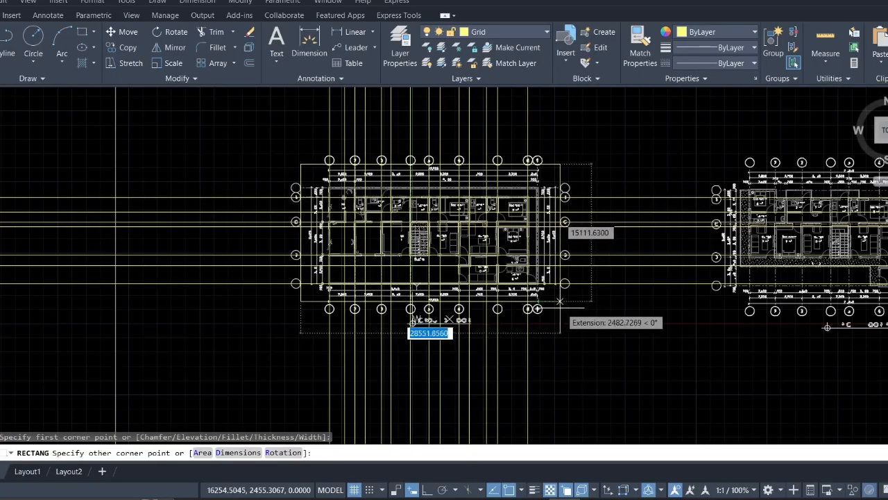
{"action": "left_click", "coordinate": [560, 301]}
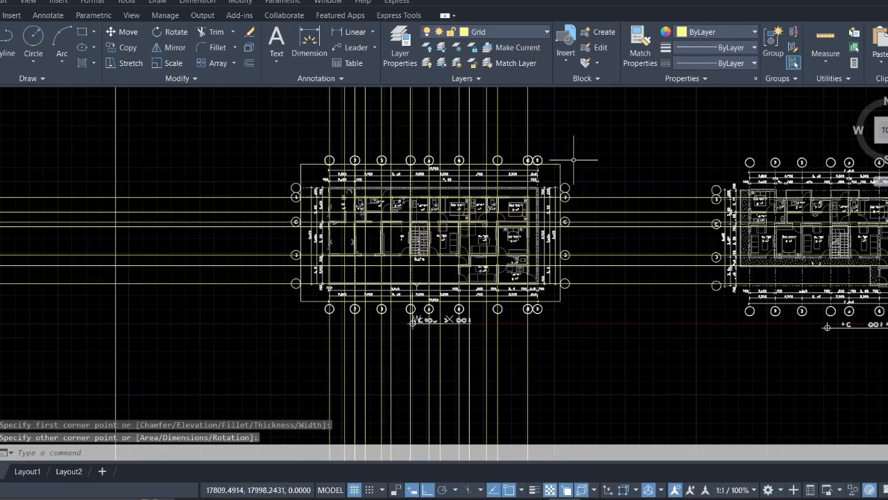
- Trim the vertical construction lines above the plan, using the surrounding rectangle as the cutting edge
{"action": "scroll", "coordinate": [573, 160], "scroll_direction": "up", "scroll_amount": 2}
{"action": "left_click", "coordinate": [575, 185]}
{"action": "left_click", "coordinate": [537, 153]}
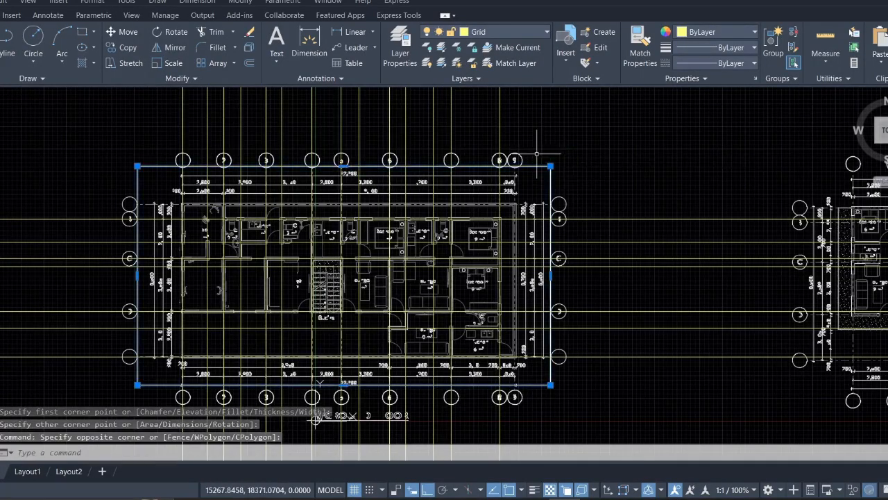
{"action": "left_click", "coordinate": [221, 35]}
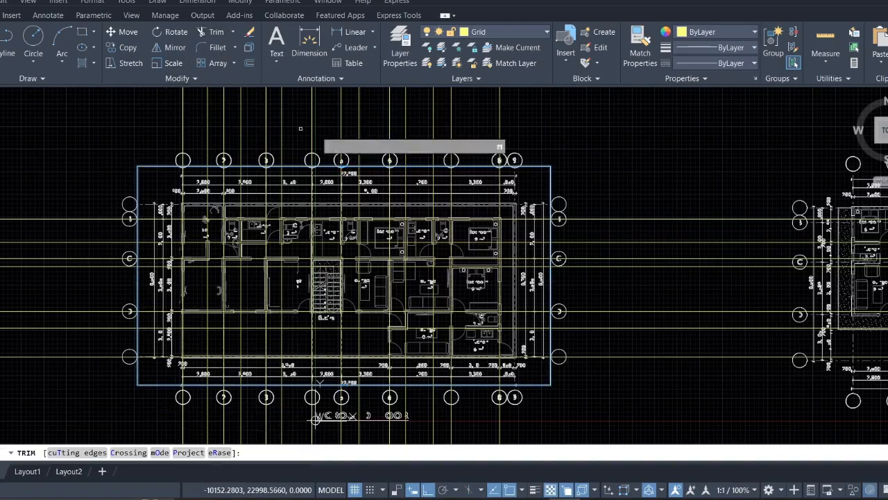
{"action": "left_click", "coordinate": [545, 119]}
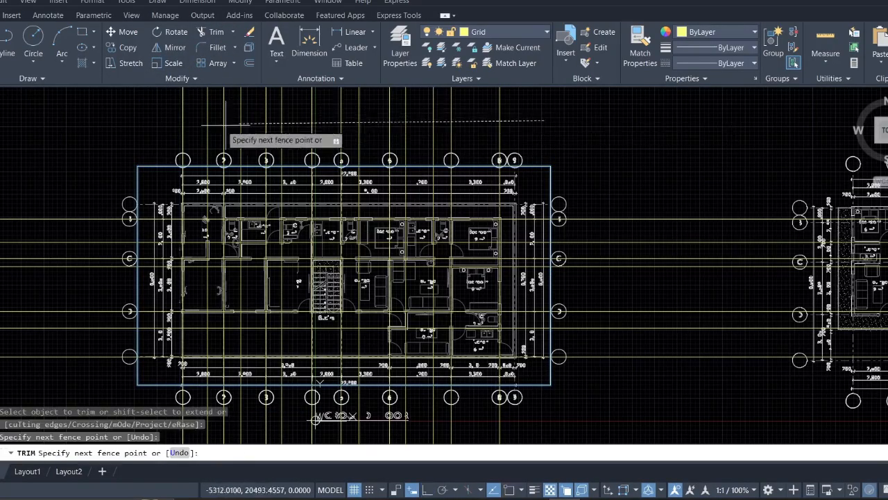
{"action": "key", "text": "Return"}
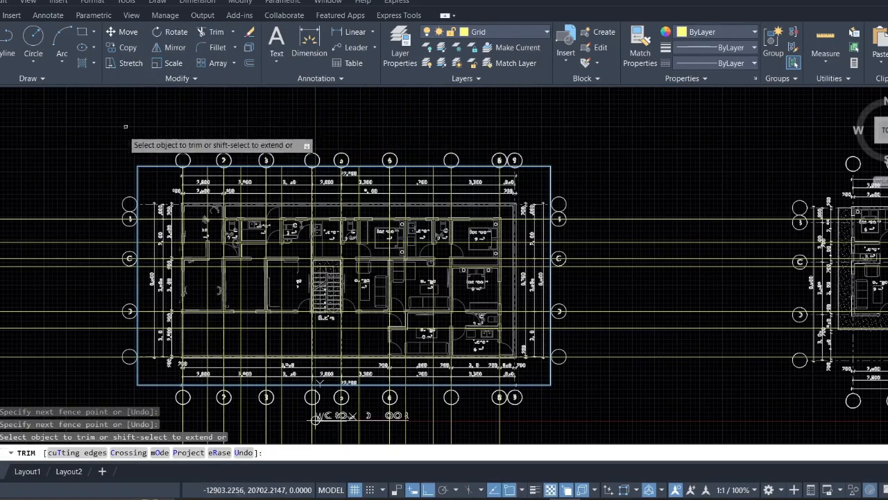
- Trim the horizontal construction lines on both sides of the plan back to the surrounding rectangle
{"action": "left_click", "coordinate": [55, 393]}
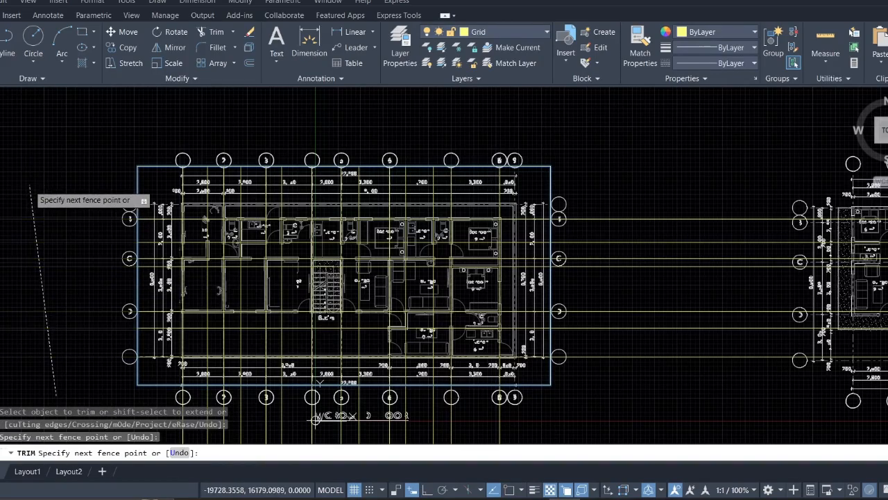
{"action": "key", "text": "Return"}
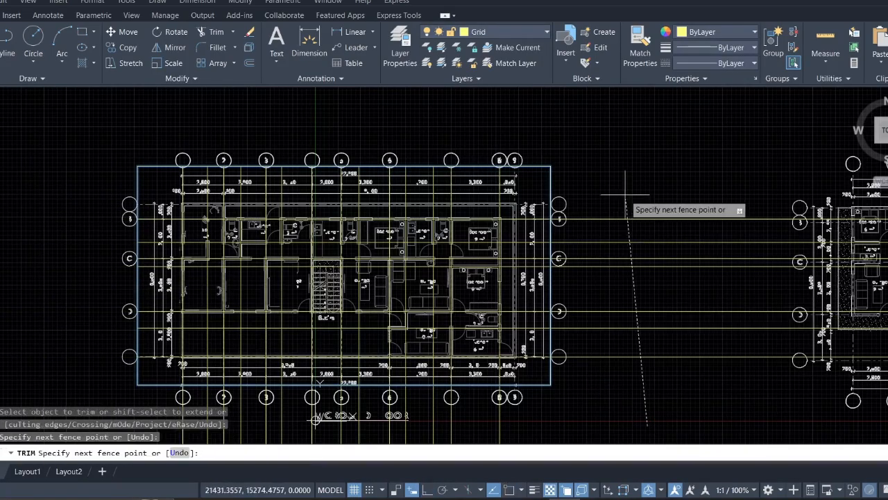
{"action": "left_click", "coordinate": [625, 195]}
- Trim the vertical construction lines below the plan back to the surrounding rectangle and end the Trim command
{"action": "scroll", "coordinate": [632, 306], "scroll_direction": "down", "scroll_amount": 4}
{"action": "middle_click_drag", "start_coordinate": [633, 306], "coordinate": [644, 142]}
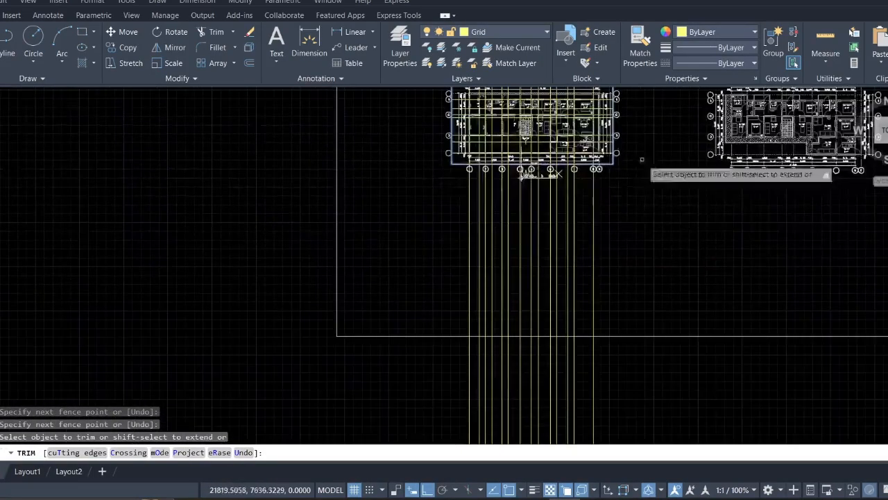
{"action": "left_click", "coordinate": [647, 251]}
{"action": "key", "text": "Return"}
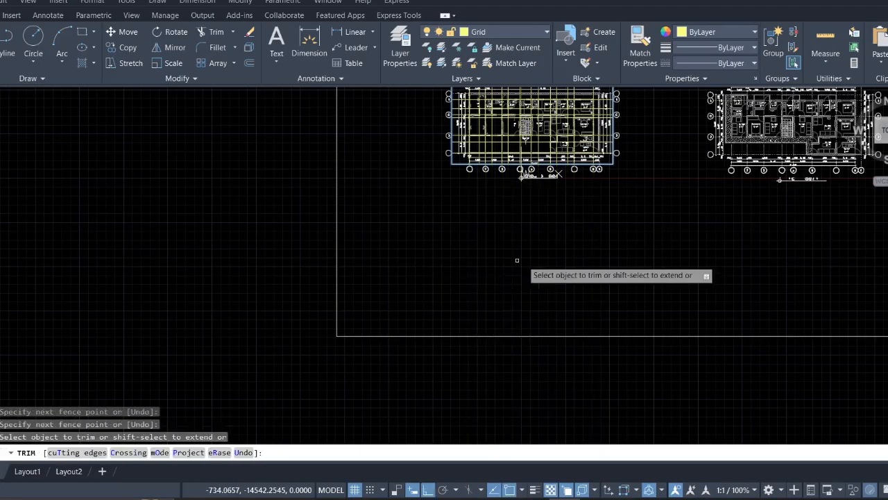
{"action": "middle_click_drag", "start_coordinate": [522, 263], "coordinate": [477, 356]}
{"action": "key", "text": "Escape"}
- Delete the surrounding rectangle that served as the trimming boundary
{"action": "scroll", "coordinate": [408, 253], "scroll_direction": "up", "scroll_amount": 5}
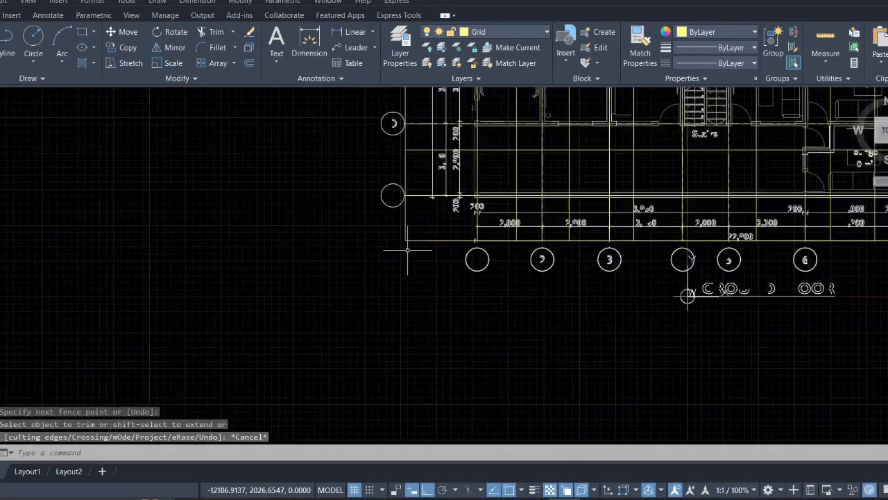
{"action": "left_click", "coordinate": [425, 247]}
{"action": "left_click", "coordinate": [391, 220]}
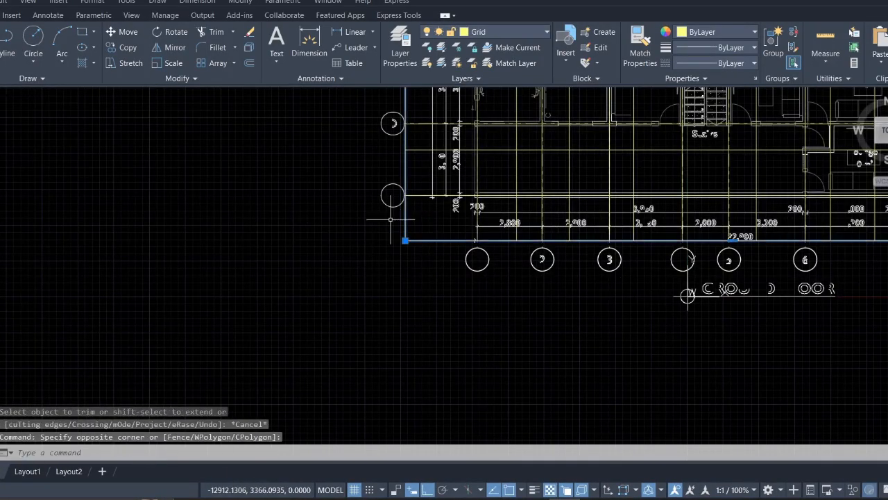
{"action": "key", "text": "Delete"}
{"action": "scroll", "coordinate": [390, 219], "scroll_direction": "down", "scroll_amount": 5}
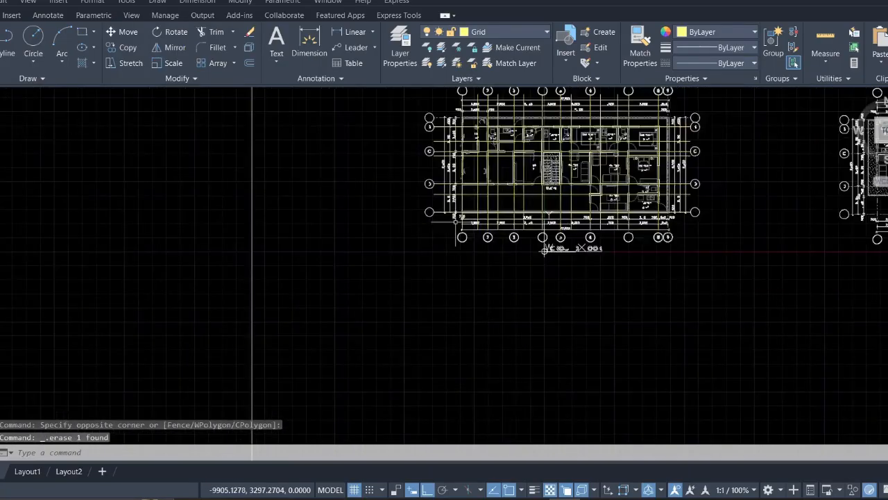
- Check the trimmed grid lines over the plan and make Column the current layer
{"action": "scroll", "coordinate": [516, 206], "scroll_direction": "up", "scroll_amount": 5}
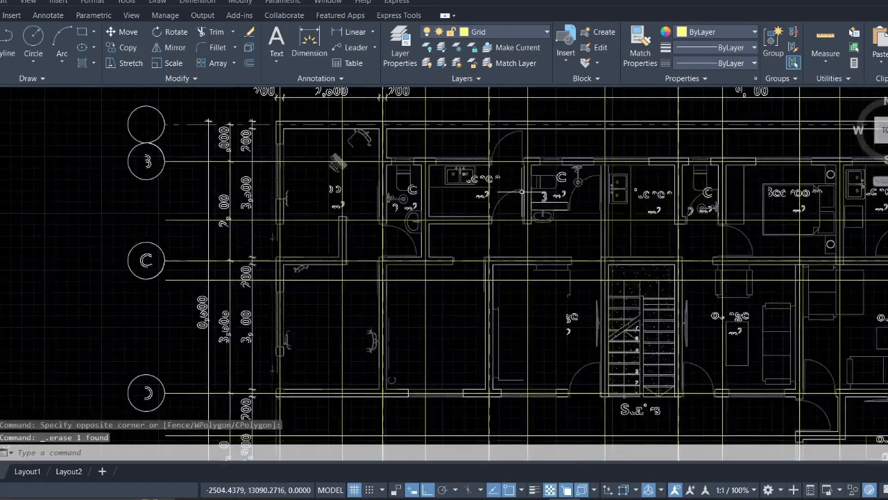
{"action": "mouse_move", "coordinate": [520, 194]}
{"action": "middle_mouse_down"}
{"action": "mouse_move", "coordinate": [504, 259]}
{"action": "mouse_move", "coordinate": [496, 232]}
{"action": "middle_mouse_up"}
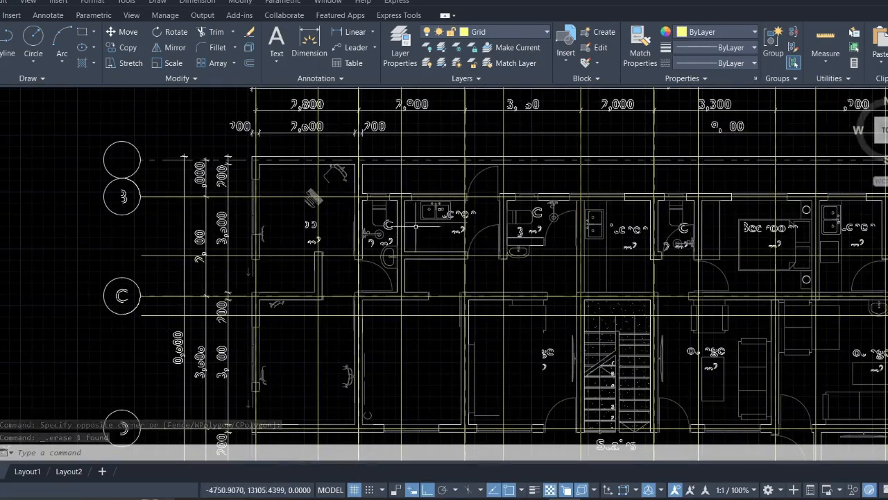
{"action": "scroll", "coordinate": [415, 227], "scroll_direction": "up", "scroll_amount": 3}
{"action": "scroll", "coordinate": [413, 224], "scroll_direction": "down", "scroll_amount": 2}
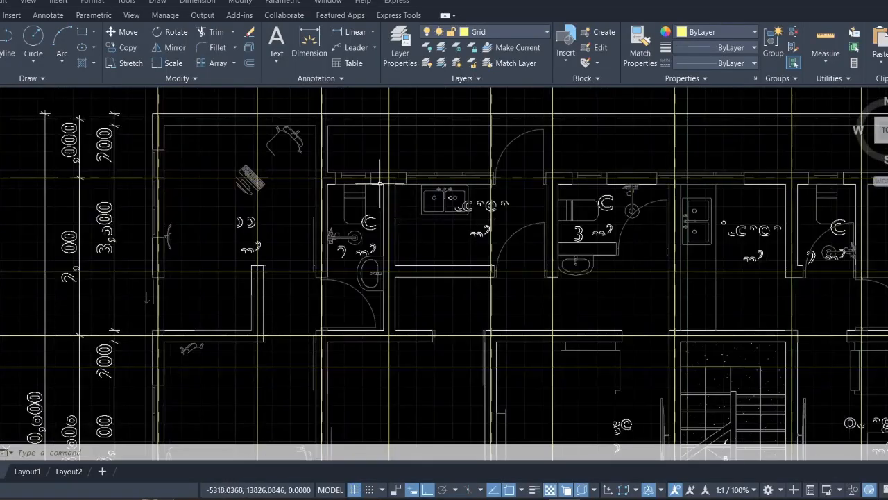
{"action": "scroll", "coordinate": [342, 165], "scroll_direction": "down", "scroll_amount": 4}
{"action": "scroll", "coordinate": [334, 167], "scroll_direction": "up", "scroll_amount": 1}
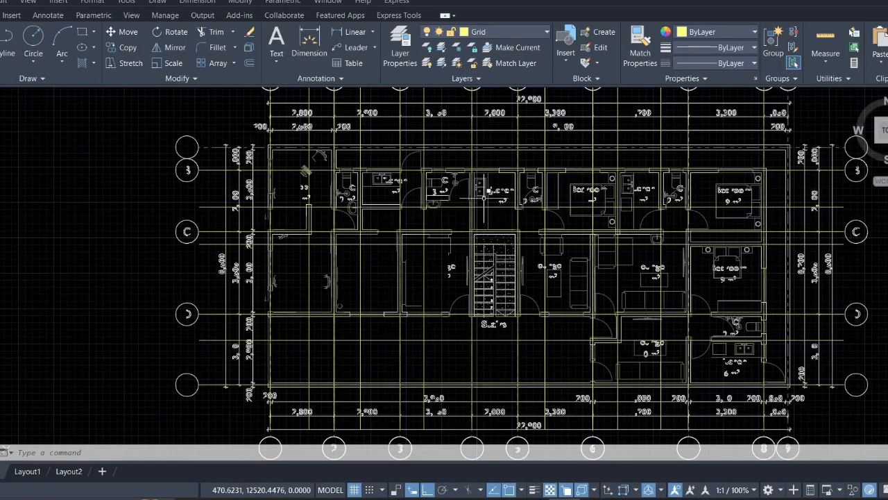
{"action": "left_click", "coordinate": [481, 31]}
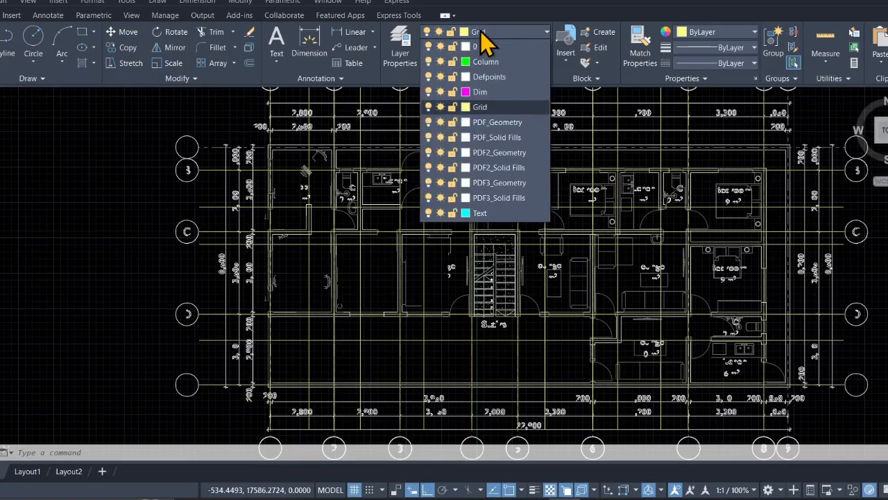
{"action": "left_click", "coordinate": [483, 63]}
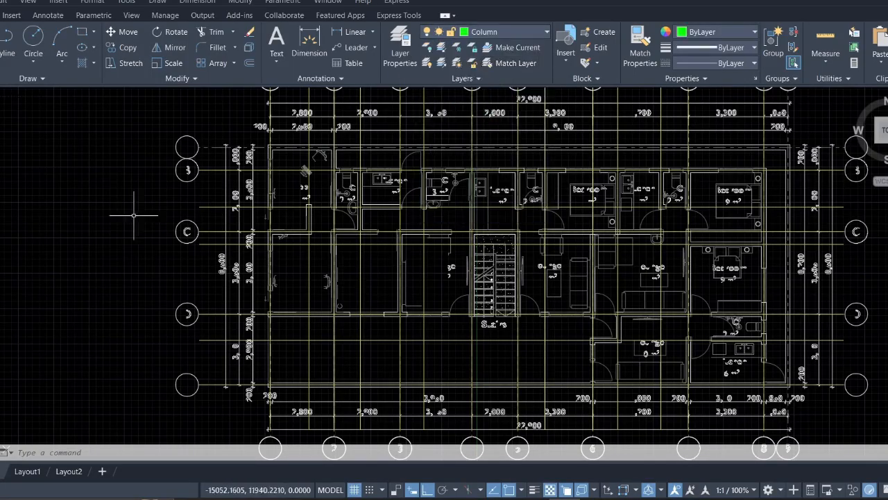
- Draw a 300 by 400 column rectangle in the empty space to the left of the floor plan
{"action": "left_click", "coordinate": [83, 33]}
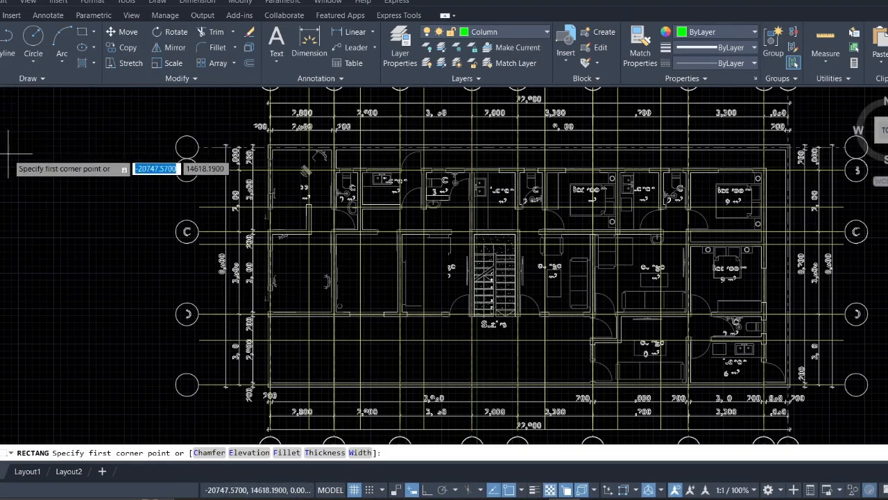
{"action": "left_click", "coordinate": [1, 125]}
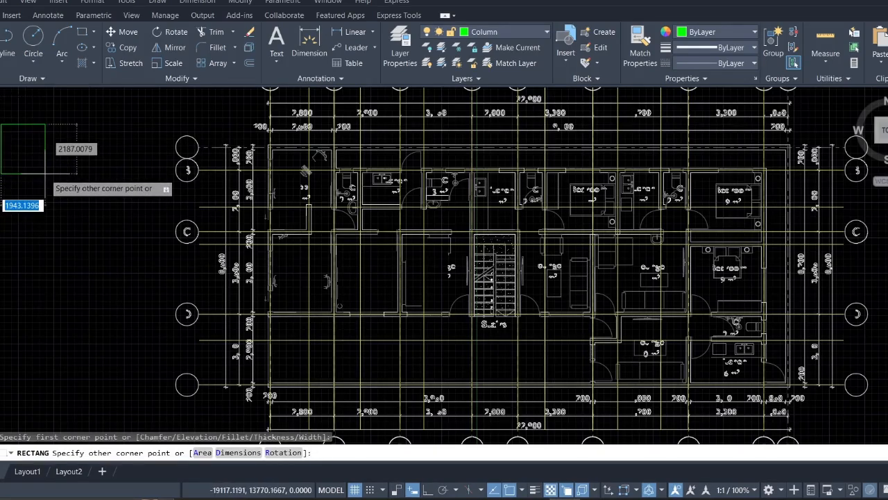
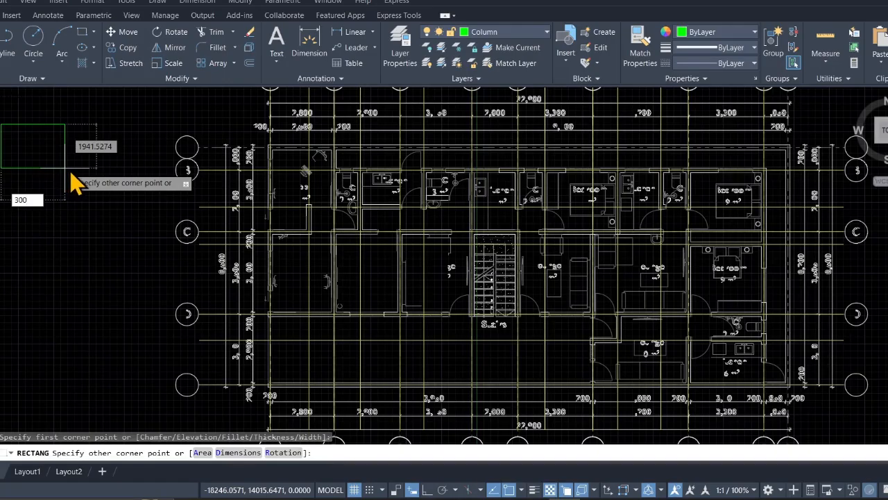
{"action": "type", "text": "300"}
{"action": "key", "text": "Tab"}
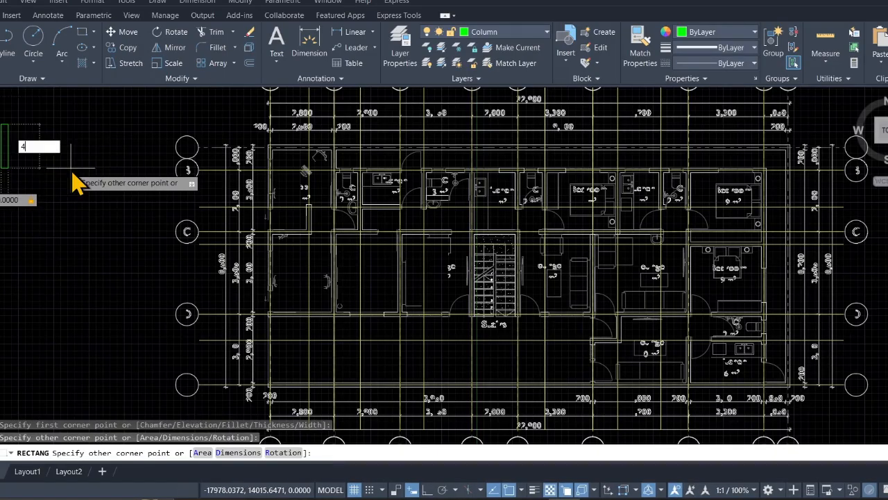
{"action": "type", "text": "400"}
{"action": "key", "text": "Return"}
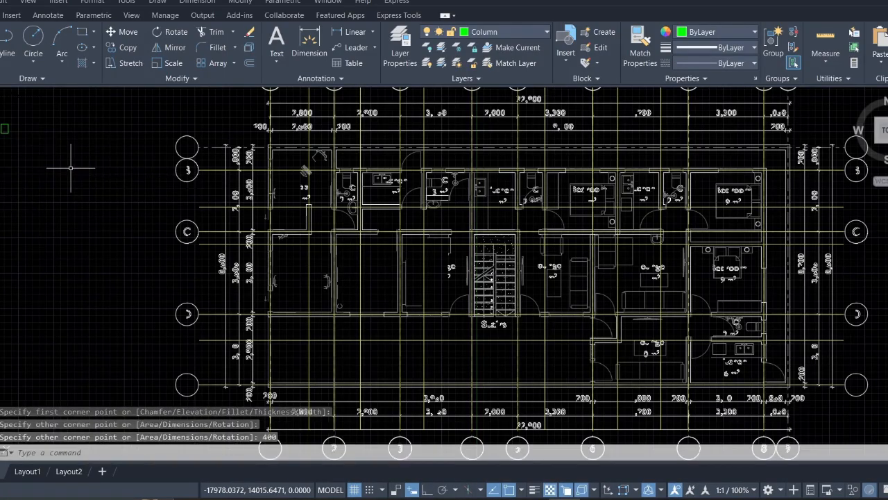
- Turn on the lineweight display, keeping Ortho on, and check the column rectangle's outline
{"action": "scroll", "coordinate": [3, 139], "scroll_direction": "up", "scroll_amount": 2}
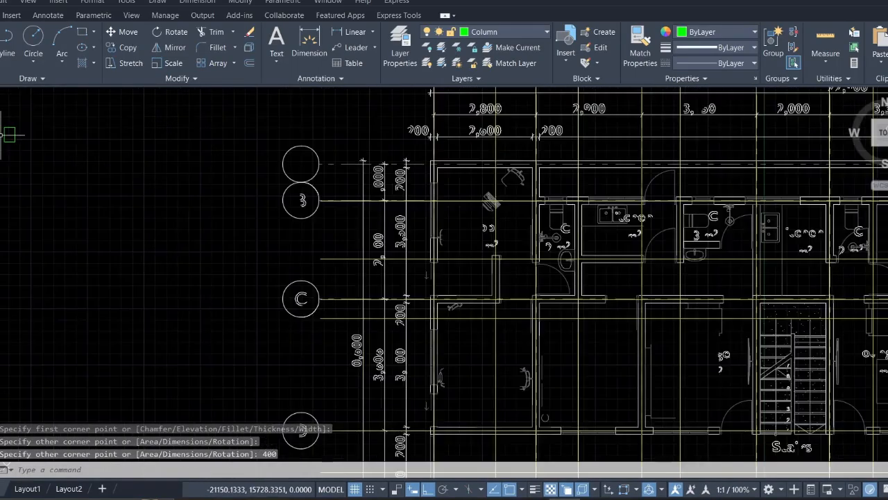
{"action": "scroll", "coordinate": [4, 138], "scroll_direction": "up", "scroll_amount": 2}
{"action": "scroll", "coordinate": [34, 155], "scroll_direction": "down", "scroll_amount": 3}
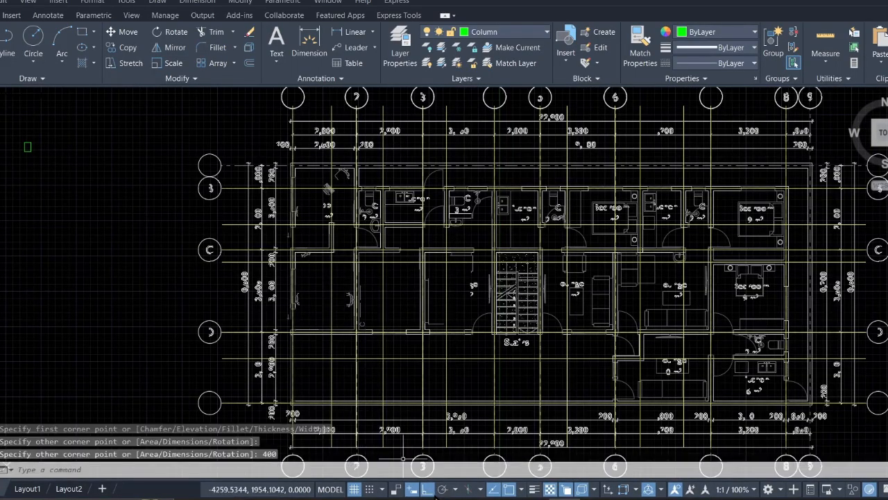
{"action": "left_click", "coordinate": [427, 490]}
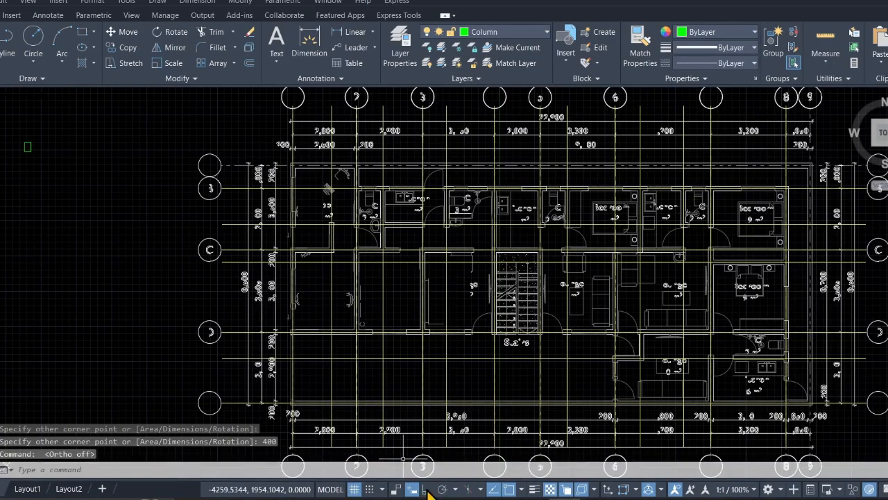
{"action": "left_click", "coordinate": [427, 489]}
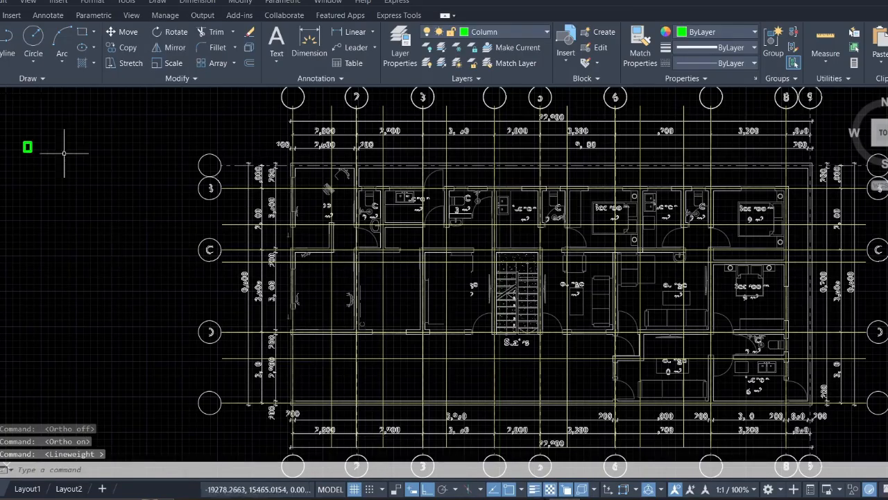
{"action": "scroll", "coordinate": [31, 152], "scroll_direction": "up", "scroll_amount": 5}
{"action": "scroll", "coordinate": [31, 152], "scroll_direction": "down", "scroll_amount": 5}
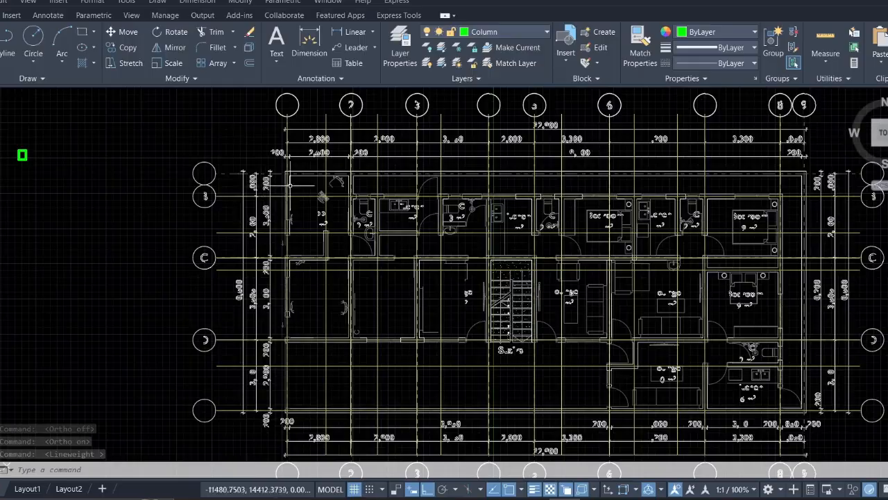
{"action": "scroll", "coordinate": [62, 172], "scroll_direction": "up", "scroll_amount": 4}
{"action": "scroll", "coordinate": [64, 175], "scroll_direction": "down", "scroll_amount": 4}
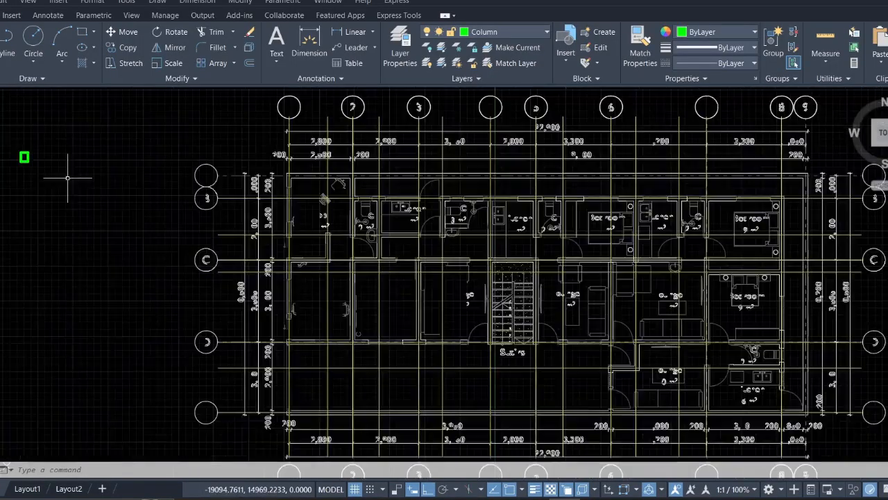
{"action": "middle_click_drag", "start_coordinate": [67, 178], "coordinate": [167, 216]}
{"action": "scroll", "coordinate": [118, 190], "scroll_direction": "up", "scroll_amount": 4}
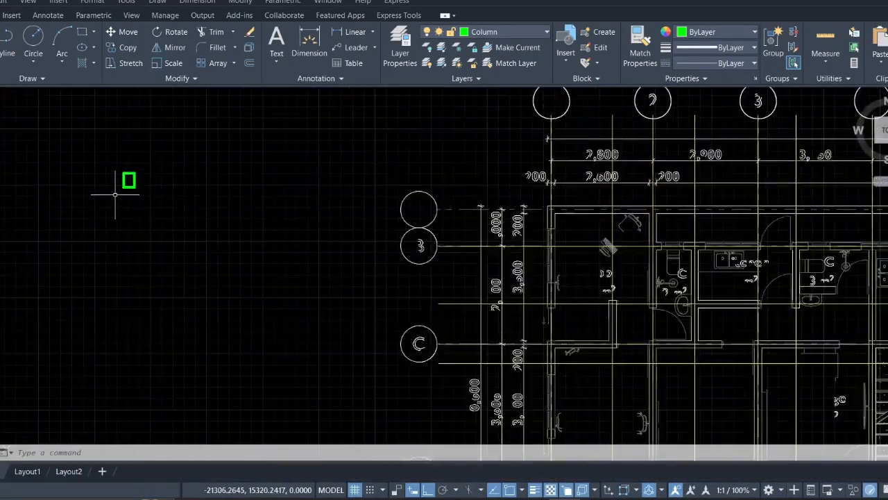
{"action": "scroll", "coordinate": [140, 190], "scroll_direction": "down", "scroll_amount": 2}
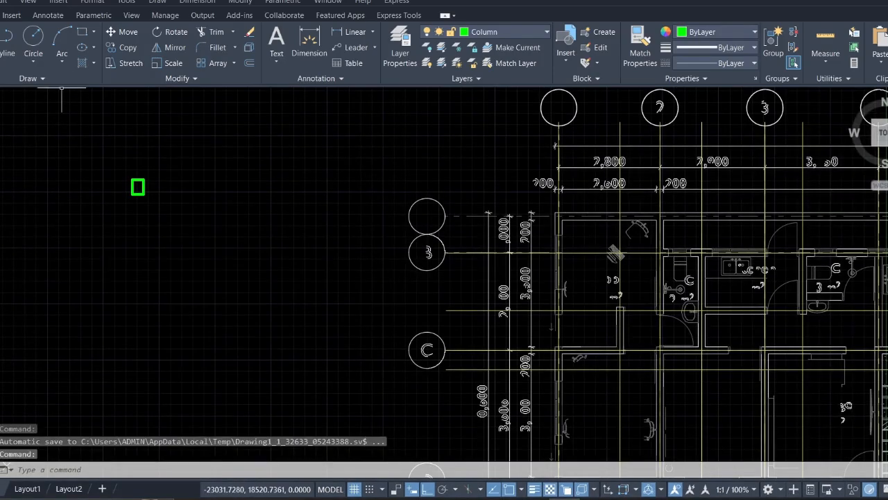
{"action": "left_click", "coordinate": [83, 31]}
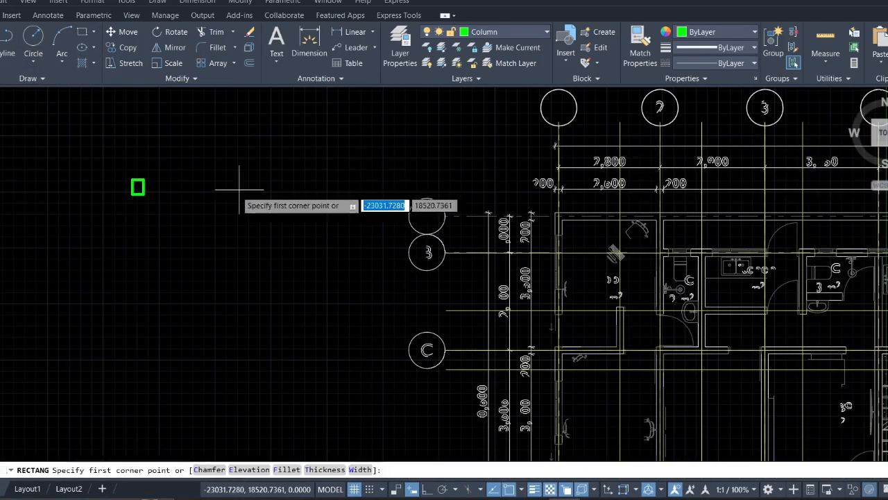
{"action": "left_click", "coordinate": [188, 171]}
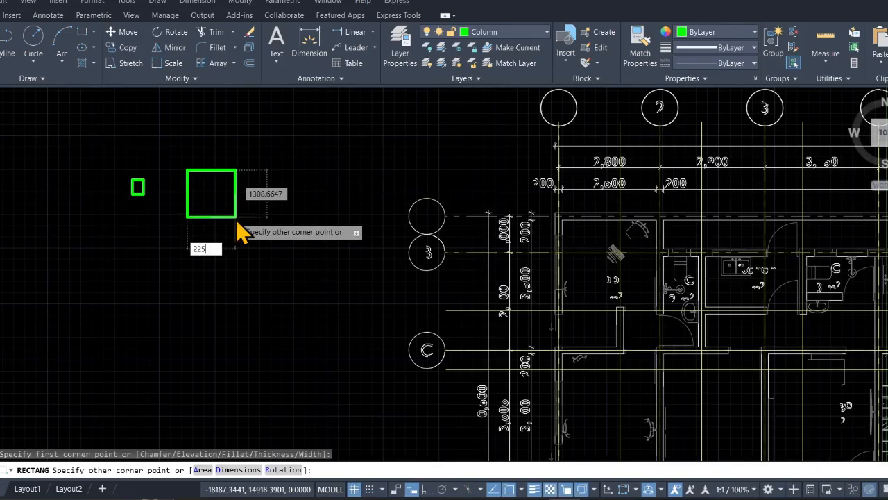
{"action": "key", "text": "Tab"}
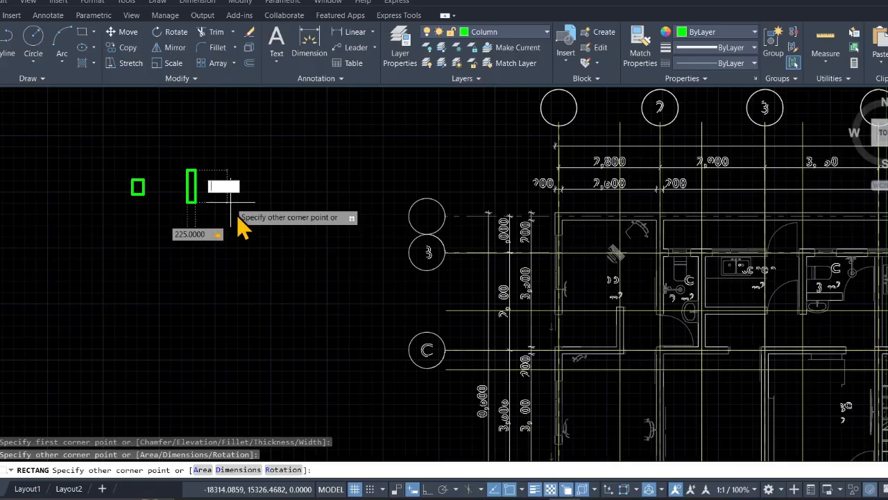
{"action": "key", "text": "Escape"}
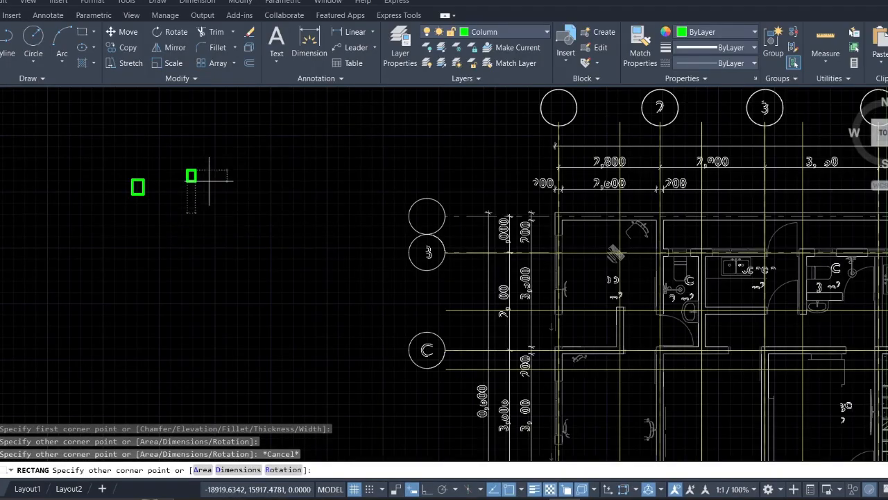
{"action": "key", "text": "Escape"}
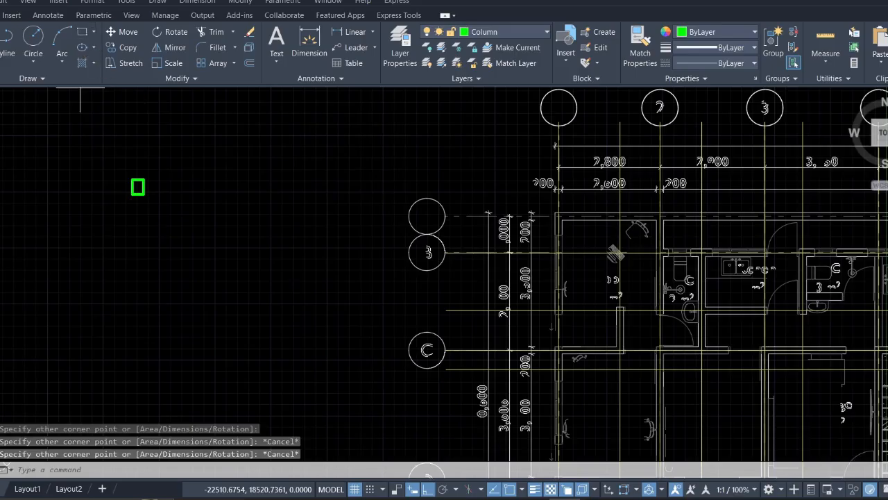
{"action": "key", "text": "space"}
{"action": "left_click", "coordinate": [188, 174]}
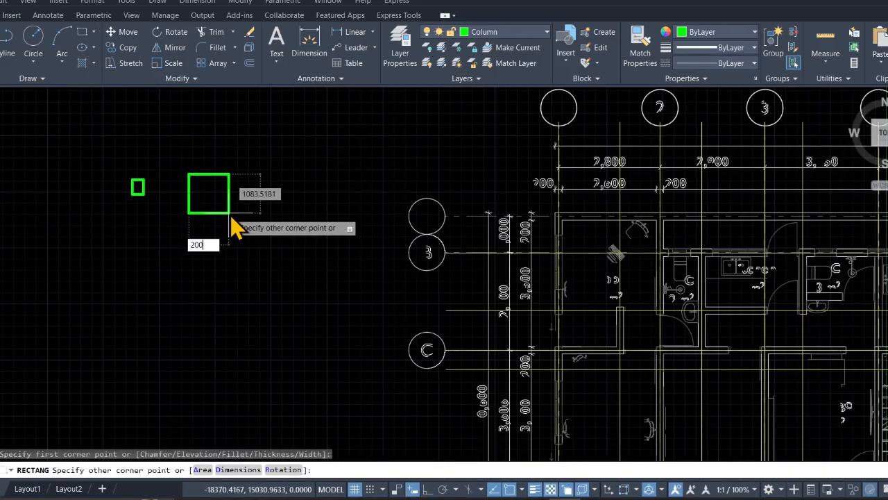
{"action": "type", "text": "200"}
{"action": "key", "text": "Tab"}
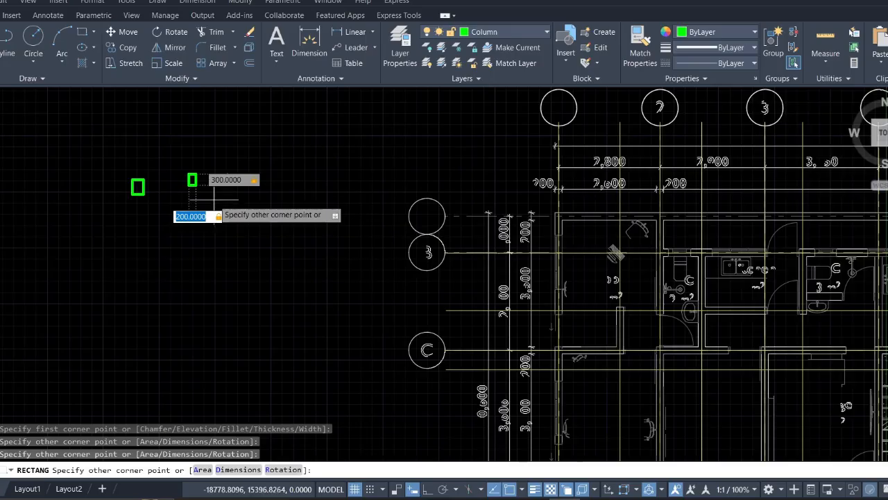
{"action": "key", "text": "Escape"}
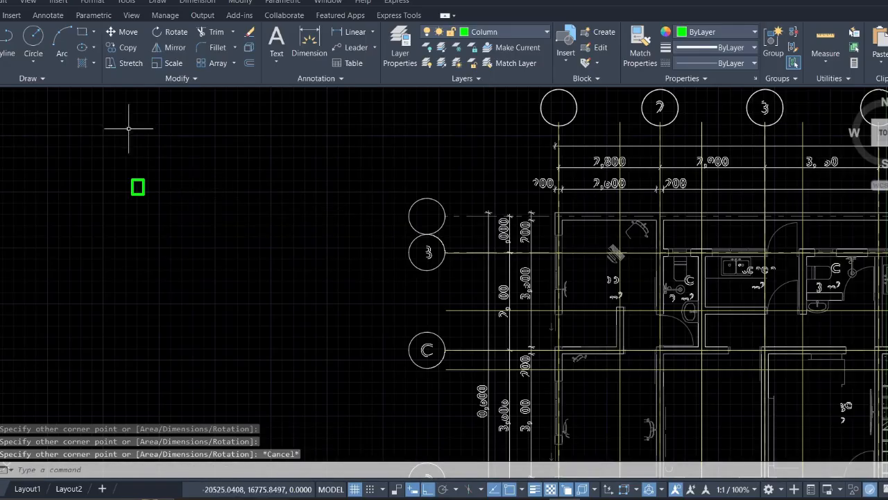
- Draw a 200 by 300 column rectangle in the empty space beside the 300 by 400 column
{"action": "left_click", "coordinate": [82, 31]}
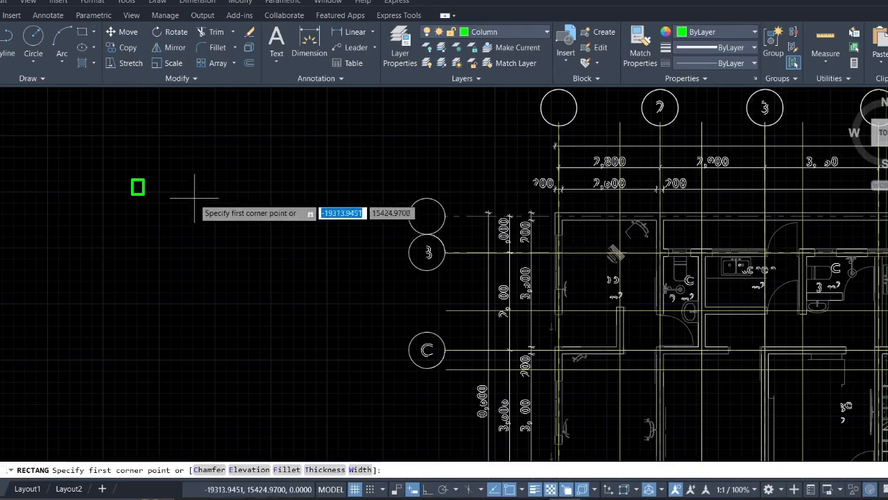
{"action": "left_click", "coordinate": [194, 198]}
{"action": "type", "text": "2"}
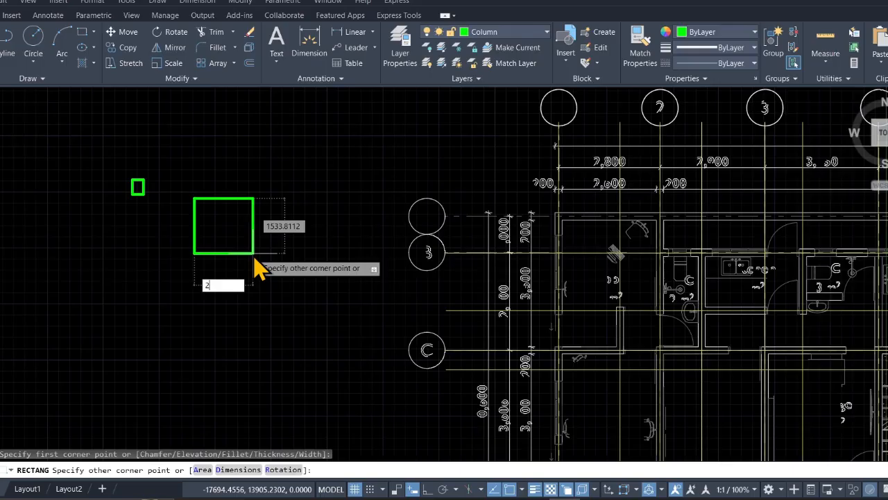
{"action": "type", "text": "00"}
{"action": "key", "text": "Tab"}
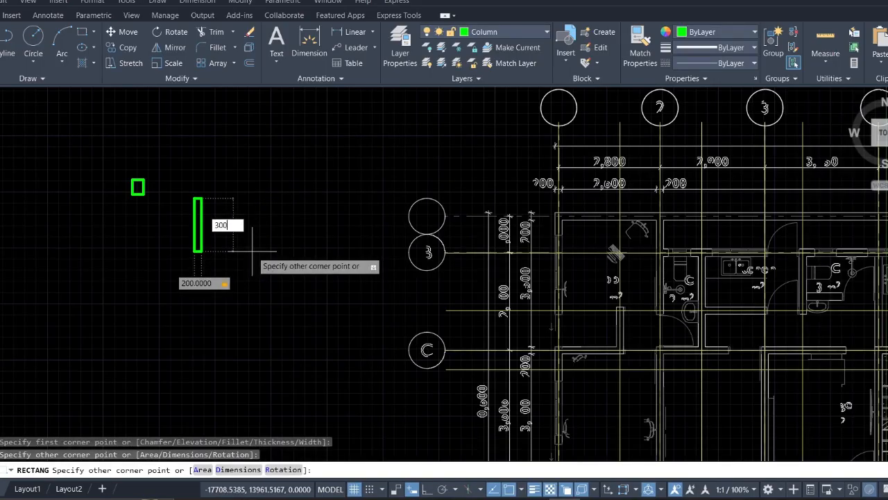
{"action": "type", "text": "300"}
{"action": "key", "text": "Return"}
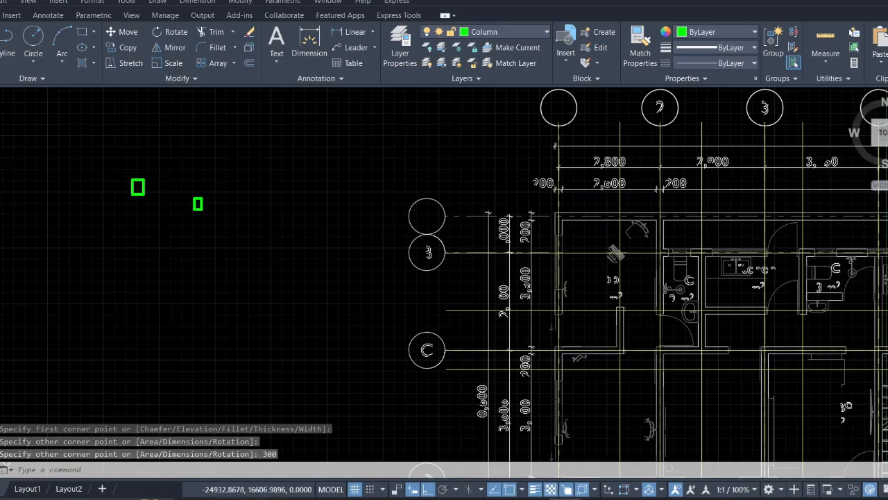
- Copy the 200 by 300 column rectangle from its lower-right corner to a spot just right of it, with Ortho off
{"action": "scroll", "coordinate": [196, 220], "scroll_direction": "up", "scroll_amount": 5}
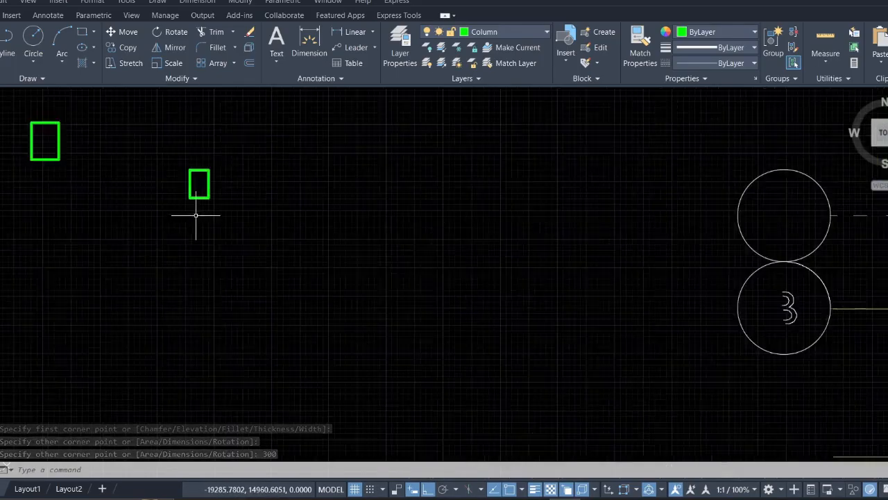
{"action": "left_click", "coordinate": [259, 228]}
{"action": "left_click", "coordinate": [150, 98]}
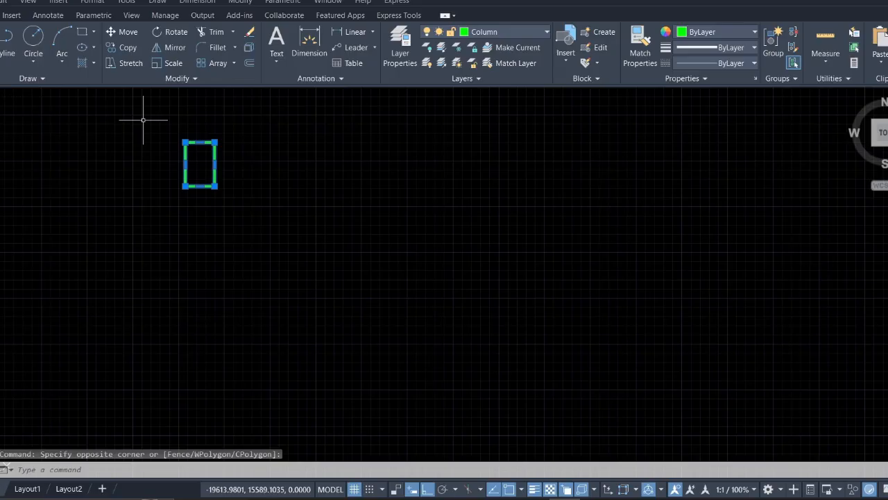
{"action": "right_click", "coordinate": [144, 122]}
{"action": "left_click", "coordinate": [183, 229]}
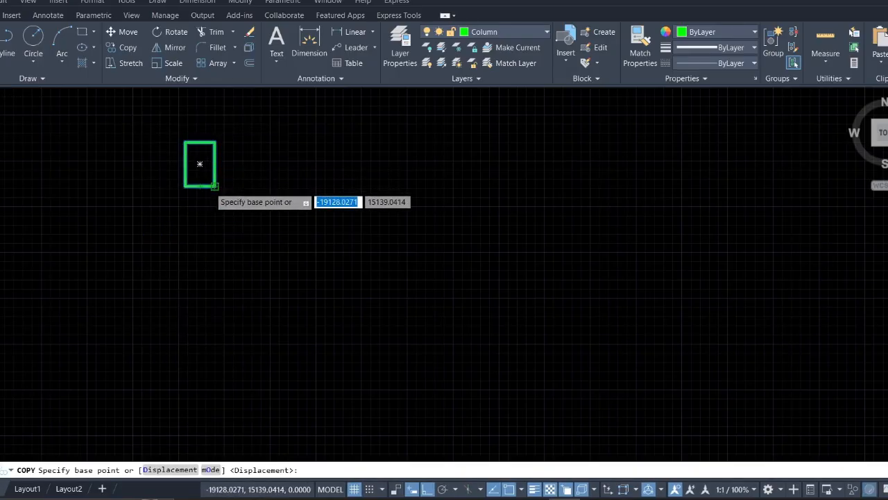
{"action": "left_click", "coordinate": [215, 186]}
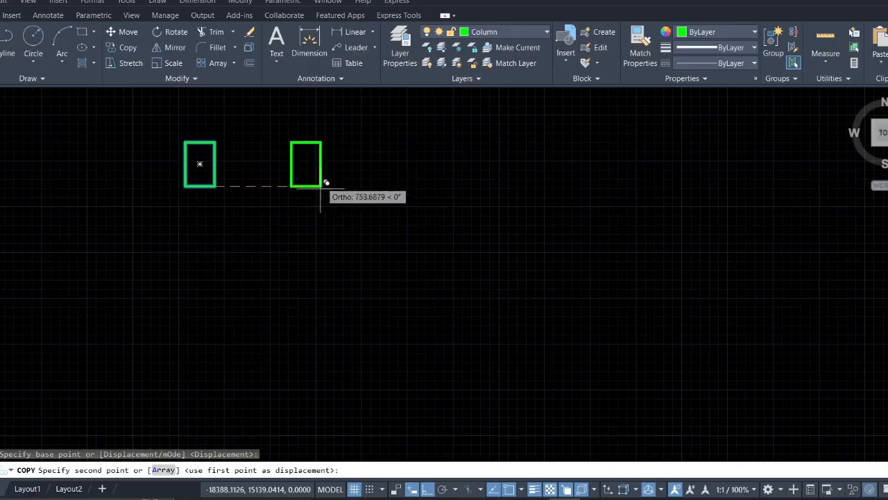
{"action": "left_click", "coordinate": [428, 490]}
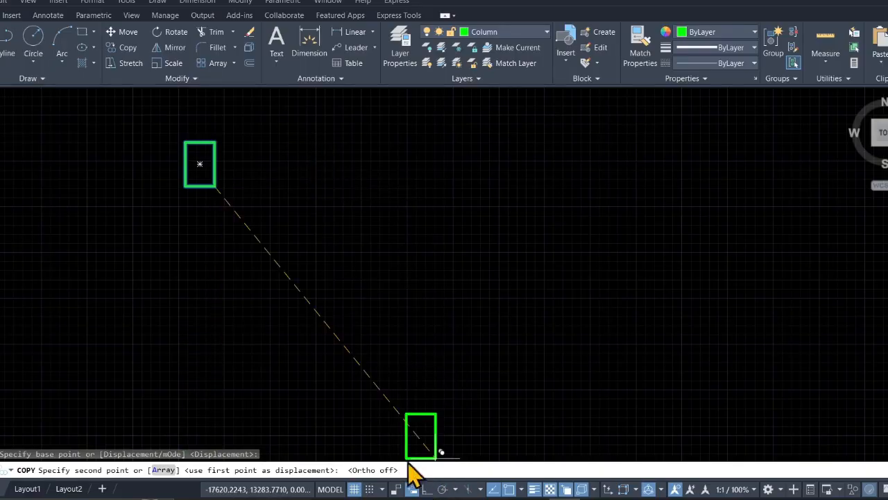
{"action": "left_click", "coordinate": [291, 187]}
{"action": "key", "text": "Escape"}
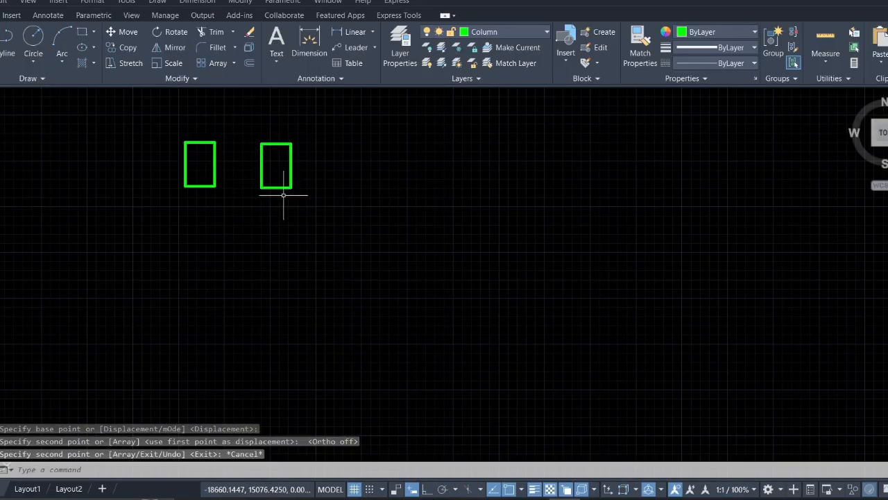
- Rotate the copied column rectangle a quarter turn about its centre with Ortho on, so its long side is horizontal
{"action": "left_click", "coordinate": [321, 213]}
{"action": "left_click", "coordinate": [256, 120]}
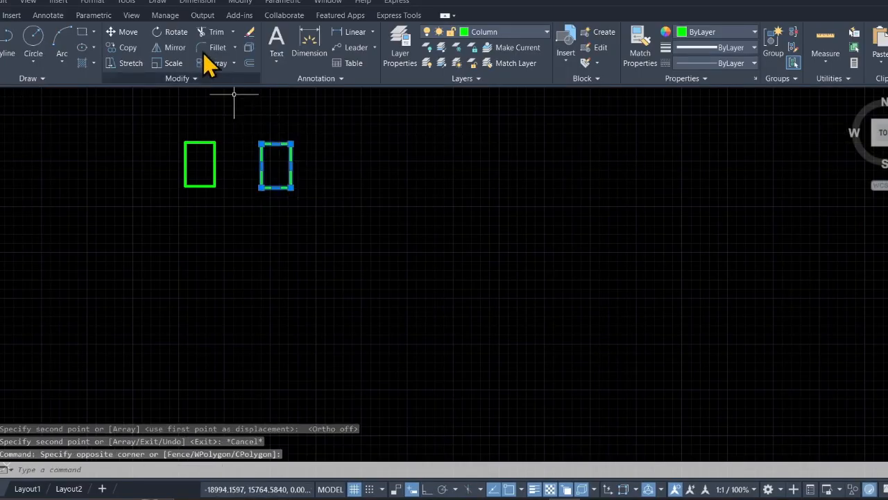
{"action": "left_click", "coordinate": [175, 32]}
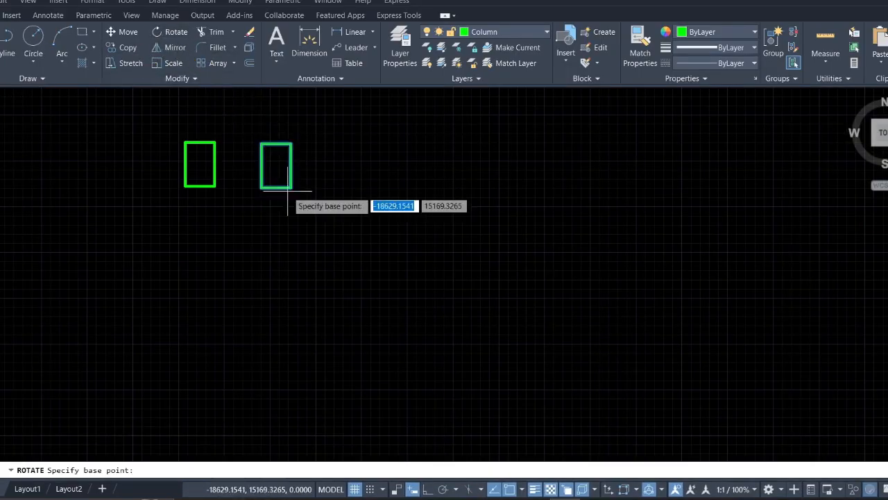
{"action": "left_click", "coordinate": [276, 165]}
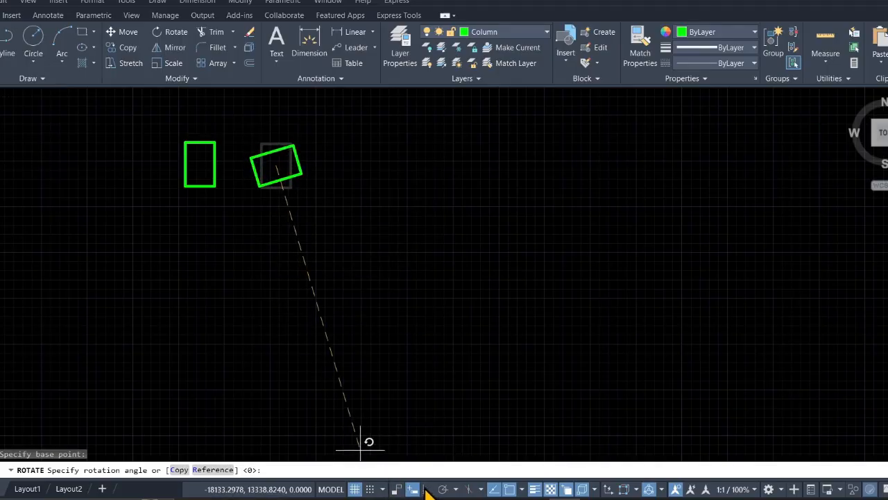
{"action": "left_click", "coordinate": [427, 490]}
{"action": "left_click", "coordinate": [305, 269]}
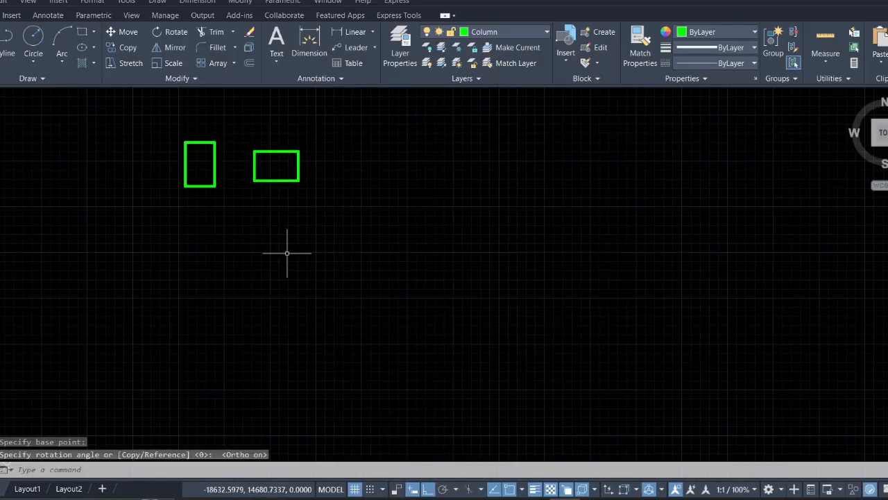
- Start copying the horizontal 200 by 300 column from its centre and turn Ortho off
{"action": "scroll", "coordinate": [287, 249], "scroll_direction": "down", "scroll_amount": 3}
{"action": "scroll", "coordinate": [277, 229], "scroll_direction": "up", "scroll_amount": 4}
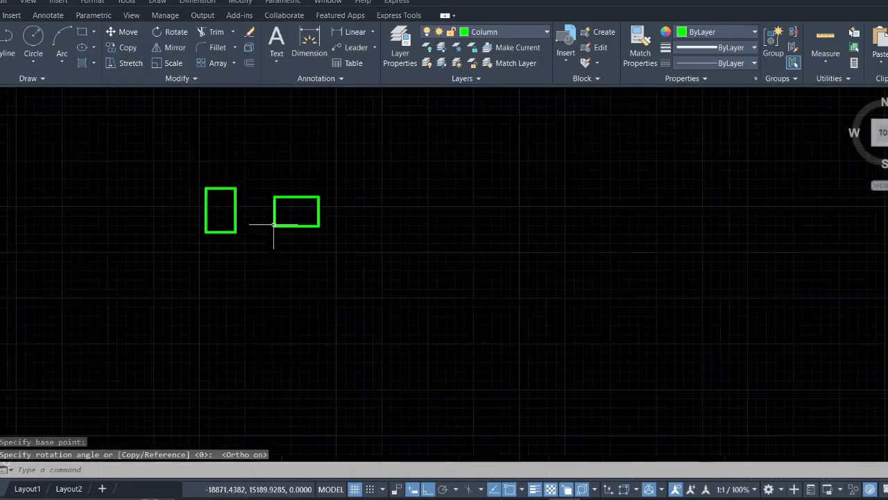
{"action": "scroll", "coordinate": [383, 259], "scroll_direction": "down", "scroll_amount": 2}
{"action": "left_click", "coordinate": [378, 255]}
{"action": "left_click", "coordinate": [327, 199]}
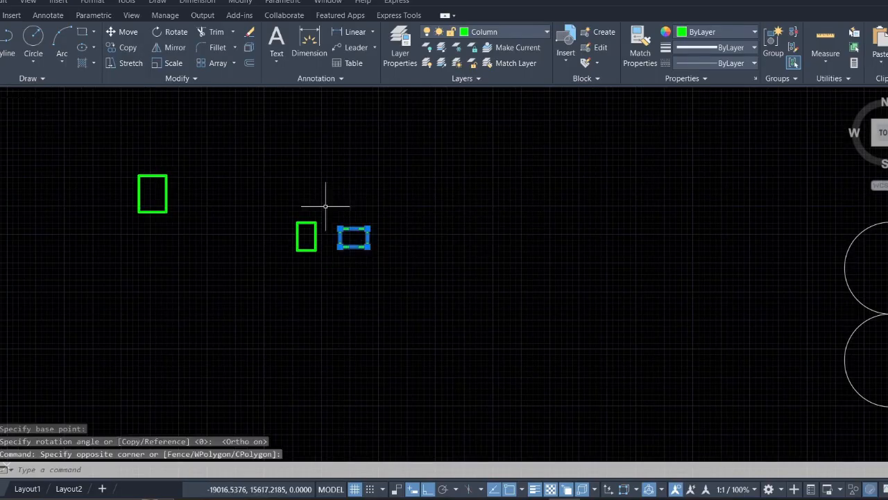
{"action": "right_click", "coordinate": [324, 192]}
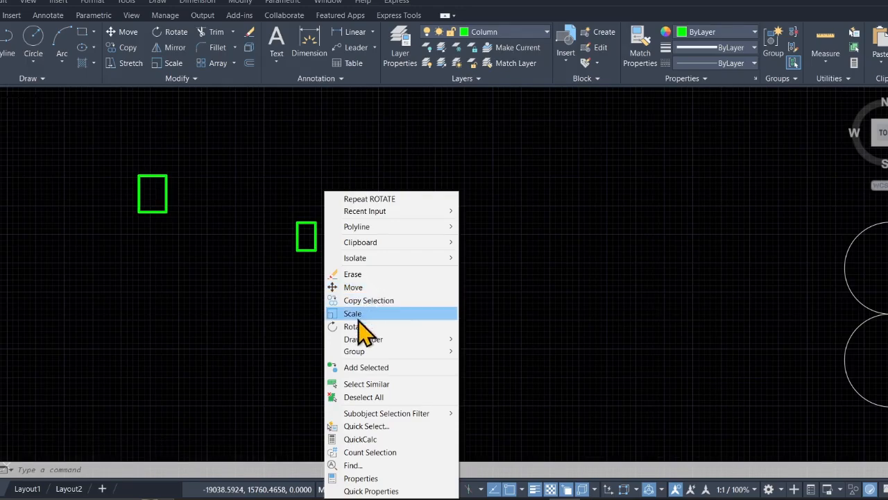
{"action": "left_click", "coordinate": [357, 300]}
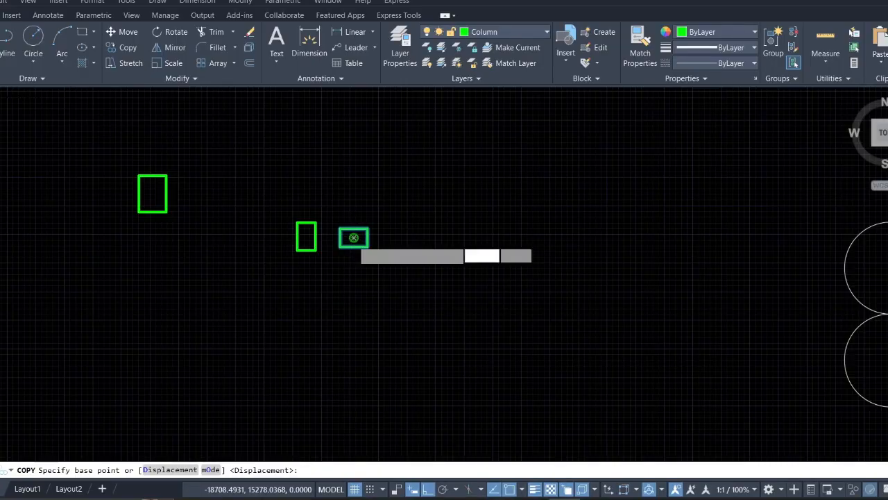
{"action": "left_click", "coordinate": [354, 239]}
{"action": "scroll", "coordinate": [374, 270], "scroll_direction": "down", "scroll_amount": 5}
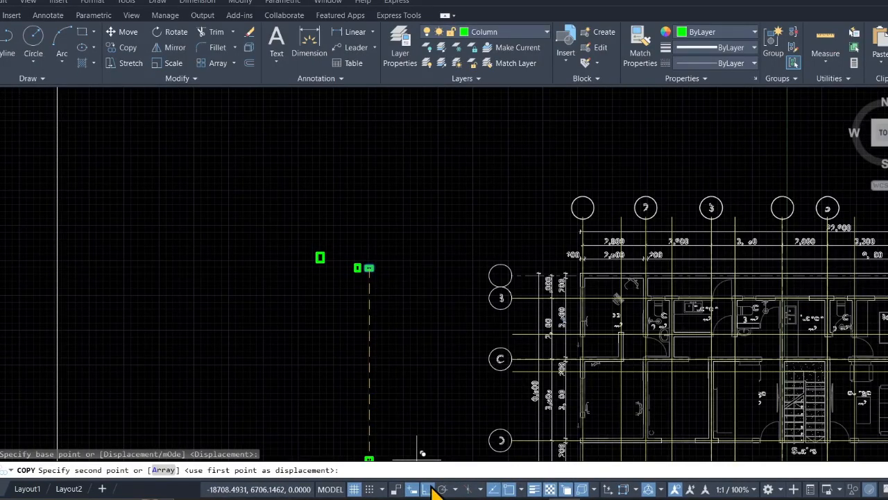
{"action": "left_click", "coordinate": [429, 489]}
{"action": "scroll", "coordinate": [590, 281], "scroll_direction": "up", "scroll_amount": 5}
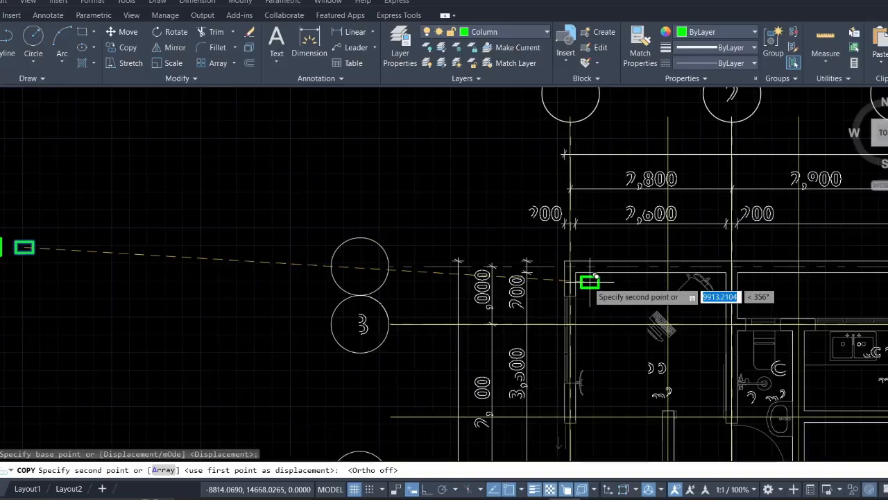
{"action": "scroll", "coordinate": [519, 231], "scroll_direction": "down", "scroll_amount": 4}
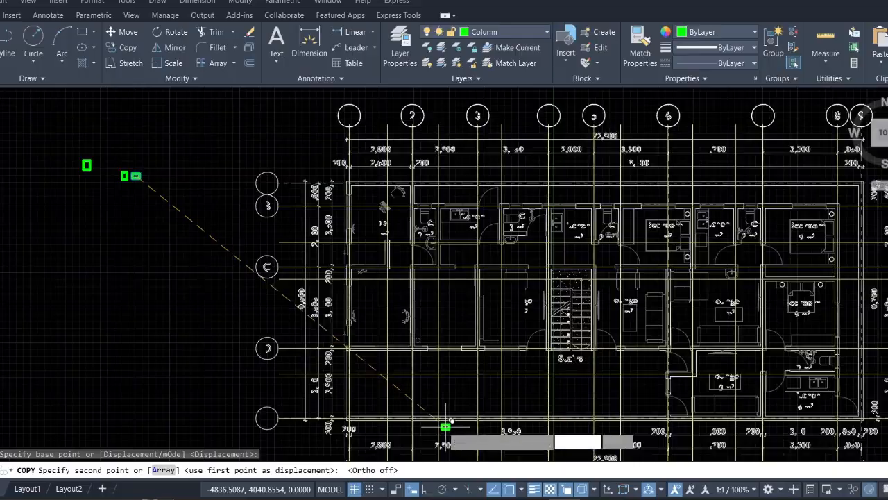
{"action": "mouse_move", "coordinate": [447, 422]}
{"action": "middle_mouse_down"}
{"action": "mouse_move", "coordinate": [283, 359]}
{"action": "mouse_move", "coordinate": [299, 364]}
{"action": "mouse_move", "coordinate": [320, 394]}
{"action": "middle_mouse_up"}
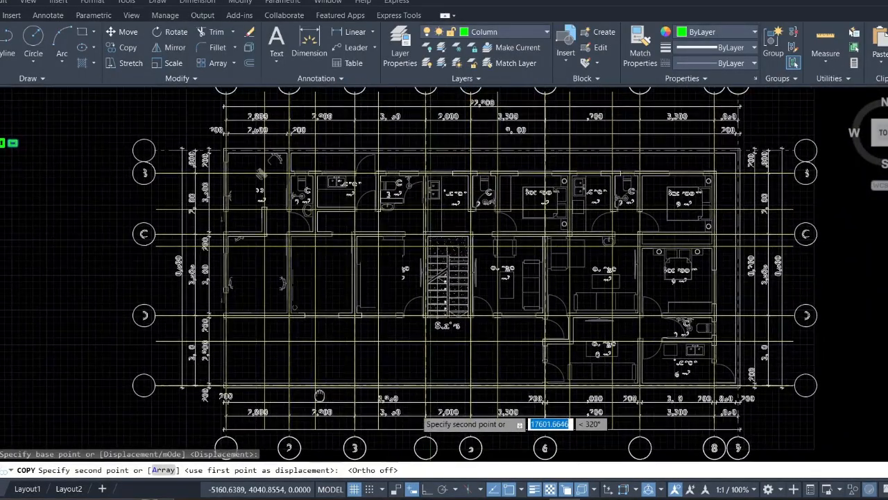
{"action": "scroll", "coordinate": [238, 170], "scroll_direction": "up", "scroll_amount": 5}
{"action": "scroll", "coordinate": [238, 170], "scroll_direction": "down", "scroll_amount": 3}
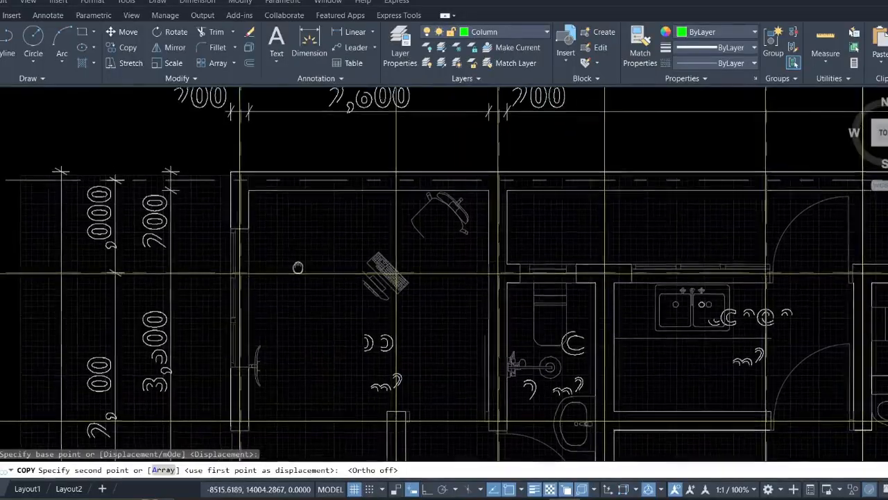
{"action": "scroll", "coordinate": [297, 264], "scroll_direction": "down", "scroll_amount": 2}
{"action": "scroll", "coordinate": [647, 241], "scroll_direction": "down", "scroll_amount": 4}
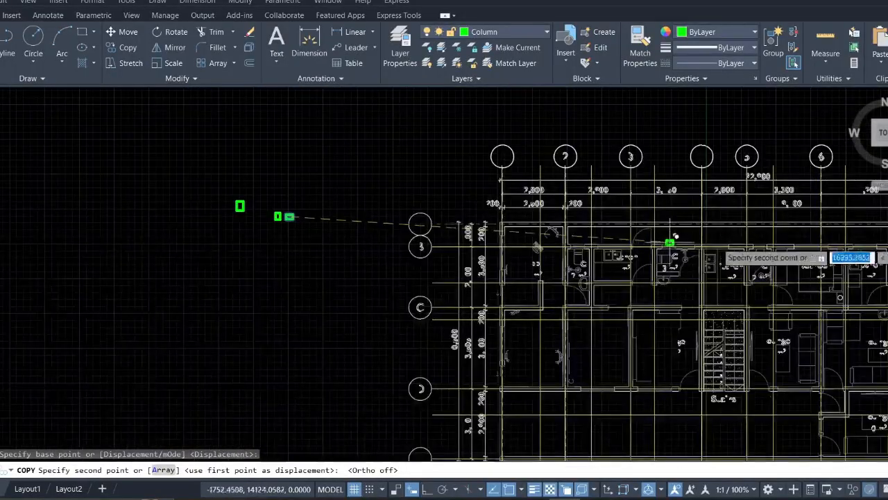
{"action": "middle_click_drag", "start_coordinate": [743, 243], "coordinate": [578, 243]}
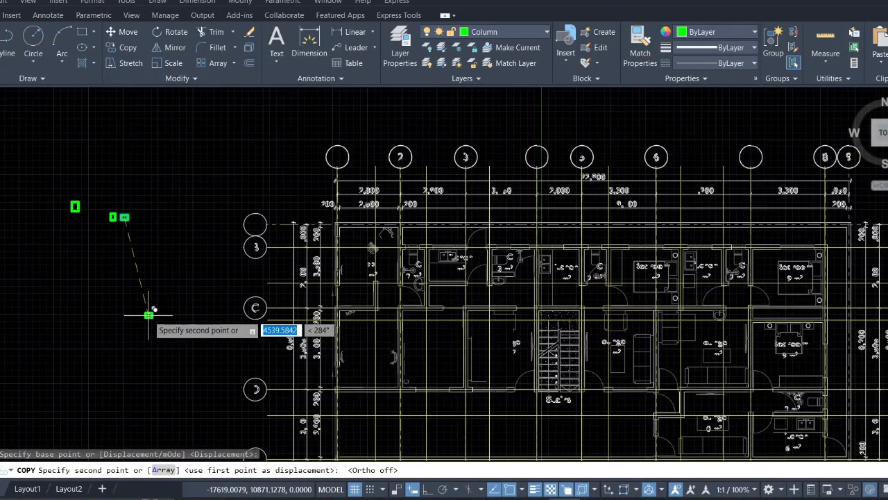
{"action": "key", "text": "Escape"}
- Copy the horizontal grid line just above grid C, from its intersection with the first vertical grid line, up to the top outer wall's centreline
{"action": "scroll", "coordinate": [266, 239], "scroll_direction": "up", "scroll_amount": 2}
{"action": "scroll", "coordinate": [309, 278], "scroll_direction": "up", "scroll_amount": 2}
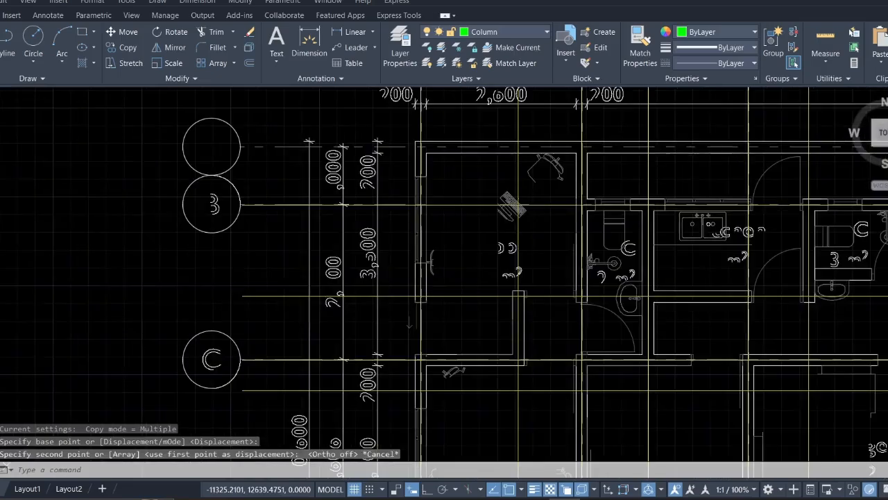
{"action": "left_click_drag", "start_coordinate": [293, 314], "coordinate": [261, 277]}
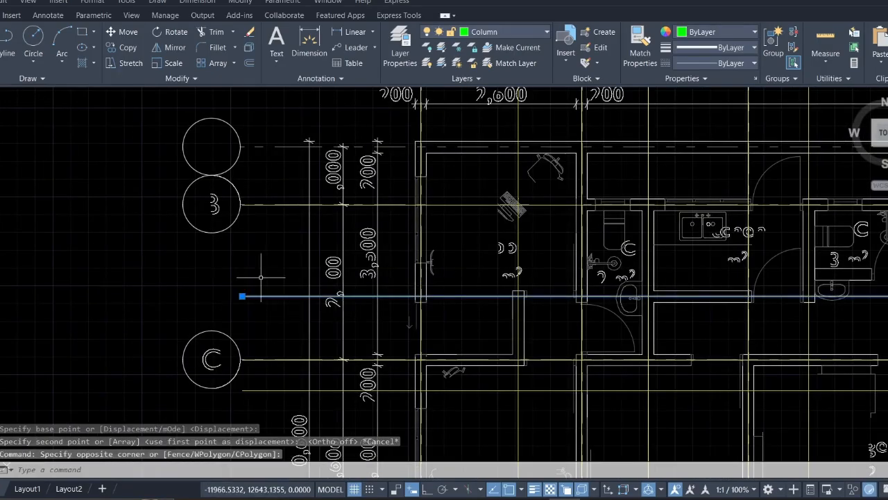
{"action": "right_click", "coordinate": [258, 274]}
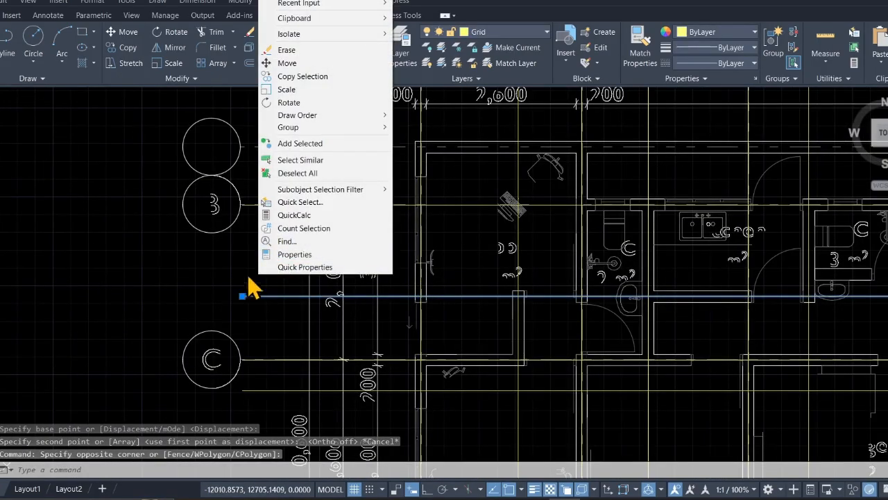
{"action": "left_click", "coordinate": [264, 77]}
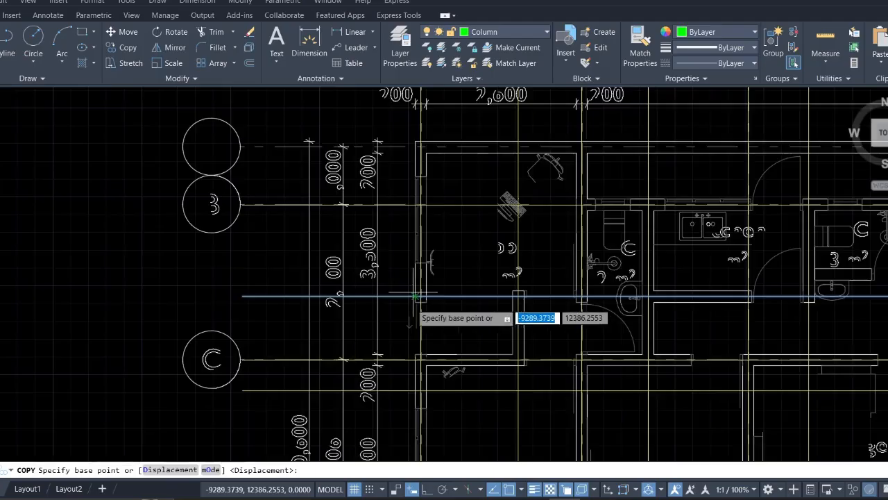
{"action": "scroll", "coordinate": [417, 296], "scroll_direction": "up", "scroll_amount": 2}
{"action": "scroll", "coordinate": [432, 290], "scroll_direction": "up", "scroll_amount": 3}
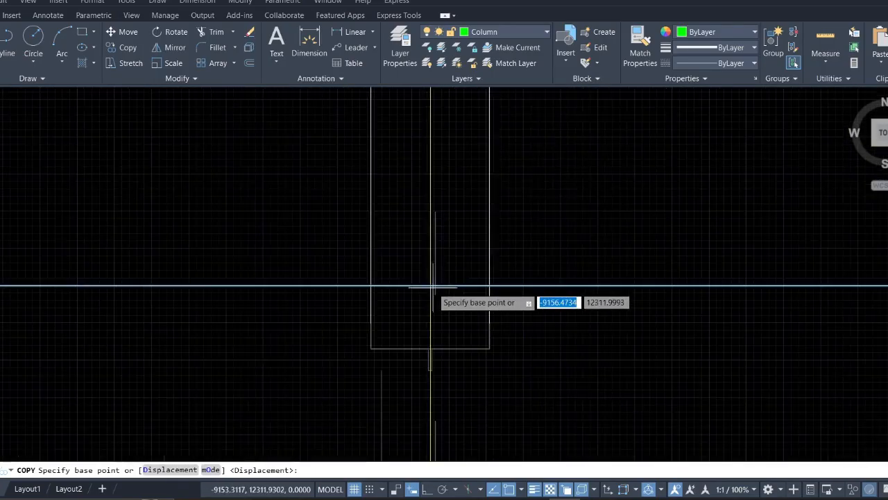
{"action": "left_click", "coordinate": [435, 279]}
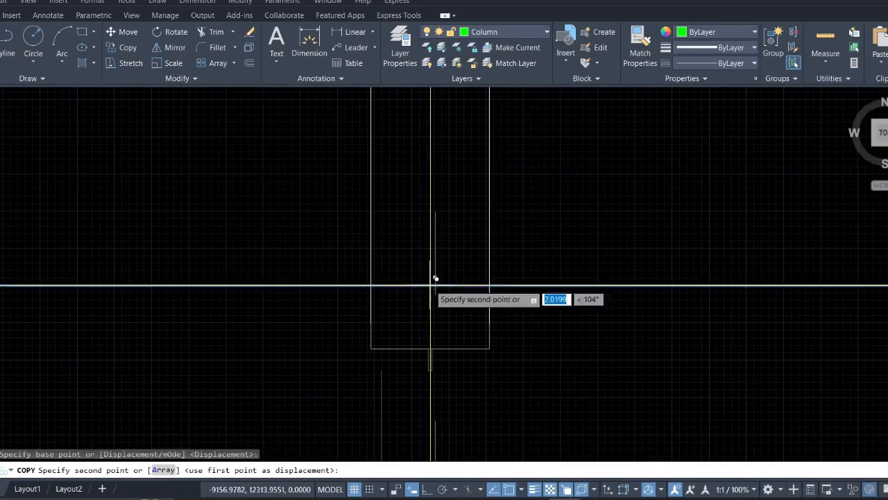
{"action": "scroll", "coordinate": [436, 279], "scroll_direction": "down", "scroll_amount": 2}
{"action": "scroll", "coordinate": [469, 447], "scroll_direction": "down", "scroll_amount": 5}
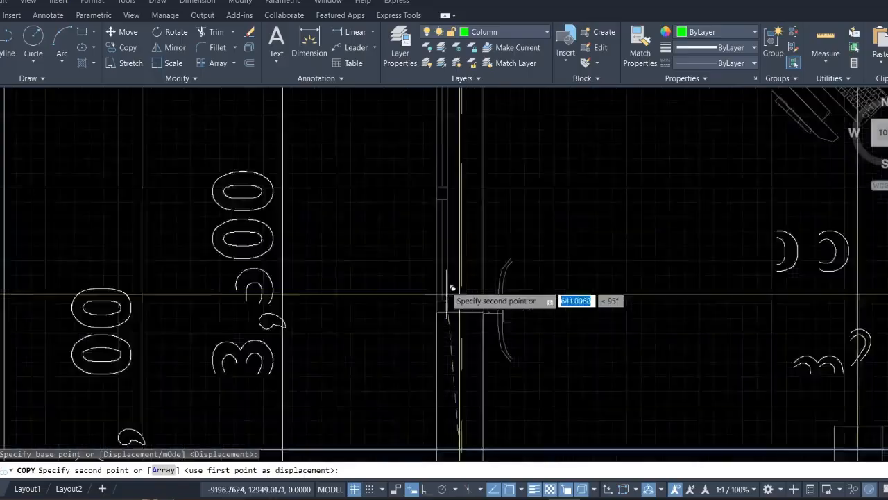
{"action": "scroll", "coordinate": [476, 257], "scroll_direction": "up", "scroll_amount": 4}
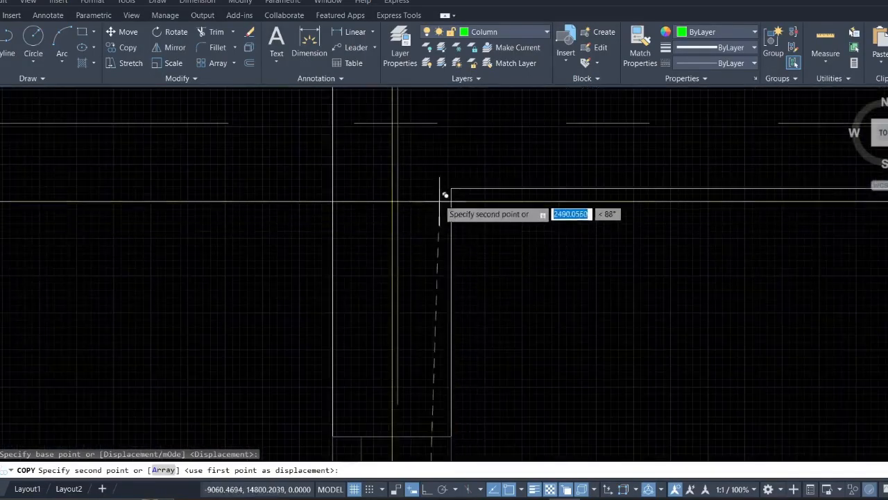
{"action": "scroll", "coordinate": [396, 143], "scroll_direction": "up", "scroll_amount": 4}
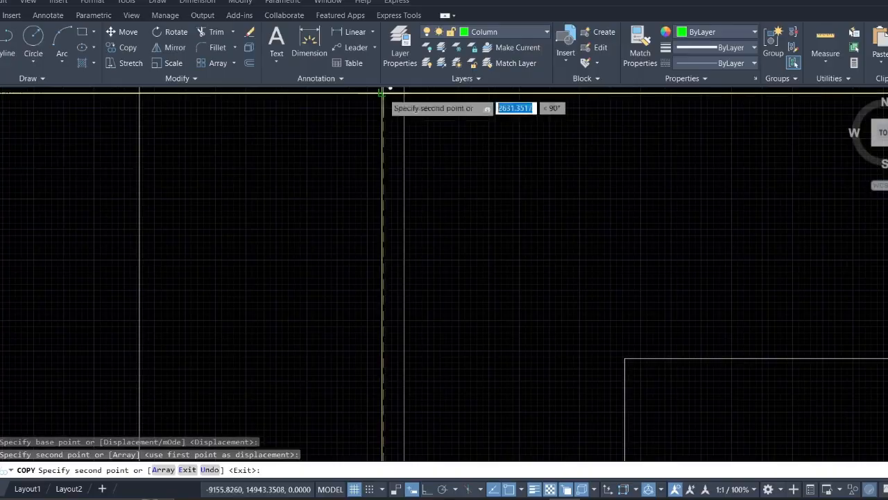
{"action": "scroll", "coordinate": [378, 187], "scroll_direction": "down", "scroll_amount": 3}
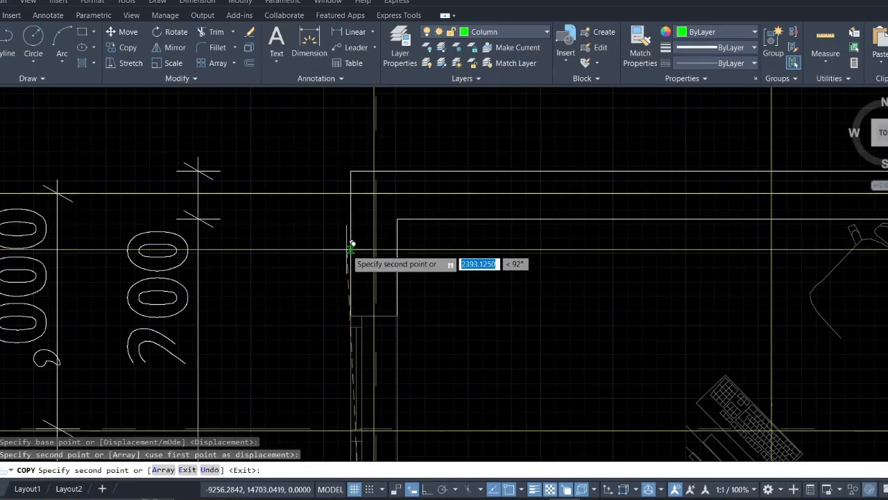
{"action": "key", "text": "Escape"}
- Copy the horizontal 200 by 300 column from its centre to the grid intersection at the plan's top-left wall corner
{"action": "scroll", "coordinate": [350, 250], "scroll_direction": "down", "scroll_amount": 6}
{"action": "middle_click_drag", "start_coordinate": [345, 248], "coordinate": [344, 240]}
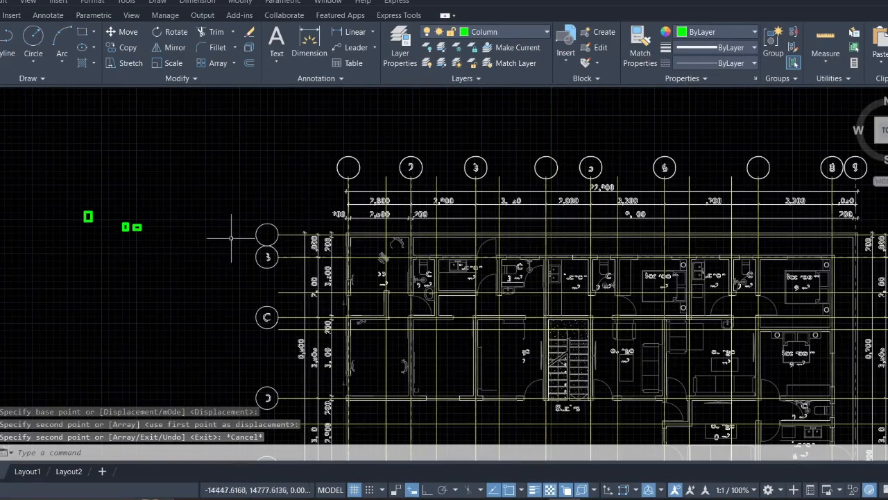
{"action": "scroll", "coordinate": [141, 232], "scroll_direction": "up", "scroll_amount": 2}
{"action": "left_click", "coordinate": [145, 236]}
{"action": "scroll", "coordinate": [113, 188], "scroll_direction": "up", "scroll_amount": 1}
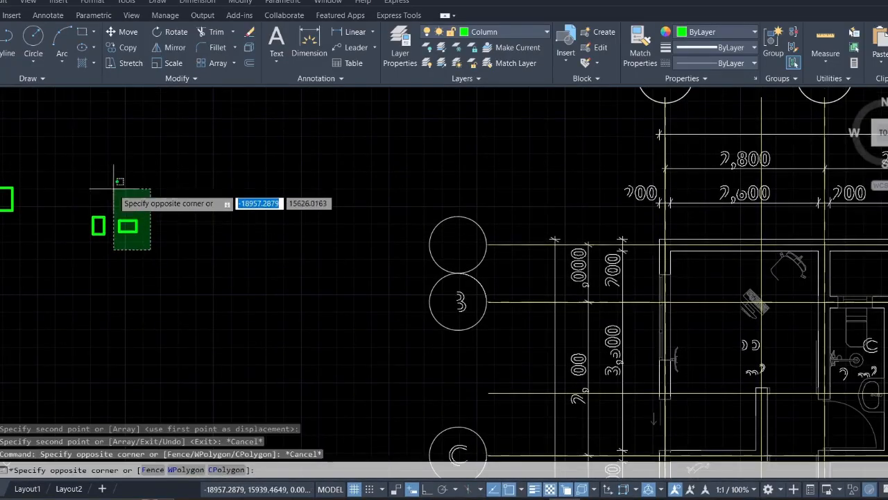
{"action": "left_click", "coordinate": [114, 187]}
{"action": "right_click", "coordinate": [114, 189]}
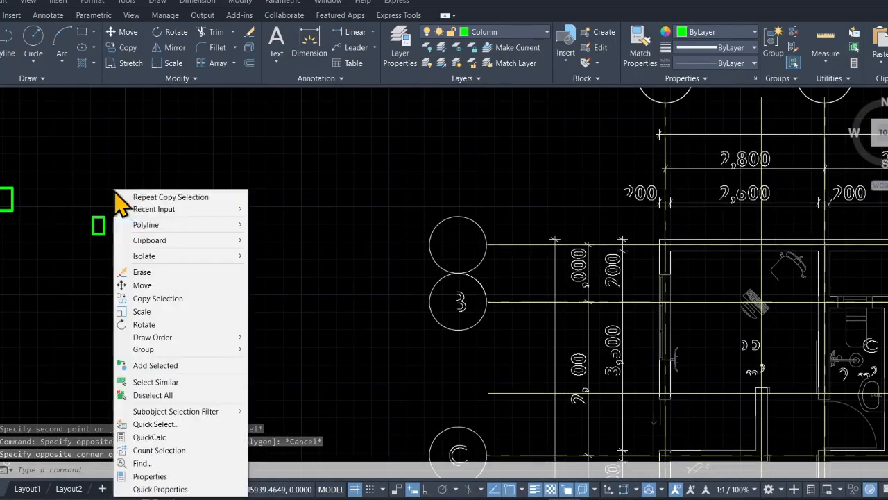
{"action": "left_click", "coordinate": [153, 299]}
{"action": "scroll", "coordinate": [125, 222], "scroll_direction": "up", "scroll_amount": 6}
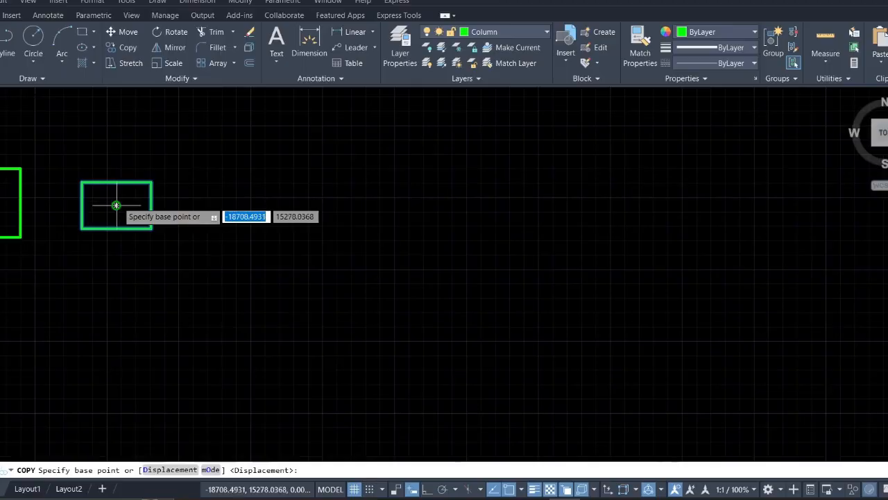
{"action": "left_click", "coordinate": [116, 205]}
{"action": "scroll", "coordinate": [229, 254], "scroll_direction": "down", "scroll_amount": 5}
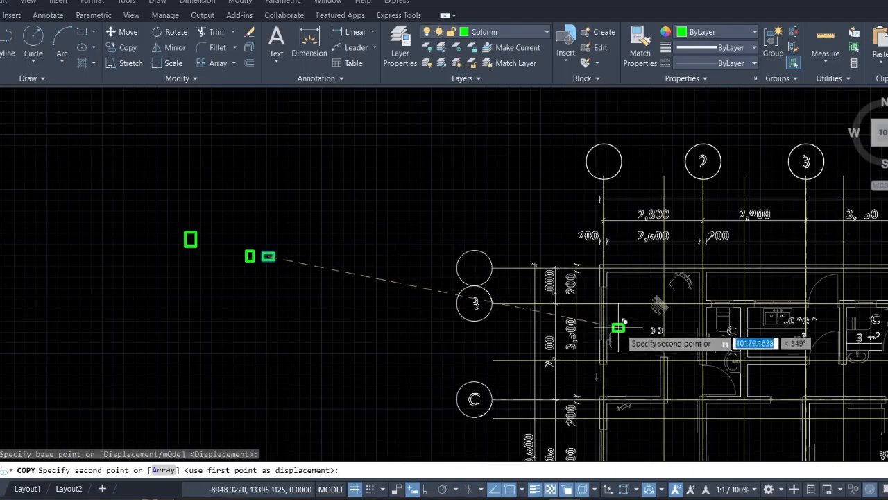
{"action": "middle_click_drag", "start_coordinate": [622, 323], "coordinate": [400, 233]}
{"action": "scroll", "coordinate": [389, 201], "scroll_direction": "up", "scroll_amount": 4}
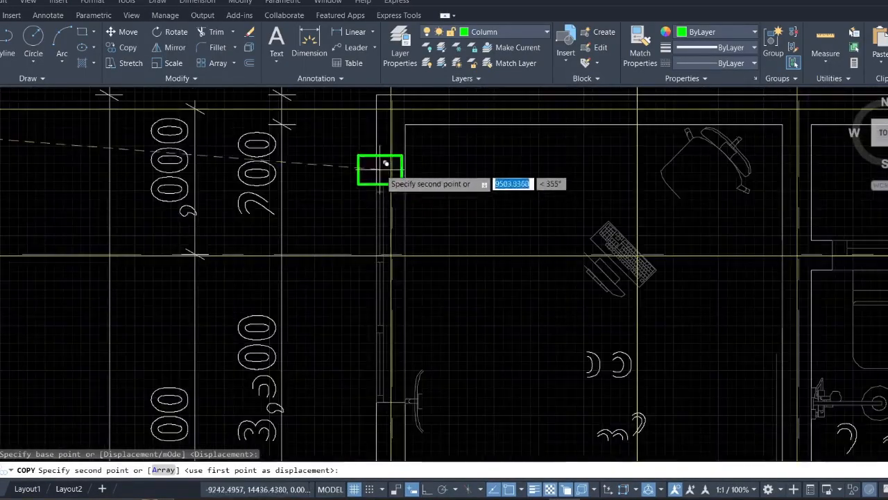
{"action": "middle_click_drag", "start_coordinate": [377, 168], "coordinate": [404, 222]}
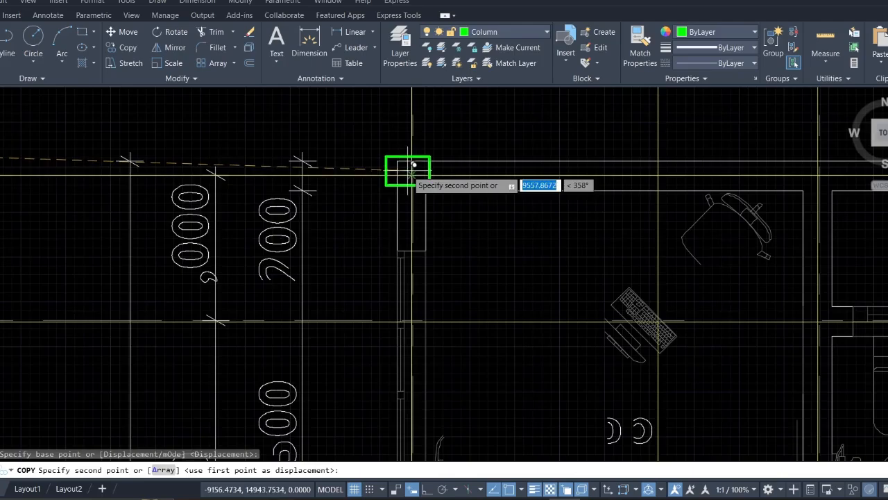
{"action": "scroll", "coordinate": [414, 164], "scroll_direction": "up", "scroll_amount": 5}
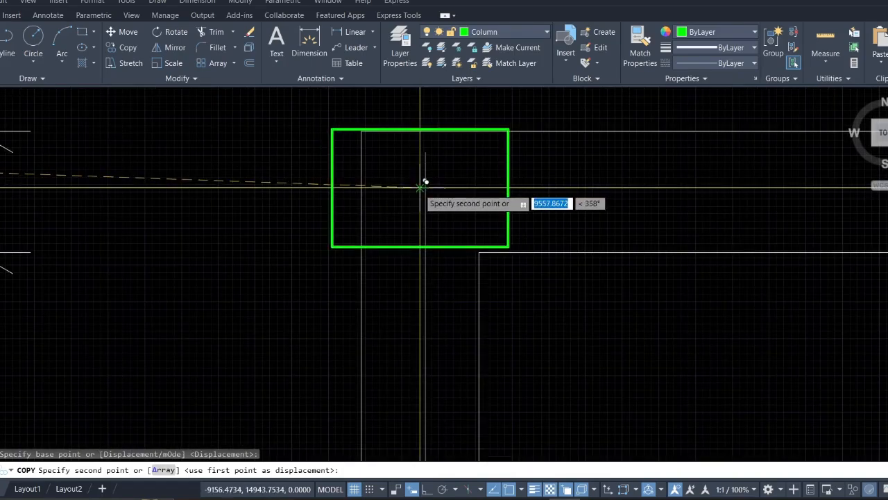
{"action": "scroll", "coordinate": [424, 182], "scroll_direction": "up", "scroll_amount": 5}
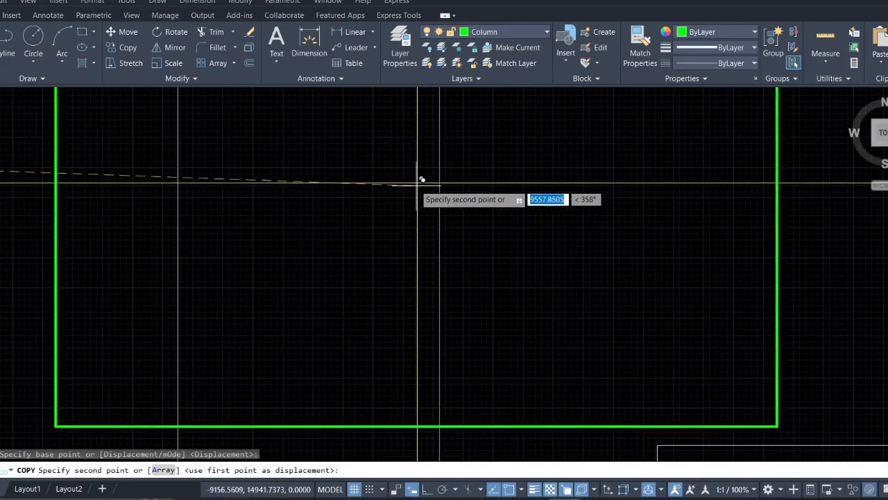
{"action": "left_click", "coordinate": [418, 183]}
- Place another copy of the horizontal column where grid line 2 crosses the top wall's grid line
{"action": "scroll", "coordinate": [419, 186], "scroll_direction": "down", "scroll_amount": 10}
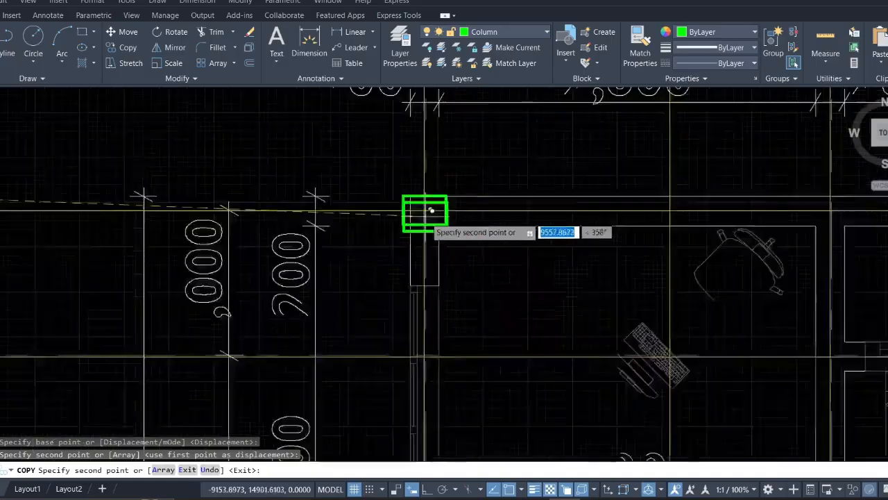
{"action": "middle_click_drag", "start_coordinate": [538, 261], "coordinate": [240, 242]}
{"action": "scroll", "coordinate": [317, 203], "scroll_direction": "up", "scroll_amount": 3}
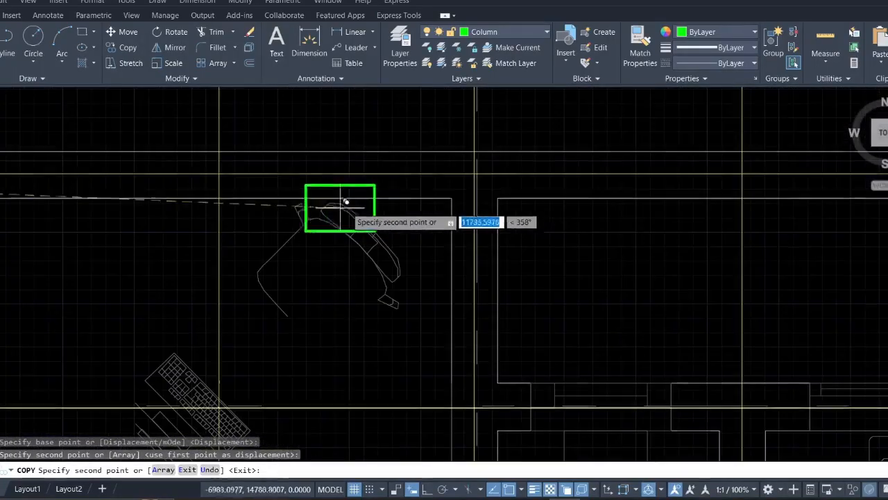
{"action": "scroll", "coordinate": [460, 173], "scroll_direction": "up", "scroll_amount": 5}
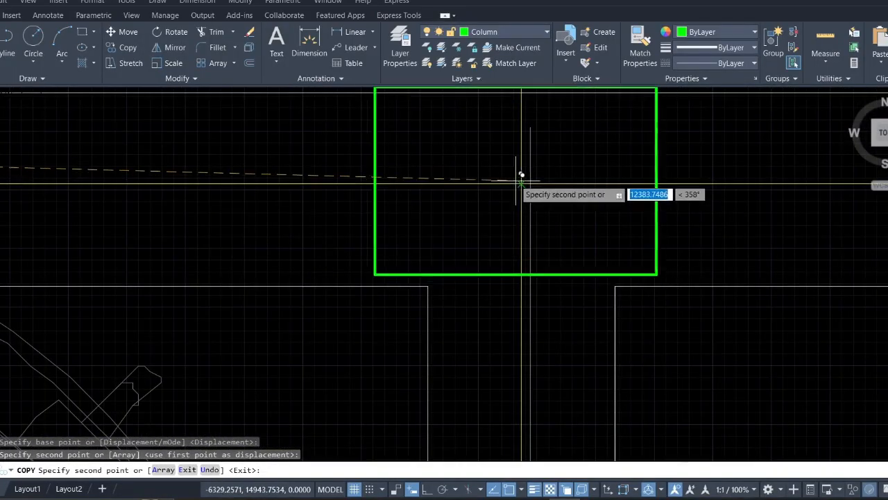
{"action": "left_click", "coordinate": [521, 182]}
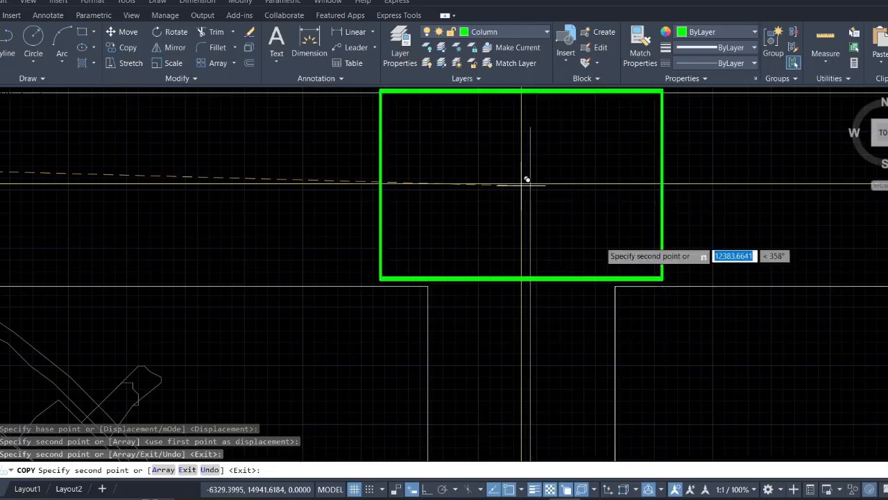
{"action": "scroll", "coordinate": [525, 182], "scroll_direction": "down", "scroll_amount": 8}
{"action": "middle_click_drag", "start_coordinate": [642, 255], "coordinate": [397, 226]}
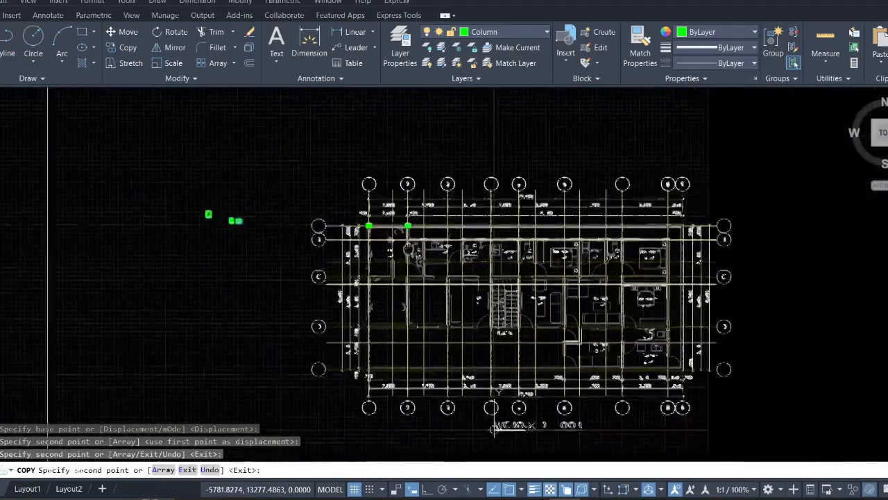
- Switch to the architectural drawings PDF in the browser and compare the wall and grid layouts on the plans of pages 1 to 3
{"action": "scroll", "coordinate": [366, 231], "scroll_direction": "up", "scroll_amount": 7}
{"action": "scroll", "coordinate": [361, 231], "scroll_direction": "down", "scroll_amount": 6}
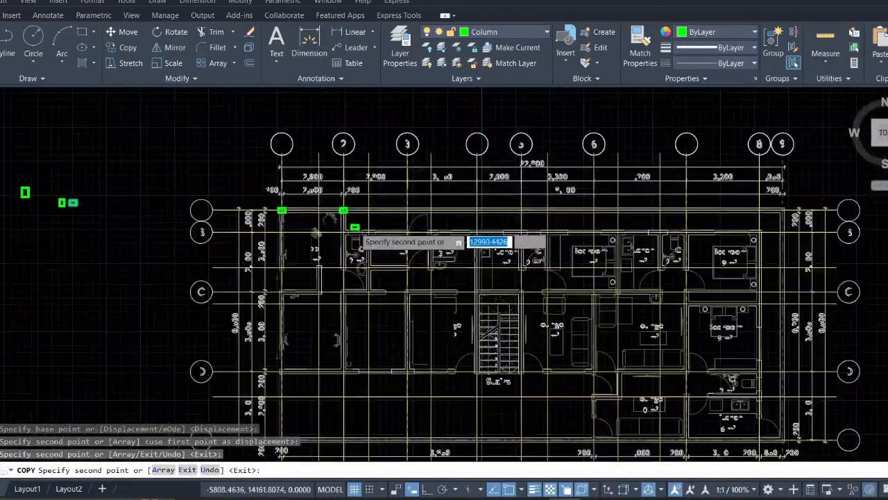
{"action": "left_click", "coordinate": [500, 498]}
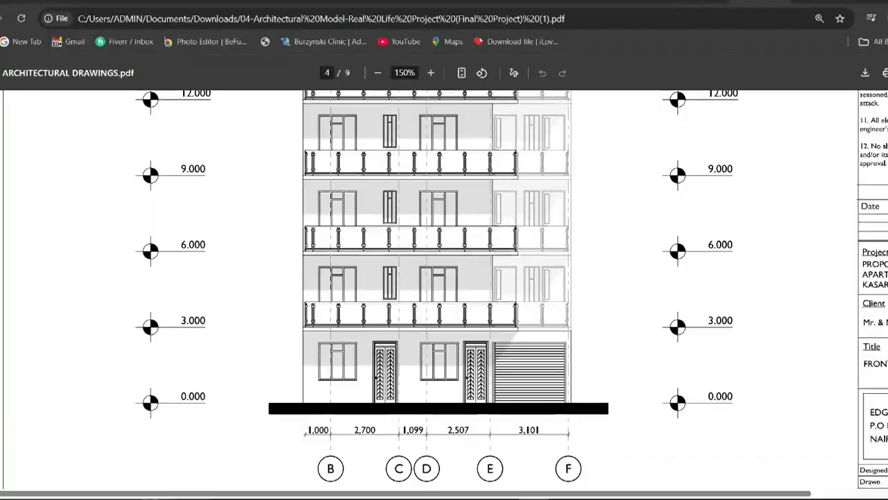
{"action": "scroll", "coordinate": [445, 262], "scroll_direction": "up", "scroll_amount": 7}
{"action": "scroll", "coordinate": [445, 221], "scroll_direction": "up", "scroll_amount": 15}
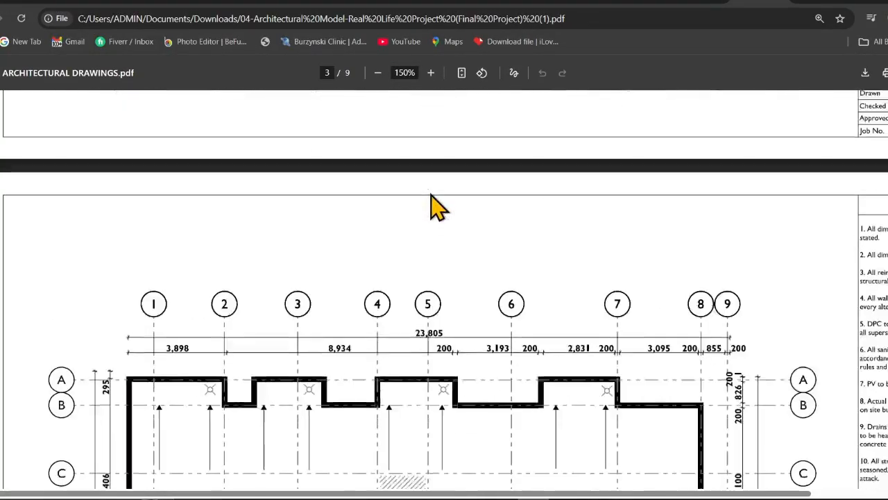
{"action": "scroll", "coordinate": [433, 219], "scroll_direction": "down", "scroll_amount": 2}
{"action": "scroll", "coordinate": [431, 219], "scroll_direction": "down", "scroll_amount": 2}
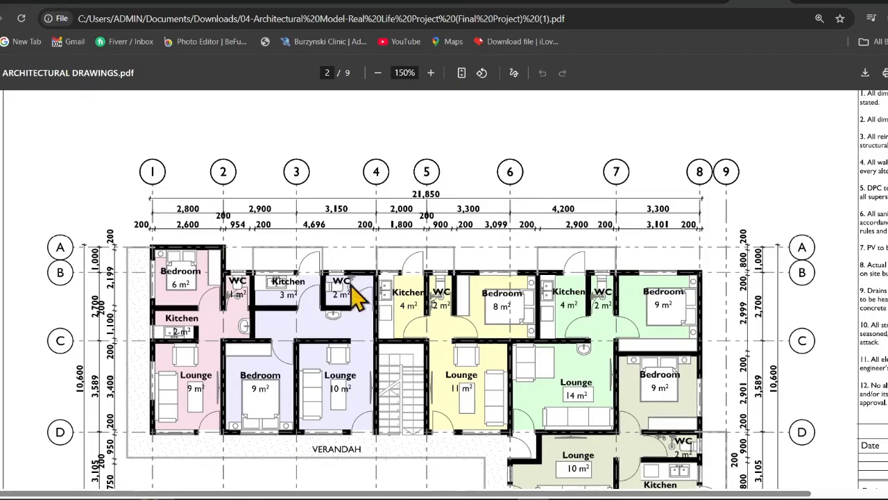
{"action": "scroll", "coordinate": [293, 274], "scroll_direction": "up", "scroll_amount": 3}
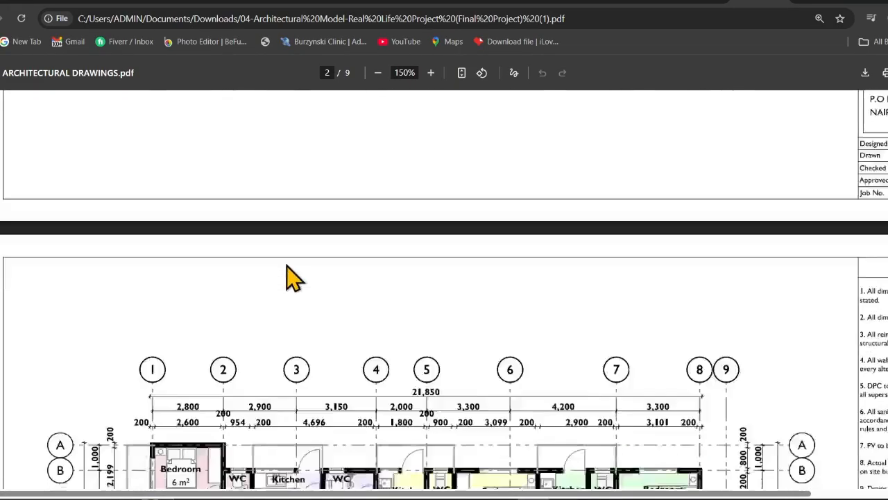
{"action": "scroll", "coordinate": [292, 277], "scroll_direction": "down", "scroll_amount": 3}
{"action": "scroll", "coordinate": [287, 275], "scroll_direction": "up", "scroll_amount": 12}
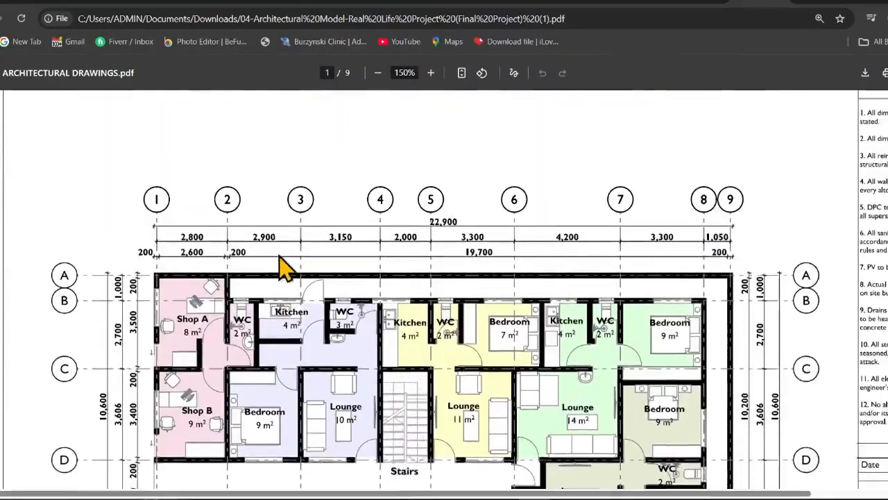
{"action": "scroll", "coordinate": [286, 270], "scroll_direction": "down", "scroll_amount": 2}
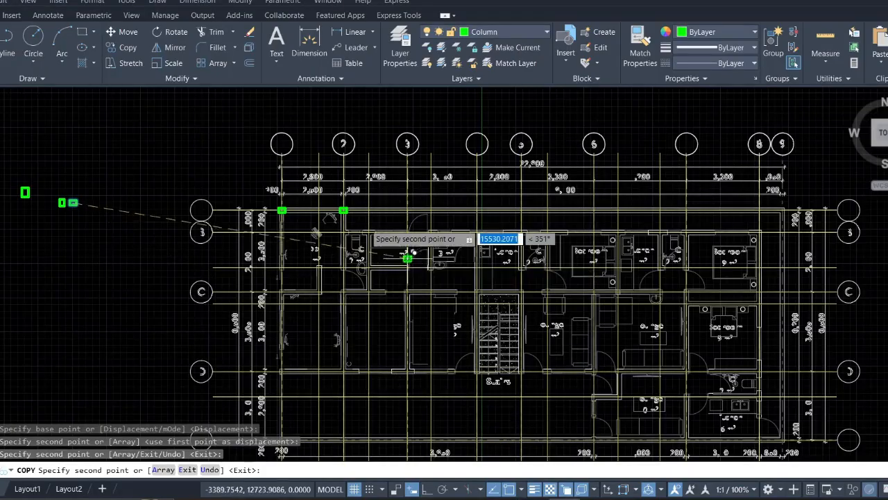
- Copy the horizontal column onto grid line B at the WC–kitchen wall between grids 2 and 3 and the kitchen–WC wall just past grid 3
{"action": "scroll", "coordinate": [375, 236], "scroll_direction": "up", "scroll_amount": 4}
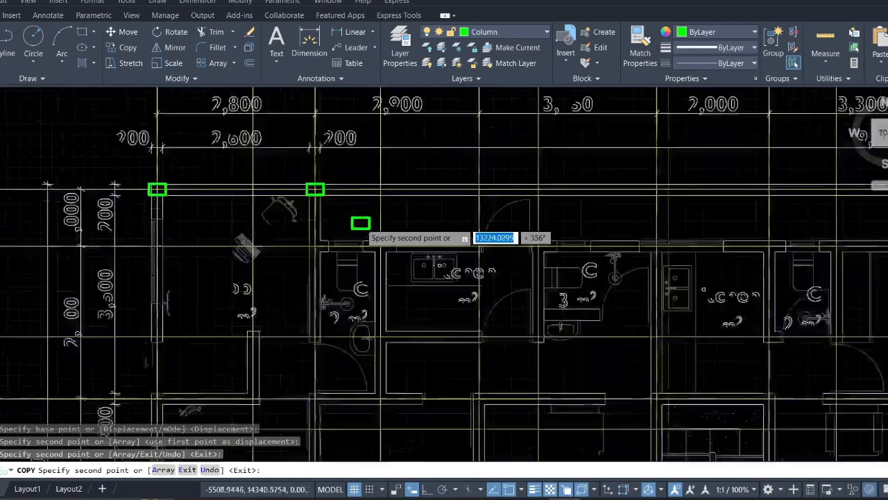
{"action": "scroll", "coordinate": [389, 248], "scroll_direction": "up", "scroll_amount": 3}
{"action": "scroll", "coordinate": [393, 254], "scroll_direction": "up", "scroll_amount": 5}
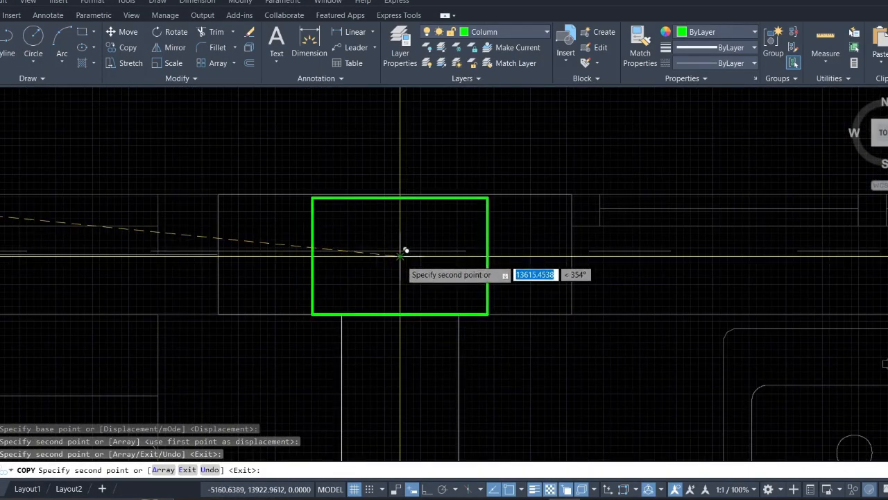
{"action": "scroll", "coordinate": [405, 250], "scroll_direction": "up", "scroll_amount": 5}
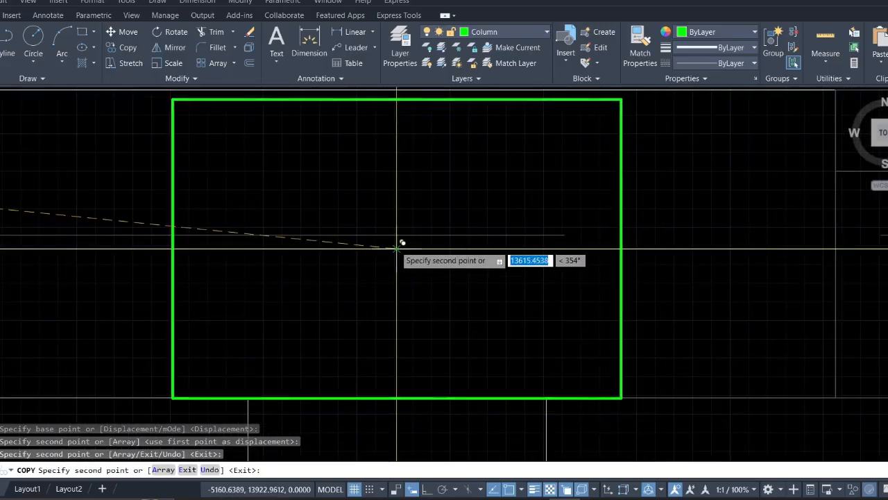
{"action": "scroll", "coordinate": [399, 247], "scroll_direction": "down", "scroll_amount": 8}
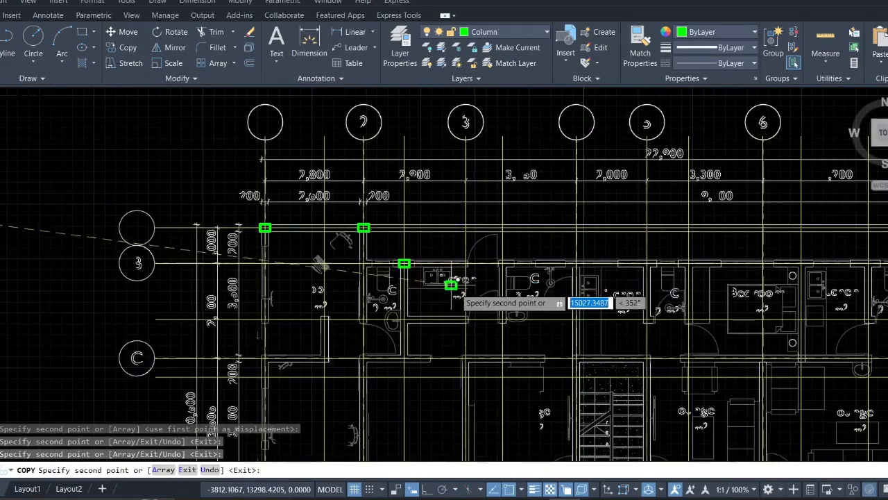
{"action": "scroll", "coordinate": [490, 269], "scroll_direction": "up", "scroll_amount": 6}
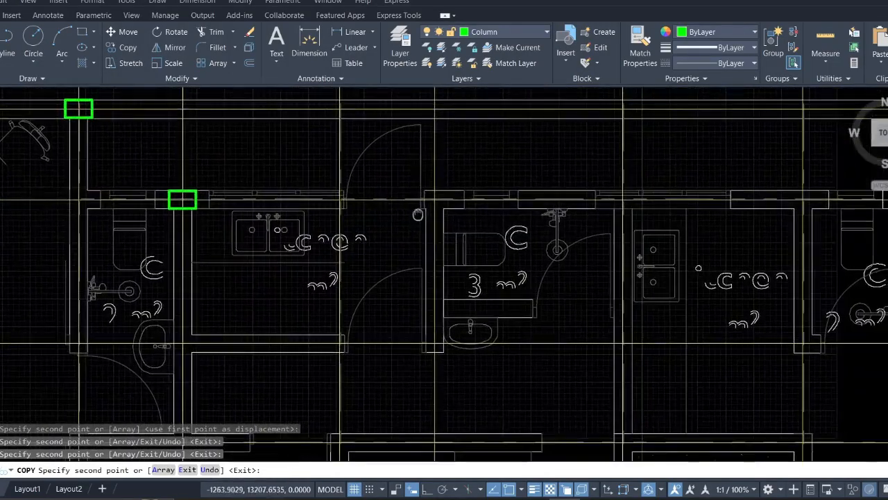
{"action": "scroll", "coordinate": [439, 208], "scroll_direction": "up", "scroll_amount": 4}
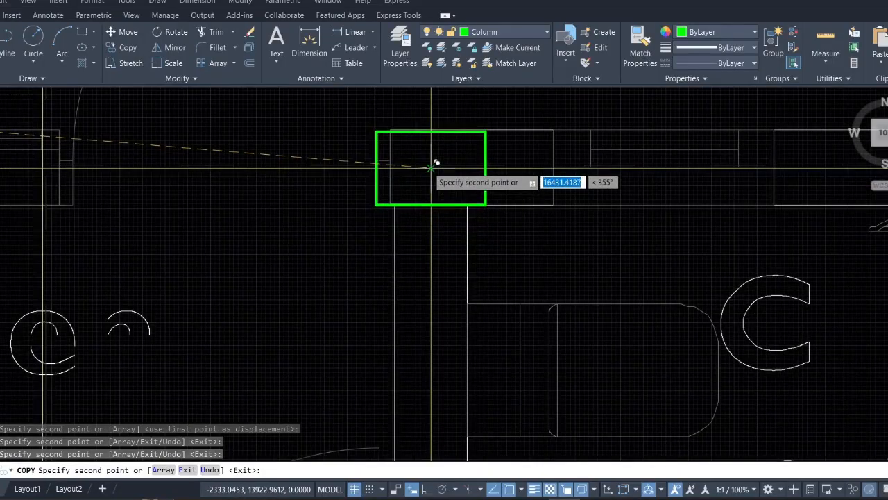
{"action": "scroll", "coordinate": [432, 164], "scroll_direction": "down", "scroll_amount": 4}
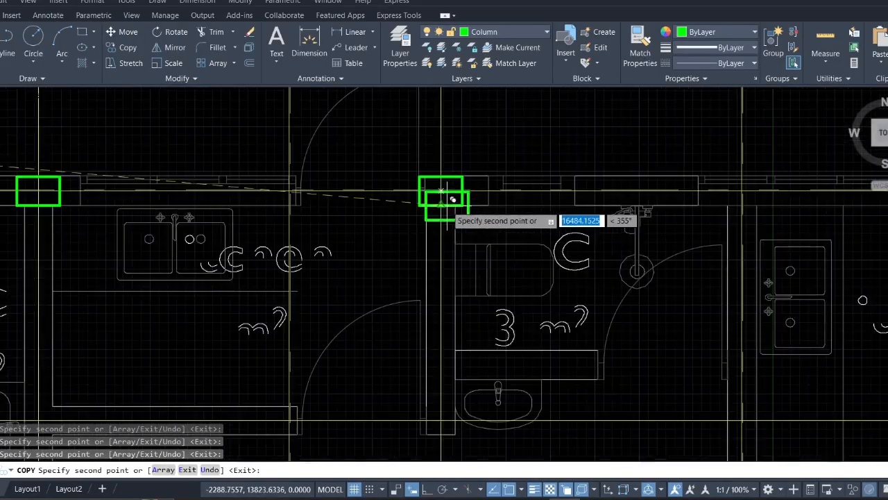
- Place another copy of the horizontal column where grid line 4 crosses grid line B
{"action": "middle_click_drag", "start_coordinate": [468, 258], "coordinate": [269, 198]}
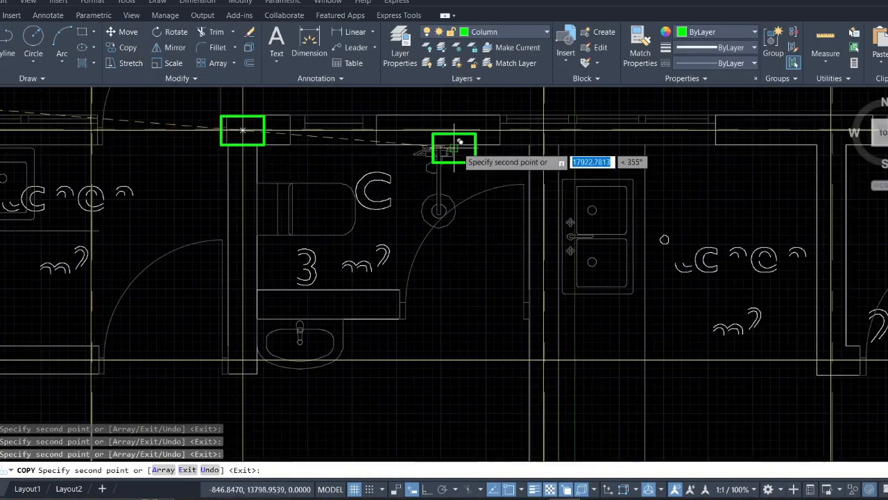
{"action": "scroll", "coordinate": [464, 151], "scroll_direction": "up", "scroll_amount": 2}
{"action": "scroll", "coordinate": [463, 167], "scroll_direction": "down", "scroll_amount": 4}
{"action": "scroll", "coordinate": [515, 150], "scroll_direction": "up", "scroll_amount": 4}
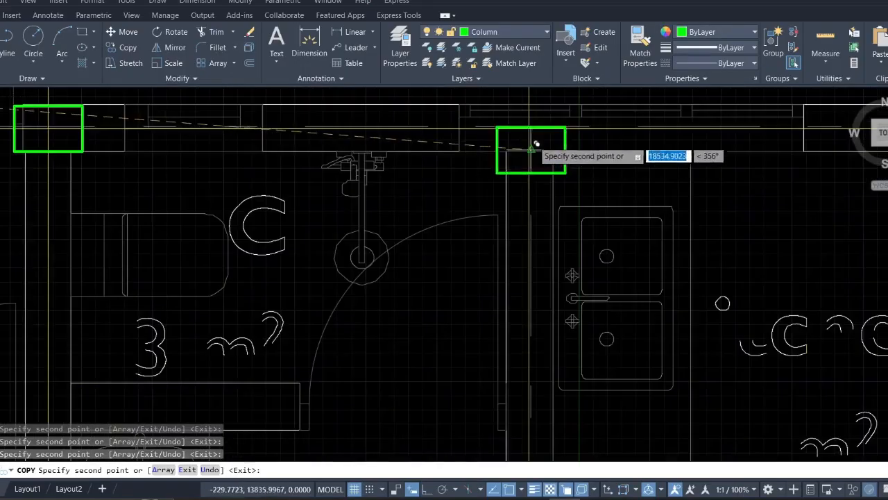
{"action": "middle_click_drag", "start_coordinate": [545, 139], "coordinate": [431, 154]}
{"action": "scroll", "coordinate": [430, 153], "scroll_direction": "down", "scroll_amount": 4}
{"action": "scroll", "coordinate": [427, 152], "scroll_direction": "up", "scroll_amount": 8}
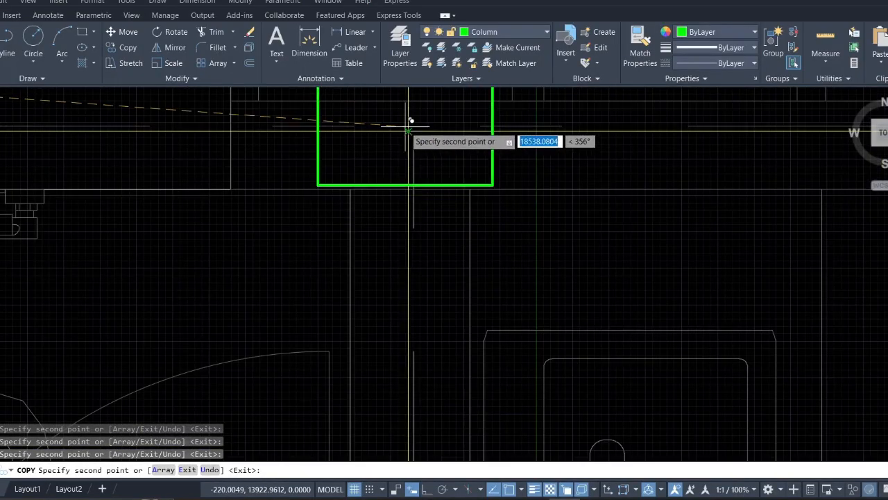
{"action": "scroll", "coordinate": [413, 125], "scroll_direction": "up", "scroll_amount": 4}
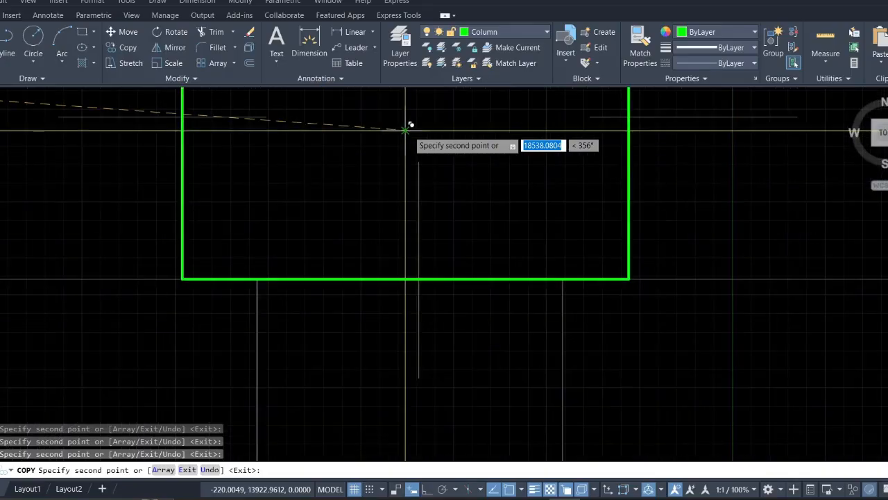
{"action": "scroll", "coordinate": [411, 125], "scroll_direction": "up", "scroll_amount": 3}
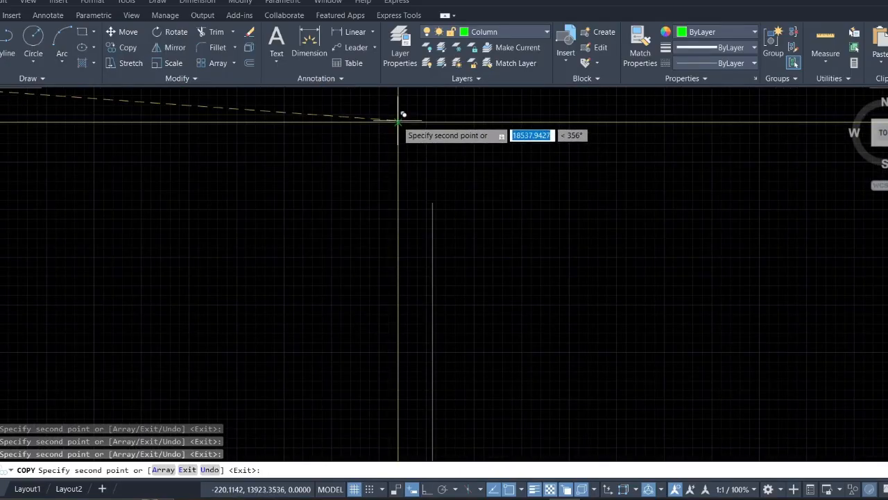
{"action": "scroll", "coordinate": [398, 122], "scroll_direction": "down", "scroll_amount": 6}
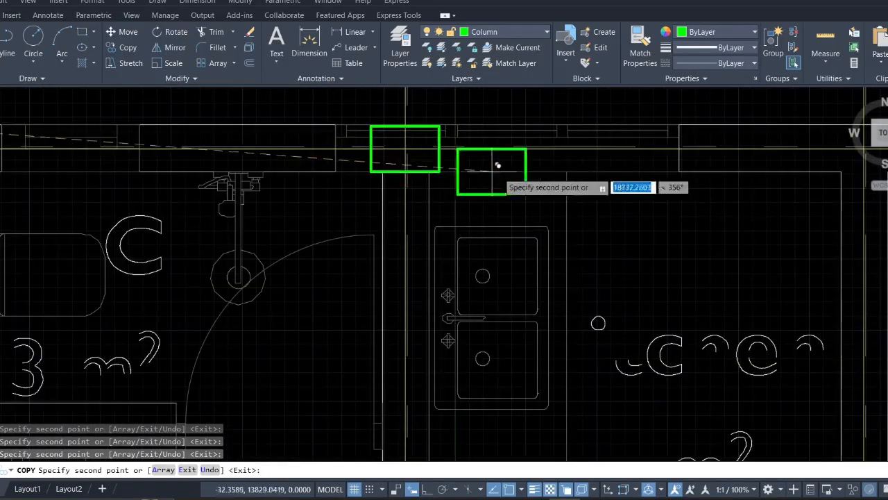
- Copy the horizontal column onto grid line B at grid line 5 and at the WC–bedroom wall between grids 5 and 6
{"action": "scroll", "coordinate": [328, 151], "scroll_direction": "up", "scroll_amount": 2}
{"action": "scroll", "coordinate": [406, 136], "scroll_direction": "up", "scroll_amount": 9}
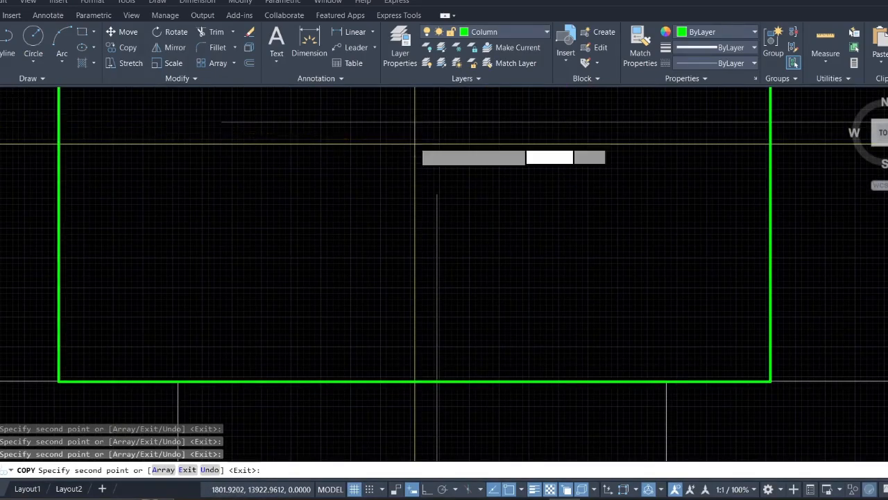
{"action": "scroll", "coordinate": [415, 145], "scroll_direction": "down", "scroll_amount": 10}
{"action": "scroll", "coordinate": [522, 181], "scroll_direction": "up", "scroll_amount": 2}
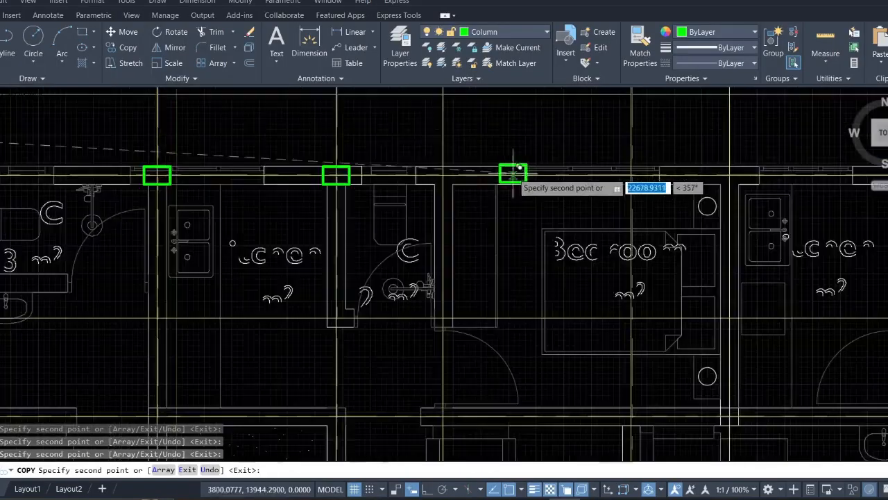
{"action": "scroll", "coordinate": [514, 174], "scroll_direction": "up", "scroll_amount": 7}
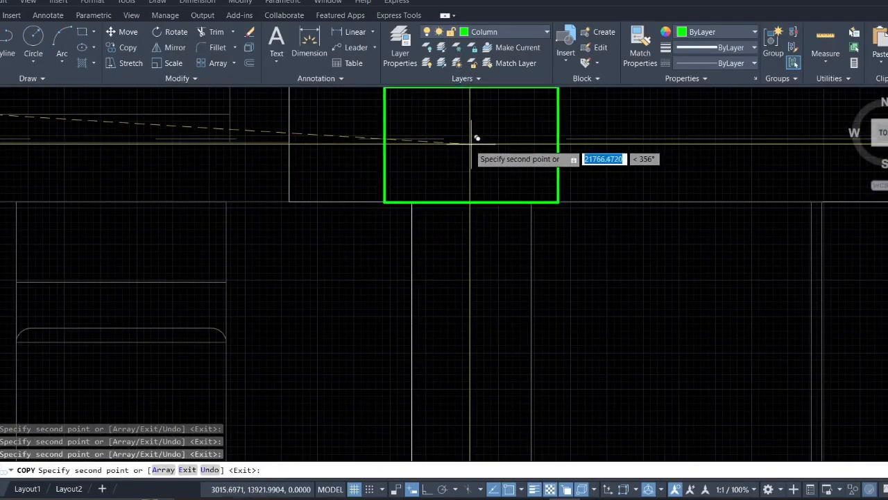
{"action": "scroll", "coordinate": [470, 144], "scroll_direction": "down", "scroll_amount": 10}
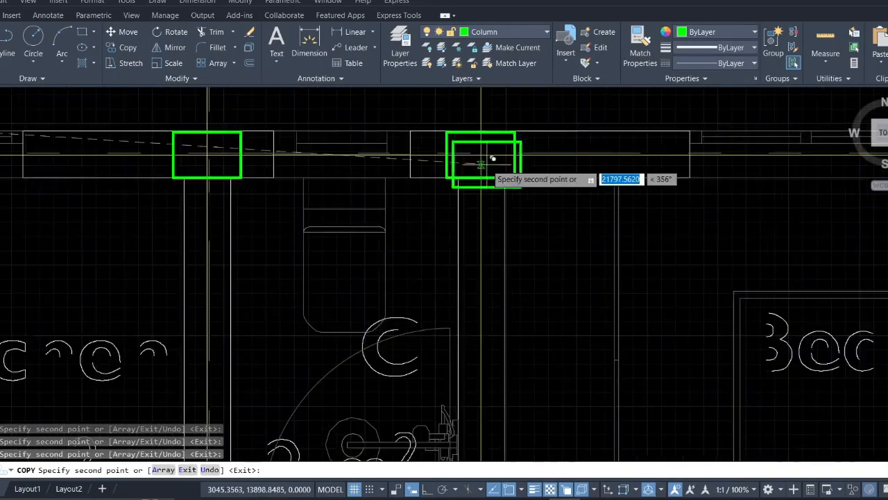
- Copy the horizontal column onto grid line B at the walls on both sides of the kitchen between grids 6 and 7
{"action": "scroll", "coordinate": [595, 191], "scroll_direction": "up", "scroll_amount": 1}
{"action": "scroll", "coordinate": [373, 166], "scroll_direction": "up", "scroll_amount": 4}
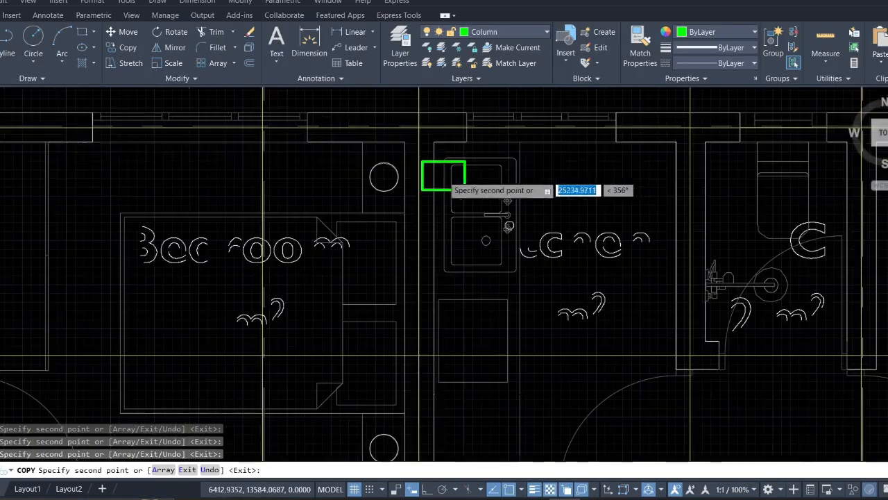
{"action": "scroll", "coordinate": [419, 125], "scroll_direction": "up", "scroll_amount": 10}
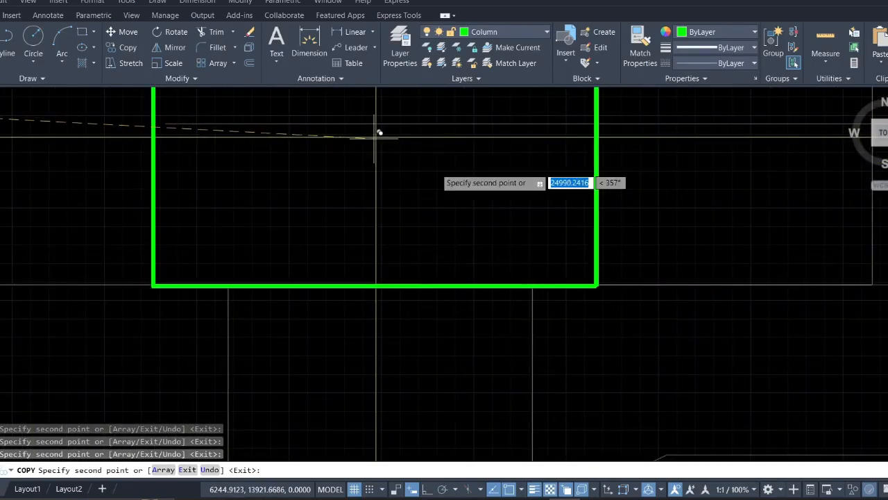
{"action": "scroll", "coordinate": [450, 173], "scroll_direction": "down", "scroll_amount": 10}
{"action": "middle_click_drag", "start_coordinate": [672, 192], "coordinate": [269, 206]}
{"action": "scroll", "coordinate": [269, 206], "scroll_direction": "up", "scroll_amount": 2}
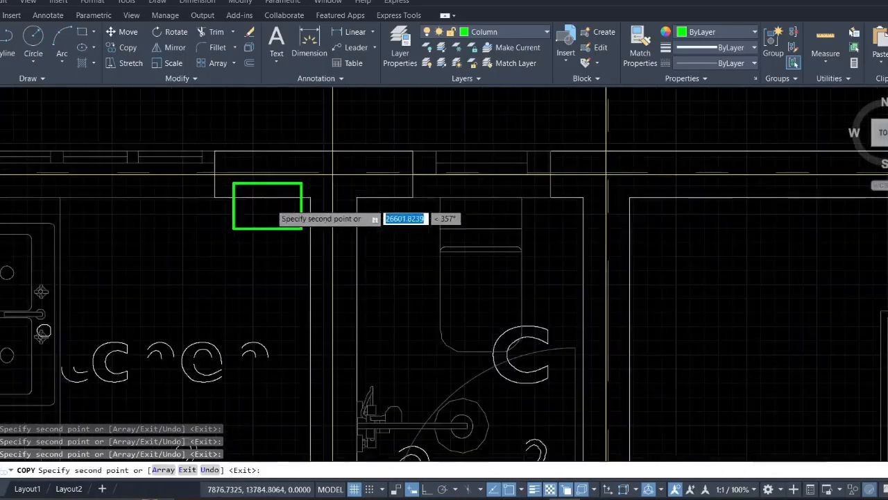
{"action": "scroll", "coordinate": [258, 210], "scroll_direction": "up", "scroll_amount": 4}
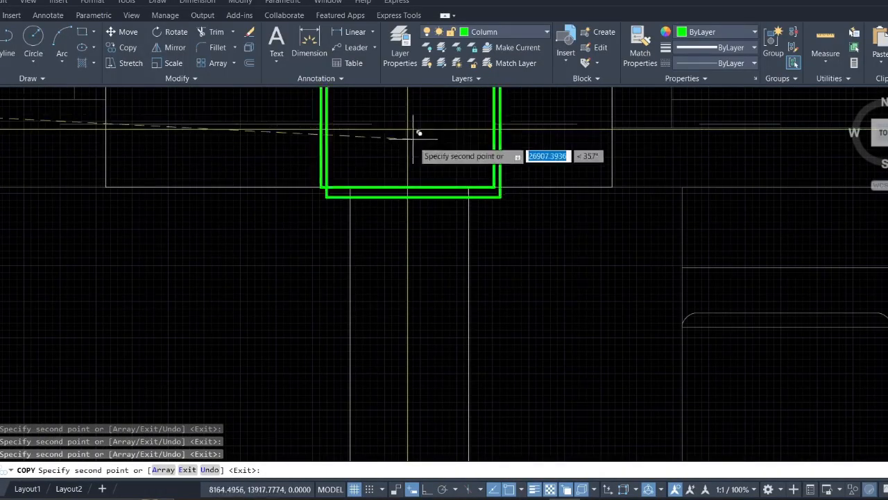
{"action": "scroll", "coordinate": [415, 136], "scroll_direction": "down", "scroll_amount": 10}
- Place a copy of the horizontal column at the intersection of grid line 7 and grid line B
{"action": "middle_click_drag", "start_coordinate": [520, 188], "coordinate": [409, 184]}
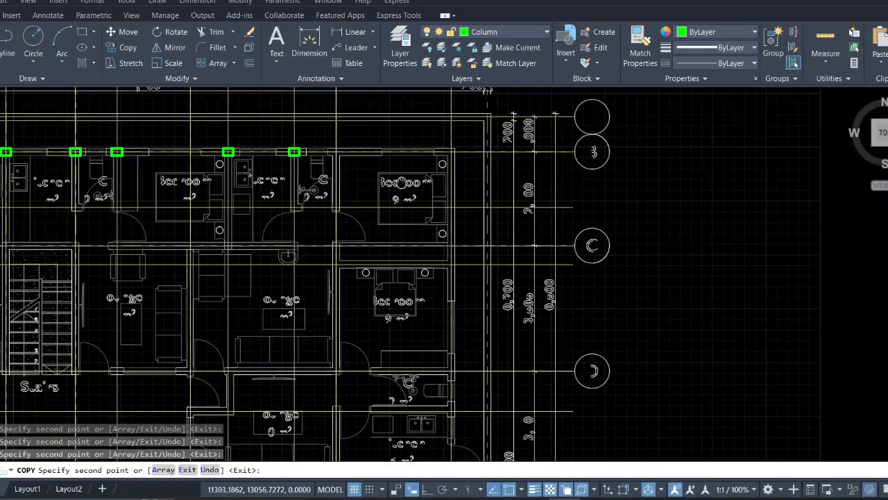
{"action": "scroll", "coordinate": [365, 159], "scroll_direction": "up", "scroll_amount": 8}
{"action": "scroll", "coordinate": [225, 131], "scroll_direction": "up", "scroll_amount": 5}
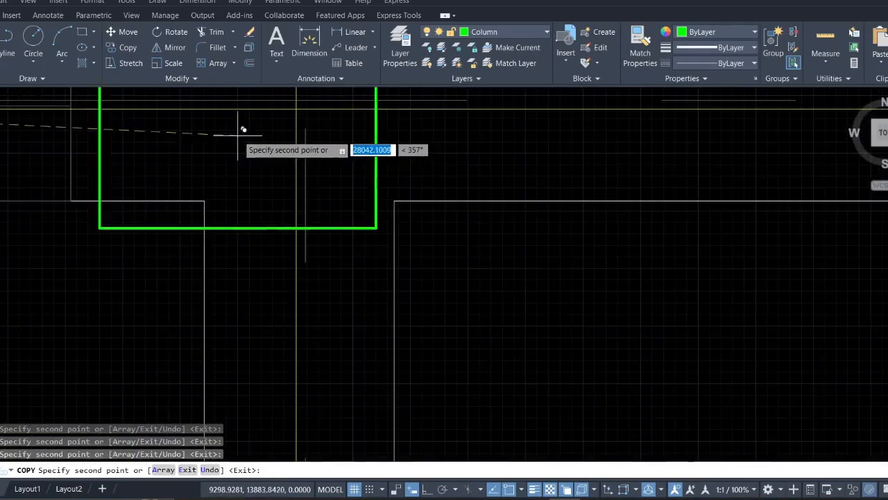
{"action": "left_click", "coordinate": [299, 107]}
{"action": "scroll", "coordinate": [417, 165], "scroll_direction": "down", "scroll_amount": 11}
- Place a copy of the horizontal column at the bedroom's outer corner, where grid line 8 crosses grid line B
{"action": "middle_click_drag", "start_coordinate": [608, 149], "coordinate": [338, 155]}
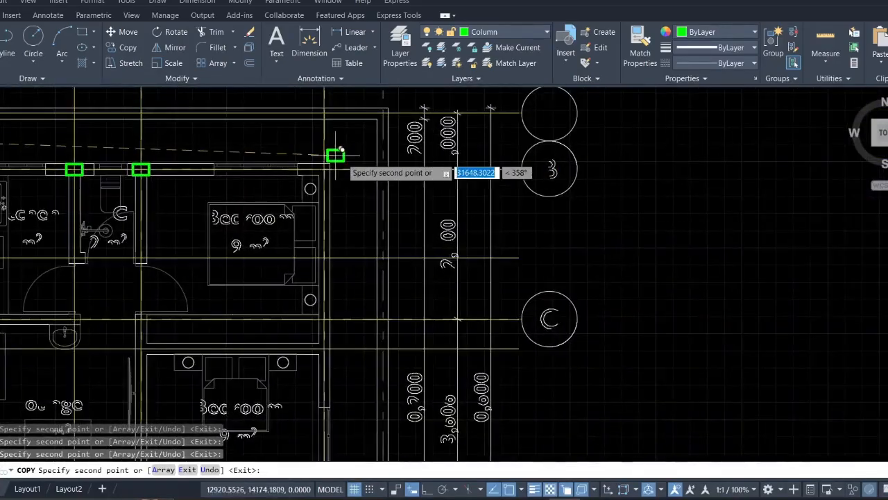
{"action": "scroll", "coordinate": [339, 154], "scroll_direction": "up", "scroll_amount": 5}
{"action": "scroll", "coordinate": [285, 188], "scroll_direction": "up", "scroll_amount": 8}
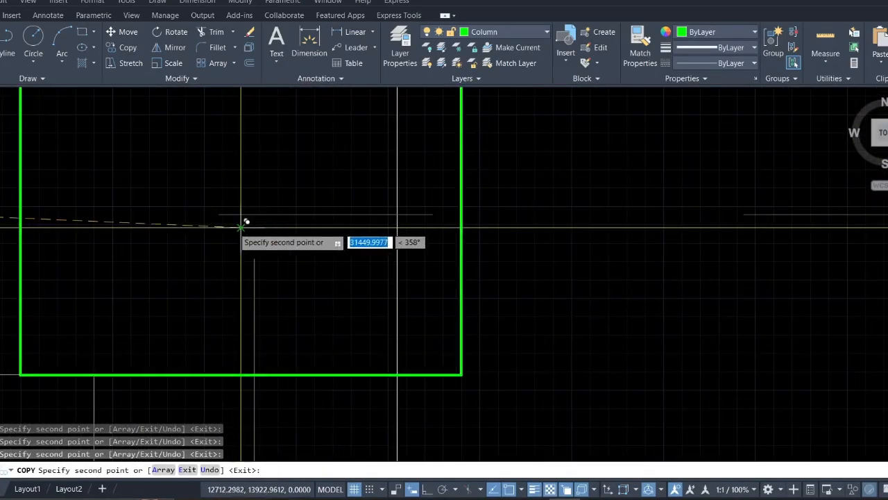
{"action": "scroll", "coordinate": [236, 224], "scroll_direction": "up", "scroll_amount": 4}
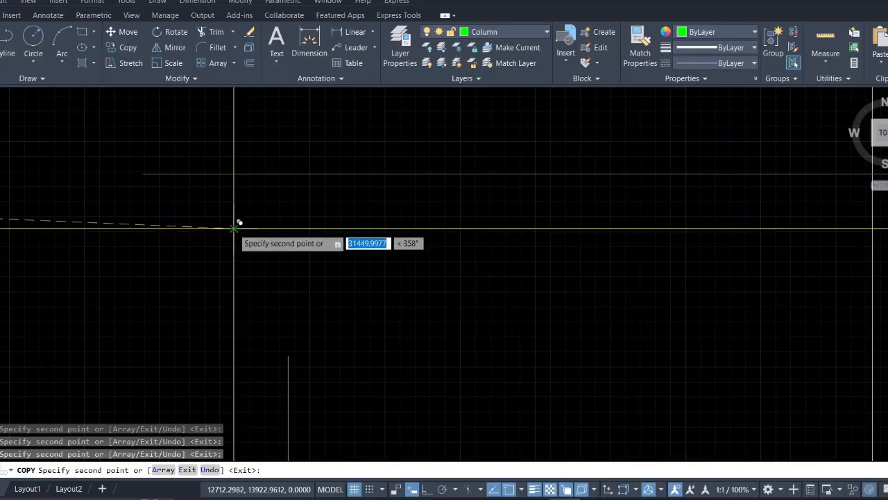
{"action": "scroll", "coordinate": [322, 229], "scroll_direction": "down", "scroll_amount": 10}
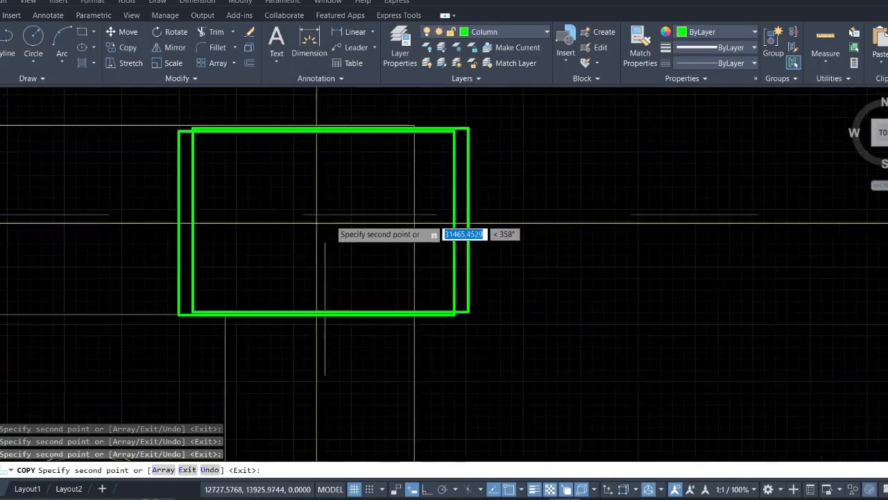
{"action": "scroll", "coordinate": [303, 290], "scroll_direction": "down", "scroll_amount": 5}
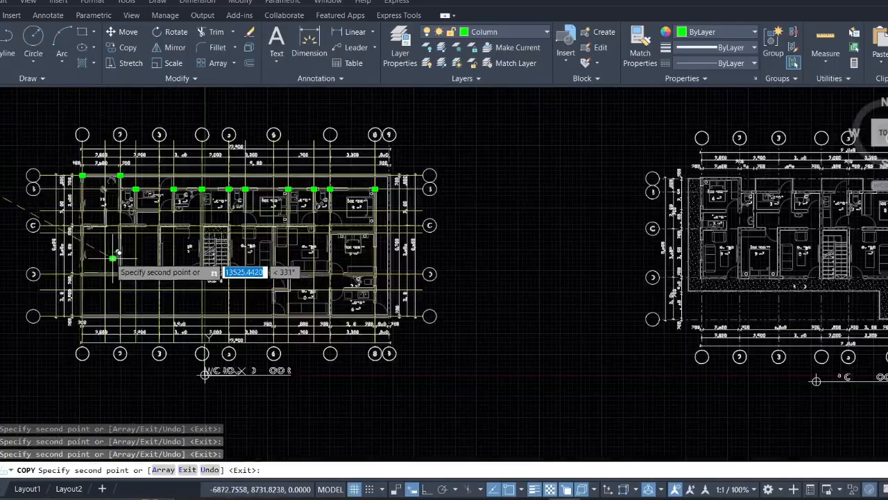
- Place a copy of the horizontal column where the leftmost grid line (1) crosses grid line C
{"action": "middle_click_drag", "start_coordinate": [113, 258], "coordinate": [281, 247]}
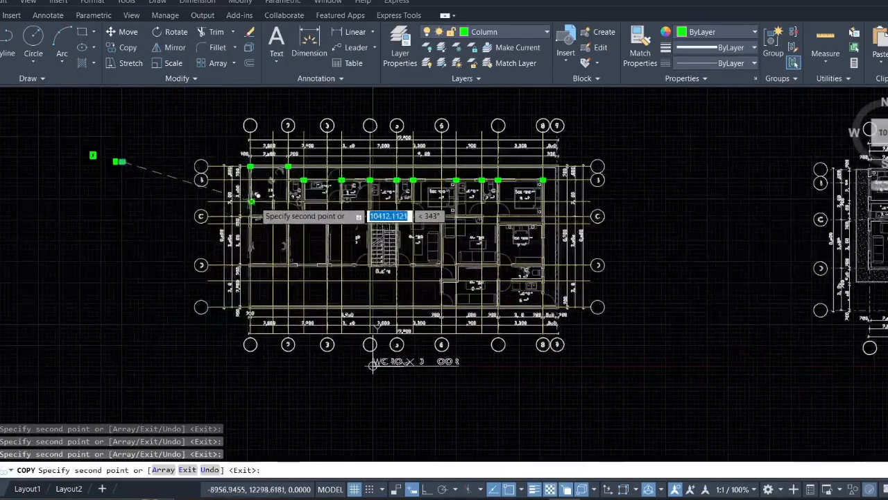
{"action": "scroll", "coordinate": [252, 197], "scroll_direction": "up", "scroll_amount": 7}
{"action": "scroll", "coordinate": [239, 250], "scroll_direction": "down", "scroll_amount": 5}
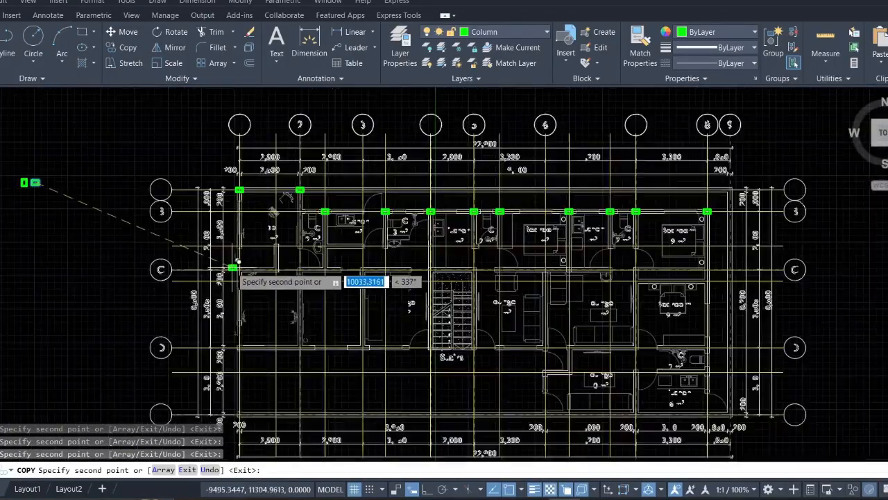
{"action": "scroll", "coordinate": [236, 276], "scroll_direction": "up", "scroll_amount": 8}
{"action": "scroll", "coordinate": [350, 286], "scroll_direction": "up", "scroll_amount": 4}
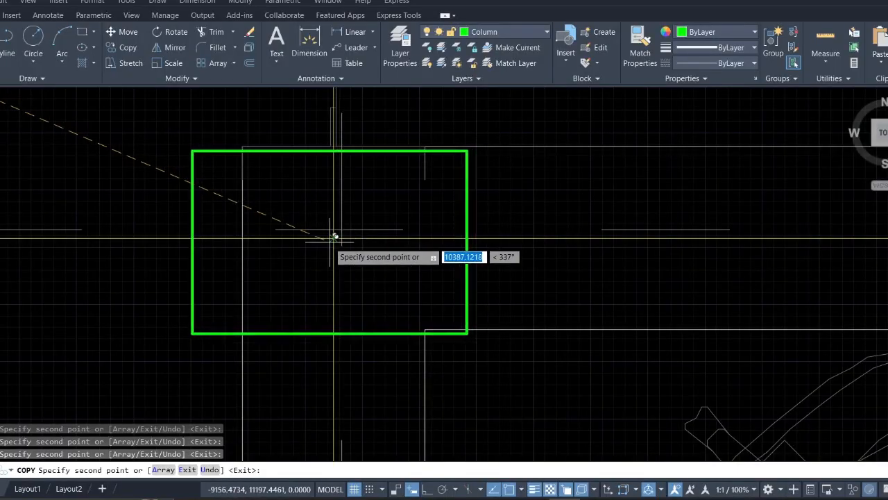
{"action": "scroll", "coordinate": [335, 236], "scroll_direction": "up", "scroll_amount": 4}
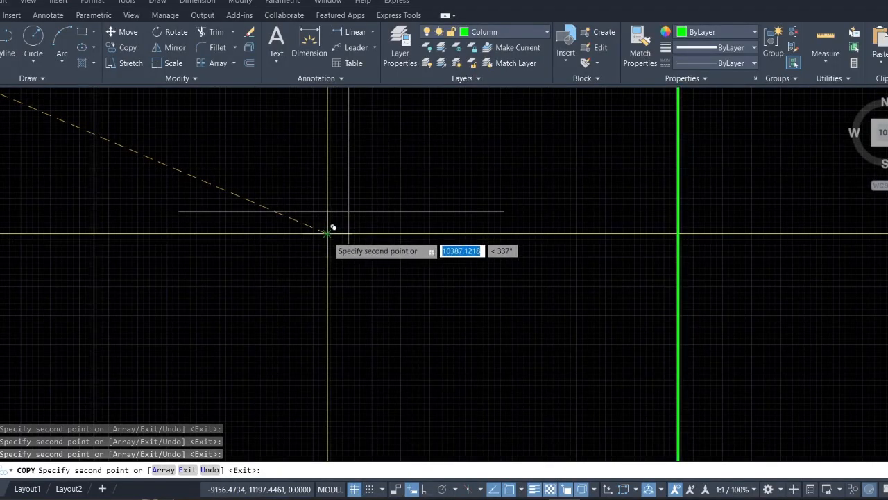
{"action": "left_click", "coordinate": [329, 235]}
{"action": "scroll", "coordinate": [347, 244], "scroll_direction": "down", "scroll_amount": 4}
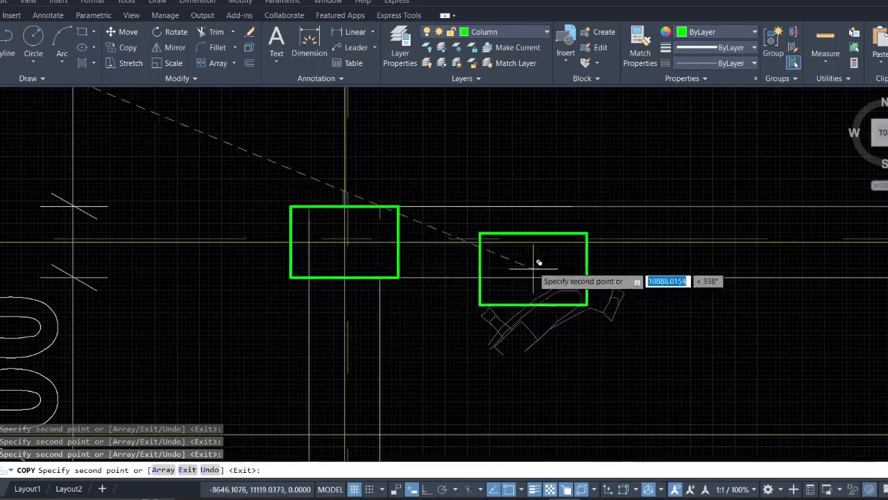
- Place a copy of the horizontal column at the intersection of grid line 2 and grid line C
{"action": "scroll", "coordinate": [534, 268], "scroll_direction": "down", "scroll_amount": 2}
{"action": "middle_click_drag", "start_coordinate": [543, 283], "coordinate": [64, 233]}
{"action": "scroll", "coordinate": [291, 224], "scroll_direction": "down", "scroll_amount": 3}
{"action": "scroll", "coordinate": [308, 225], "scroll_direction": "up", "scroll_amount": 5}
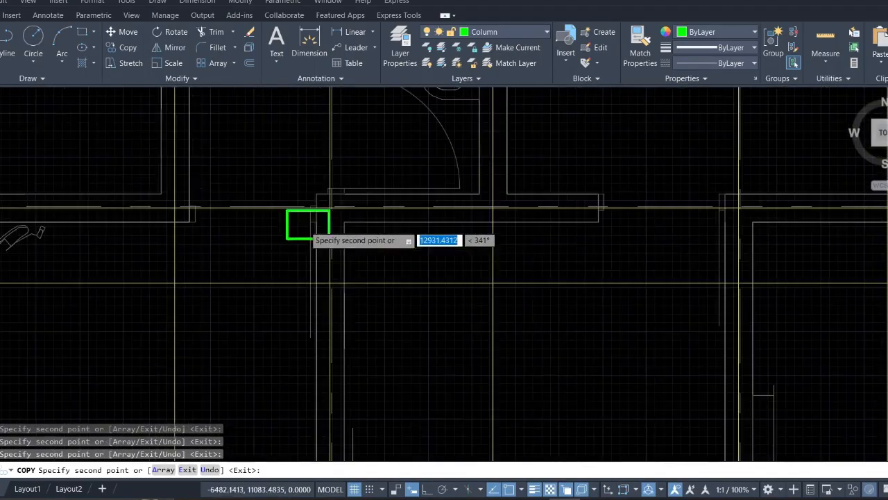
{"action": "scroll", "coordinate": [316, 182], "scroll_direction": "up", "scroll_amount": 8}
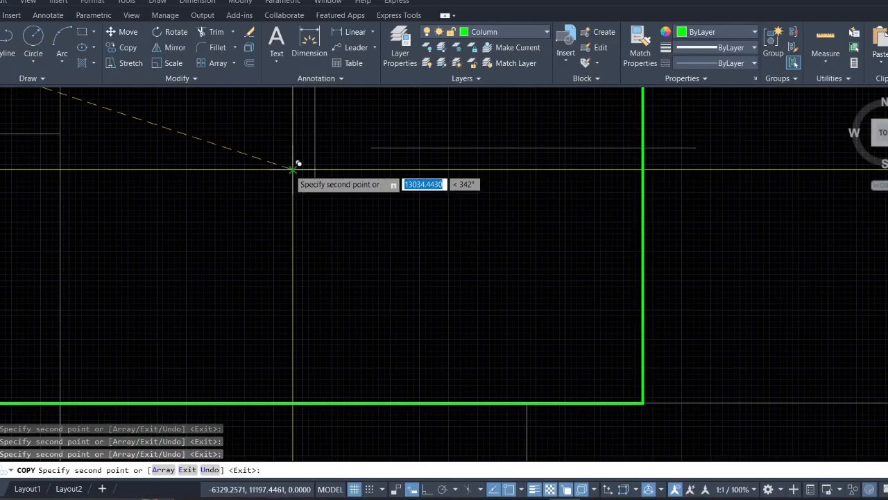
{"action": "scroll", "coordinate": [301, 174], "scroll_direction": "down", "scroll_amount": 8}
- Copy the horizontal column onto grid line C at grid line 3 and at grid line 4 beside the stairs
{"action": "scroll", "coordinate": [315, 190], "scroll_direction": "down", "scroll_amount": 5}
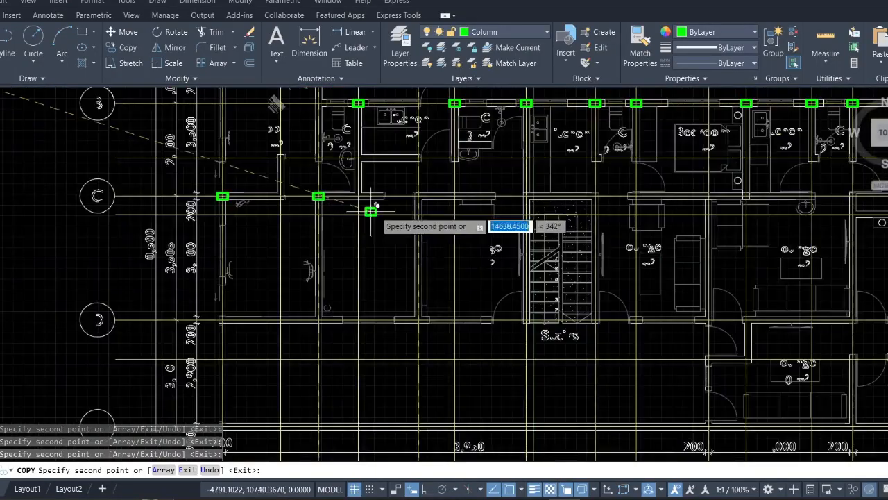
{"action": "scroll", "coordinate": [317, 192], "scroll_direction": "up", "scroll_amount": 5}
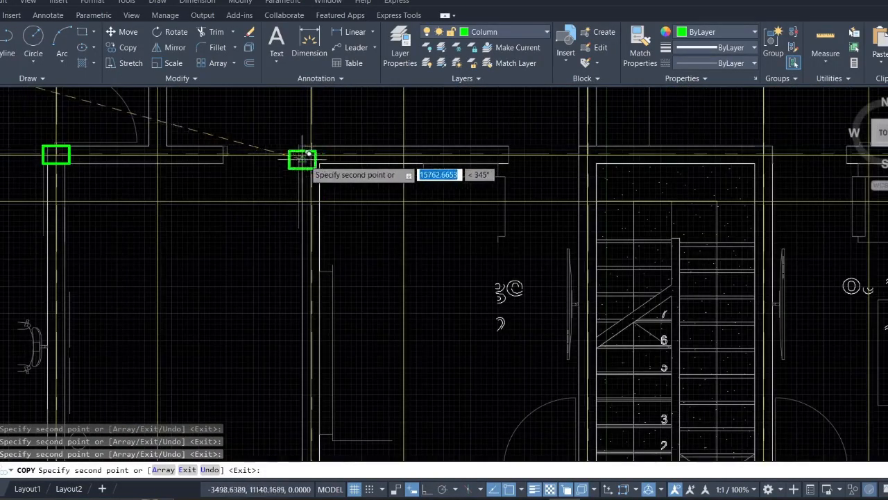
{"action": "scroll", "coordinate": [301, 158], "scroll_direction": "up", "scroll_amount": 6}
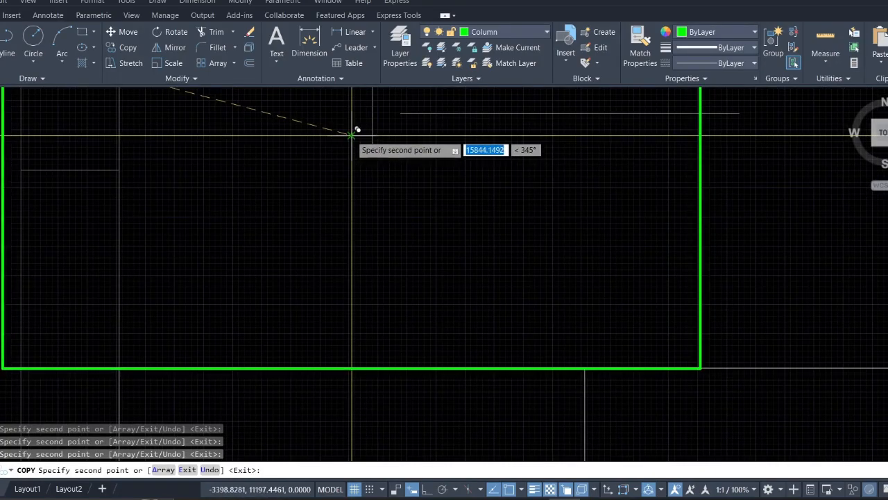
{"action": "scroll", "coordinate": [352, 136], "scroll_direction": "down", "scroll_amount": 6}
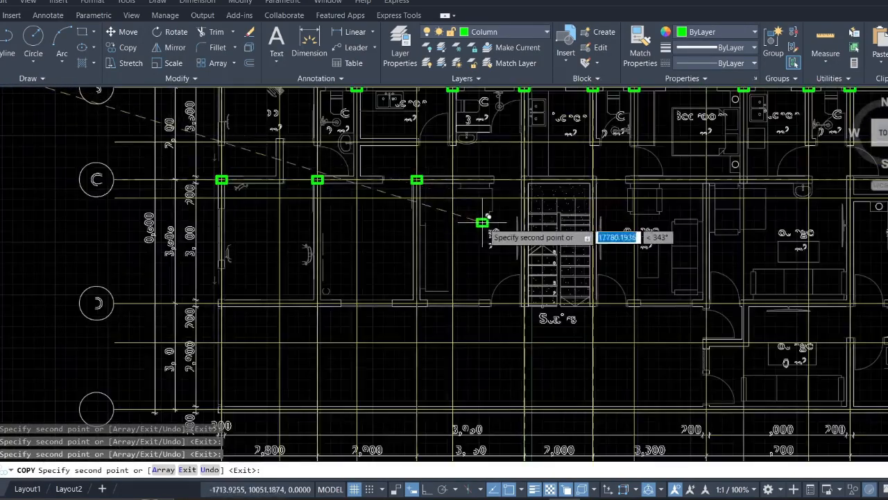
{"action": "scroll", "coordinate": [416, 171], "scroll_direction": "up", "scroll_amount": 4}
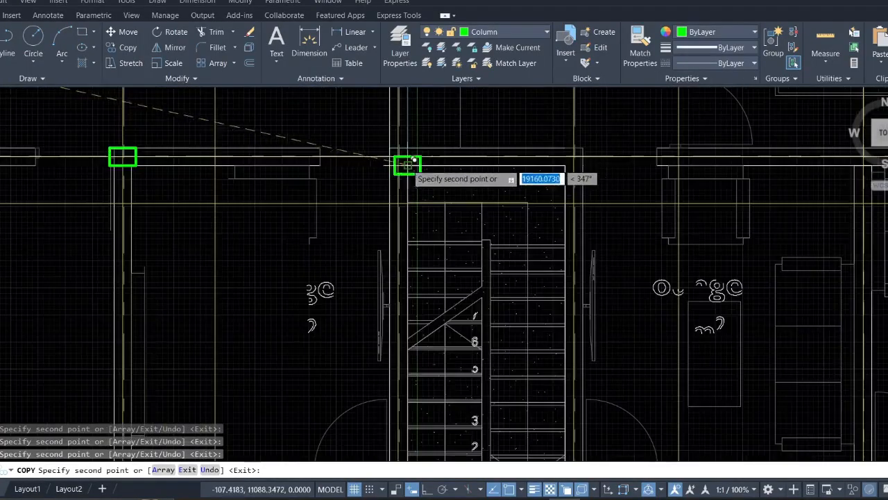
{"action": "scroll", "coordinate": [407, 165], "scroll_direction": "up", "scroll_amount": 4}
{"action": "scroll", "coordinate": [389, 137], "scroll_direction": "up", "scroll_amount": 3}
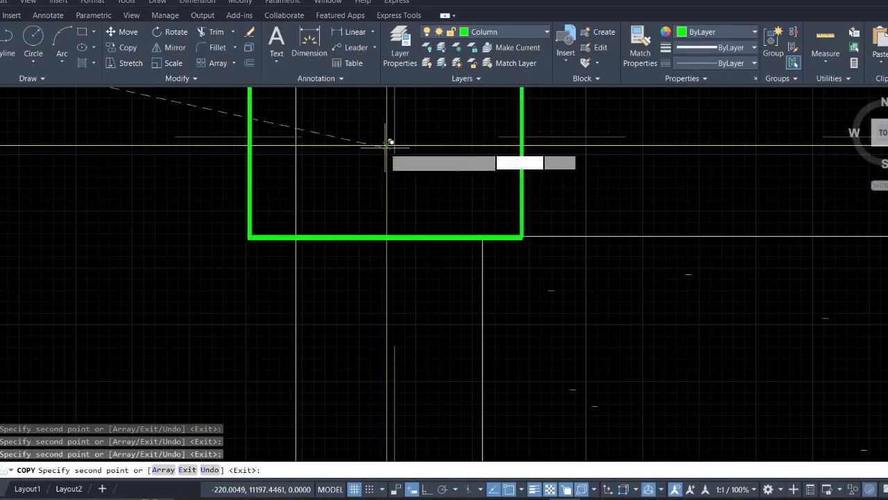
{"action": "scroll", "coordinate": [390, 144], "scroll_direction": "down", "scroll_amount": 10}
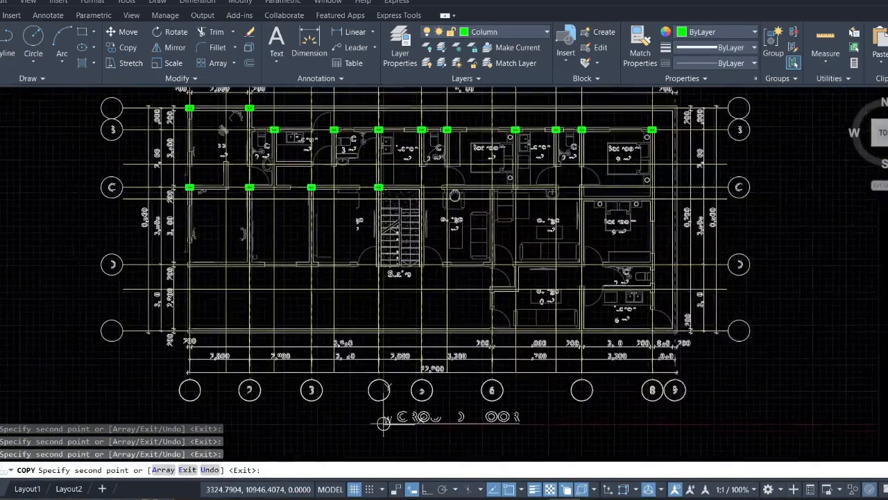
- Copy the horizontal column onto grid line C at the lounge wall end between grids 5 and 6 and at grid line 6
{"action": "scroll", "coordinate": [435, 191], "scroll_direction": "up", "scroll_amount": 8}
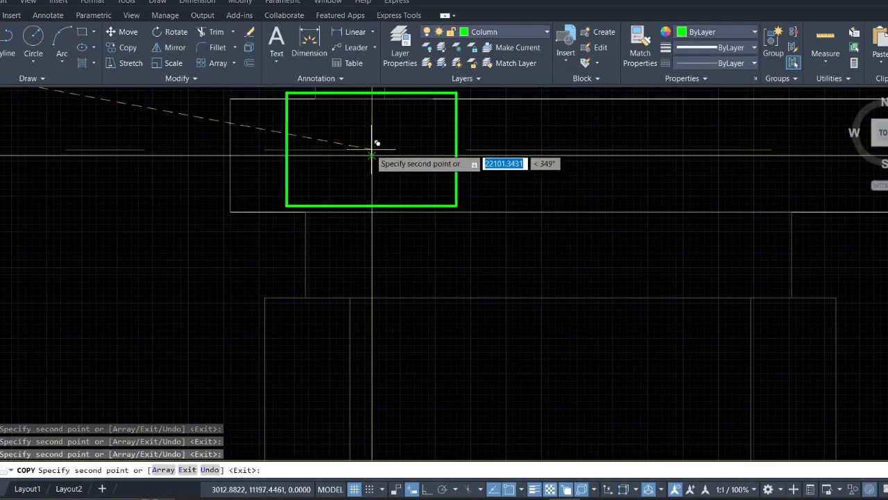
{"action": "scroll", "coordinate": [378, 149], "scroll_direction": "down", "scroll_amount": 5}
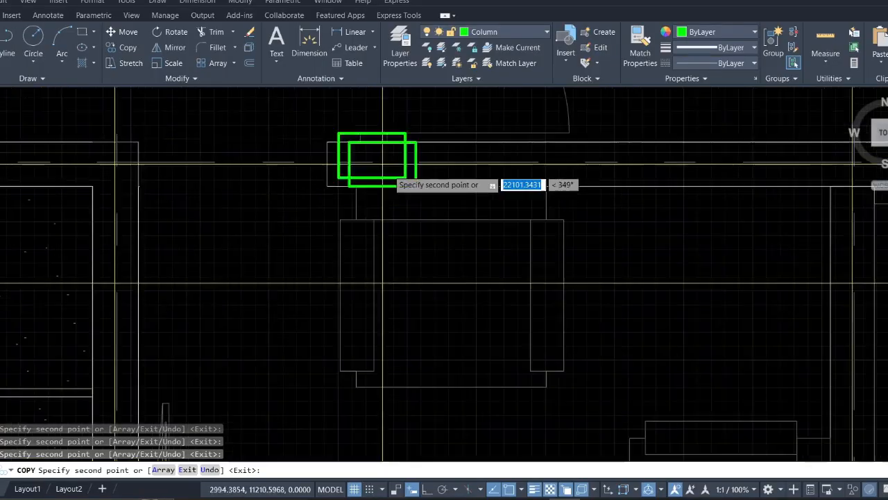
{"action": "scroll", "coordinate": [416, 210], "scroll_direction": "down", "scroll_amount": 4}
{"action": "middle_click_drag", "start_coordinate": [497, 230], "coordinate": [334, 201]}
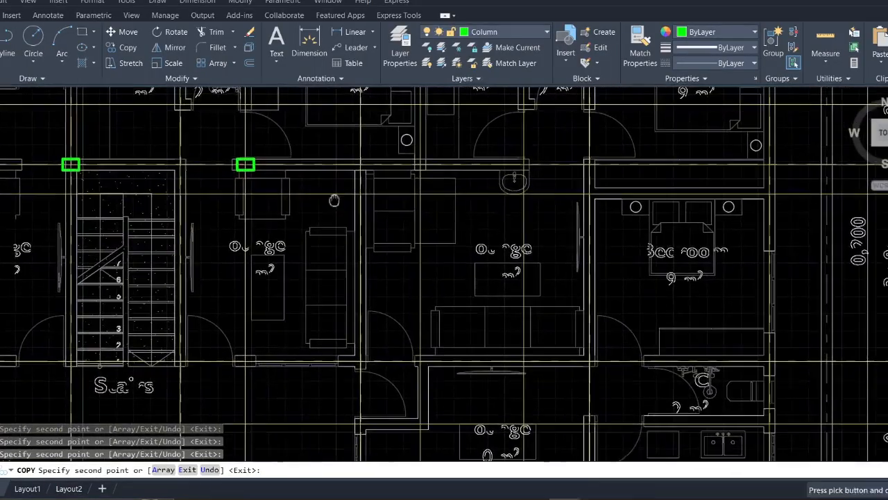
{"action": "scroll", "coordinate": [363, 182], "scroll_direction": "up", "scroll_amount": 8}
{"action": "scroll", "coordinate": [407, 159], "scroll_direction": "down", "scroll_amount": 4}
{"action": "scroll", "coordinate": [389, 222], "scroll_direction": "up", "scroll_amount": 6}
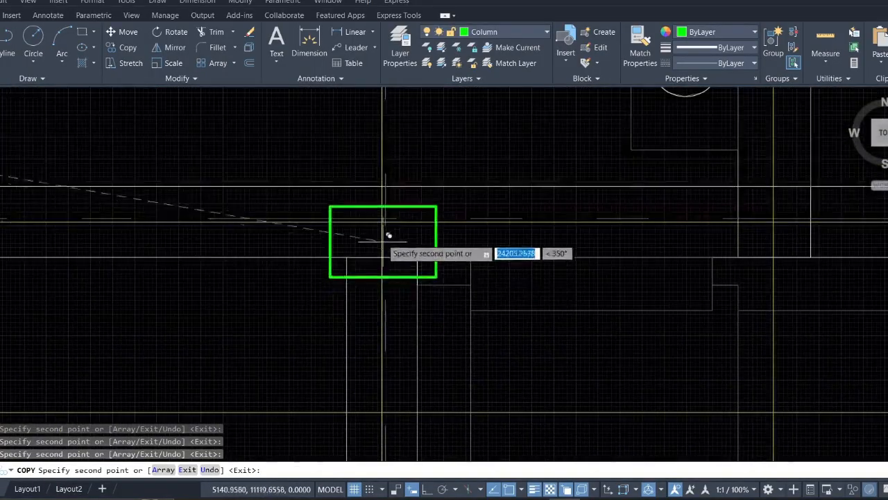
{"action": "scroll", "coordinate": [389, 209], "scroll_direction": "up", "scroll_amount": 4}
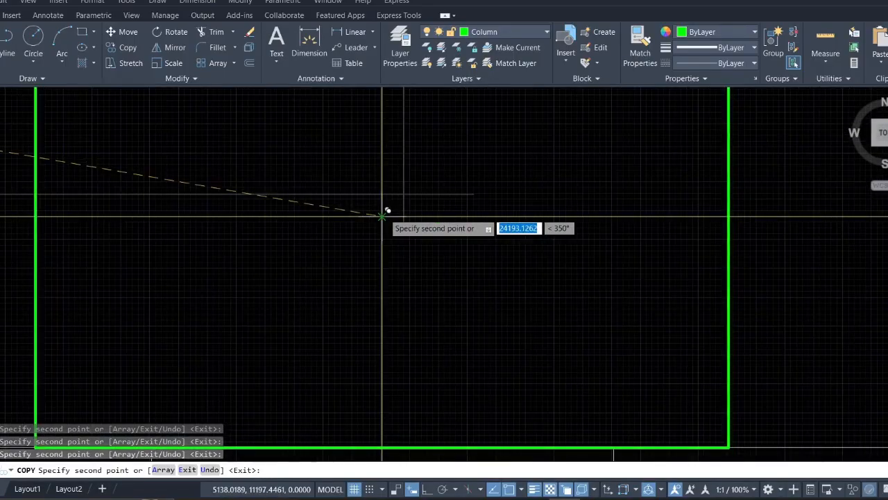
{"action": "scroll", "coordinate": [387, 210], "scroll_direction": "down", "scroll_amount": 6}
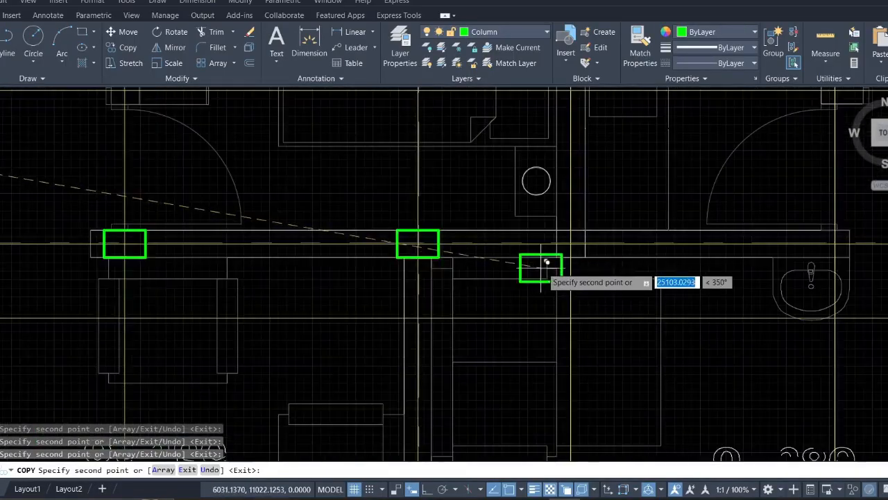
- Place a copy of the horizontal column on grid line C at the wall end above the washbasin between grids 6 and 7
{"action": "middle_click_drag", "start_coordinate": [542, 260], "coordinate": [309, 232]}
{"action": "scroll", "coordinate": [618, 209], "scroll_direction": "up", "scroll_amount": 6}
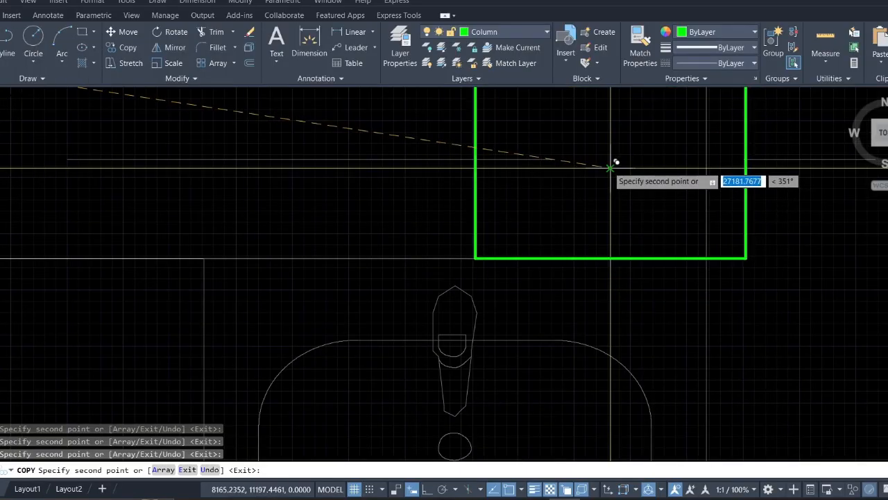
{"action": "scroll", "coordinate": [611, 168], "scroll_direction": "down", "scroll_amount": 8}
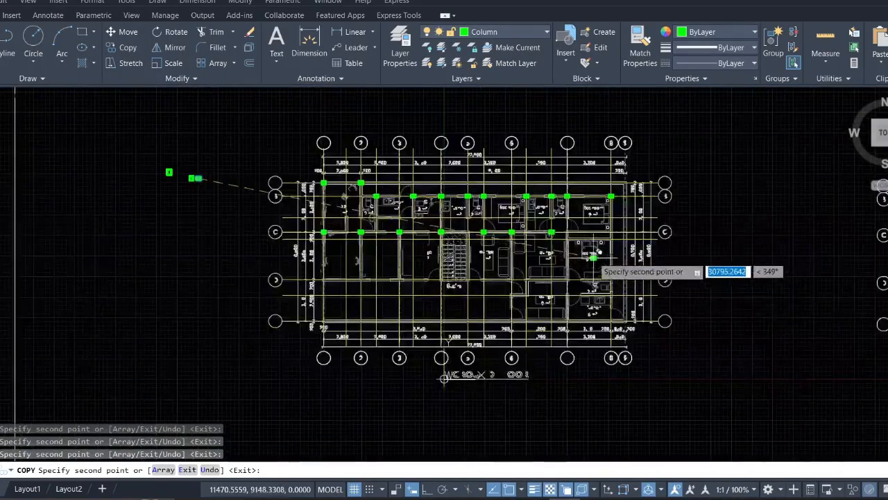
- Place a copy of the horizontal column at the intersection of grid line 7 and grid line C
{"action": "scroll", "coordinate": [595, 259], "scroll_direction": "up", "scroll_amount": 6}
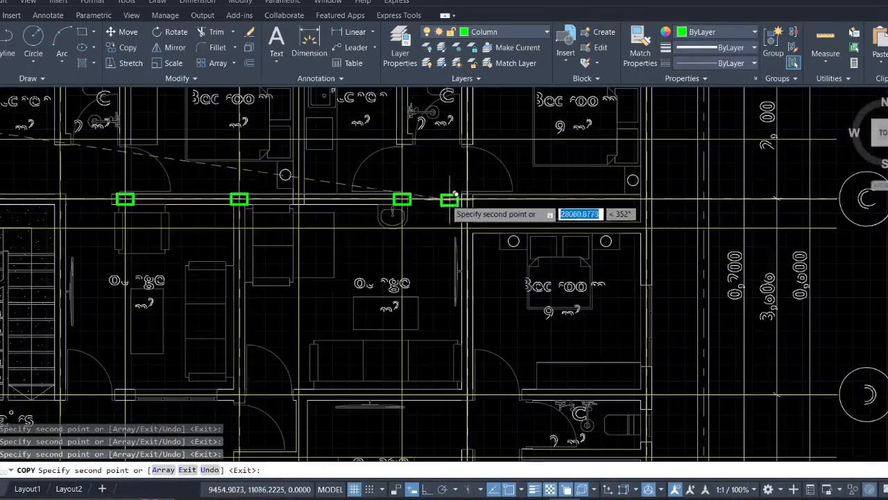
{"action": "scroll", "coordinate": [454, 196], "scroll_direction": "up", "scroll_amount": 5}
{"action": "scroll", "coordinate": [485, 164], "scroll_direction": "up", "scroll_amount": 6}
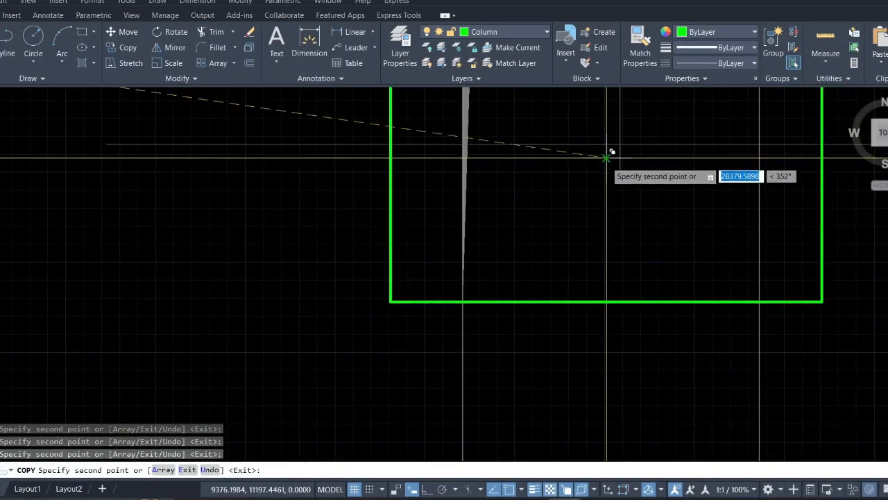
{"action": "scroll", "coordinate": [608, 157], "scroll_direction": "down", "scroll_amount": 15}
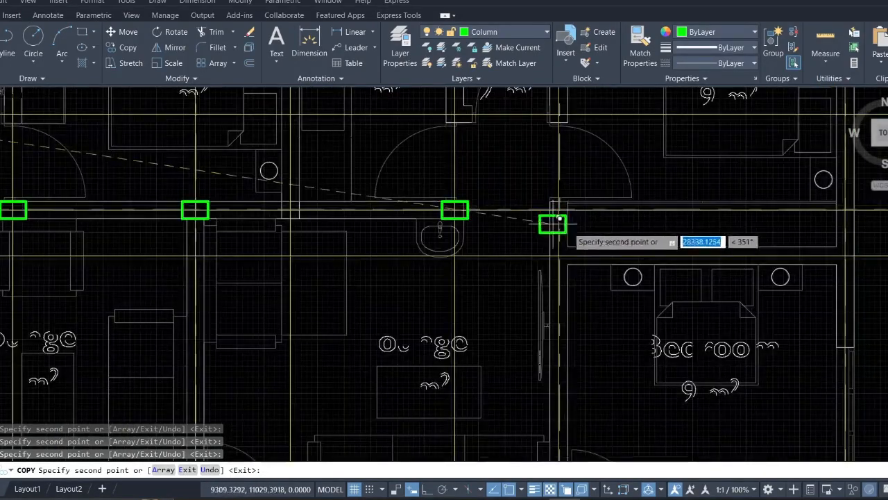
{"action": "scroll", "coordinate": [589, 223], "scroll_direction": "up", "scroll_amount": 18}
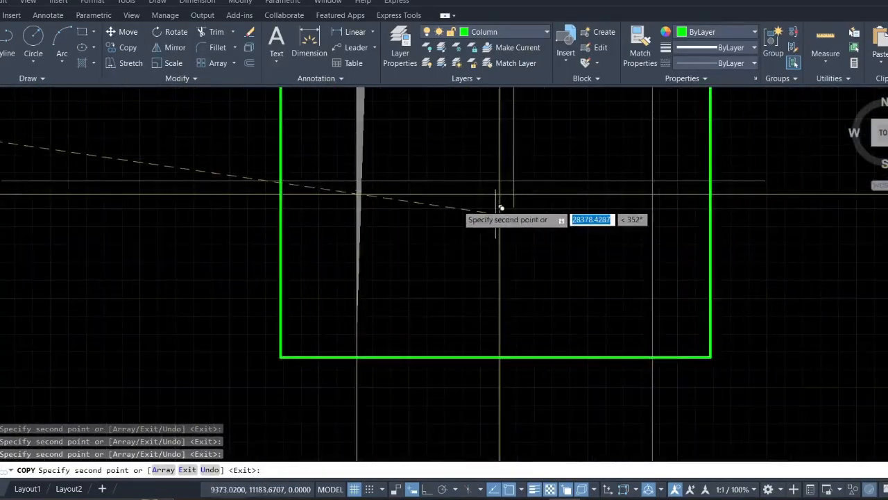
{"action": "scroll", "coordinate": [501, 193], "scroll_direction": "up", "scroll_amount": 5}
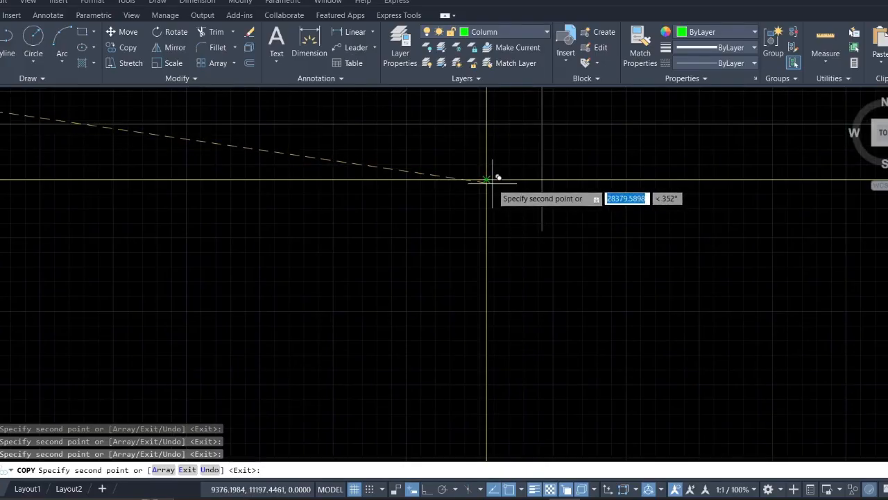
{"action": "scroll", "coordinate": [494, 181], "scroll_direction": "down", "scroll_amount": 10}
{"action": "scroll", "coordinate": [495, 195], "scroll_direction": "up", "scroll_amount": 5}
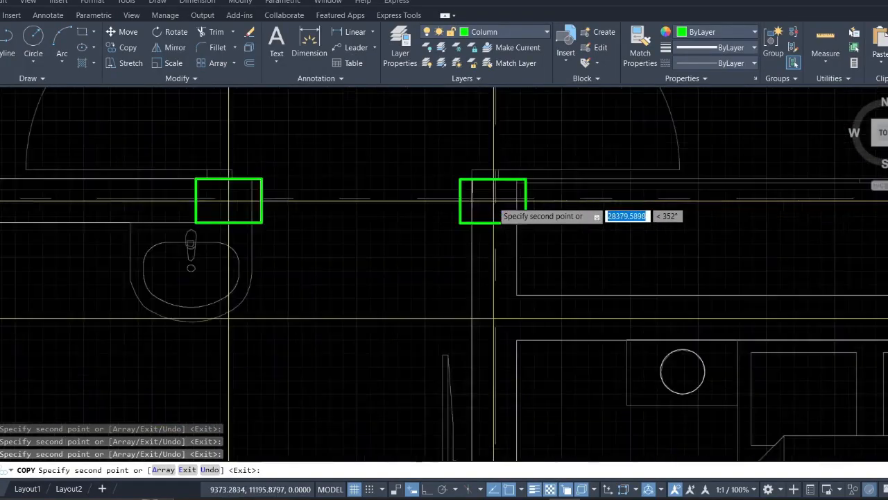
{"action": "scroll", "coordinate": [493, 201], "scroll_direction": "up", "scroll_amount": 3}
{"action": "scroll", "coordinate": [513, 187], "scroll_direction": "down", "scroll_amount": 1}
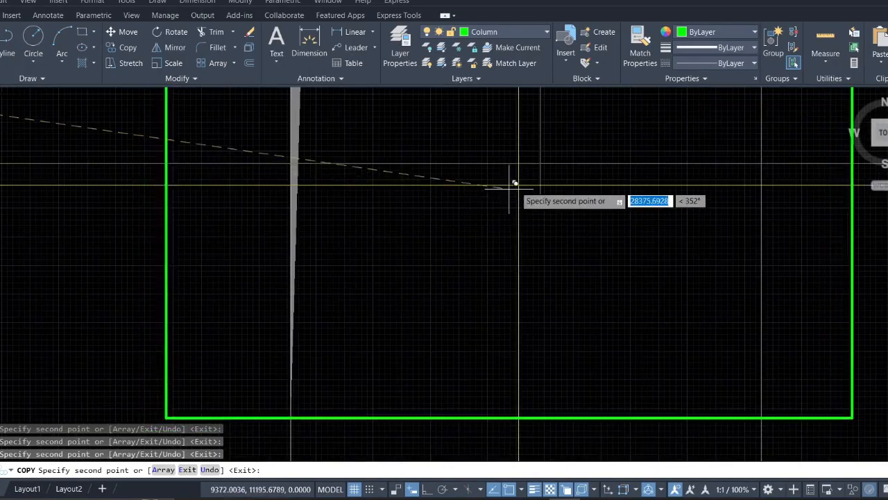
{"action": "left_click", "coordinate": [519, 185]}
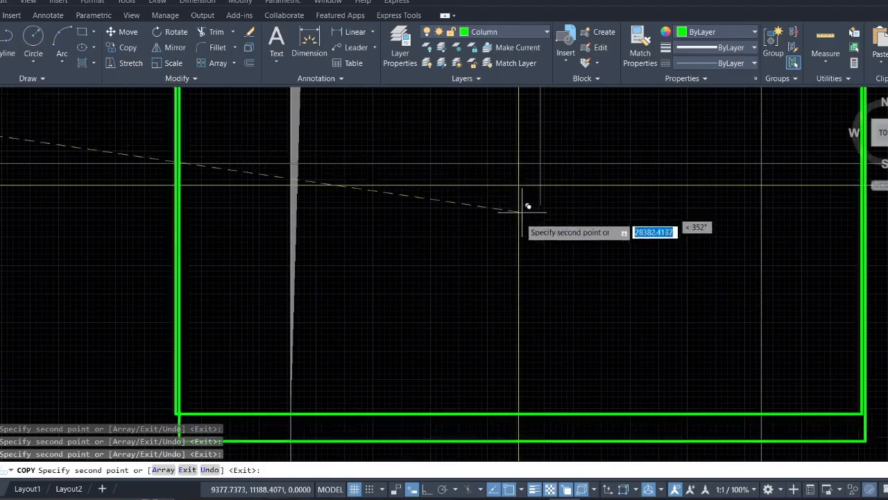
- Place a copy of the horizontal column on grid line 8 at the horizontal axis just below grid line C, at the lower bedroom's outer corner
{"action": "scroll", "coordinate": [514, 211], "scroll_direction": "down", "scroll_amount": 15}
{"action": "scroll", "coordinate": [615, 226], "scroll_direction": "down", "scroll_amount": 2}
{"action": "mouse_move", "coordinate": [613, 226]}
{"action": "middle_mouse_down"}
{"action": "mouse_move", "coordinate": [454, 225]}
{"action": "mouse_move", "coordinate": [322, 200]}
{"action": "middle_mouse_up"}
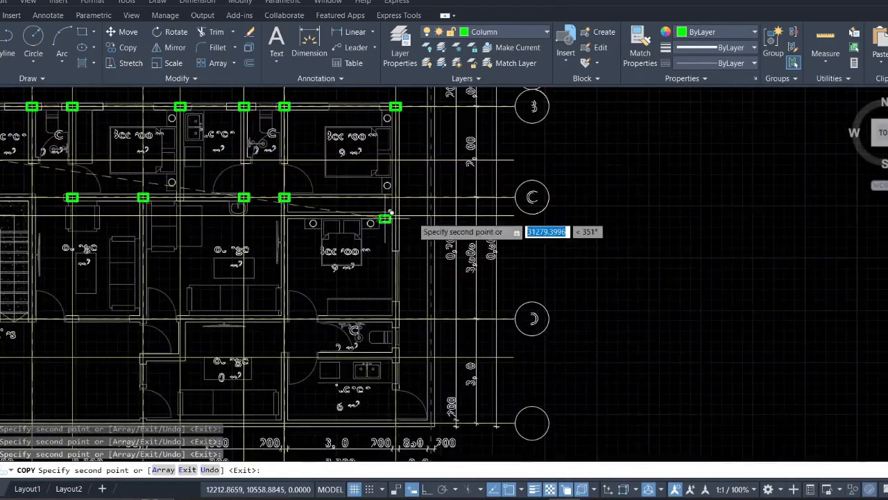
{"action": "scroll", "coordinate": [423, 211], "scroll_direction": "up", "scroll_amount": 5}
{"action": "scroll", "coordinate": [347, 173], "scroll_direction": "up", "scroll_amount": 3}
{"action": "scroll", "coordinate": [366, 287], "scroll_direction": "up", "scroll_amount": 2}
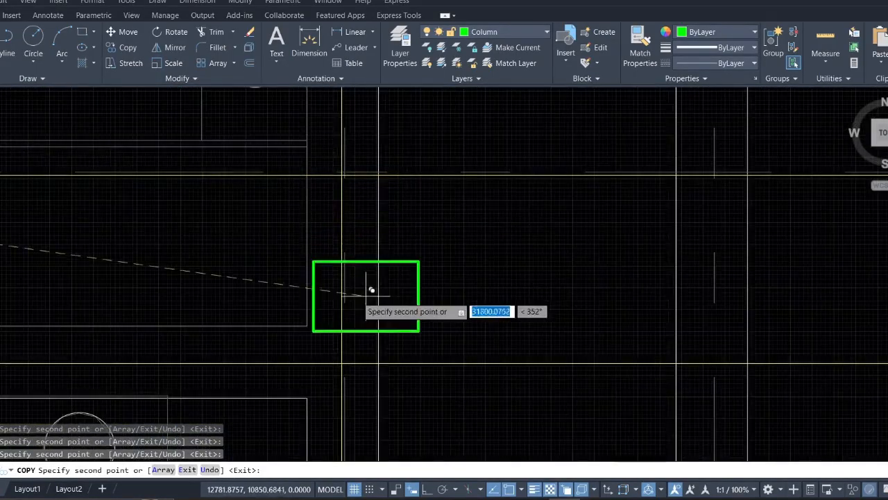
{"action": "middle_click_drag", "start_coordinate": [347, 317], "coordinate": [319, 175]}
{"action": "scroll", "coordinate": [314, 222], "scroll_direction": "up", "scroll_amount": 4}
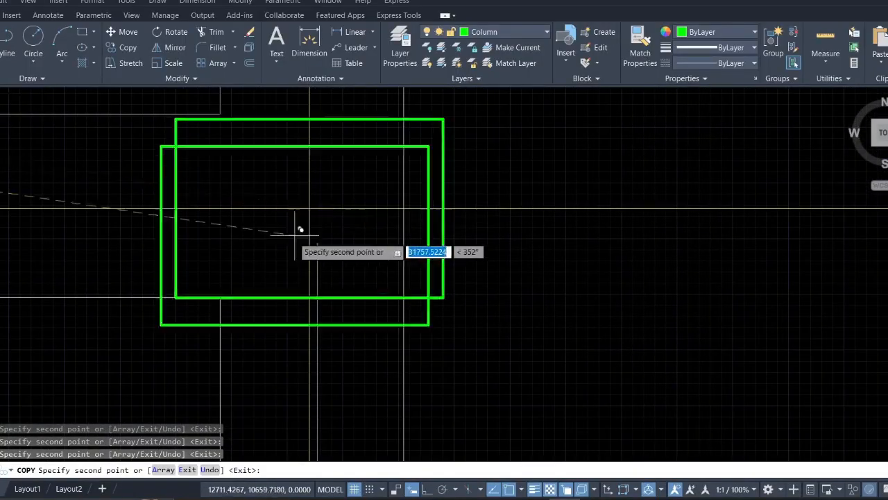
{"action": "scroll", "coordinate": [295, 236], "scroll_direction": "down", "scroll_amount": 15}
{"action": "middle_click_drag", "start_coordinate": [240, 308], "coordinate": [336, 273]}
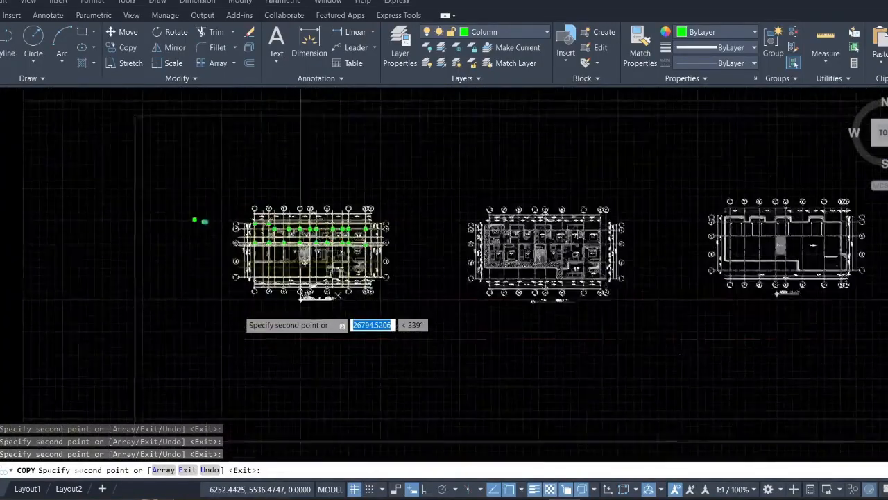
{"action": "scroll", "coordinate": [343, 243], "scroll_direction": "up", "scroll_amount": 5}
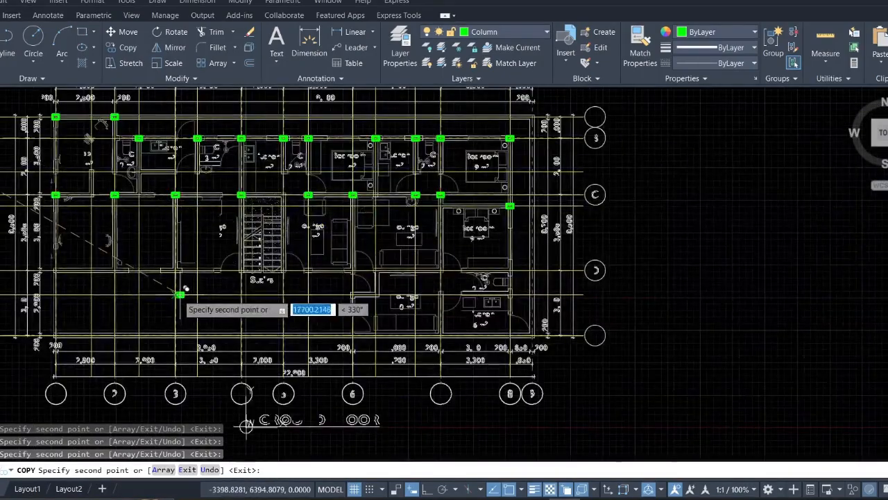
- Place a copy of the horizontal column at the intersection of grid line 1 and grid line D
{"action": "middle_click_drag", "start_coordinate": [181, 295], "coordinate": [422, 241]}
{"action": "scroll", "coordinate": [256, 212], "scroll_direction": "up", "scroll_amount": 6}
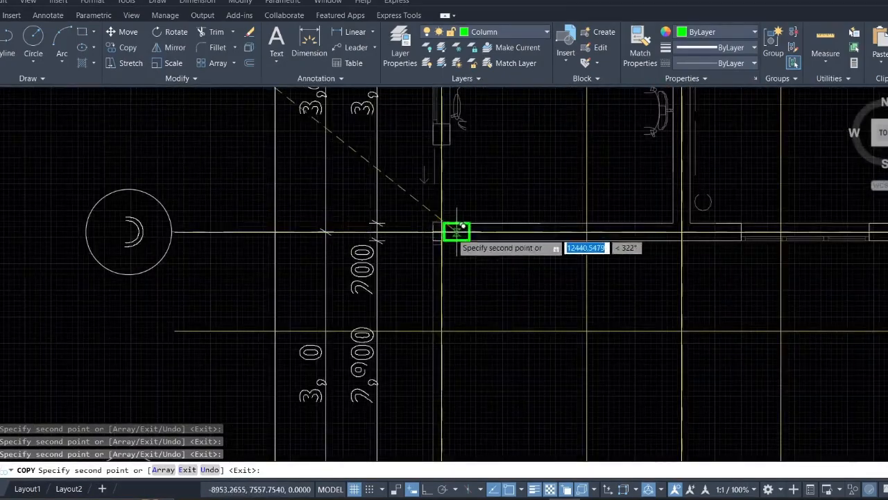
{"action": "scroll", "coordinate": [456, 232], "scroll_direction": "up", "scroll_amount": 8}
{"action": "scroll", "coordinate": [399, 220], "scroll_direction": "up", "scroll_amount": 8}
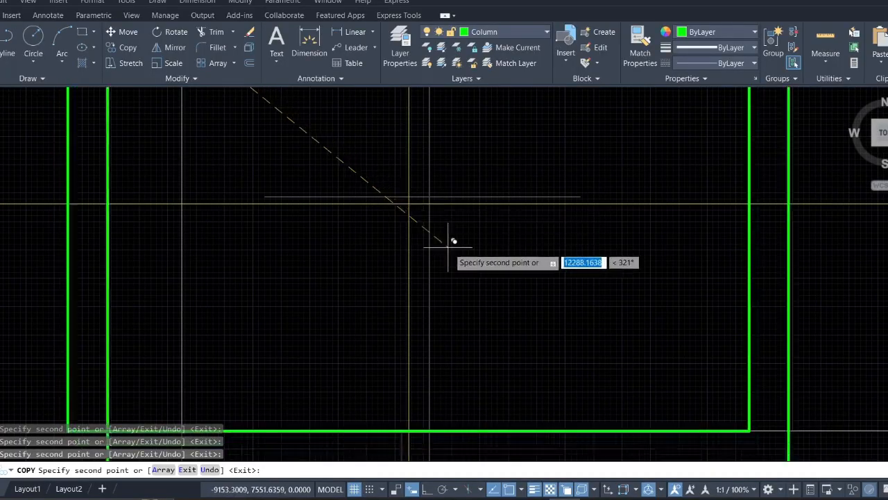
{"action": "scroll", "coordinate": [452, 231], "scroll_direction": "down", "scroll_amount": 10}
{"action": "scroll", "coordinate": [468, 248], "scroll_direction": "down", "scroll_amount": 7}
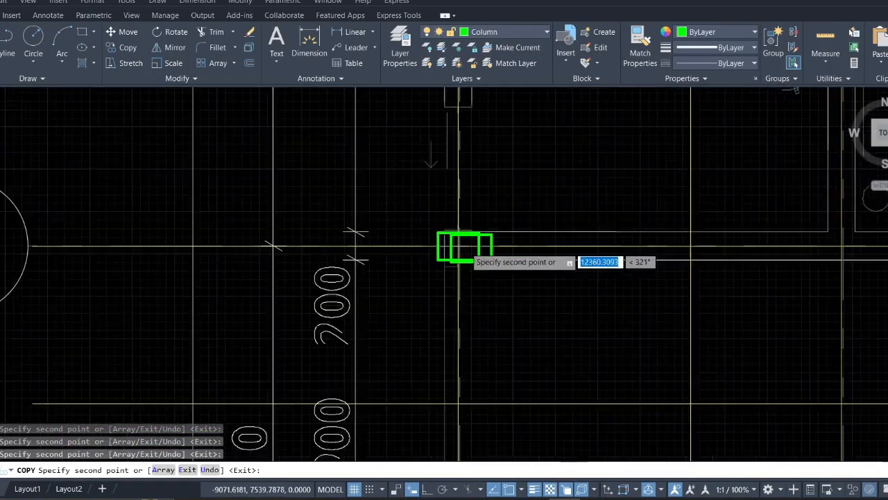
{"action": "scroll", "coordinate": [538, 260], "scroll_direction": "up", "scroll_amount": 10}
{"action": "middle_click_drag", "start_coordinate": [507, 245], "coordinate": [726, 243]}
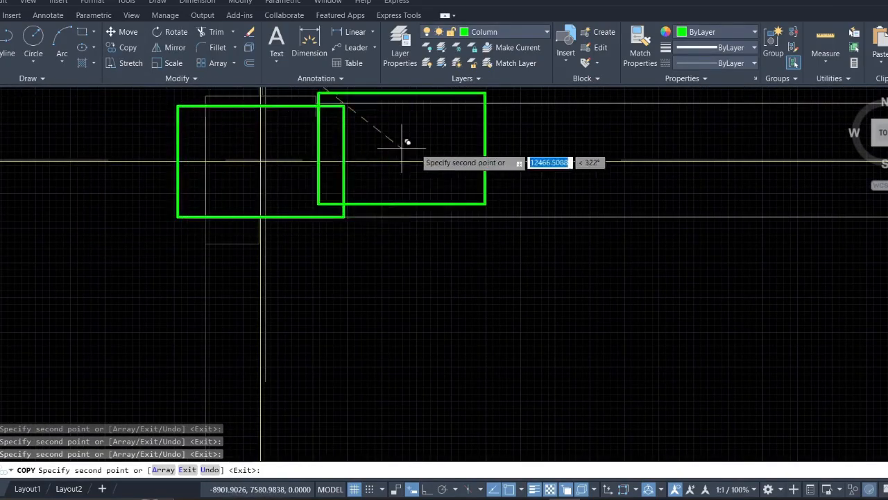
- Place a copy of the horizontal column at the intersection of grid line 2 and grid line D
{"action": "scroll", "coordinate": [408, 142], "scroll_direction": "down", "scroll_amount": 8}
{"action": "middle_click_drag", "start_coordinate": [512, 166], "coordinate": [252, 198]}
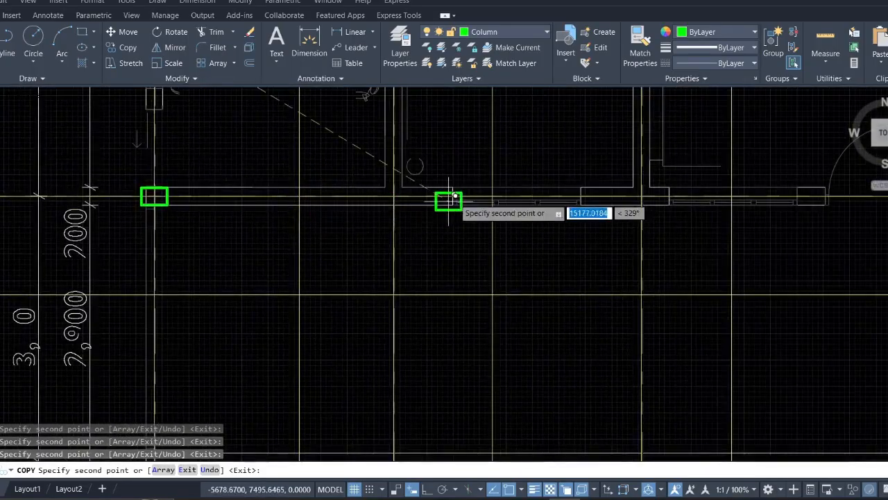
{"action": "middle_click_drag", "start_coordinate": [454, 200], "coordinate": [363, 190]}
{"action": "scroll", "coordinate": [363, 190], "scroll_direction": "up", "scroll_amount": 6}
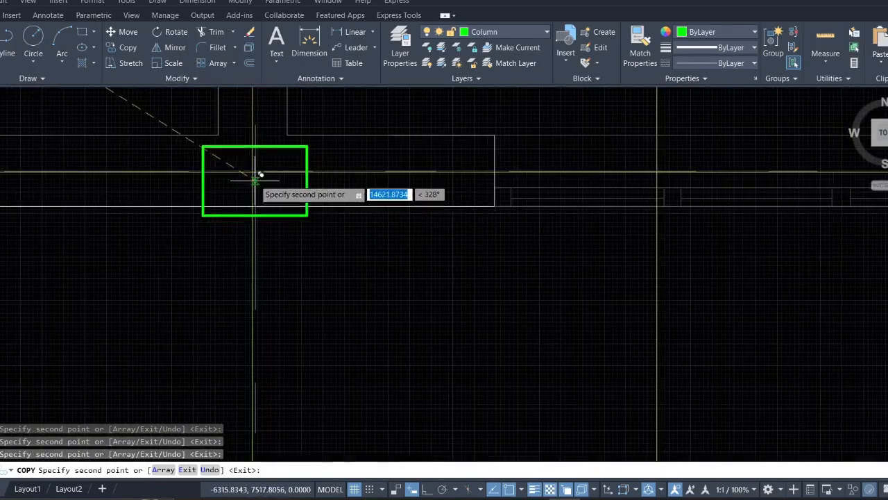
{"action": "scroll", "coordinate": [256, 179], "scroll_direction": "up", "scroll_amount": 4}
{"action": "scroll", "coordinate": [254, 163], "scroll_direction": "up", "scroll_amount": 6}
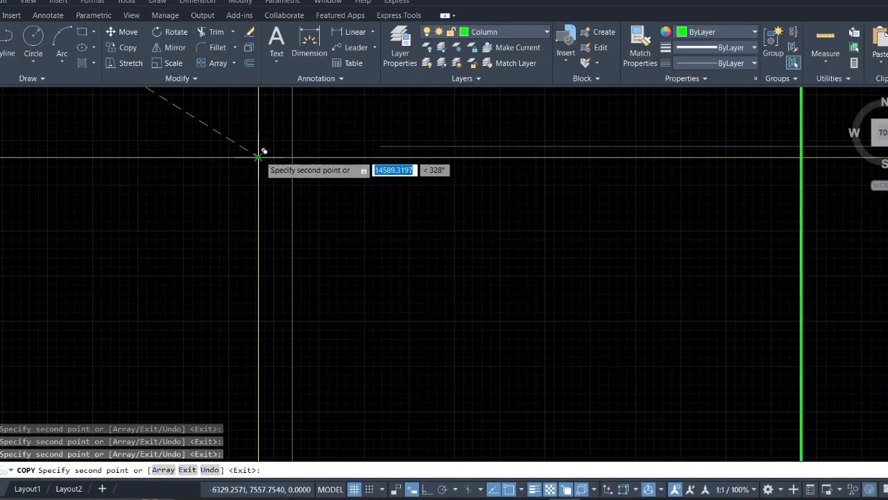
{"action": "scroll", "coordinate": [334, 215], "scroll_direction": "down", "scroll_amount": 10}
- Place a copy of the horizontal column at the intersection of grid line 3 and grid line D
{"action": "middle_click_drag", "start_coordinate": [458, 244], "coordinate": [221, 210]}
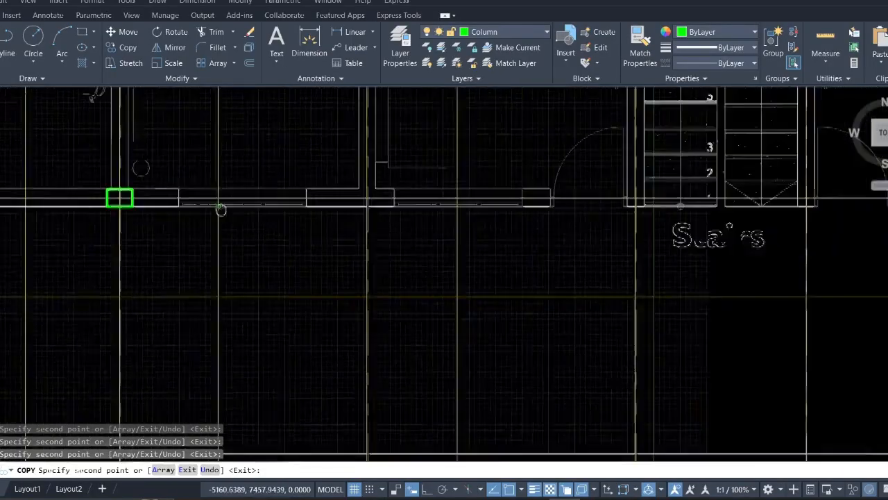
{"action": "scroll", "coordinate": [326, 193], "scroll_direction": "up", "scroll_amount": 8}
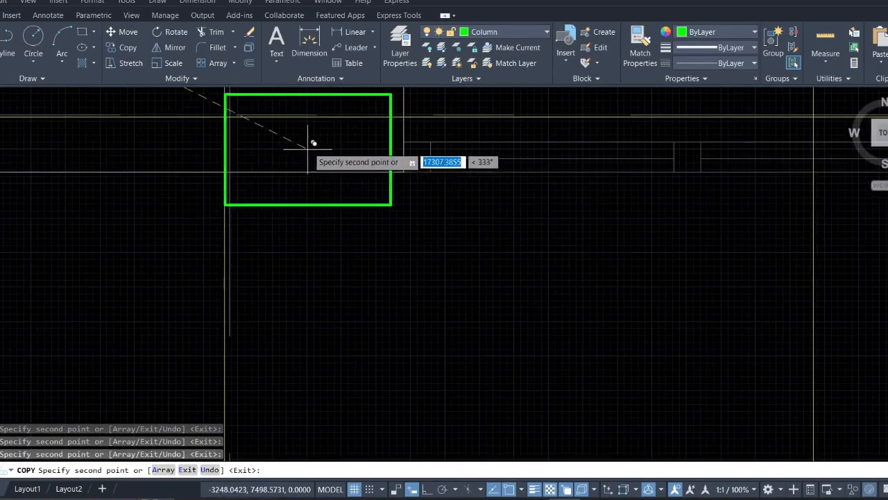
{"action": "scroll", "coordinate": [278, 149], "scroll_direction": "down", "scroll_amount": 6}
{"action": "scroll", "coordinate": [268, 144], "scroll_direction": "up", "scroll_amount": 7}
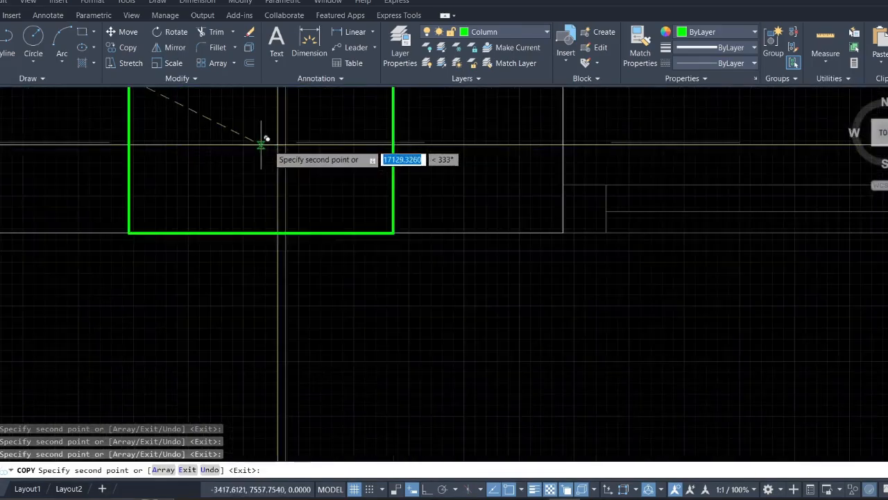
{"action": "scroll", "coordinate": [264, 142], "scroll_direction": "up", "scroll_amount": 4}
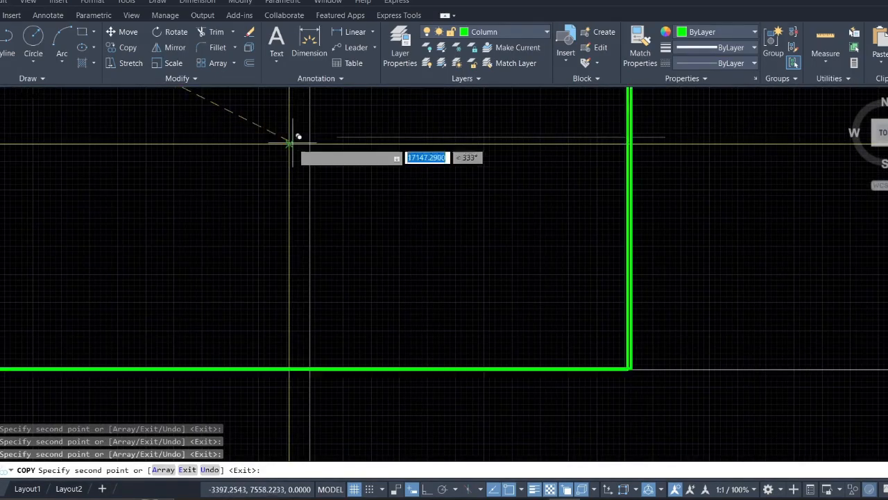
{"action": "scroll", "coordinate": [289, 144], "scroll_direction": "down", "scroll_amount": 8}
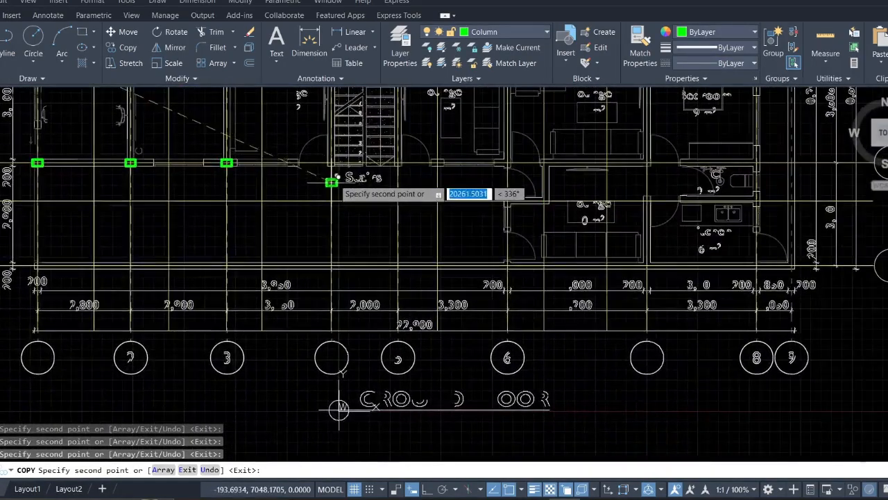
- Copy the horizontal column onto grid line D at grid lines 4 and 5, on both sides of the stairs
{"action": "scroll", "coordinate": [331, 182], "scroll_direction": "up", "scroll_amount": 7}
{"action": "scroll", "coordinate": [321, 143], "scroll_direction": "up", "scroll_amount": 5}
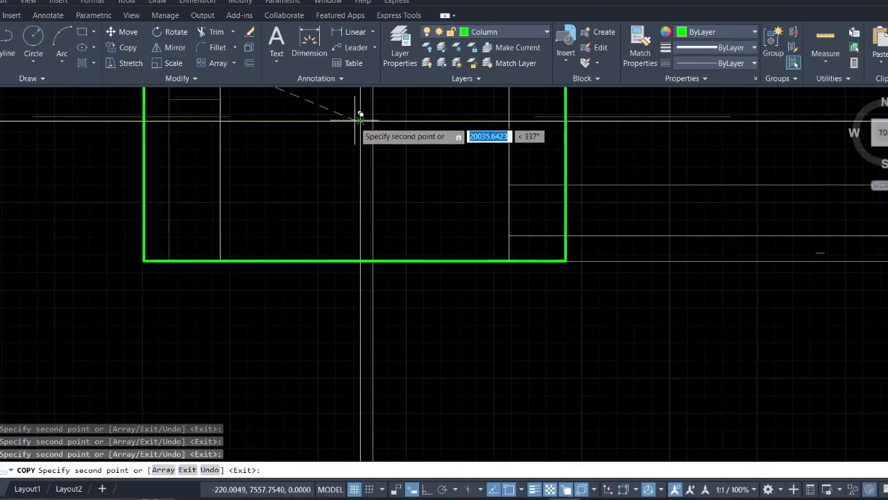
{"action": "scroll", "coordinate": [361, 120], "scroll_direction": "down", "scroll_amount": 10}
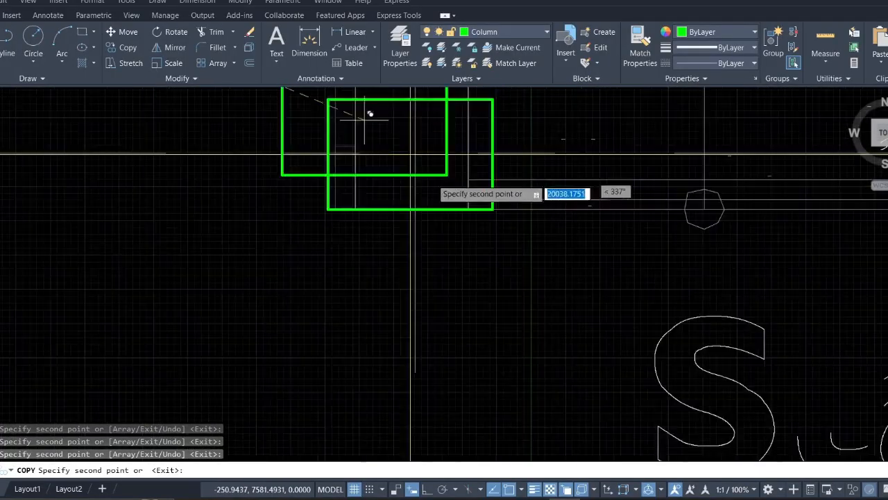
{"action": "middle_click_drag", "start_coordinate": [535, 215], "coordinate": [168, 212]}
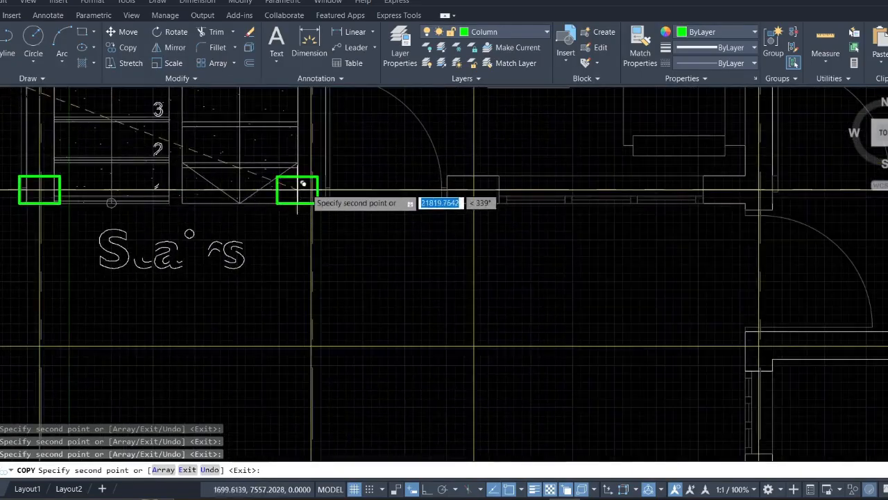
{"action": "scroll", "coordinate": [303, 183], "scroll_direction": "up", "scroll_amount": 8}
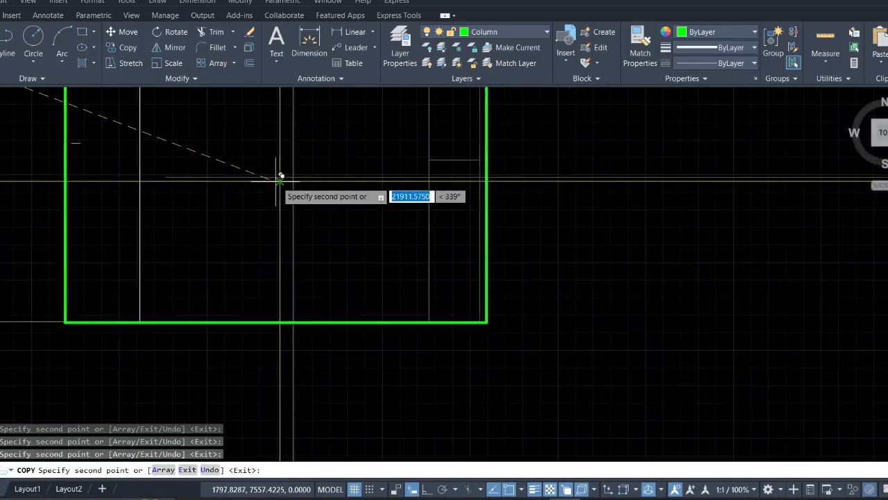
{"action": "scroll", "coordinate": [279, 180], "scroll_direction": "down", "scroll_amount": 10}
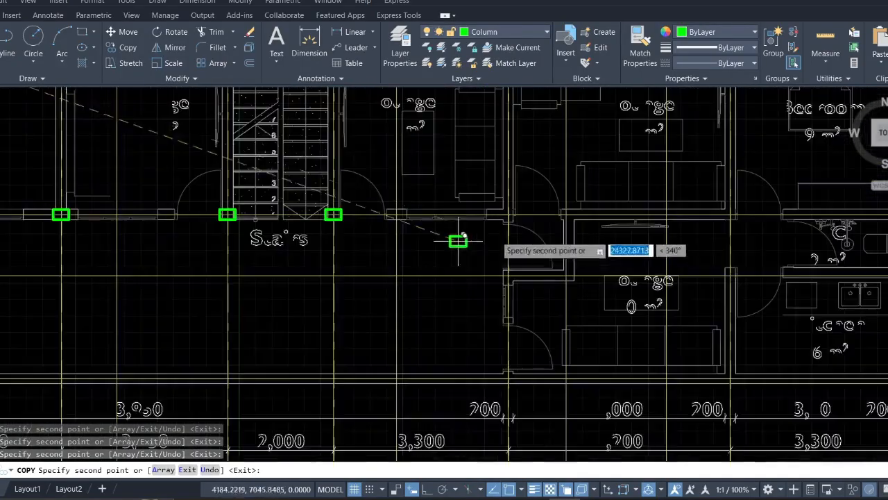
- Copy the horizontal column onto grid line D at grid lines 6 and 7, at both ends of the lounge wall
{"action": "scroll", "coordinate": [526, 214], "scroll_direction": "up", "scroll_amount": 10}
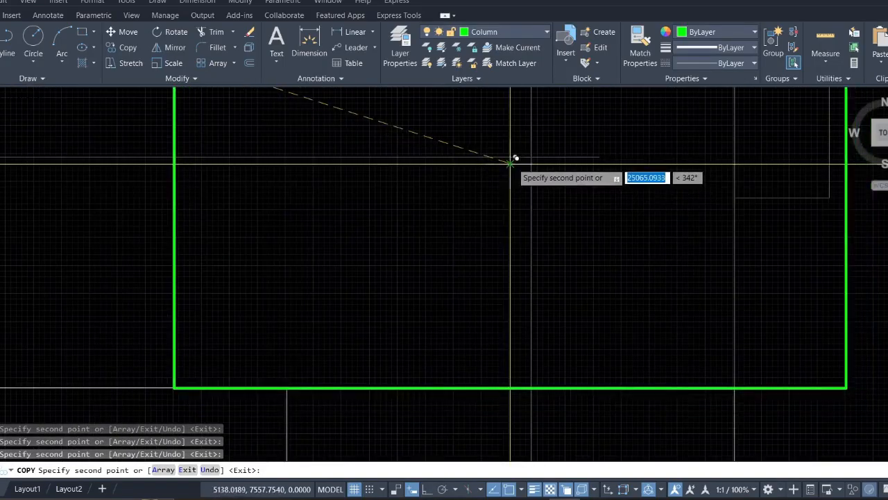
{"action": "scroll", "coordinate": [512, 162], "scroll_direction": "down", "scroll_amount": 10}
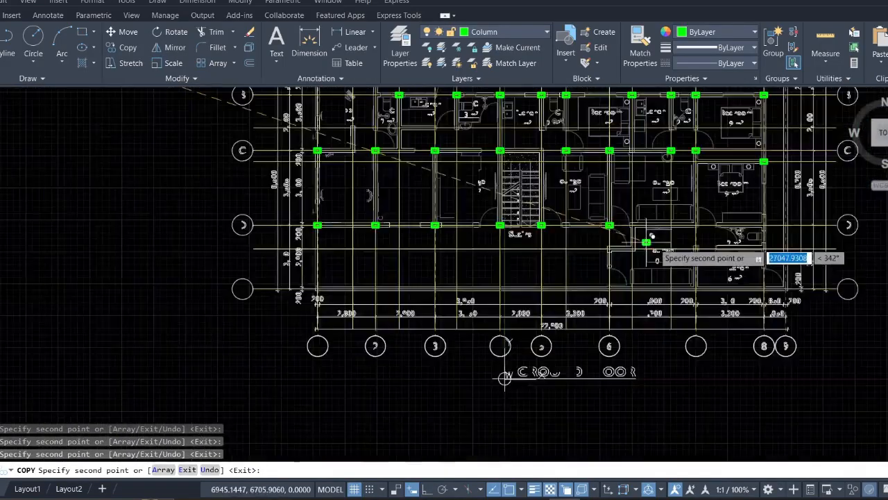
{"action": "scroll", "coordinate": [476, 205], "scroll_direction": "up", "scroll_amount": 10}
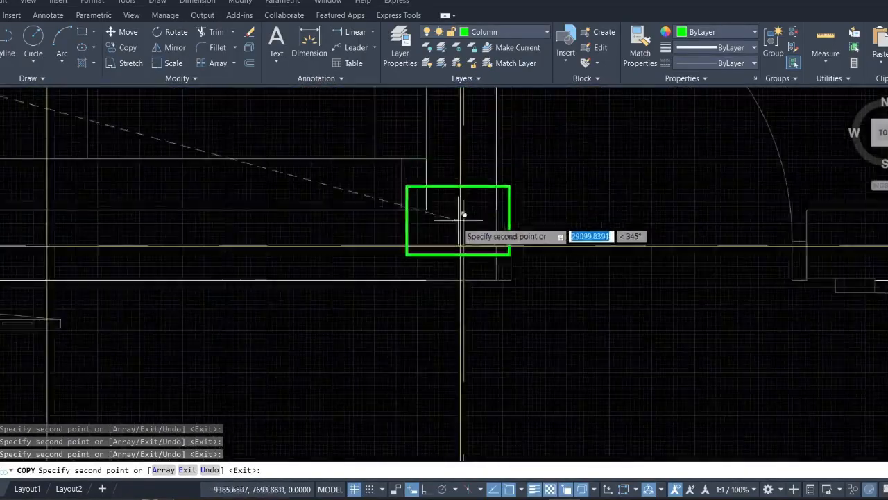
{"action": "left_click", "coordinate": [460, 246]}
{"action": "scroll", "coordinate": [544, 265], "scroll_direction": "down", "scroll_amount": 10}
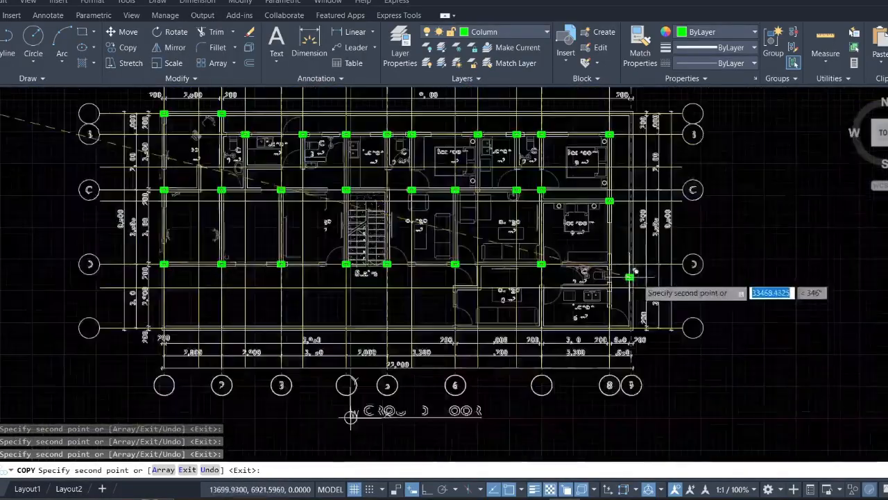
- Place a copy of the horizontal column at the intersection of grid line 8 and grid line D, at the outer wall
{"action": "middle_click_drag", "start_coordinate": [637, 280], "coordinate": [529, 252]}
{"action": "scroll", "coordinate": [497, 227], "scroll_direction": "up", "scroll_amount": 4}
{"action": "scroll", "coordinate": [496, 227], "scroll_direction": "up", "scroll_amount": 12}
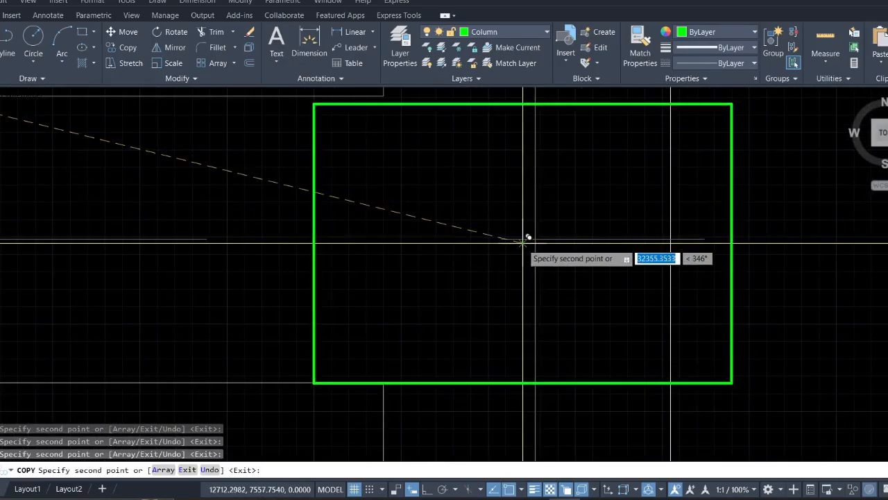
{"action": "scroll", "coordinate": [534, 242], "scroll_direction": "down", "scroll_amount": 15}
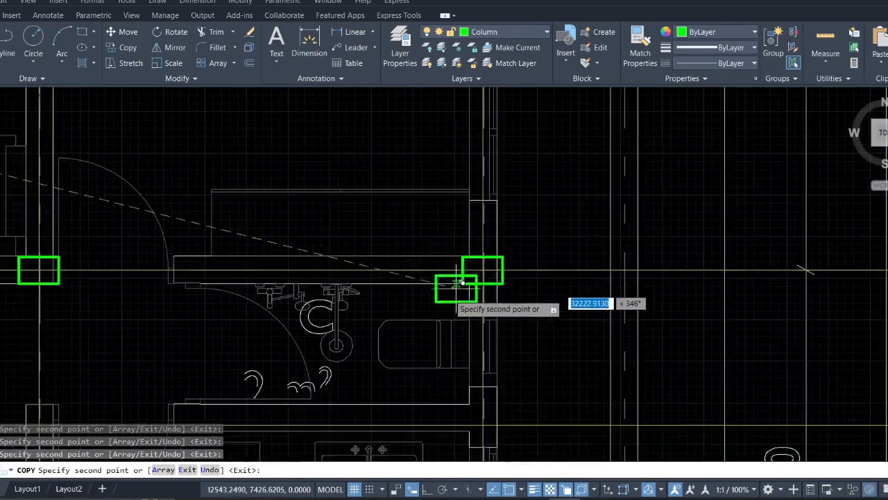
{"action": "scroll", "coordinate": [349, 388], "scroll_direction": "down", "scroll_amount": 3}
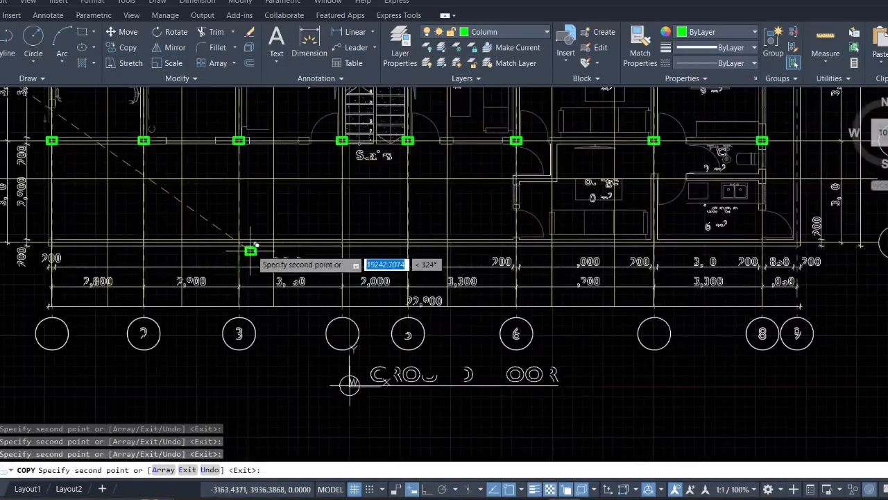
{"action": "scroll", "coordinate": [254, 254], "scroll_direction": "down", "scroll_amount": 3}
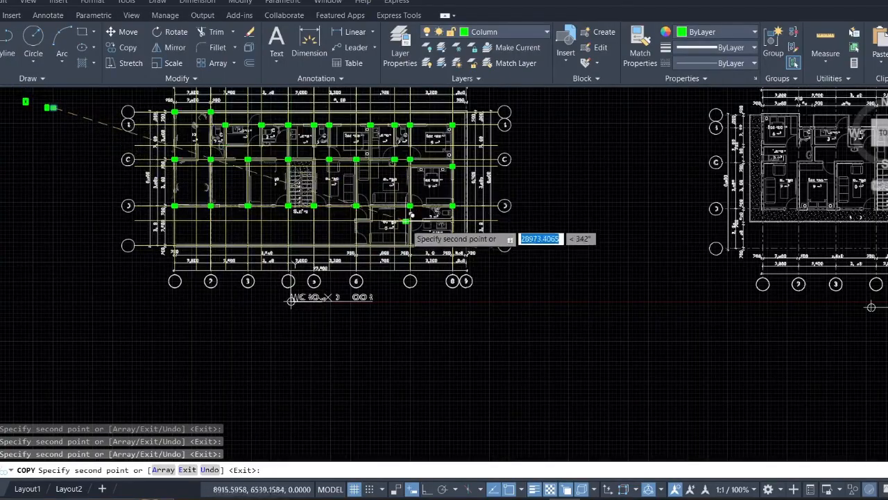
- Check the ground-floor plan in the PDF, return to AutoCAD, and place a column copy where grid lines 6 and E meet
{"action": "scroll", "coordinate": [412, 232], "scroll_direction": "up", "scroll_amount": 2}
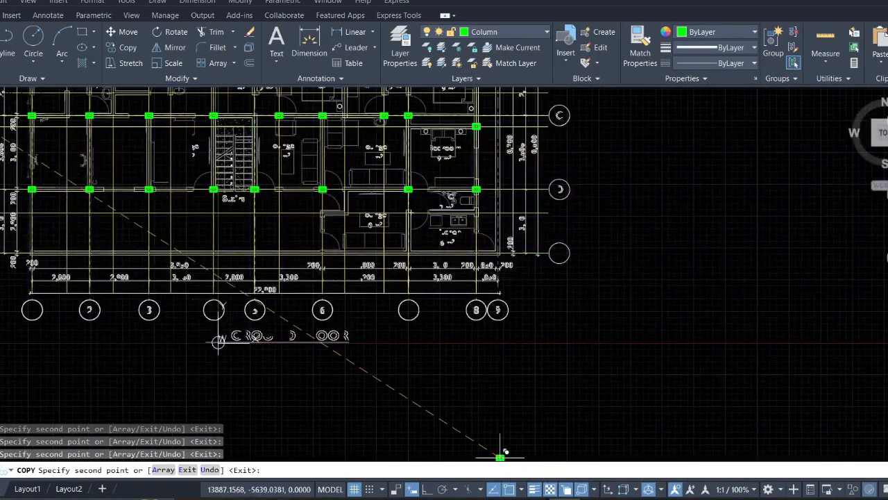
{"action": "left_click", "coordinate": [500, 498]}
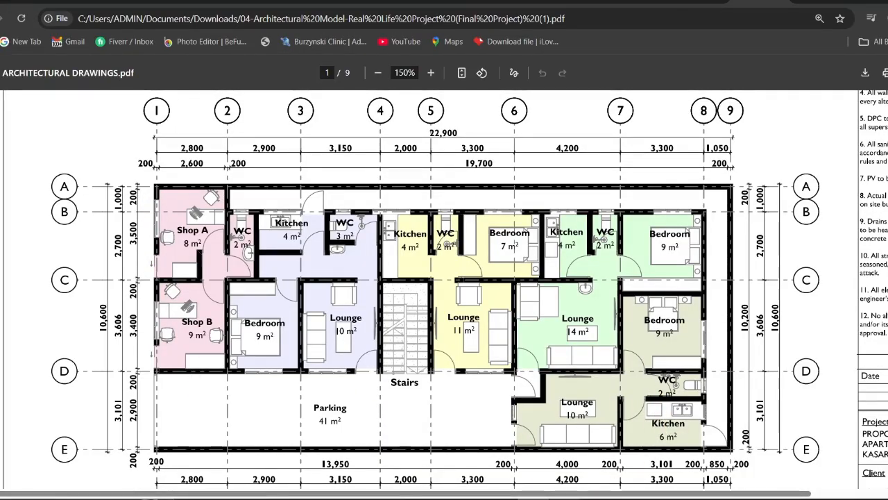
{"action": "mouse_move", "coordinate": [565, 498]}
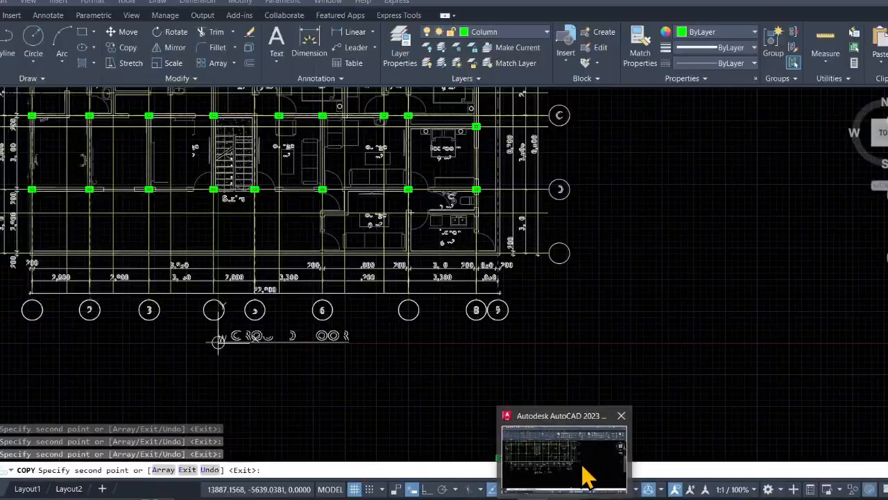
{"action": "left_click", "coordinate": [582, 476]}
{"action": "scroll", "coordinate": [350, 258], "scroll_direction": "up", "scroll_amount": 5}
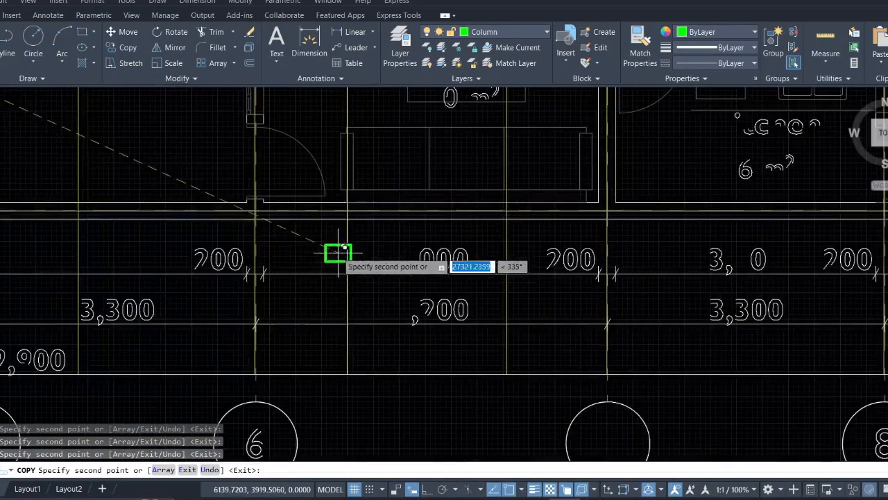
{"action": "scroll", "coordinate": [275, 208], "scroll_direction": "down", "scroll_amount": 4}
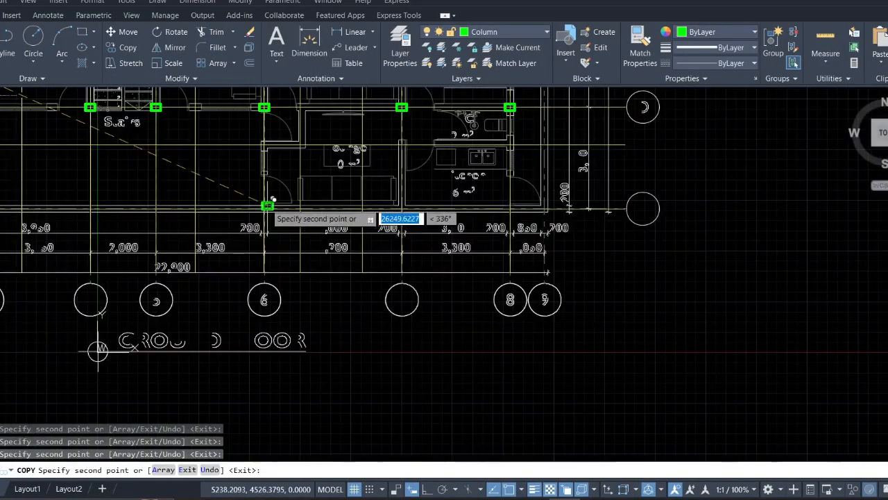
{"action": "scroll", "coordinate": [260, 208], "scroll_direction": "up", "scroll_amount": 4}
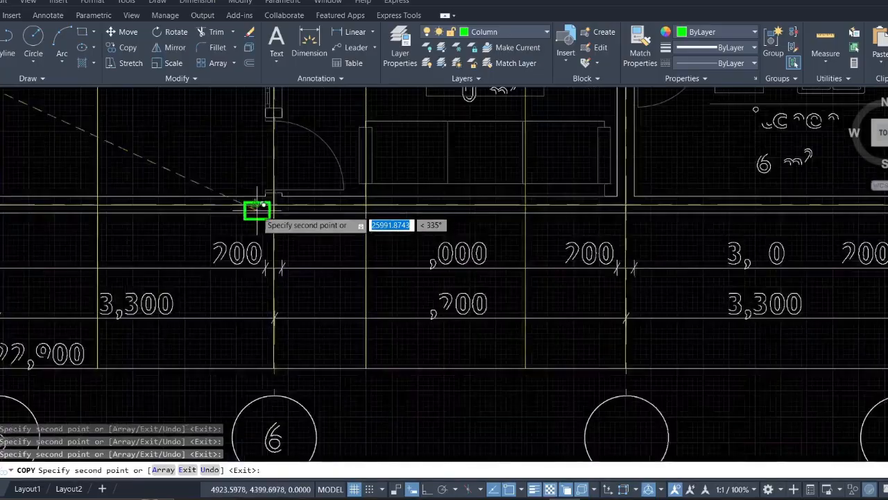
{"action": "scroll", "coordinate": [262, 208], "scroll_direction": "up", "scroll_amount": 5}
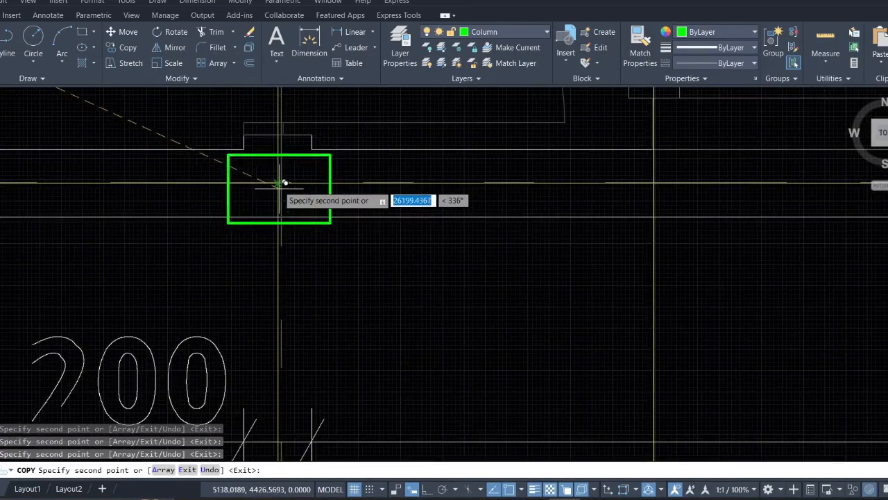
{"action": "left_click", "coordinate": [278, 183]}
- Place another column copy on grid line E at the yellow vertical line just before grid line 7
{"action": "scroll", "coordinate": [574, 223], "scroll_direction": "down", "scroll_amount": 4}
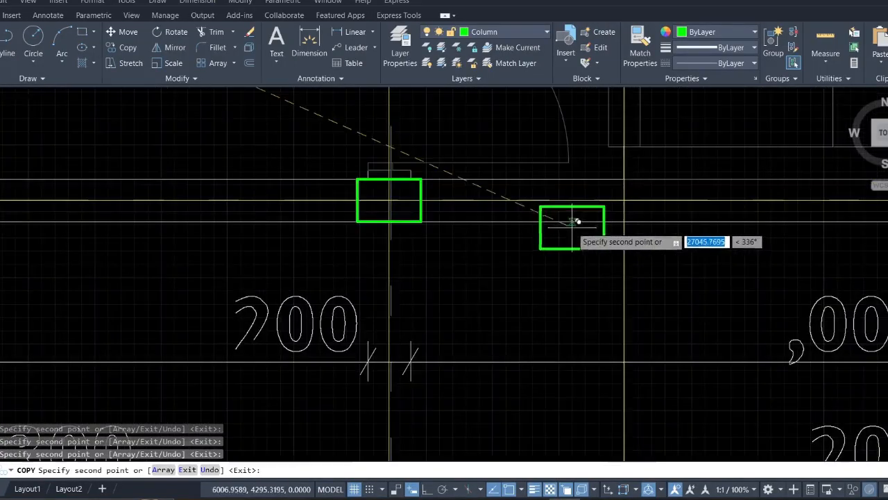
{"action": "middle_click_drag", "start_coordinate": [595, 232], "coordinate": [283, 258]}
{"action": "scroll", "coordinate": [524, 247], "scroll_direction": "up", "scroll_amount": 4}
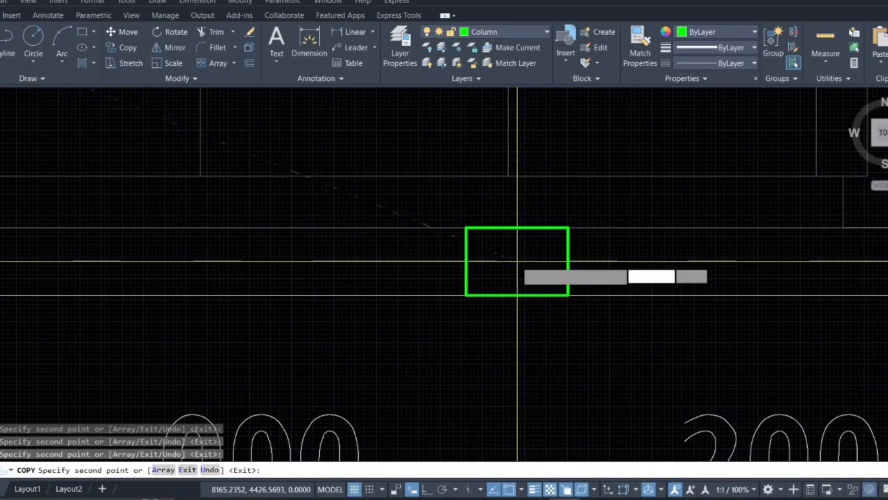
{"action": "scroll", "coordinate": [517, 261], "scroll_direction": "down", "scroll_amount": 4}
{"action": "left_click", "coordinate": [512, 274]}
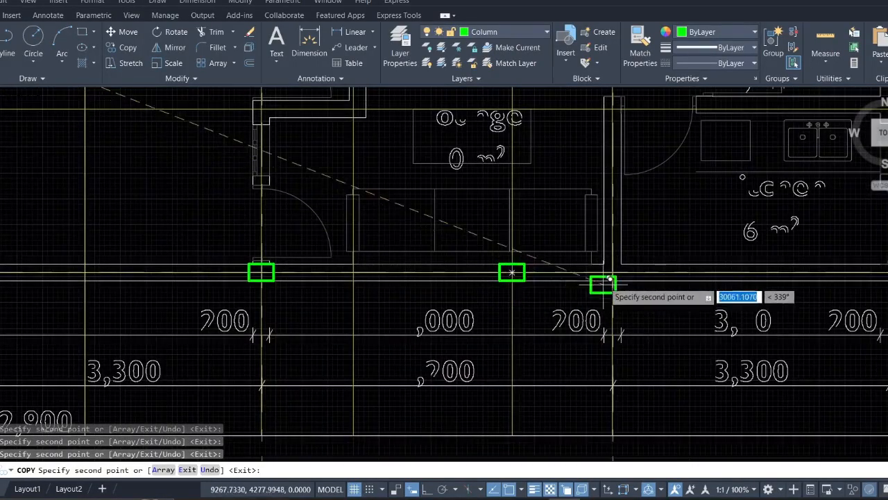
- Place a column copy at the intersection of grid lines 7 and E
{"action": "scroll", "coordinate": [610, 281], "scroll_direction": "up", "scroll_amount": 4}
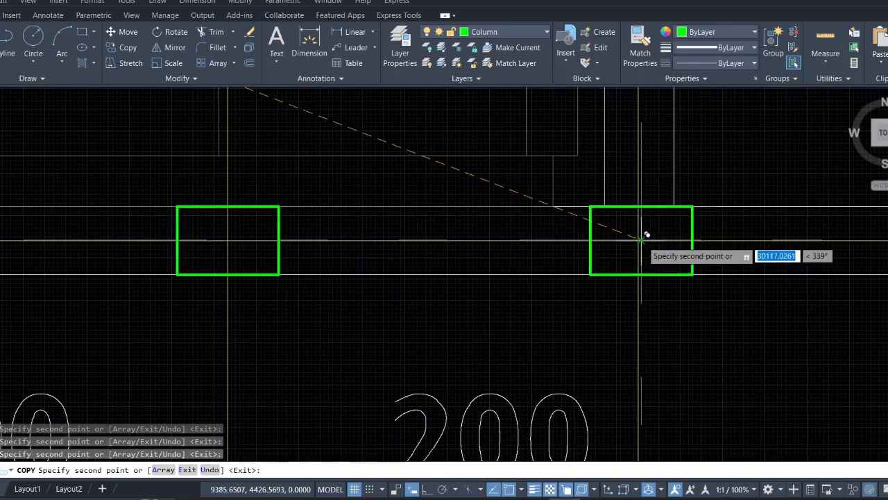
{"action": "scroll", "coordinate": [640, 240], "scroll_direction": "up", "scroll_amount": 3}
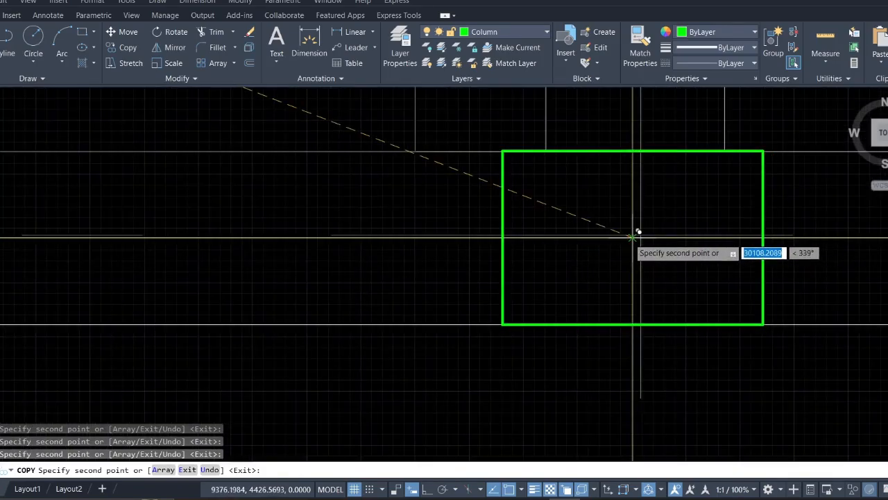
{"action": "scroll", "coordinate": [458, 285], "scroll_direction": "down", "scroll_amount": 8}
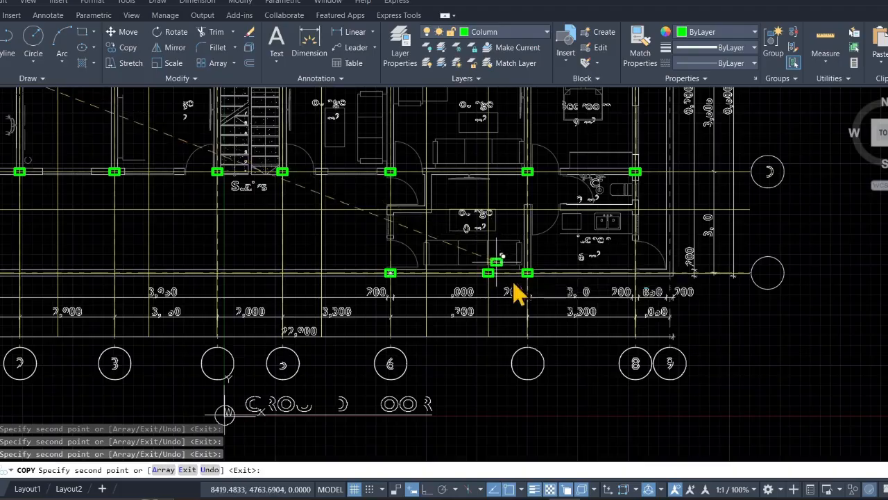
- Place a column copy at the intersection of grid lines 8 and E and end the Copy command
{"action": "scroll", "coordinate": [514, 291], "scroll_direction": "up", "scroll_amount": 5}
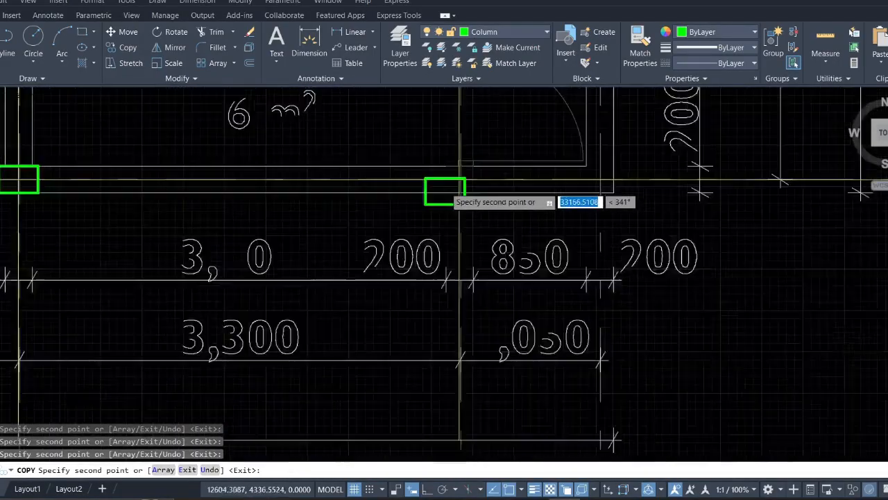
{"action": "scroll", "coordinate": [460, 181], "scroll_direction": "up", "scroll_amount": 7}
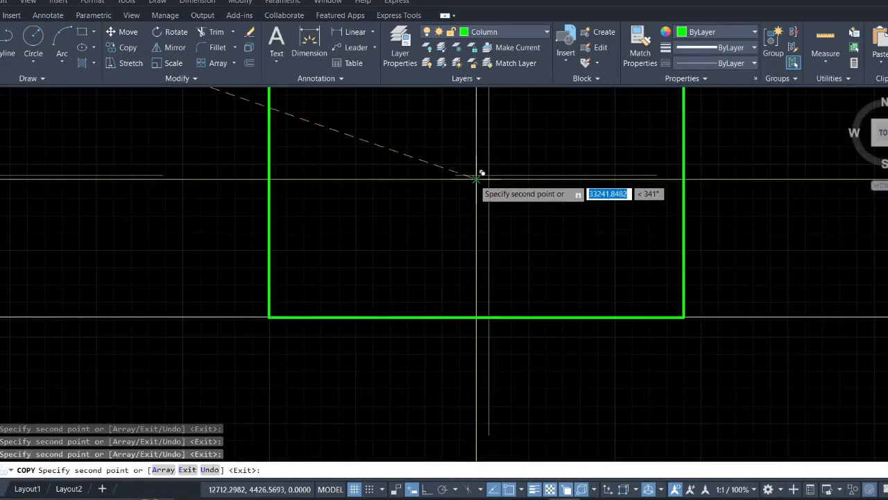
{"action": "scroll", "coordinate": [476, 179], "scroll_direction": "down", "scroll_amount": 10}
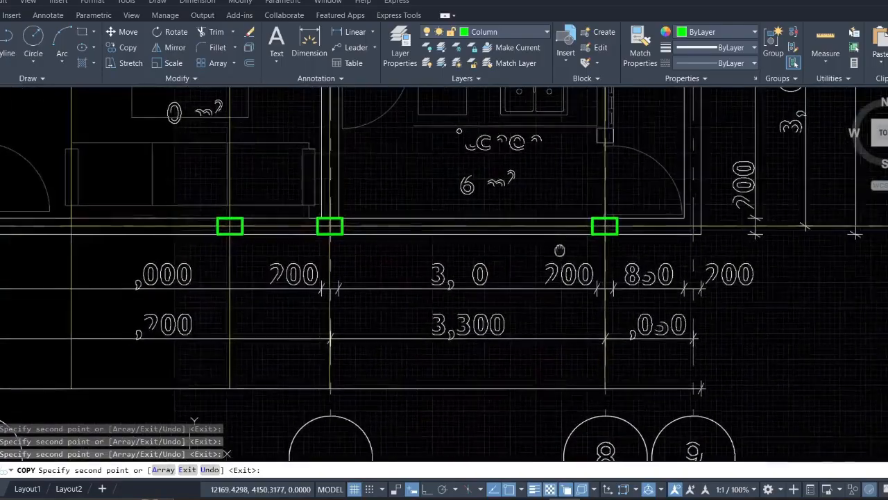
{"action": "key", "text": "Escape"}
- Delete the column at the intersection of grid lines 7 and E
{"action": "scroll", "coordinate": [269, 200], "scroll_direction": "up", "scroll_amount": 7}
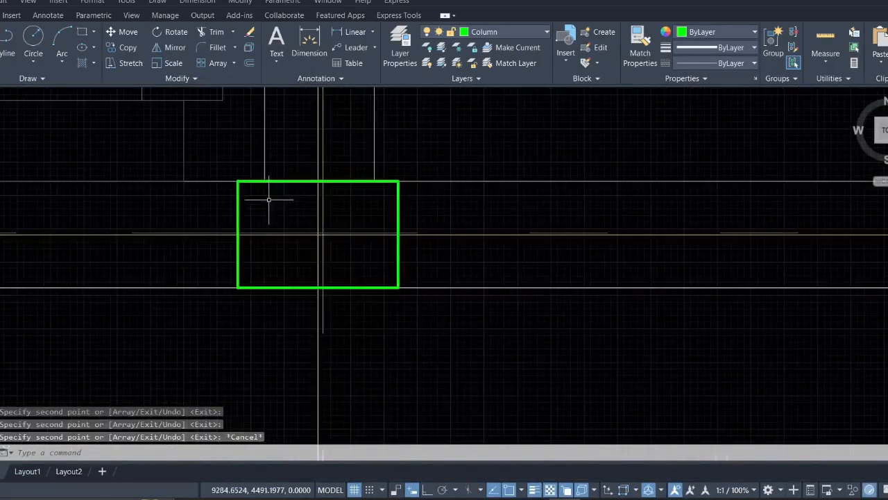
{"action": "left_click", "coordinate": [417, 268]}
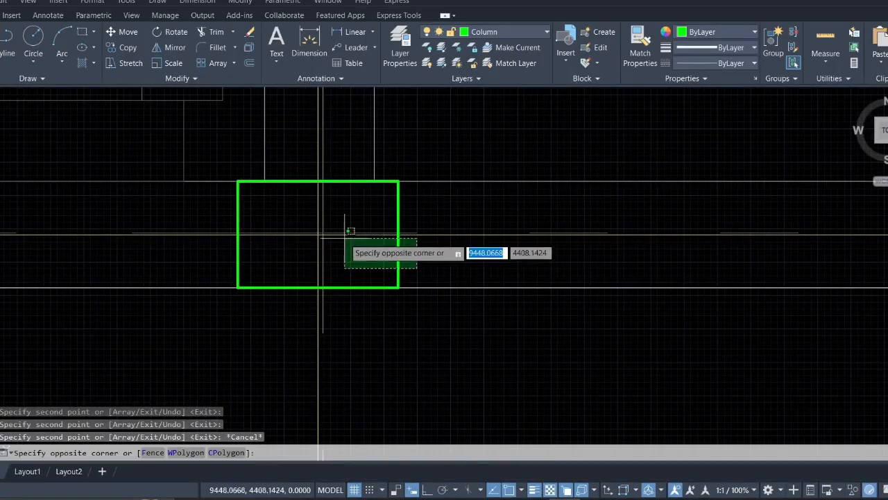
{"action": "left_click", "coordinate": [350, 244]}
{"action": "key", "text": "Delete"}
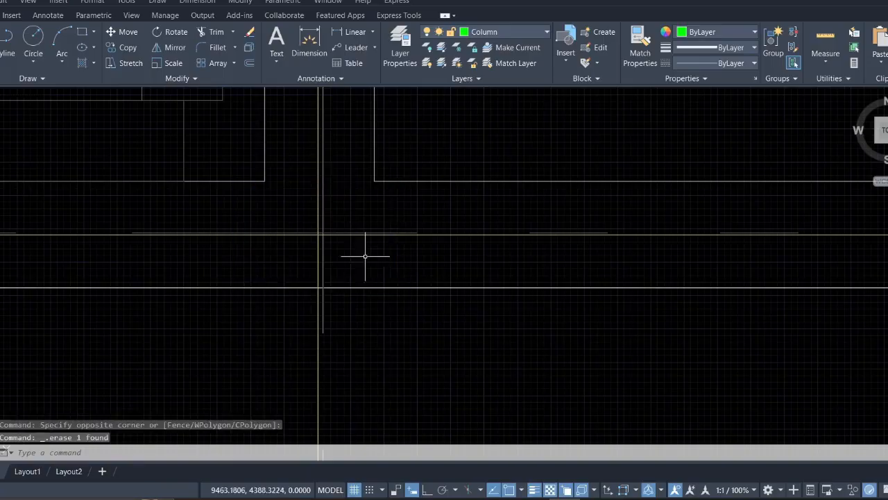
- Review the column layout across the whole ground-floor plan, including the upper grid lines and dimension rows
{"action": "scroll", "coordinate": [363, 254], "scroll_direction": "down", "scroll_amount": 6}
{"action": "middle_click_drag", "start_coordinate": [364, 257], "coordinate": [511, 295]}
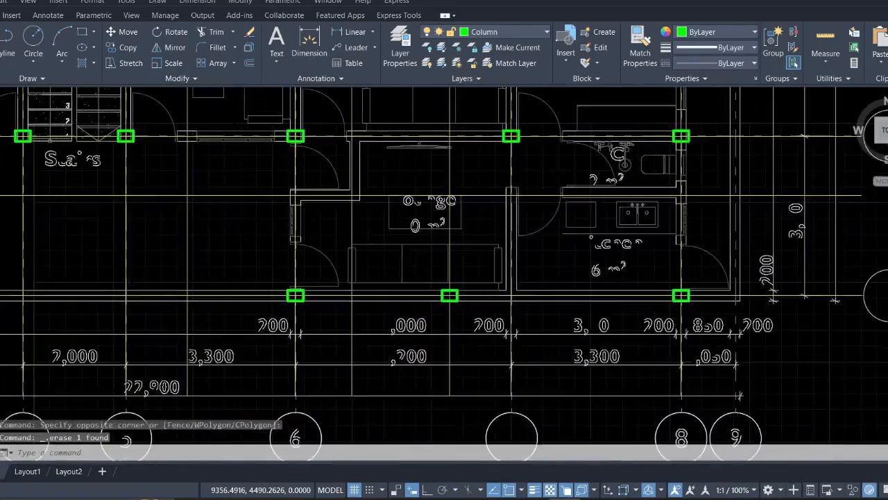
{"action": "scroll", "coordinate": [426, 262], "scroll_direction": "down", "scroll_amount": 4}
{"action": "middle_click_drag", "start_coordinate": [422, 256], "coordinate": [585, 362]}
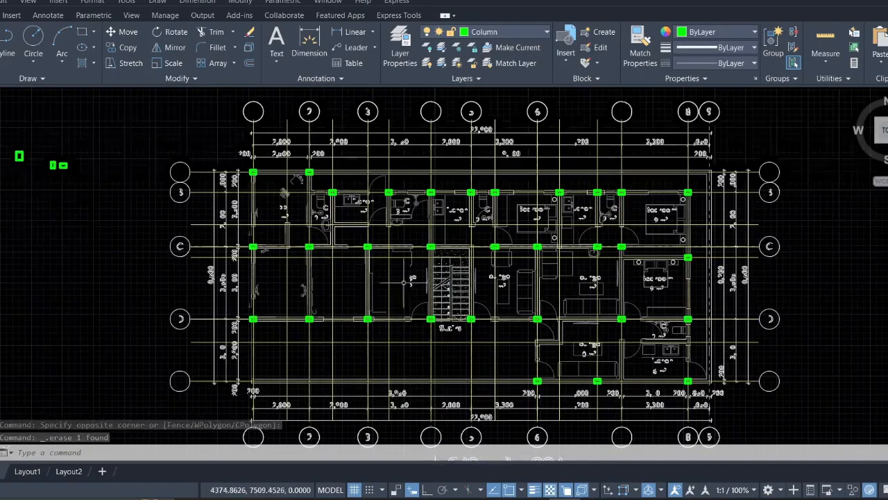
{"action": "scroll", "coordinate": [283, 197], "scroll_direction": "up", "scroll_amount": 4}
{"action": "scroll", "coordinate": [283, 195], "scroll_direction": "down", "scroll_amount": 2}
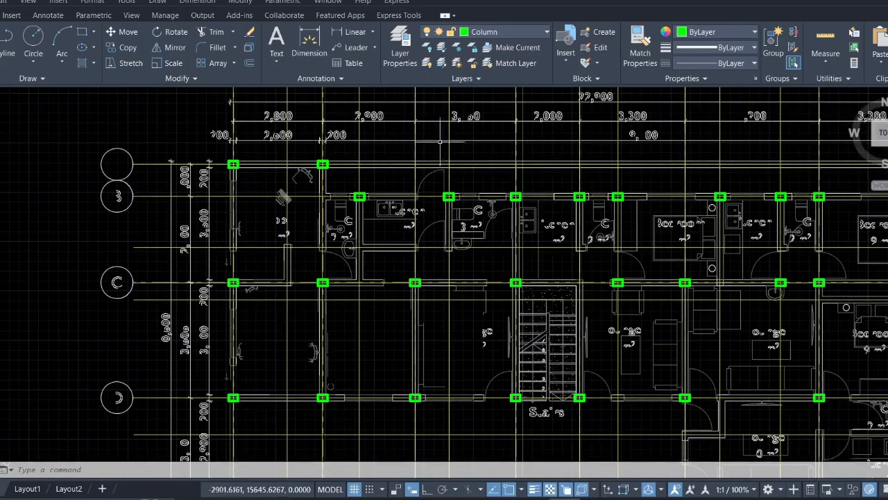
{"action": "middle_click_drag", "start_coordinate": [461, 138], "coordinate": [294, 215]}
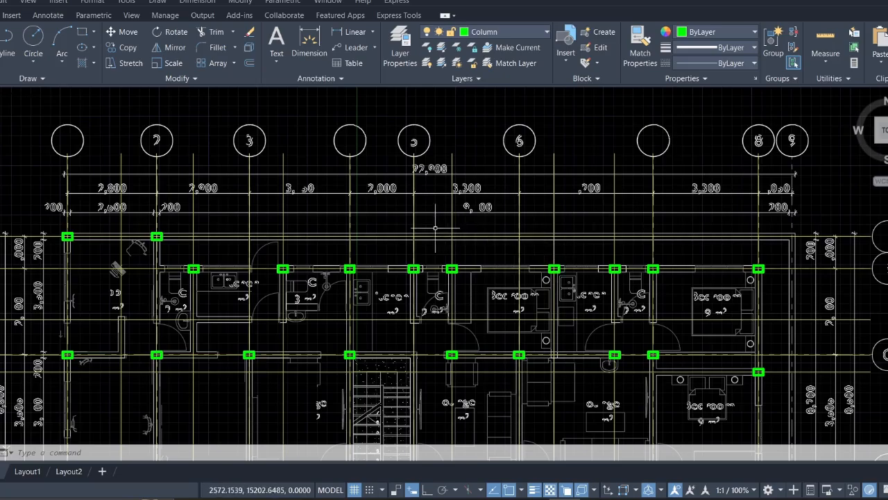
{"action": "middle_click_drag", "start_coordinate": [378, 229], "coordinate": [464, 219]}
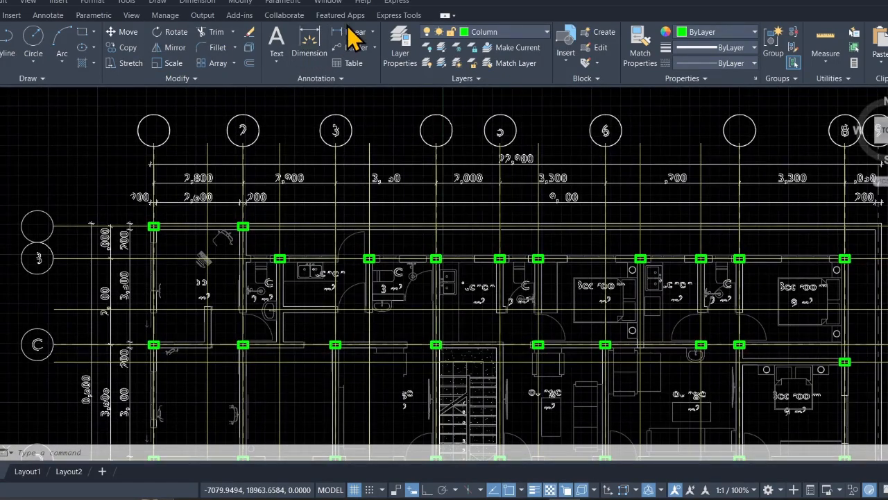
- Add a horizontal linear dimension from grid line 1 to the intermediate yellow vertical line before grid line 2, just above the 2,600 dimension
{"action": "scroll", "coordinate": [166, 166], "scroll_direction": "up", "scroll_amount": 4}
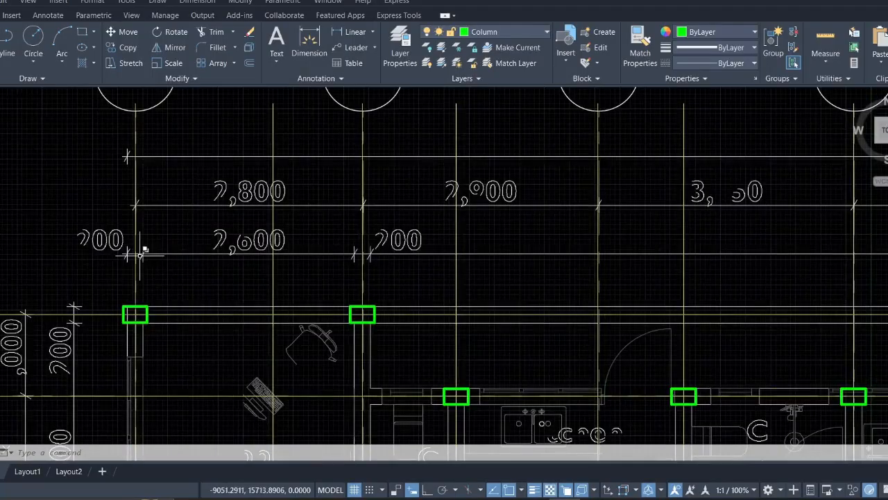
{"action": "scroll", "coordinate": [140, 254], "scroll_direction": "up", "scroll_amount": 4}
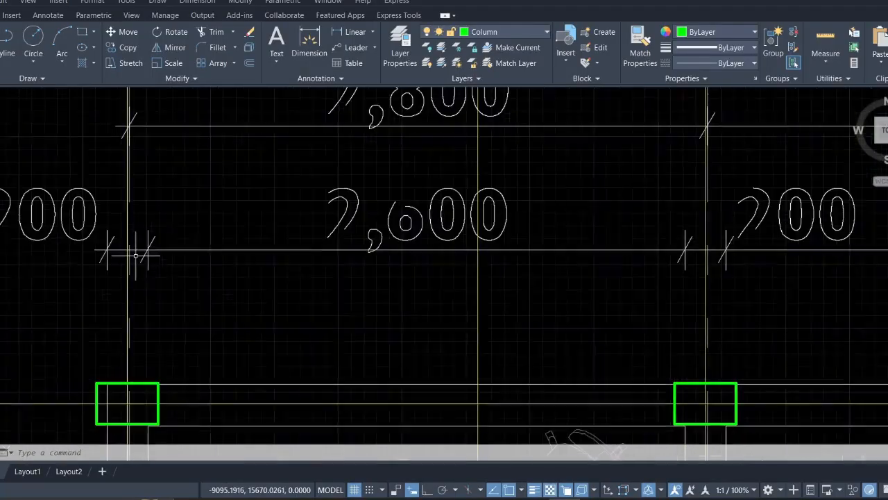
{"action": "left_click", "coordinate": [335, 36]}
{"action": "scroll", "coordinate": [132, 250], "scroll_direction": "up", "scroll_amount": 4}
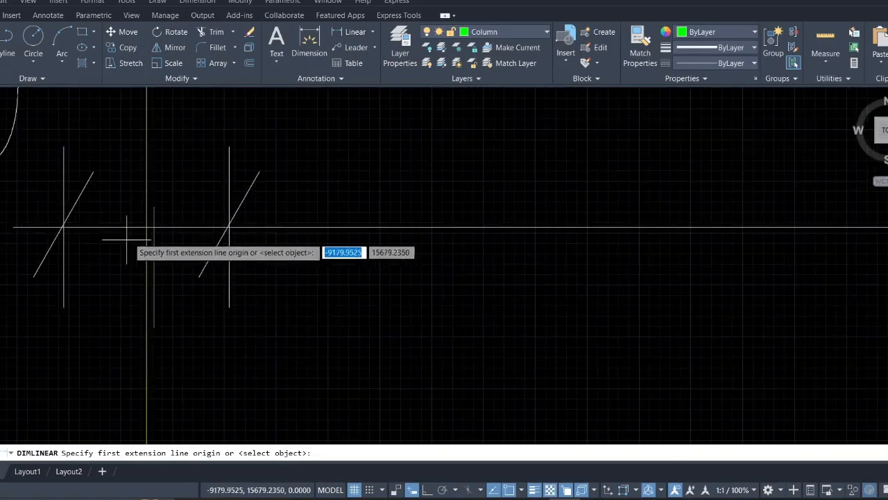
{"action": "left_click", "coordinate": [147, 227]}
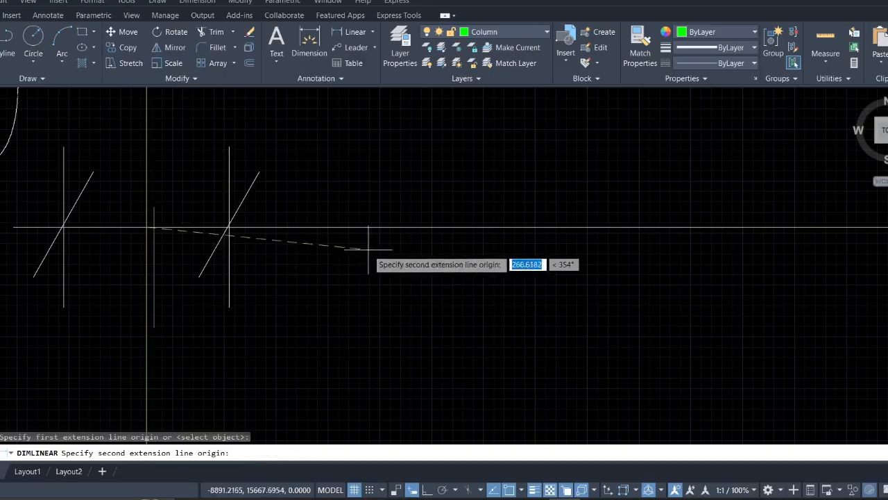
{"action": "scroll", "coordinate": [377, 252], "scroll_direction": "down", "scroll_amount": 5}
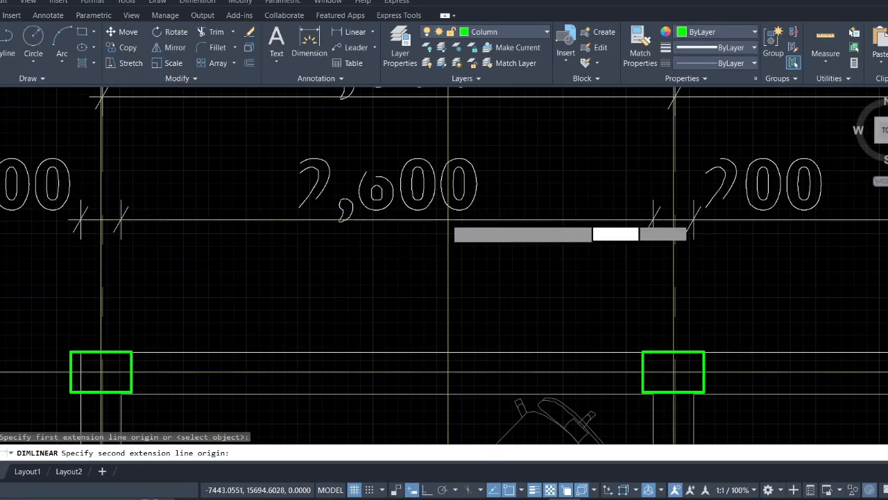
{"action": "left_click", "coordinate": [447, 221]}
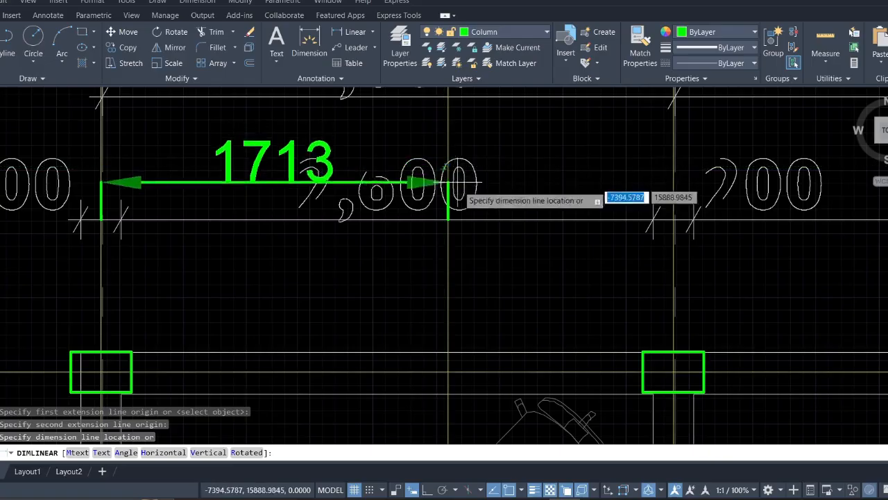
{"action": "left_click", "coordinate": [479, 149]}
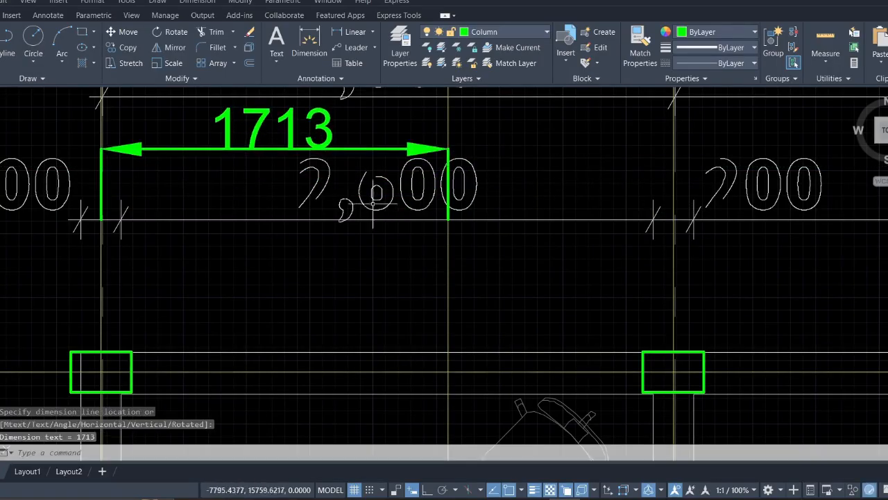
- Measure the wall width between the tick marks at grid line 2 with a temporary linear dimension
{"action": "scroll", "coordinate": [350, 179], "scroll_direction": "down", "scroll_amount": 3}
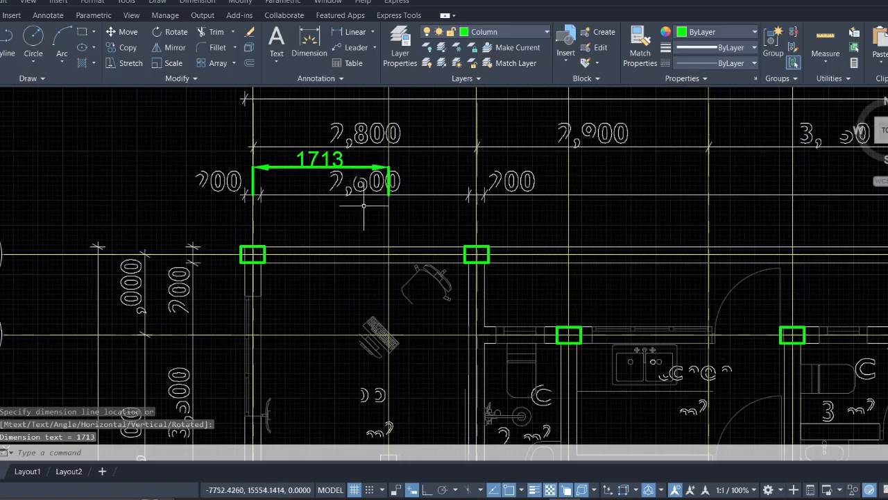
{"action": "left_click", "coordinate": [341, 32]}
{"action": "scroll", "coordinate": [464, 202], "scroll_direction": "up", "scroll_amount": 5}
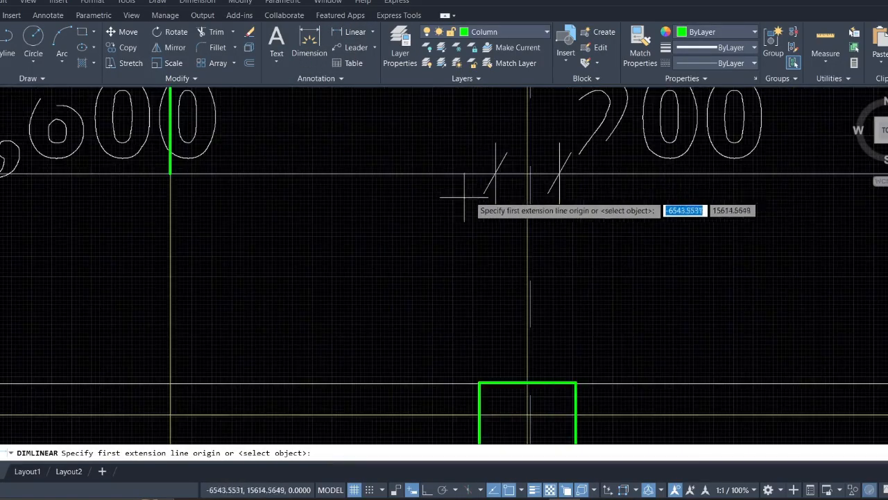
{"action": "left_click", "coordinate": [495, 173]}
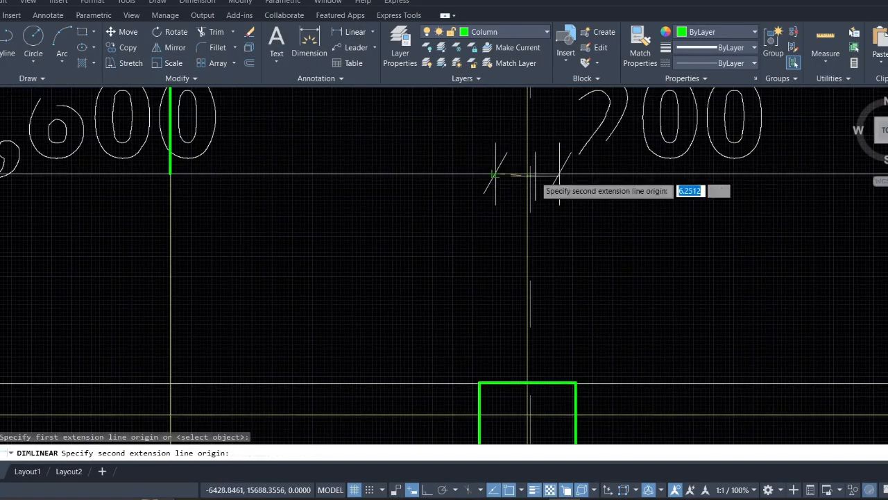
{"action": "left_click", "coordinate": [560, 174]}
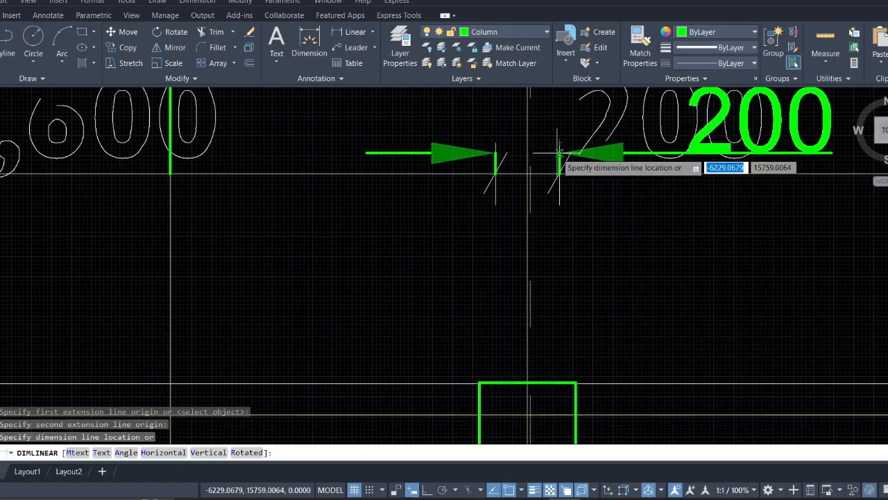
{"action": "key", "text": "Escape"}
{"action": "scroll", "coordinate": [535, 159], "scroll_direction": "down", "scroll_amount": 6}
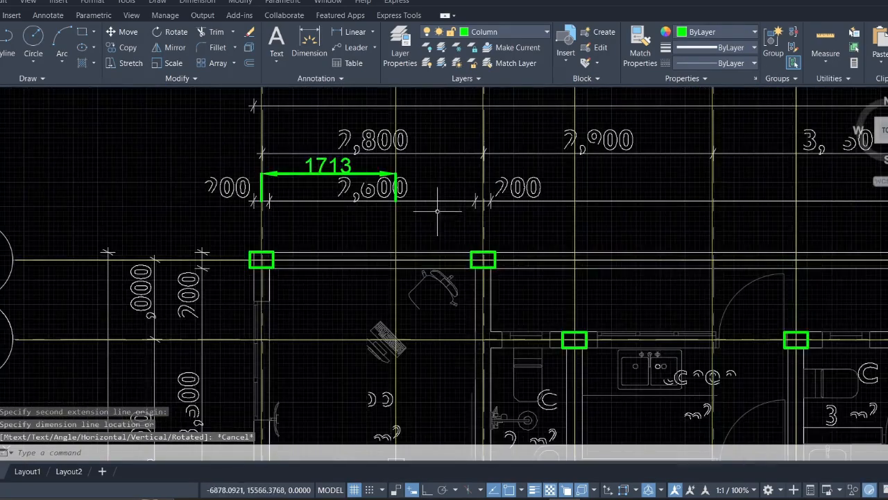
- Delete the grid bubbles and all dimension rows above the ground-floor plan, including the newly added linear dimension
{"action": "scroll", "coordinate": [422, 214], "scroll_direction": "down", "scroll_amount": 4}
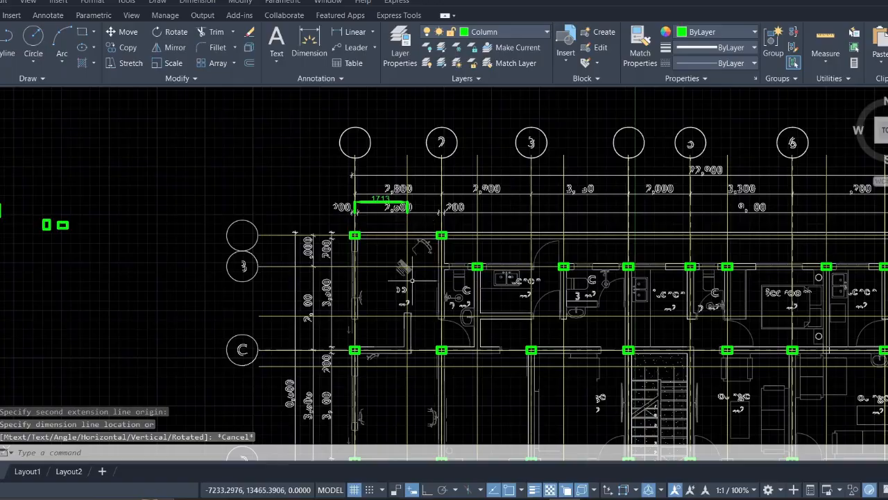
{"action": "middle_click_drag", "start_coordinate": [412, 280], "coordinate": [354, 138]}
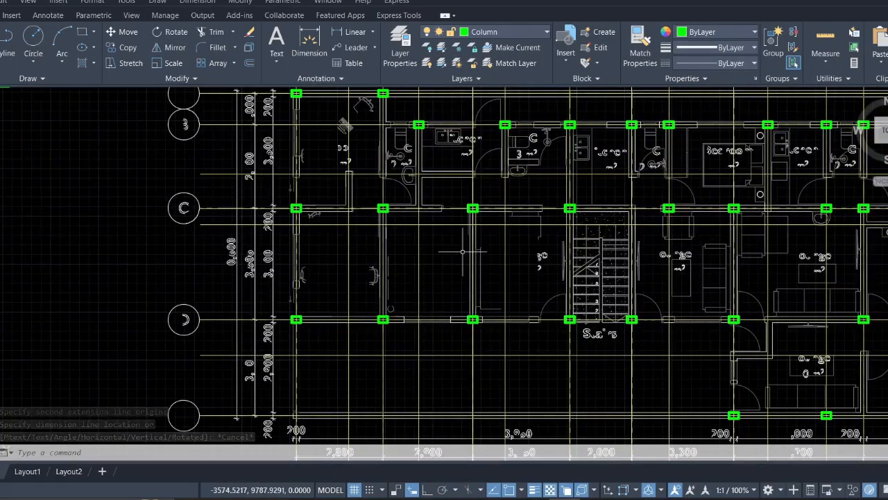
{"action": "scroll", "coordinate": [462, 252], "scroll_direction": "down", "scroll_amount": 2}
{"action": "middle_click_drag", "start_coordinate": [459, 253], "coordinate": [296, 281]}
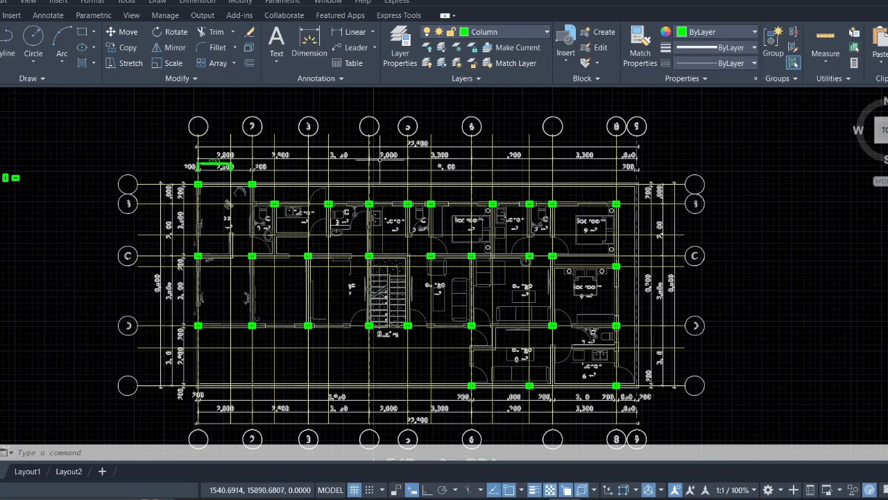
{"action": "left_click", "coordinate": [154, 115]}
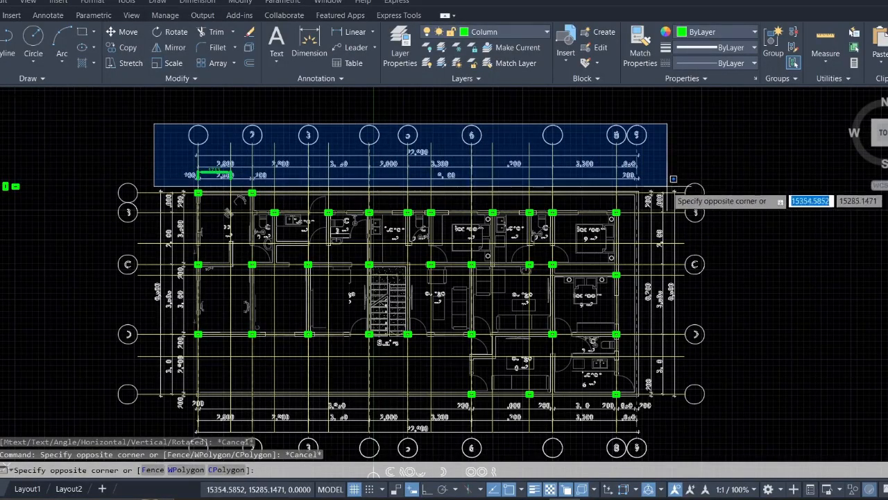
{"action": "left_click", "coordinate": [667, 186]}
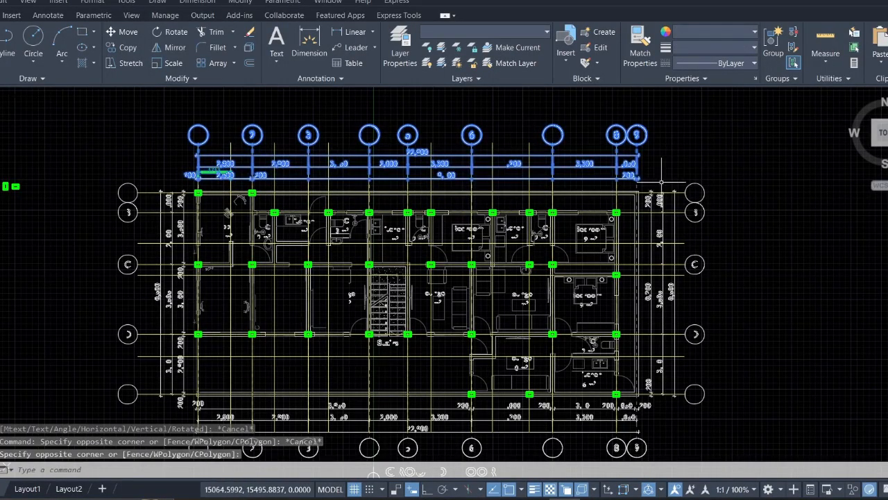
{"action": "key", "text": "Delete"}
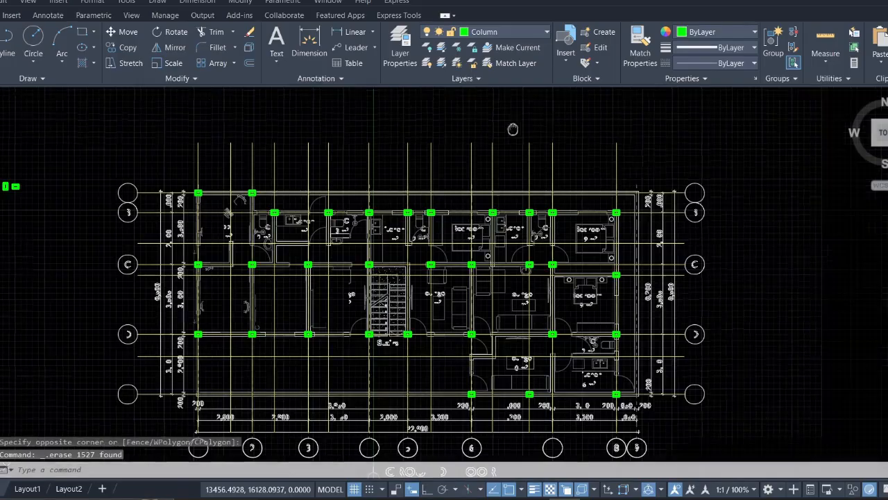
- Delete the grid bubbles, dimensions and outer wall pieces along the ground-floor plan's side beyond grid line 8
{"action": "middle_click_drag", "start_coordinate": [630, 169], "coordinate": [481, 128]}
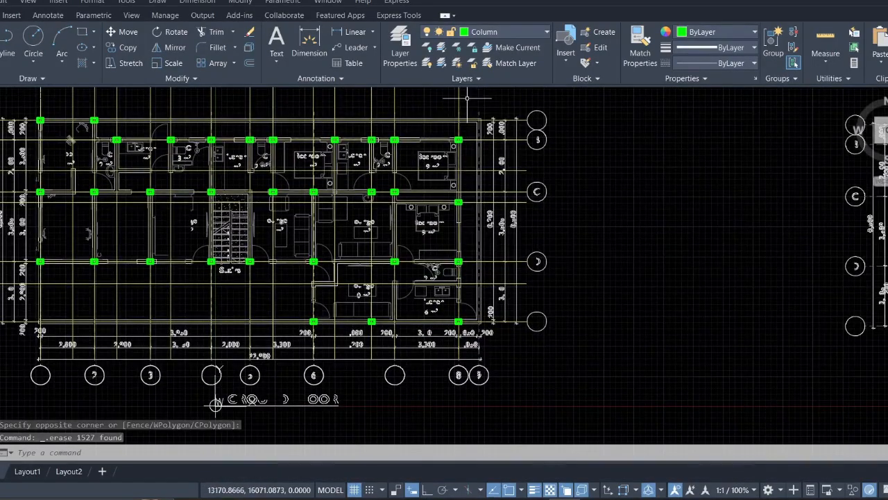
{"action": "left_click", "coordinate": [467, 98]}
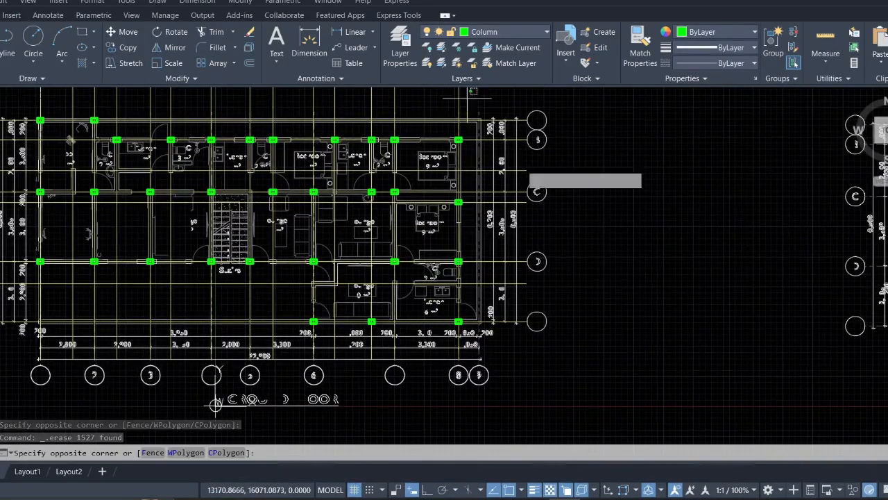
{"action": "left_click", "coordinate": [600, 356]}
{"action": "key", "text": "Delete"}
{"action": "scroll", "coordinate": [594, 354], "scroll_direction": "down", "scroll_amount": 3}
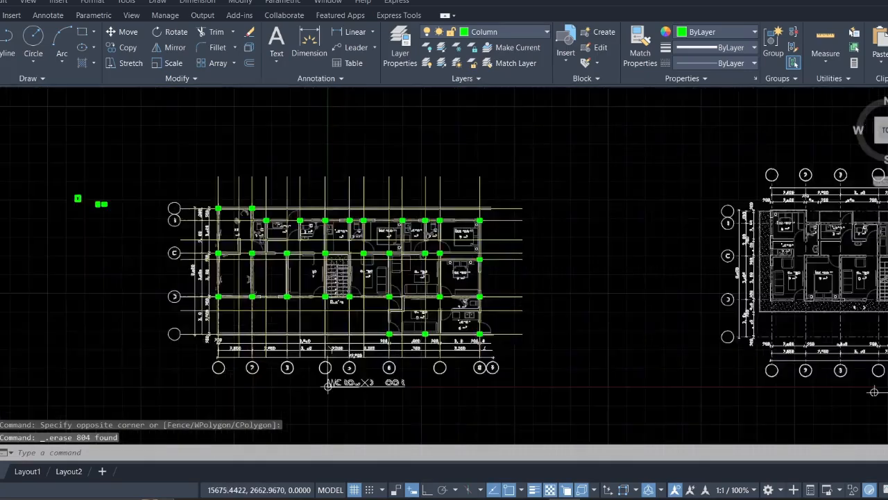
- Delete the dimension rows, grid bubbles and ground-floor title below the plan
{"action": "scroll", "coordinate": [279, 225], "scroll_direction": "up", "scroll_amount": 2}
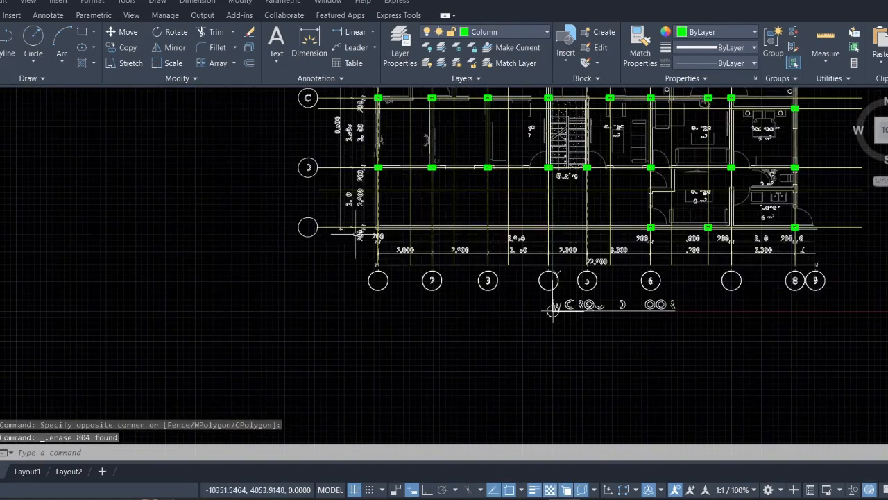
{"action": "left_click", "coordinate": [327, 231]}
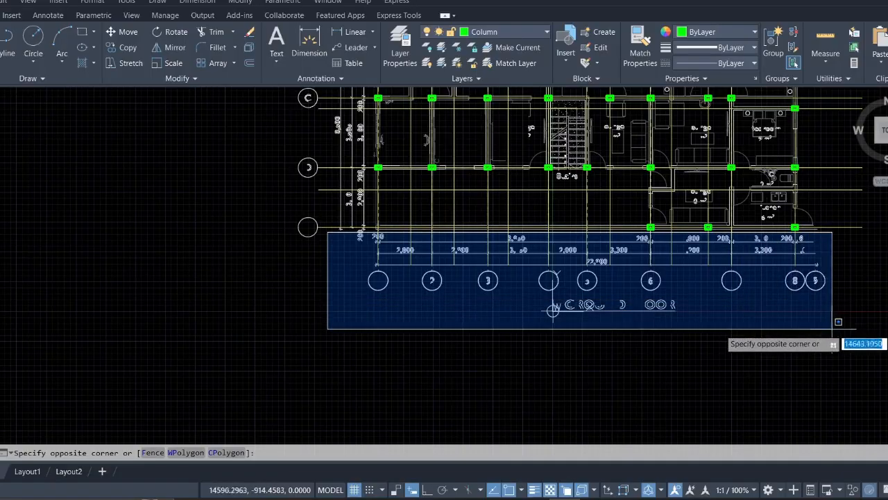
{"action": "left_click", "coordinate": [874, 318]}
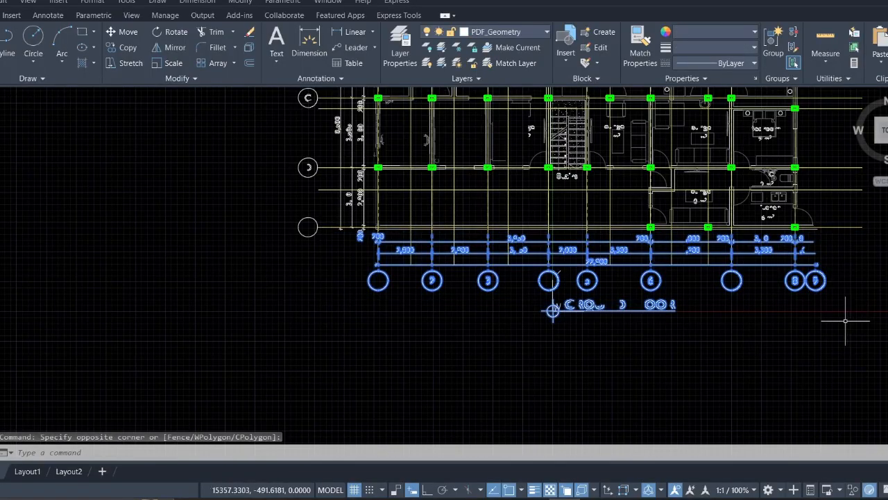
{"action": "key", "text": "Delete"}
- Delete the lettered grid bubbles and vertical dimension columns beside grid line 1
{"action": "mouse_move", "coordinate": [501, 304]}
{"action": "middle_mouse_down"}
{"action": "mouse_move", "coordinate": [502, 378]}
{"action": "mouse_move", "coordinate": [523, 401]}
{"action": "middle_mouse_up"}
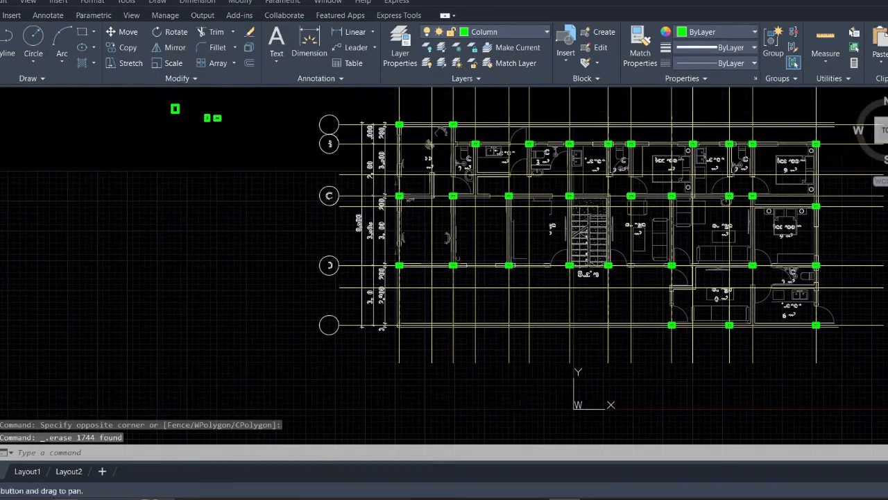
{"action": "left_click", "coordinate": [295, 108]}
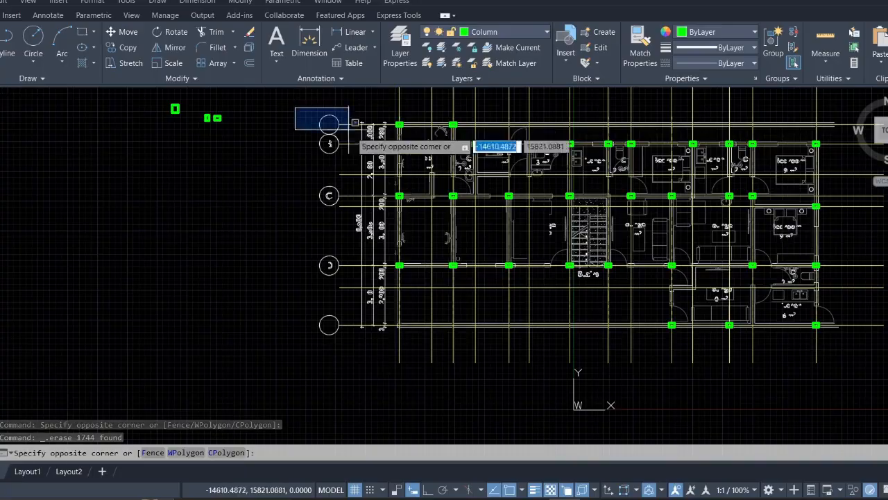
{"action": "left_click", "coordinate": [397, 336]}
{"action": "key", "text": "Delete"}
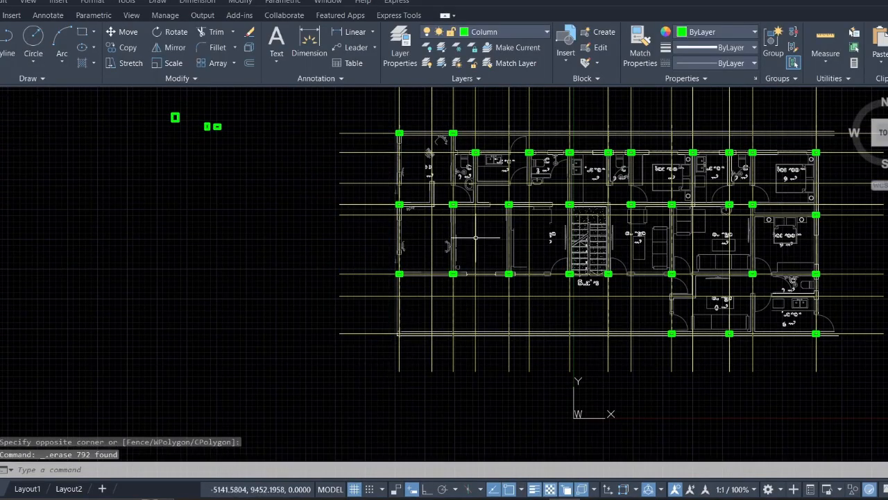
- Delete the short line fragments along the parking area's lower wall between grid lines 1 and 6
{"action": "middle_click_drag", "start_coordinate": [476, 238], "coordinate": [356, 227]}
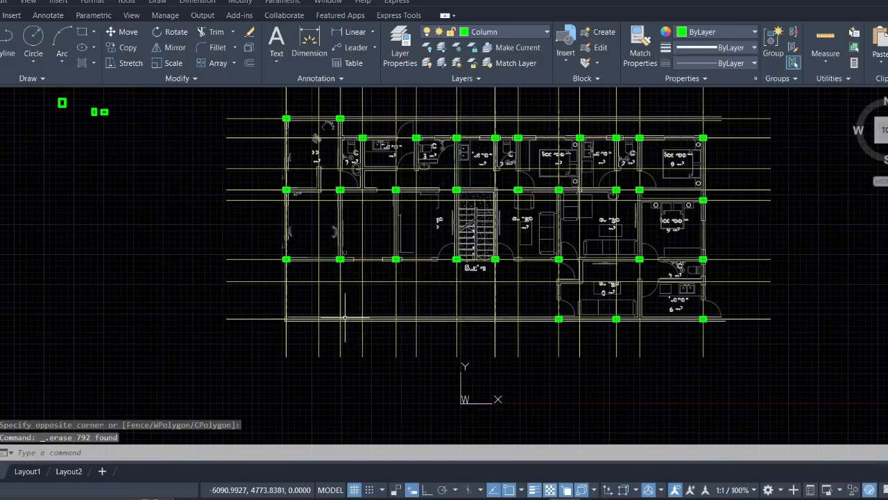
{"action": "scroll", "coordinate": [351, 327], "scroll_direction": "up", "scroll_amount": 2}
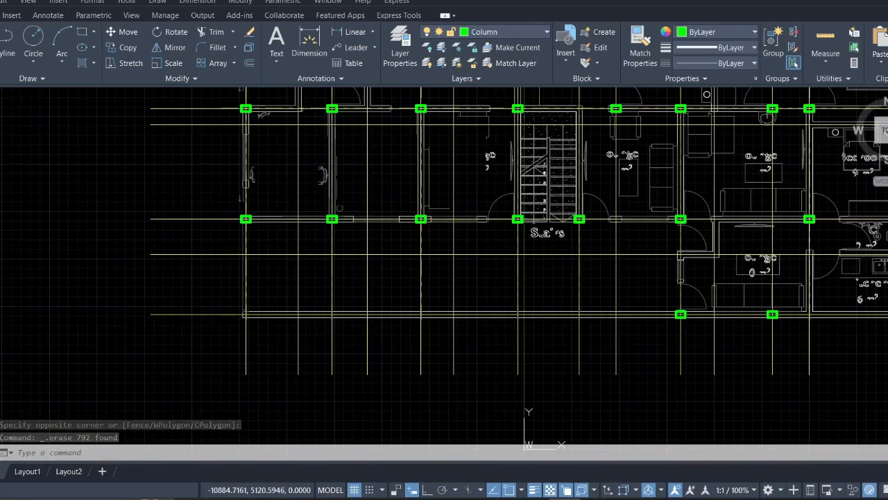
{"action": "left_click", "coordinate": [192, 294]}
{"action": "left_click", "coordinate": [665, 356]}
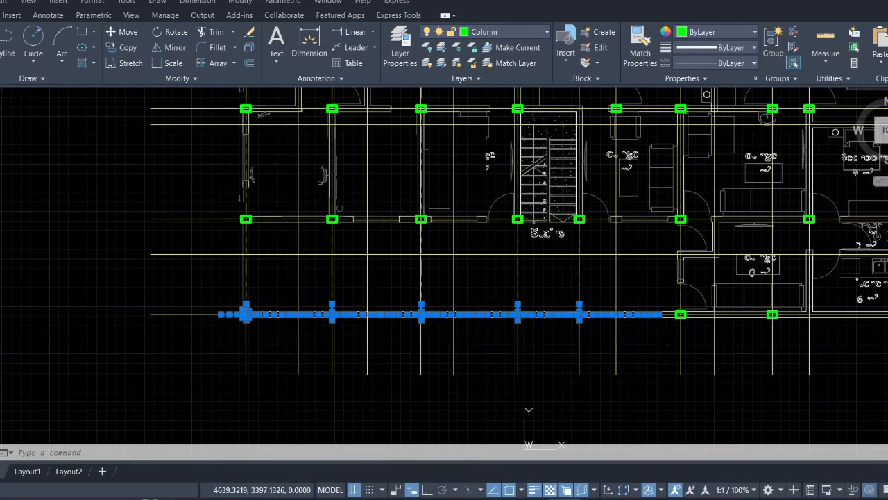
{"action": "left_click", "coordinate": [665, 345]}
{"action": "key", "text": "Delete"}
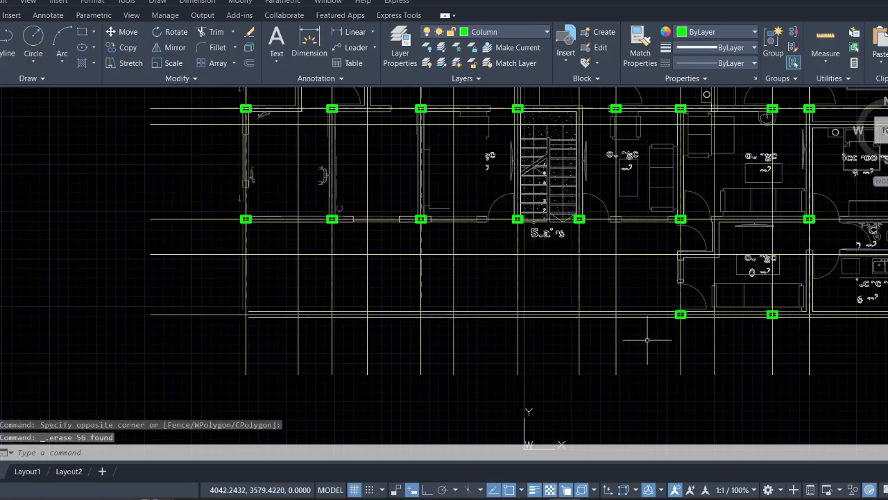
- Delete the two long white wall lines of the parking area along grid line E, keeping the yellow grid line
{"action": "scroll", "coordinate": [477, 318], "scroll_direction": "up", "scroll_amount": 4}
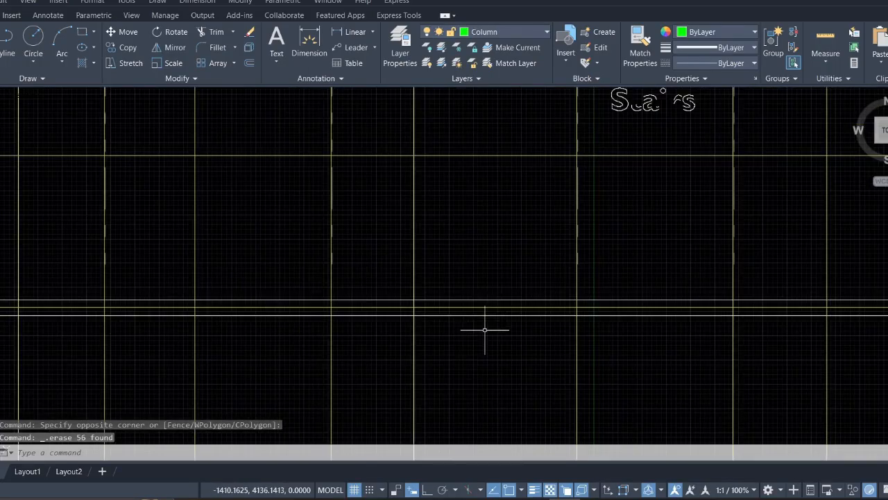
{"action": "left_click", "coordinate": [485, 329]}
{"action": "left_click", "coordinate": [470, 311]}
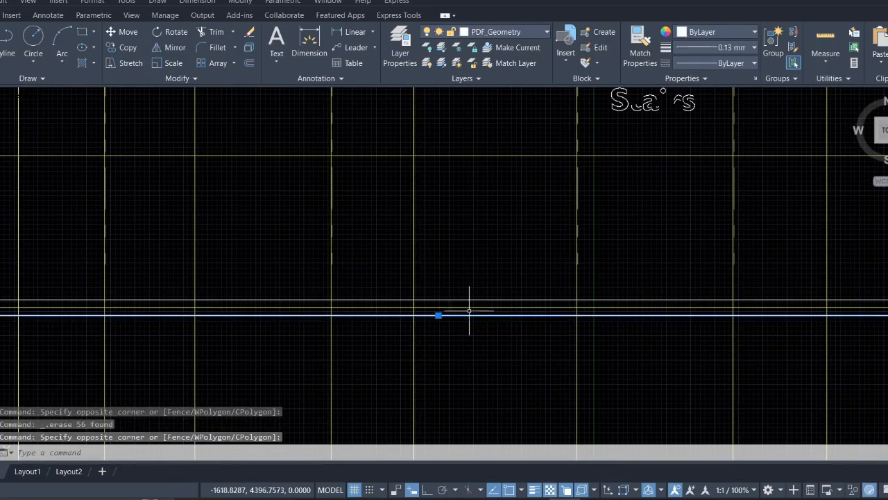
{"action": "scroll", "coordinate": [469, 311], "scroll_direction": "down", "scroll_amount": 4}
{"action": "key", "text": "Delete"}
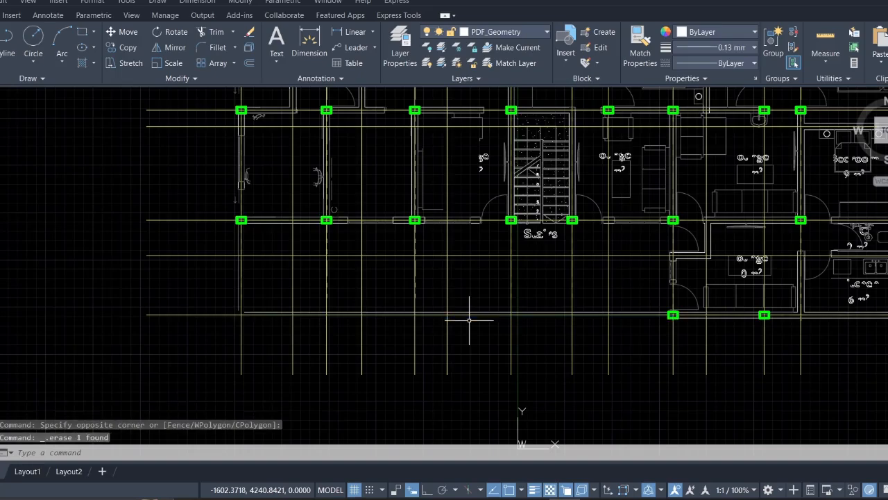
{"action": "scroll", "coordinate": [471, 333], "scroll_direction": "up", "scroll_amount": 5}
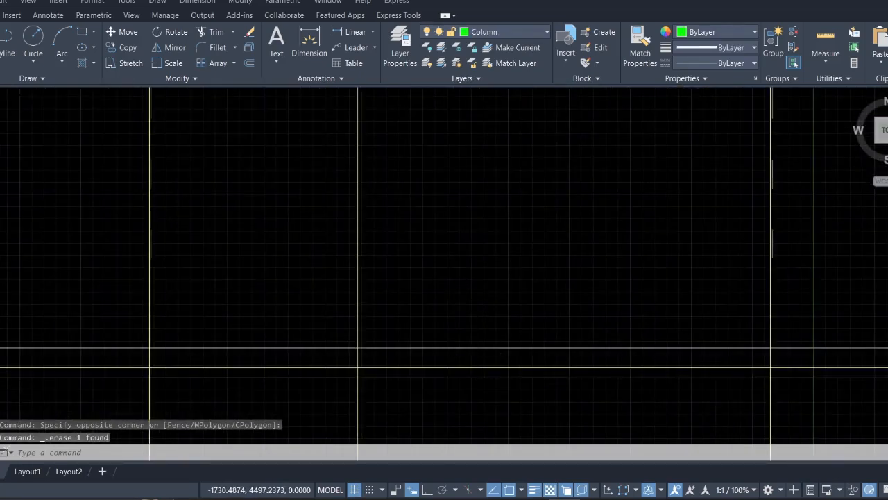
{"action": "left_click", "coordinate": [444, 348]}
{"action": "key", "text": "Delete"}
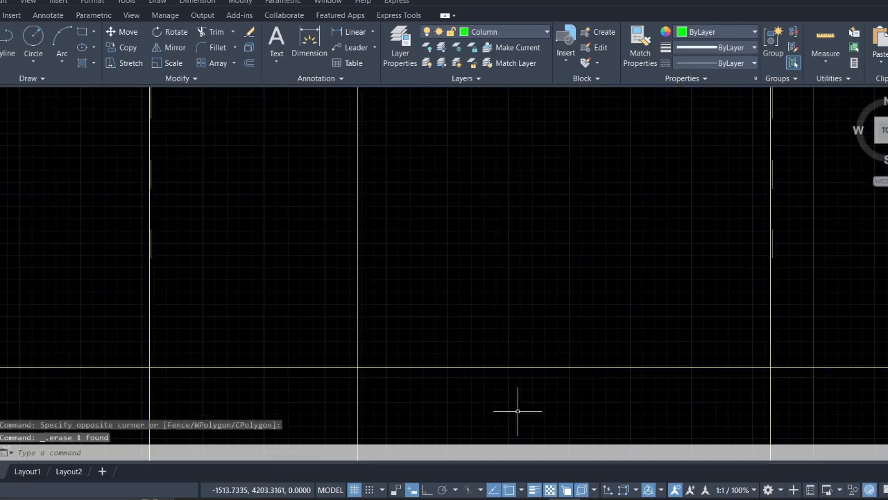
- Switch to the PDF architectural drawings in the browser to examine the ground-floor walls, and return to AutoCAD
{"action": "key", "text": "alt+Tab"}
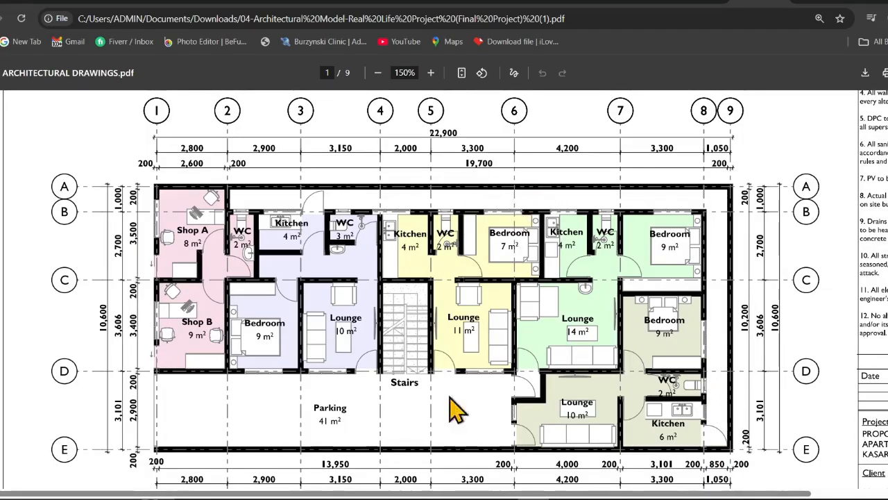
{"action": "left_click", "coordinate": [563, 497]}
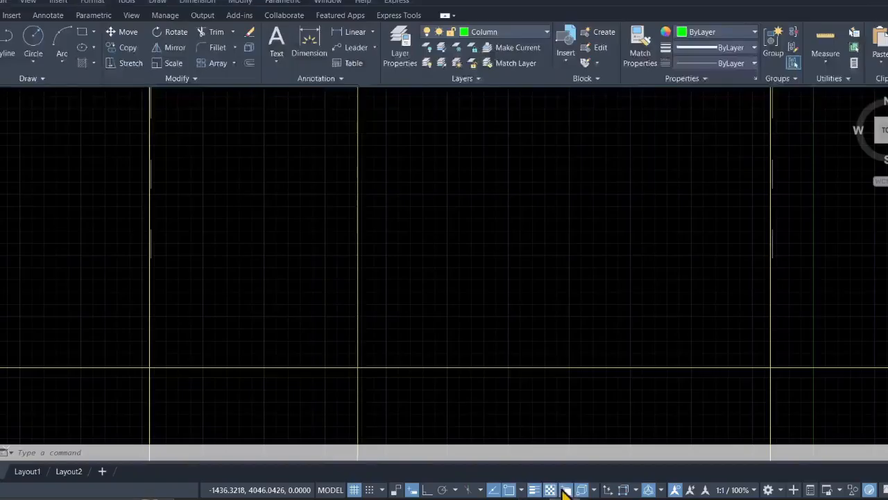
{"action": "scroll", "coordinate": [514, 311], "scroll_direction": "down", "scroll_amount": 8}
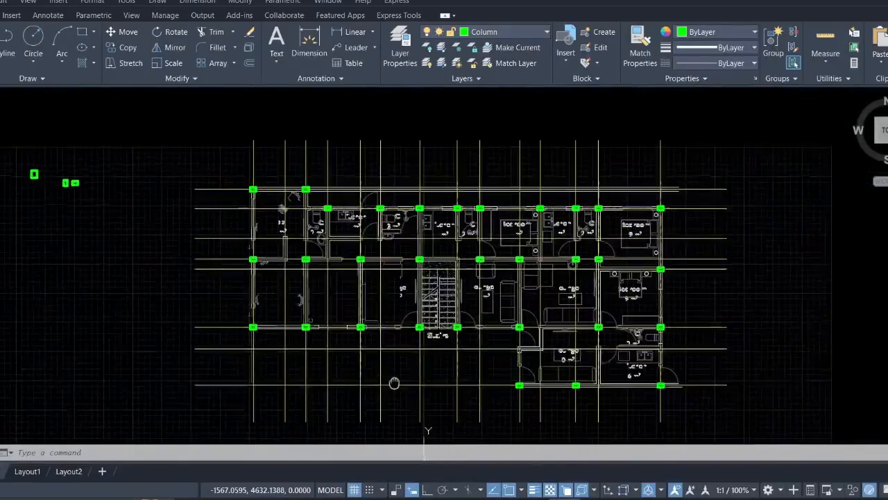
- Delete the two long white wall lines running along the topmost horizontal grid line above the rooms, keeping the yellow grid line
{"action": "scroll", "coordinate": [427, 201], "scroll_direction": "up", "scroll_amount": 5}
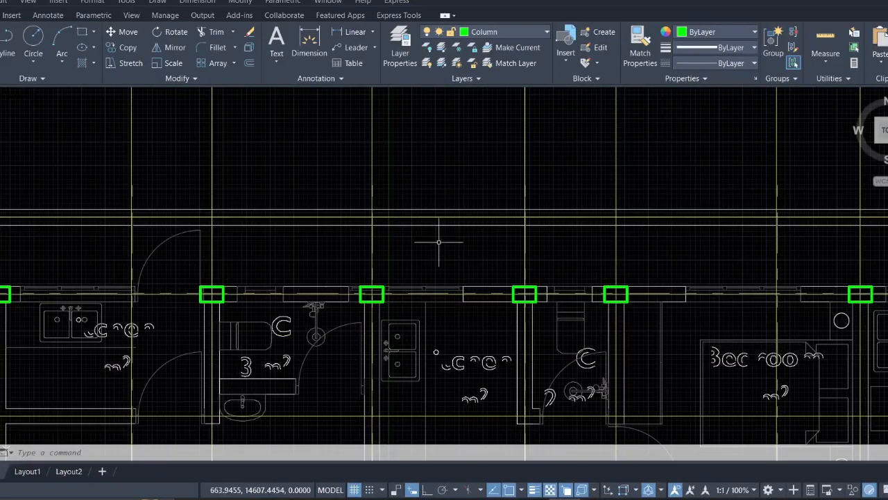
{"action": "left_click", "coordinate": [436, 238]}
{"action": "left_click", "coordinate": [425, 223]}
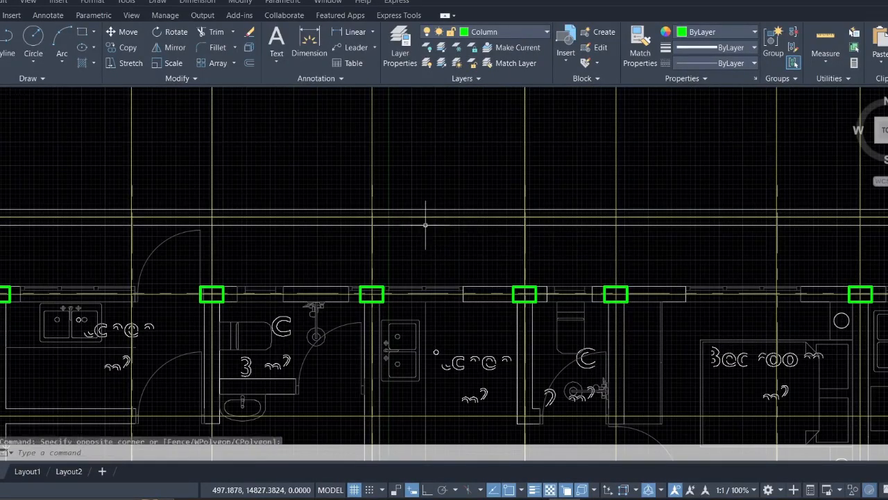
{"action": "left_click", "coordinate": [424, 245]}
{"action": "left_click", "coordinate": [402, 218]}
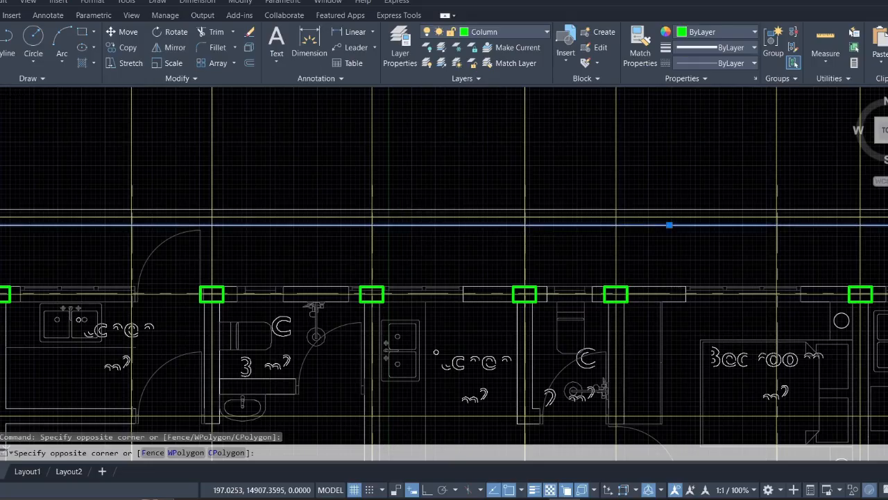
{"action": "left_click", "coordinate": [406, 208]}
{"action": "key", "text": "Delete"}
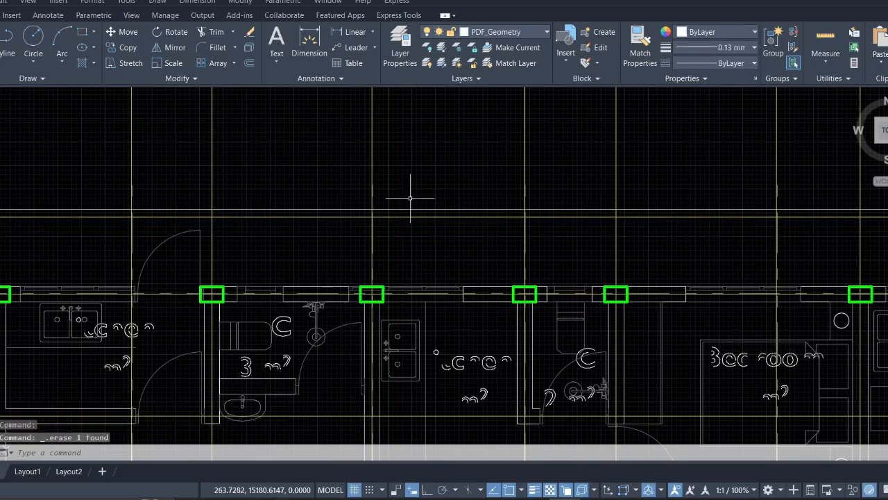
{"action": "scroll", "coordinate": [436, 212], "scroll_direction": "up", "scroll_amount": 3}
{"action": "left_click", "coordinate": [426, 206]}
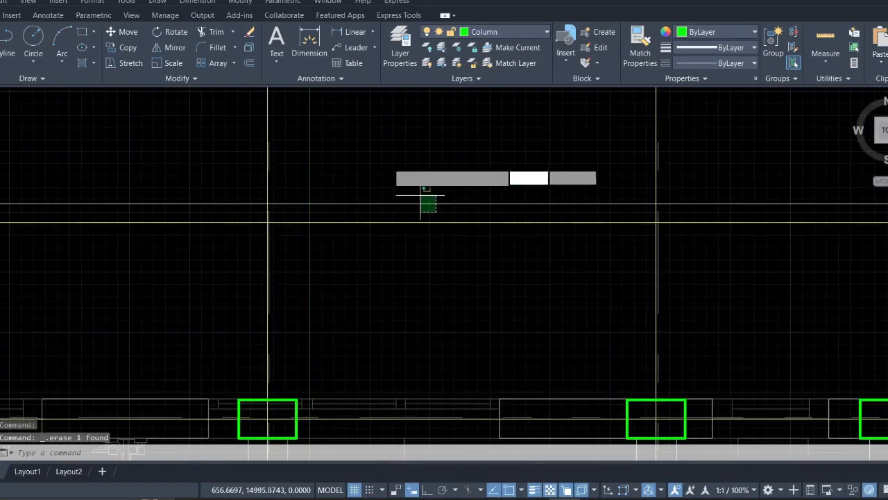
{"action": "key", "text": "Delete"}
{"action": "scroll", "coordinate": [397, 207], "scroll_direction": "down", "scroll_amount": 10}
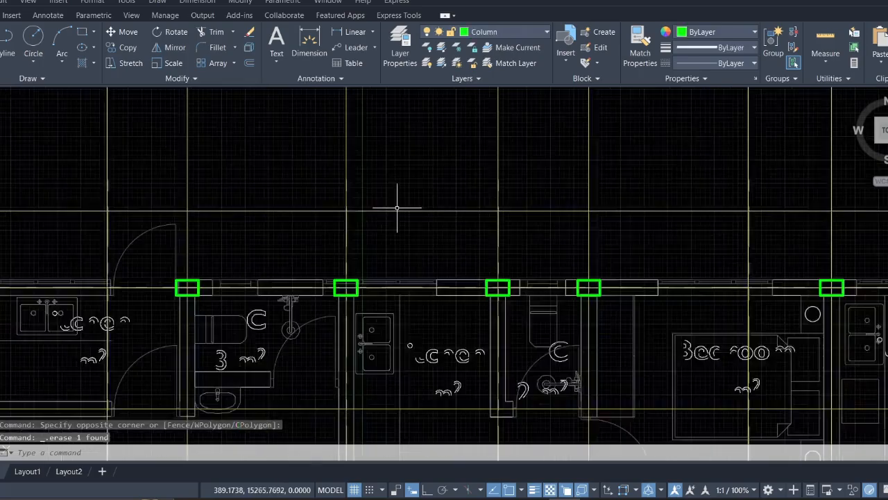
- Delete the door leaf, its swing arc and the inner wall line projecting past the plan's lower-right corner column
{"action": "middle_click_drag", "start_coordinate": [465, 259], "coordinate": [277, 170]}
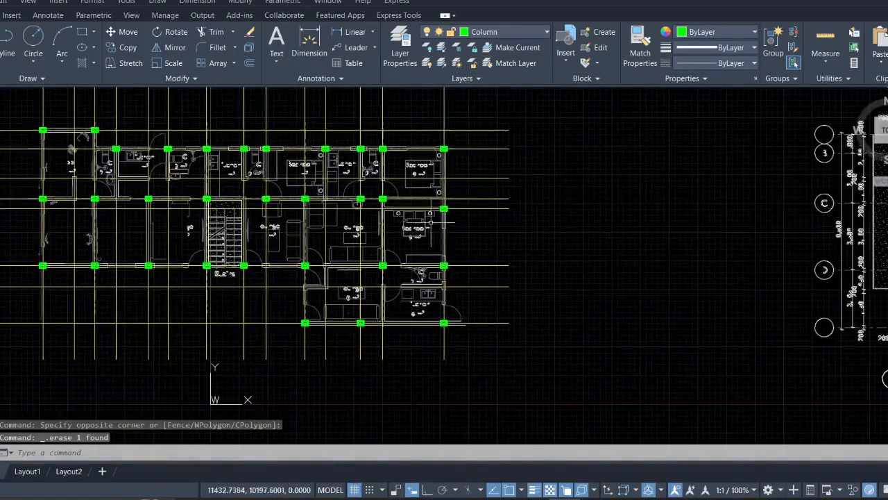
{"action": "scroll", "coordinate": [462, 321], "scroll_direction": "up", "scroll_amount": 8}
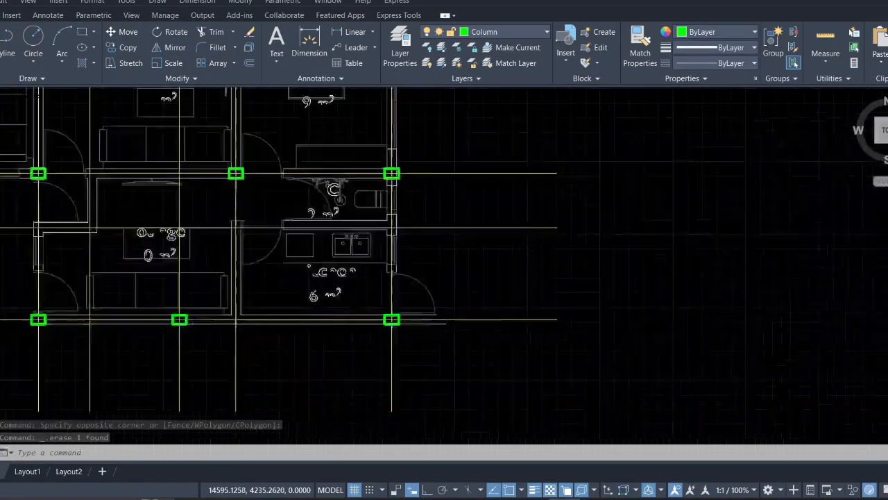
{"action": "scroll", "coordinate": [419, 303], "scroll_direction": "up", "scroll_amount": 4}
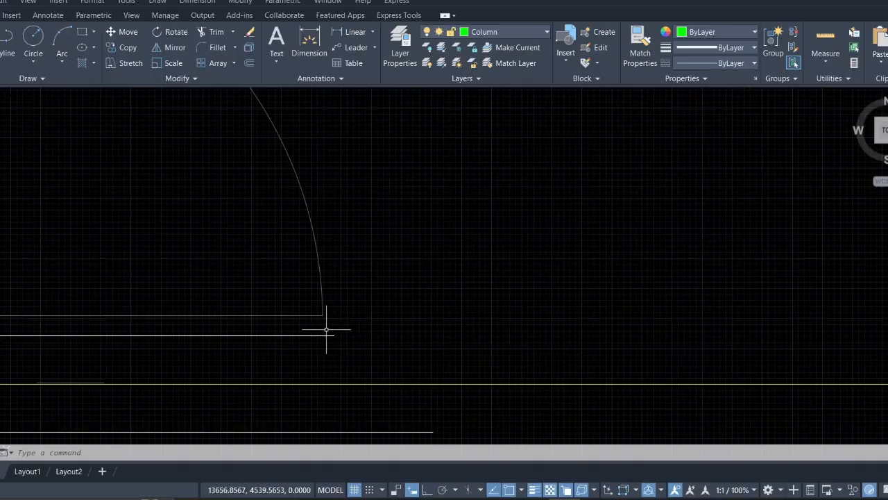
{"action": "scroll", "coordinate": [345, 339], "scroll_direction": "down", "scroll_amount": 1}
{"action": "left_click", "coordinate": [347, 341]}
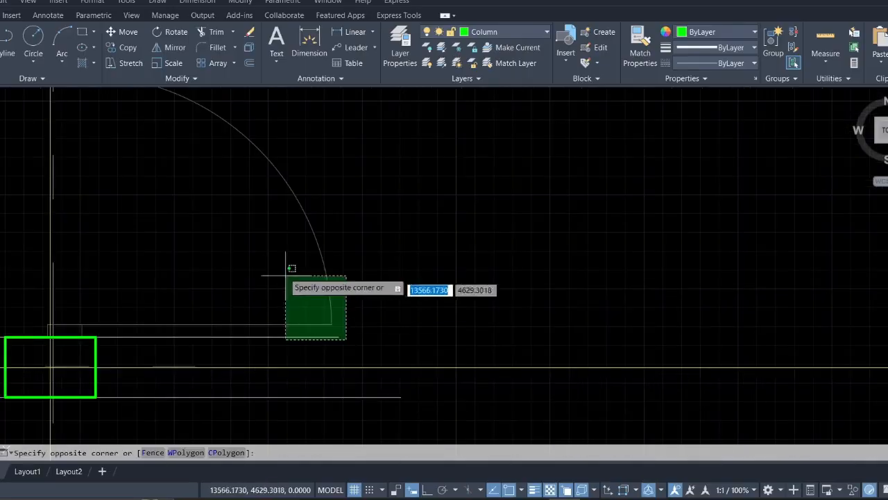
{"action": "left_click", "coordinate": [276, 241]}
{"action": "key", "text": "Delete"}
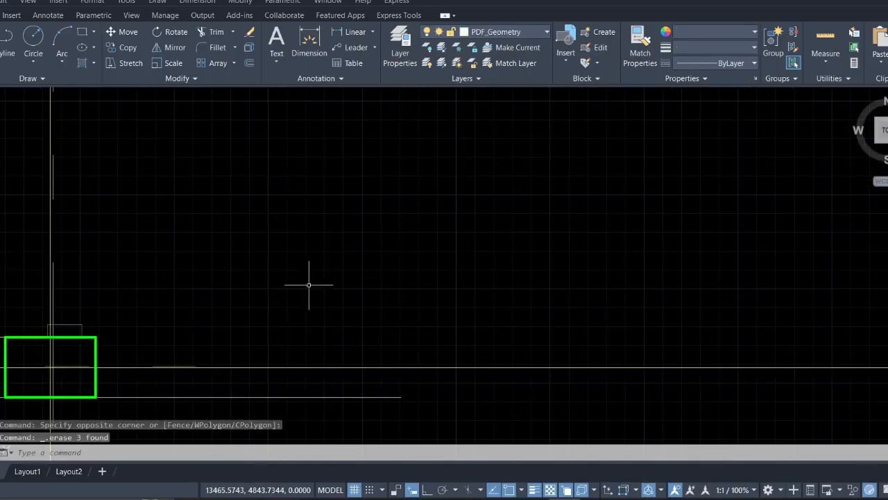
- Try deleting the outer wall line that passes the lower-right corner column, and undo that deletion
{"action": "left_click", "coordinate": [424, 411]}
{"action": "left_click", "coordinate": [370, 382]}
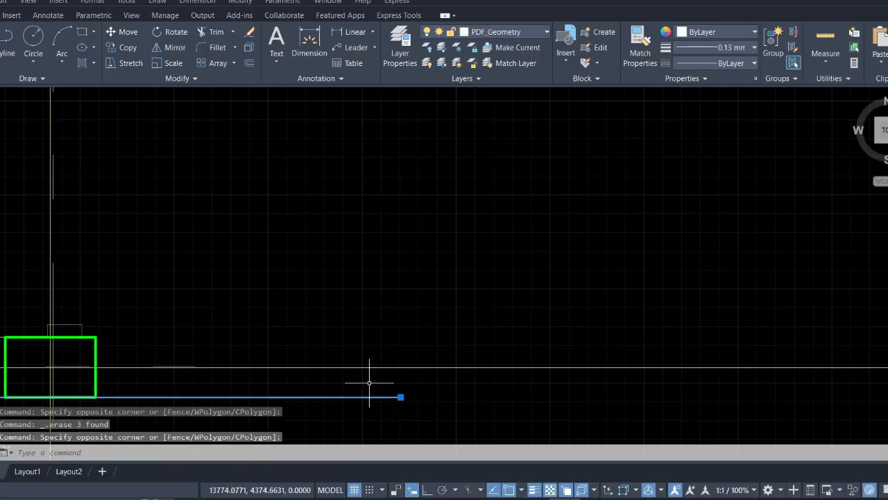
{"action": "key", "text": "Delete"}
{"action": "scroll", "coordinate": [370, 382], "scroll_direction": "down", "scroll_amount": 6}
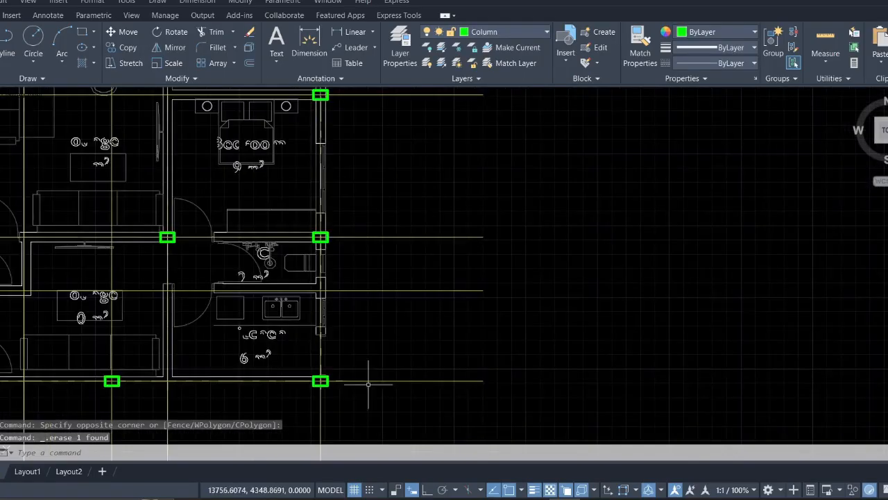
{"action": "left_click", "coordinate": [106, 0]}
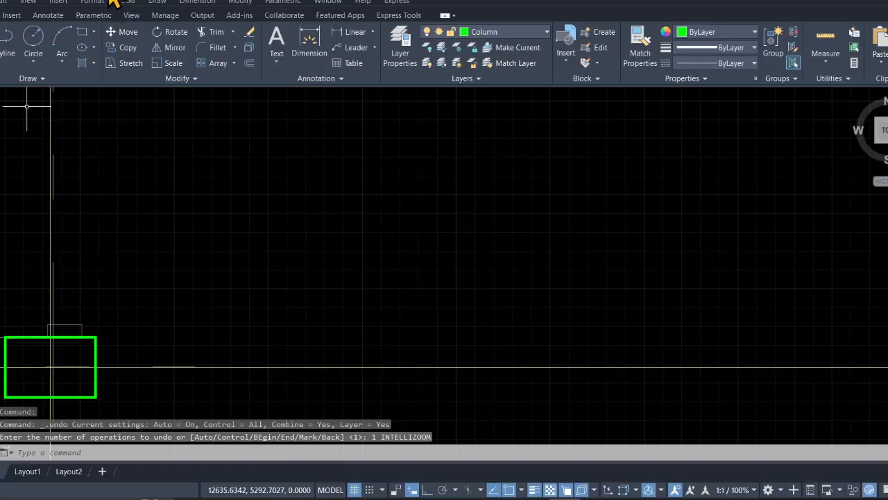
{"action": "left_click", "coordinate": [111, 3]}
{"action": "scroll", "coordinate": [229, 293], "scroll_direction": "down", "scroll_amount": 4}
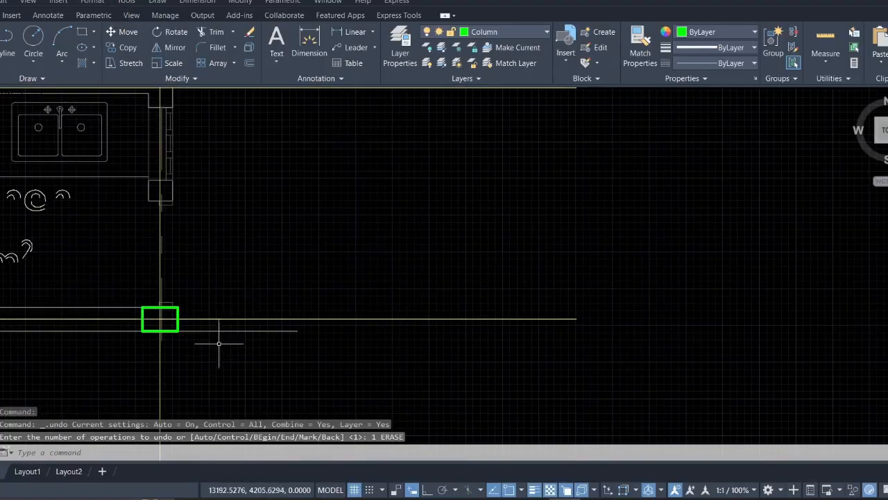
- Delete the sofa, table and room label inside the lower lounge, keeping the columns and grid lines
{"action": "scroll", "coordinate": [227, 338], "scroll_direction": "down", "scroll_amount": 4}
{"action": "mouse_move", "coordinate": [215, 321]}
{"action": "middle_mouse_down"}
{"action": "mouse_move", "coordinate": [481, 295]}
{"action": "mouse_move", "coordinate": [542, 276]}
{"action": "middle_mouse_up"}
{"action": "scroll", "coordinate": [228, 179], "scroll_direction": "up", "scroll_amount": 2}
{"action": "scroll", "coordinate": [228, 178], "scroll_direction": "up", "scroll_amount": 2}
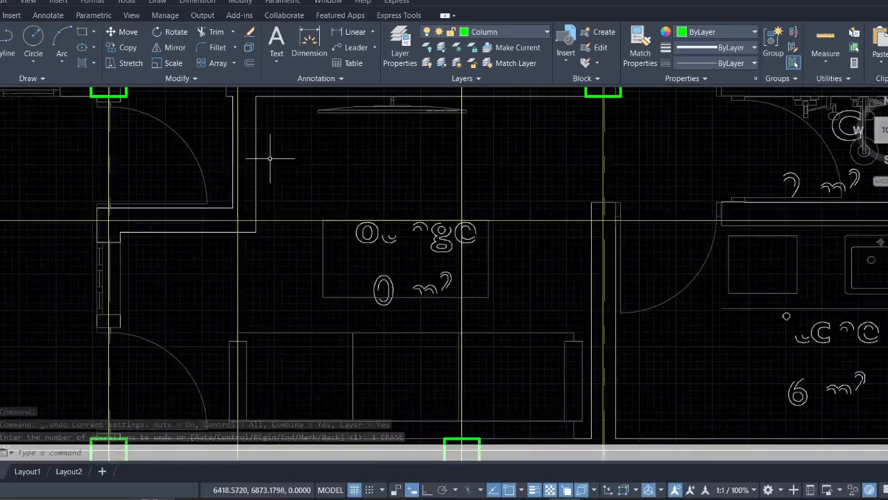
{"action": "scroll", "coordinate": [268, 157], "scroll_direction": "down", "scroll_amount": 4}
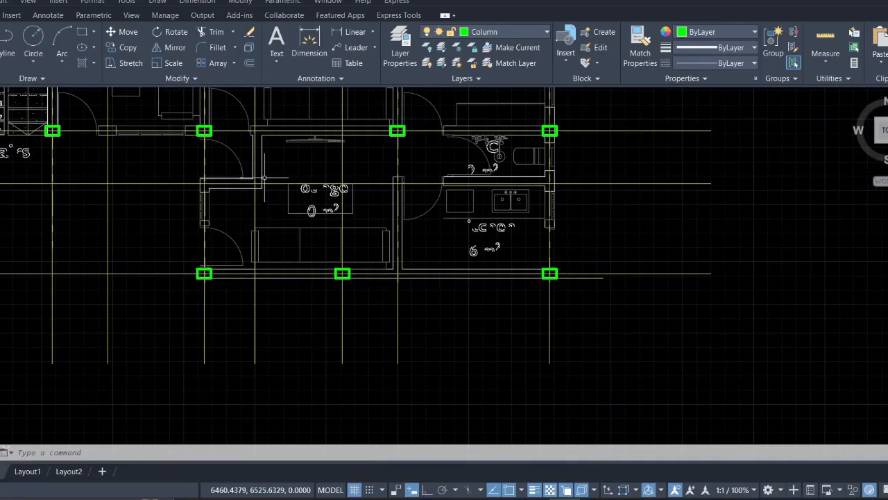
{"action": "scroll", "coordinate": [263, 178], "scroll_direction": "up", "scroll_amount": 4}
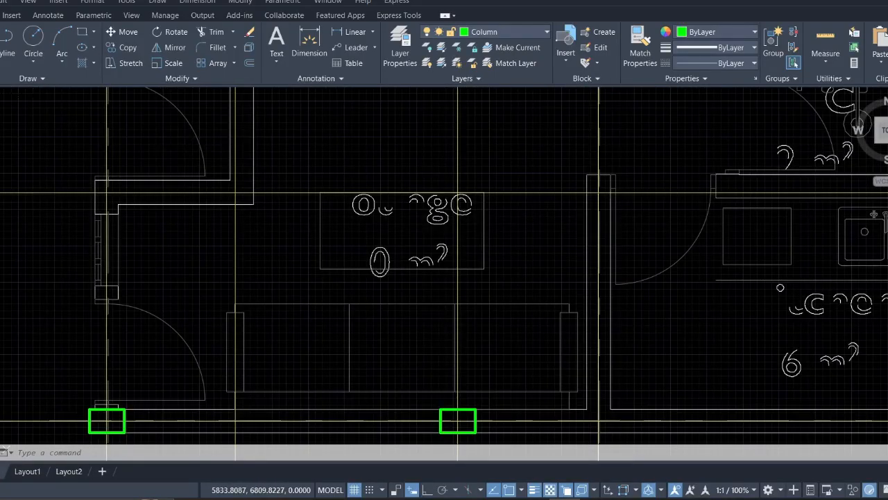
{"action": "left_click", "coordinate": [187, 145]}
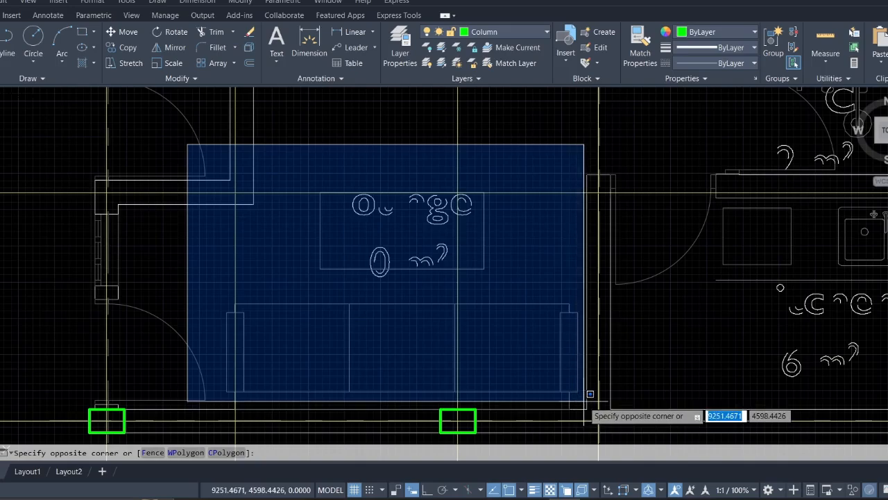
{"action": "left_click", "coordinate": [584, 400]}
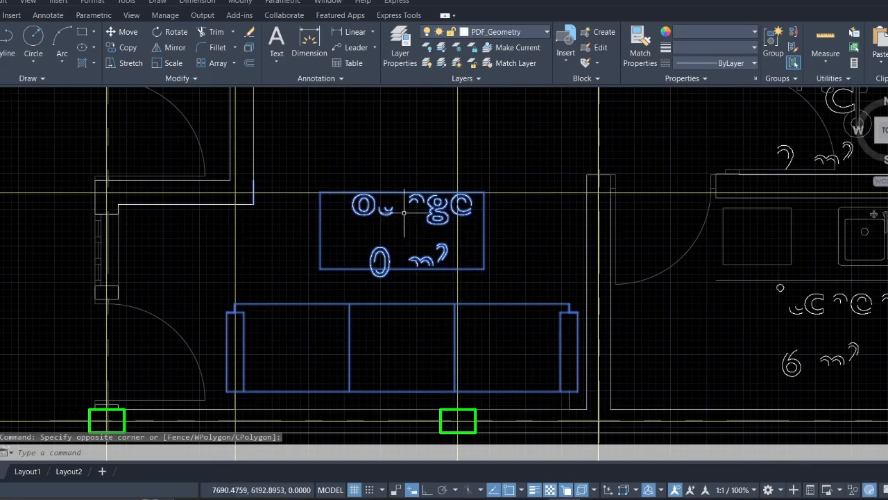
{"action": "key", "text": "Delete"}
{"action": "scroll", "coordinate": [272, 173], "scroll_direction": "down", "scroll_amount": 3}
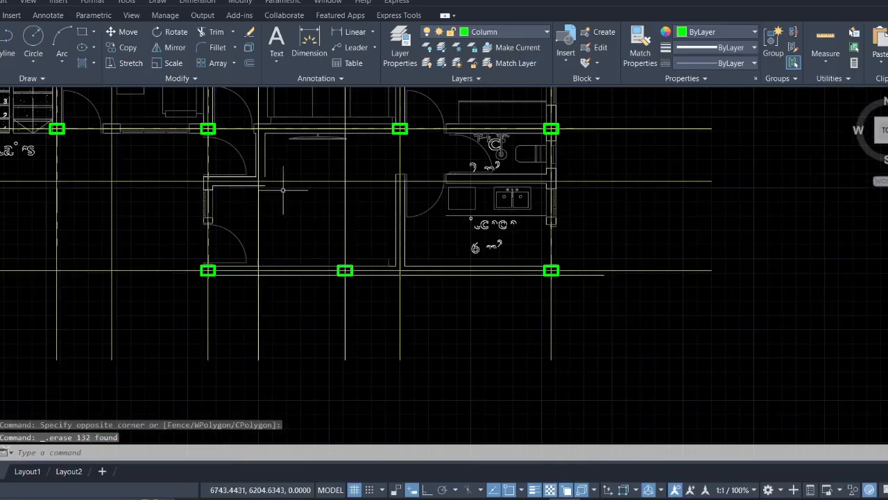
- Delete the fixtures and room labels inside the WC and kitchen at the plan's lower-right corner
{"action": "middle_click_drag", "start_coordinate": [360, 211], "coordinate": [149, 210]}
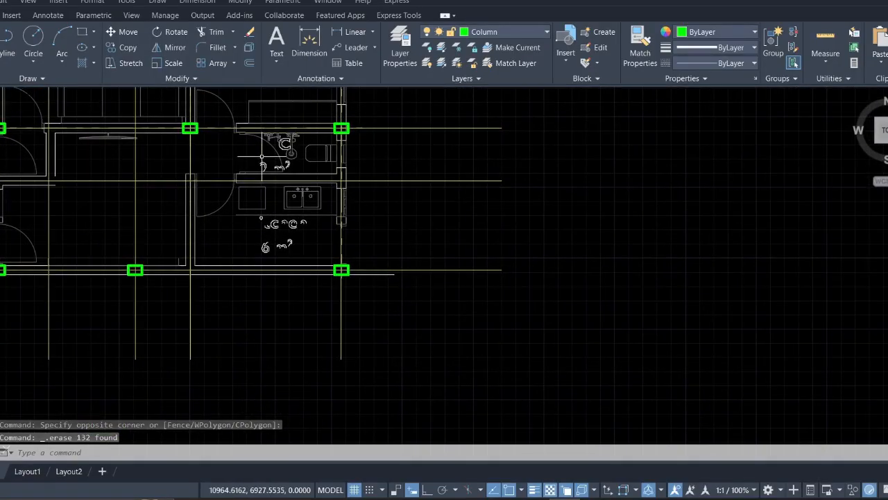
{"action": "scroll", "coordinate": [262, 157], "scroll_direction": "up", "scroll_amount": 2}
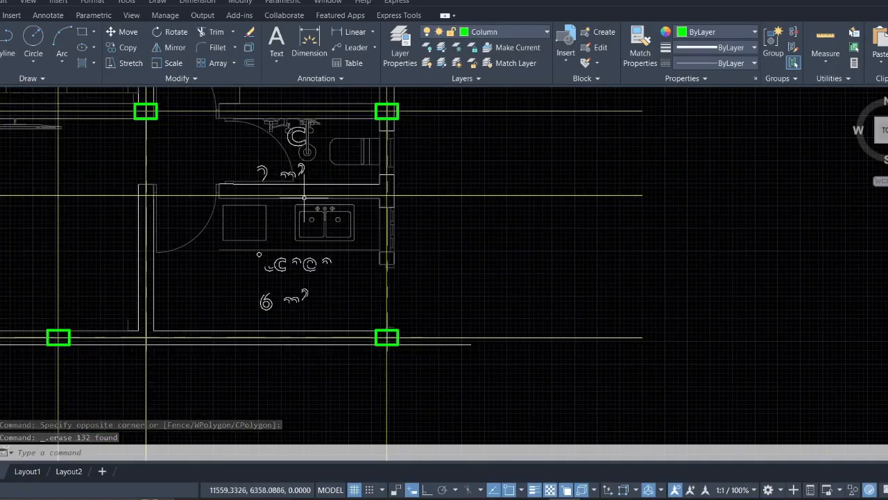
{"action": "left_click", "coordinate": [203, 122]}
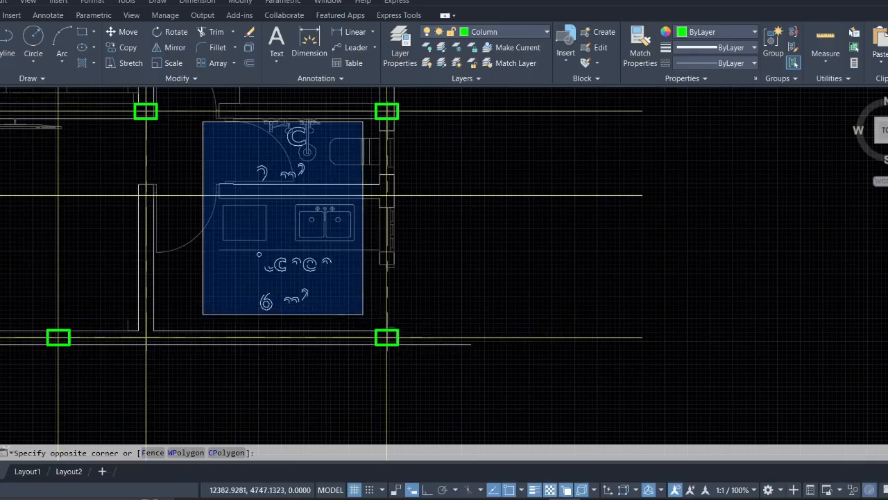
{"action": "left_click", "coordinate": [362, 314]}
{"action": "key", "text": "Delete"}
- Delete the leftover door swing arc and toilet outline pieces in the lower-right WC
{"action": "scroll", "coordinate": [295, 161], "scroll_direction": "up", "scroll_amount": 2}
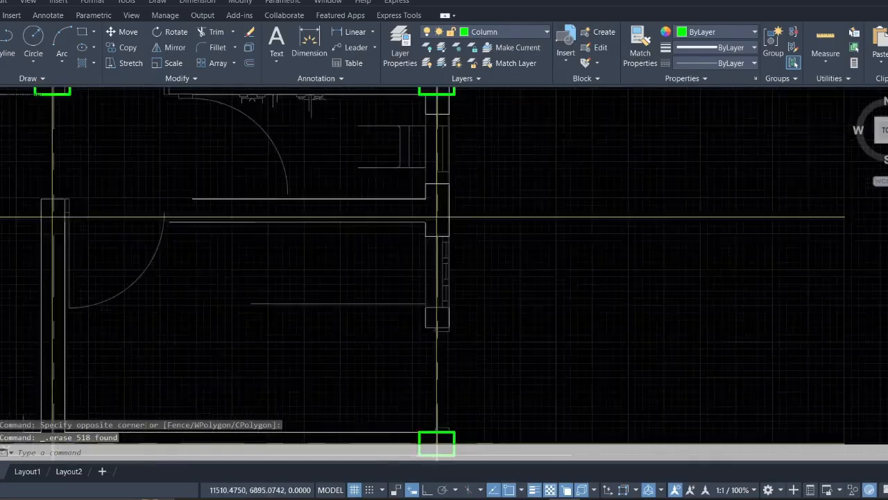
{"action": "scroll", "coordinate": [298, 149], "scroll_direction": "up", "scroll_amount": 2}
{"action": "left_click", "coordinate": [455, 200]}
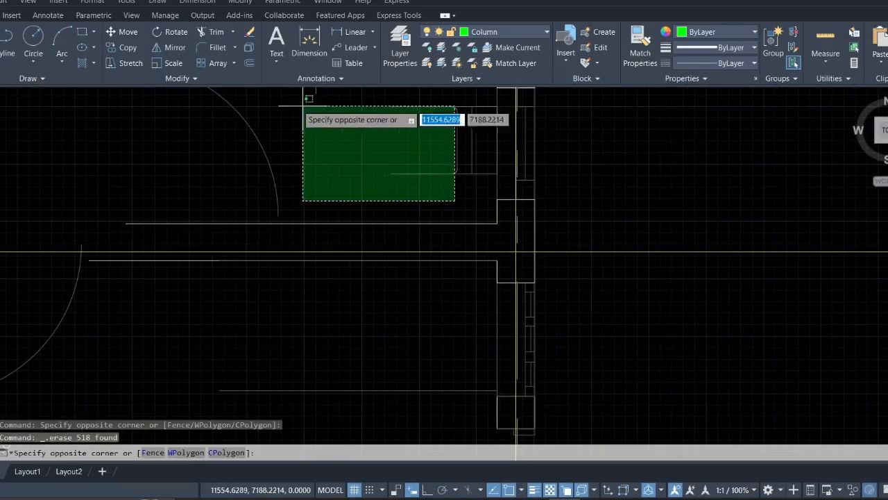
{"action": "left_click", "coordinate": [202, 109]}
{"action": "key", "text": "Delete"}
{"action": "scroll", "coordinate": [212, 148], "scroll_direction": "down", "scroll_amount": 4}
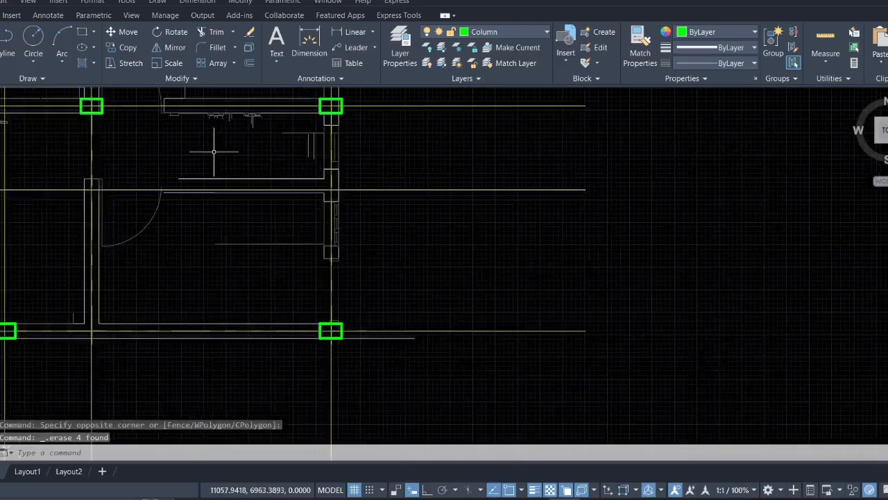
- Delete the bed, bedside tables, wardrobe, door swing and room label in the bedroom directly above the WC
{"action": "mouse_move", "coordinate": [234, 159]}
{"action": "middle_mouse_down"}
{"action": "mouse_move", "coordinate": [280, 198]}
{"action": "mouse_move", "coordinate": [534, 344]}
{"action": "middle_mouse_up"}
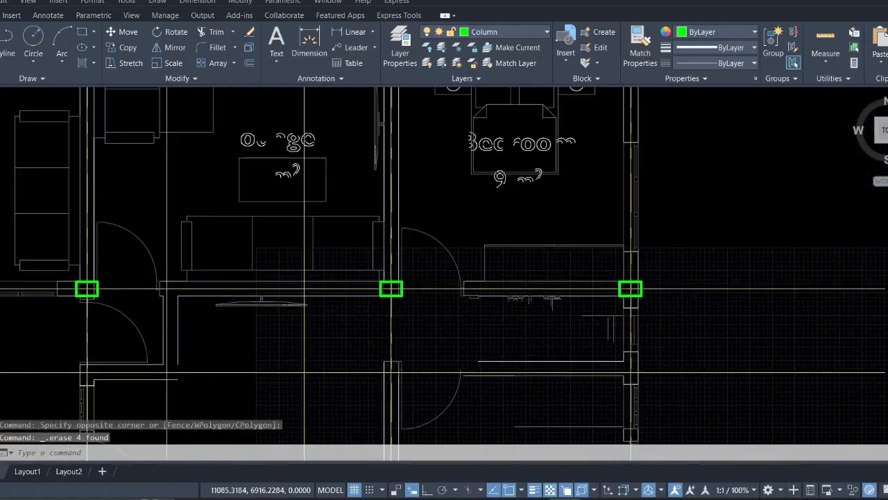
{"action": "left_click", "coordinate": [615, 270]}
{"action": "middle_click_drag", "start_coordinate": [442, 158], "coordinate": [458, 260]}
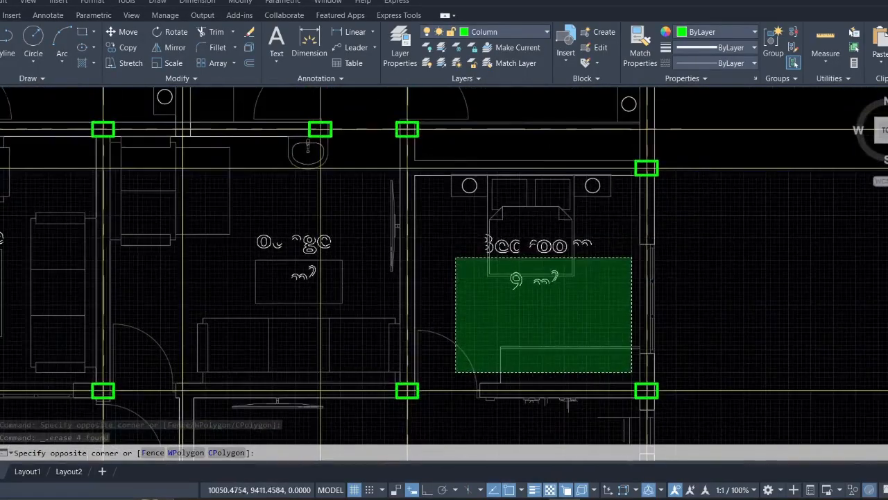
{"action": "left_click", "coordinate": [433, 186]}
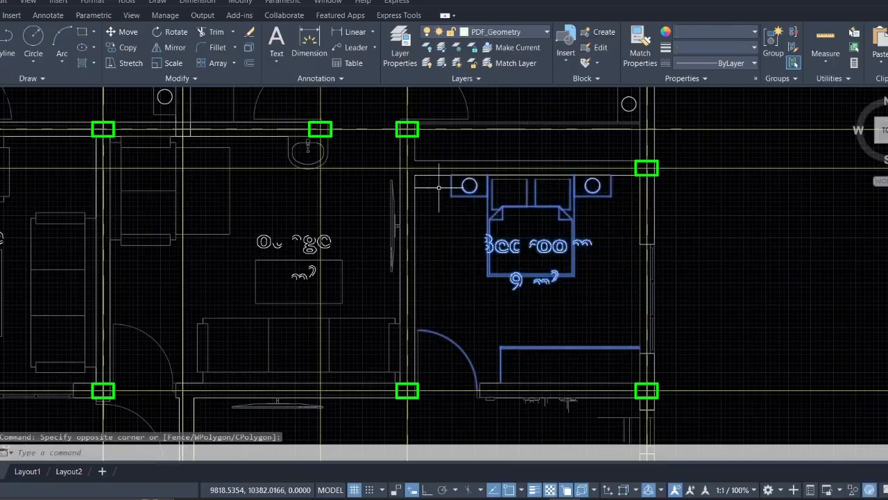
{"action": "key", "text": "Delete"}
{"action": "scroll", "coordinate": [409, 216], "scroll_direction": "down", "scroll_amount": 4}
{"action": "scroll", "coordinate": [357, 248], "scroll_direction": "up", "scroll_amount": 4}
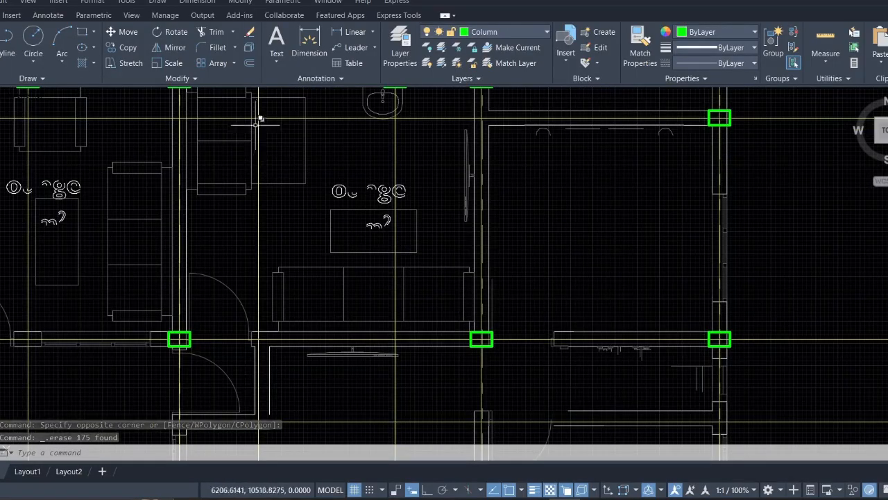
- Delete the armchair, sofa, table, washbasin and room label in the lounge left of the cleared right-hand room
{"action": "scroll", "coordinate": [222, 114], "scroll_direction": "down", "scroll_amount": 5}
{"action": "middle_click_drag", "start_coordinate": [217, 124], "coordinate": [252, 166]}
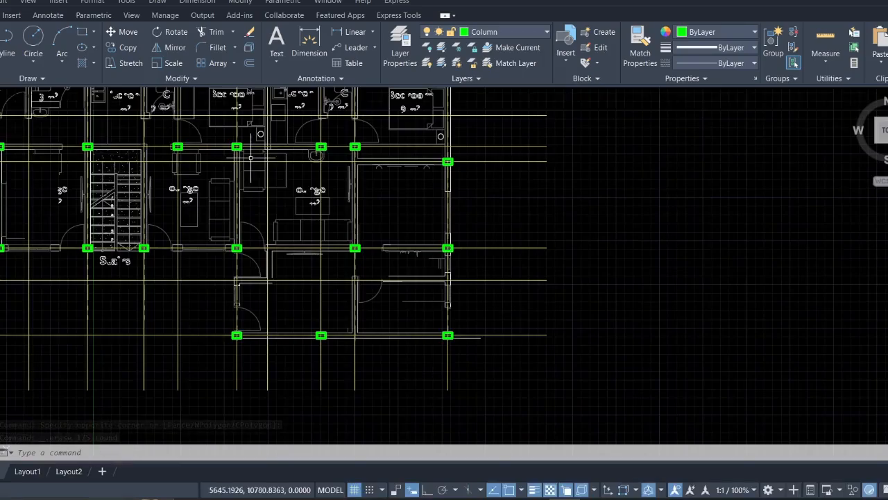
{"action": "scroll", "coordinate": [227, 136], "scroll_direction": "up", "scroll_amount": 8}
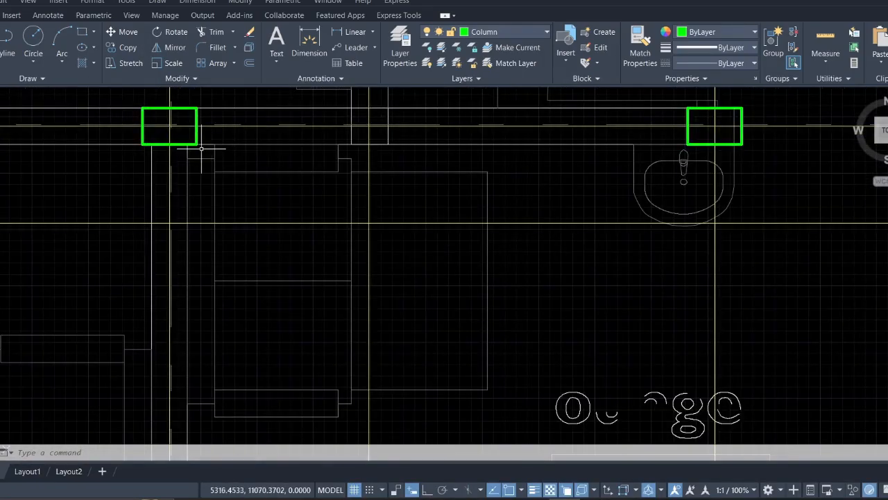
{"action": "left_click", "coordinate": [202, 147]}
{"action": "scroll", "coordinate": [486, 309], "scroll_direction": "down", "scroll_amount": 4}
{"action": "mouse_move", "coordinate": [506, 321]}
{"action": "middle_mouse_down"}
{"action": "mouse_move", "coordinate": [432, 298]}
{"action": "mouse_move", "coordinate": [320, 188]}
{"action": "middle_mouse_up"}
{"action": "scroll", "coordinate": [458, 347], "scroll_direction": "up", "scroll_amount": 5}
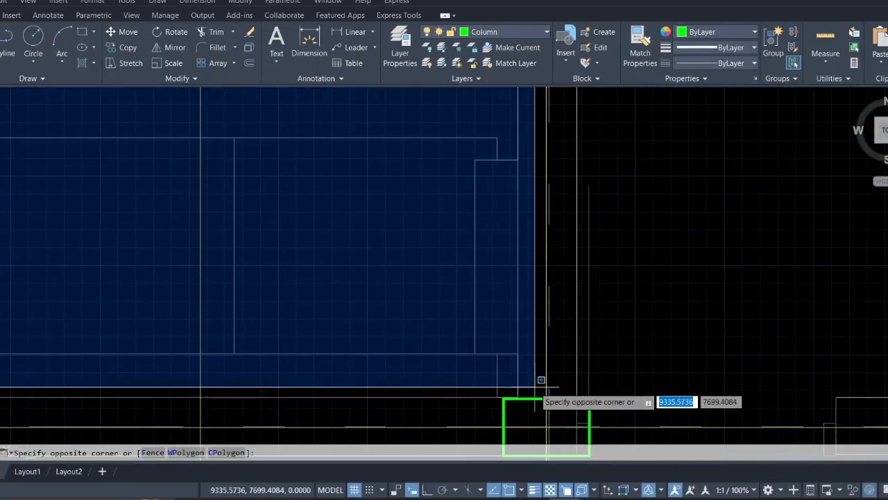
{"action": "left_click", "coordinate": [509, 390]}
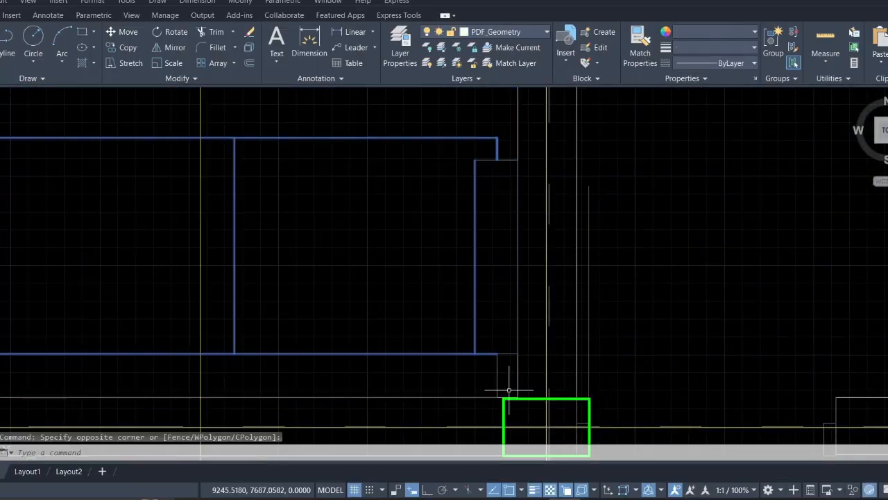
{"action": "key", "text": "Delete"}
- Delete the toilet, shower, washbasin and room label inside the narrow WC at the plan's upper left
{"action": "scroll", "coordinate": [490, 377], "scroll_direction": "down", "scroll_amount": 8}
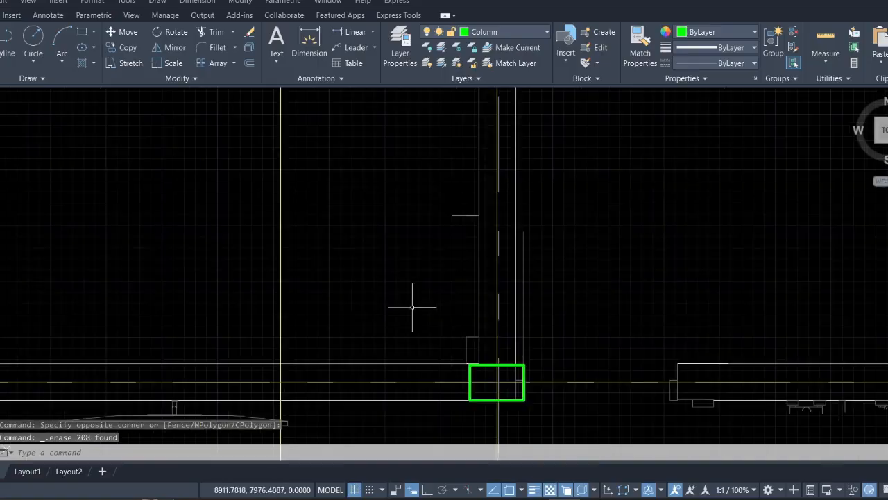
{"action": "scroll", "coordinate": [105, 414], "scroll_direction": "up", "scroll_amount": 2}
{"action": "mouse_move", "coordinate": [449, 258]}
{"action": "middle_mouse_down"}
{"action": "mouse_move", "coordinate": [539, 253]}
{"action": "mouse_move", "coordinate": [631, 340]}
{"action": "middle_mouse_up"}
{"action": "scroll", "coordinate": [317, 229], "scroll_direction": "up", "scroll_amount": 4}
{"action": "scroll", "coordinate": [313, 226], "scroll_direction": "up", "scroll_amount": 2}
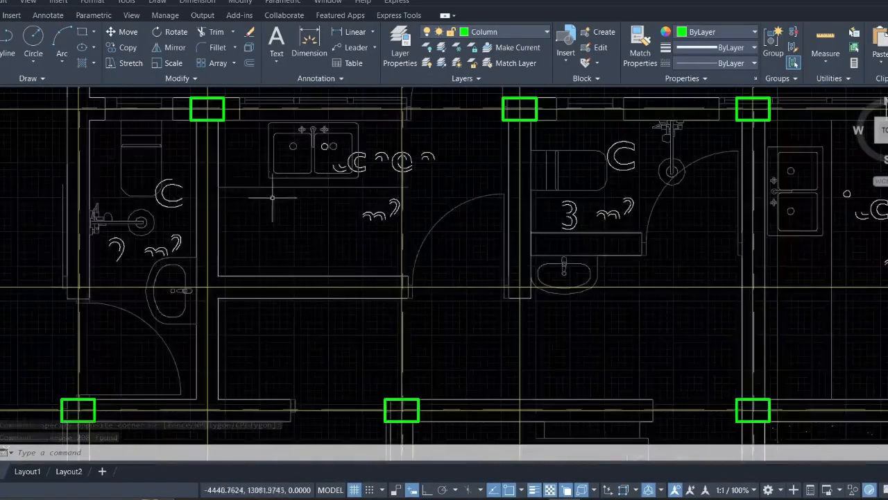
{"action": "scroll", "coordinate": [149, 162], "scroll_direction": "down", "scroll_amount": 2}
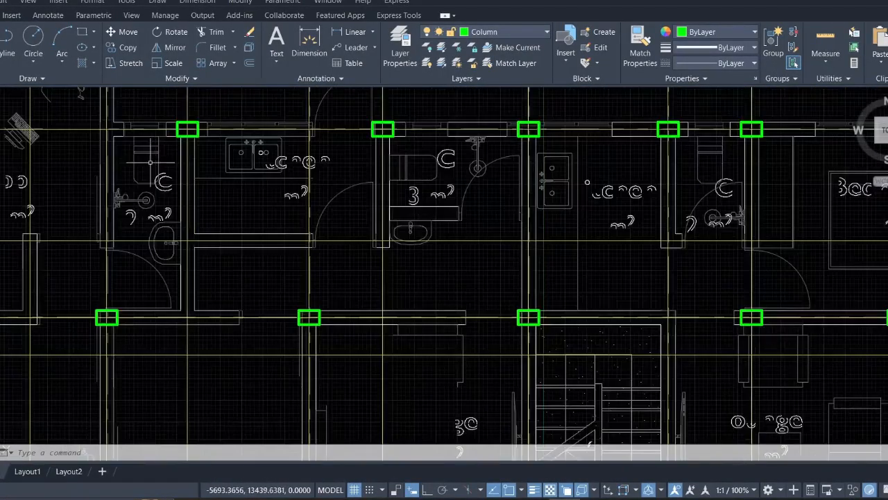
{"action": "left_click", "coordinate": [119, 138]}
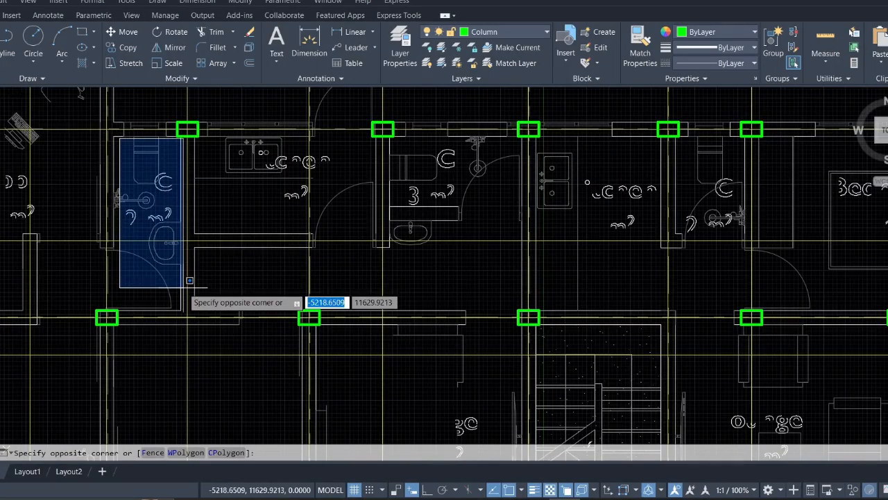
{"action": "scroll", "coordinate": [190, 281], "scroll_direction": "up", "scroll_amount": 5}
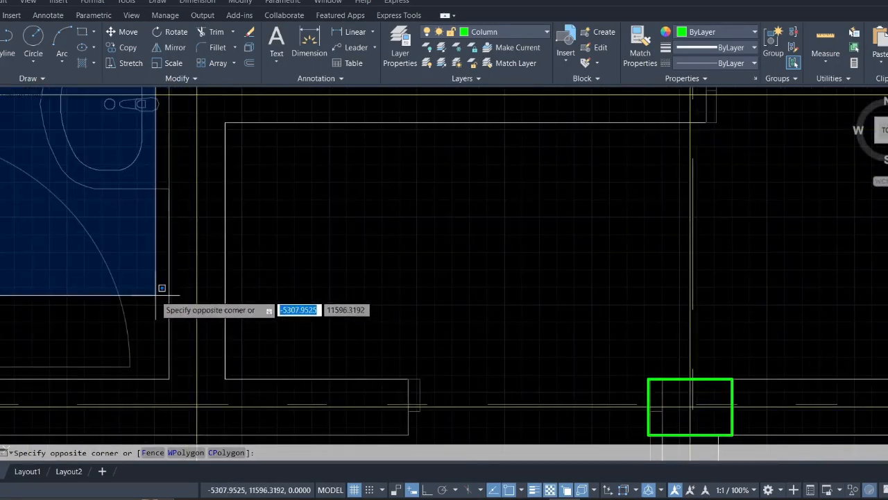
{"action": "left_click", "coordinate": [157, 291]}
{"action": "key", "text": "Delete"}
- Delete the leftover door swing arc and washbasin piece in the upper-left WC
{"action": "scroll", "coordinate": [147, 279], "scroll_direction": "down", "scroll_amount": 4}
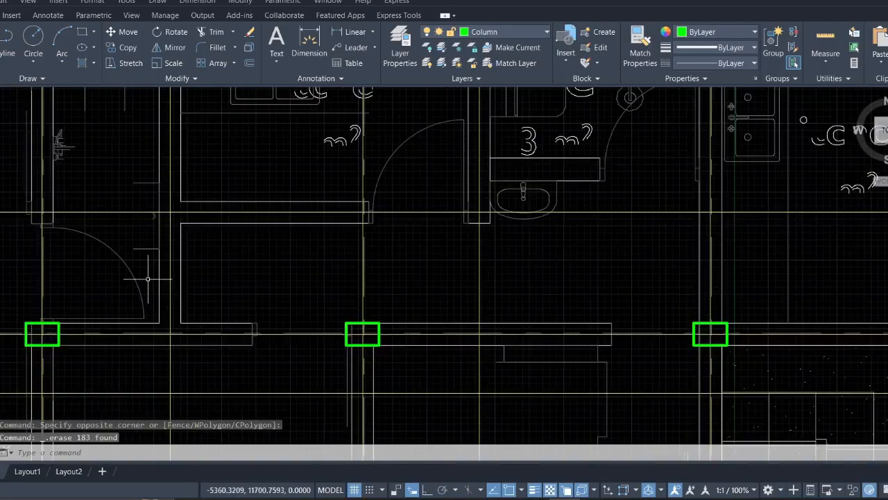
{"action": "scroll", "coordinate": [148, 279], "scroll_direction": "down", "scroll_amount": 3}
{"action": "left_click", "coordinate": [147, 280]}
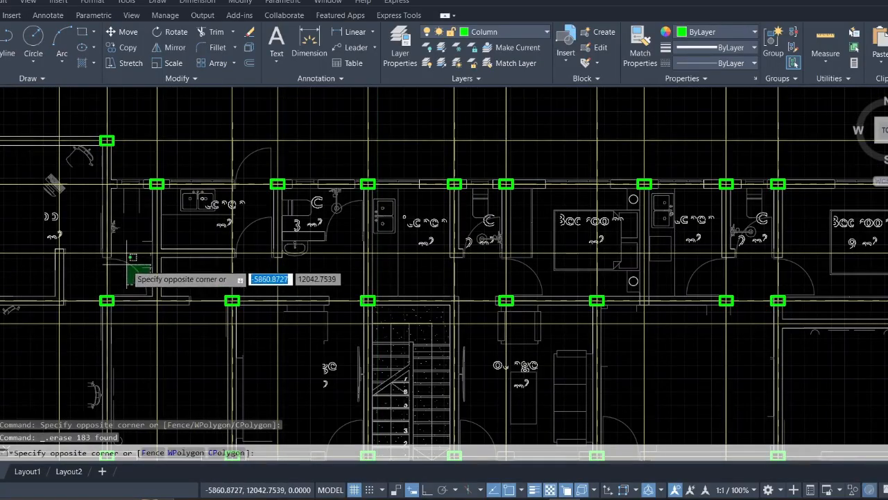
{"action": "left_click", "coordinate": [123, 264]}
{"action": "key", "text": "Delete"}
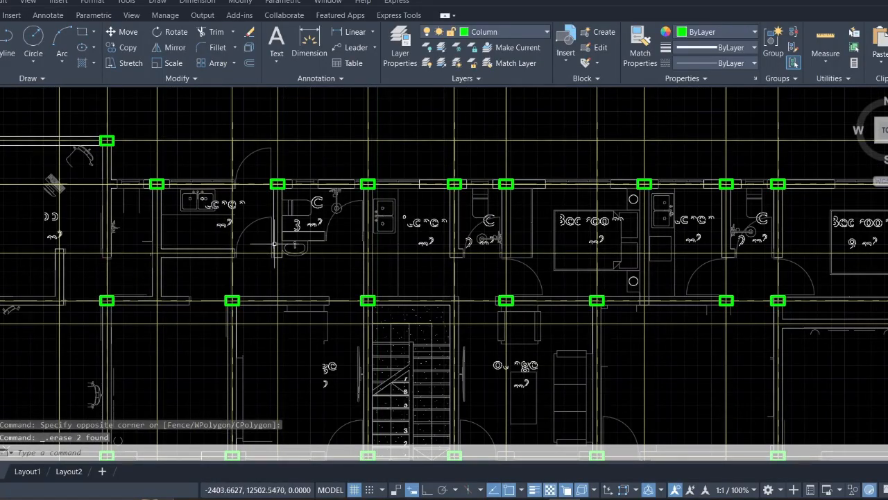
- Delete the sink, counter line and most of the room label in the kitchen beside the upper-left WC
{"action": "scroll", "coordinate": [276, 244], "scroll_direction": "up", "scroll_amount": 2}
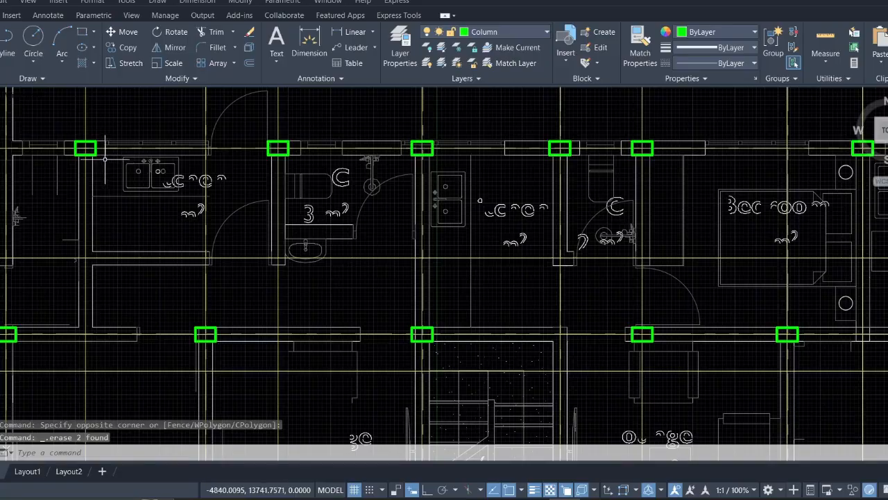
{"action": "left_click", "coordinate": [101, 155]}
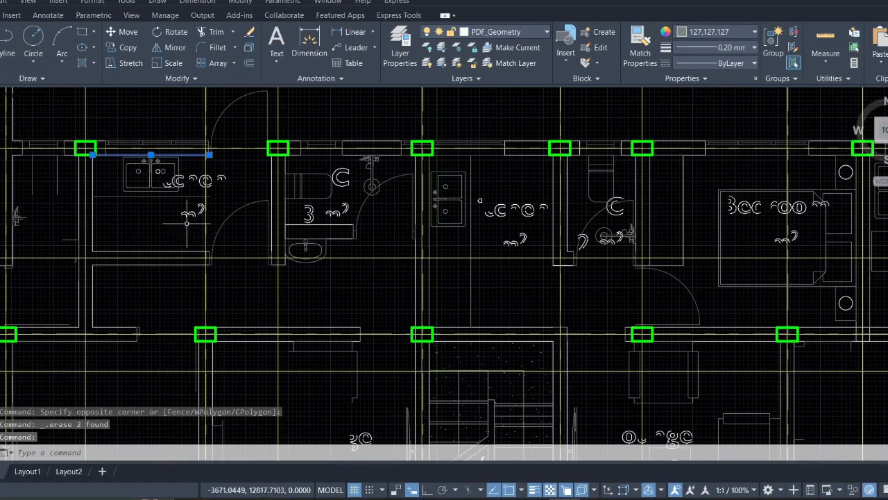
{"action": "key", "text": "Escape"}
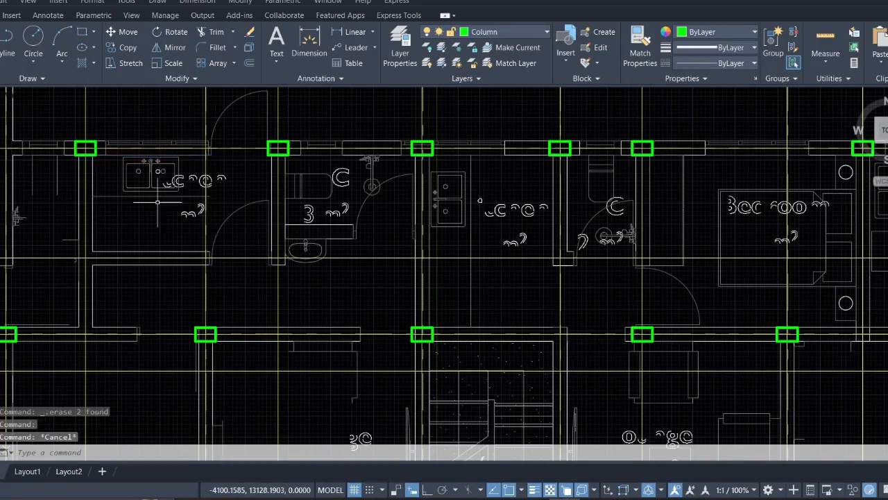
{"action": "left_click", "coordinate": [201, 234]}
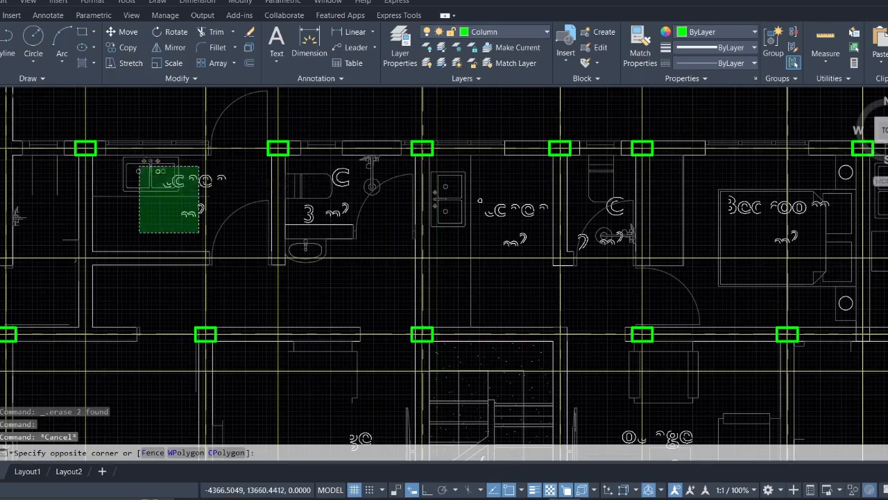
{"action": "left_click", "coordinate": [136, 159]}
{"action": "mouse_move", "coordinate": [139, 170]}
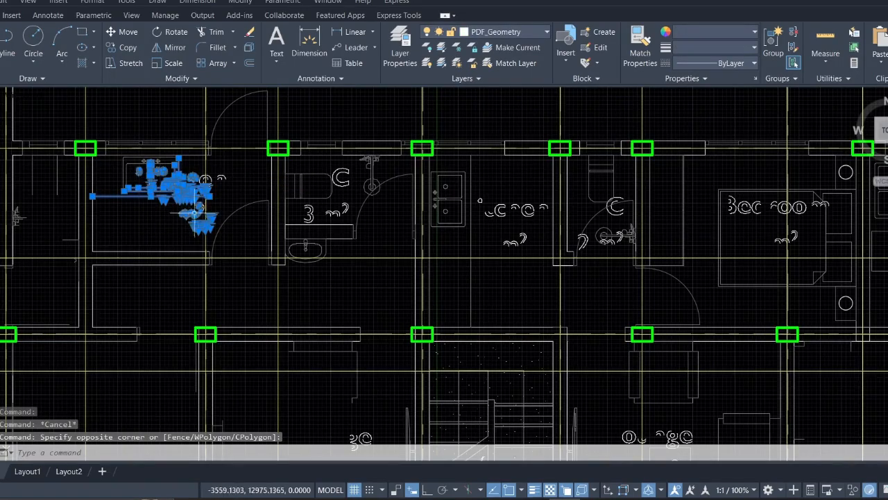
{"action": "key", "text": "Delete"}
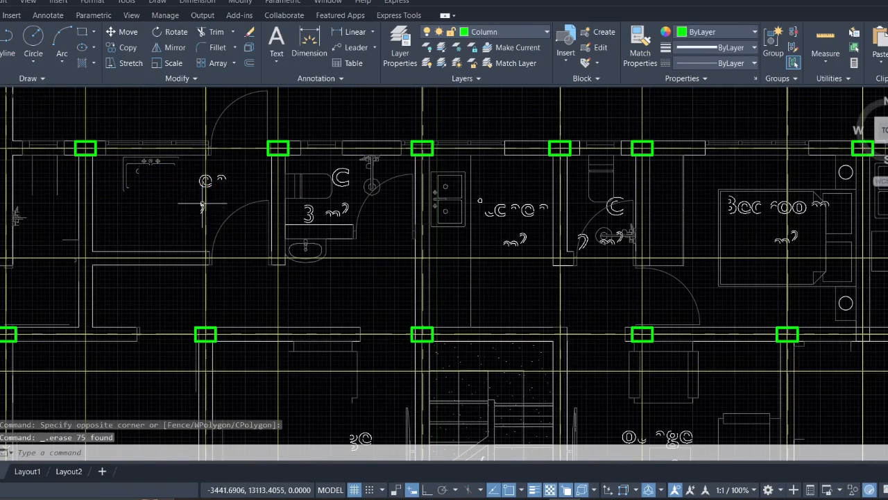
- Delete the fixtures, partition, door swing and room label in the 3 m² WC beside that kitchen
{"action": "scroll", "coordinate": [215, 197], "scroll_direction": "up", "scroll_amount": 2}
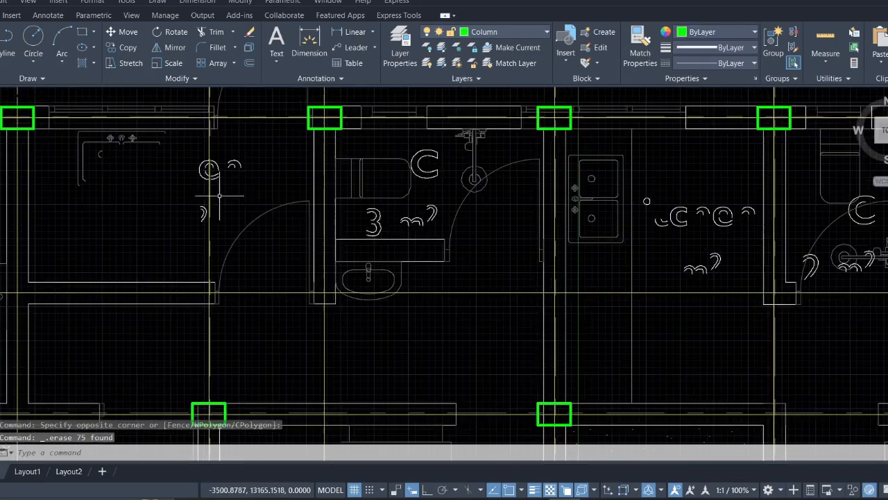
{"action": "left_click", "coordinate": [525, 280]}
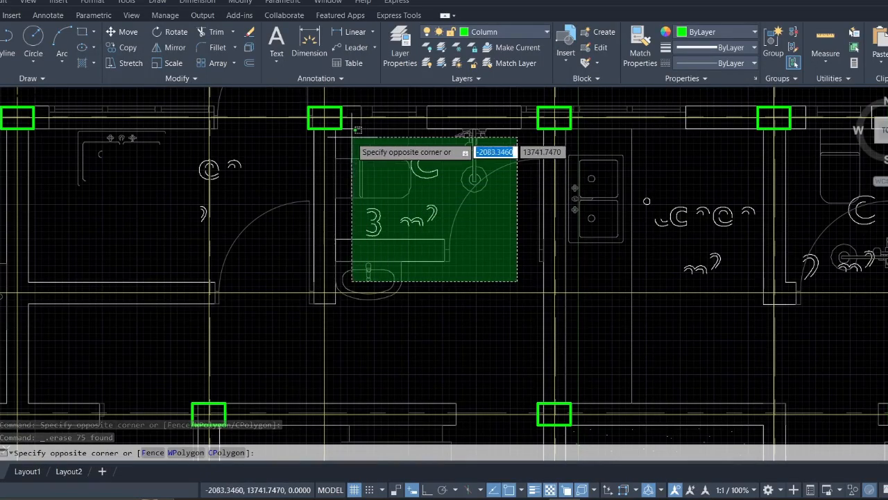
{"action": "left_click", "coordinate": [352, 138]}
{"action": "key", "text": "Delete"}
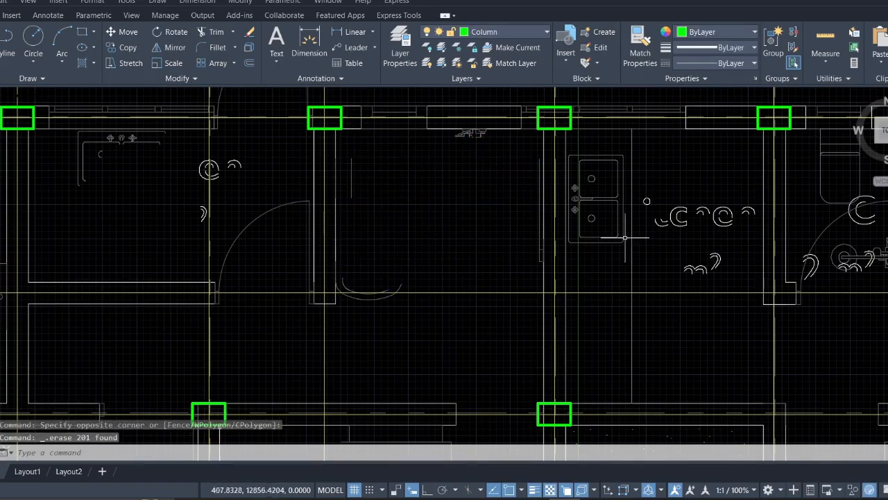
- Delete the room label and the double sink in the kitchen directly above the stairs
{"action": "left_click", "coordinate": [731, 281]}
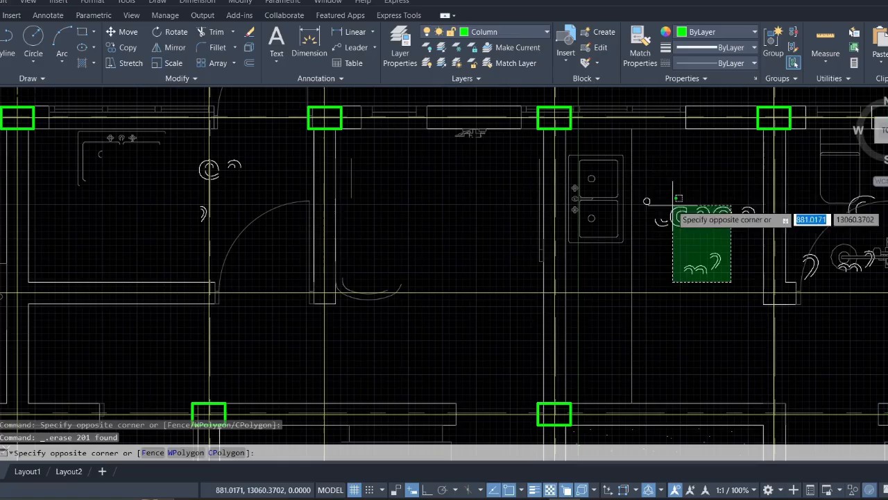
{"action": "left_click", "coordinate": [646, 172]}
{"action": "key", "text": "Delete"}
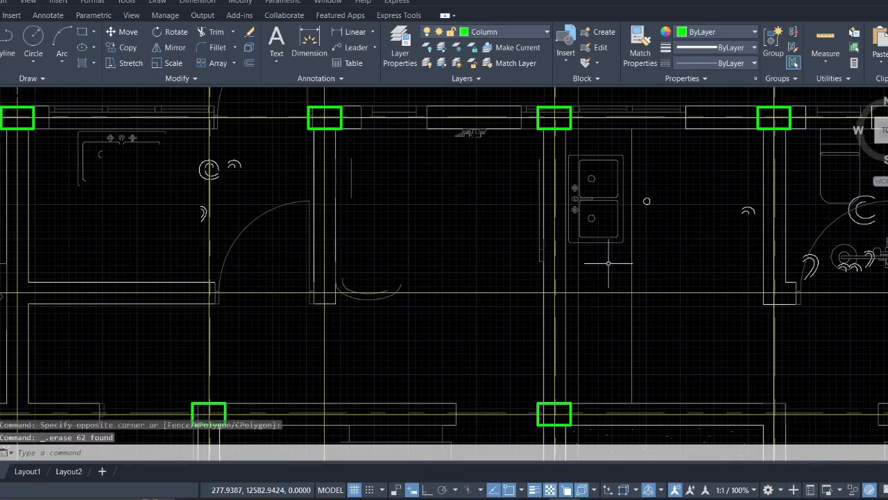
{"action": "left_click", "coordinate": [605, 259]}
{"action": "left_click", "coordinate": [584, 150]}
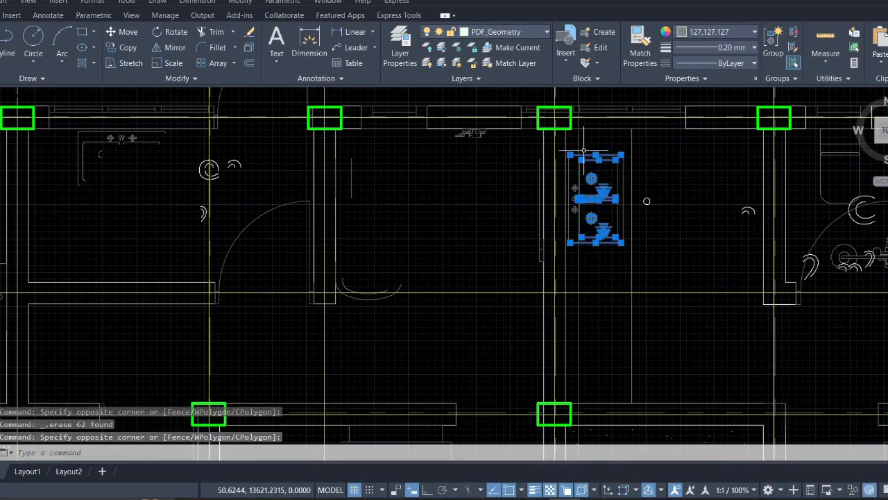
{"action": "key", "text": "Delete"}
- Delete the sink, counter lines and room label in the kitchen between the two right-hand bedrooms
{"action": "scroll", "coordinate": [584, 150], "scroll_direction": "down", "scroll_amount": 8}
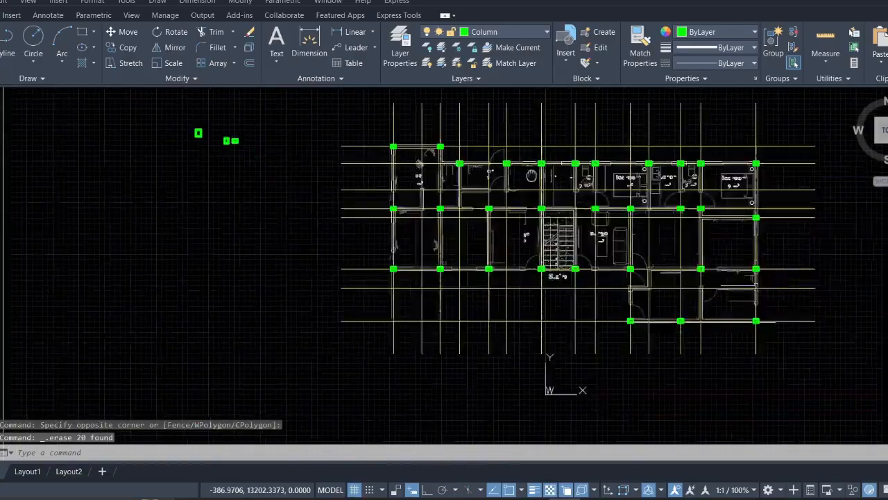
{"action": "middle_click_drag", "start_coordinate": [540, 176], "coordinate": [316, 136]}
{"action": "scroll", "coordinate": [469, 140], "scroll_direction": "up", "scroll_amount": 6}
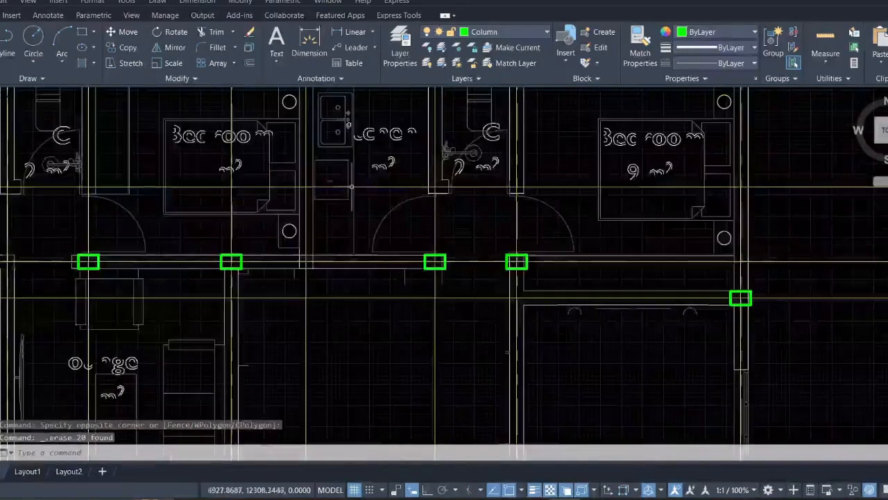
{"action": "left_click", "coordinate": [380, 174]}
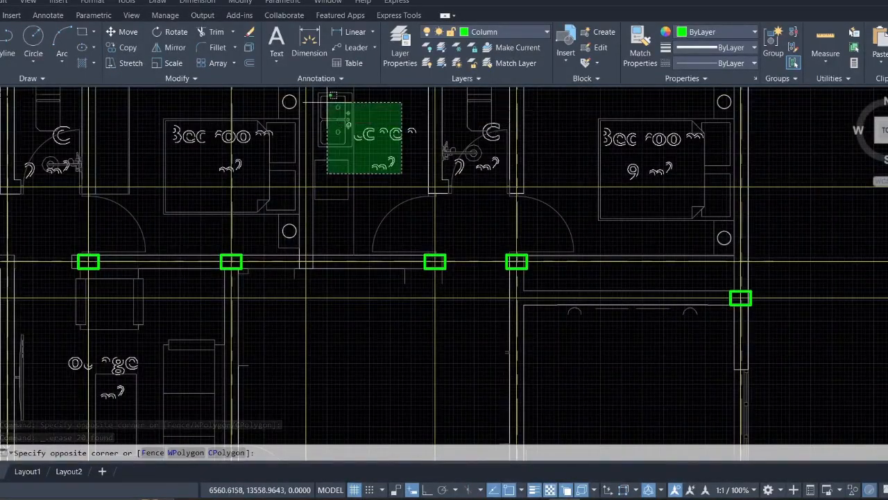
{"action": "left_click", "coordinate": [326, 102]}
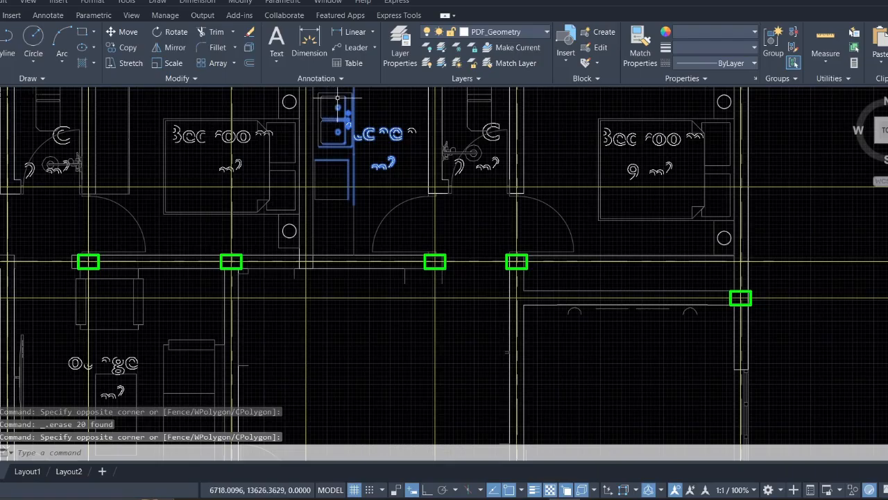
{"action": "key", "text": "Delete"}
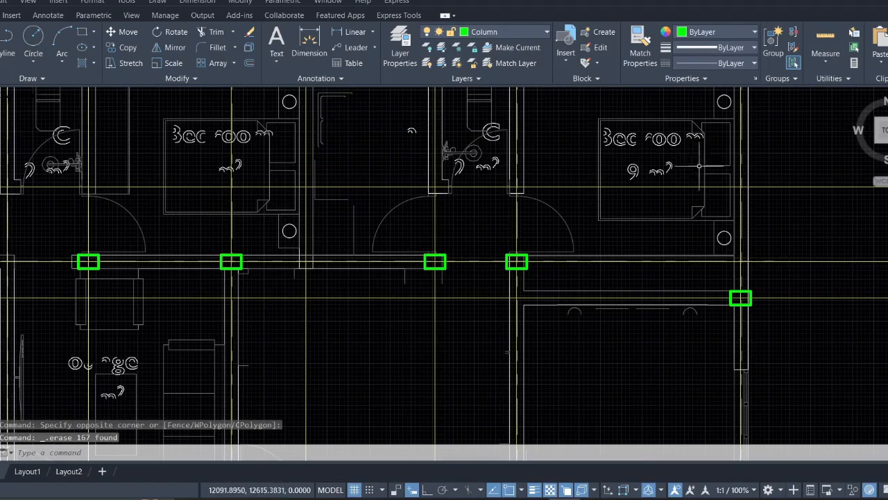
- Delete the bed and room label in the 9 m² bedroom at the plan's upper-right corner
{"action": "left_click", "coordinate": [712, 186]}
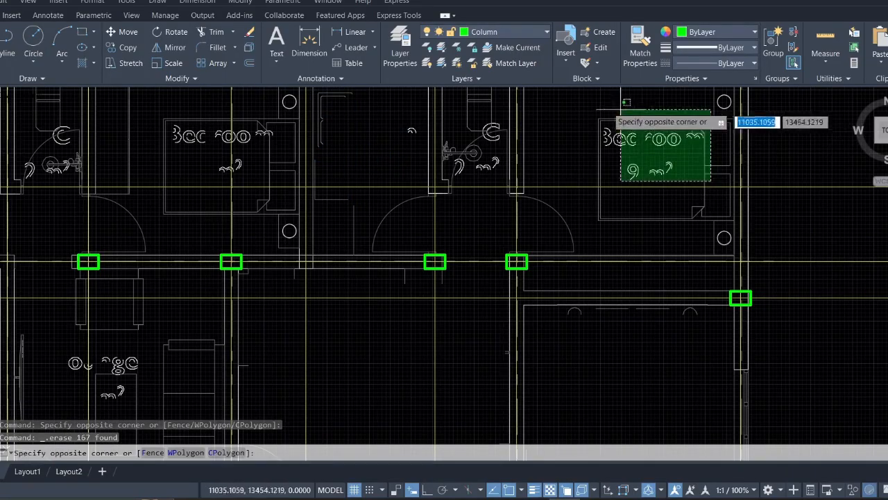
{"action": "left_click", "coordinate": [590, 108]}
{"action": "key", "text": "Delete"}
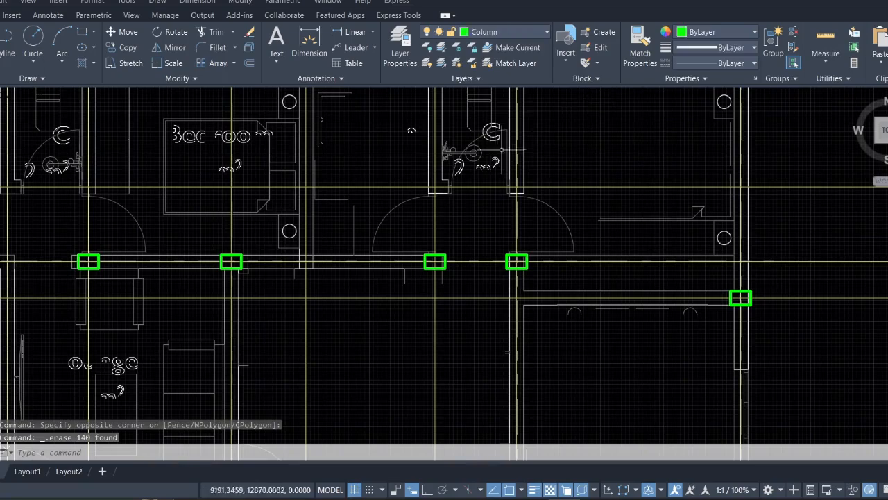
- Delete the toilet, shower, door swing and room label in the WC beside the upper-right bedroom
{"action": "left_click", "coordinate": [494, 194]}
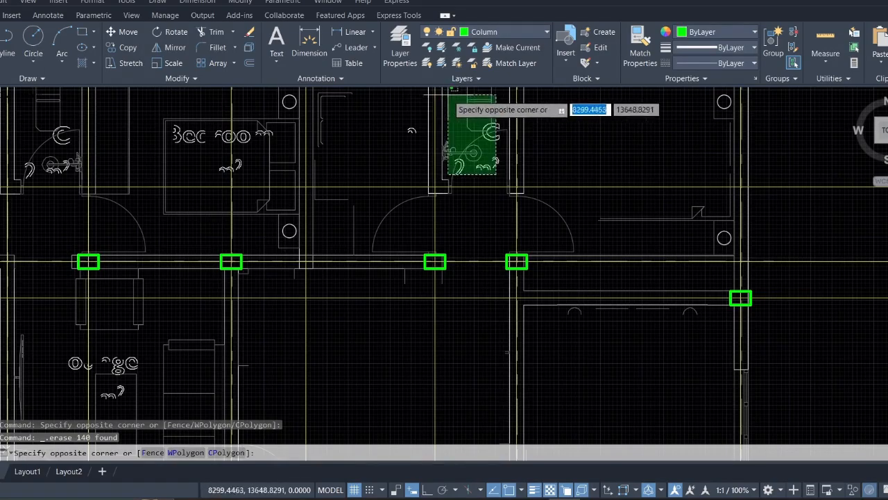
{"action": "left_click", "coordinate": [448, 97]}
{"action": "key", "text": "Delete"}
{"action": "scroll", "coordinate": [447, 95], "scroll_direction": "down", "scroll_amount": 5}
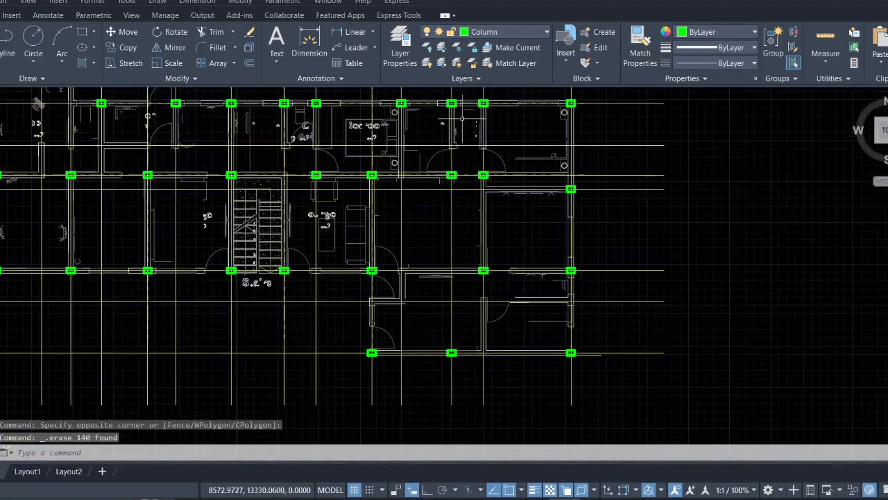
{"action": "middle_click_drag", "start_coordinate": [379, 180], "coordinate": [562, 173]}
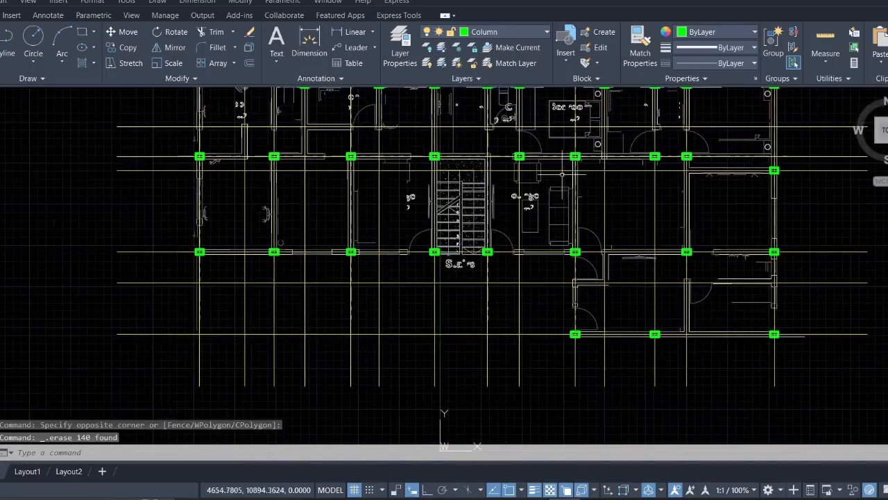
{"action": "scroll", "coordinate": [542, 214], "scroll_direction": "up", "scroll_amount": 5}
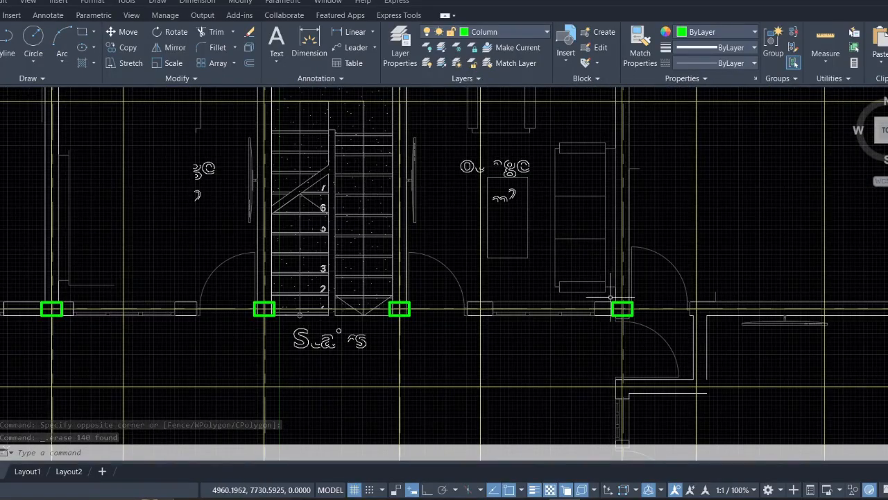
- Delete the sofa, coffee table and part of the room label in the lounge immediately right of the stairs
{"action": "left_click", "coordinate": [610, 297]}
{"action": "left_click", "coordinate": [486, 121]}
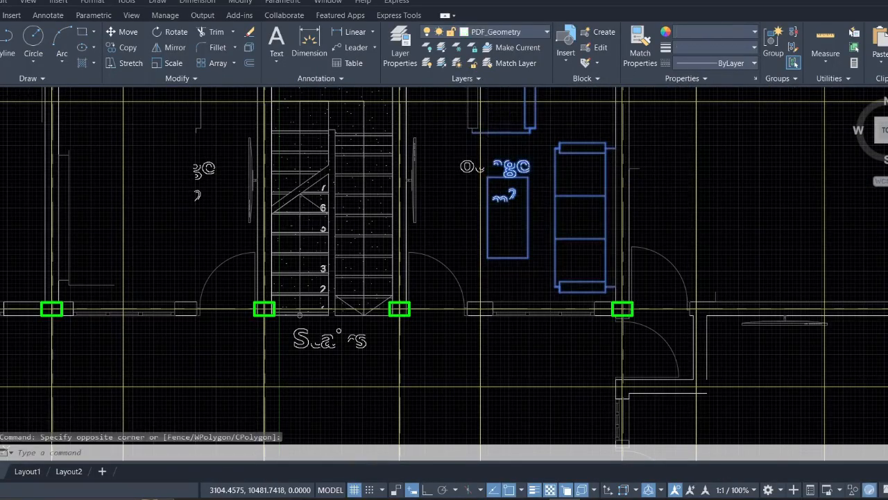
{"action": "key", "text": "Delete"}
{"action": "scroll", "coordinate": [486, 146], "scroll_direction": "down", "scroll_amount": 4}
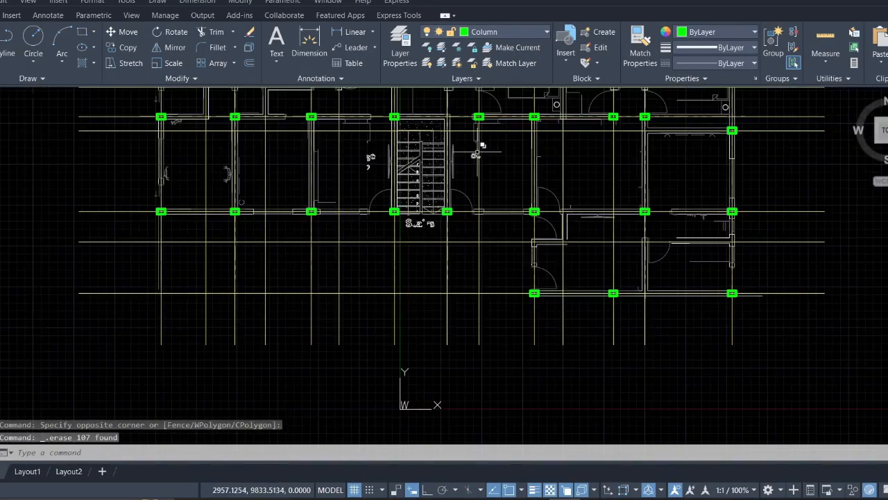
- Delete the room label, door swing and leftover sofa lines in the lounge immediately left of the stairs
{"action": "left_click", "coordinate": [381, 206]}
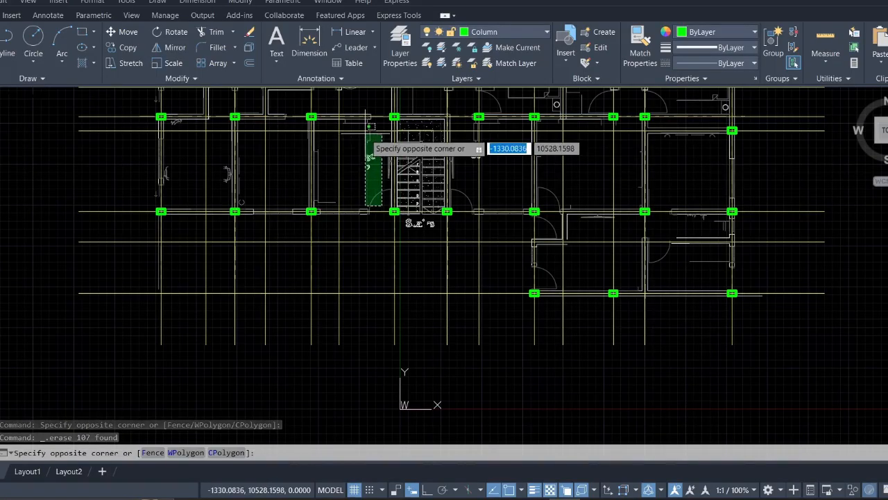
{"action": "left_click", "coordinate": [366, 133]}
{"action": "key", "text": "Delete"}
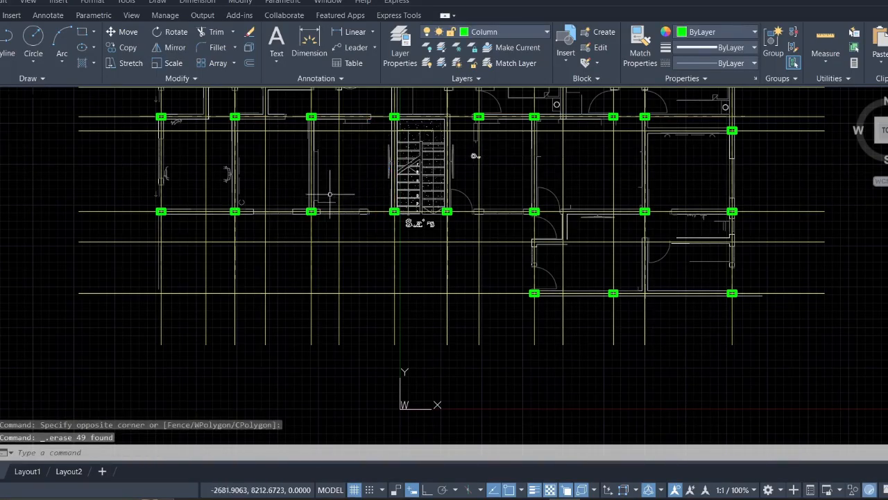
{"action": "scroll", "coordinate": [329, 194], "scroll_direction": "up", "scroll_amount": 5}
{"action": "left_click", "coordinate": [336, 262]}
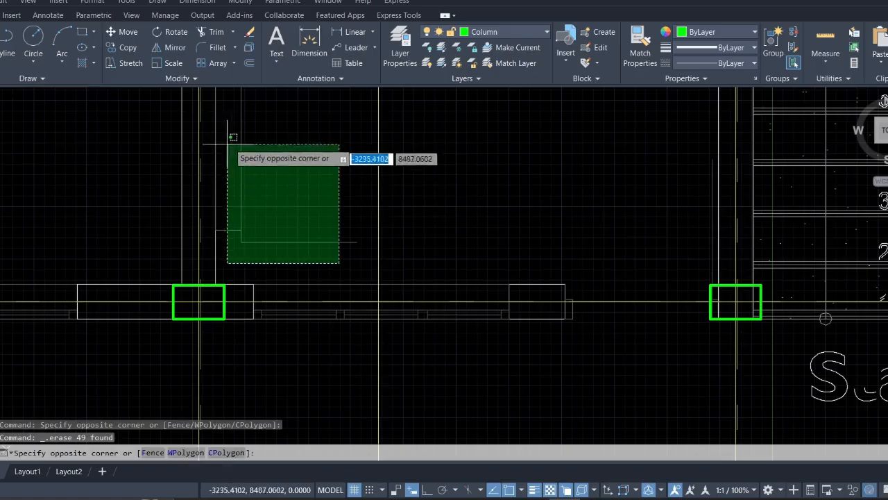
{"action": "left_click", "coordinate": [234, 139]}
{"action": "key", "text": "Delete"}
{"action": "scroll", "coordinate": [314, 167], "scroll_direction": "down", "scroll_amount": 6}
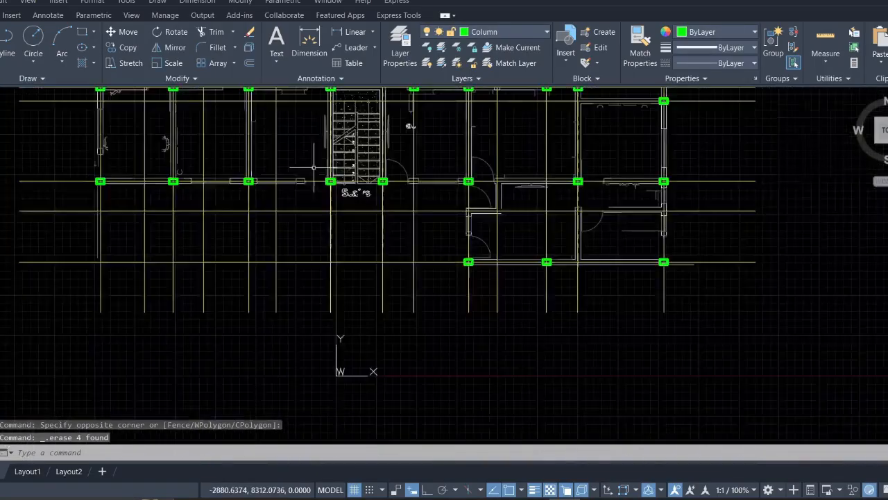
- Delete the lower bedside table, the pillows and most of the bed outline in the bedroom right of the central WC
{"action": "middle_click_drag", "start_coordinate": [342, 197], "coordinate": [382, 366]}
{"action": "scroll", "coordinate": [511, 225], "scroll_direction": "up", "scroll_amount": 7}
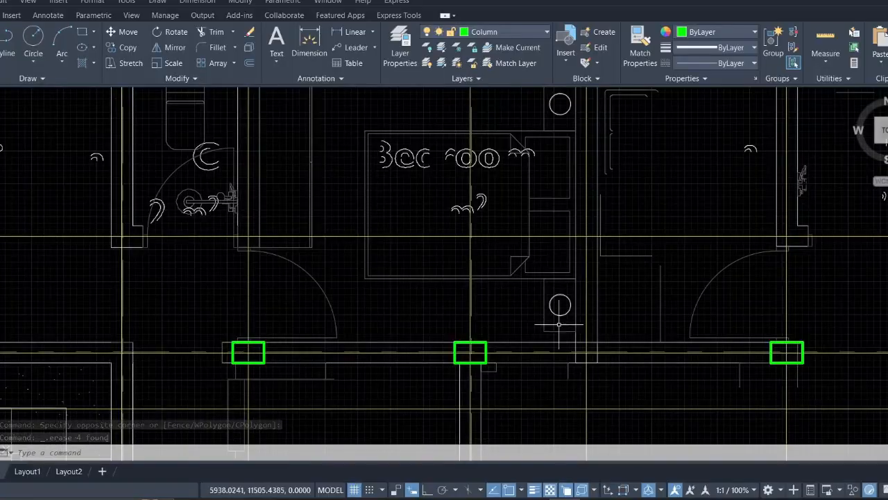
{"action": "mouse_move", "coordinate": [569, 335]}
{"action": "left_mouse_down"}
{"action": "mouse_move", "coordinate": [532, 268]}
{"action": "mouse_move", "coordinate": [496, 246]}
{"action": "left_mouse_up"}
{"action": "key", "text": "Delete"}
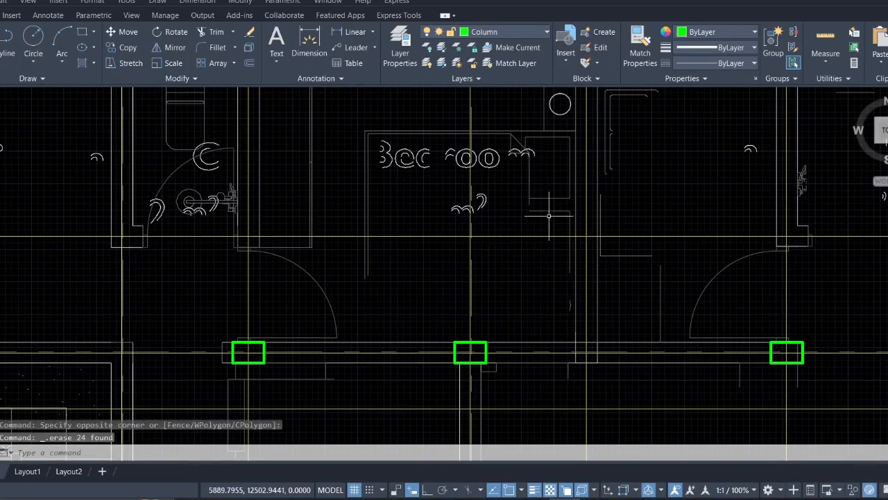
{"action": "left_click_drag", "start_coordinate": [548, 216], "coordinate": [492, 124]}
{"action": "key", "text": "Delete"}
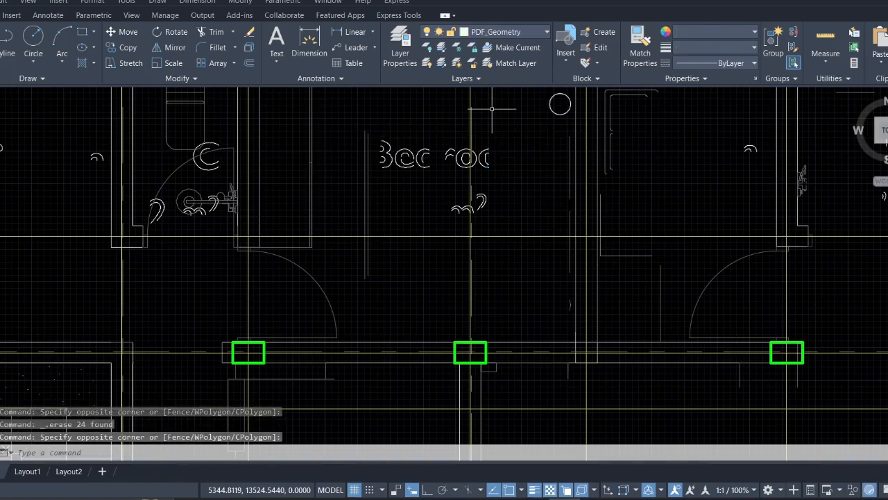
- Delete the bed's remaining edge lines and most of the room label in the bedroom right of the central WC
{"action": "scroll", "coordinate": [320, 98], "scroll_direction": "down", "scroll_amount": 5}
{"action": "scroll", "coordinate": [320, 111], "scroll_direction": "up", "scroll_amount": 2}
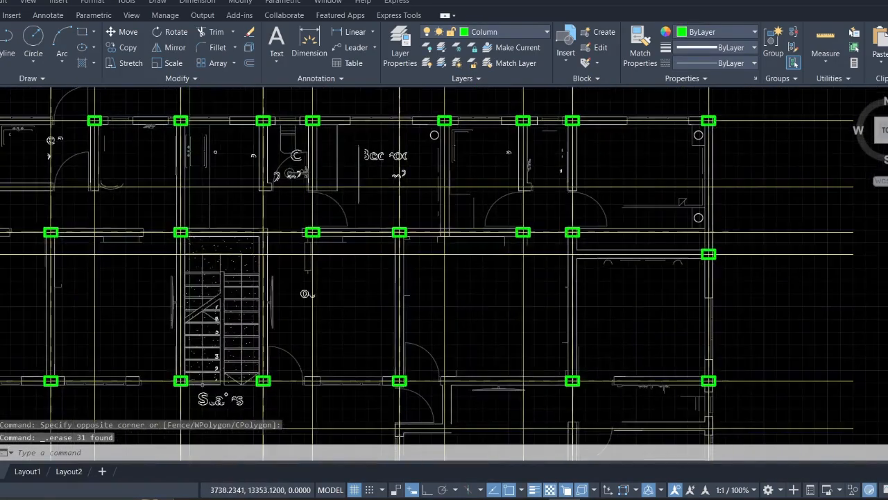
{"action": "left_click", "coordinate": [397, 180]}
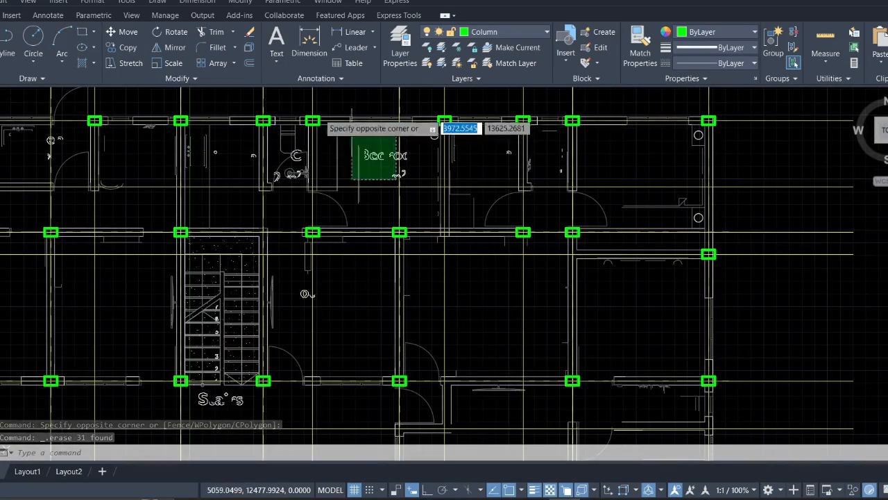
{"action": "left_click", "coordinate": [320, 134]}
{"action": "key", "text": "Delete"}
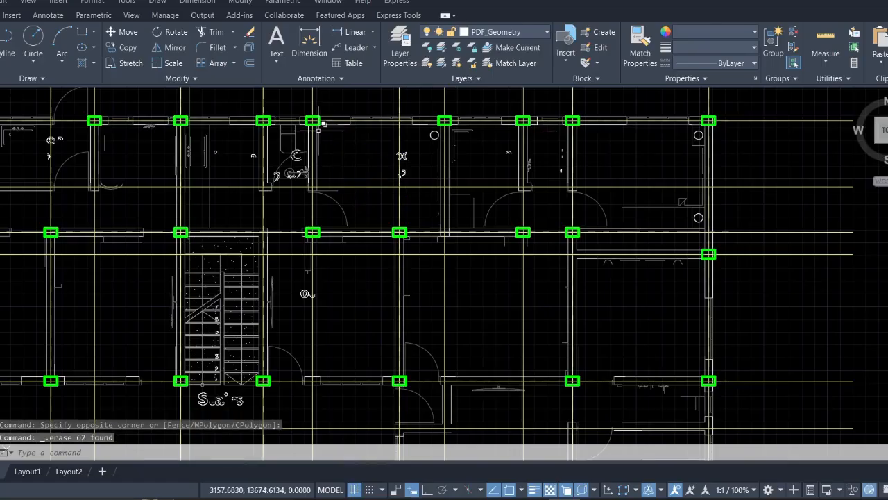
- Delete the toilet, basin, door swing and room label in the central WC above the stairs
{"action": "scroll", "coordinate": [270, 161], "scroll_direction": "up", "scroll_amount": 4}
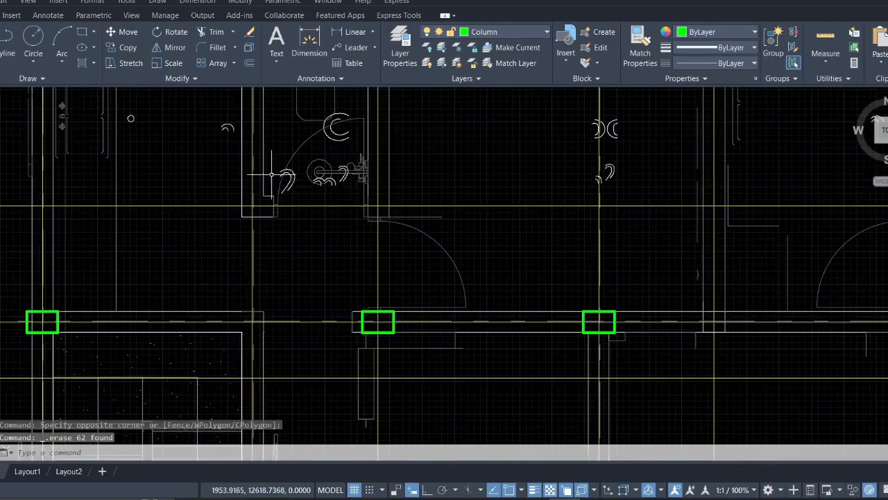
{"action": "left_click", "coordinate": [361, 196]}
{"action": "left_click", "coordinate": [286, 100]}
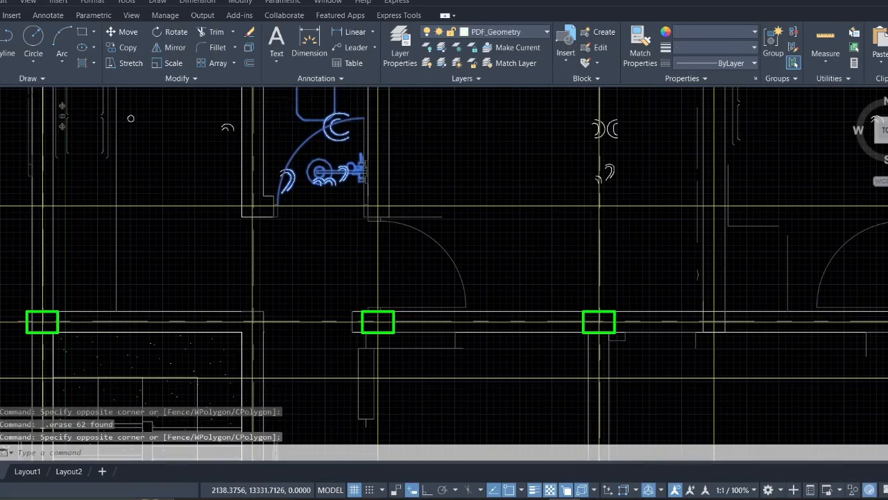
{"action": "key", "text": "Delete"}
{"action": "scroll", "coordinate": [297, 132], "scroll_direction": "down", "scroll_amount": 4}
- Delete the lower bedside table and the remaining bed lines in the plan's upper-right bedroom
{"action": "mouse_move", "coordinate": [302, 138]}
{"action": "middle_mouse_down"}
{"action": "mouse_move", "coordinate": [309, 145]}
{"action": "mouse_move", "coordinate": [140, 231]}
{"action": "mouse_move", "coordinate": [321, 170]}
{"action": "middle_mouse_up"}
{"action": "scroll", "coordinate": [634, 229], "scroll_direction": "up", "scroll_amount": 5}
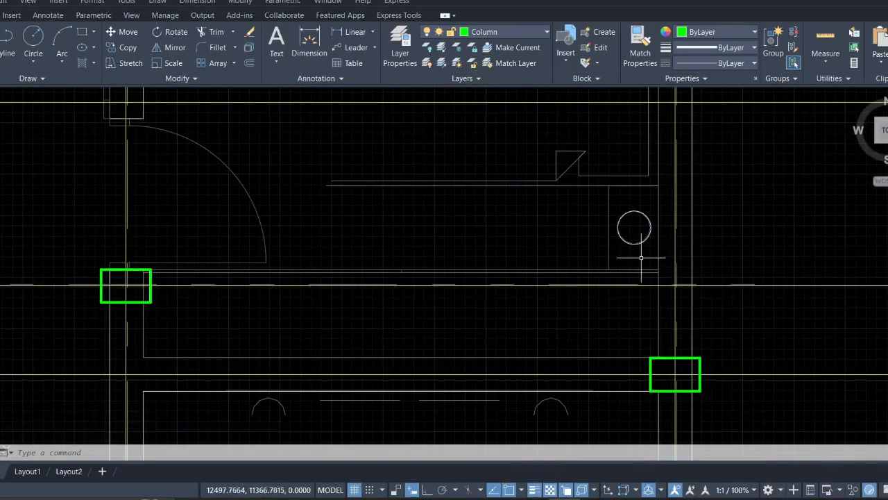
{"action": "left_click", "coordinate": [664, 254]}
{"action": "left_click", "coordinate": [527, 128]}
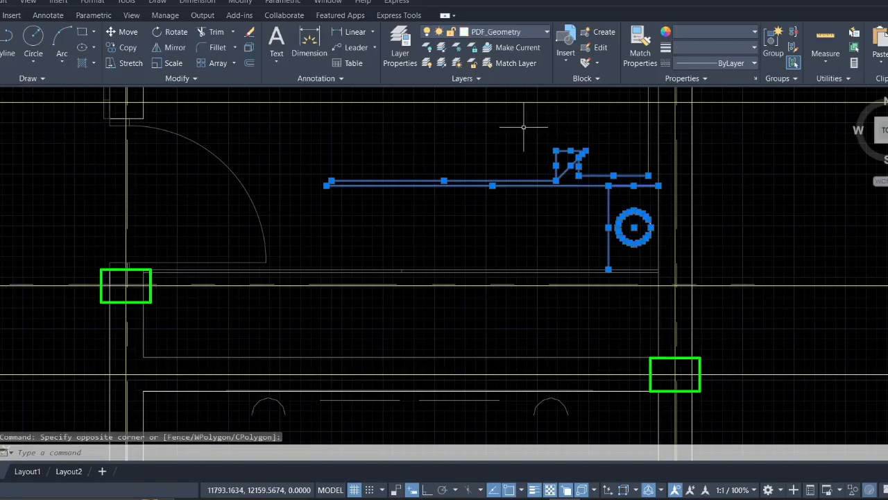
{"action": "key", "text": "Delete"}
- Try to extend the upper line of the wall between the two leftmost columns on the lounges' lower wall
{"action": "scroll", "coordinate": [497, 160], "scroll_direction": "down", "scroll_amount": 8}
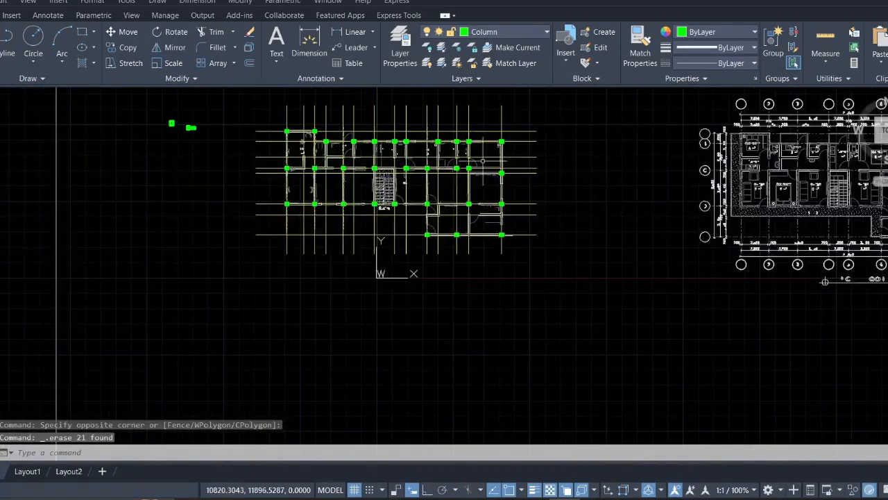
{"action": "scroll", "coordinate": [380, 188], "scroll_direction": "up", "scroll_amount": 4}
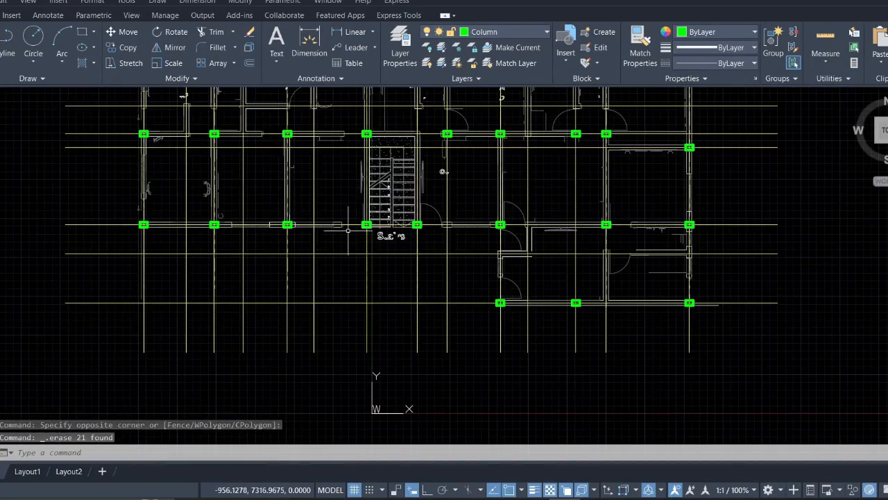
{"action": "scroll", "coordinate": [347, 230], "scroll_direction": "up", "scroll_amount": 5}
{"action": "mouse_move", "coordinate": [264, 188]}
{"action": "middle_mouse_down"}
{"action": "mouse_move", "coordinate": [690, 216]}
{"action": "mouse_move", "coordinate": [807, 198]}
{"action": "middle_mouse_up"}
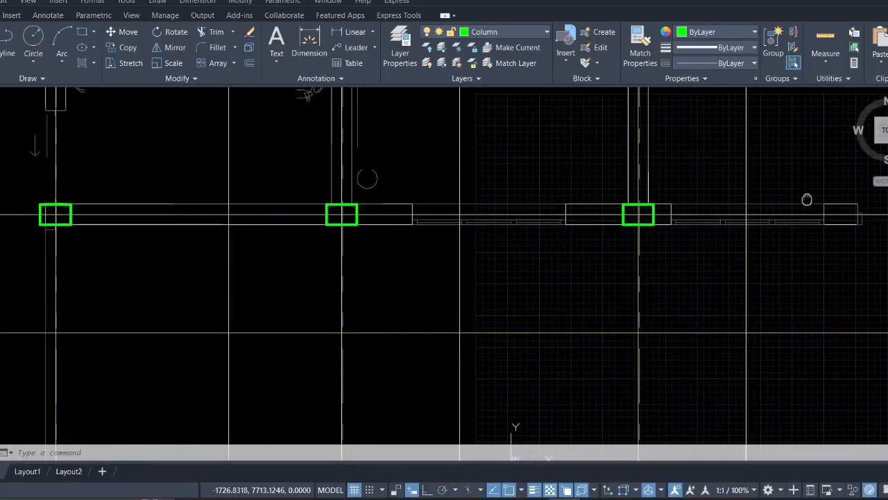
{"action": "left_click", "coordinate": [234, 33]}
{"action": "left_click", "coordinate": [231, 78]}
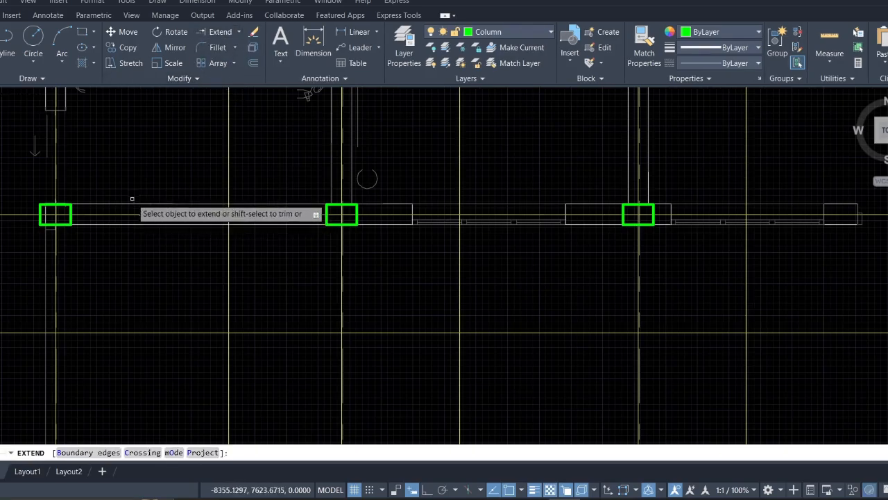
{"action": "scroll", "coordinate": [132, 201], "scroll_direction": "up", "scroll_amount": 4}
{"action": "scroll", "coordinate": [139, 205], "scroll_direction": "up", "scroll_amount": 2}
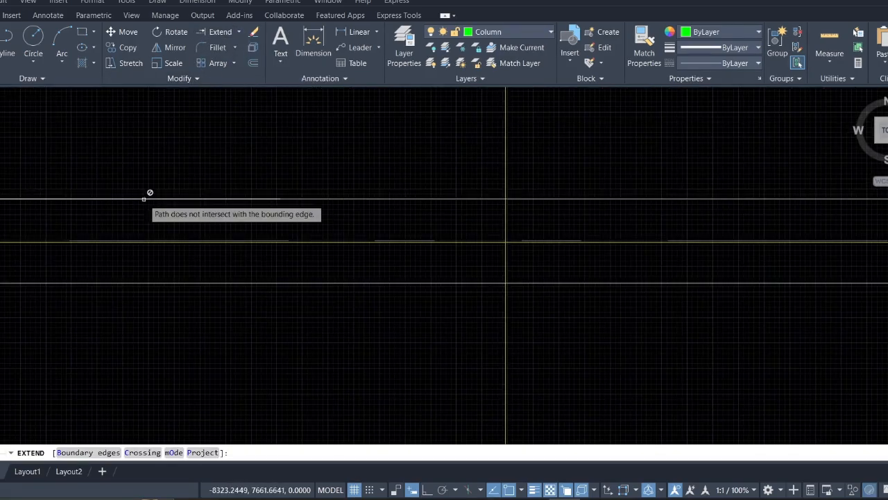
{"action": "left_click", "coordinate": [160, 211]}
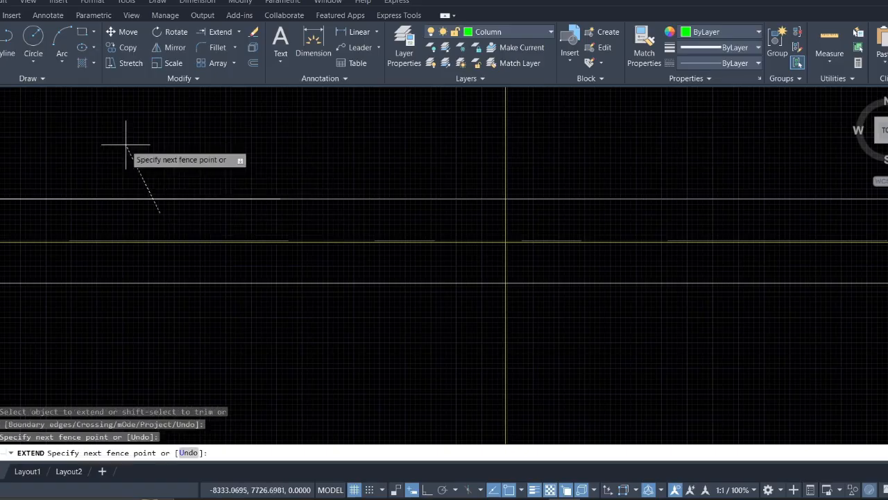
{"action": "left_click", "coordinate": [129, 152]}
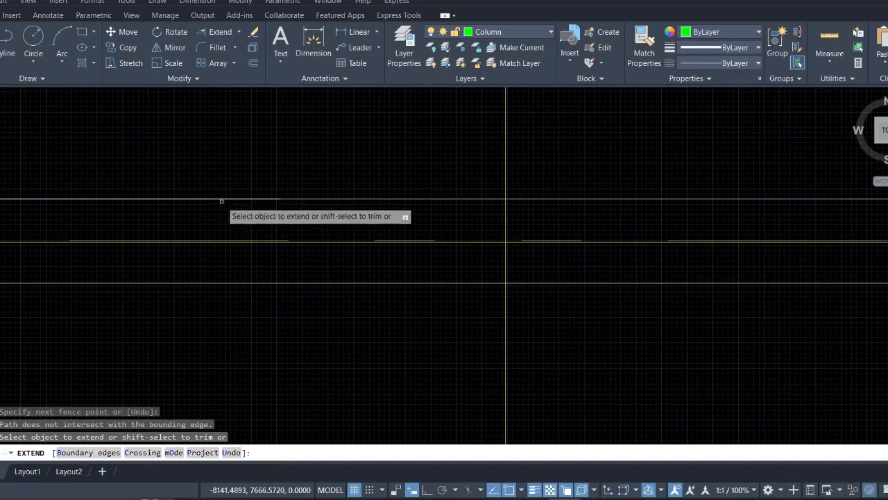
- Try to extend the inner face line of the left exterior wall downward from the wall end above the window opening
{"action": "scroll", "coordinate": [222, 211], "scroll_direction": "down", "scroll_amount": 5}
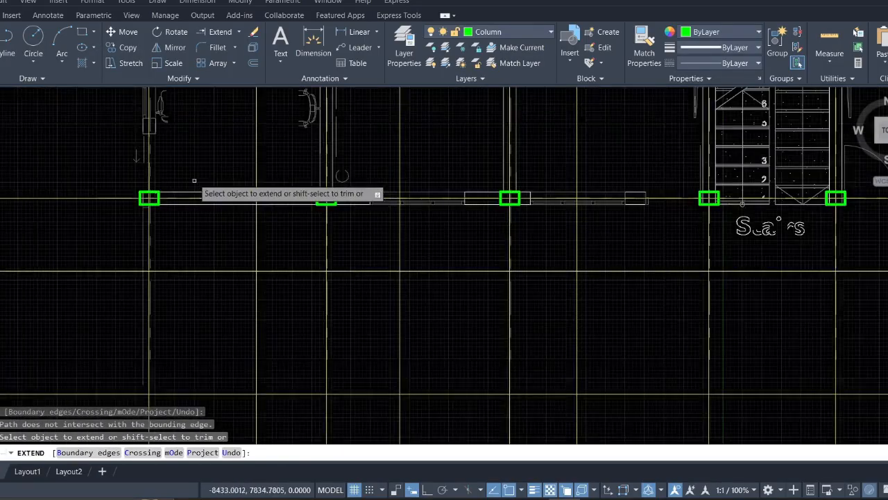
{"action": "middle_click_drag", "start_coordinate": [269, 208], "coordinate": [301, 369]}
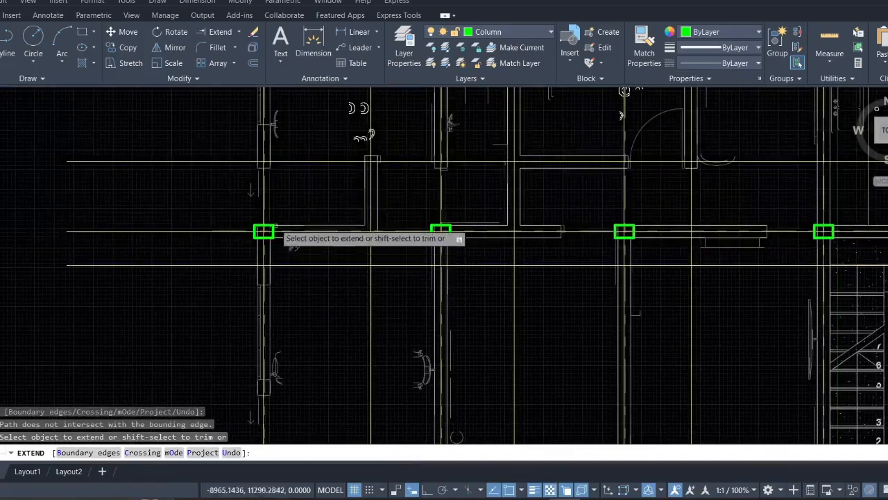
{"action": "scroll", "coordinate": [283, 171], "scroll_direction": "up", "scroll_amount": 4}
{"action": "scroll", "coordinate": [231, 136], "scroll_direction": "up", "scroll_amount": 4}
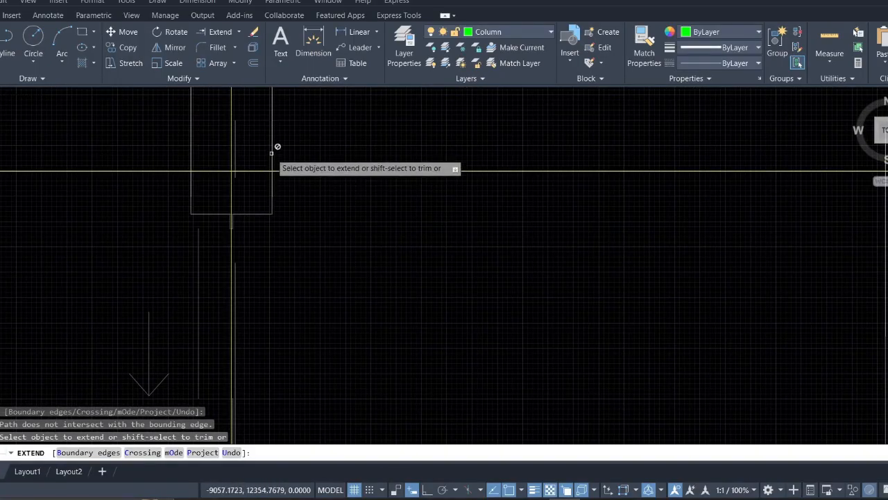
{"action": "scroll", "coordinate": [270, 151], "scroll_direction": "up", "scroll_amount": 2}
{"action": "left_click", "coordinate": [267, 154]}
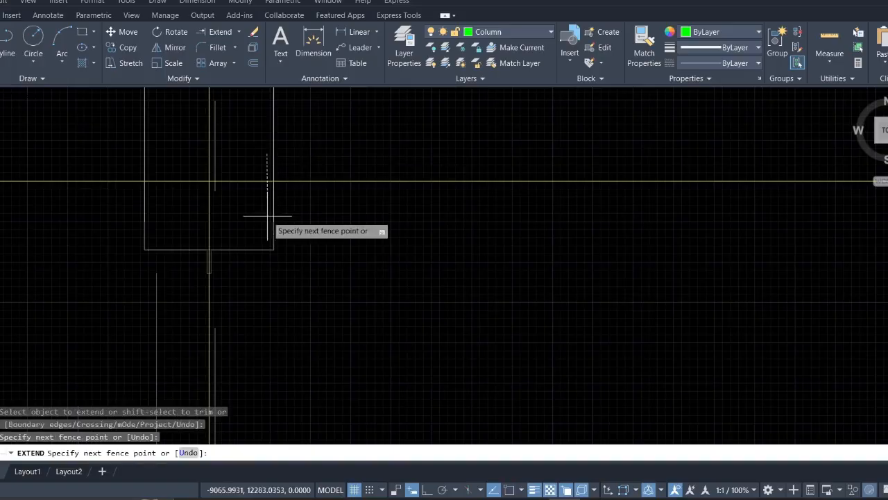
{"action": "left_click", "coordinate": [310, 163]}
{"action": "left_click", "coordinate": [311, 163]}
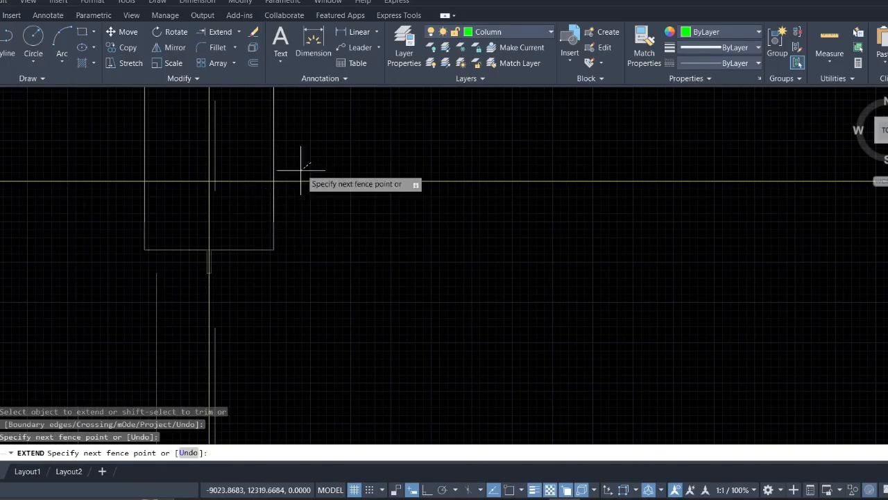
{"action": "left_click", "coordinate": [319, 151]}
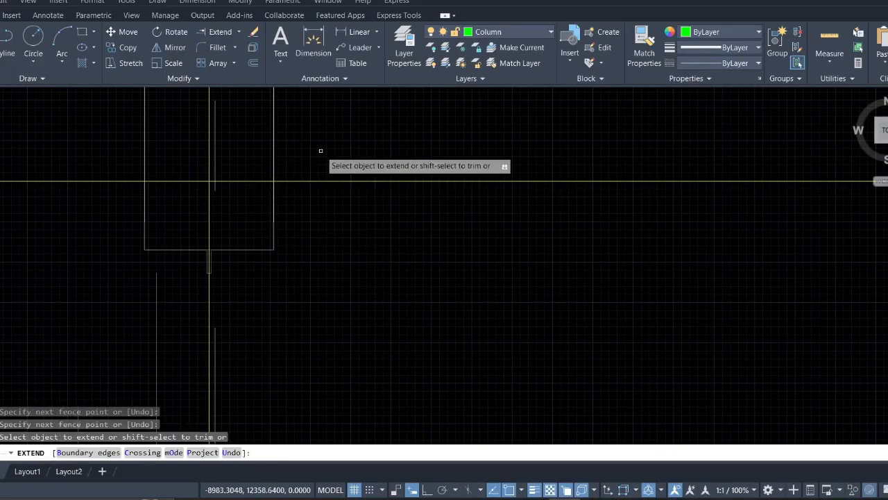
{"action": "left_click", "coordinate": [256, 191]}
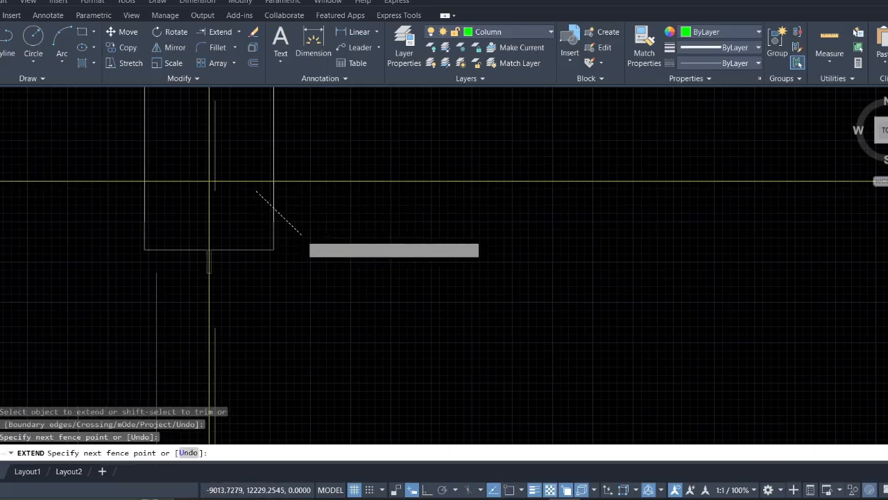
{"action": "key", "text": "Return"}
- Try to extend the left face line of the short partition in the upper-left room and end the Extend command
{"action": "scroll", "coordinate": [301, 234], "scroll_direction": "down", "scroll_amount": 3}
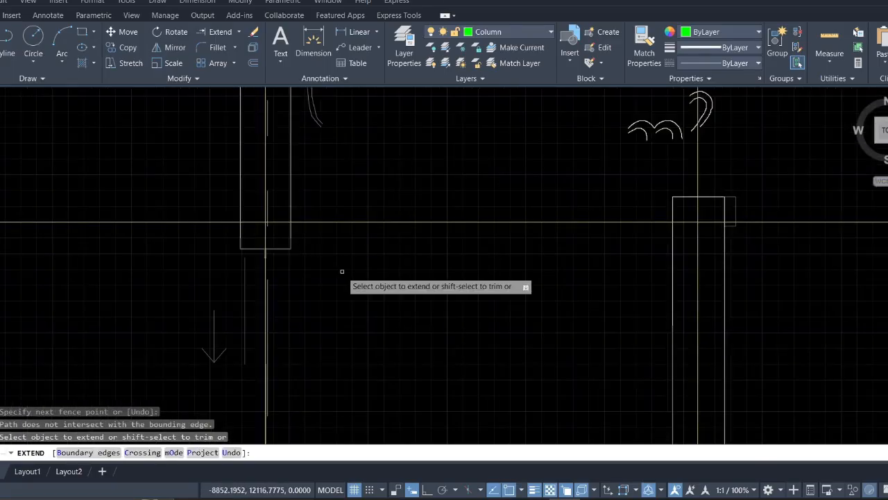
{"action": "scroll", "coordinate": [342, 272], "scroll_direction": "down", "scroll_amount": 2}
{"action": "mouse_move", "coordinate": [342, 272]}
{"action": "middle_mouse_down"}
{"action": "mouse_move", "coordinate": [210, 238]}
{"action": "mouse_move", "coordinate": [186, 202]}
{"action": "middle_mouse_up"}
{"action": "scroll", "coordinate": [380, 215], "scroll_direction": "up", "scroll_amount": 2}
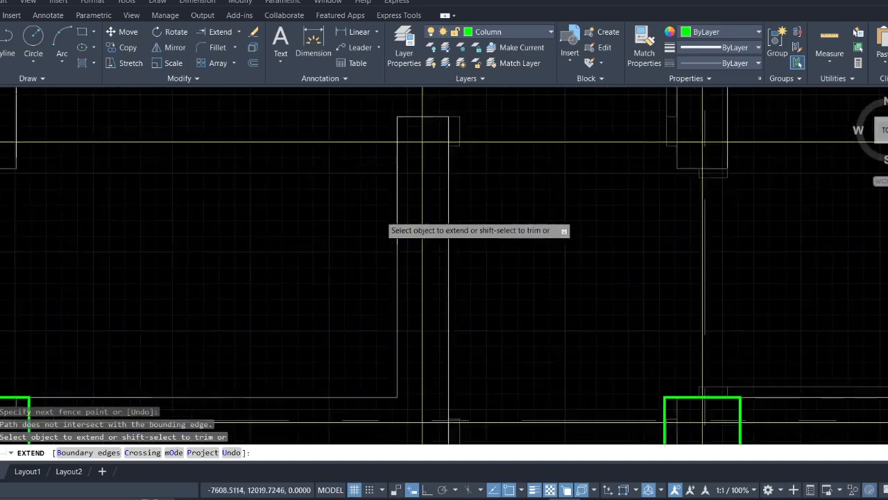
{"action": "scroll", "coordinate": [381, 216], "scroll_direction": "up", "scroll_amount": 2}
{"action": "left_click", "coordinate": [381, 216]}
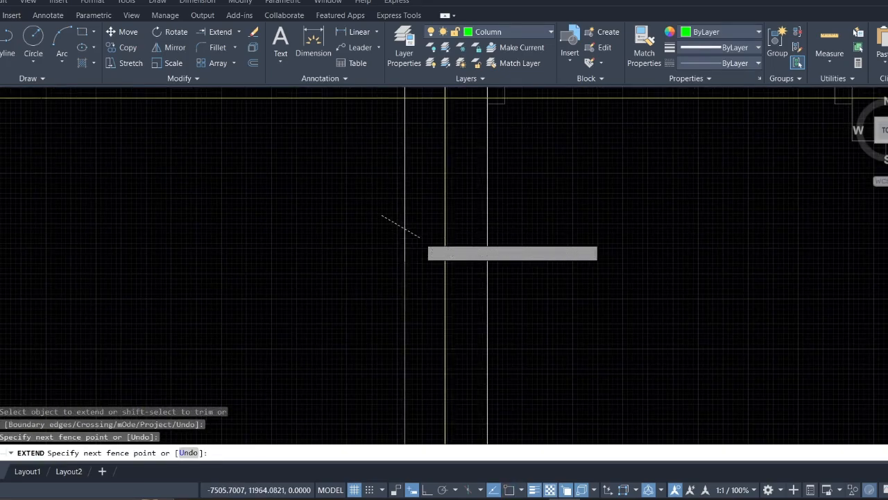
{"action": "scroll", "coordinate": [417, 241], "scroll_direction": "down", "scroll_amount": 5}
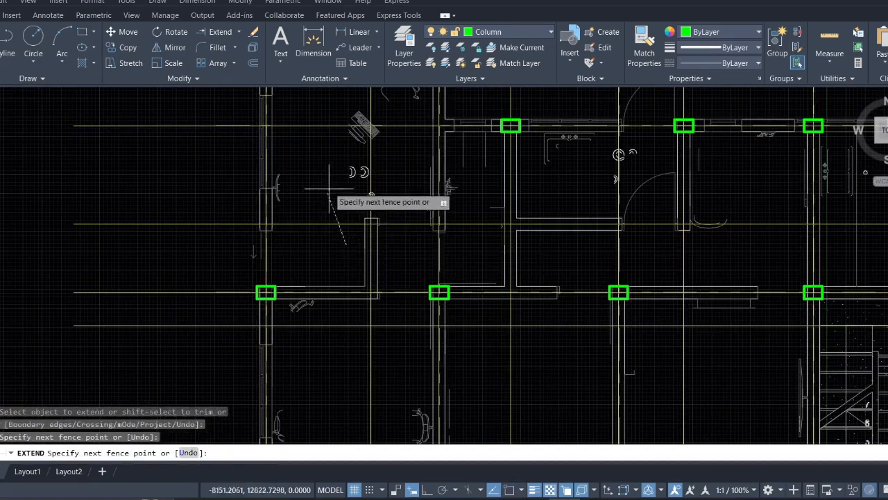
{"action": "key", "text": "Escape"}
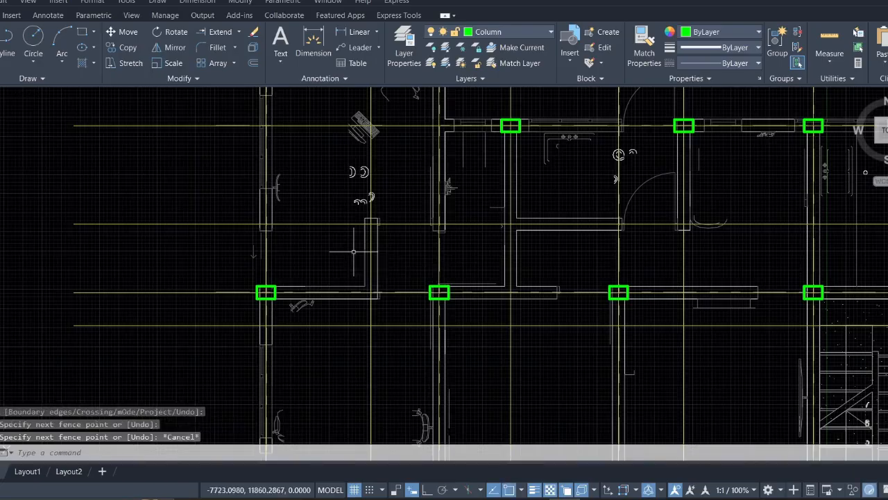
- Delete the door swing and the thin wall-mounted fixture just right of the staircase wall
{"action": "scroll", "coordinate": [354, 252], "scroll_direction": "down", "scroll_amount": 4}
{"action": "mouse_move", "coordinate": [380, 256]}
{"action": "middle_mouse_down"}
{"action": "mouse_move", "coordinate": [217, 167]}
{"action": "mouse_move", "coordinate": [219, 183]}
{"action": "middle_mouse_up"}
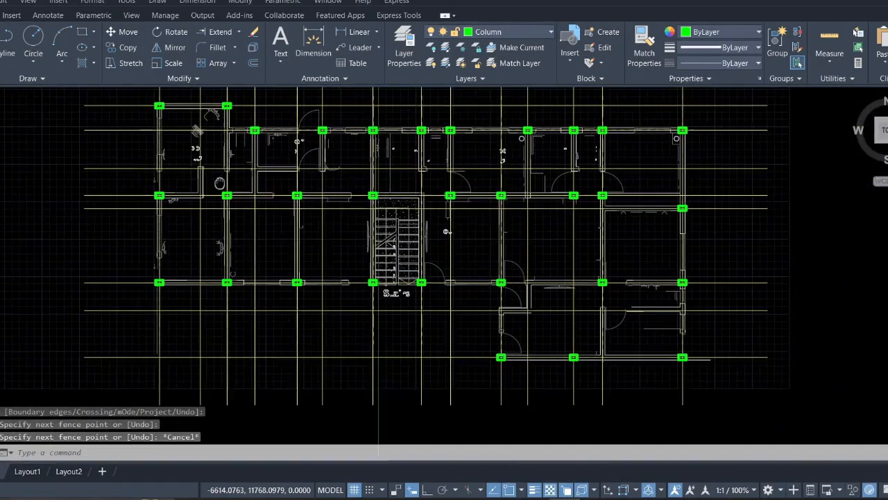
{"action": "scroll", "coordinate": [456, 202], "scroll_direction": "up", "scroll_amount": 4}
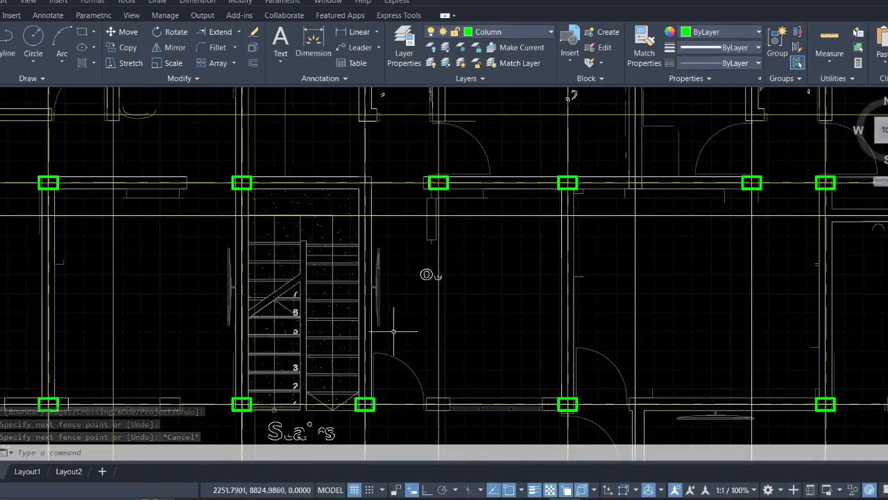
{"action": "left_click", "coordinate": [406, 382]}
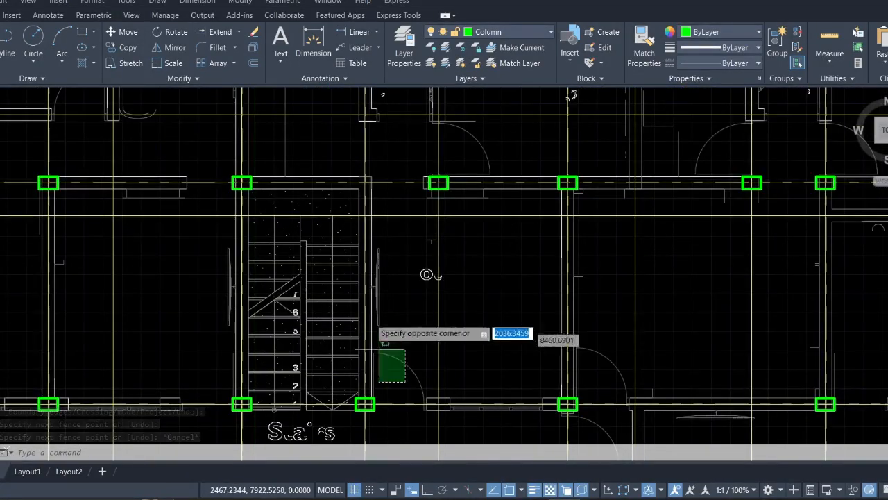
{"action": "left_click", "coordinate": [378, 255]}
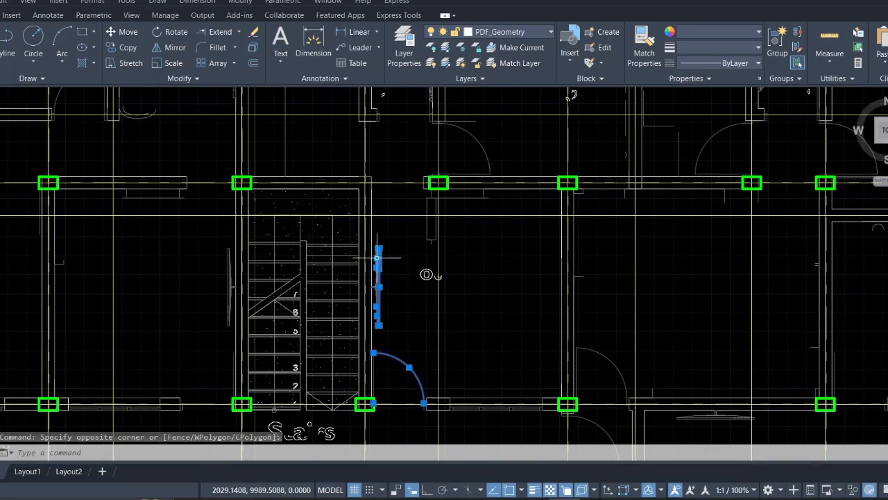
{"action": "key", "text": "Delete"}
- Use Select Similar on the door swing arc below the lower wall to select all matching door arcs, and erase them
{"action": "scroll", "coordinate": [430, 284], "scroll_direction": "up", "scroll_amount": 3}
{"action": "scroll", "coordinate": [430, 289], "scroll_direction": "down", "scroll_amount": 3}
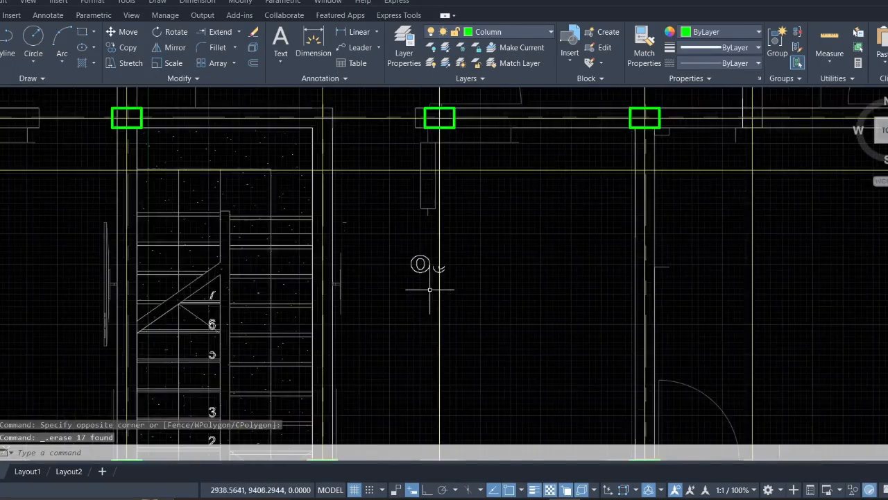
{"action": "scroll", "coordinate": [477, 255], "scroll_direction": "down", "scroll_amount": 5}
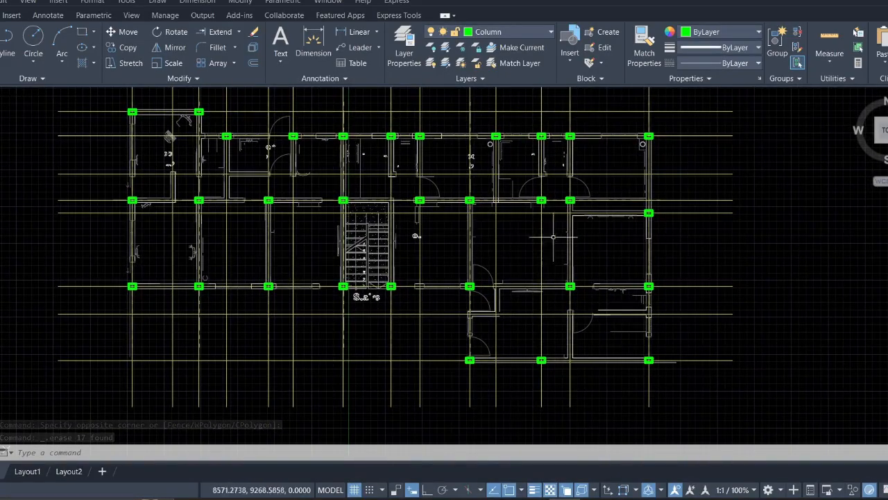
{"action": "scroll", "coordinate": [512, 201], "scroll_direction": "up", "scroll_amount": 6}
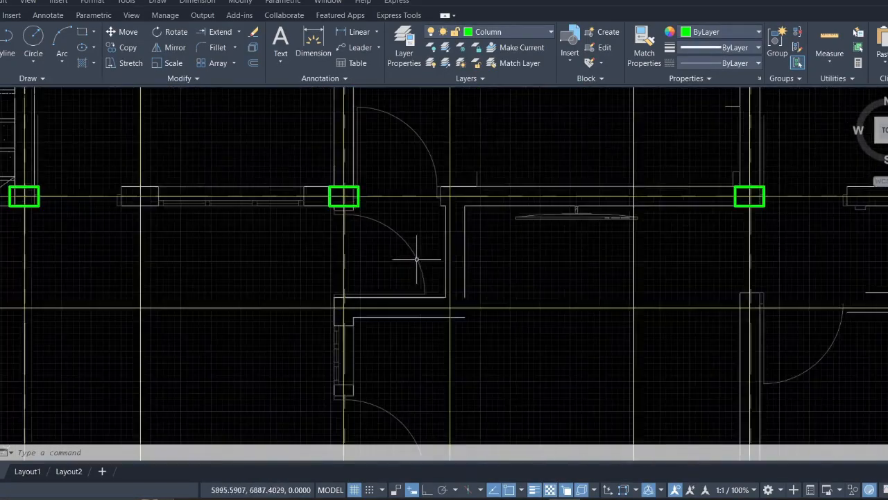
{"action": "left_click", "coordinate": [427, 273]}
{"action": "left_click", "coordinate": [393, 229]}
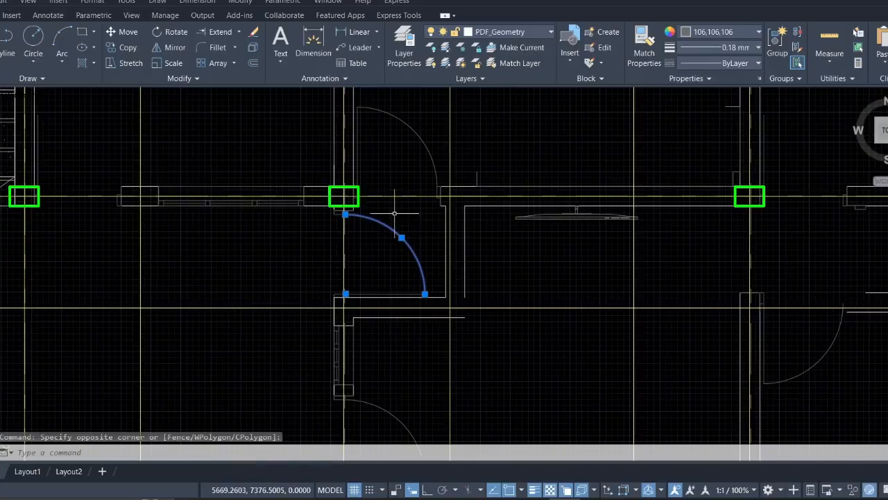
{"action": "right_click", "coordinate": [394, 213]}
{"action": "left_click", "coordinate": [446, 384]}
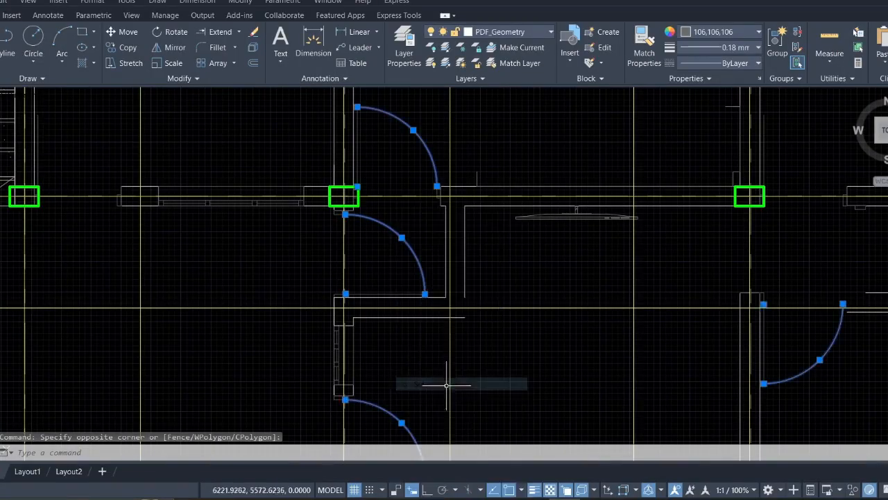
{"action": "scroll", "coordinate": [476, 318], "scroll_direction": "down", "scroll_amount": 3}
{"action": "scroll", "coordinate": [402, 221], "scroll_direction": "down", "scroll_amount": 3}
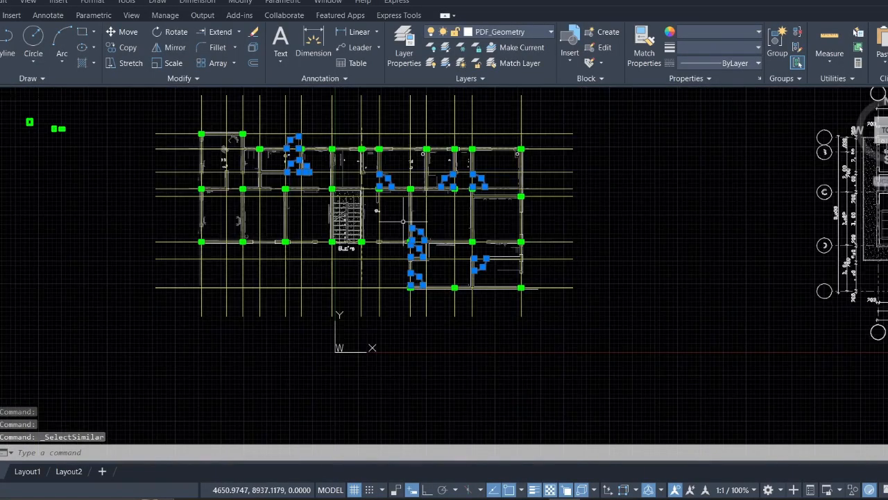
{"action": "right_click", "coordinate": [404, 222]}
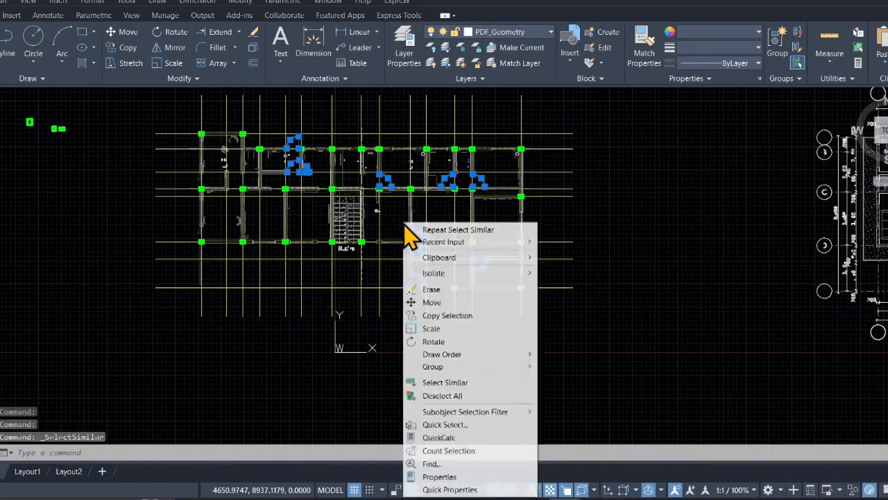
{"action": "left_click", "coordinate": [434, 289]}
- Delete the room label remnants and the narrow rectangular fixture in the room right of the staircase
{"action": "scroll", "coordinate": [367, 207], "scroll_direction": "up", "scroll_amount": 6}
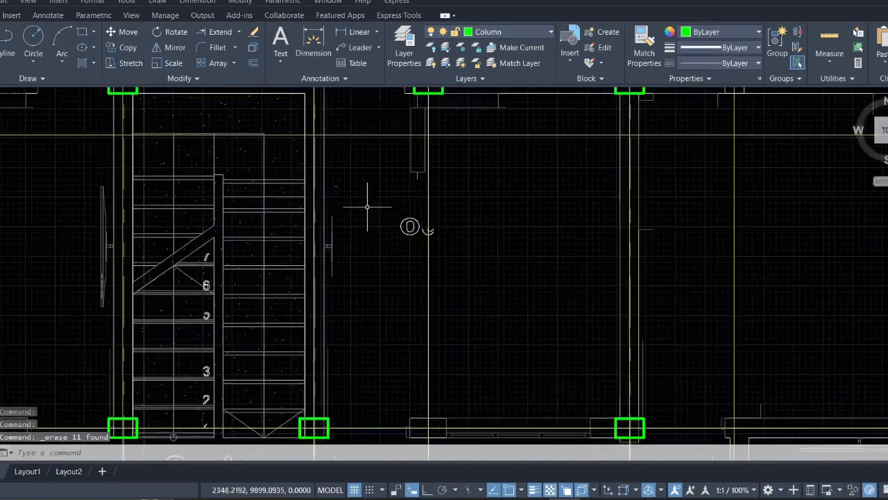
{"action": "scroll", "coordinate": [367, 208], "scroll_direction": "down", "scroll_amount": 5}
{"action": "scroll", "coordinate": [387, 214], "scroll_direction": "up", "scroll_amount": 5}
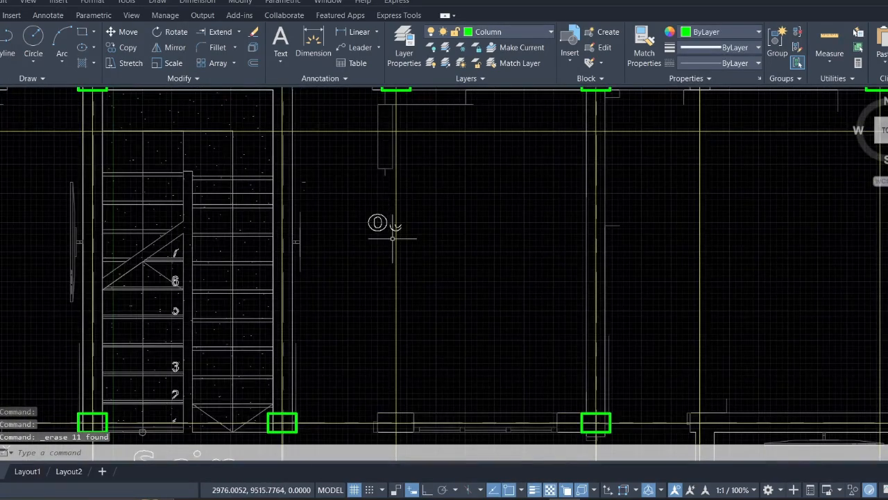
{"action": "left_click", "coordinate": [393, 238]}
{"action": "left_click", "coordinate": [369, 158]}
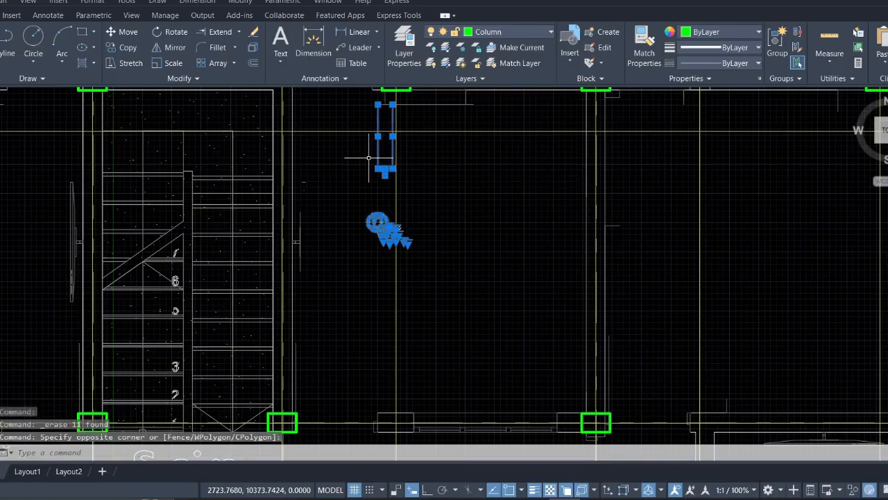
{"action": "key", "text": "Delete"}
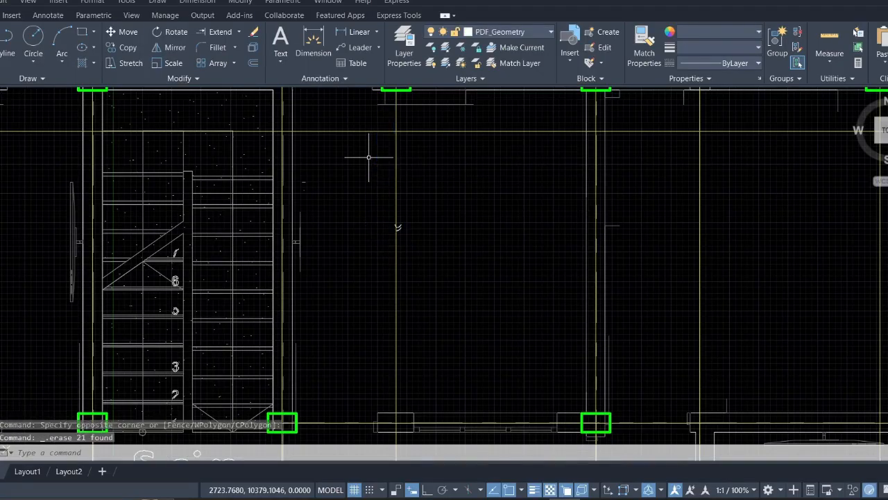
- Examine the original dimensioned floor plan beside the column layout, and inspect the remaining wall lines right of the stairs
{"action": "scroll", "coordinate": [368, 158], "scroll_direction": "down", "scroll_amount": 4}
{"action": "scroll", "coordinate": [363, 218], "scroll_direction": "down", "scroll_amount": 8}
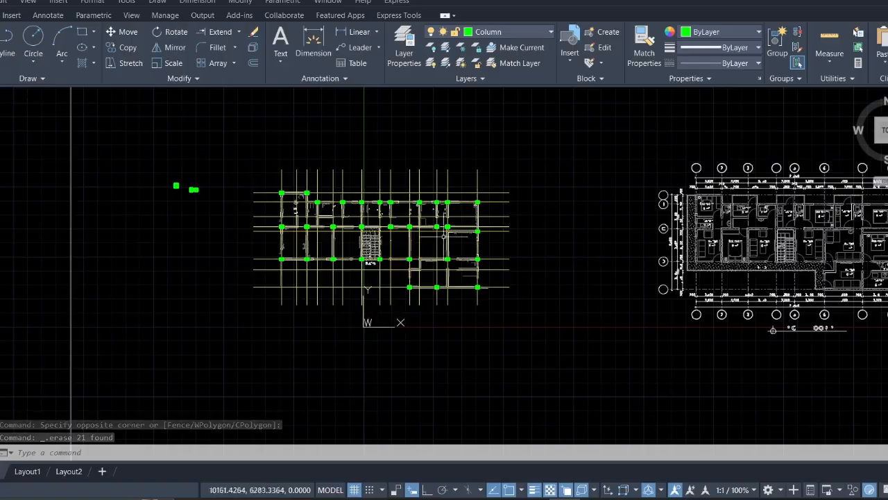
{"action": "middle_click_drag", "start_coordinate": [683, 247], "coordinate": [428, 215]}
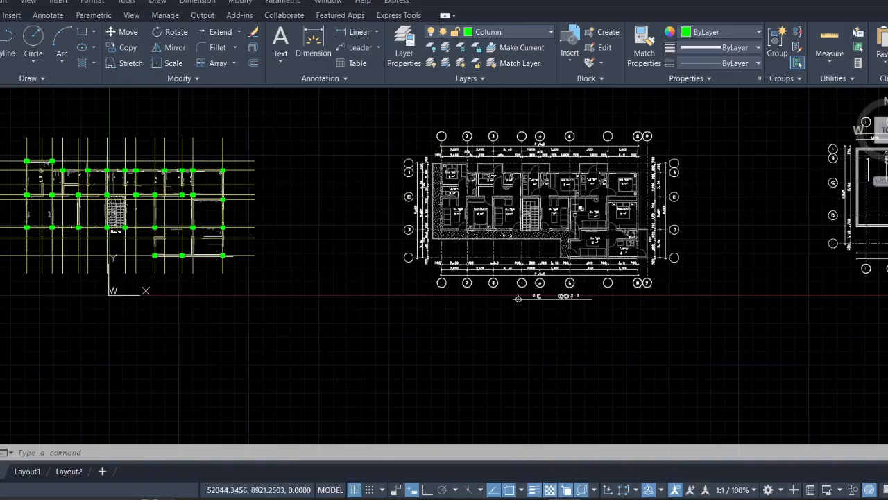
{"action": "middle_click_drag", "start_coordinate": [444, 264], "coordinate": [540, 258]}
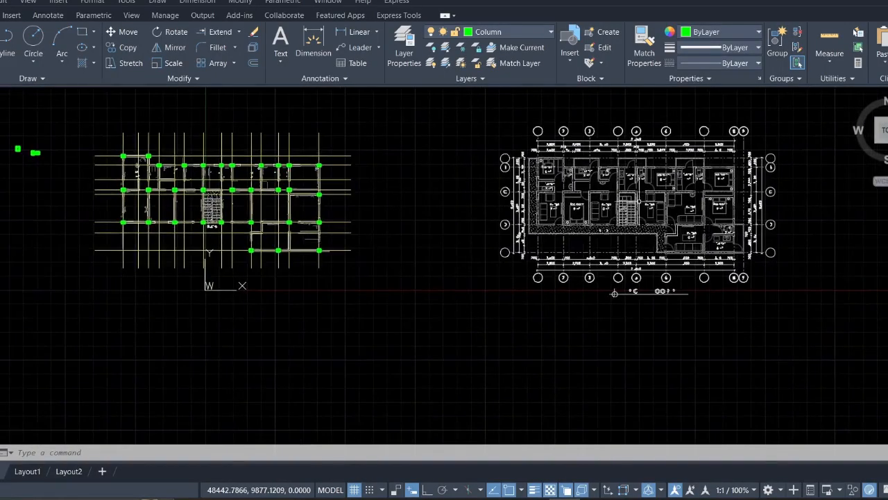
{"action": "scroll", "coordinate": [261, 215], "scroll_direction": "up", "scroll_amount": 4}
{"action": "scroll", "coordinate": [261, 211], "scroll_direction": "up", "scroll_amount": 5}
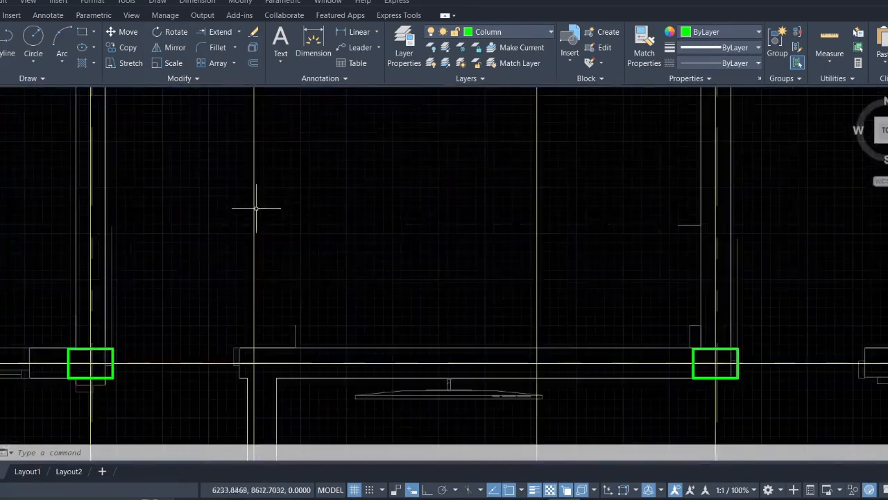
{"action": "scroll", "coordinate": [195, 212], "scroll_direction": "down", "scroll_amount": 3}
{"action": "scroll", "coordinate": [189, 195], "scroll_direction": "up", "scroll_amount": 5}
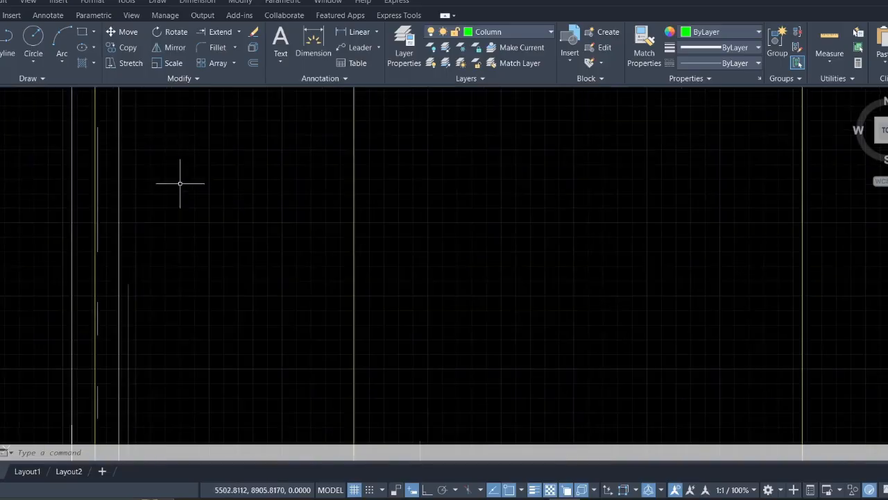
- Select all imported lines similar to the wall line right of the stairs, move them to the Dim layer, and clear the selection
{"action": "left_click", "coordinate": [270, 201]}
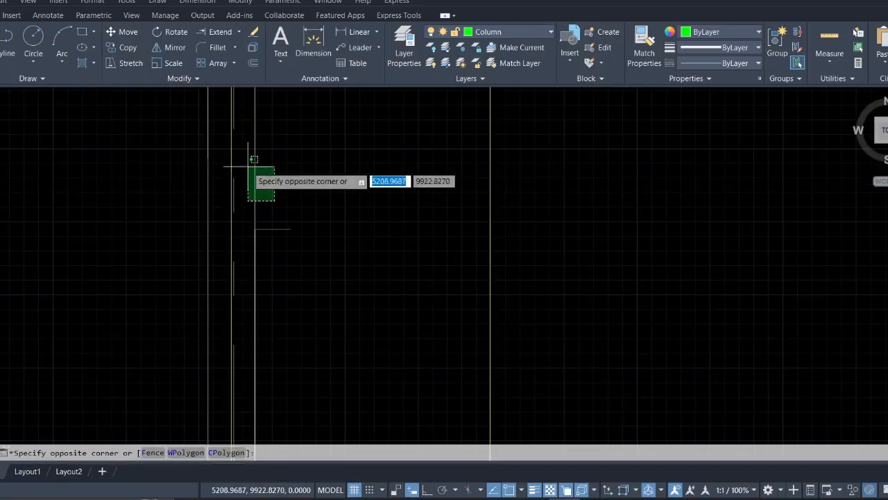
{"action": "left_click", "coordinate": [248, 167]}
{"action": "right_click", "coordinate": [313, 164]}
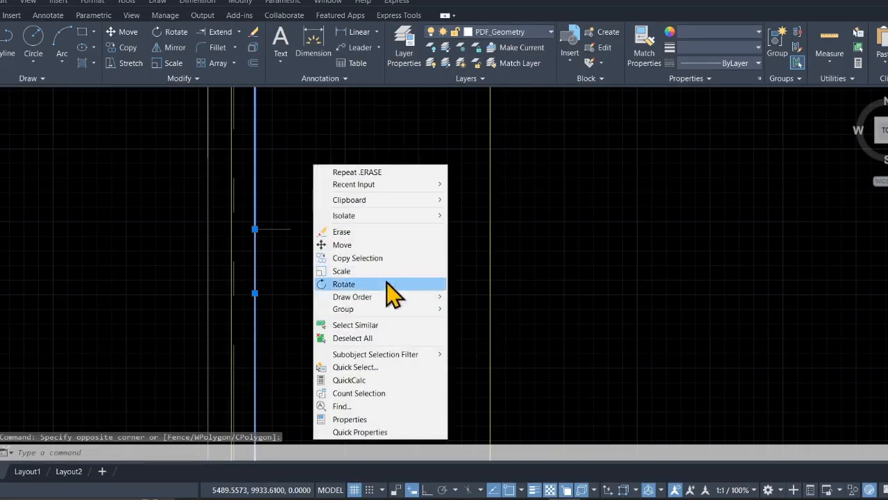
{"action": "left_click", "coordinate": [367, 328]}
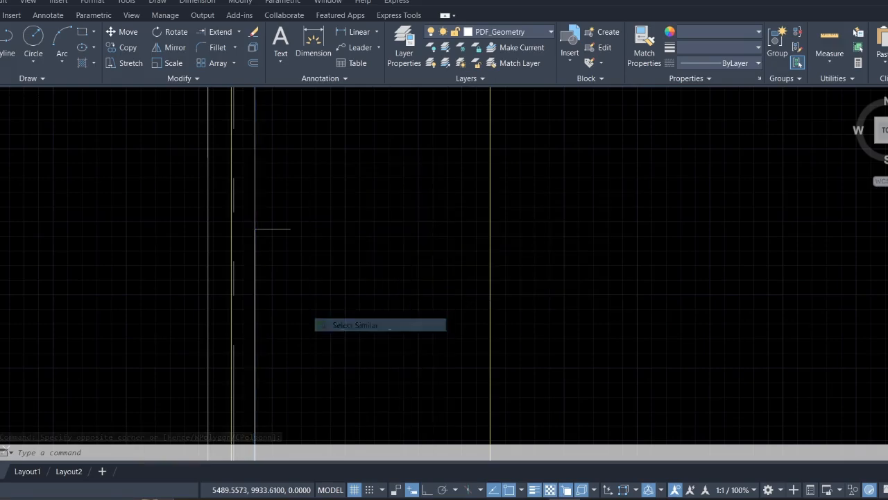
{"action": "scroll", "coordinate": [371, 306], "scroll_direction": "down", "scroll_amount": 2}
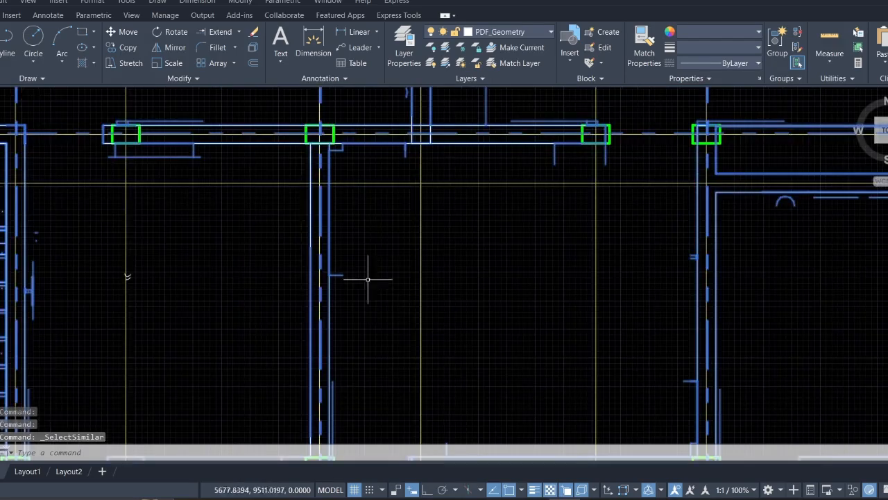
{"action": "left_click", "coordinate": [530, 35]}
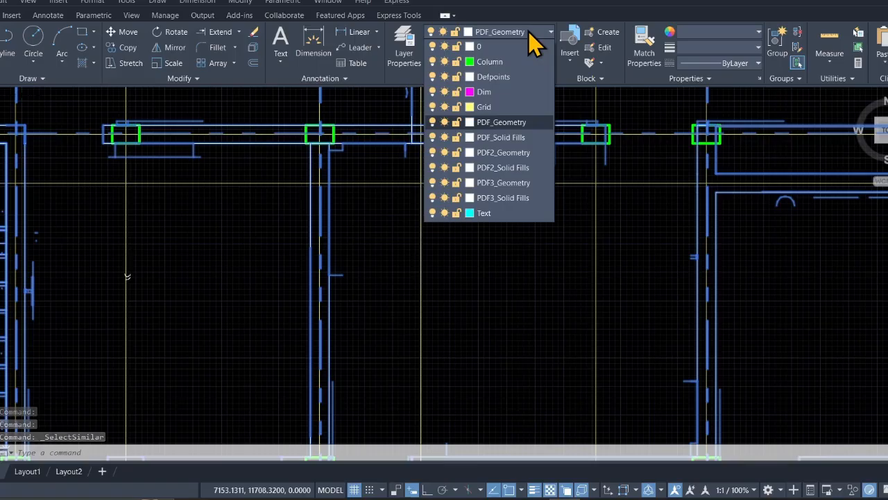
{"action": "left_click", "coordinate": [477, 97]}
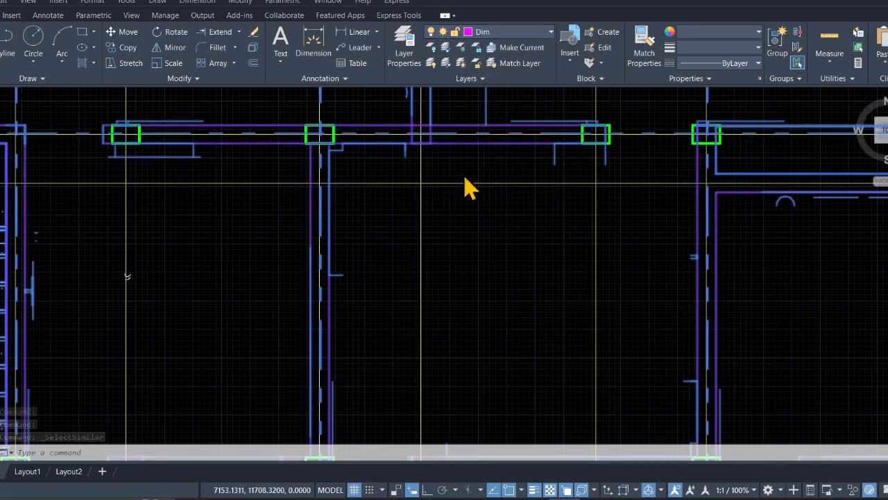
{"action": "left_click", "coordinate": [438, 336]}
{"action": "key", "text": "Escape"}
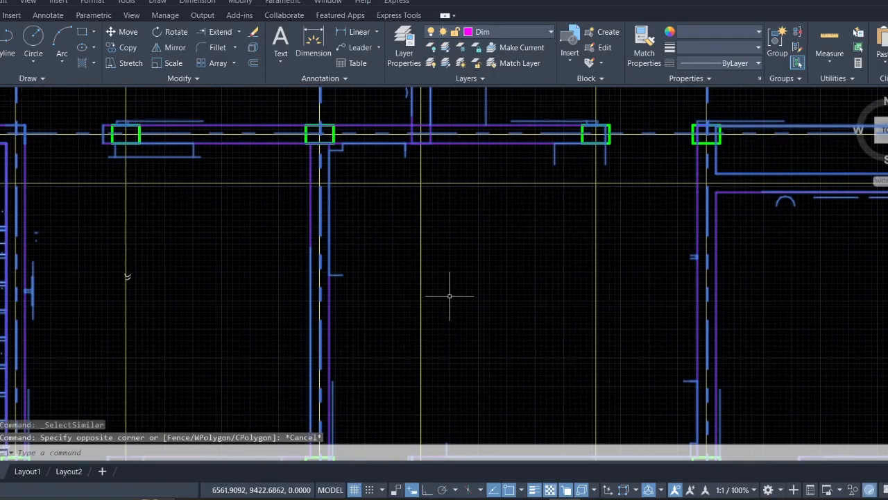
{"action": "key", "text": "Escape"}
- With Ortho on, stretch the lower line of the short horizontal wall in the plan's lower-right room to the adjacent vertical wall's face
{"action": "scroll", "coordinate": [222, 277], "scroll_direction": "down", "scroll_amount": 4}
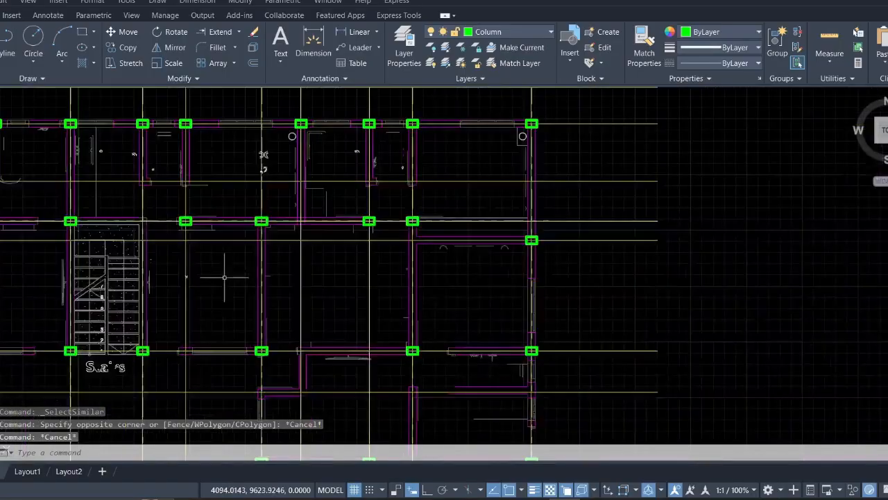
{"action": "scroll", "coordinate": [222, 278], "scroll_direction": "up", "scroll_amount": 2}
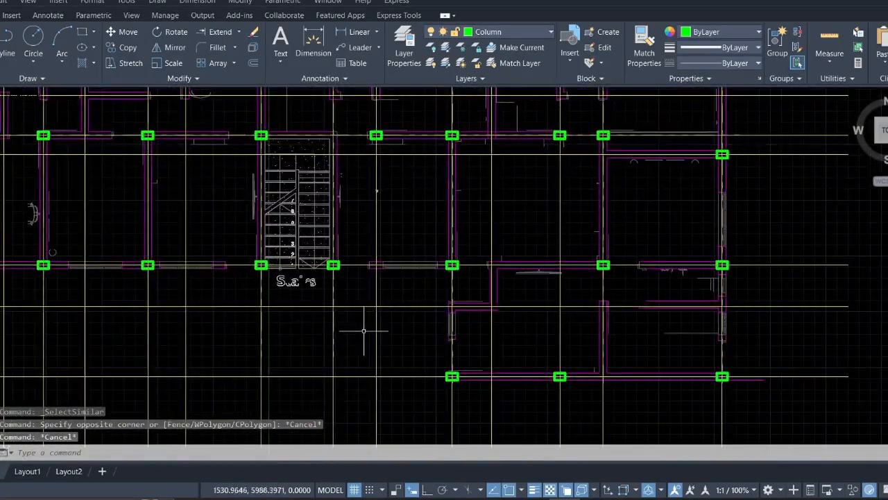
{"action": "middle_click_drag", "start_coordinate": [364, 227], "coordinate": [508, 245]}
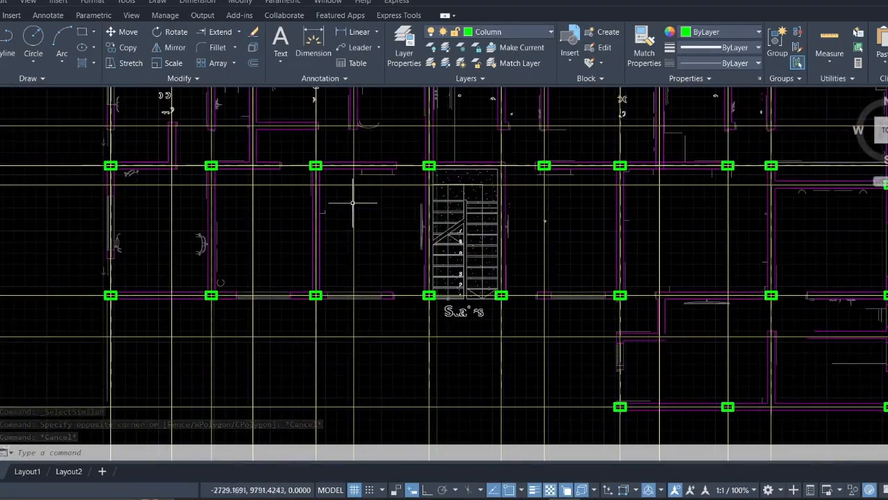
{"action": "scroll", "coordinate": [329, 221], "scroll_direction": "down", "scroll_amount": 2}
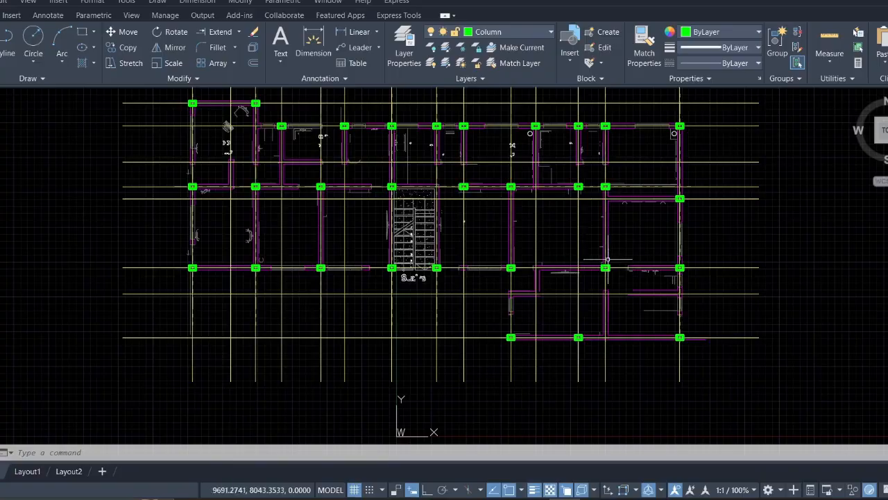
{"action": "middle_click_drag", "start_coordinate": [608, 260], "coordinate": [536, 254]}
{"action": "scroll", "coordinate": [546, 253], "scroll_direction": "up", "scroll_amount": 2}
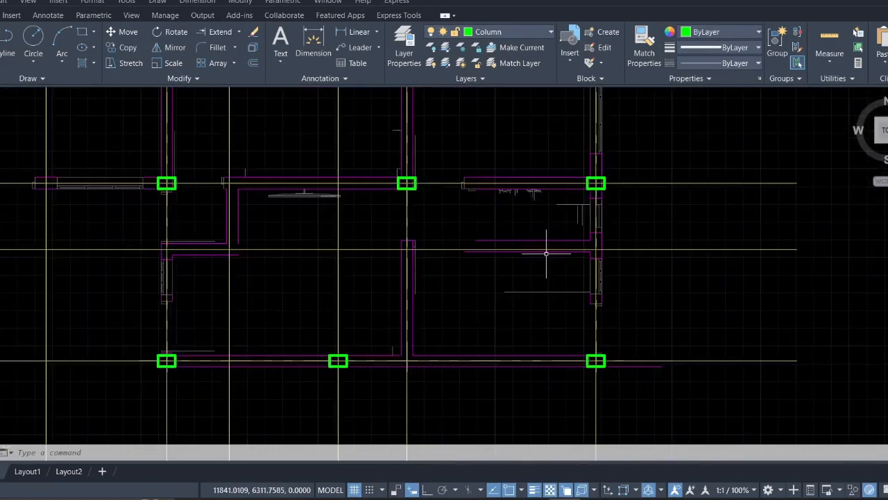
{"action": "scroll", "coordinate": [485, 264], "scroll_direction": "up", "scroll_amount": 5}
{"action": "left_click", "coordinate": [452, 232]}
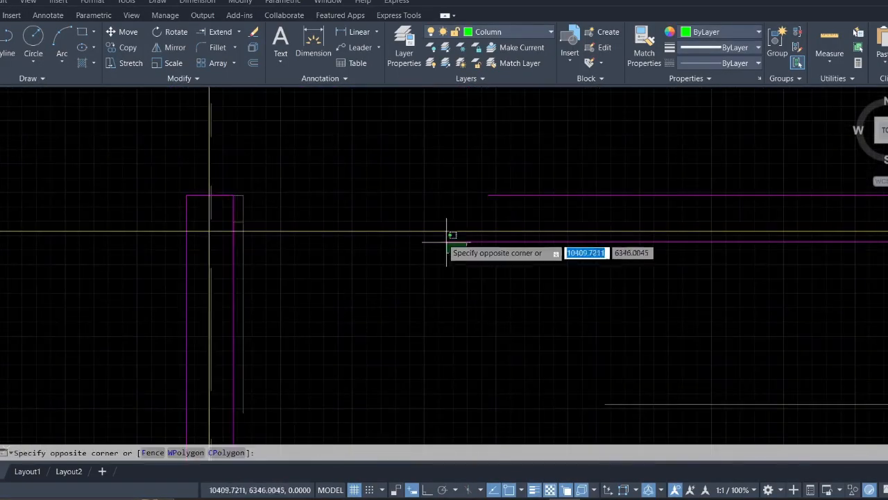
{"action": "left_click", "coordinate": [420, 262]}
{"action": "left_click", "coordinate": [438, 243]}
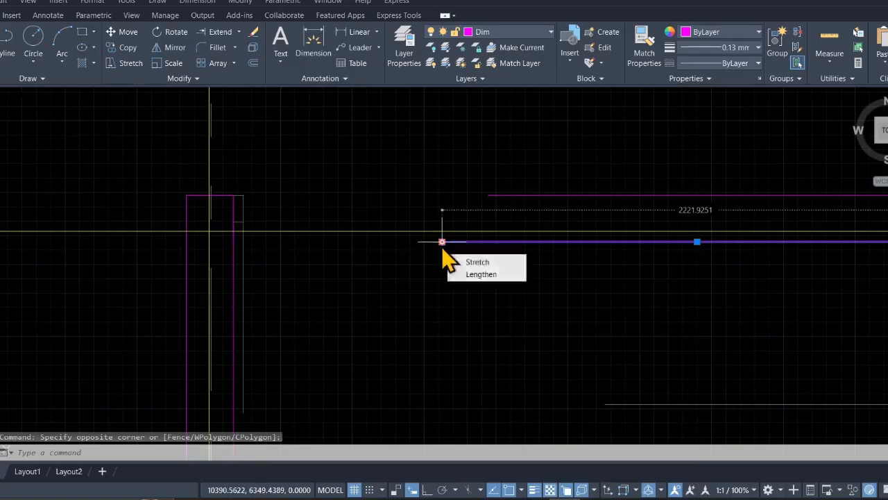
{"action": "left_click", "coordinate": [426, 490]}
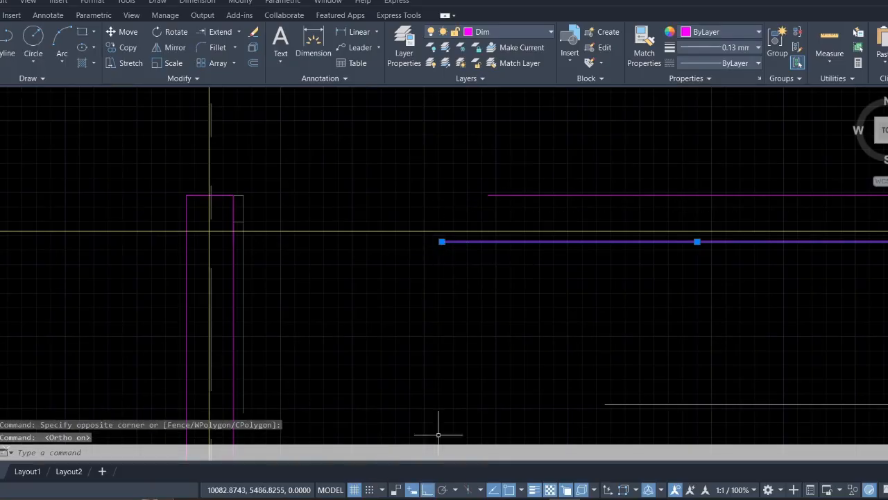
{"action": "left_click", "coordinate": [442, 243]}
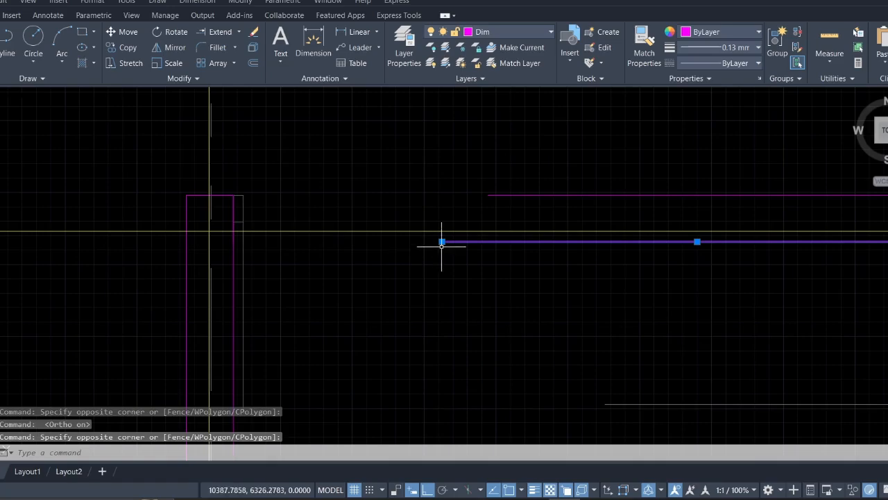
{"action": "left_click", "coordinate": [442, 242]}
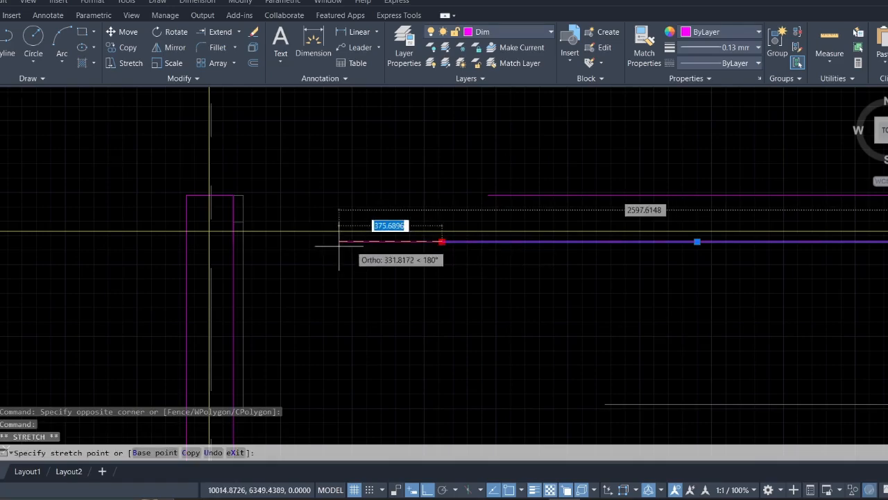
{"action": "left_click", "coordinate": [233, 242]}
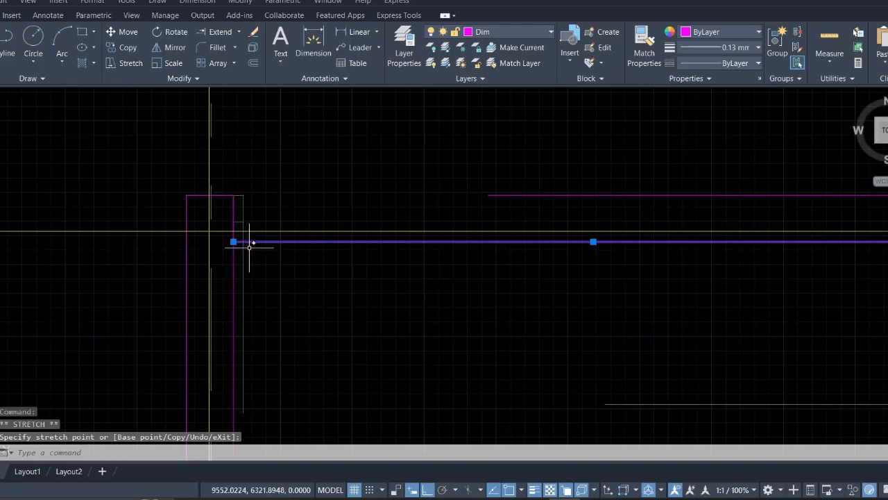
{"action": "key", "text": "Escape"}
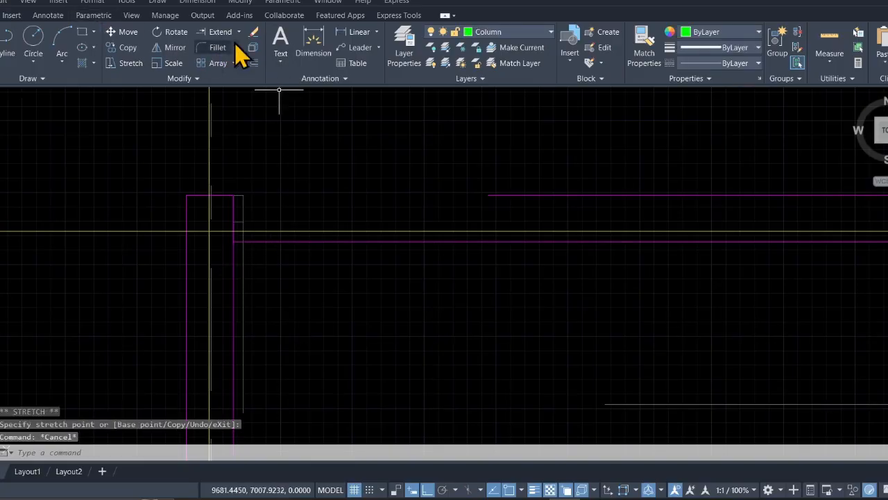
- Extend the upper line of the same horizontal wall to the vertical wall, and end the Extend command
{"action": "left_click", "coordinate": [218, 33]}
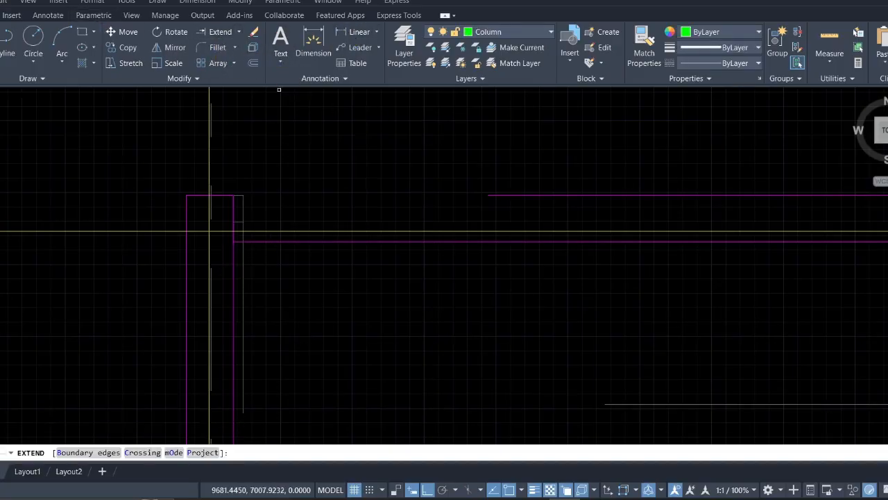
{"action": "left_click", "coordinate": [523, 210]}
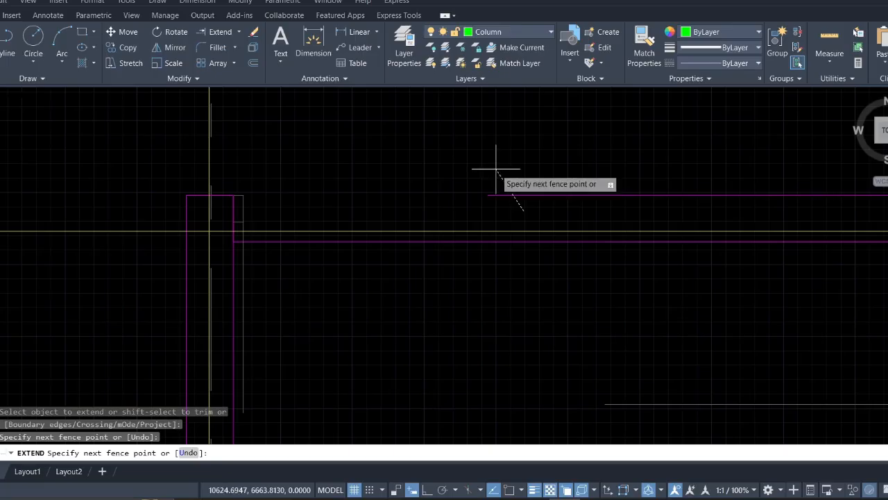
{"action": "left_click", "coordinate": [496, 168]}
{"action": "left_click", "coordinate": [465, 157]}
{"action": "scroll", "coordinate": [377, 129], "scroll_direction": "down", "scroll_amount": 3}
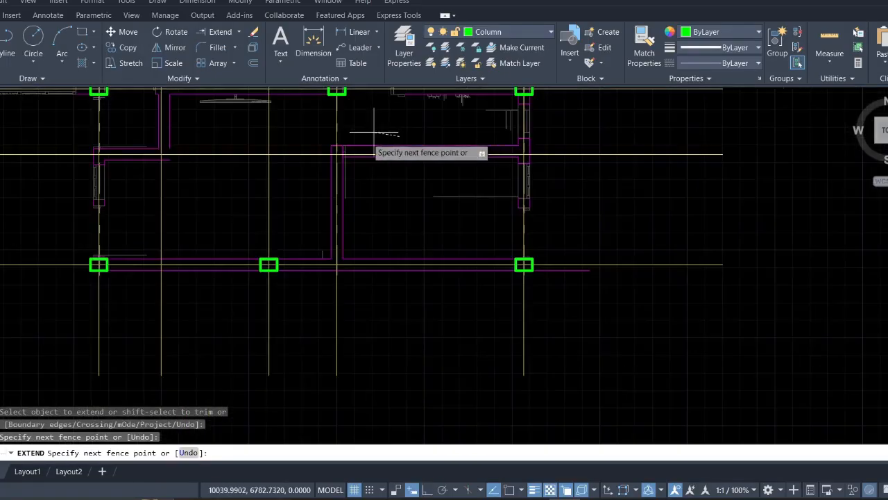
{"action": "middle_click_drag", "start_coordinate": [399, 136], "coordinate": [603, 259]}
{"action": "scroll", "coordinate": [392, 232], "scroll_direction": "up", "scroll_amount": 2}
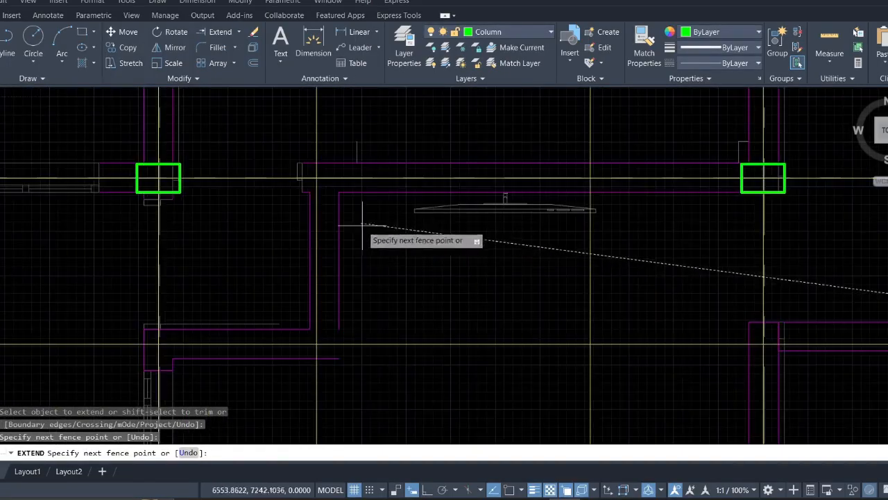
{"action": "key", "text": "Escape"}
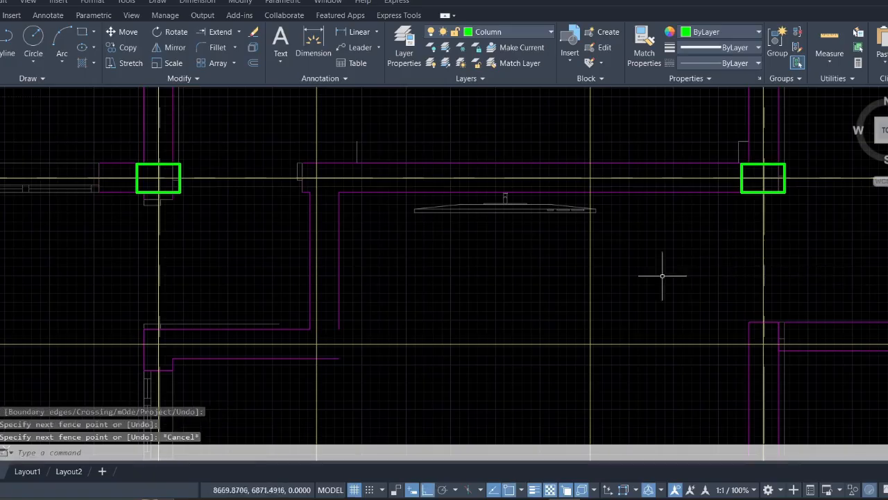
- Try to erase everything similar to the thin wall-mounted fixture below the upper wall using Select Similar, and undo the erase
{"action": "left_click", "coordinate": [621, 235]}
{"action": "left_click", "coordinate": [429, 182]}
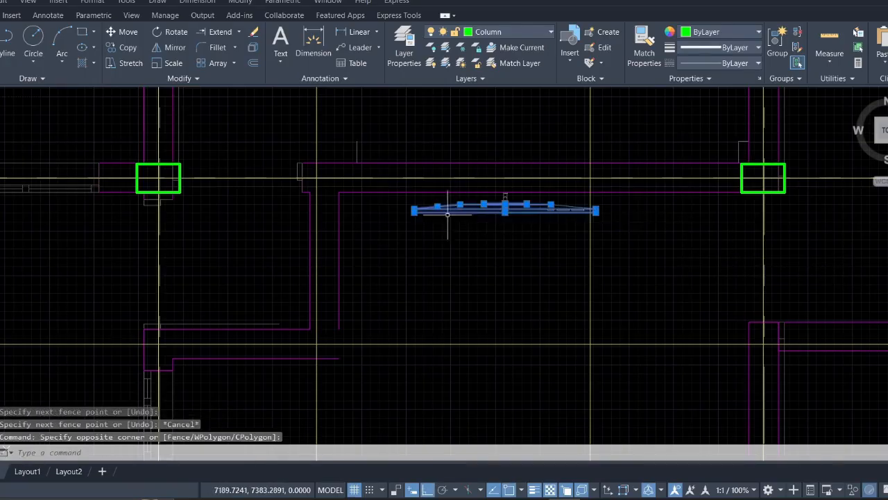
{"action": "right_click", "coordinate": [431, 258]}
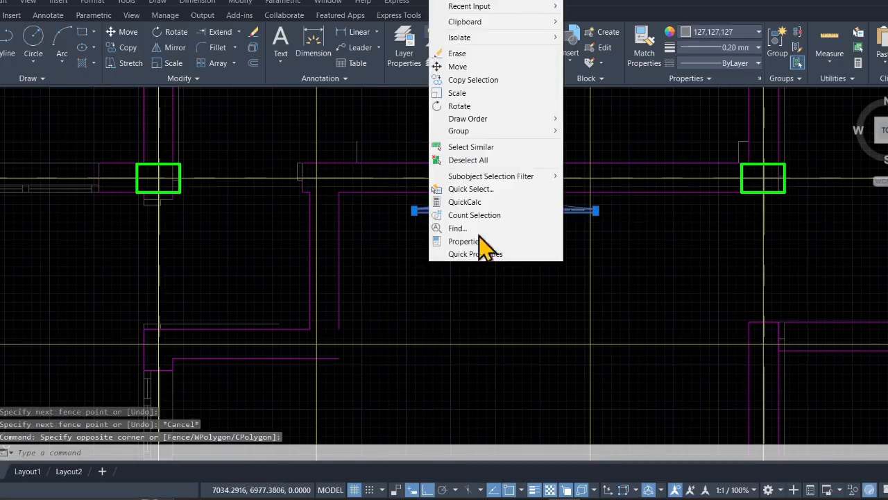
{"action": "left_click", "coordinate": [487, 147]}
{"action": "scroll", "coordinate": [487, 147], "scroll_direction": "down", "scroll_amount": 8}
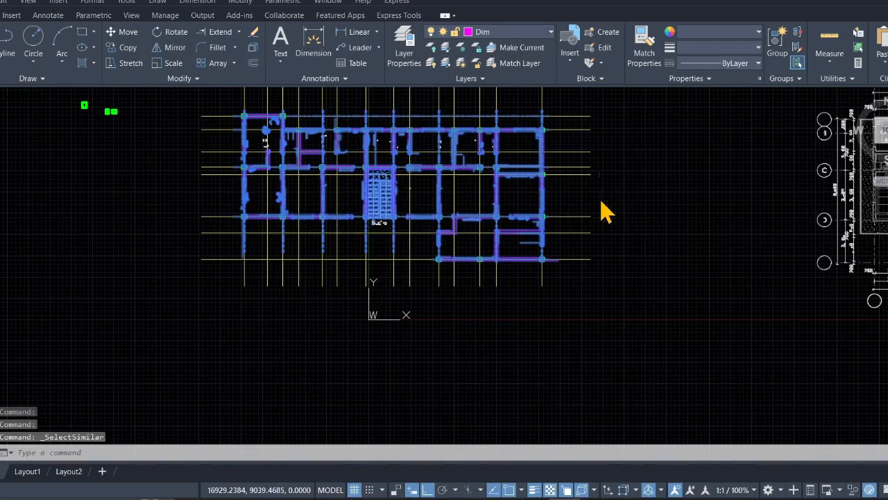
{"action": "right_click", "coordinate": [602, 202]}
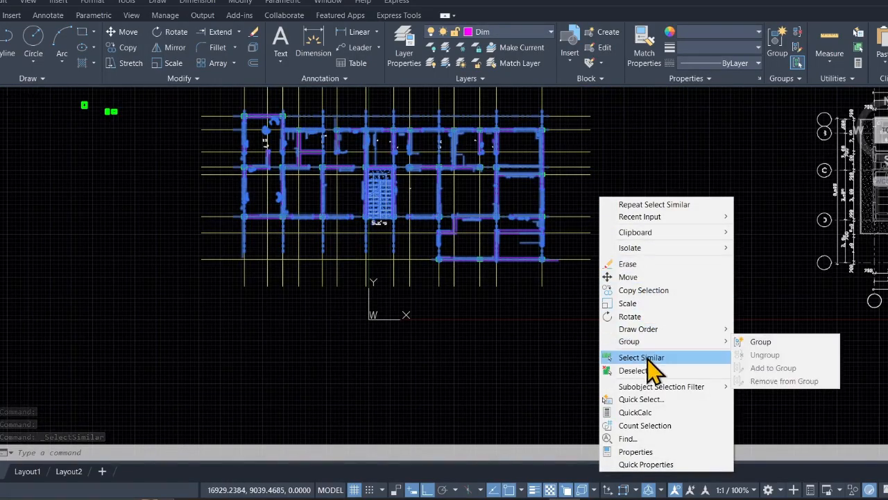
{"action": "left_click", "coordinate": [633, 266]}
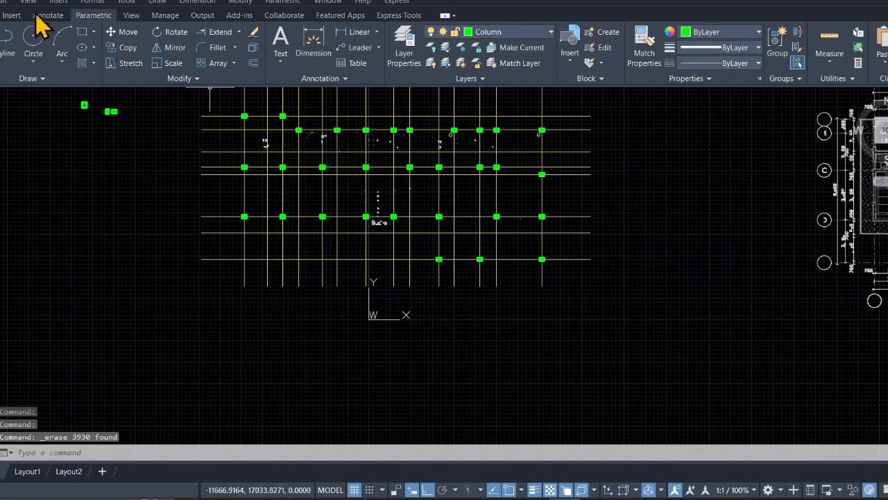
{"action": "key", "text": "ctrl+z"}
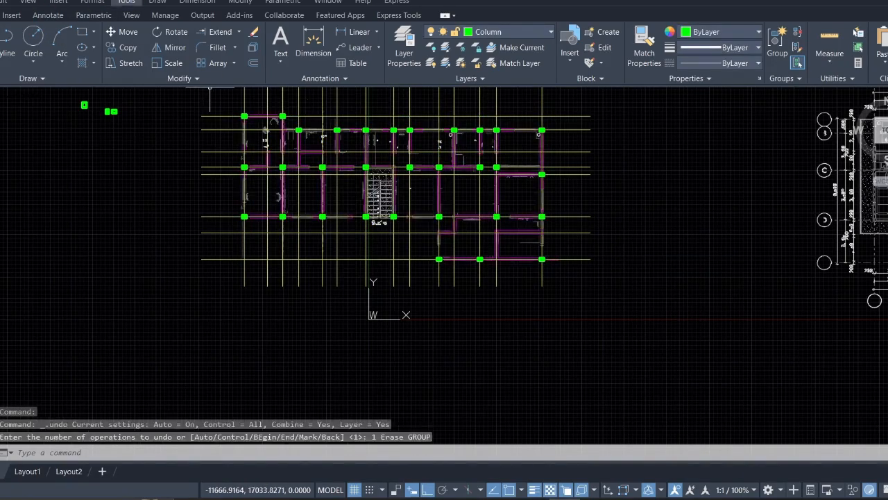
- Examine the leftover furniture and wall fragments in the rooms of the plan's left half
{"action": "scroll", "coordinate": [353, 195], "scroll_direction": "up", "scroll_amount": 4}
{"action": "middle_click_drag", "start_coordinate": [297, 188], "coordinate": [419, 234]}
{"action": "scroll", "coordinate": [275, 244], "scroll_direction": "up", "scroll_amount": 6}
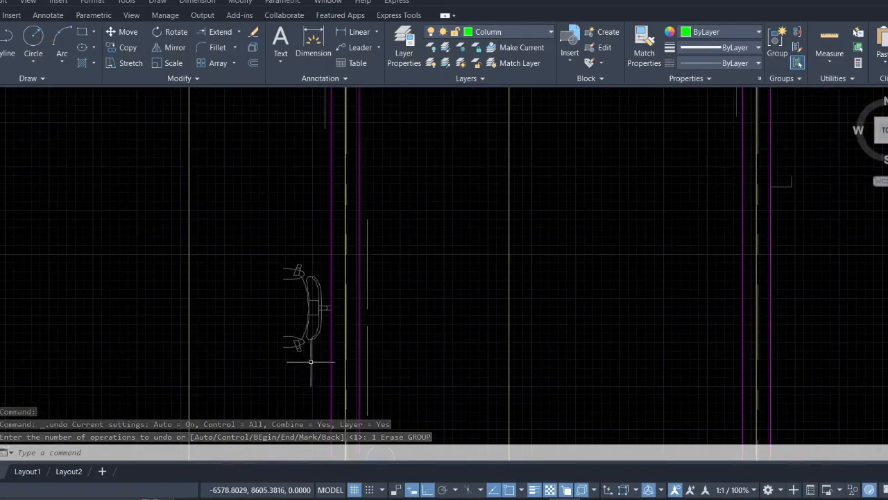
{"action": "scroll", "coordinate": [307, 359], "scroll_direction": "down", "scroll_amount": 6}
{"action": "middle_click_drag", "start_coordinate": [396, 238], "coordinate": [357, 392]}
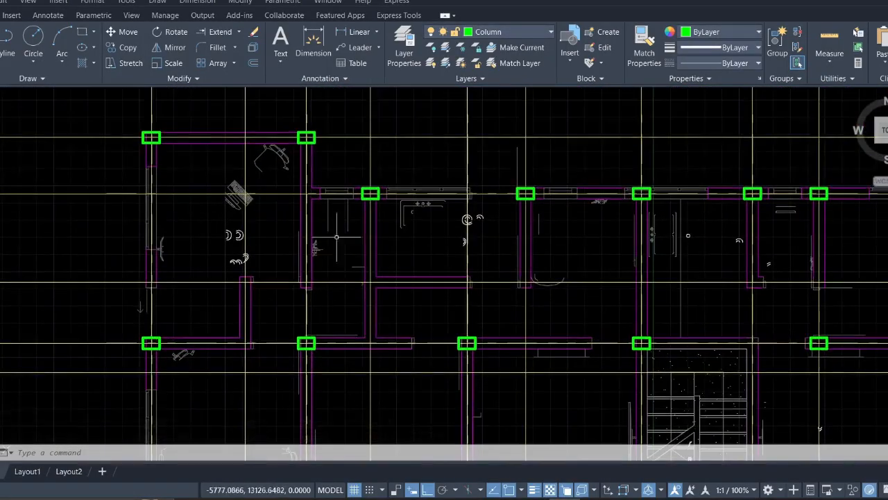
{"action": "scroll", "coordinate": [320, 223], "scroll_direction": "down", "scroll_amount": 2}
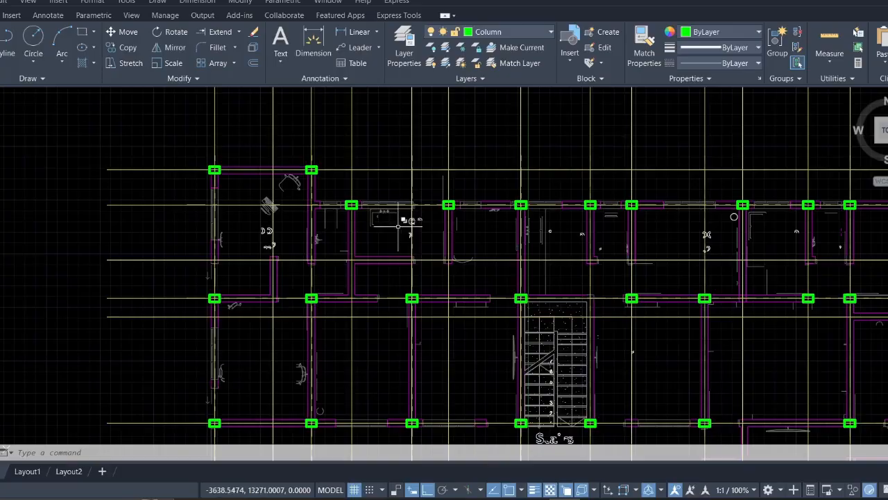
- Erase the window's end caps and inner frame lines in the upper wall, between the left vertical wall and the adjacent column
{"action": "scroll", "coordinate": [400, 226], "scroll_direction": "up", "scroll_amount": 4}
{"action": "scroll", "coordinate": [300, 212], "scroll_direction": "up", "scroll_amount": 6}
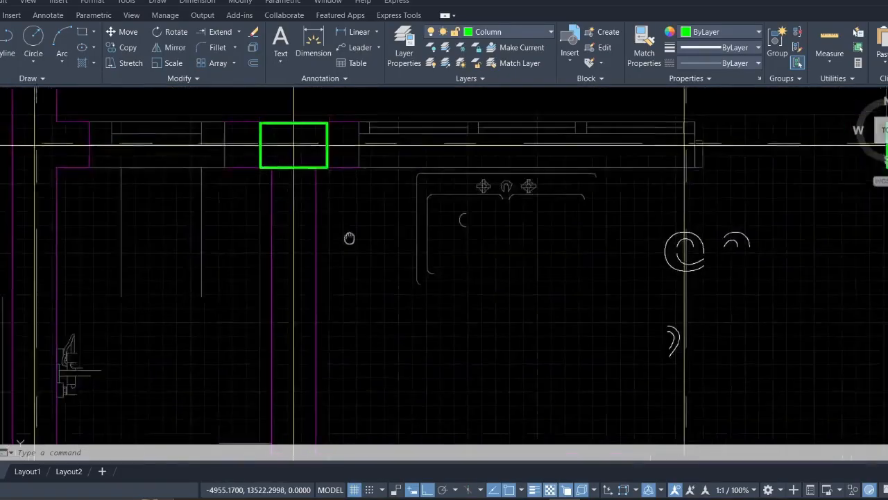
{"action": "left_click", "coordinate": [250, 204]}
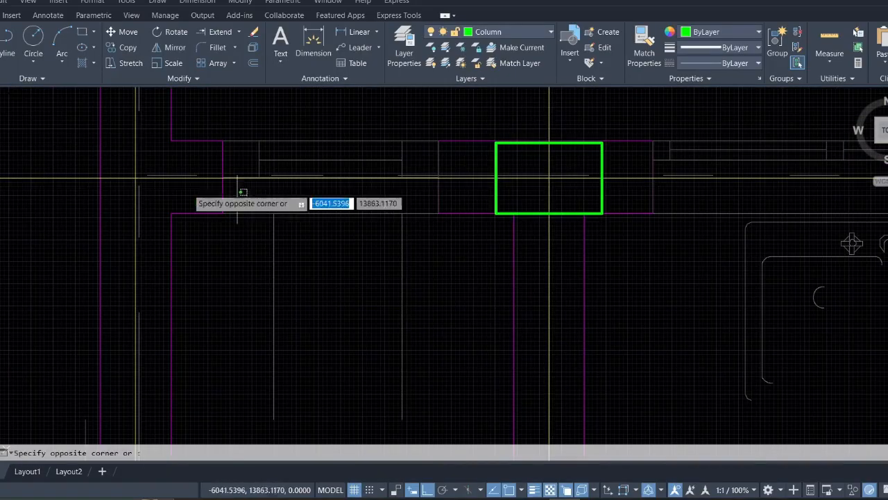
{"action": "left_click", "coordinate": [187, 188]}
{"action": "key", "text": "Delete"}
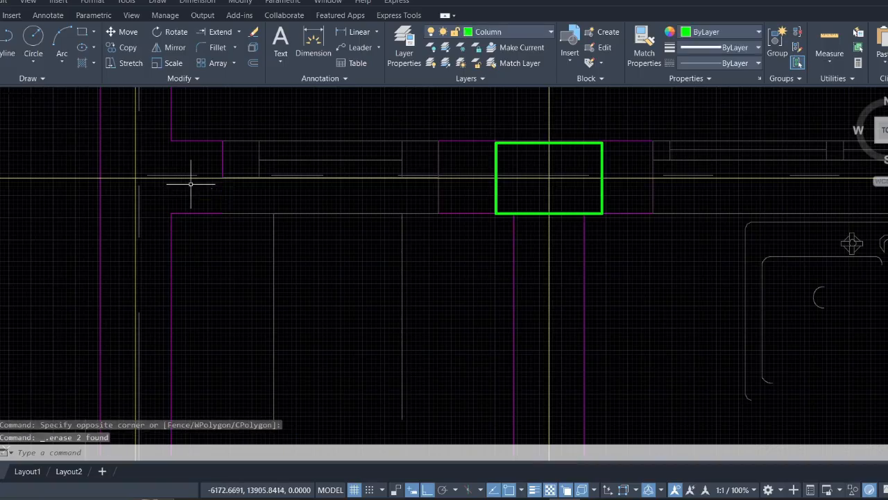
{"action": "left_click", "coordinate": [450, 165]}
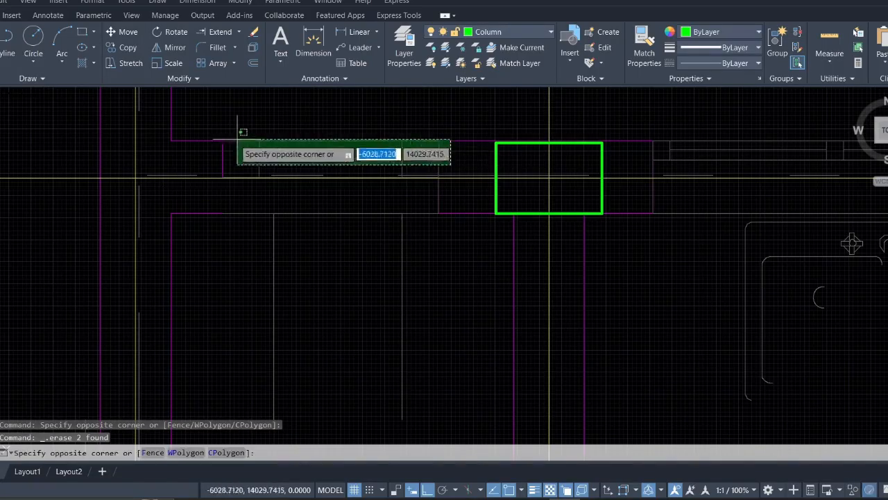
{"action": "left_click", "coordinate": [212, 152]}
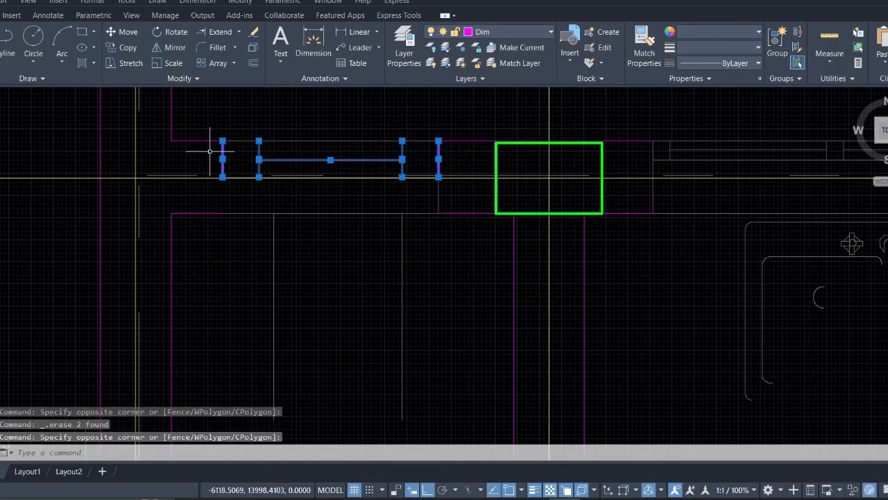
{"action": "key", "text": "Delete"}
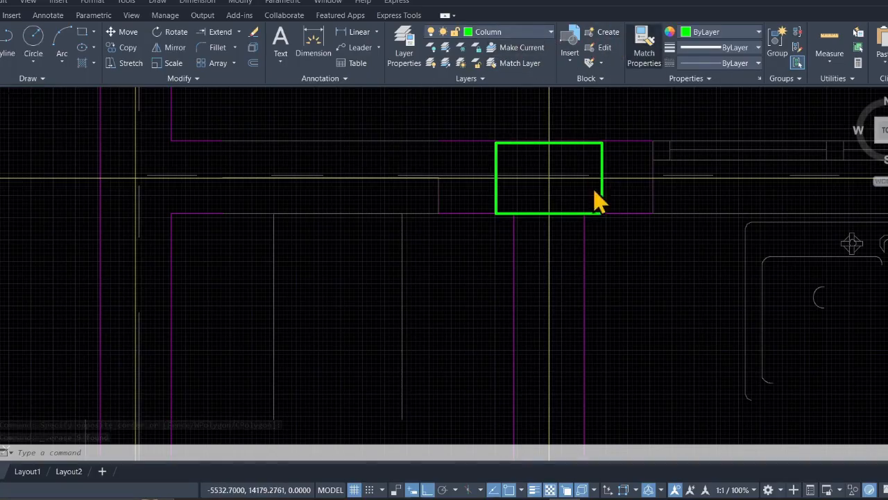
- Match the magenta wall line's properties onto the grey lower wall line left of the column and the vertical line meeting it
{"action": "left_click", "coordinate": [584, 296]}
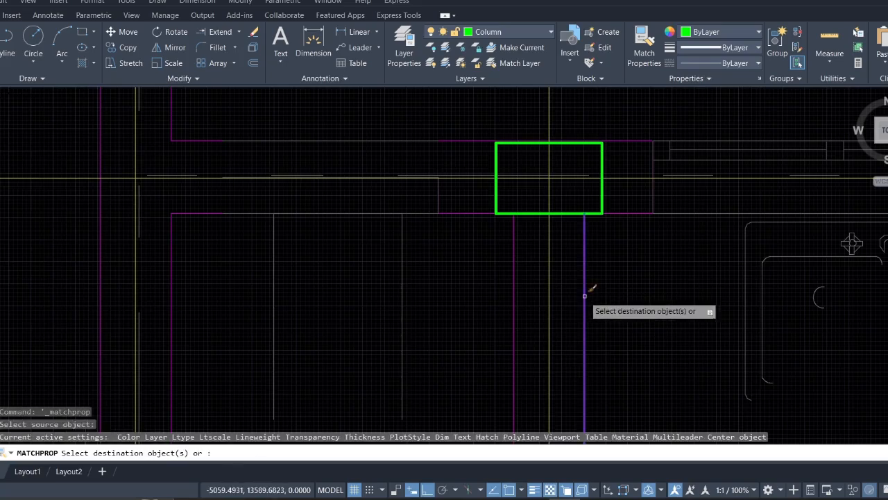
{"action": "left_click", "coordinate": [429, 228]}
{"action": "left_click", "coordinate": [388, 191]}
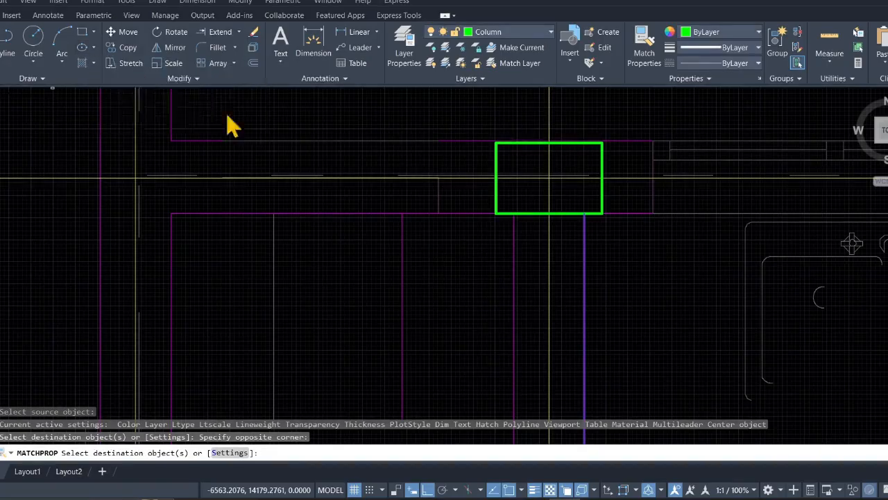
{"action": "key", "text": "Escape"}
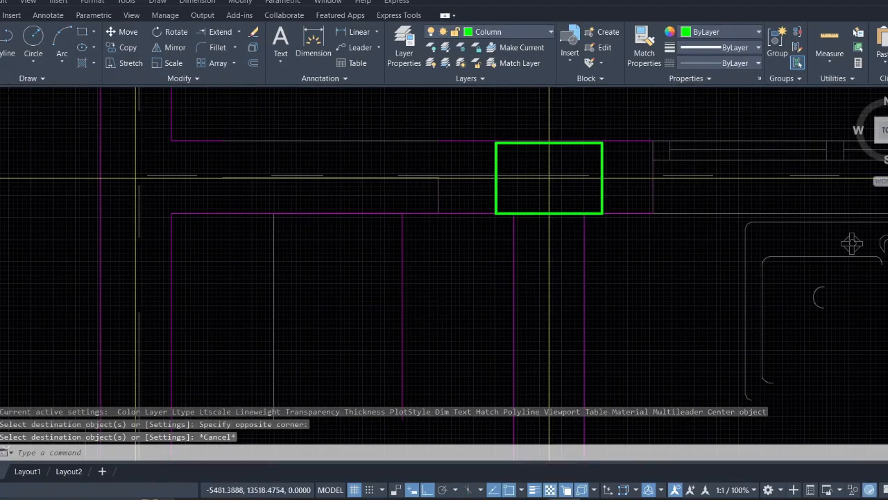
- Erase the magenta vertical line hanging below the lower wall line, left of the column
{"action": "left_click", "coordinate": [436, 322]}
{"action": "left_click", "coordinate": [282, 246]}
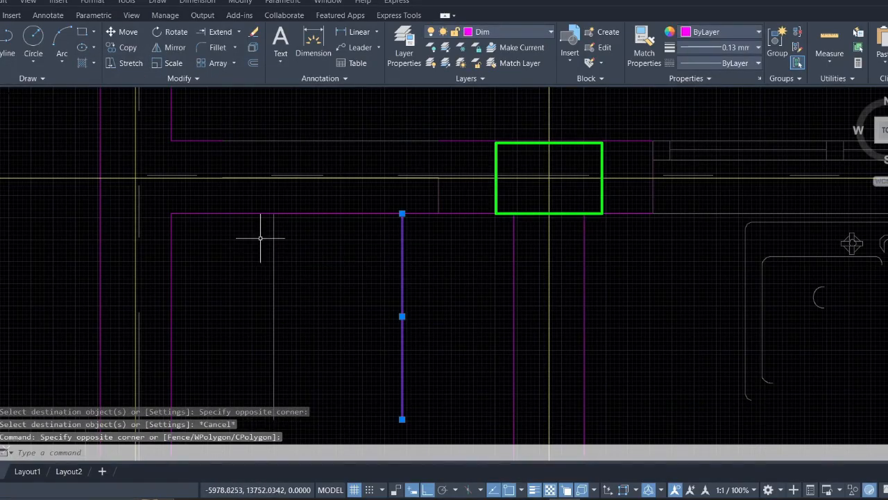
{"action": "key", "text": "Delete"}
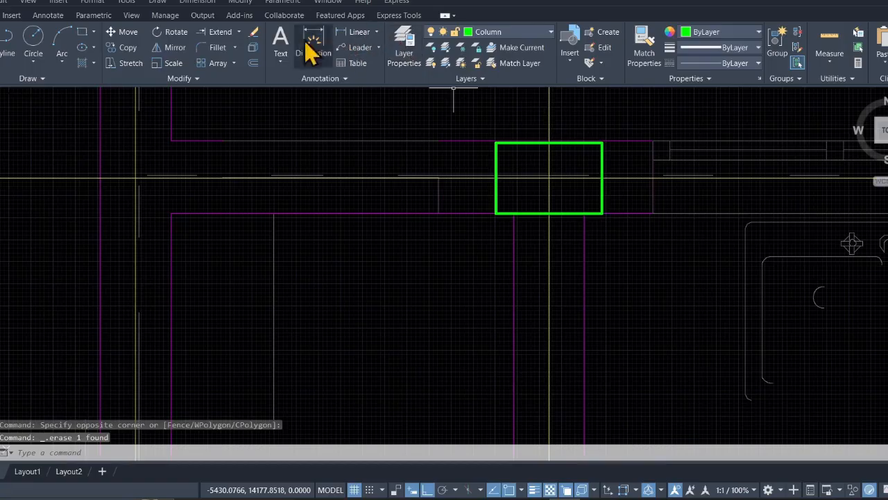
- Create a new layer named Beam wall and set its color to cyan
{"action": "left_click", "coordinate": [399, 54]}
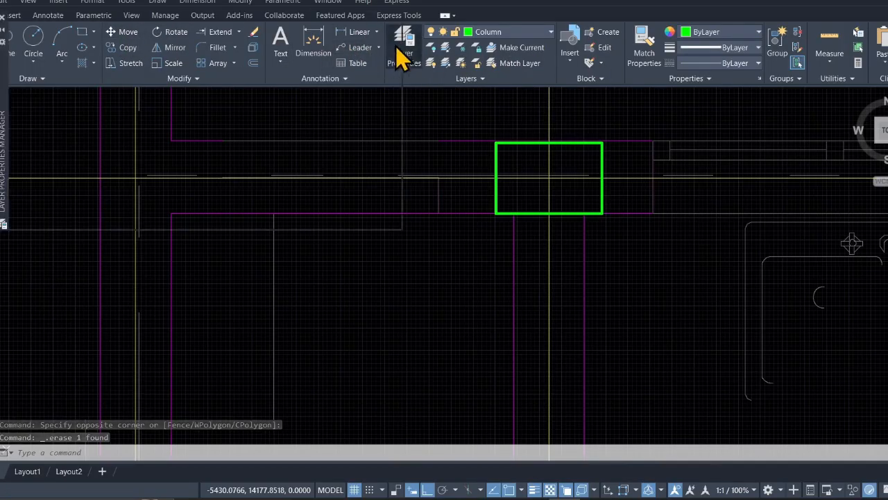
{"action": "left_click", "coordinate": [78, 38]}
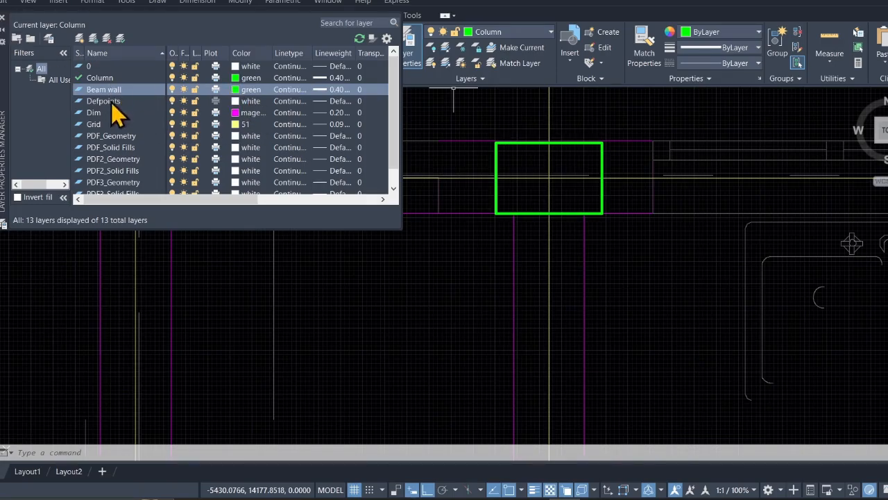
{"action": "left_click", "coordinate": [238, 92]}
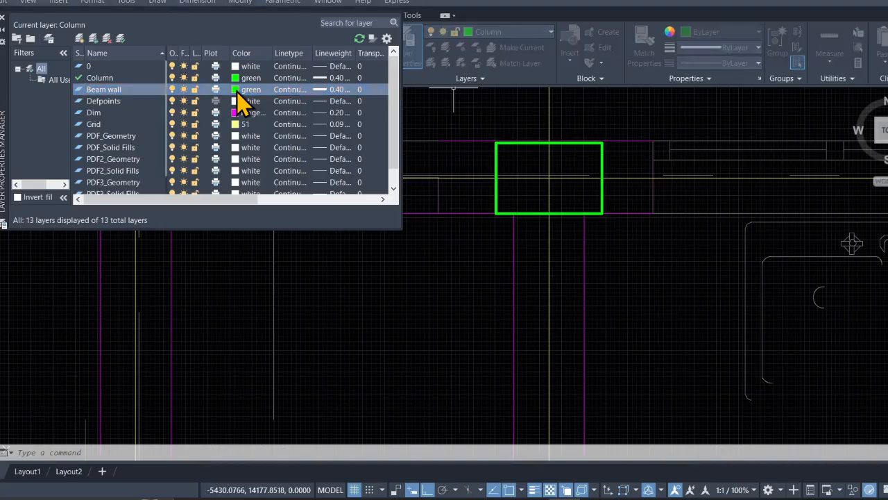
{"action": "left_click", "coordinate": [649, 225]}
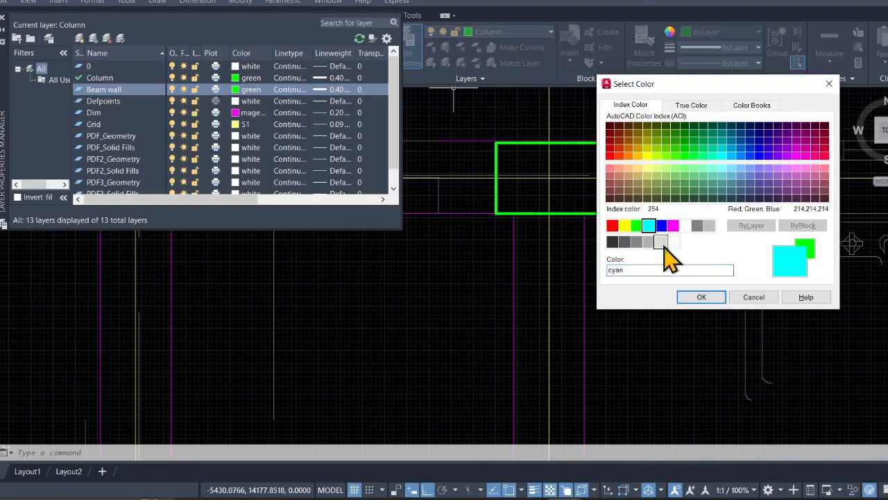
{"action": "left_click", "coordinate": [701, 297]}
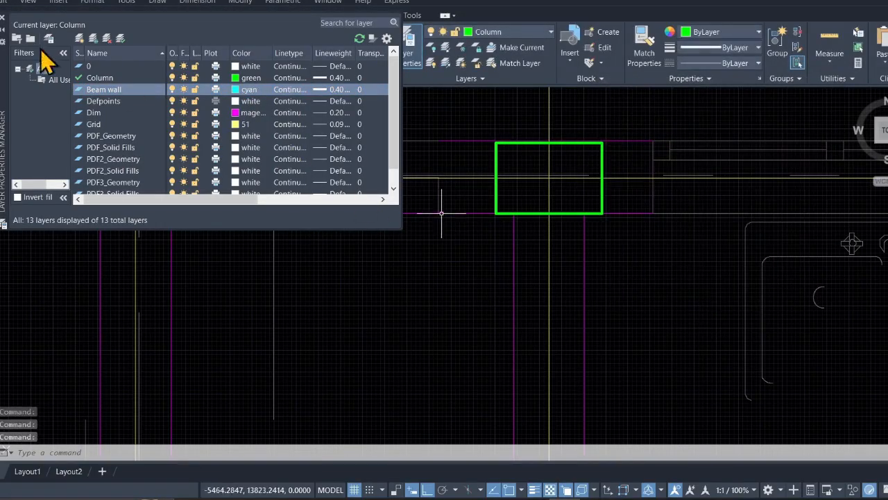
{"action": "left_click", "coordinate": [7, 14]}
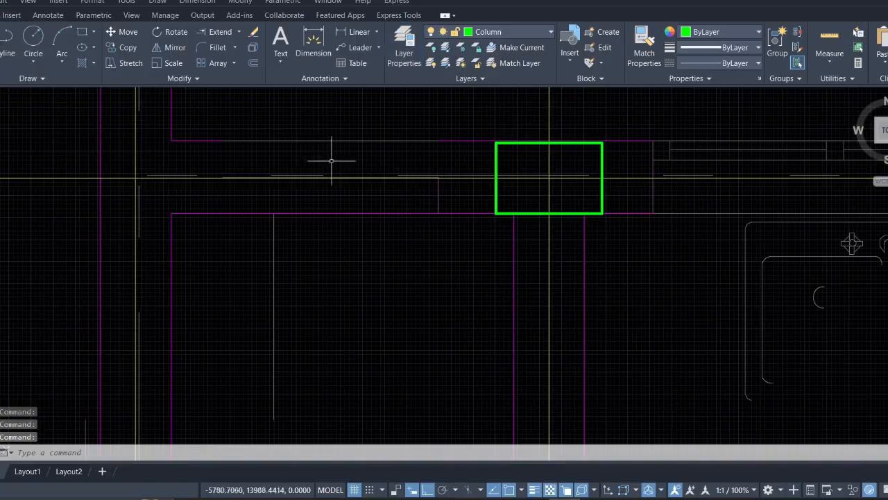
{"action": "scroll", "coordinate": [336, 202], "scroll_direction": "down", "scroll_amount": 5}
{"action": "scroll", "coordinate": [347, 202], "scroll_direction": "up", "scroll_amount": 5}
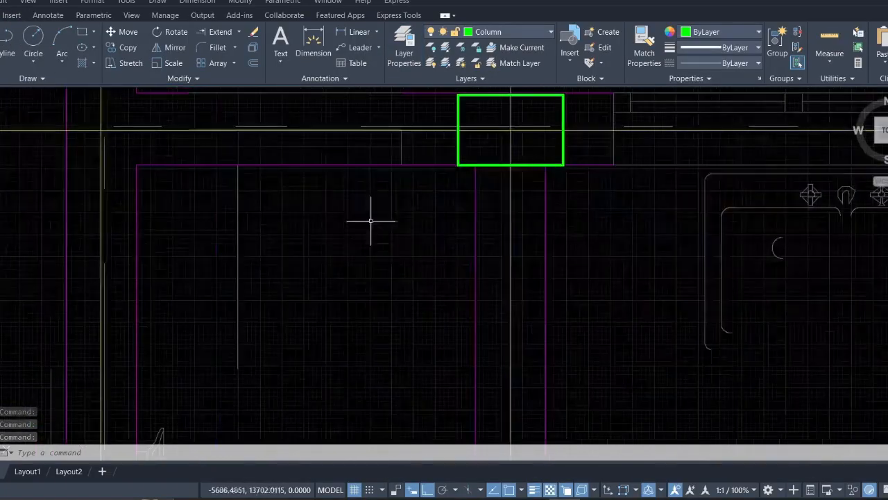
{"action": "left_click", "coordinate": [345, 165]}
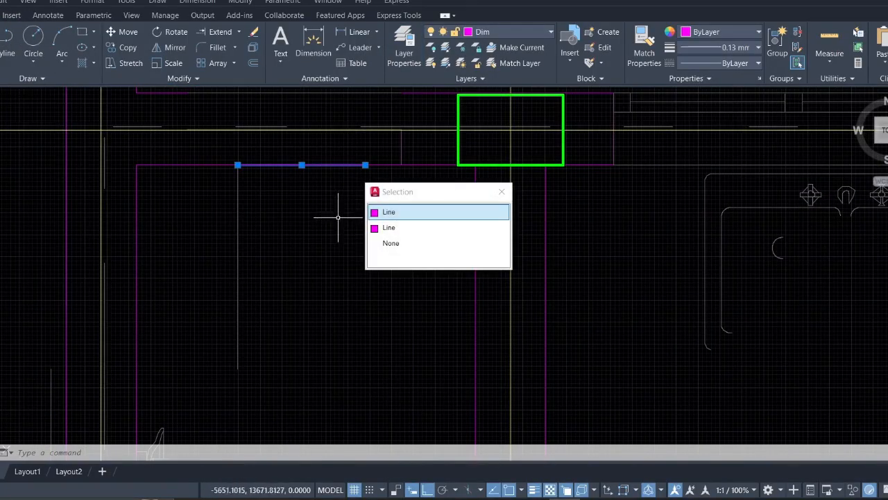
{"action": "key", "text": "Escape"}
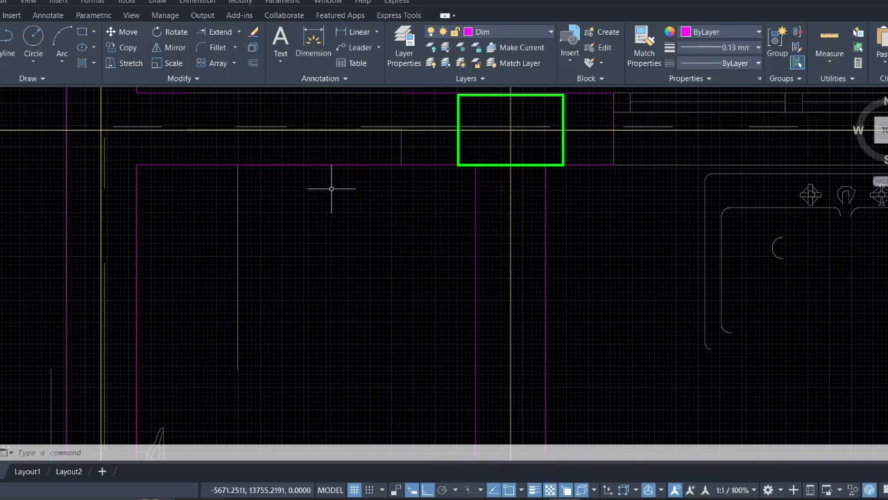
- Select all lines similar to the magenta vertical wall line with Select Similar and assign them to the Beam wall layer
{"action": "left_click", "coordinate": [147, 202]}
{"action": "left_click", "coordinate": [131, 175]}
{"action": "right_click", "coordinate": [152, 206]}
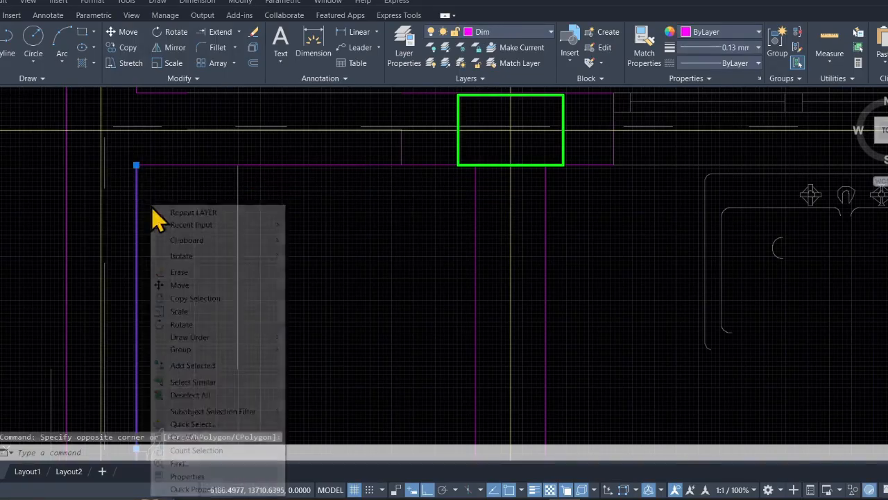
{"action": "mouse_move", "coordinate": [209, 250]}
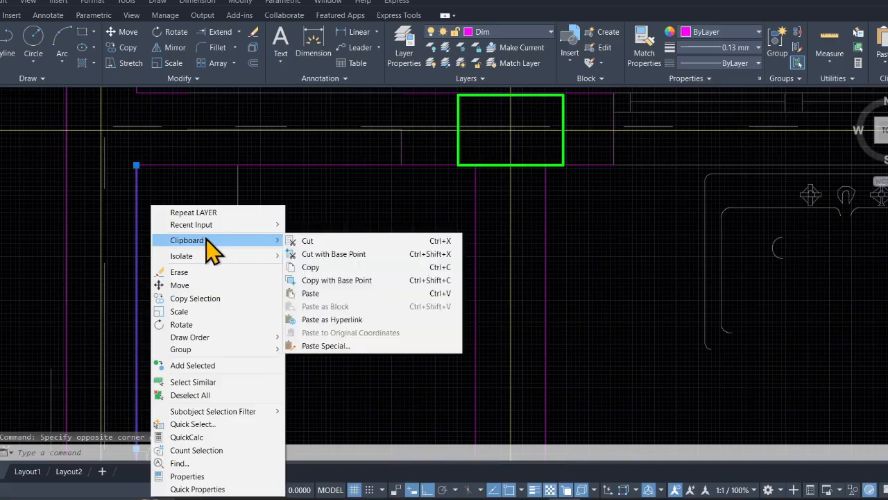
{"action": "left_click", "coordinate": [222, 381]}
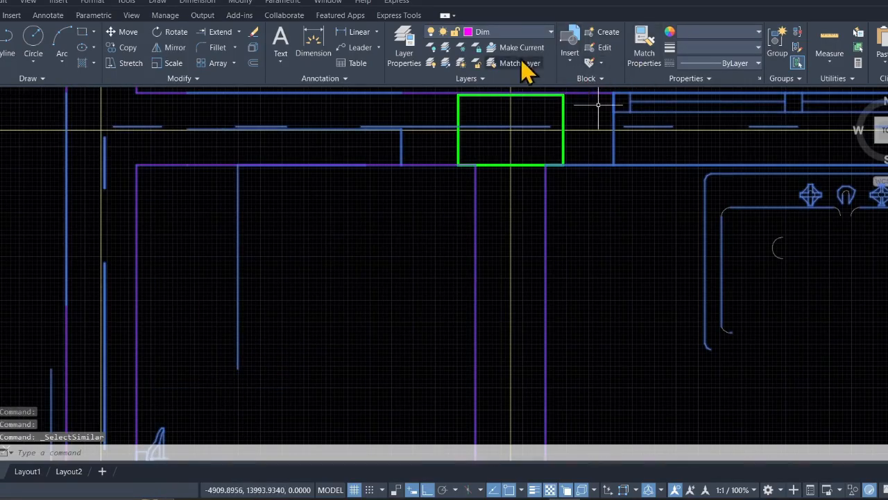
{"action": "left_click", "coordinate": [517, 35]}
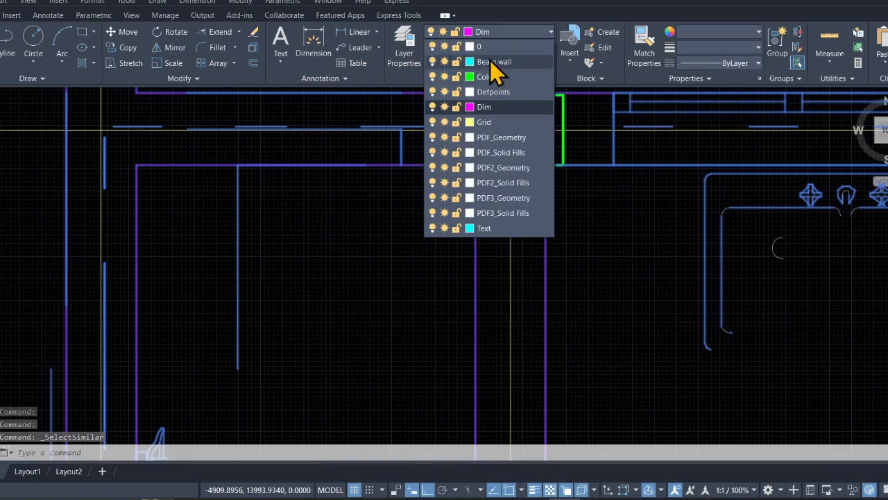
{"action": "left_click", "coordinate": [490, 60]}
{"action": "left_click", "coordinate": [398, 226]}
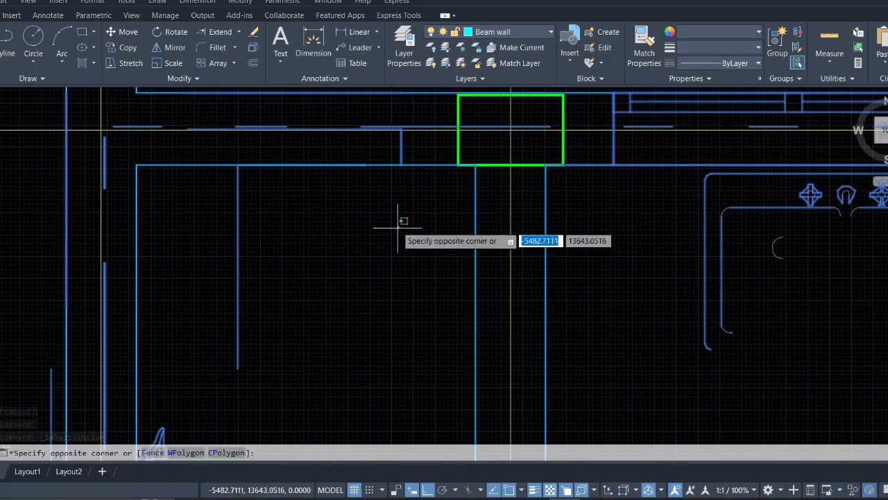
{"action": "key", "text": "Escape"}
{"action": "key", "text": "Escape"}
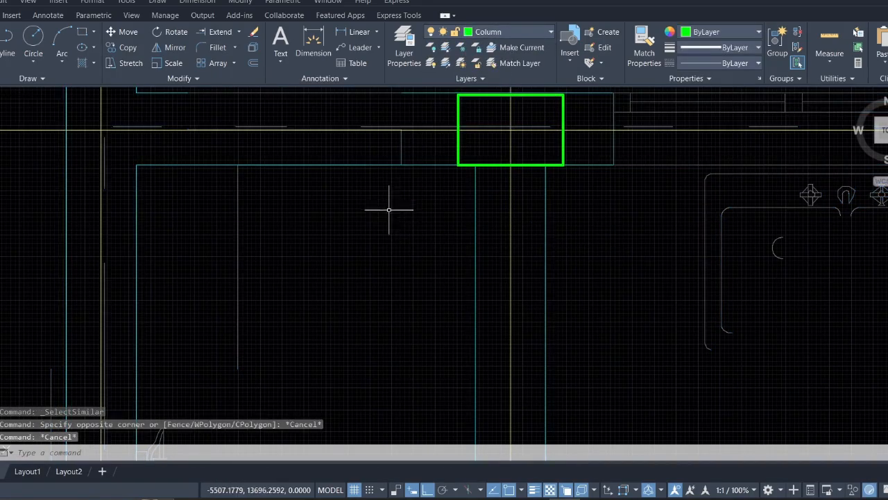
- Match the cyan wall line's properties onto the grey upper wall line between the left vertical wall and the adjacent column
{"action": "scroll", "coordinate": [389, 209], "scroll_direction": "down", "scroll_amount": 2}
{"action": "scroll", "coordinate": [368, 188], "scroll_direction": "down", "scroll_amount": 2}
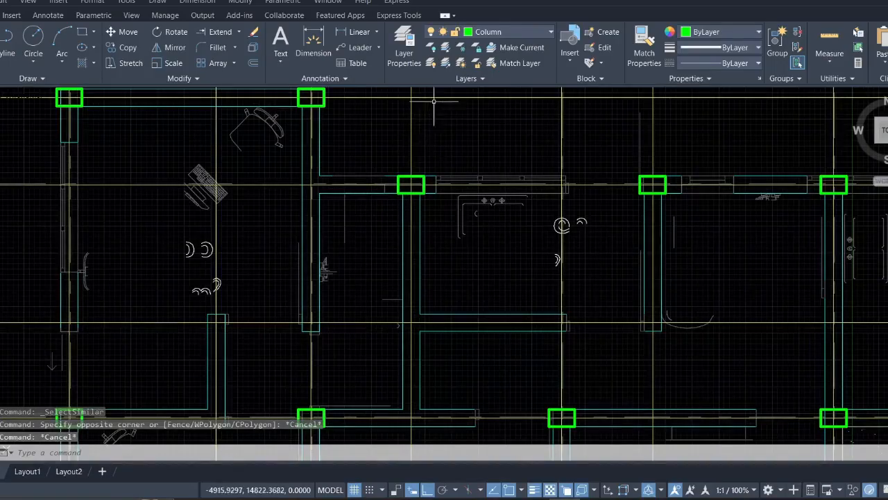
{"action": "left_click", "coordinate": [644, 43]}
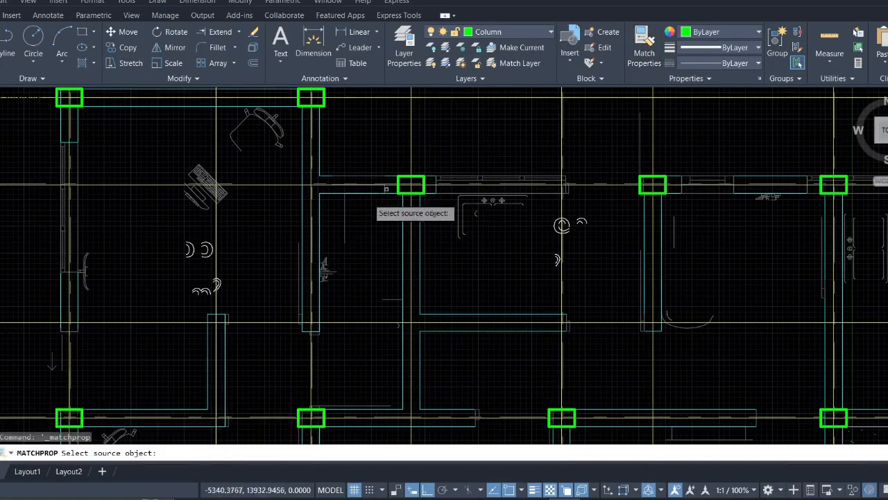
{"action": "scroll", "coordinate": [357, 208], "scroll_direction": "up", "scroll_amount": 5}
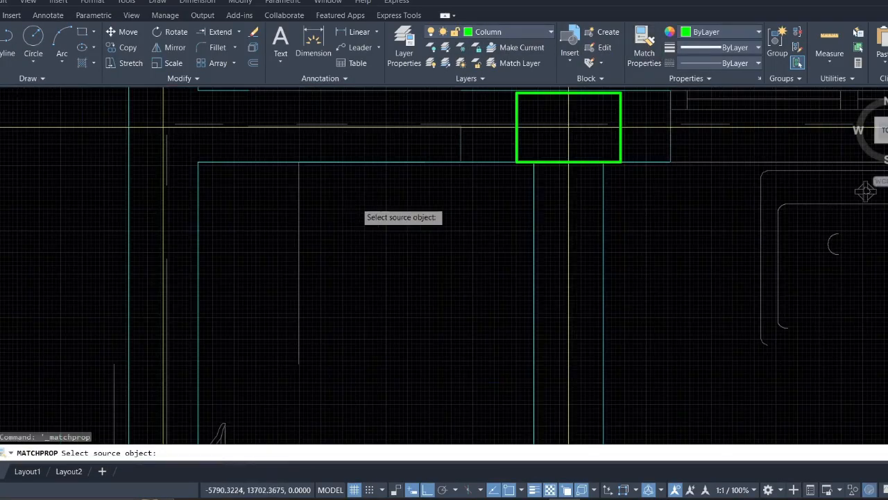
{"action": "left_click", "coordinate": [243, 165]}
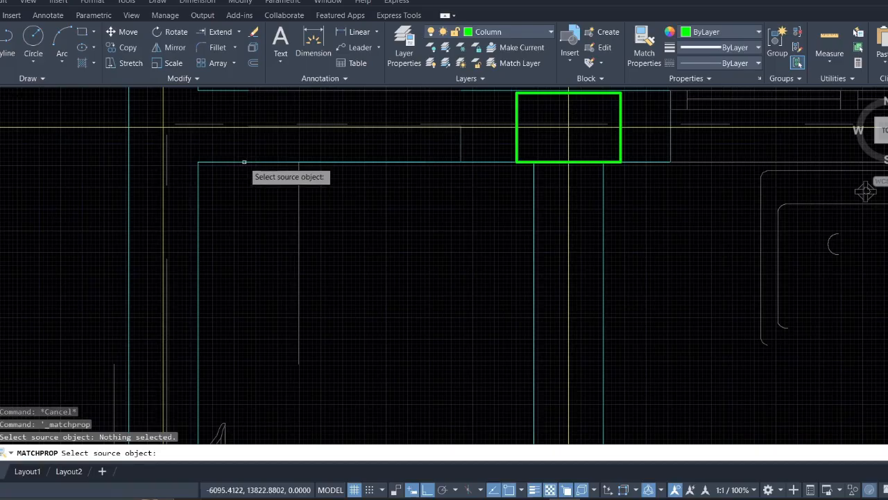
{"action": "left_click", "coordinate": [244, 162]}
{"action": "scroll", "coordinate": [267, 163], "scroll_direction": "down", "scroll_amount": 4}
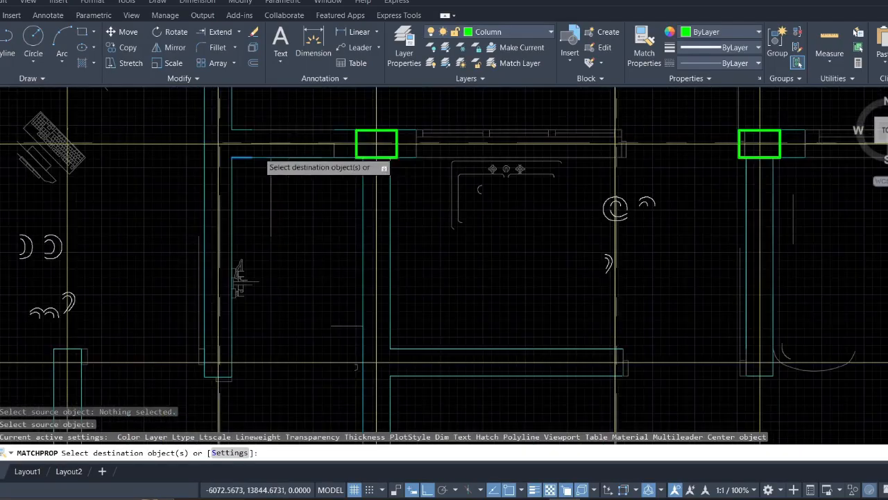
{"action": "left_click", "coordinate": [309, 127]}
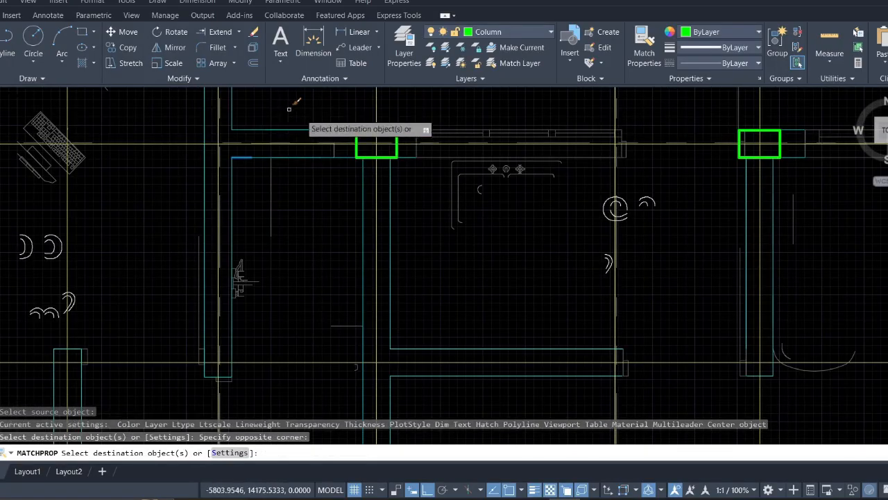
- Match the cyan wall properties onto the outer line segments of the window above the sink, right of the column
{"action": "scroll", "coordinate": [515, 130], "scroll_direction": "up", "scroll_amount": 4}
{"action": "scroll", "coordinate": [515, 130], "scroll_direction": "up", "scroll_amount": 2}
{"action": "left_click", "coordinate": [510, 128]}
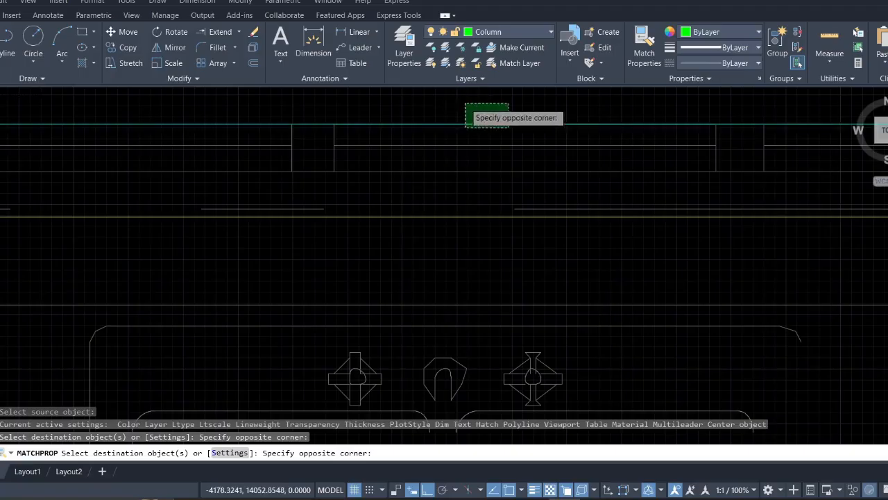
{"action": "left_click", "coordinate": [463, 102]}
{"action": "scroll", "coordinate": [457, 140], "scroll_direction": "down", "scroll_amount": 2}
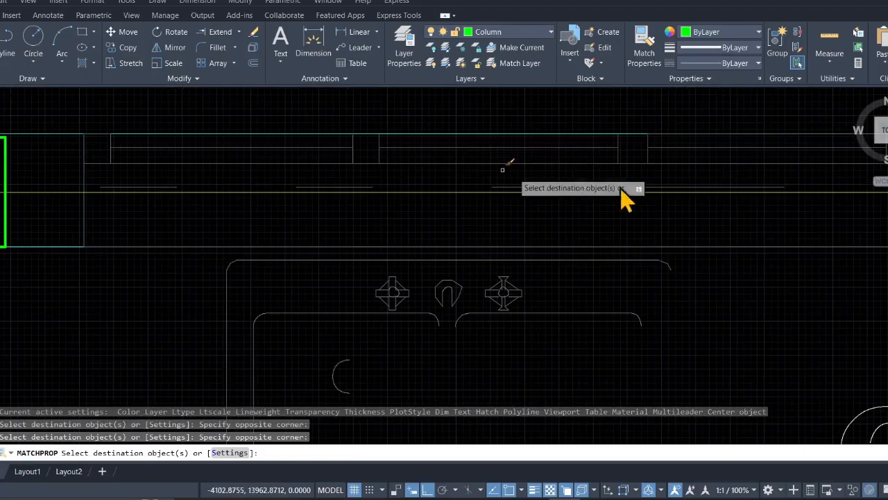
{"action": "left_click", "coordinate": [727, 139]}
{"action": "left_click", "coordinate": [685, 118]}
{"action": "scroll", "coordinate": [674, 134], "scroll_direction": "down", "scroll_amount": 3}
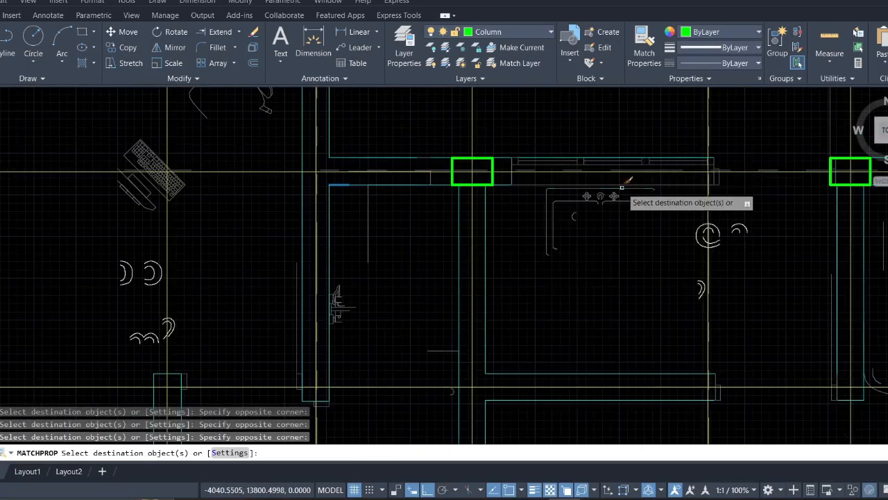
- Match the cyan wall properties onto the grey inner wall line running above the sink, right of the column
{"action": "scroll", "coordinate": [590, 170], "scroll_direction": "up", "scroll_amount": 2}
{"action": "scroll", "coordinate": [450, 143], "scroll_direction": "up", "scroll_amount": 4}
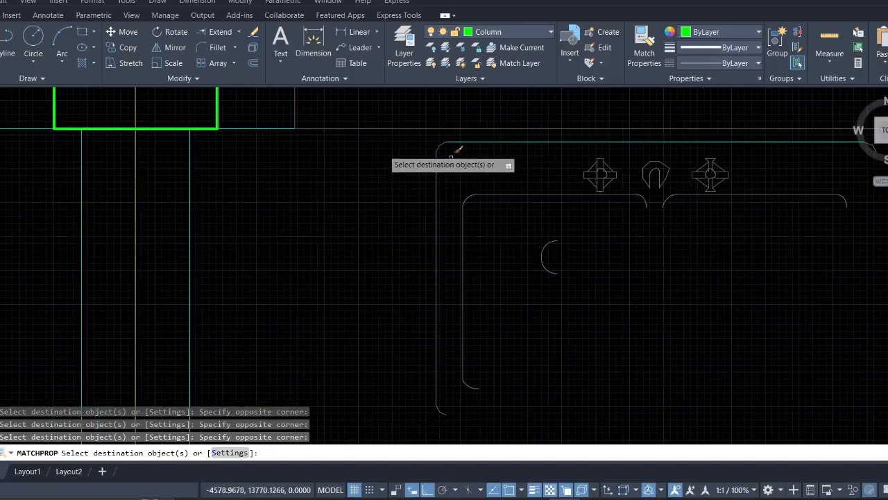
{"action": "left_click", "coordinate": [369, 137]}
{"action": "left_click", "coordinate": [363, 102]}
{"action": "scroll", "coordinate": [375, 159], "scroll_direction": "down", "scroll_amount": 5}
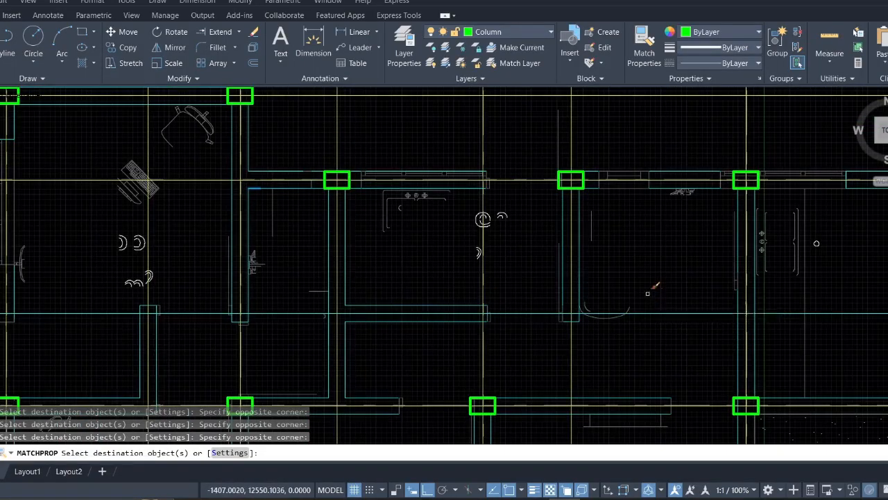
- Match the cyan wall properties onto the grey inner line and upper outer line segment at the window in the lower-left exterior wall
{"action": "mouse_move", "coordinate": [651, 289]}
{"action": "middle_mouse_down"}
{"action": "mouse_move", "coordinate": [624, 423]}
{"action": "mouse_move", "coordinate": [734, 291]}
{"action": "mouse_move", "coordinate": [776, 168]}
{"action": "middle_mouse_up"}
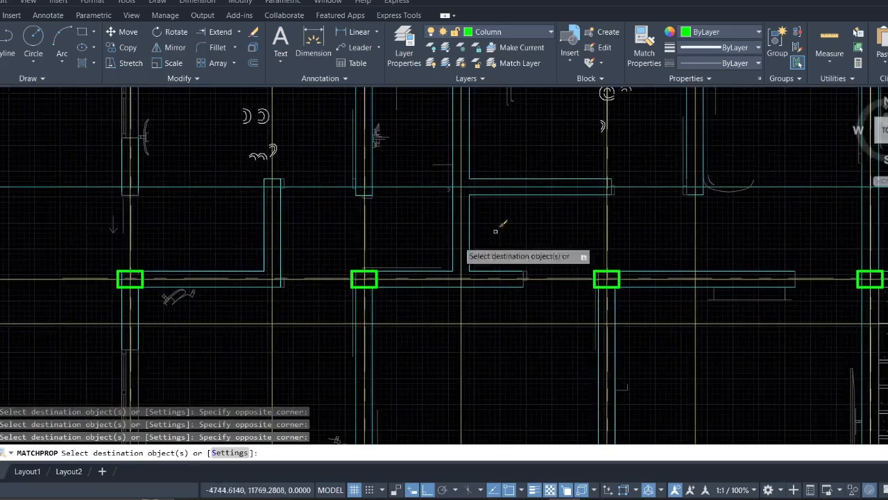
{"action": "mouse_move", "coordinate": [294, 369]}
{"action": "middle_mouse_down"}
{"action": "mouse_move", "coordinate": [307, 339]}
{"action": "mouse_move", "coordinate": [476, 431]}
{"action": "middle_mouse_up"}
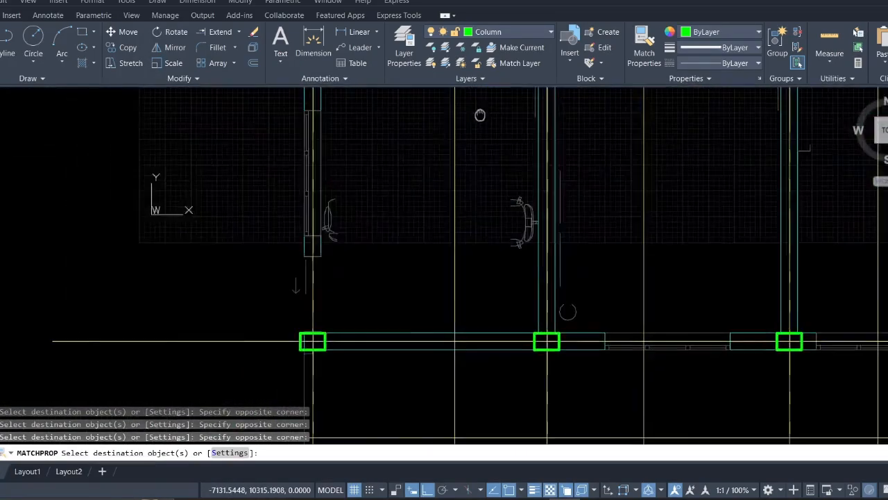
{"action": "scroll", "coordinate": [334, 162], "scroll_direction": "up", "scroll_amount": 2}
{"action": "left_click", "coordinate": [329, 170]}
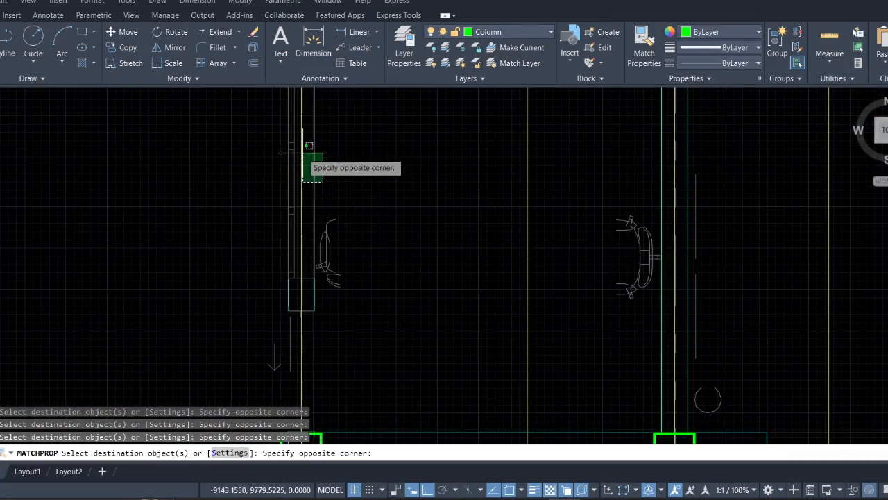
{"action": "left_click", "coordinate": [304, 152]}
{"action": "scroll", "coordinate": [295, 177], "scroll_direction": "up", "scroll_amount": 3}
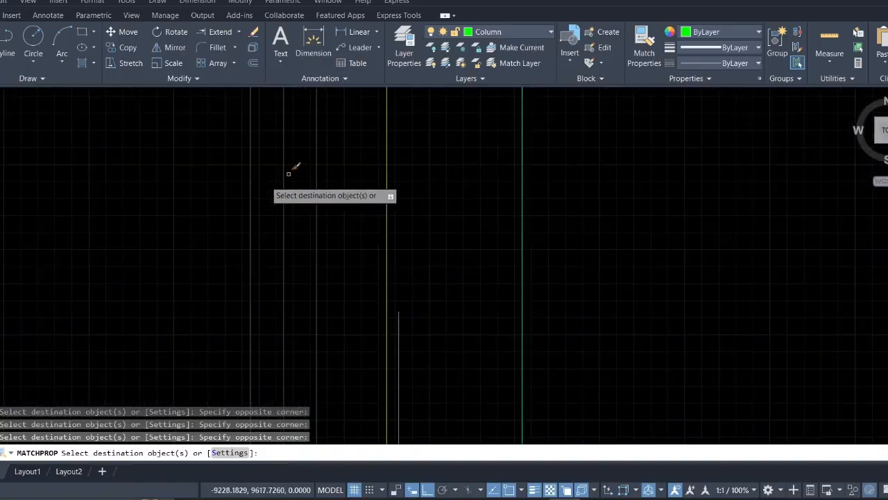
{"action": "scroll", "coordinate": [224, 232], "scroll_direction": "down", "scroll_amount": 4}
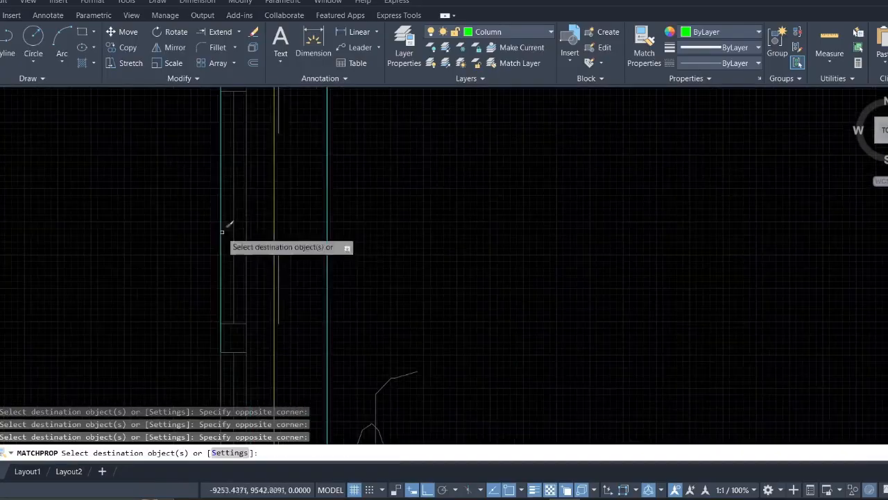
{"action": "scroll", "coordinate": [398, 271], "scroll_direction": "down", "scroll_amount": 4}
- Match the cyan wall properties onto the lower outer line segment of the same left exterior wall window
{"action": "middle_click_drag", "start_coordinate": [412, 275], "coordinate": [332, 166]}
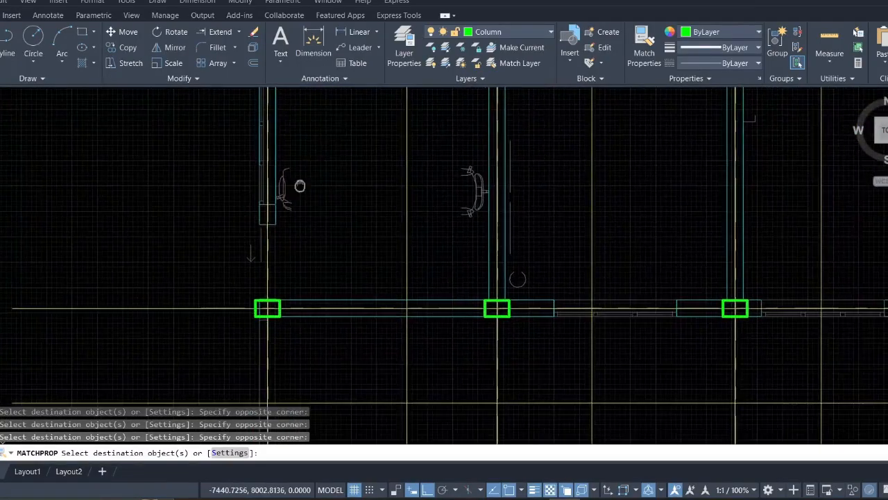
{"action": "scroll", "coordinate": [293, 195], "scroll_direction": "up", "scroll_amount": 2}
{"action": "scroll", "coordinate": [288, 196], "scroll_direction": "up", "scroll_amount": 3}
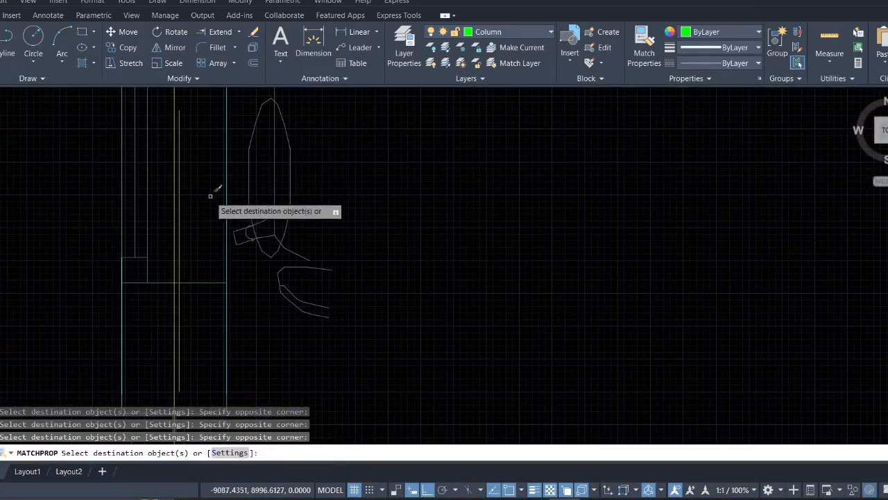
{"action": "left_click", "coordinate": [121, 193]}
{"action": "left_click", "coordinate": [100, 176]}
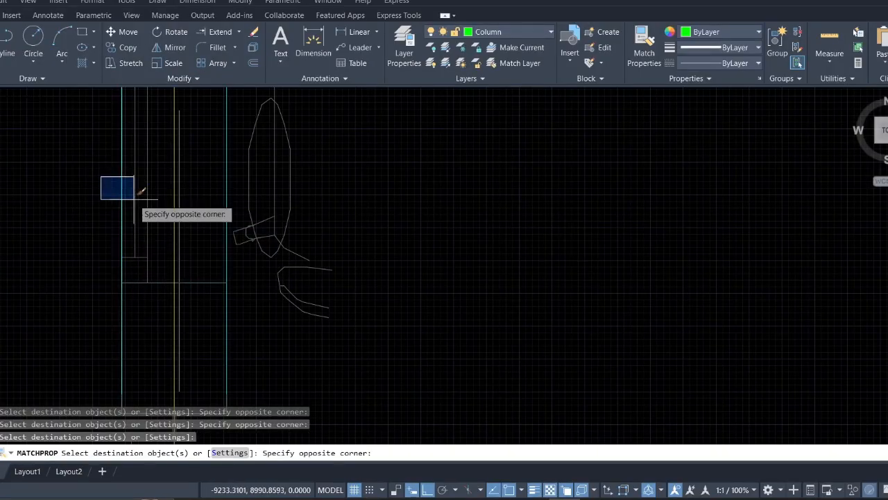
{"action": "left_click", "coordinate": [134, 199]}
{"action": "scroll", "coordinate": [397, 271], "scroll_direction": "down", "scroll_amount": 5}
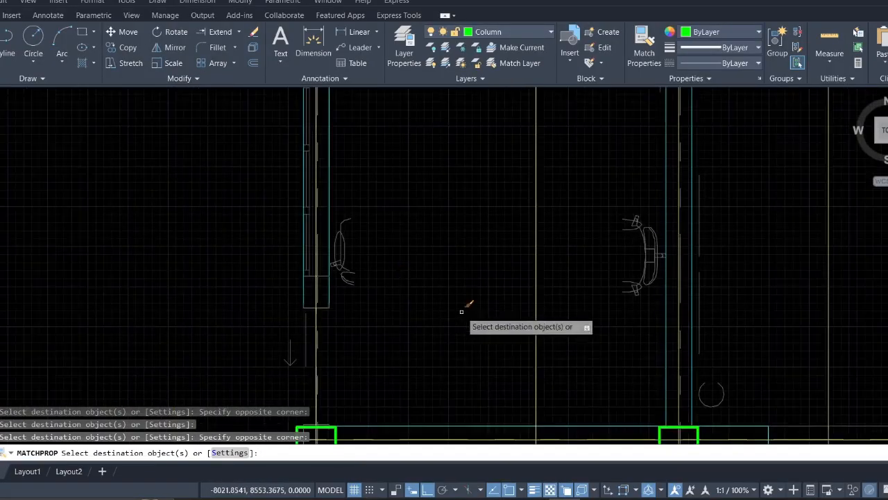
- Match the cyan wall properties onto the grey inner wall line at the window between the second and third columns of the lower wall
{"action": "scroll", "coordinate": [460, 310], "scroll_direction": "down", "scroll_amount": 1}
{"action": "mouse_move", "coordinate": [450, 301]}
{"action": "middle_mouse_down"}
{"action": "mouse_move", "coordinate": [369, 157]}
{"action": "mouse_move", "coordinate": [206, 171]}
{"action": "middle_mouse_up"}
{"action": "scroll", "coordinate": [469, 229], "scroll_direction": "down", "scroll_amount": 2}
{"action": "scroll", "coordinate": [481, 248], "scroll_direction": "up", "scroll_amount": 1}
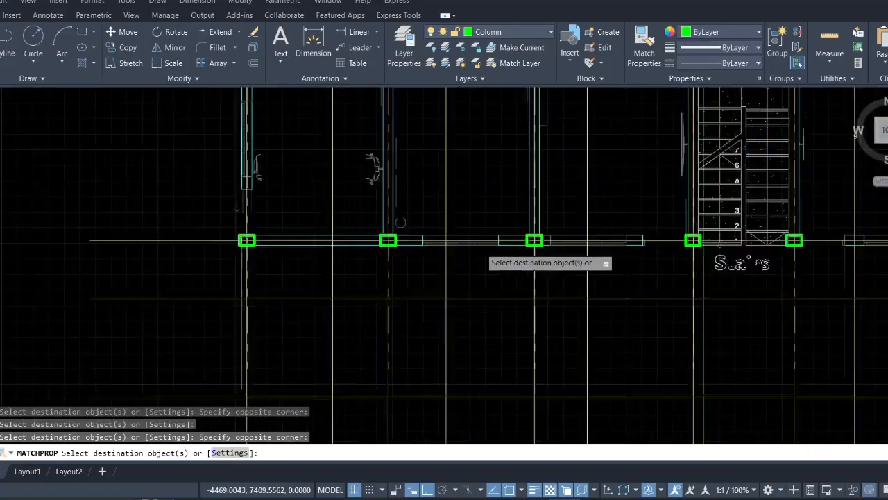
{"action": "scroll", "coordinate": [481, 248], "scroll_direction": "up", "scroll_amount": 3}
{"action": "left_click", "coordinate": [459, 180]}
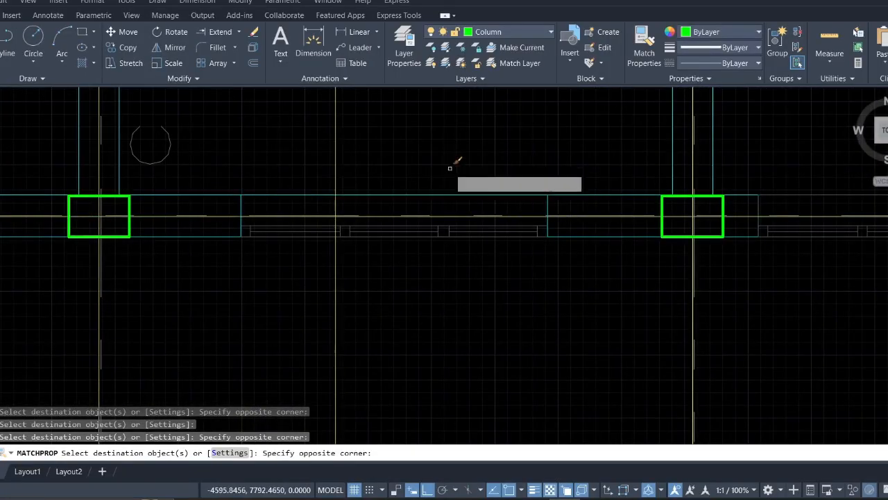
{"action": "left_click", "coordinate": [450, 168]}
{"action": "key", "text": "Escape"}
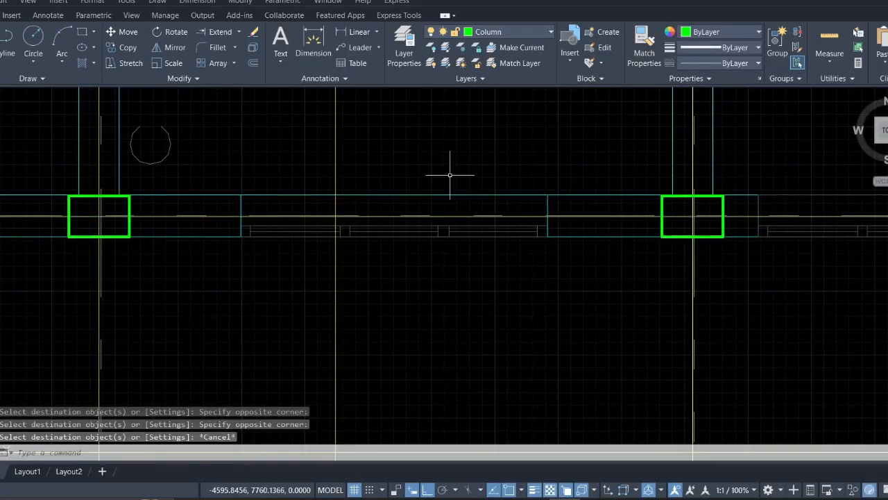
- Try to erase all objects similar to a grey window line using Select Similar, and undo the erase
{"action": "scroll", "coordinate": [445, 224], "scroll_direction": "up", "scroll_amount": 4}
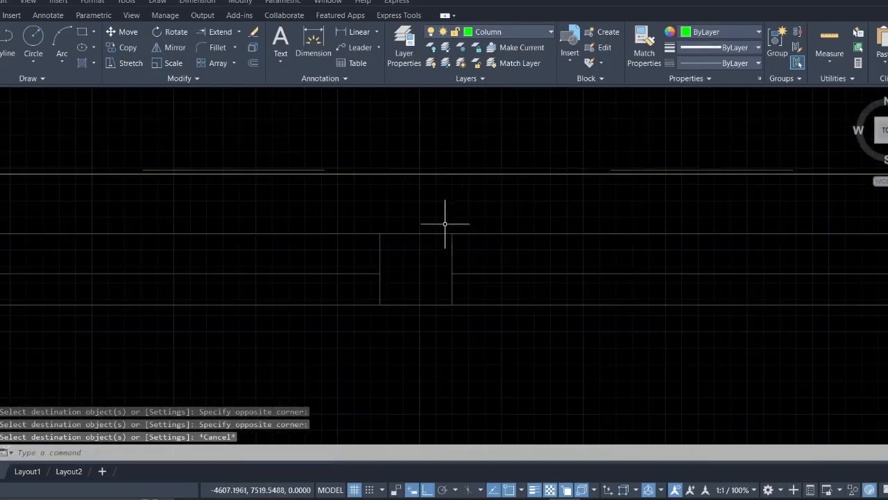
{"action": "left_click", "coordinate": [496, 283]}
{"action": "left_click", "coordinate": [477, 249]}
{"action": "right_click", "coordinate": [474, 250]}
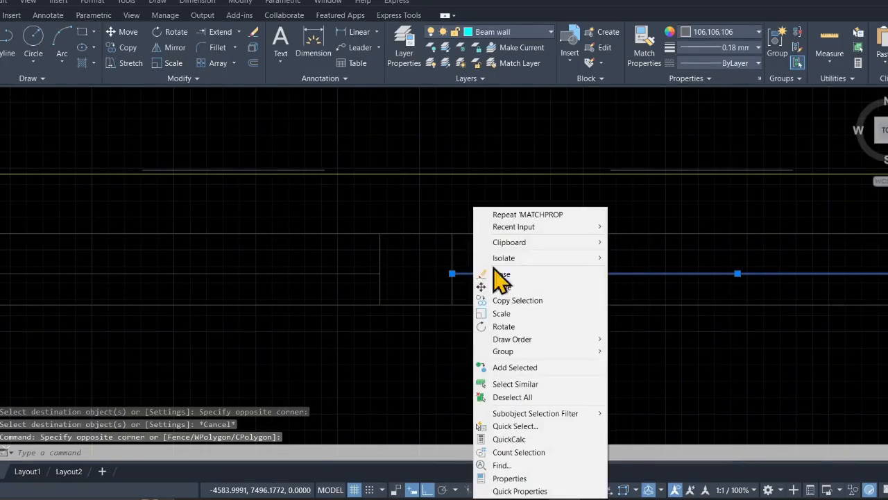
{"action": "left_click", "coordinate": [522, 386]}
{"action": "scroll", "coordinate": [517, 368], "scroll_direction": "down", "scroll_amount": 3}
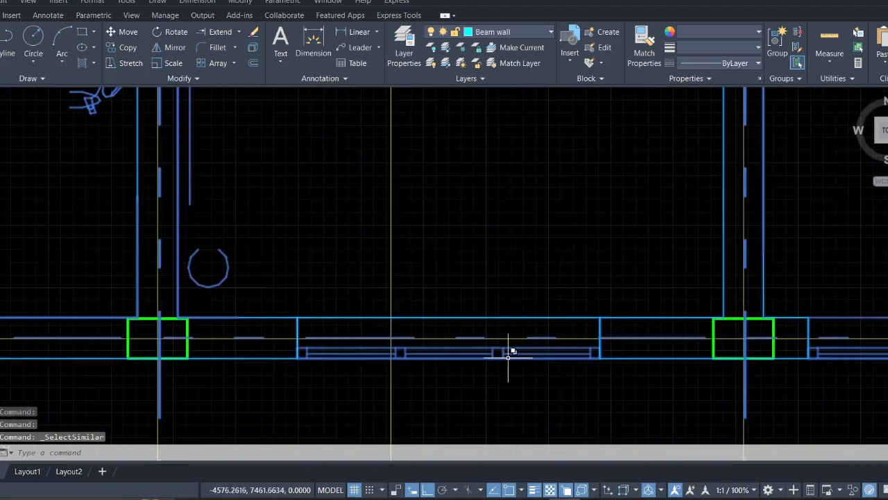
{"action": "right_click", "coordinate": [495, 250]}
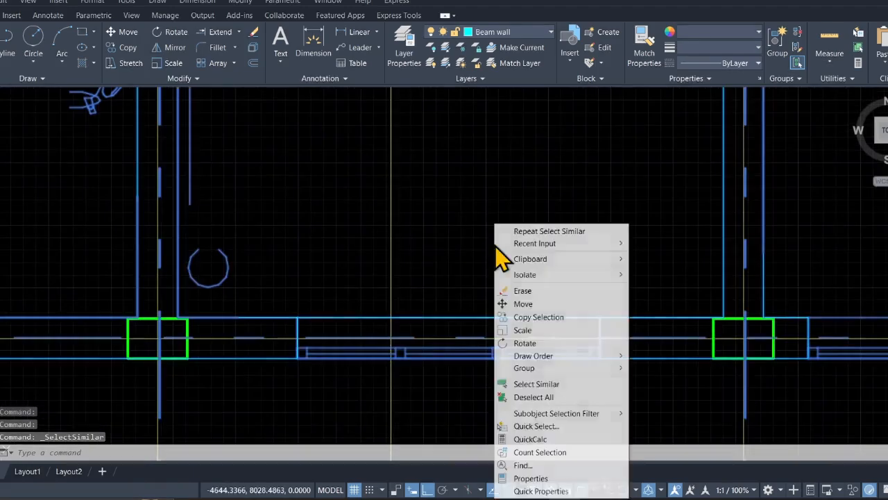
{"action": "left_click", "coordinate": [526, 291]}
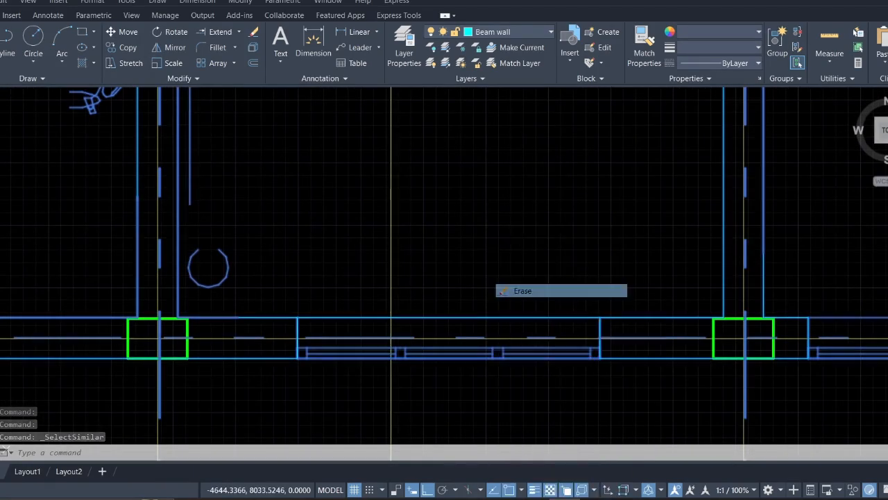
{"action": "left_click", "coordinate": [109, 1]}
{"action": "scroll", "coordinate": [324, 200], "scroll_direction": "down", "scroll_amount": 3}
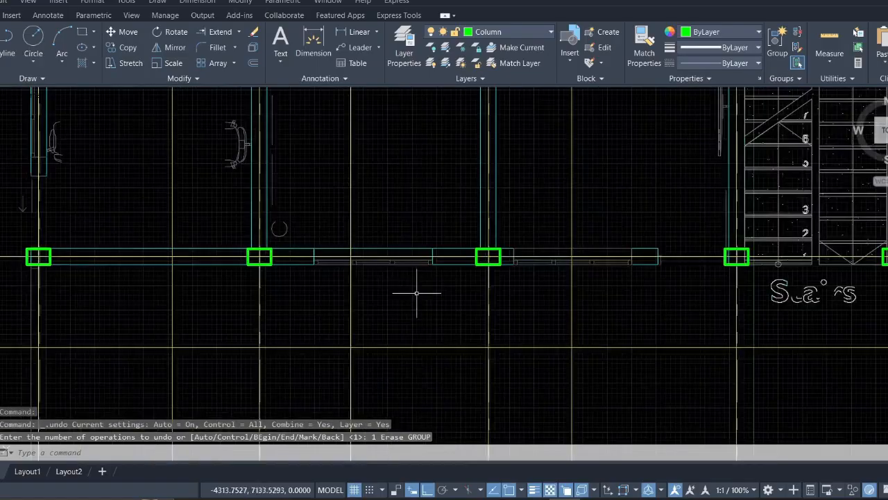
- Match the cyan inner wall line's properties onto the grey outer line of the window between the second and third lower-wall columns
{"action": "scroll", "coordinate": [407, 276], "scroll_direction": "up", "scroll_amount": 4}
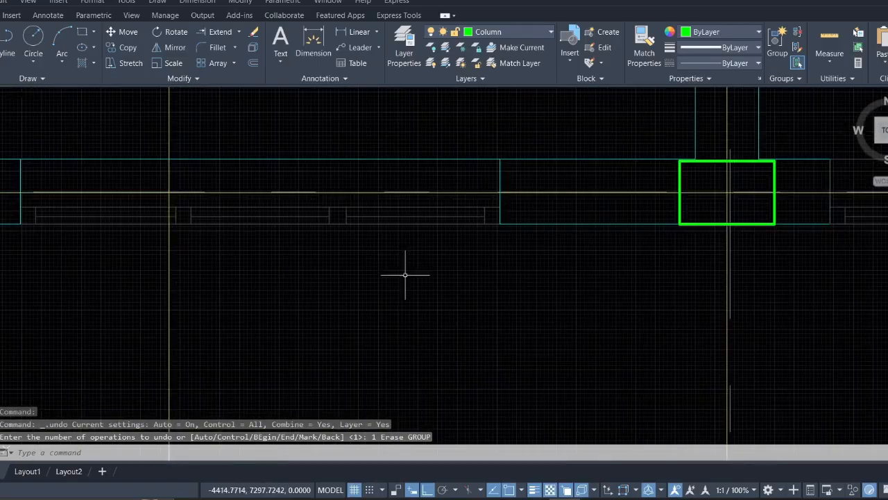
{"action": "left_click", "coordinate": [642, 42]}
{"action": "scroll", "coordinate": [407, 215], "scroll_direction": "up", "scroll_amount": 4}
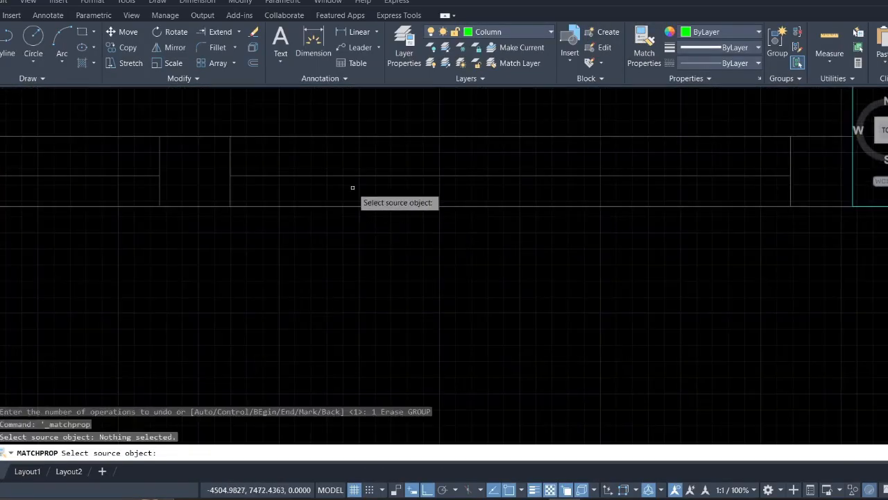
{"action": "left_click", "coordinate": [354, 206]}
{"action": "left_click", "coordinate": [367, 229]}
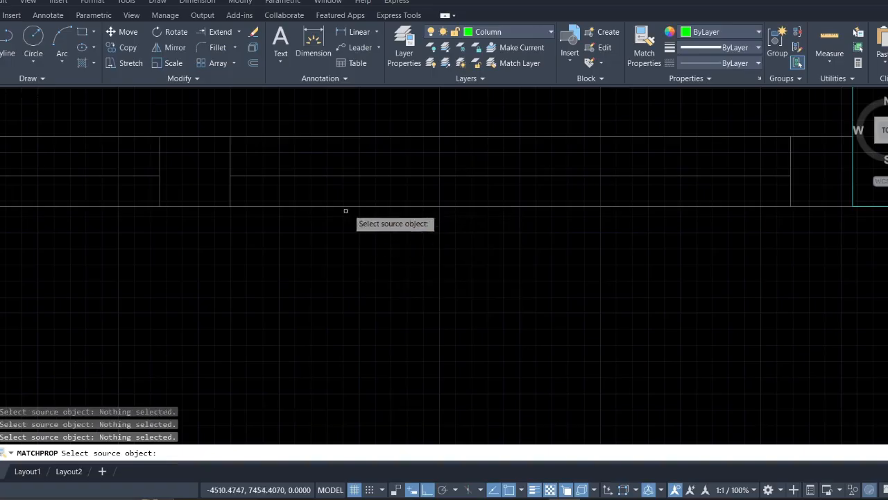
{"action": "left_click", "coordinate": [647, 39]}
{"action": "scroll", "coordinate": [588, 159], "scroll_direction": "down", "scroll_amount": 2}
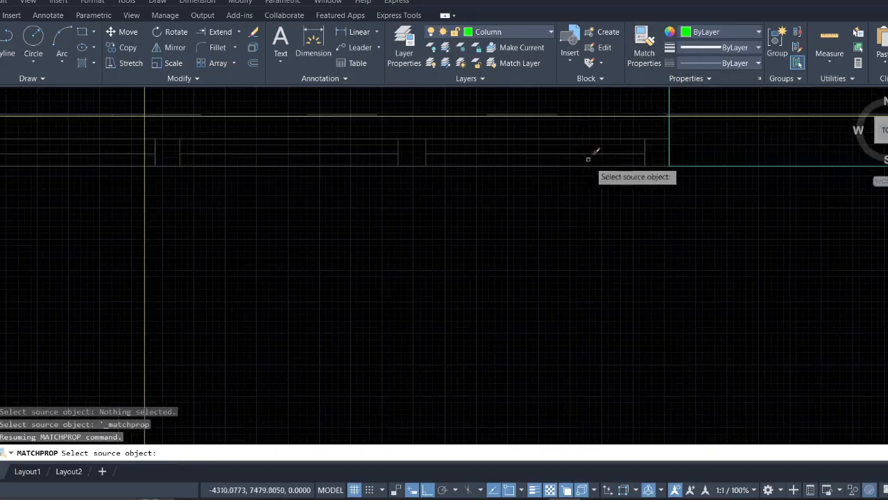
{"action": "scroll", "coordinate": [669, 179], "scroll_direction": "down", "scroll_amount": 2}
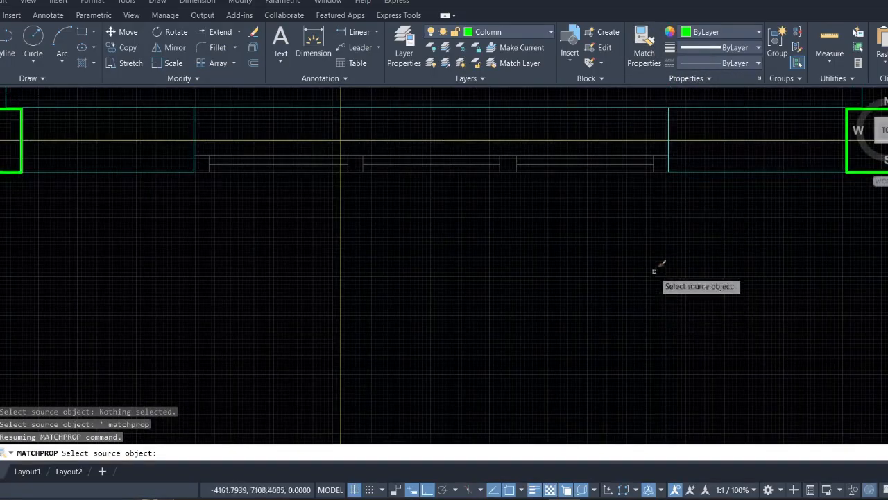
{"action": "left_click", "coordinate": [628, 107]}
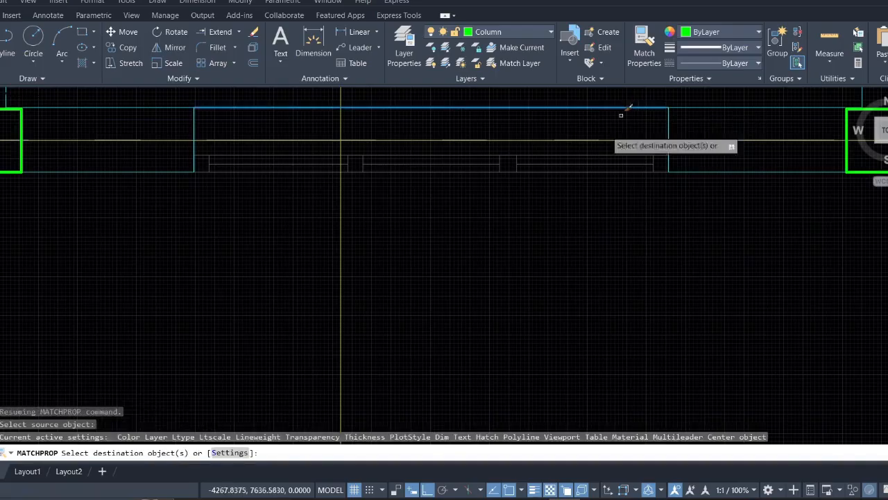
{"action": "scroll", "coordinate": [551, 173], "scroll_direction": "up", "scroll_amount": 2}
{"action": "left_click", "coordinate": [540, 179]}
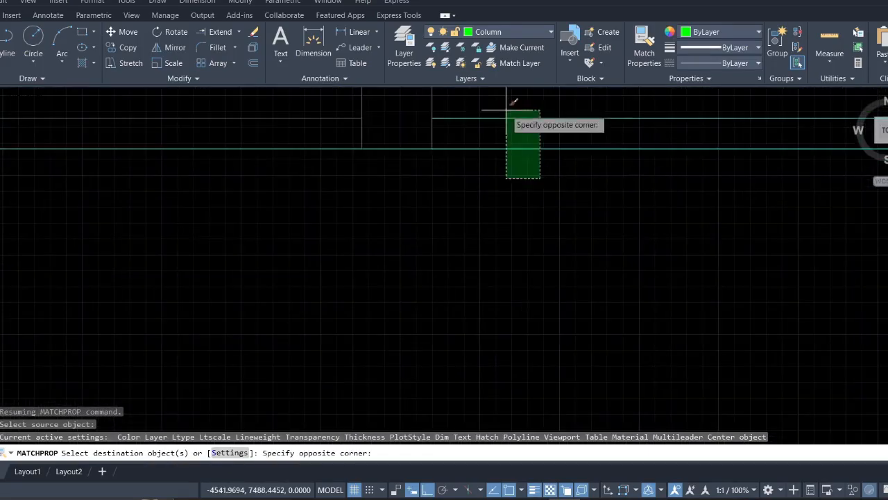
{"action": "left_click", "coordinate": [500, 136]}
{"action": "scroll", "coordinate": [496, 160], "scroll_direction": "down", "scroll_amount": 5}
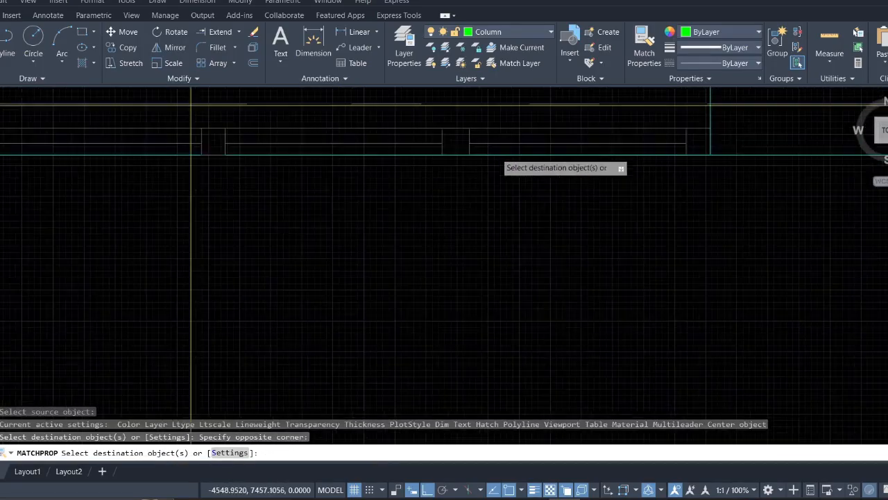
{"action": "middle_click_drag", "start_coordinate": [529, 213], "coordinate": [315, 231]}
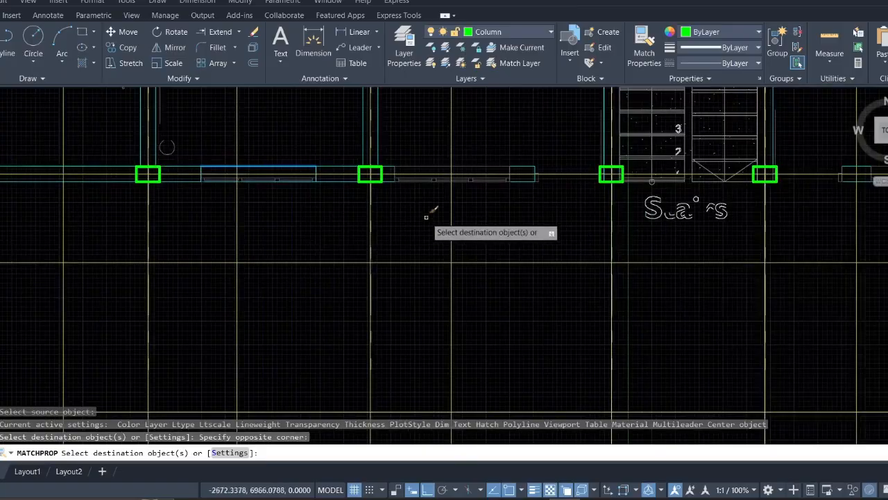
{"action": "scroll", "coordinate": [499, 232], "scroll_direction": "down", "scroll_amount": 3}
{"action": "middle_click_drag", "start_coordinate": [491, 226], "coordinate": [401, 268]}
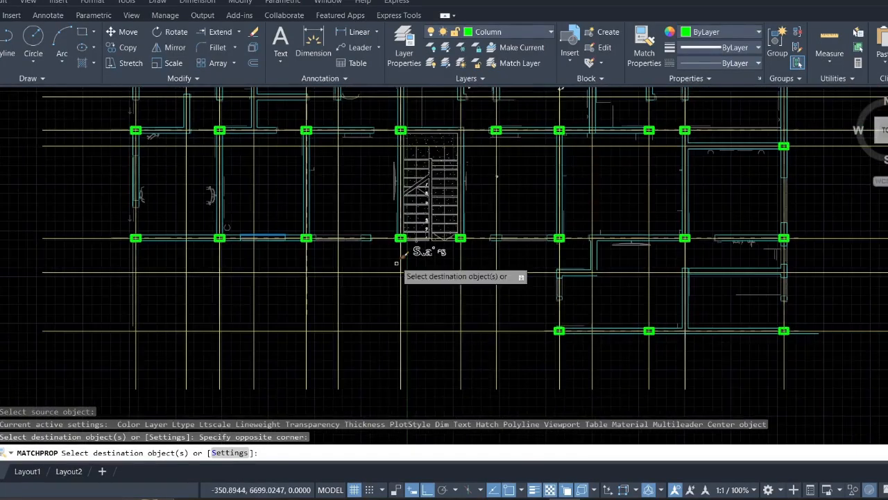
{"action": "scroll", "coordinate": [392, 250], "scroll_direction": "up", "scroll_amount": 4}
{"action": "key", "text": "Escape"}
{"action": "scroll", "coordinate": [306, 211], "scroll_direction": "up", "scroll_amount": 2}
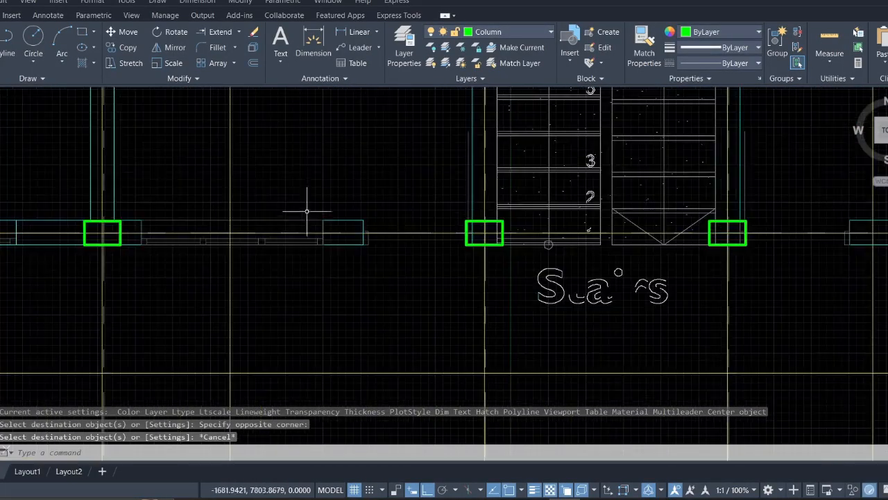
{"action": "left_click", "coordinate": [295, 222]}
{"action": "left_click", "coordinate": [286, 199]}
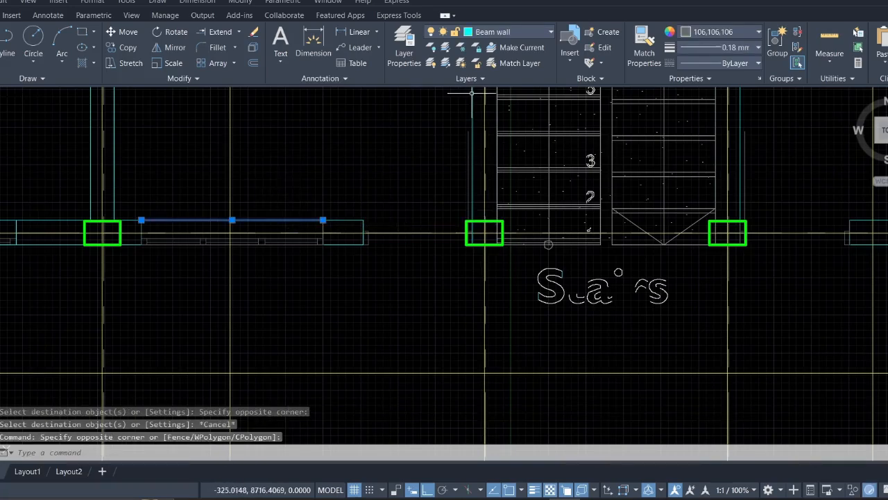
{"action": "left_click", "coordinate": [644, 48]}
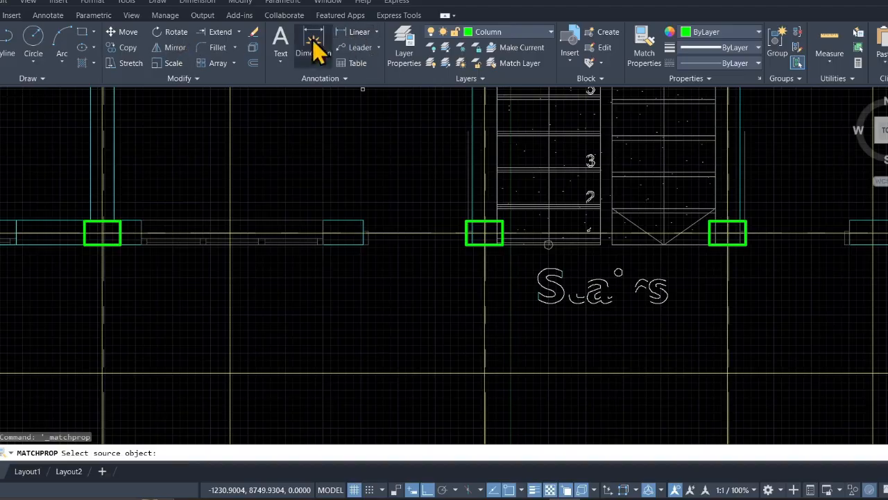
{"action": "key", "text": "Escape"}
- Cancel property matching and select the inner and outer grey lines of the lower-wall window just left of the stairs
{"action": "left_click", "coordinate": [275, 223]}
{"action": "left_click", "coordinate": [260, 169]}
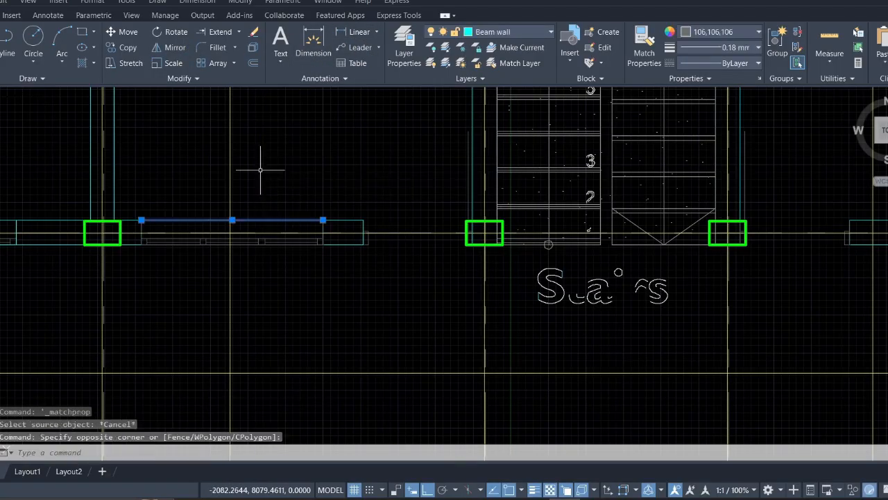
{"action": "scroll", "coordinate": [264, 249], "scroll_direction": "up", "scroll_amount": 5}
{"action": "left_click", "coordinate": [258, 239]}
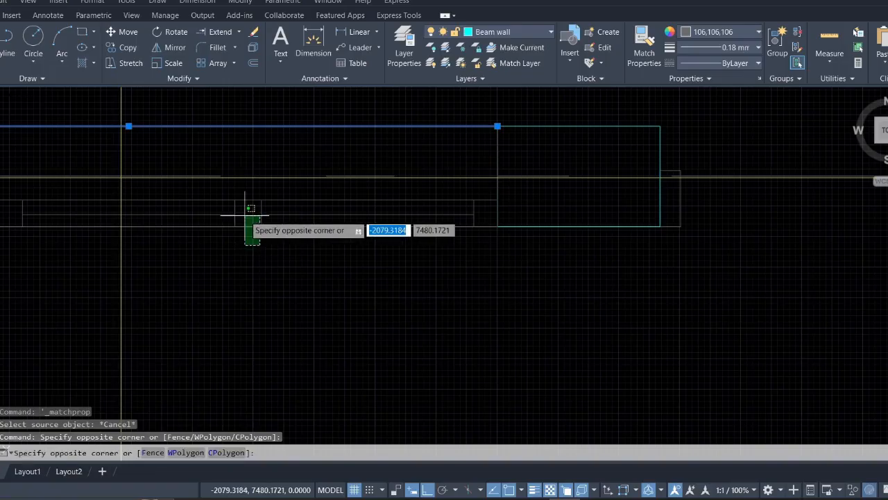
{"action": "left_click", "coordinate": [244, 205]}
- Add the grey wall lines along both sides of the staircase to the selection
{"action": "scroll", "coordinate": [244, 206], "scroll_direction": "down", "scroll_amount": 5}
{"action": "scroll", "coordinate": [347, 275], "scroll_direction": "down", "scroll_amount": 2}
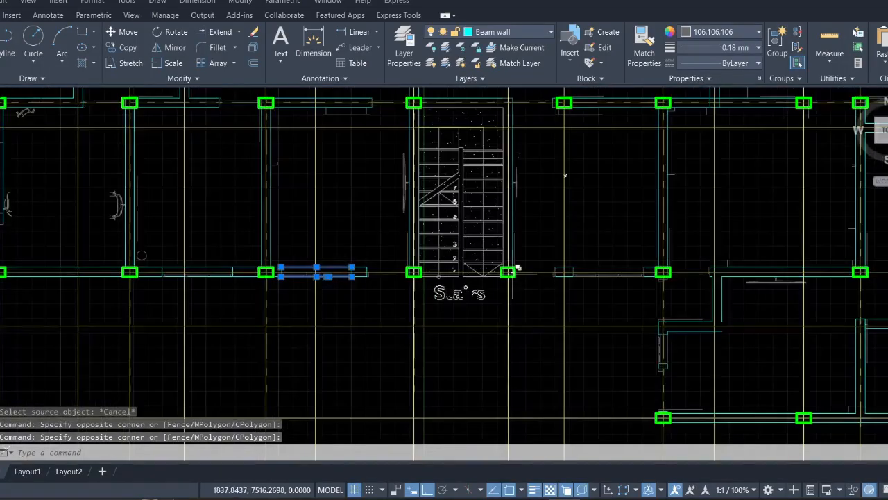
{"action": "scroll", "coordinate": [524, 268], "scroll_direction": "up", "scroll_amount": 4}
{"action": "scroll", "coordinate": [511, 240], "scroll_direction": "up", "scroll_amount": 4}
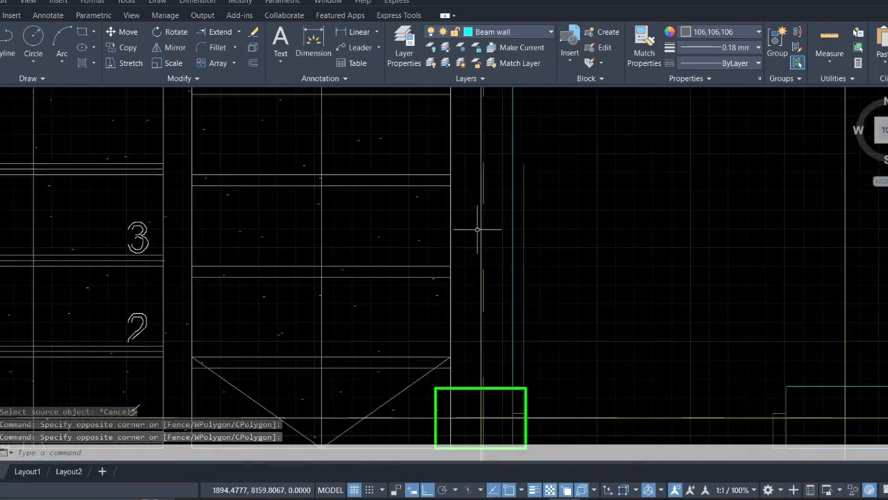
{"action": "left_click", "coordinate": [446, 204]}
{"action": "left_click", "coordinate": [452, 218]}
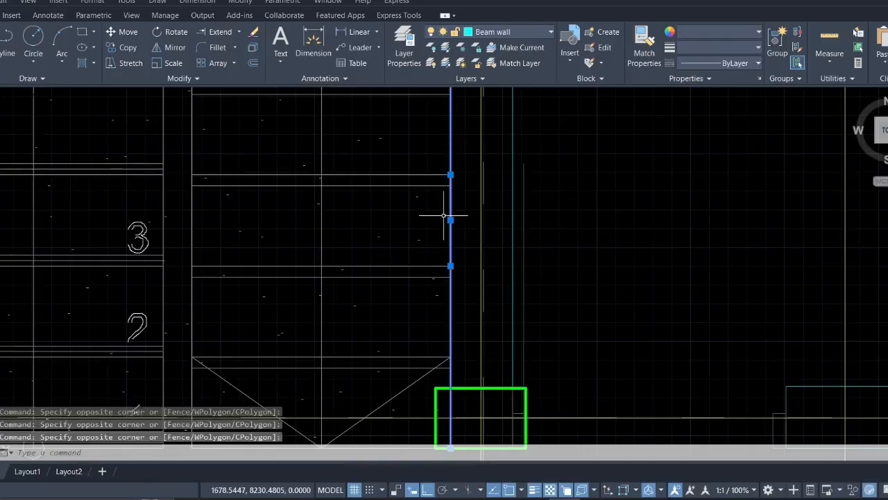
{"action": "scroll", "coordinate": [448, 222], "scroll_direction": "down", "scroll_amount": 6}
{"action": "scroll", "coordinate": [310, 219], "scroll_direction": "up", "scroll_amount": 3}
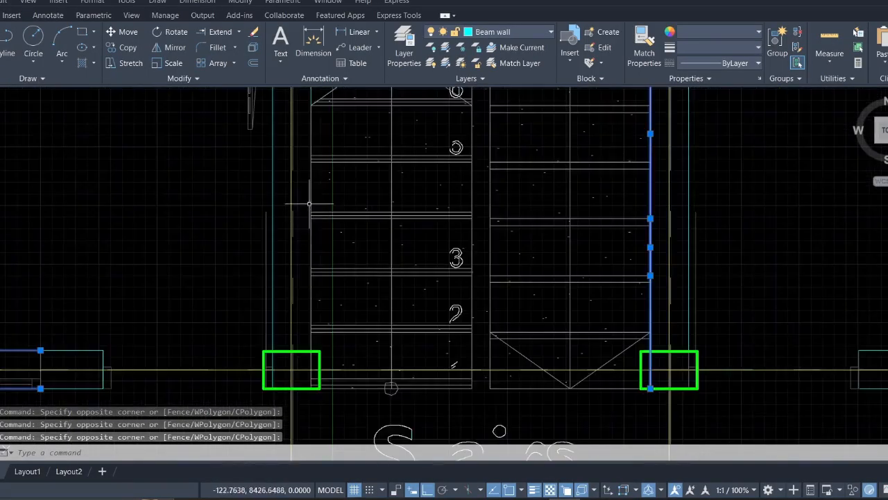
{"action": "left_click", "coordinate": [316, 202]}
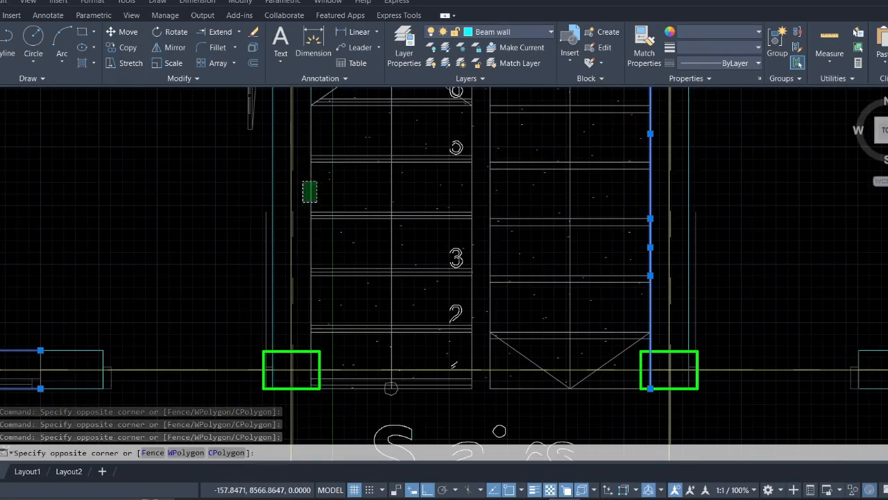
{"action": "left_click", "coordinate": [302, 182]}
- Add the outer and inner grey lines of the lower-wall window just right of the stairs to the selection
{"action": "scroll", "coordinate": [318, 211], "scroll_direction": "down", "scroll_amount": 6}
{"action": "scroll", "coordinate": [512, 263], "scroll_direction": "up", "scroll_amount": 6}
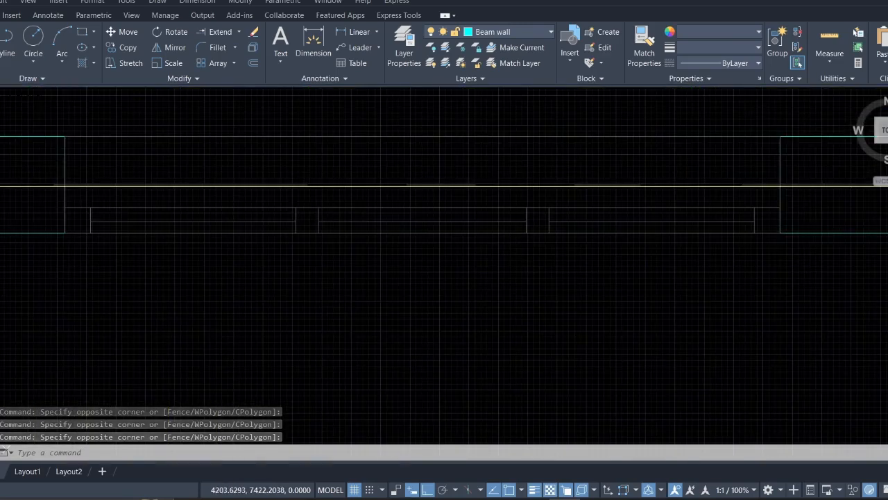
{"action": "left_click", "coordinate": [534, 246]}
{"action": "left_click", "coordinate": [528, 217]}
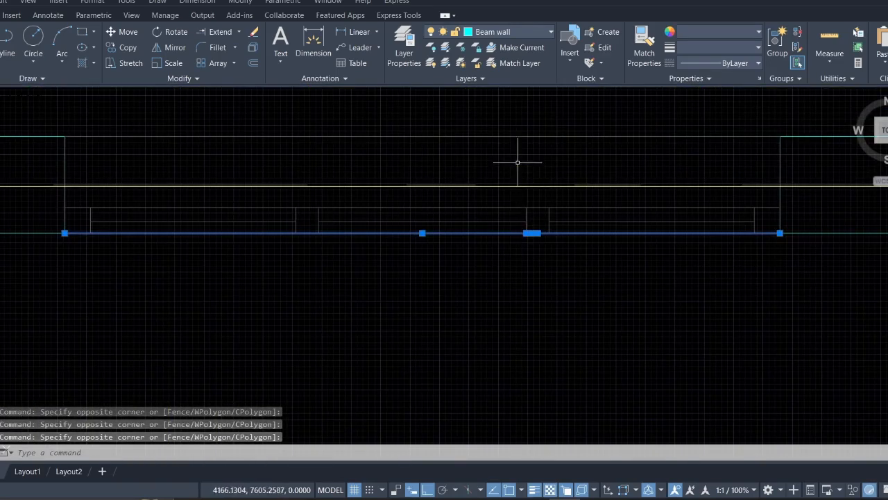
{"action": "left_click", "coordinate": [522, 113]}
{"action": "left_click", "coordinate": [490, 143]}
{"action": "scroll", "coordinate": [490, 143], "scroll_direction": "down", "scroll_amount": 3}
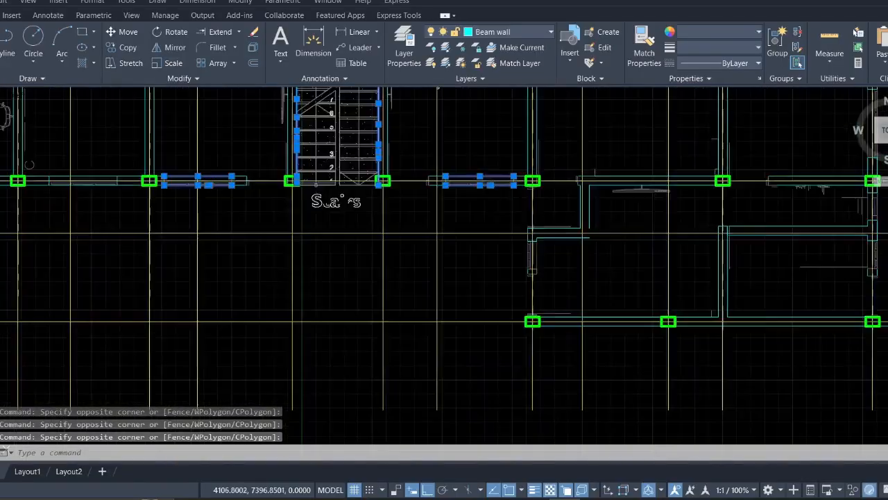
- Add the inner grey line of the window in the short vertical wall of the lower projecting room to the selection
{"action": "scroll", "coordinate": [574, 244], "scroll_direction": "up", "scroll_amount": 6}
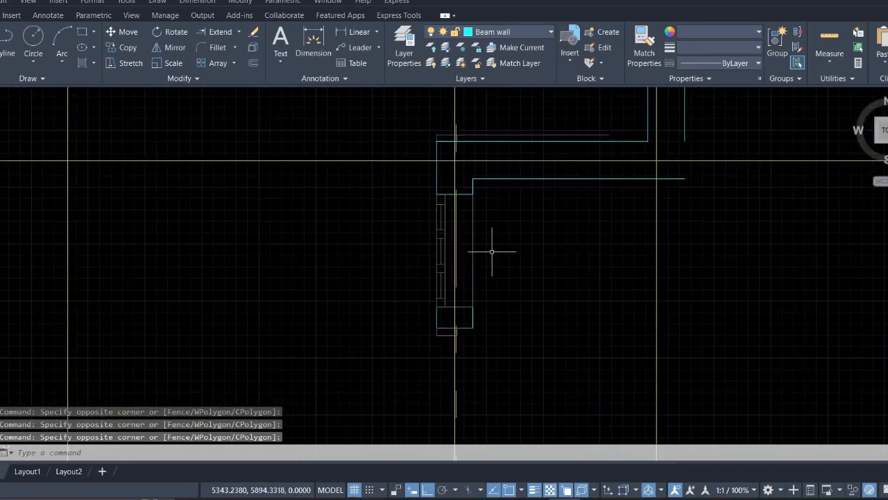
{"action": "left_click", "coordinate": [476, 250]}
{"action": "left_click", "coordinate": [464, 233]}
{"action": "scroll", "coordinate": [501, 246], "scroll_direction": "down", "scroll_amount": 4}
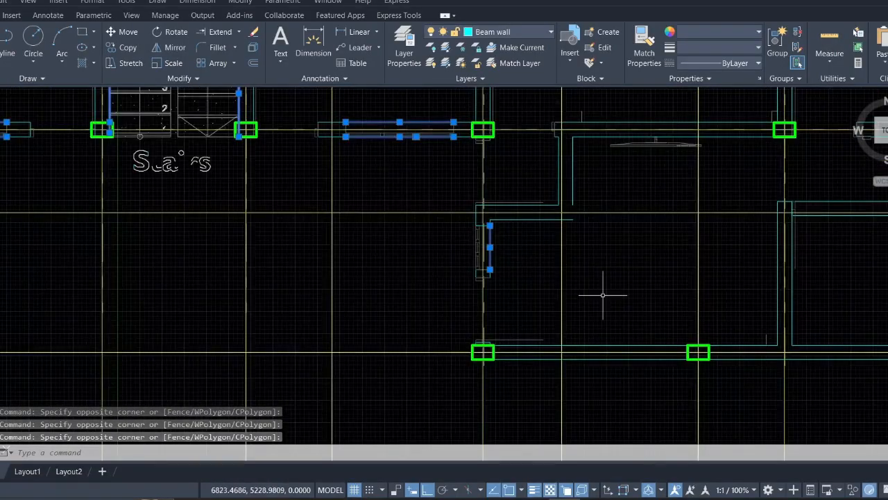
- Assign the selected window and staircase side lines to the Beam wall layer
{"action": "mouse_move", "coordinate": [603, 294]}
{"action": "middle_mouse_down"}
{"action": "mouse_move", "coordinate": [523, 331]}
{"action": "mouse_move", "coordinate": [340, 376]}
{"action": "middle_mouse_up"}
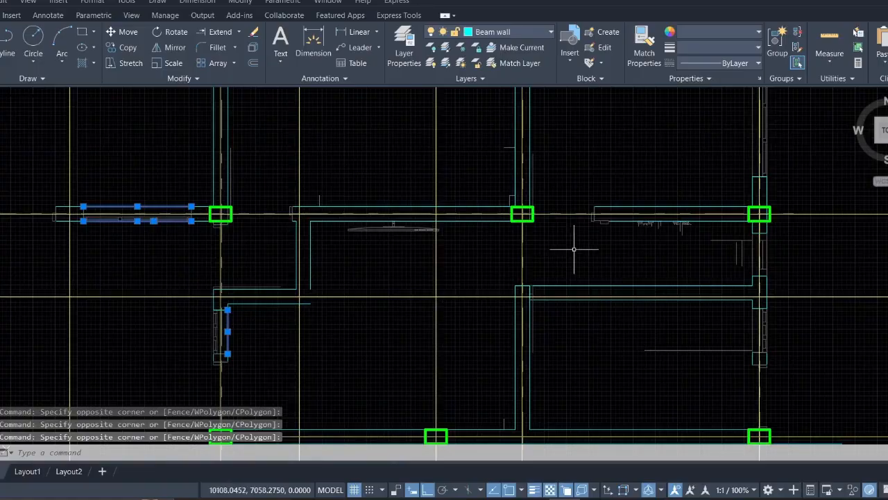
{"action": "mouse_move", "coordinate": [605, 97]}
{"action": "middle_mouse_down"}
{"action": "mouse_move", "coordinate": [627, 458]}
{"action": "mouse_move", "coordinate": [646, 390]}
{"action": "middle_mouse_up"}
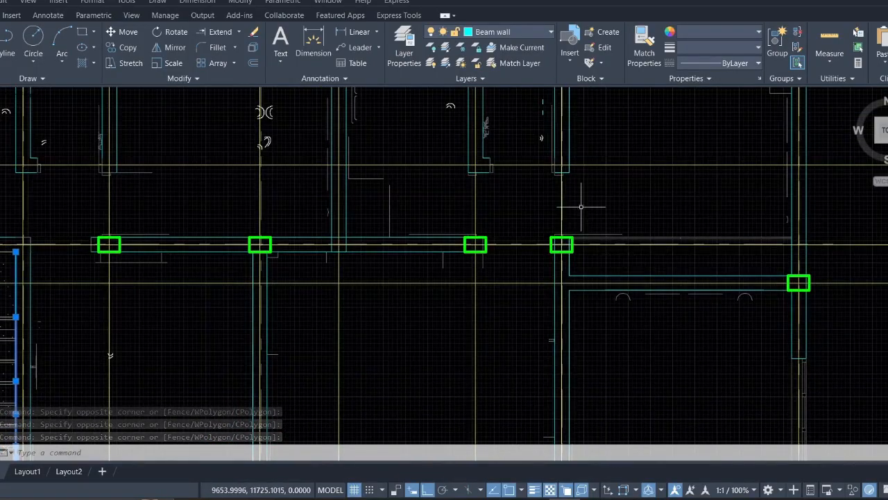
{"action": "middle_click_drag", "start_coordinate": [581, 207], "coordinate": [643, 391]}
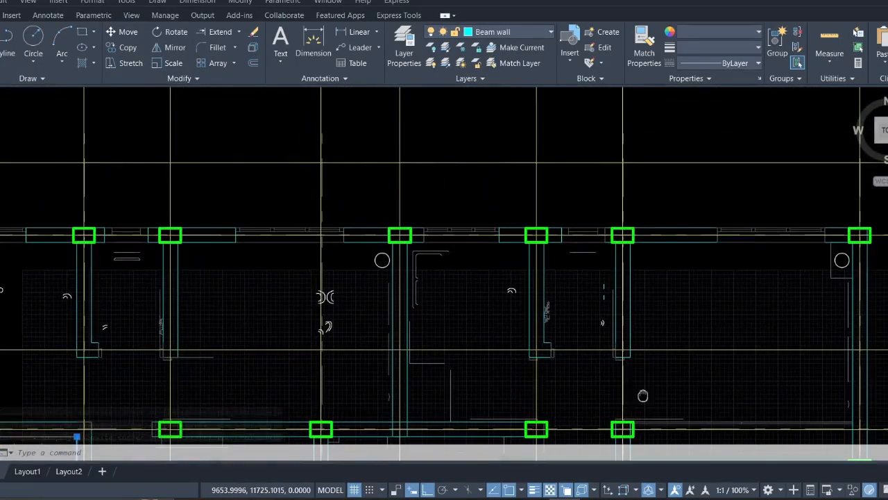
{"action": "left_click", "coordinate": [503, 41]}
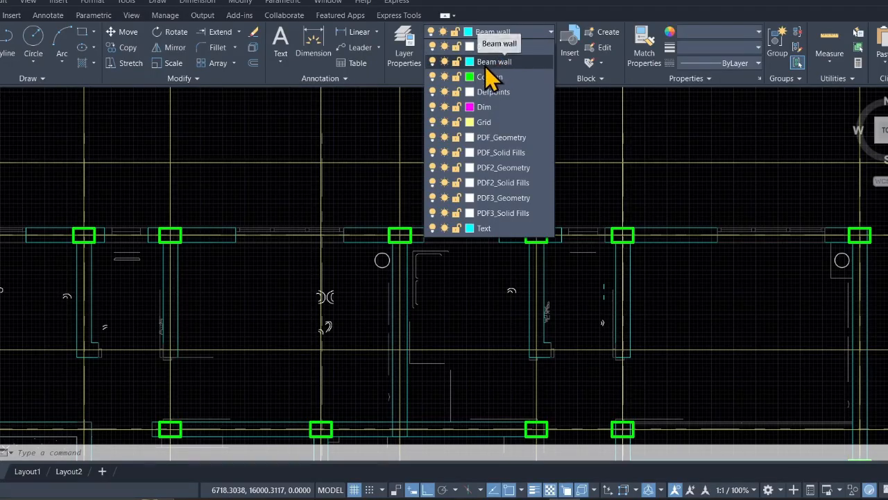
{"action": "left_click", "coordinate": [485, 67]}
- Add the inner and outer grey lines of the window in the upper wall's fourth bay from the right to the selection
{"action": "scroll", "coordinate": [433, 235], "scroll_direction": "down", "scroll_amount": 4}
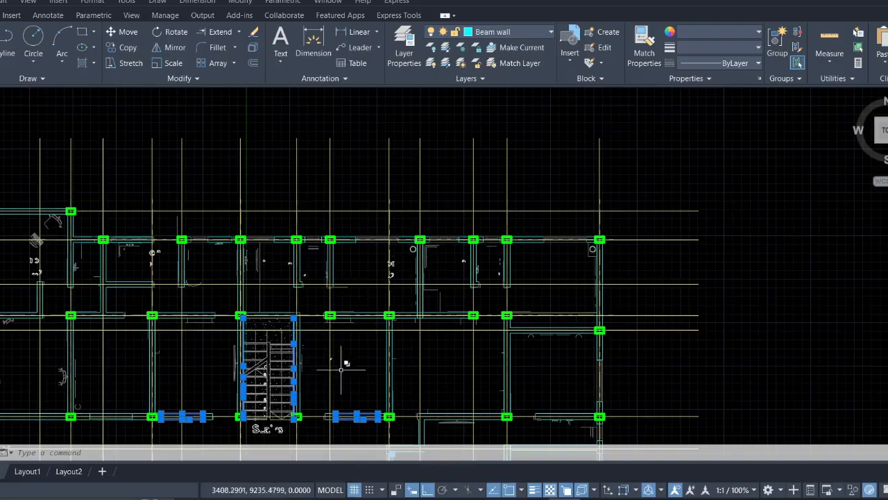
{"action": "mouse_move", "coordinate": [169, 408]}
{"action": "middle_mouse_down"}
{"action": "mouse_move", "coordinate": [277, 437]}
{"action": "mouse_move", "coordinate": [312, 417]}
{"action": "middle_mouse_up"}
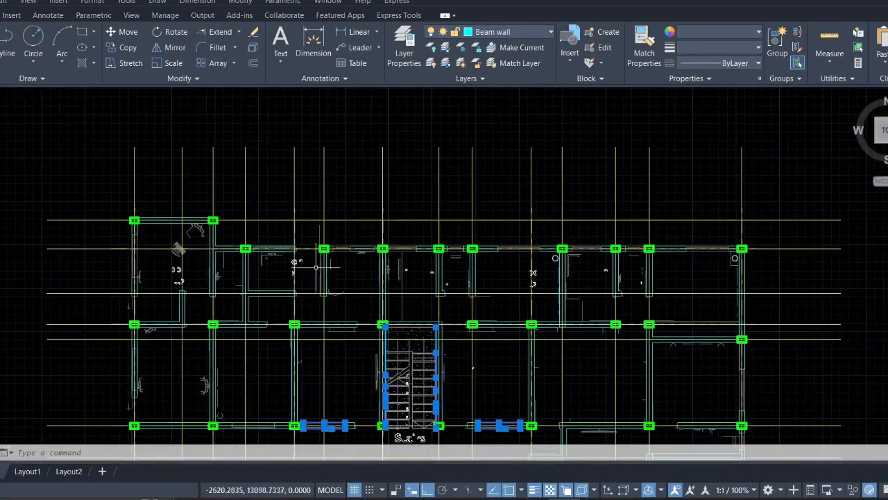
{"action": "scroll", "coordinate": [497, 241], "scroll_direction": "up", "scroll_amount": 6}
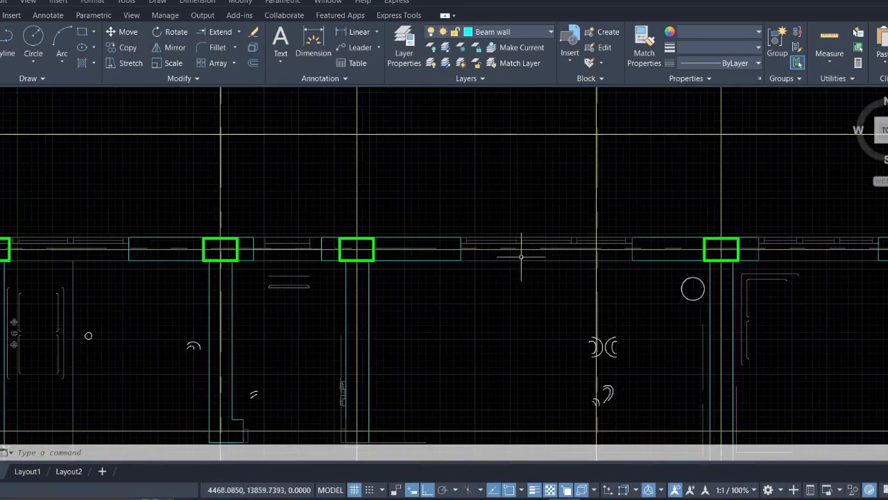
{"action": "left_click", "coordinate": [528, 275]}
{"action": "left_click", "coordinate": [514, 249]}
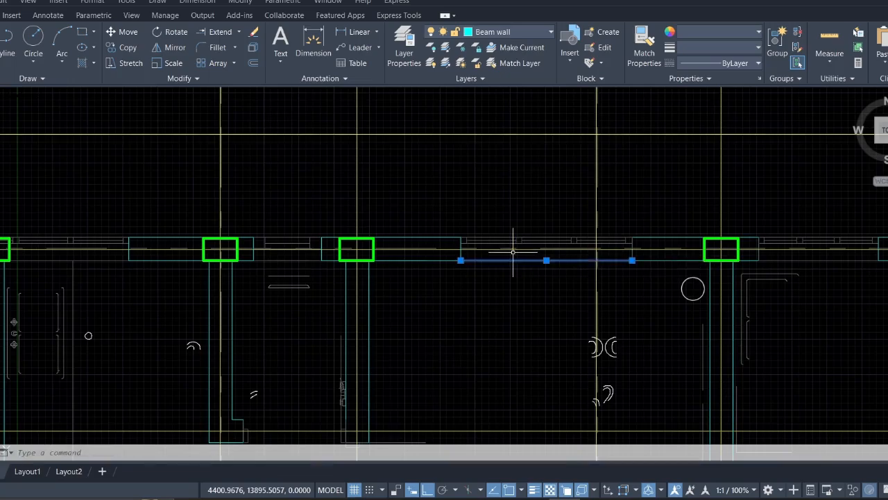
{"action": "scroll", "coordinate": [515, 248], "scroll_direction": "up", "scroll_amount": 2}
{"action": "scroll", "coordinate": [515, 247], "scroll_direction": "up", "scroll_amount": 6}
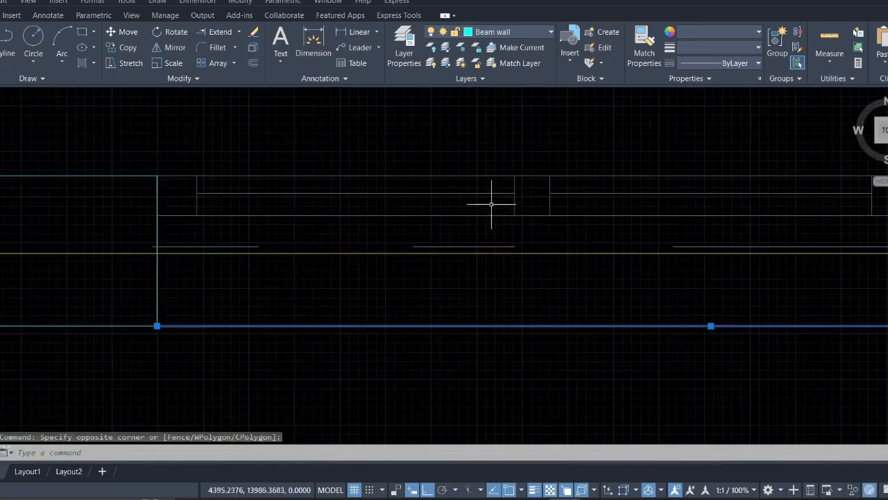
{"action": "left_click", "coordinate": [530, 182]}
{"action": "left_click", "coordinate": [521, 150]}
{"action": "scroll", "coordinate": [555, 222], "scroll_direction": "down", "scroll_amount": 8}
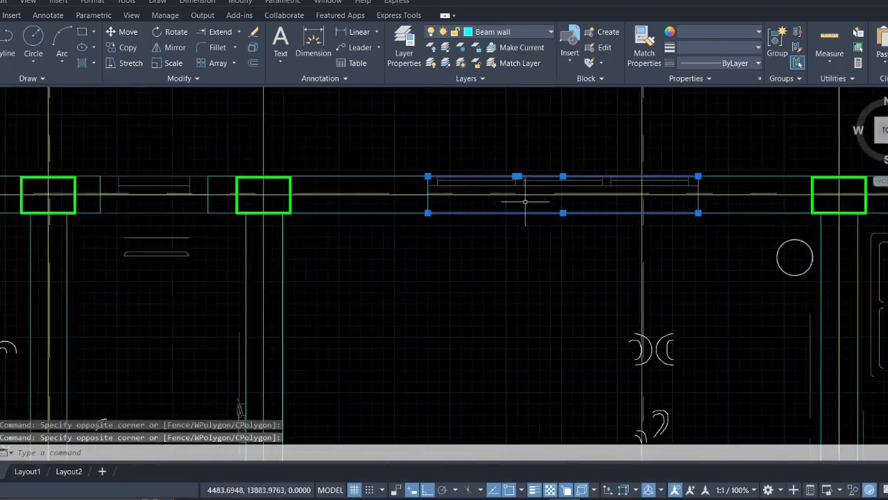
- Add the inner and outer grey lines of the window in the upper wall's third bay from the right to the selection
{"action": "mouse_move", "coordinate": [589, 248]}
{"action": "middle_mouse_down"}
{"action": "mouse_move", "coordinate": [291, 281]}
{"action": "mouse_move", "coordinate": [267, 274]}
{"action": "middle_mouse_up"}
{"action": "scroll", "coordinate": [515, 240], "scroll_direction": "up", "scroll_amount": 6}
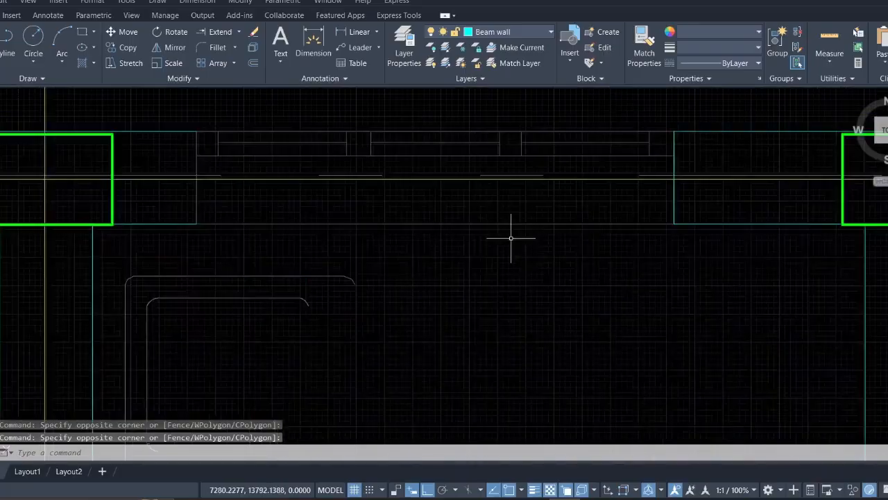
{"action": "left_click", "coordinate": [512, 240]}
{"action": "left_click", "coordinate": [482, 196]}
{"action": "scroll", "coordinate": [496, 134], "scroll_direction": "up", "scroll_amount": 6}
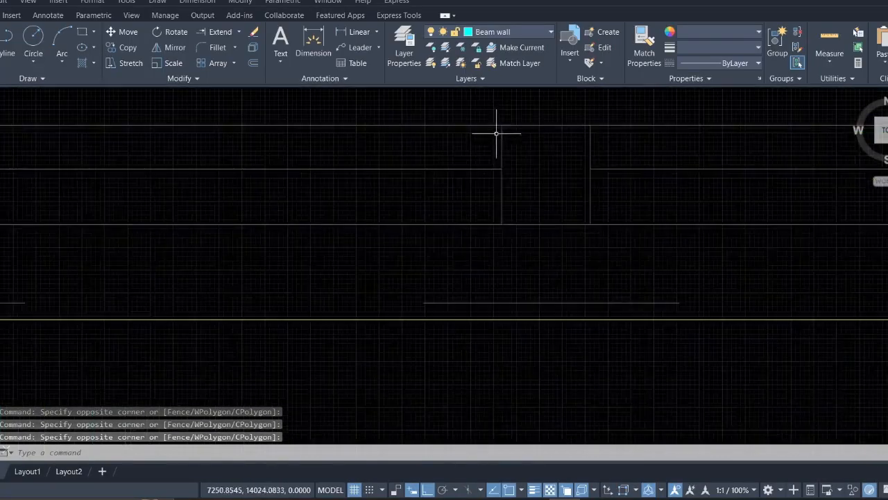
{"action": "left_click", "coordinate": [553, 128]}
{"action": "left_click", "coordinate": [538, 117]}
{"action": "scroll", "coordinate": [524, 168], "scroll_direction": "down", "scroll_amount": 8}
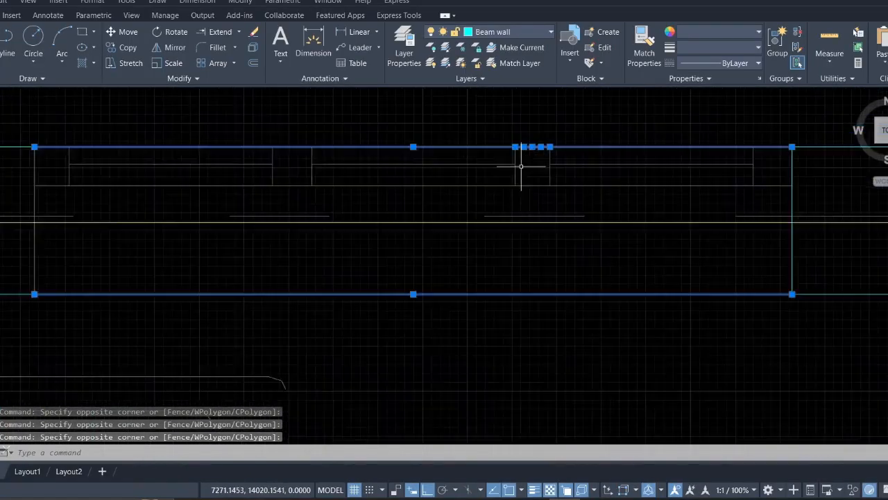
- Add the inner and outer grey lines of the small window in the upper wall's second bay from the right to the selection
{"action": "middle_click_drag", "start_coordinate": [597, 217], "coordinate": [217, 220]}
{"action": "scroll", "coordinate": [608, 232], "scroll_direction": "up", "scroll_amount": 4}
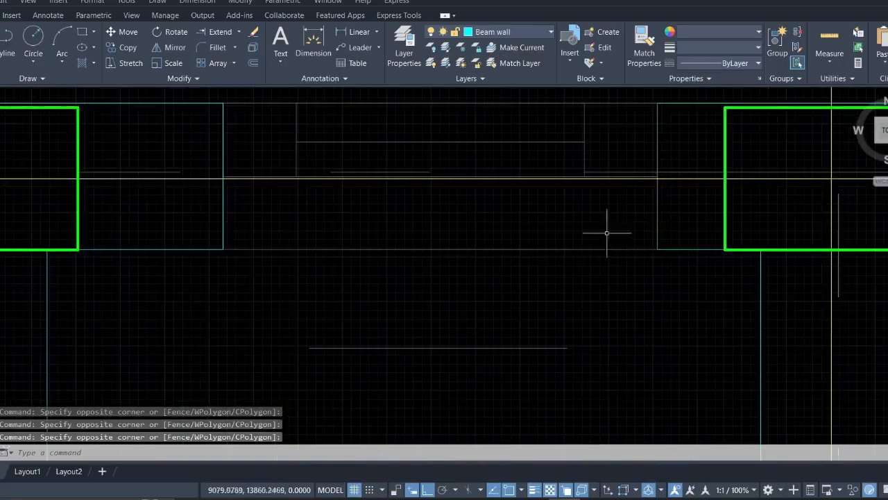
{"action": "left_click", "coordinate": [583, 280]}
{"action": "left_click", "coordinate": [560, 225]}
{"action": "scroll", "coordinate": [563, 216], "scroll_direction": "up", "scroll_amount": 2}
{"action": "middle_click_drag", "start_coordinate": [563, 216], "coordinate": [565, 315]}
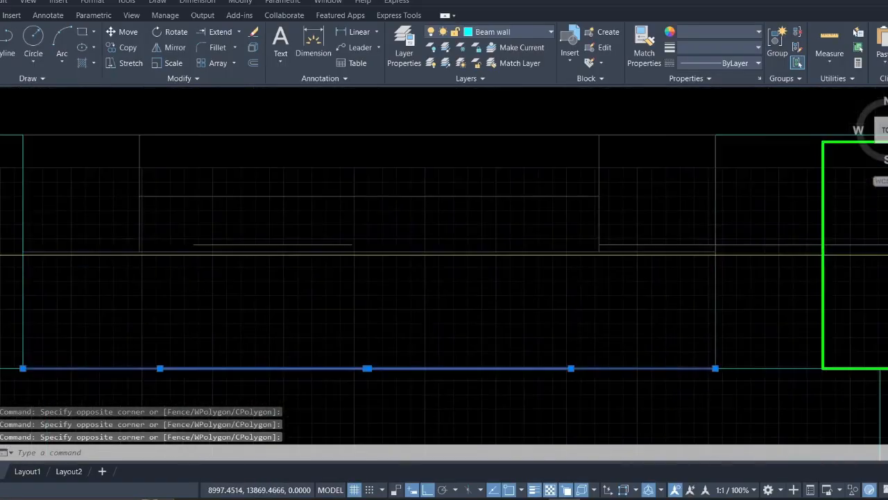
{"action": "scroll", "coordinate": [644, 157], "scroll_direction": "down", "scroll_amount": 4}
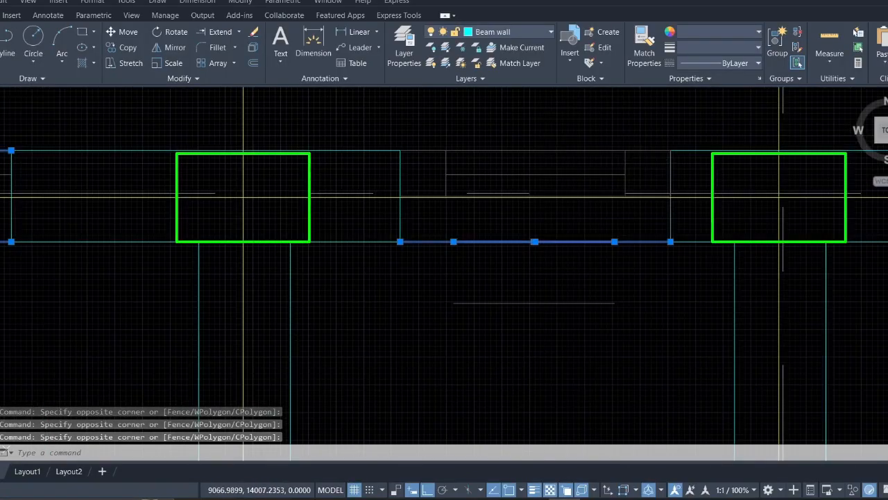
{"action": "left_click", "coordinate": [638, 150]}
{"action": "scroll", "coordinate": [580, 131], "scroll_direction": "down", "scroll_amount": 4}
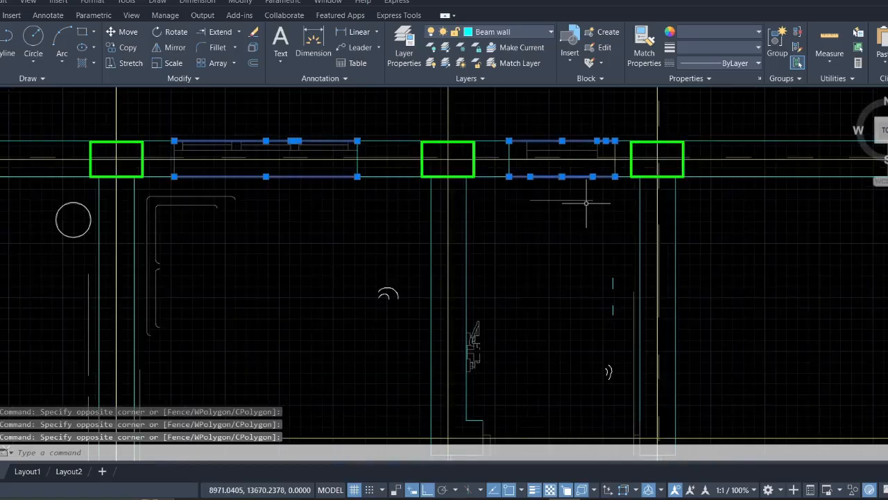
- Add the inner and outer grey lines of the window in the upper wall's rightmost bay to the selection
{"action": "middle_click_drag", "start_coordinate": [586, 203], "coordinate": [185, 184]}
{"action": "middle_click_drag", "start_coordinate": [510, 225], "coordinate": [419, 193]}
{"action": "left_click", "coordinate": [518, 143]}
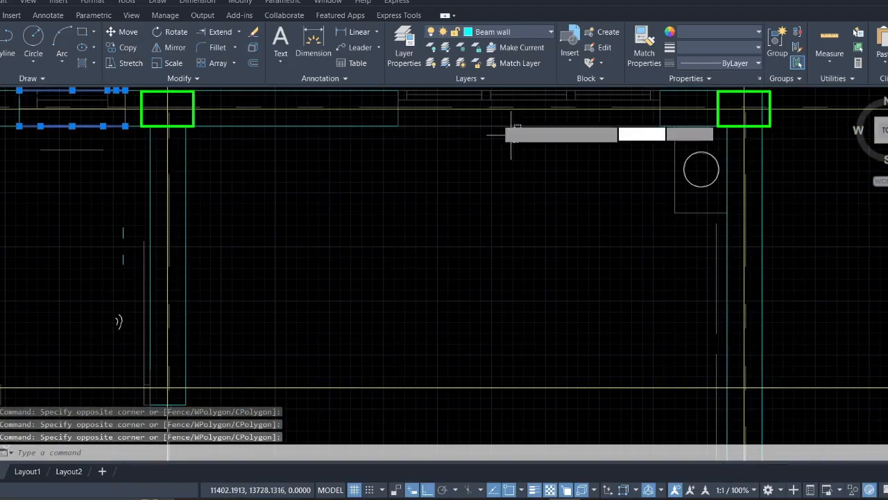
{"action": "middle_click_drag", "start_coordinate": [498, 113], "coordinate": [493, 280]}
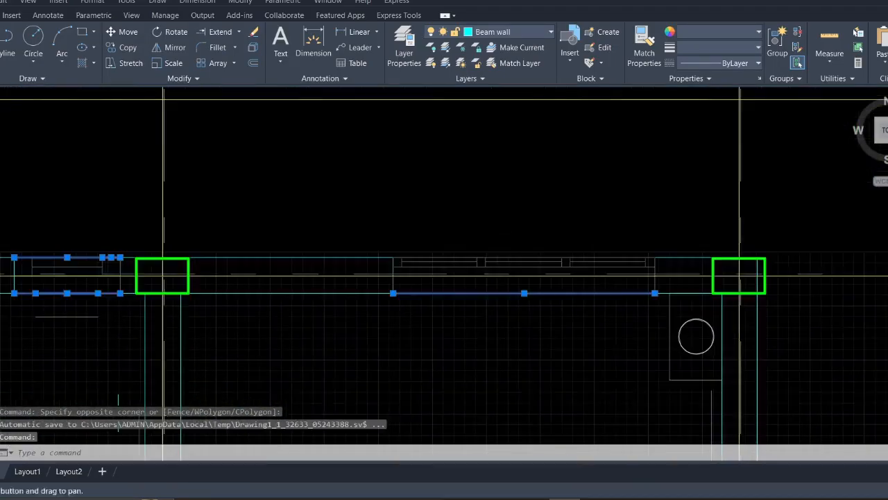
{"action": "scroll", "coordinate": [509, 228], "scroll_direction": "down", "scroll_amount": 1}
{"action": "scroll", "coordinate": [530, 264], "scroll_direction": "up", "scroll_amount": 3}
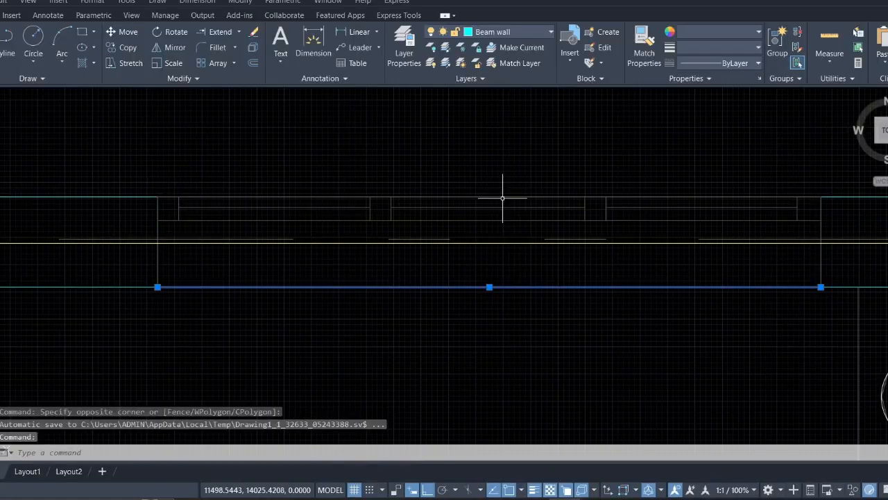
{"action": "left_click", "coordinate": [507, 204]}
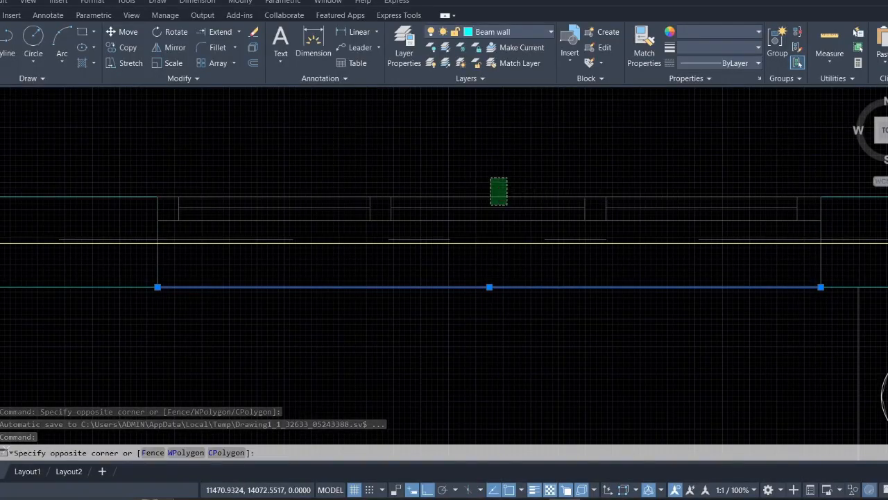
{"action": "left_click", "coordinate": [486, 175]}
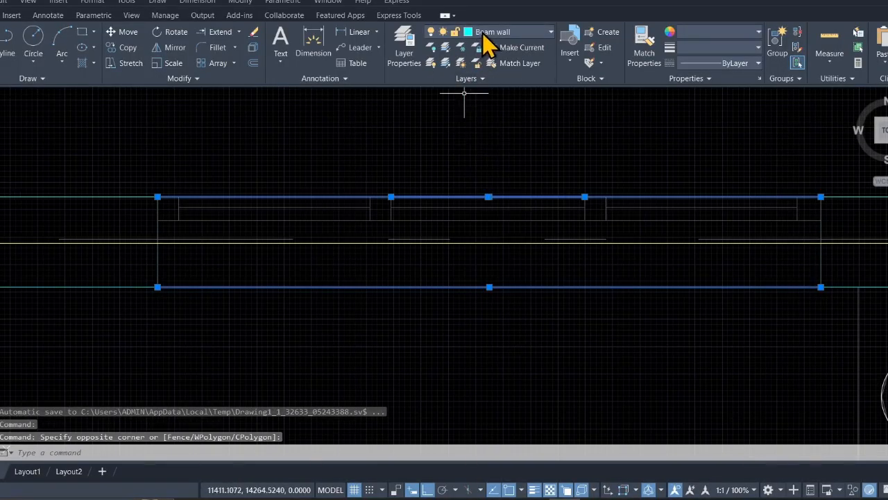
- Assign all the selected window and staircase side lines to the Beam wall layer and clear the selection
{"action": "left_click", "coordinate": [486, 38]}
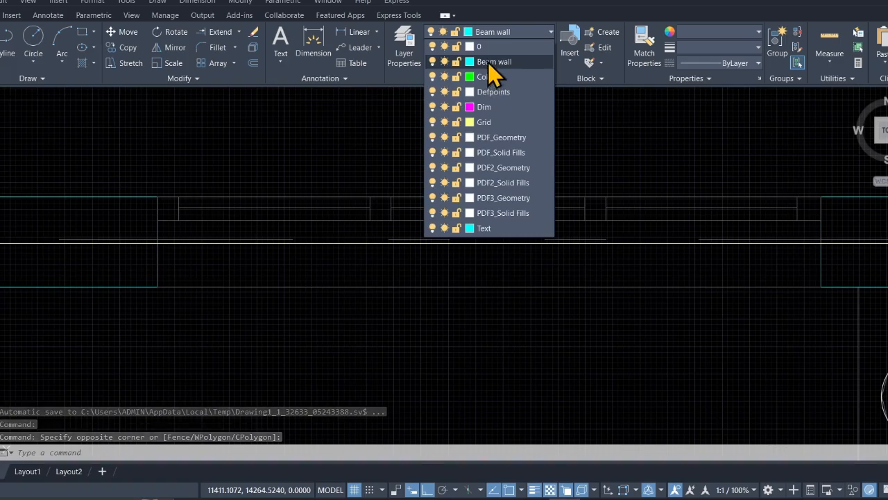
{"action": "left_click", "coordinate": [488, 61]}
{"action": "scroll", "coordinate": [507, 201], "scroll_direction": "up", "scroll_amount": 2}
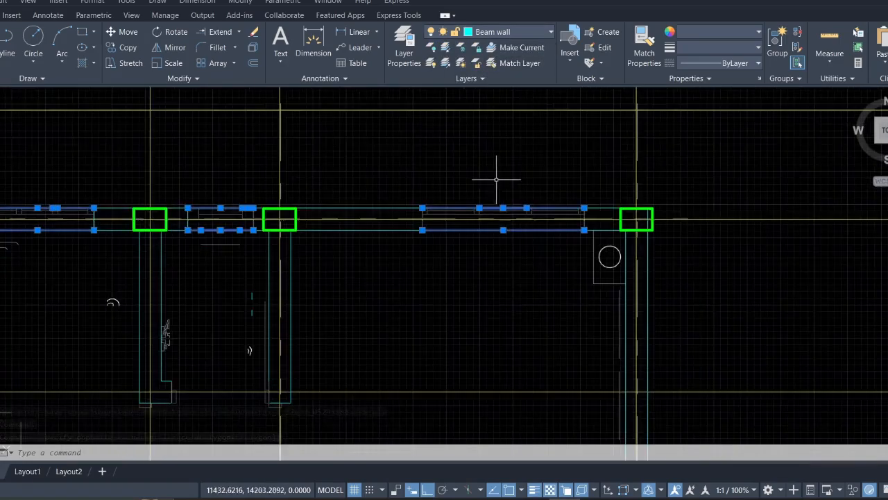
{"action": "key", "text": "Escape"}
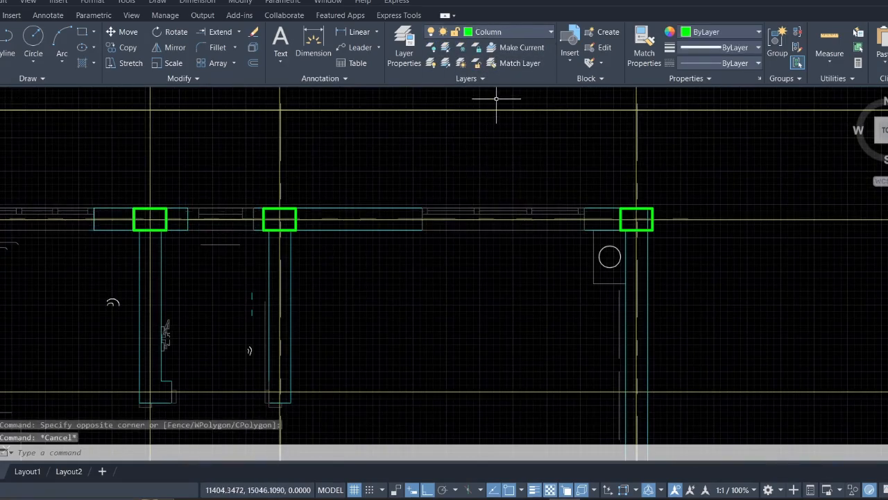
- Select only the inner grey line of the window in the upper wall's rightmost bay
{"action": "left_click", "coordinate": [489, 237]}
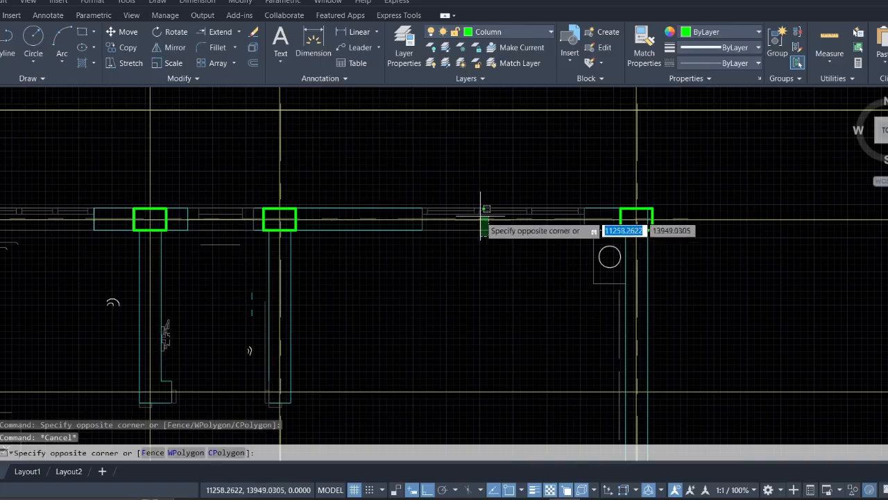
{"action": "left_click", "coordinate": [478, 217]}
{"action": "scroll", "coordinate": [478, 217], "scroll_direction": "up", "scroll_amount": 5}
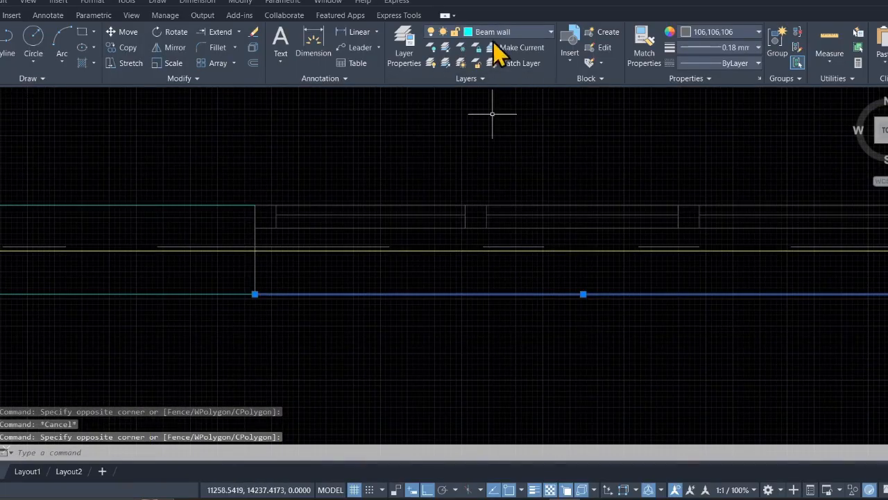
- Assign the lower wall line at the rightmost window of the upper exterior wall to the Beam wall layer
{"action": "key", "text": "Escape"}
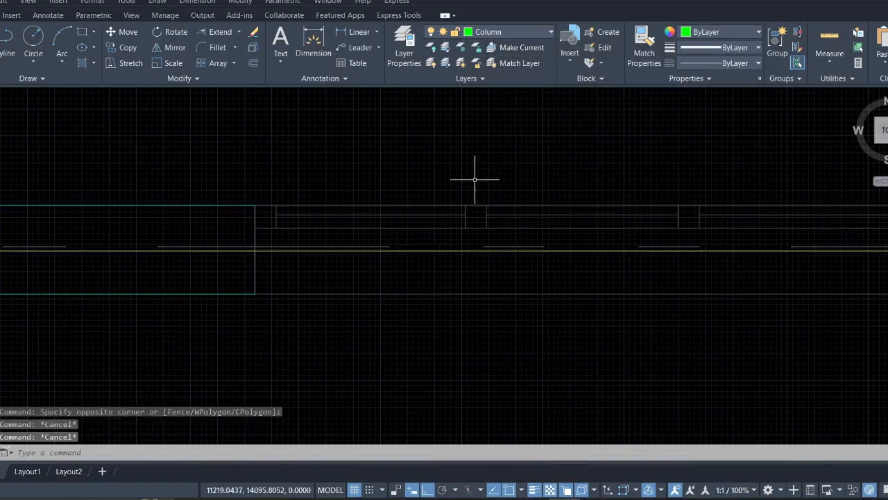
{"action": "key", "text": "Escape"}
{"action": "left_click", "coordinate": [495, 317]}
{"action": "left_click", "coordinate": [477, 278]}
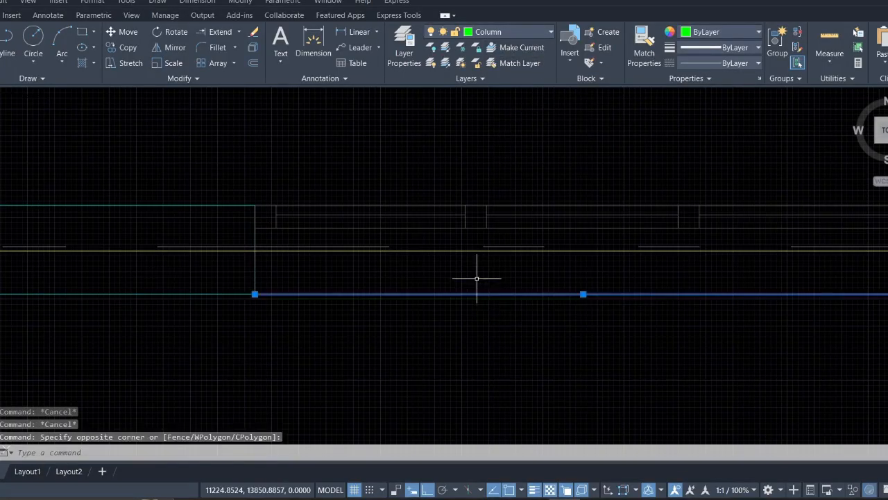
{"action": "left_click", "coordinate": [502, 33]}
{"action": "left_click", "coordinate": [489, 76]}
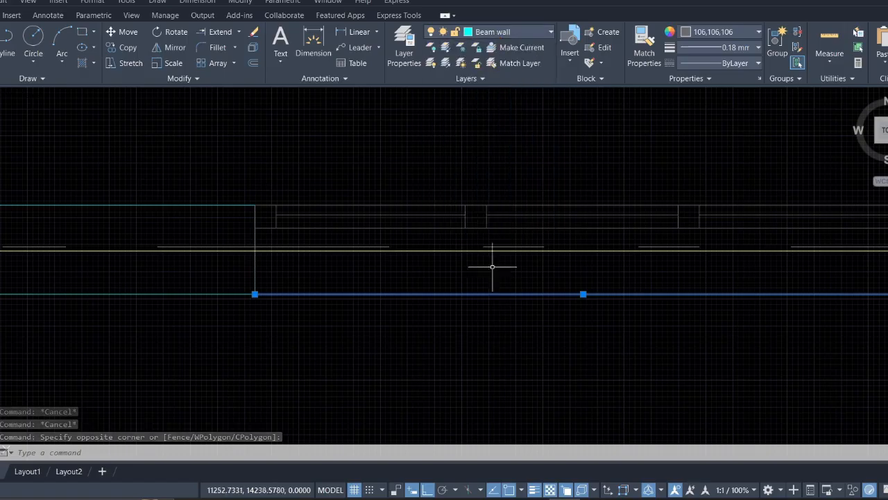
{"action": "key", "text": "Escape"}
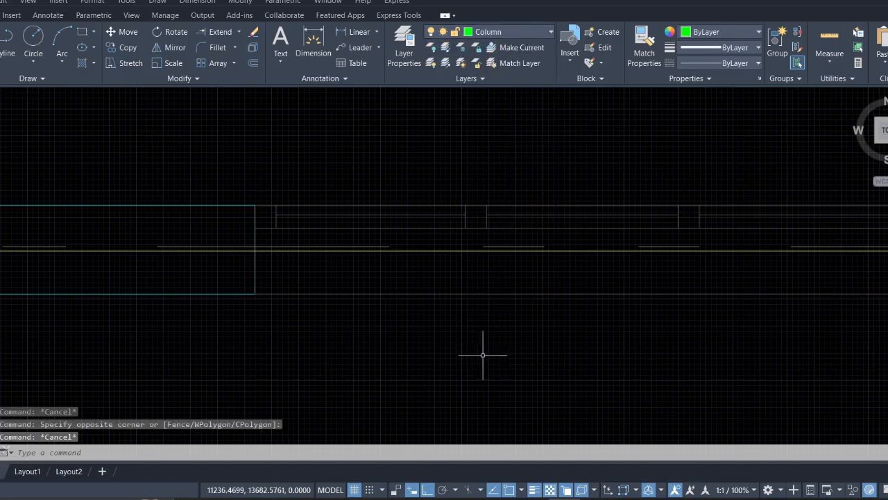
- Match the cyan beam wall line's properties onto the lower and upper wall lines at the rightmost window of the upper exterior wall
{"action": "left_click", "coordinate": [644, 49]}
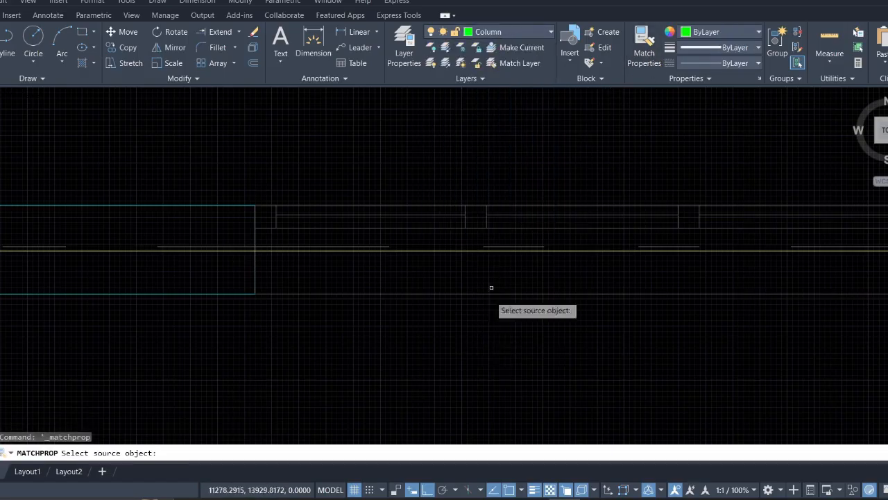
{"action": "left_click", "coordinate": [133, 295]}
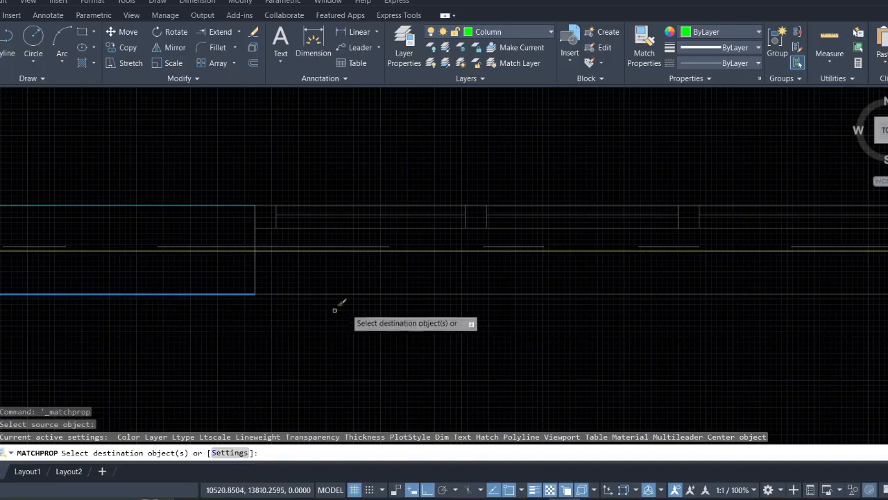
{"action": "left_click", "coordinate": [408, 307]}
{"action": "left_click", "coordinate": [394, 265]}
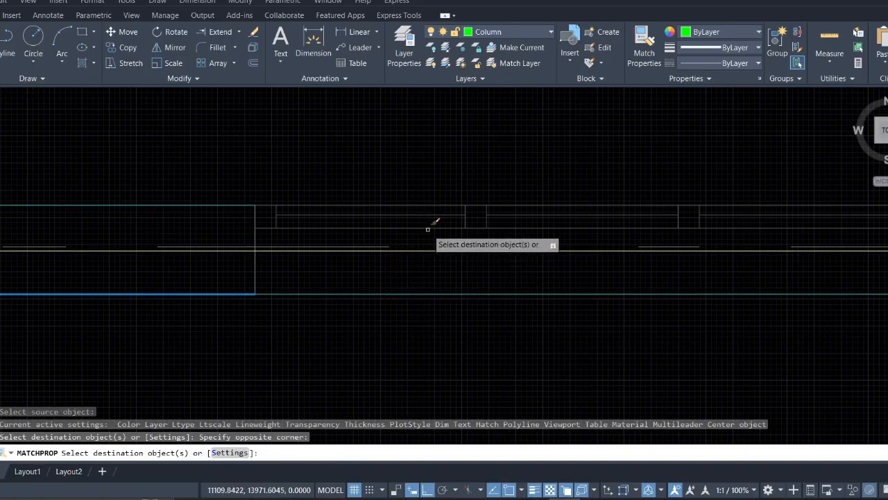
{"action": "scroll", "coordinate": [434, 226], "scroll_direction": "up", "scroll_amount": 5}
{"action": "left_click", "coordinate": [635, 144]}
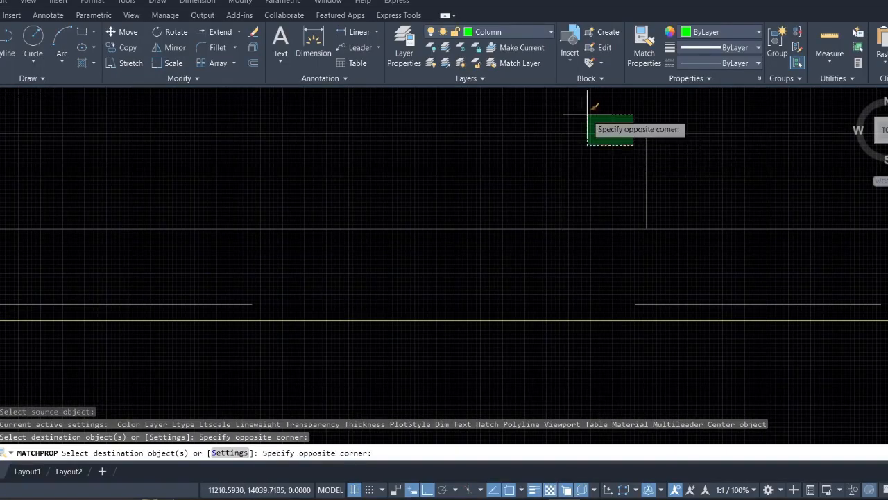
{"action": "left_click", "coordinate": [589, 114]}
- Apply the matched beam wall properties to both wall lines at the narrow window between the two closely spaced columns, one bay left
{"action": "scroll", "coordinate": [543, 220], "scroll_direction": "down", "scroll_amount": 3}
{"action": "scroll", "coordinate": [543, 219], "scroll_direction": "down", "scroll_amount": 3}
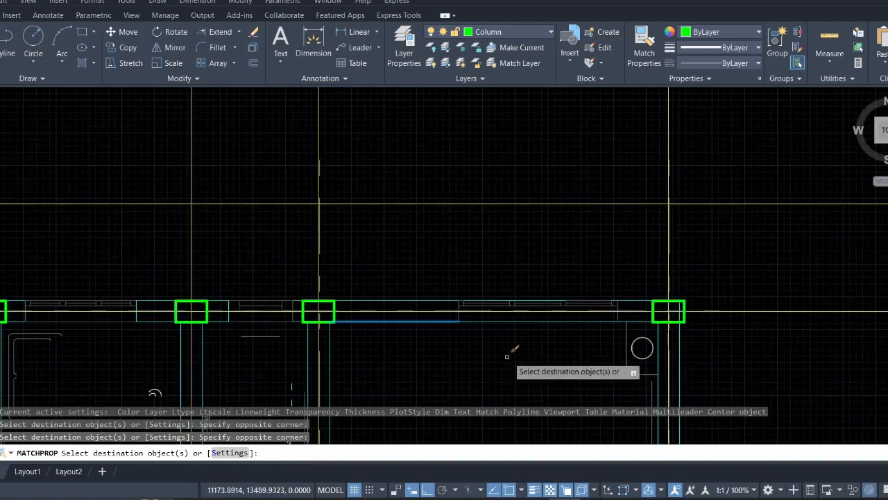
{"action": "middle_click_drag", "start_coordinate": [547, 345], "coordinate": [783, 198]}
{"action": "scroll", "coordinate": [508, 173], "scroll_direction": "up", "scroll_amount": 4}
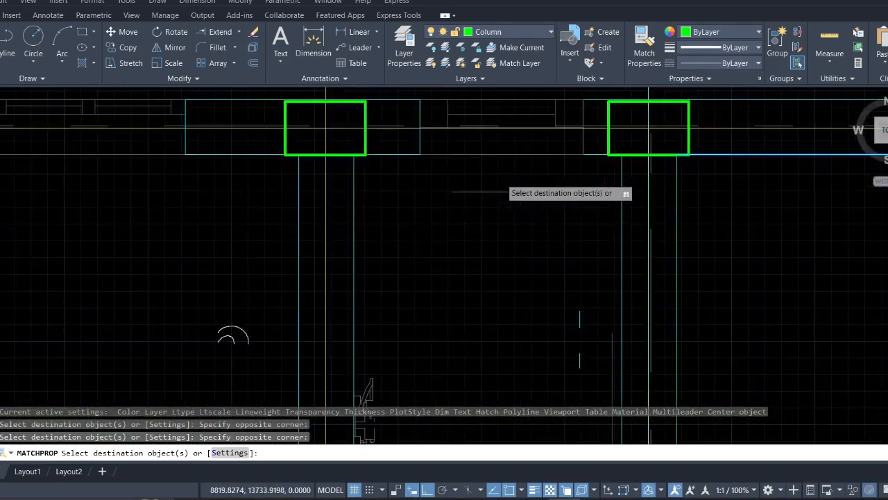
{"action": "left_click", "coordinate": [499, 176]}
{"action": "left_click", "coordinate": [458, 108]}
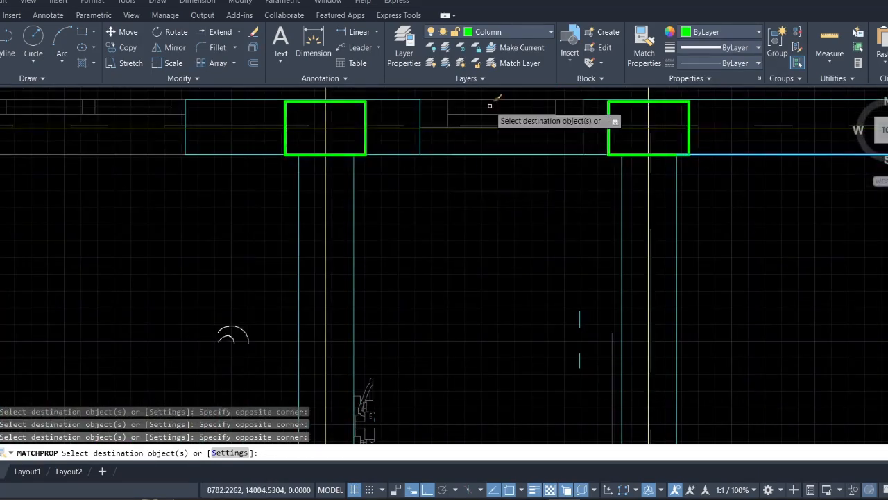
{"action": "left_click", "coordinate": [491, 108]}
{"action": "left_click", "coordinate": [487, 96]}
- Apply the matched properties to both wall lines at the wide window left of the column beside the circular fixture
{"action": "scroll", "coordinate": [440, 191], "scroll_direction": "down", "scroll_amount": 4}
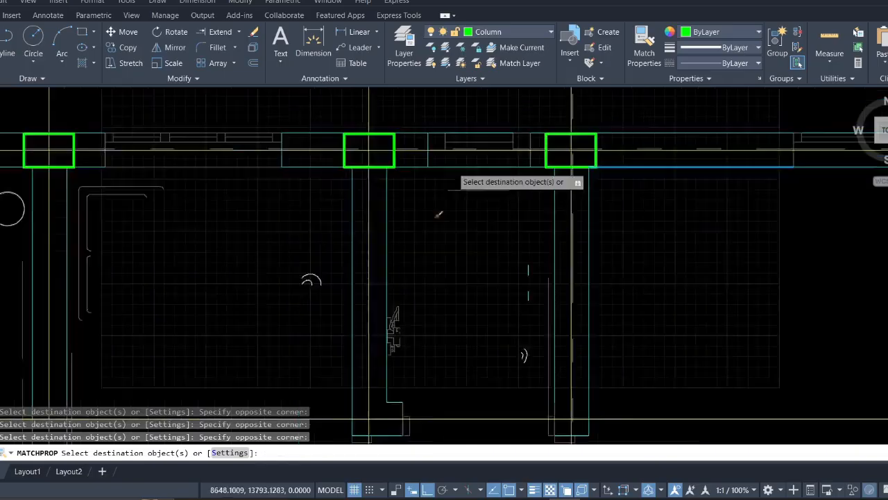
{"action": "mouse_move", "coordinate": [430, 239]}
{"action": "middle_mouse_down"}
{"action": "mouse_move", "coordinate": [436, 249]}
{"action": "mouse_move", "coordinate": [611, 316]}
{"action": "middle_mouse_up"}
{"action": "scroll", "coordinate": [285, 233], "scroll_direction": "up", "scroll_amount": 2}
{"action": "scroll", "coordinate": [278, 236], "scroll_direction": "up", "scroll_amount": 3}
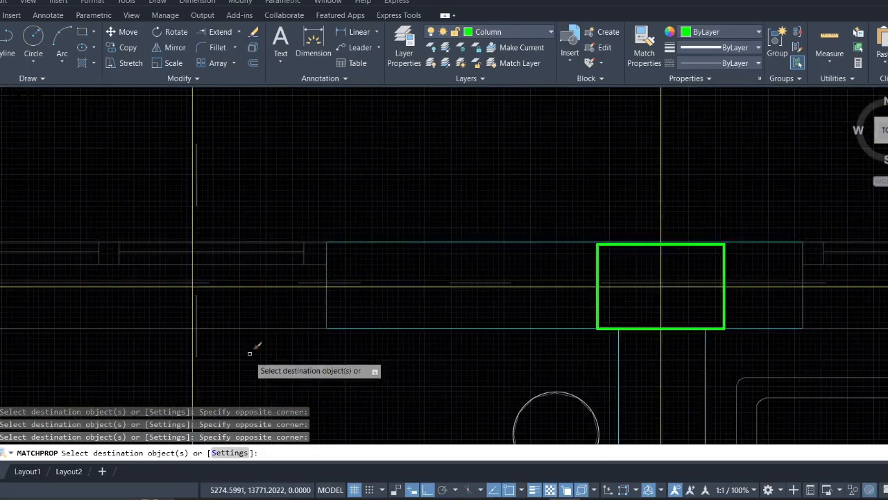
{"action": "left_click", "coordinate": [249, 341]}
{"action": "left_click", "coordinate": [243, 294]}
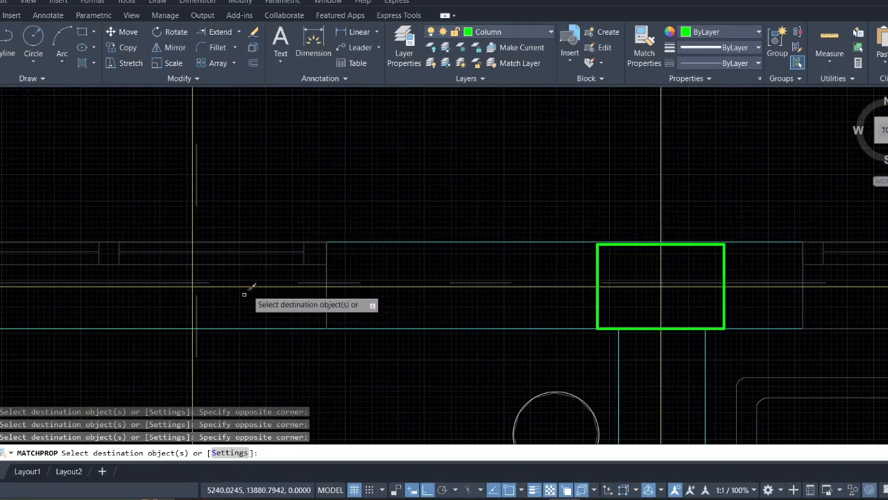
{"action": "left_click", "coordinate": [276, 244]}
{"action": "left_click", "coordinate": [264, 192]}
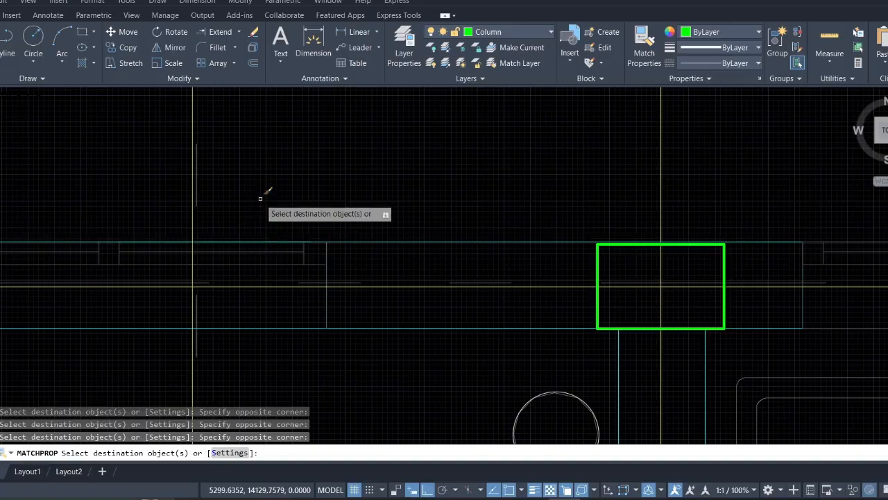
- Apply the matched properties to the lower and upper wall lines at the three-pane window above the stair bay
{"action": "scroll", "coordinate": [264, 208], "scroll_direction": "down", "scroll_amount": 6}
{"action": "scroll", "coordinate": [449, 259], "scroll_direction": "up", "scroll_amount": 6}
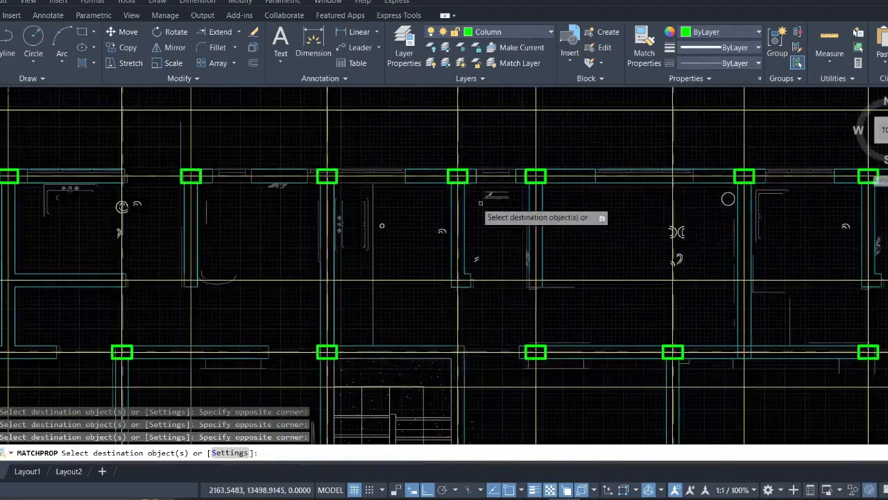
{"action": "left_click", "coordinate": [320, 182]}
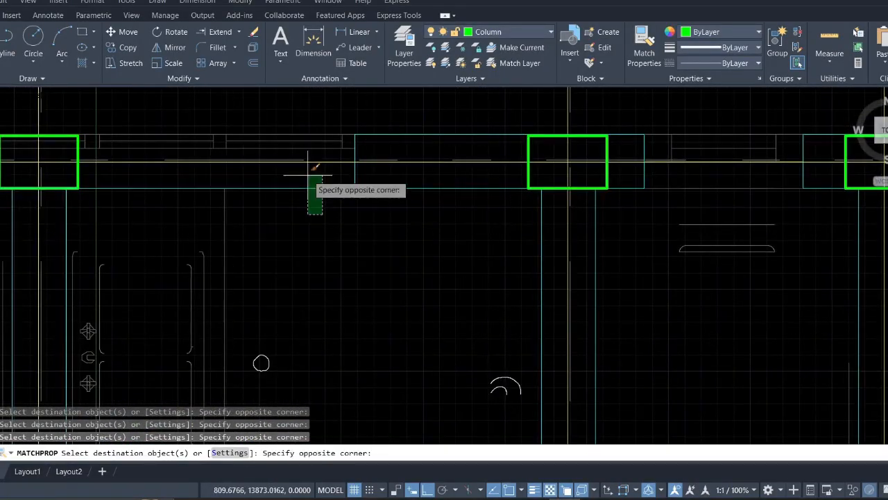
{"action": "left_click", "coordinate": [315, 149]}
{"action": "scroll", "coordinate": [315, 139], "scroll_direction": "up", "scroll_amount": 2}
{"action": "scroll", "coordinate": [306, 138], "scroll_direction": "up", "scroll_amount": 2}
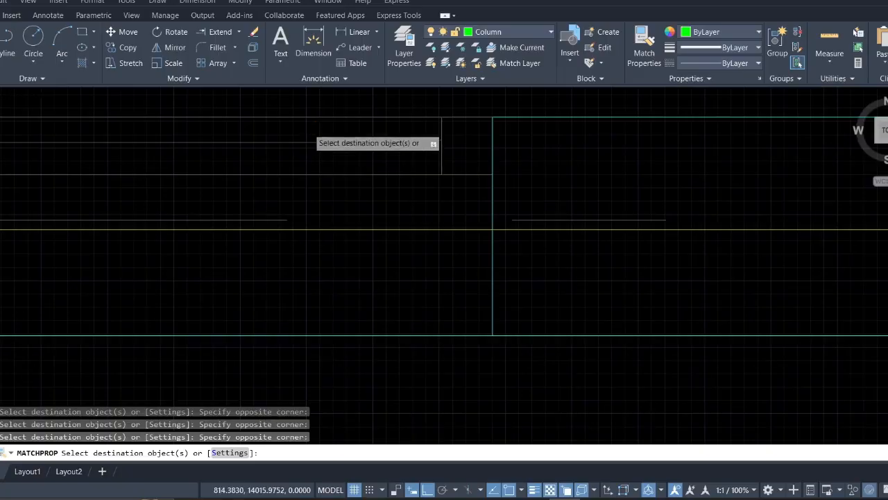
{"action": "left_click", "coordinate": [308, 130]}
{"action": "left_click", "coordinate": [283, 99]}
- Apply the matched properties to both wall lines at the narrow single-pane window just right of the stair bay
{"action": "scroll", "coordinate": [292, 156], "scroll_direction": "down", "scroll_amount": 1}
{"action": "scroll", "coordinate": [298, 167], "scroll_direction": "down", "scroll_amount": 8}
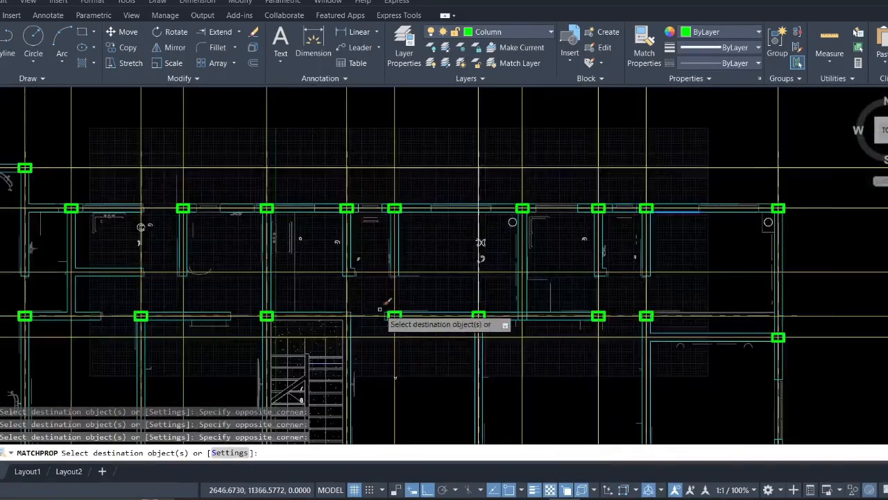
{"action": "scroll", "coordinate": [382, 215], "scroll_direction": "up", "scroll_amount": 6}
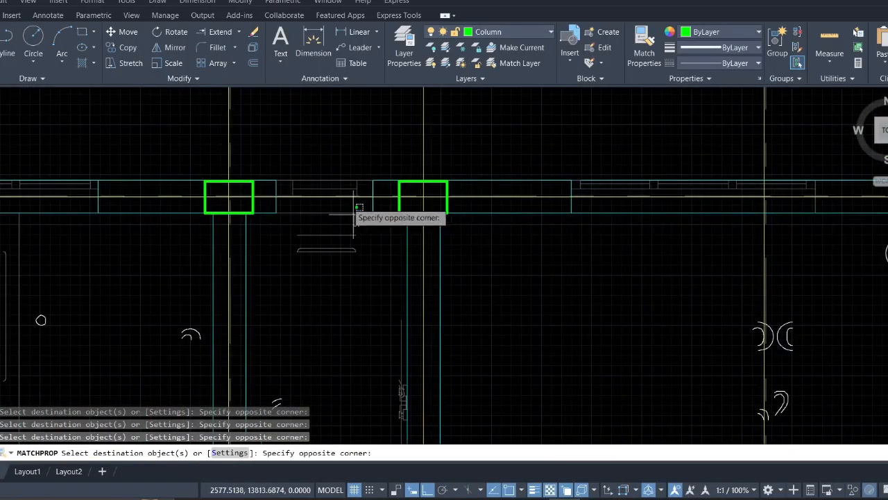
{"action": "scroll", "coordinate": [353, 187], "scroll_direction": "up", "scroll_amount": 2}
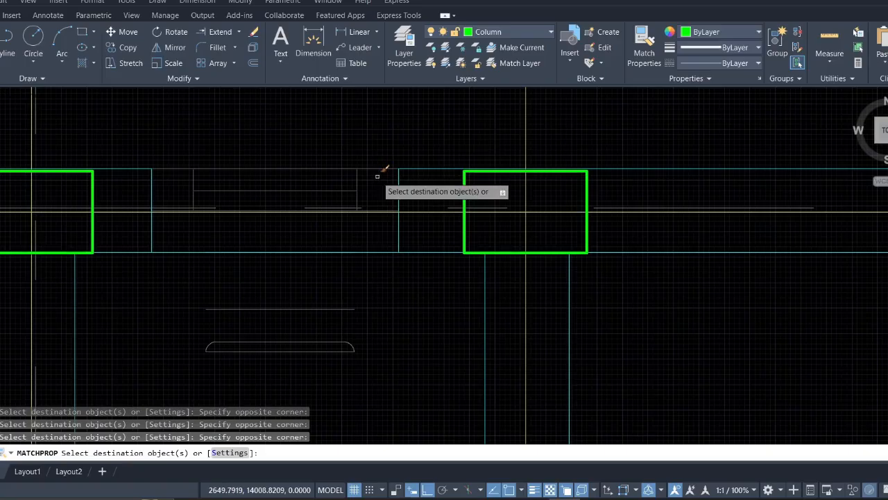
{"action": "scroll", "coordinate": [364, 166], "scroll_direction": "down", "scroll_amount": 4}
{"action": "scroll", "coordinate": [354, 177], "scroll_direction": "up", "scroll_amount": 4}
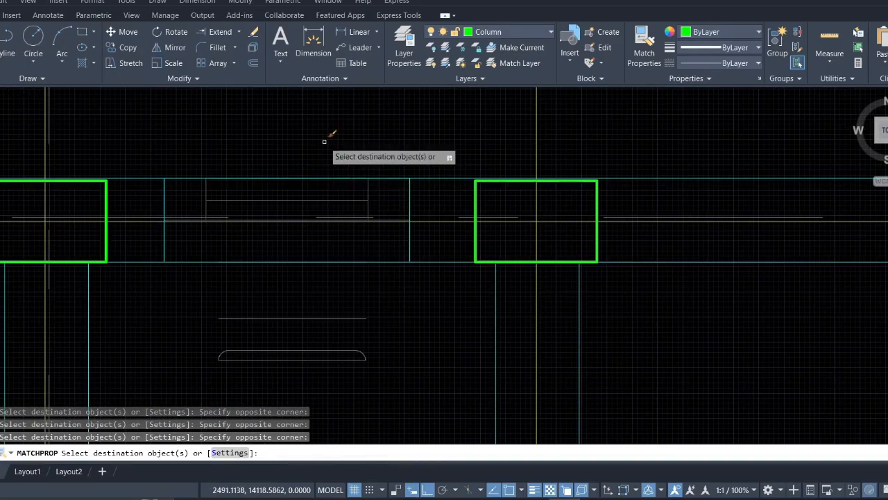
- Apply the matched properties to the lower line and all upper line segments at the three-pane window right of the circular fixture's column
{"action": "scroll", "coordinate": [333, 173], "scroll_direction": "down", "scroll_amount": 7}
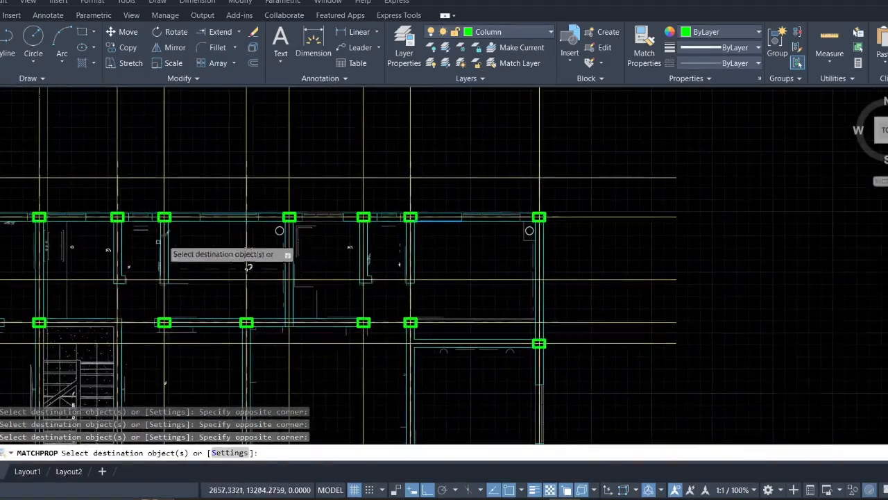
{"action": "scroll", "coordinate": [299, 217], "scroll_direction": "up", "scroll_amount": 3}
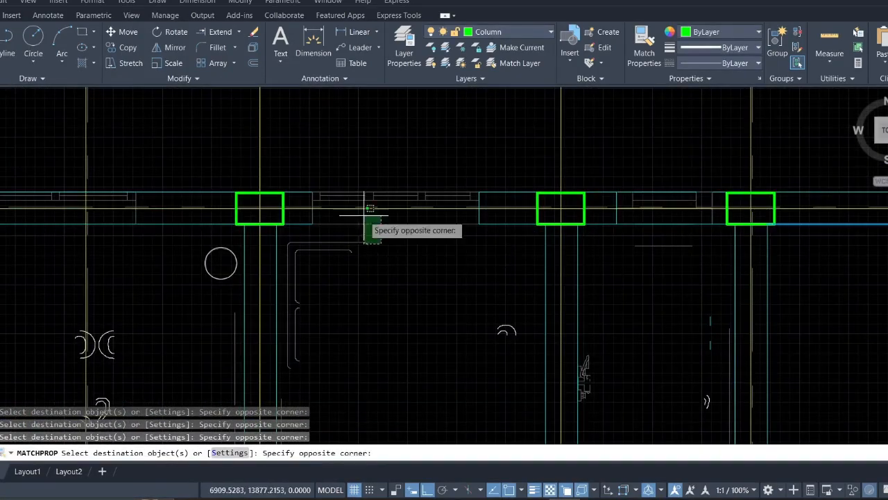
{"action": "scroll", "coordinate": [396, 184], "scroll_direction": "up", "scroll_amount": 6}
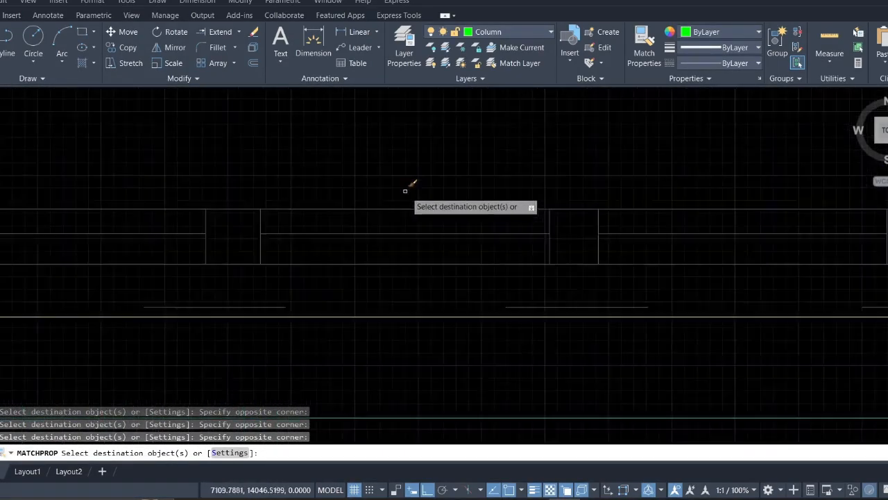
{"action": "scroll", "coordinate": [351, 180], "scroll_direction": "down", "scroll_amount": 4}
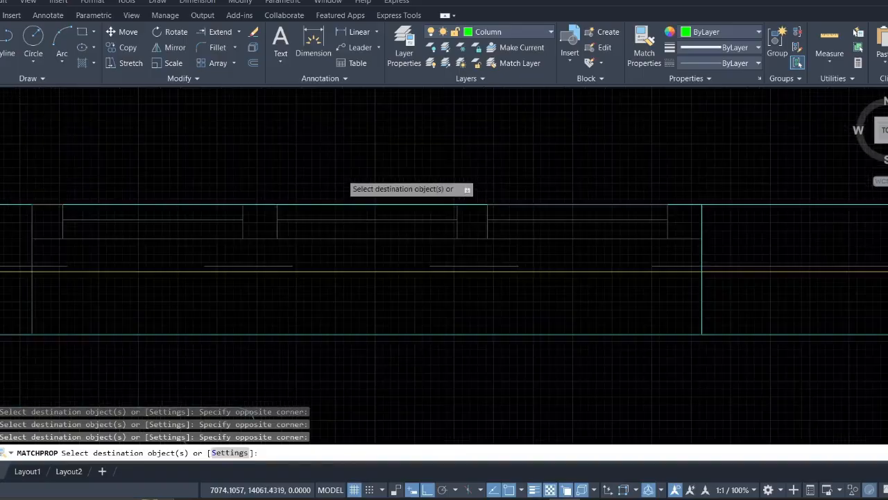
{"action": "scroll", "coordinate": [383, 234], "scroll_direction": "up", "scroll_amount": 3}
{"action": "scroll", "coordinate": [430, 193], "scroll_direction": "up", "scroll_amount": 2}
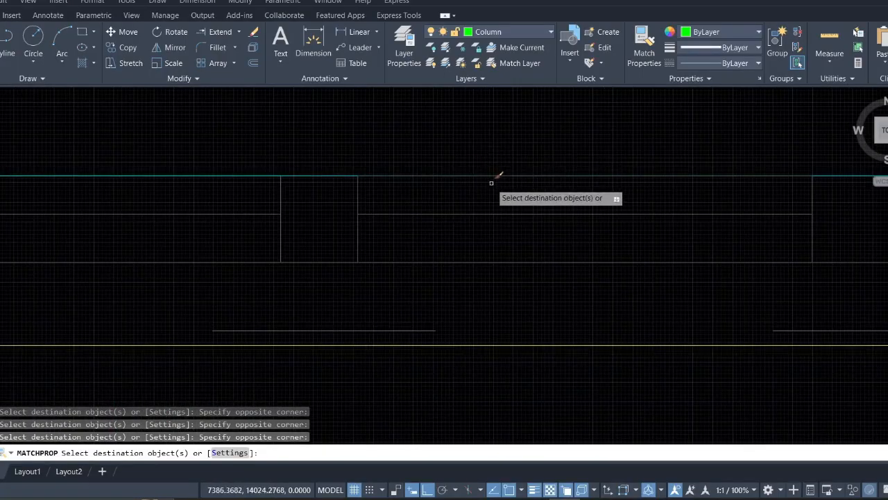
{"action": "left_click", "coordinate": [492, 184]}
{"action": "left_click", "coordinate": [470, 132]}
- Apply the matched properties to the remaining upper wall line at the rightmost window, next to the corner column
{"action": "scroll", "coordinate": [464, 160], "scroll_direction": "down", "scroll_amount": 6}
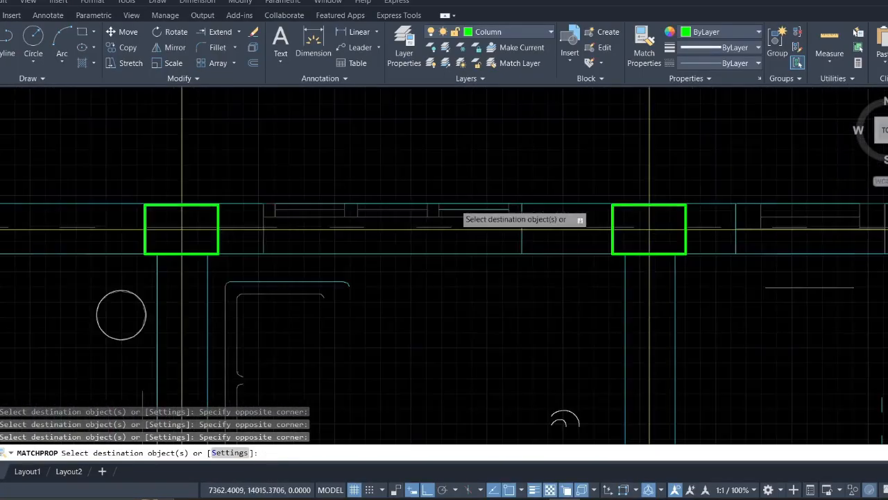
{"action": "scroll", "coordinate": [510, 225], "scroll_direction": "down", "scroll_amount": 3}
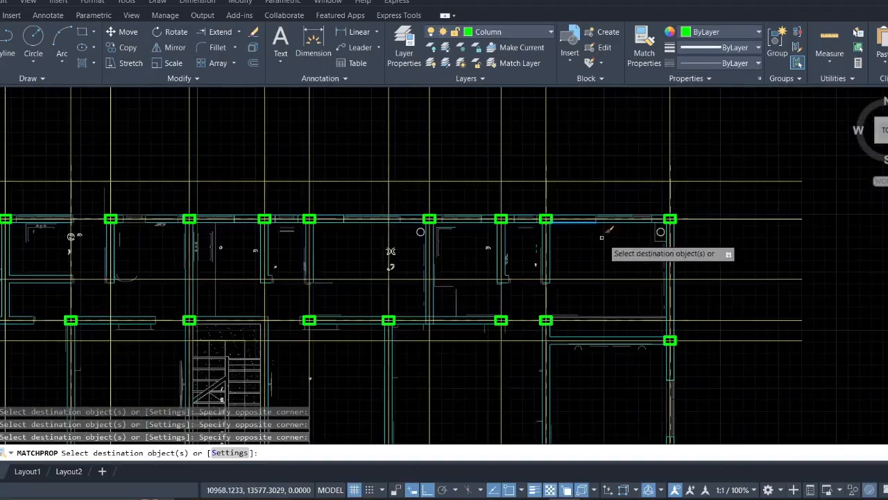
{"action": "scroll", "coordinate": [386, 233], "scroll_direction": "up", "scroll_amount": 6}
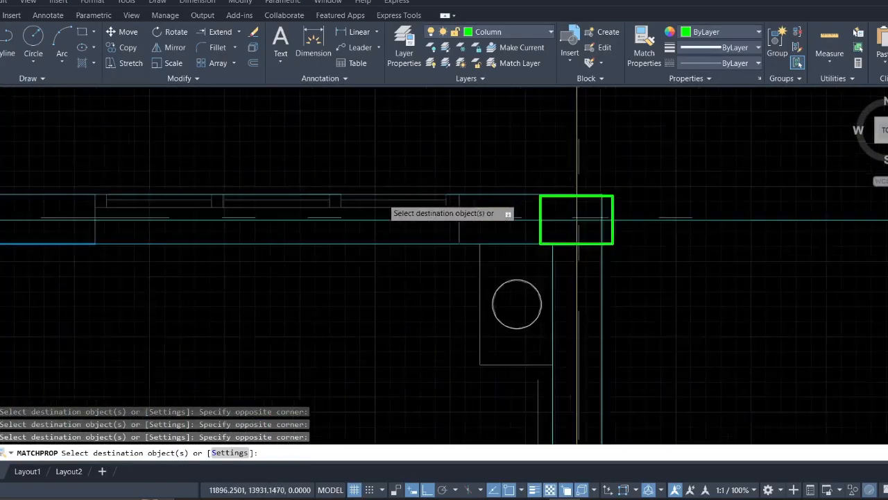
{"action": "left_click", "coordinate": [391, 146]}
{"action": "scroll", "coordinate": [386, 194], "scroll_direction": "down", "scroll_amount": 6}
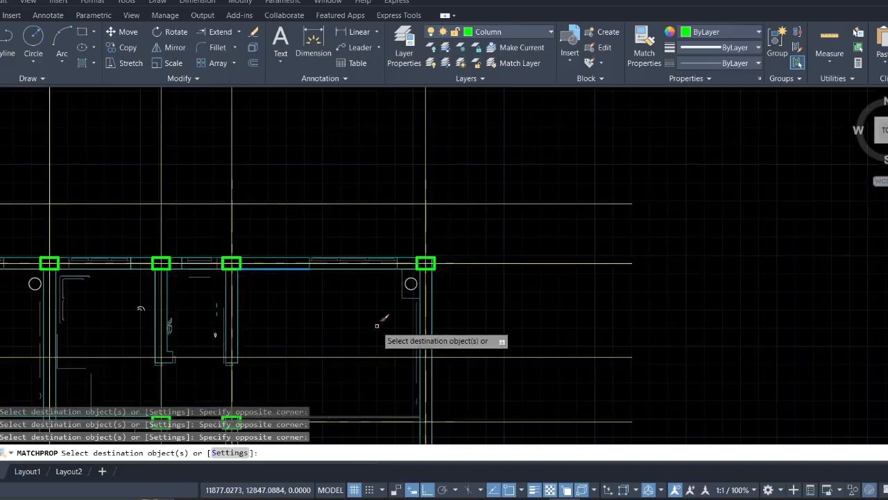
- End the property matching and examine the wall opening and window to the right of the stairs along the lower wall
{"action": "scroll", "coordinate": [377, 326], "scroll_direction": "down", "scroll_amount": 5}
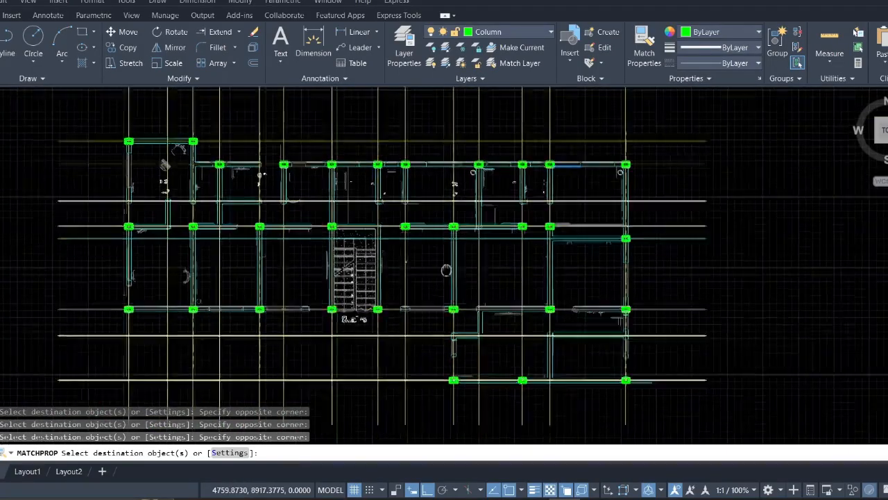
{"action": "middle_click_drag", "start_coordinate": [446, 270], "coordinate": [465, 180]}
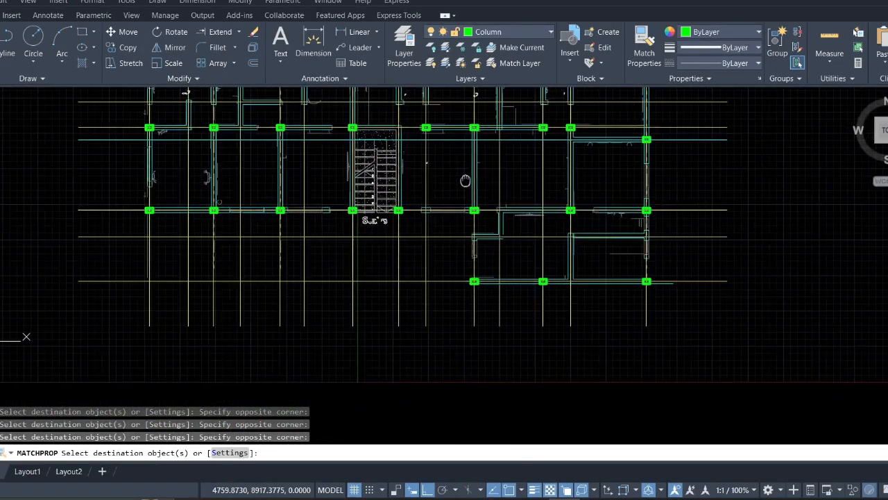
{"action": "scroll", "coordinate": [422, 221], "scroll_direction": "up", "scroll_amount": 4}
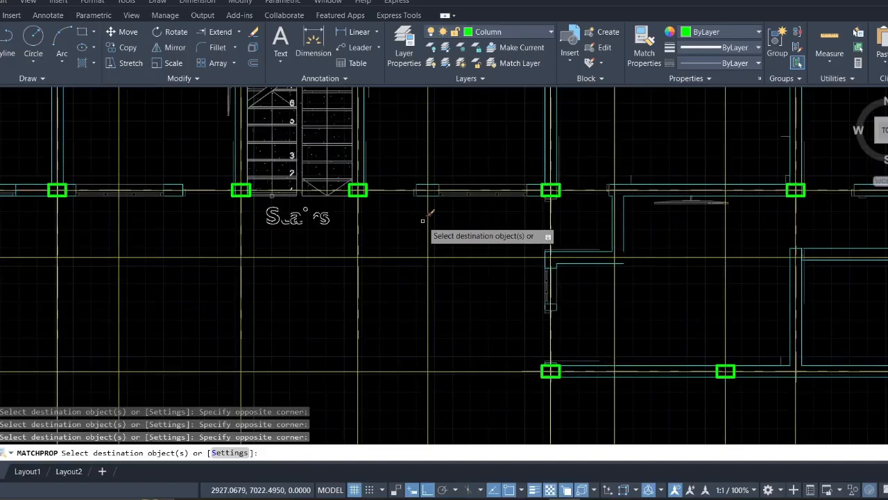
{"action": "key", "text": "Escape"}
{"action": "scroll", "coordinate": [453, 188], "scroll_direction": "up", "scroll_amount": 4}
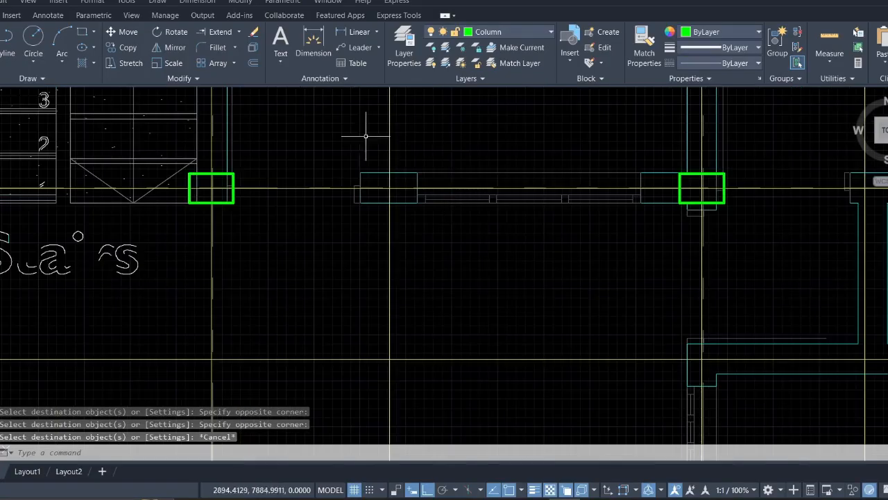
- Erase the window, the left wall stub and the right jamb lines in the wall opening between the two columns right of the stairs
{"action": "left_click", "coordinate": [628, 255]}
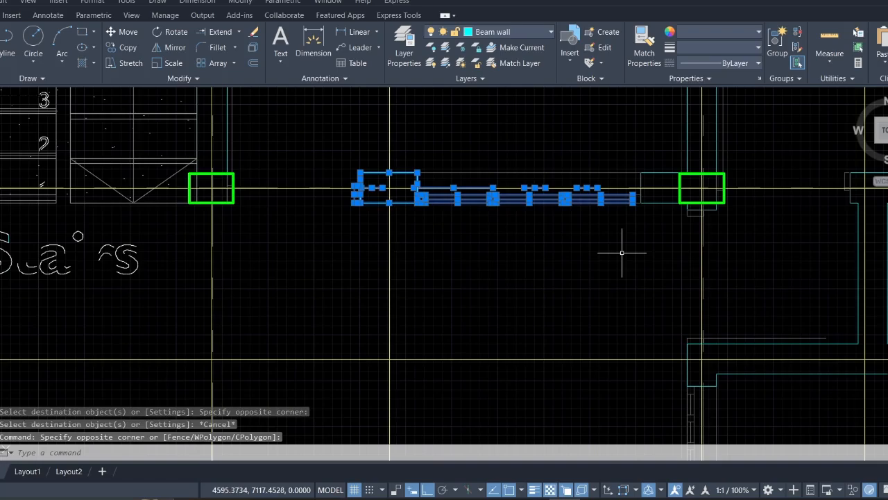
{"action": "key", "text": "Delete"}
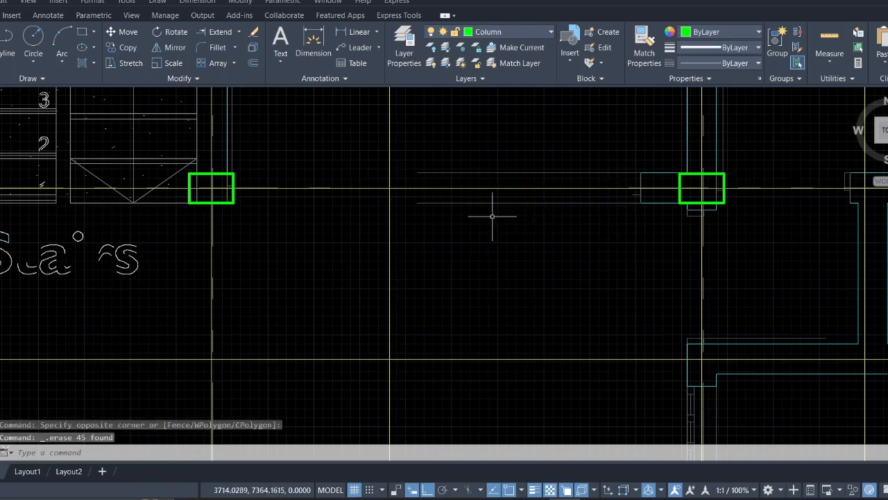
{"action": "scroll", "coordinate": [647, 193], "scroll_direction": "up", "scroll_amount": 4}
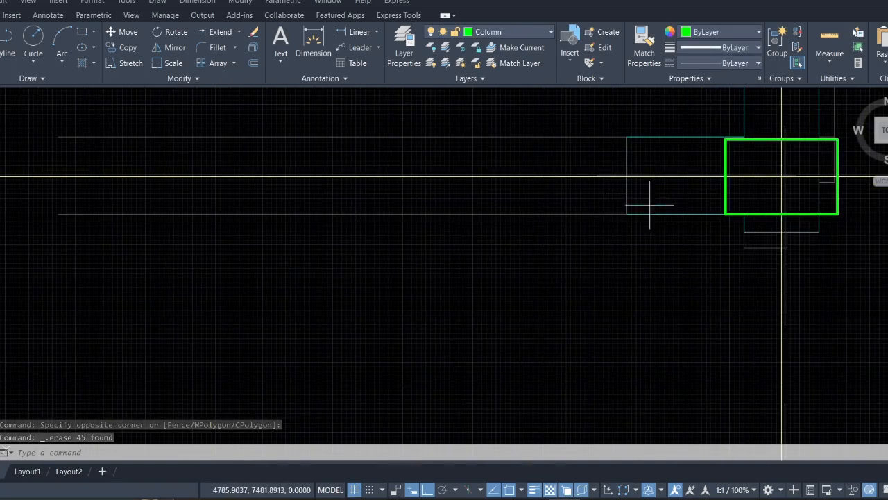
{"action": "left_click", "coordinate": [649, 205]}
{"action": "left_click", "coordinate": [577, 189]}
{"action": "key", "text": "Delete"}
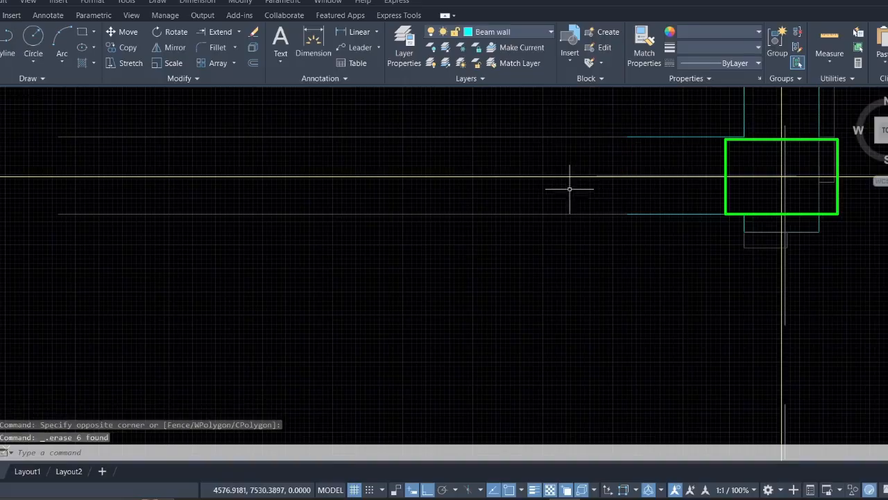
- Match the properties of the short upper Beam wall line beside the right column onto the long upper line of the cleared opening
{"action": "scroll", "coordinate": [445, 212], "scroll_direction": "down", "scroll_amount": 2}
{"action": "scroll", "coordinate": [299, 252], "scroll_direction": "down", "scroll_amount": 2}
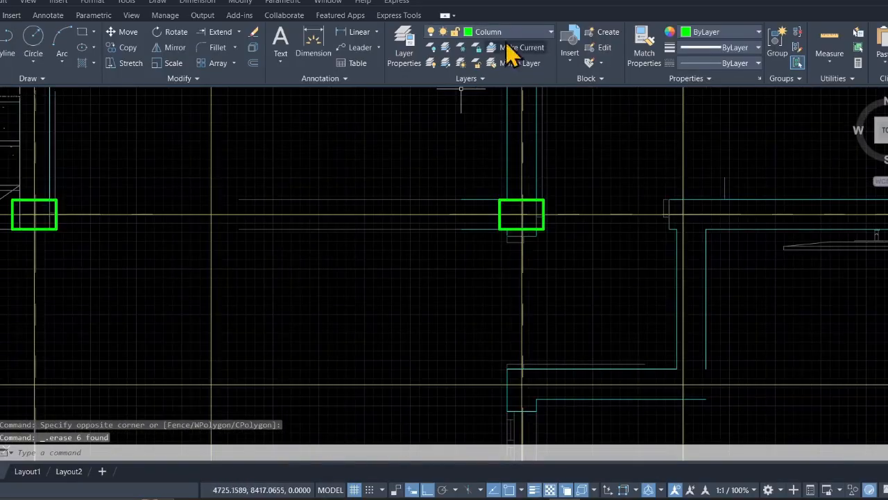
{"action": "left_click", "coordinate": [640, 56]}
{"action": "scroll", "coordinate": [496, 180], "scroll_direction": "up", "scroll_amount": 2}
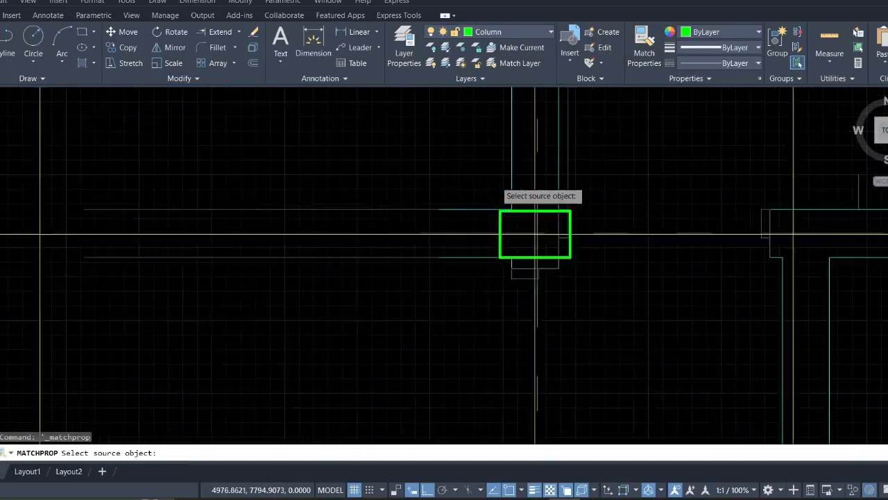
{"action": "scroll", "coordinate": [496, 184], "scroll_direction": "up", "scroll_amount": 4}
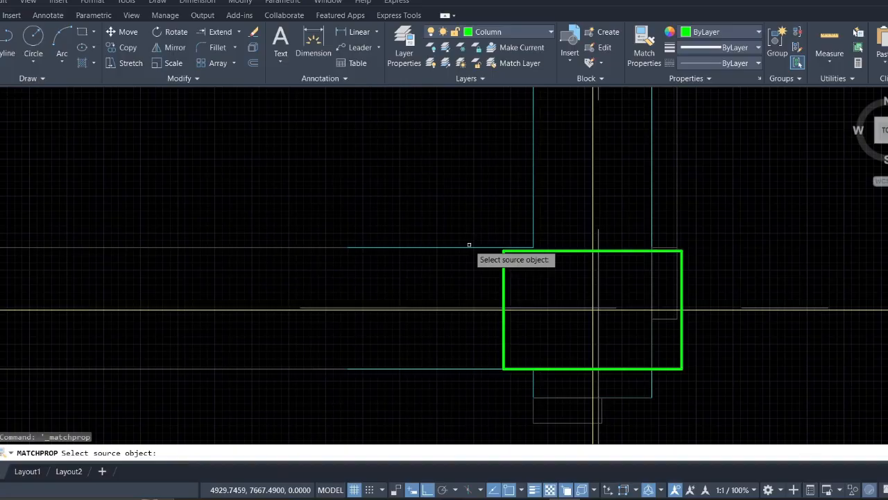
{"action": "left_click", "coordinate": [470, 247]}
{"action": "left_click", "coordinate": [332, 251]}
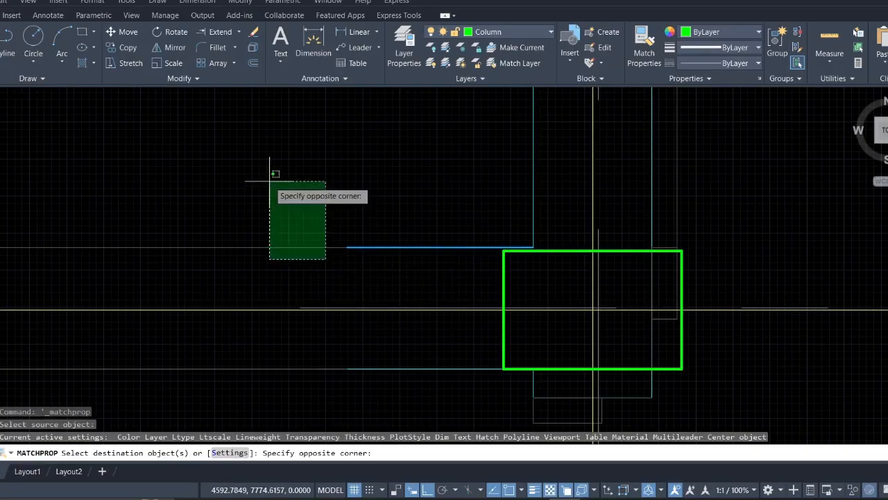
{"action": "left_click", "coordinate": [269, 180]}
- Apply the same matched properties to the long lower line of the cleared opening and end the property matching
{"action": "left_click", "coordinate": [256, 395]}
{"action": "left_click", "coordinate": [217, 321]}
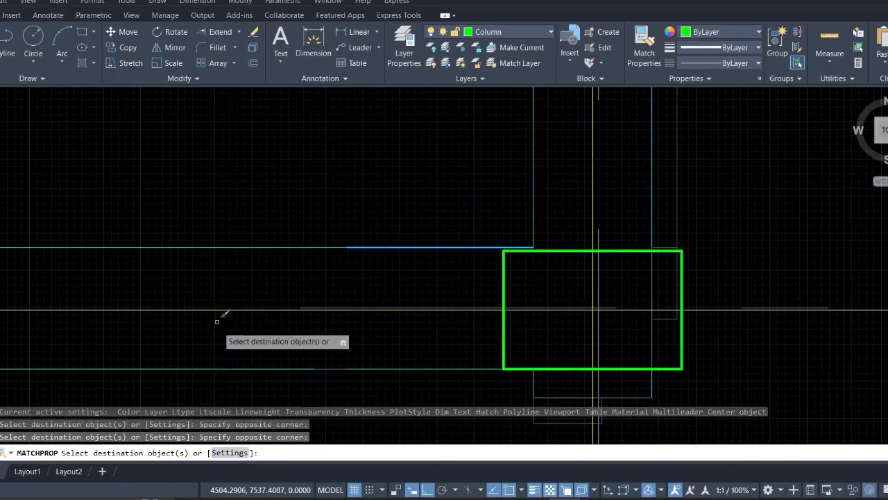
{"action": "scroll", "coordinate": [229, 353], "scroll_direction": "down", "scroll_amount": 5}
{"action": "scroll", "coordinate": [233, 347], "scroll_direction": "down", "scroll_amount": 2}
{"action": "middle_click_drag", "start_coordinate": [310, 339], "coordinate": [684, 286]}
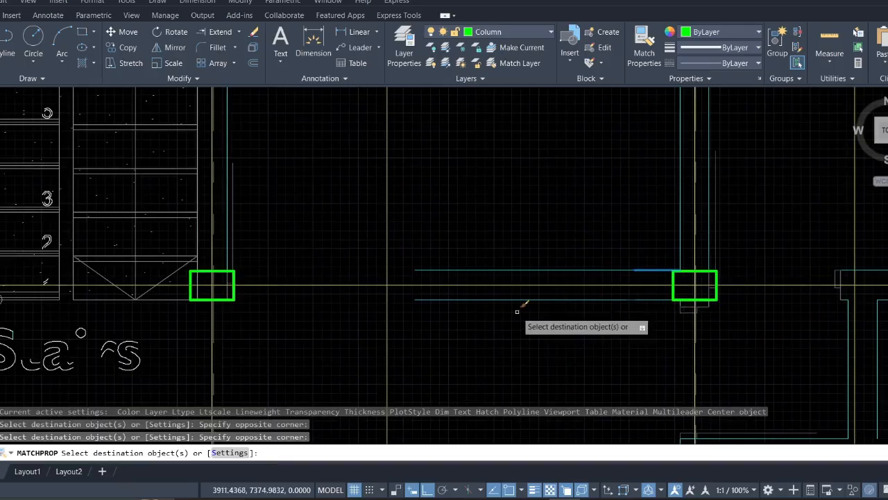
{"action": "key", "text": "Escape"}
{"action": "left_click", "coordinate": [431, 307]}
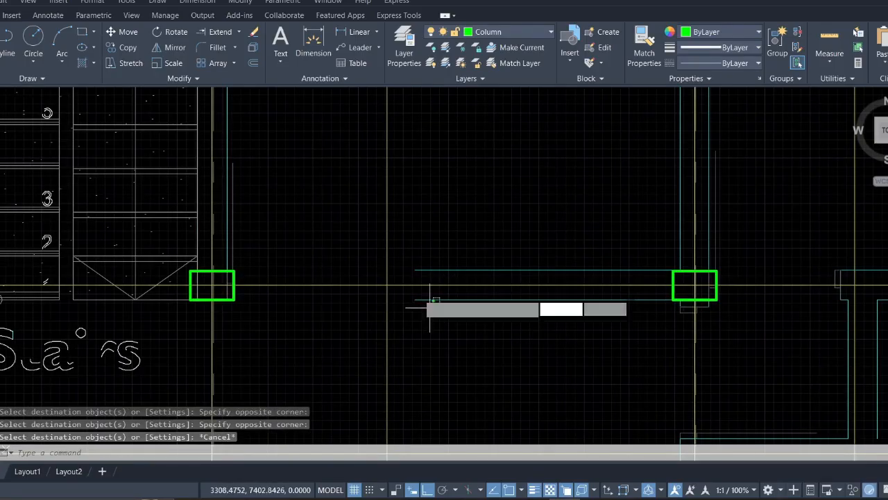
{"action": "key", "text": "Escape"}
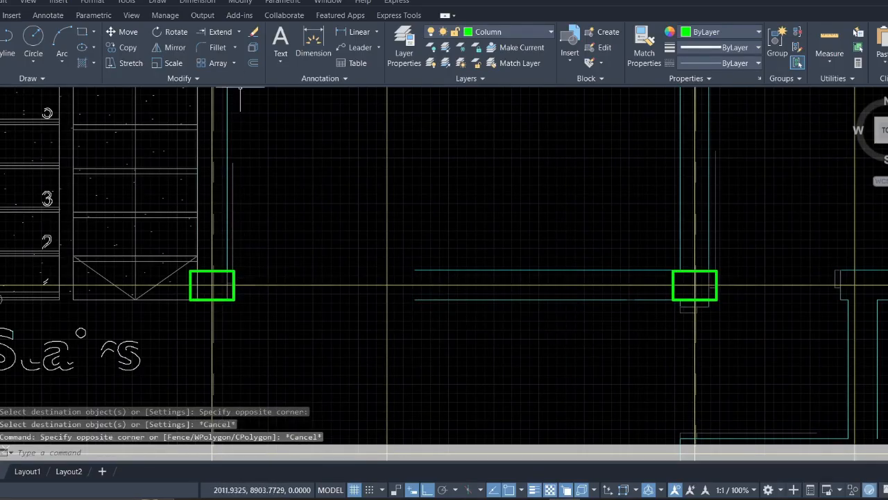
- Extend both beam wall lines of the cleared opening left to the nearest vertical grid line
{"action": "left_click", "coordinate": [224, 32]}
{"action": "left_click", "coordinate": [506, 317]}
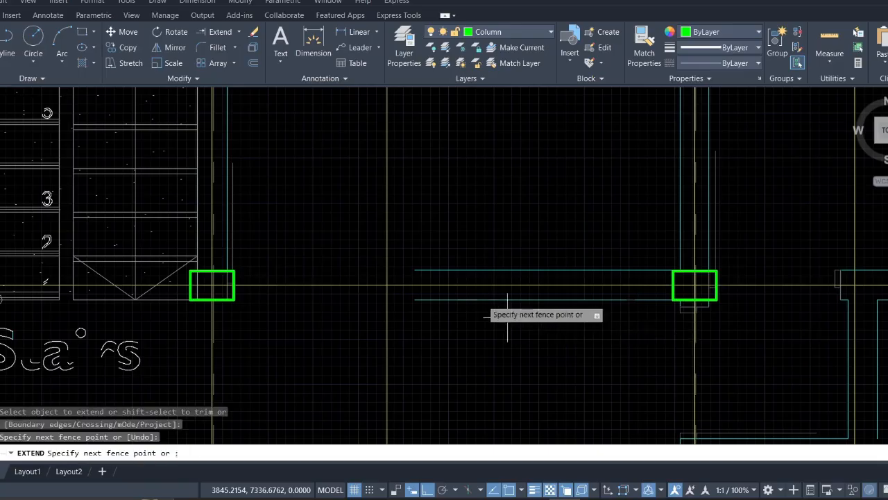
{"action": "left_click", "coordinate": [469, 281]}
{"action": "left_click", "coordinate": [446, 242]}
{"action": "key", "text": "Return"}
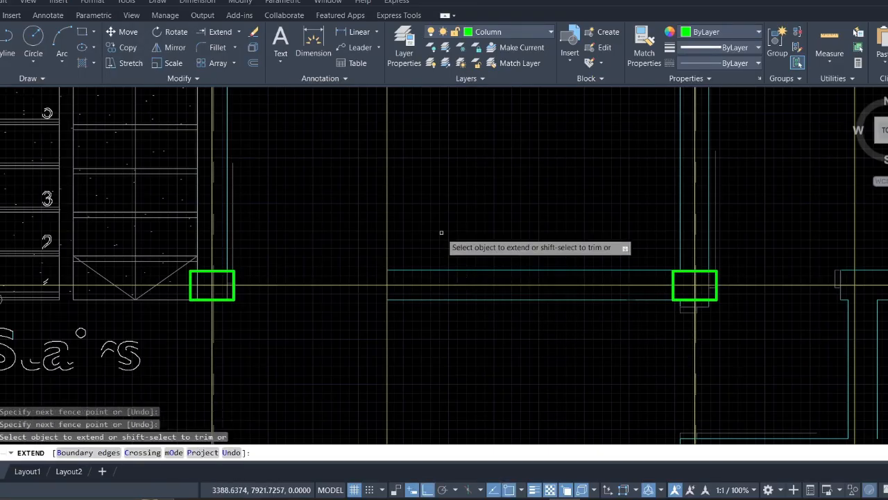
- Extend the lower and upper beam wall lines further left from the grid line to the column beside the stairs, and end the command
{"action": "left_click", "coordinate": [416, 314]}
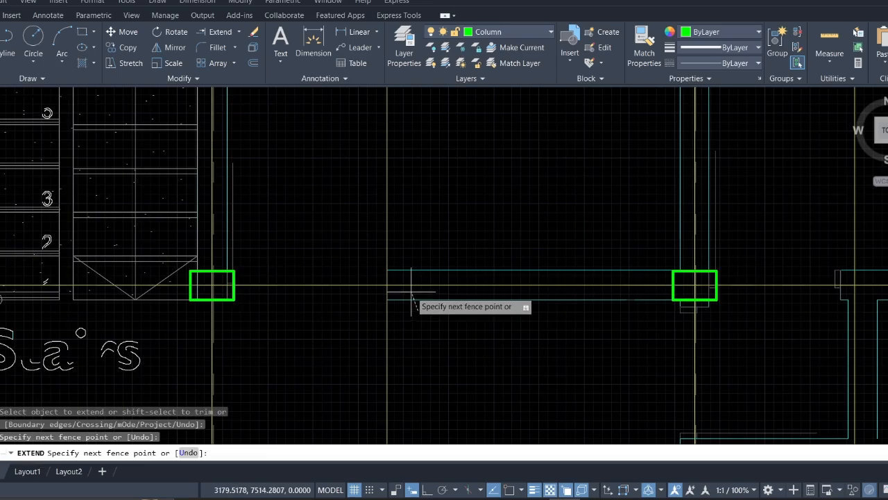
{"action": "left_click", "coordinate": [411, 292]}
{"action": "key", "text": "Return"}
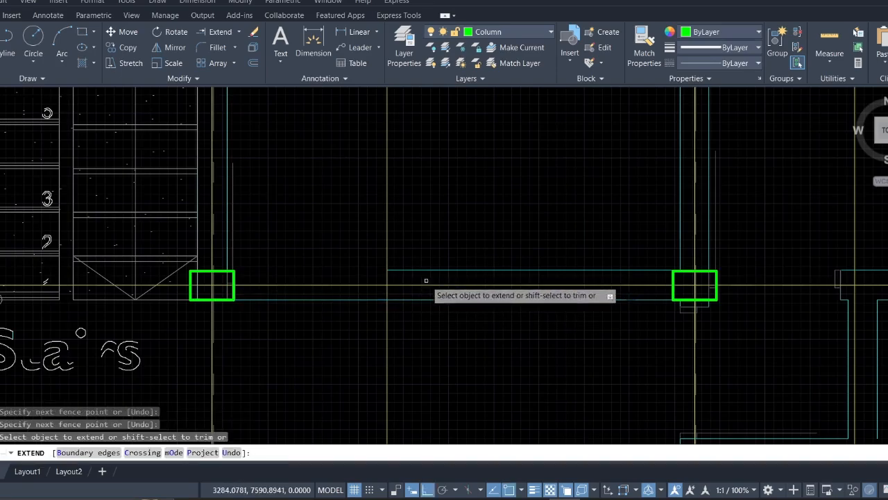
{"action": "left_click", "coordinate": [429, 279]}
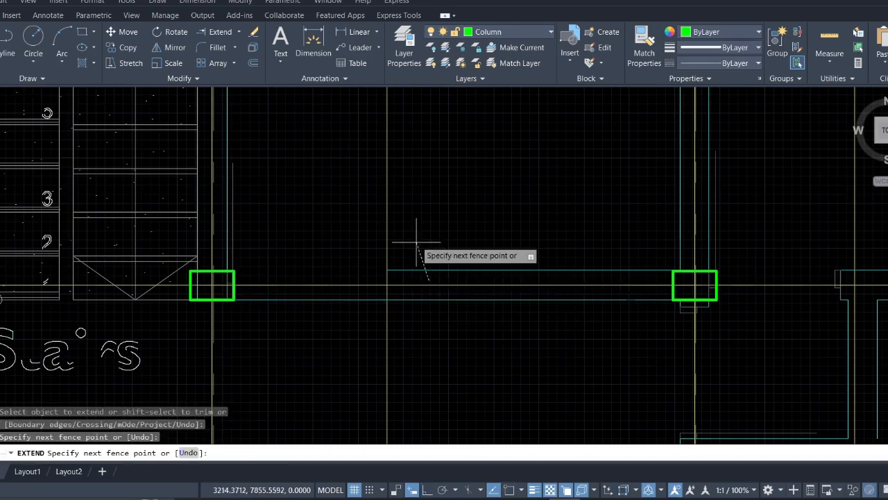
{"action": "left_click", "coordinate": [415, 235]}
{"action": "key", "text": "Return"}
{"action": "scroll", "coordinate": [415, 234], "scroll_direction": "down", "scroll_amount": 4}
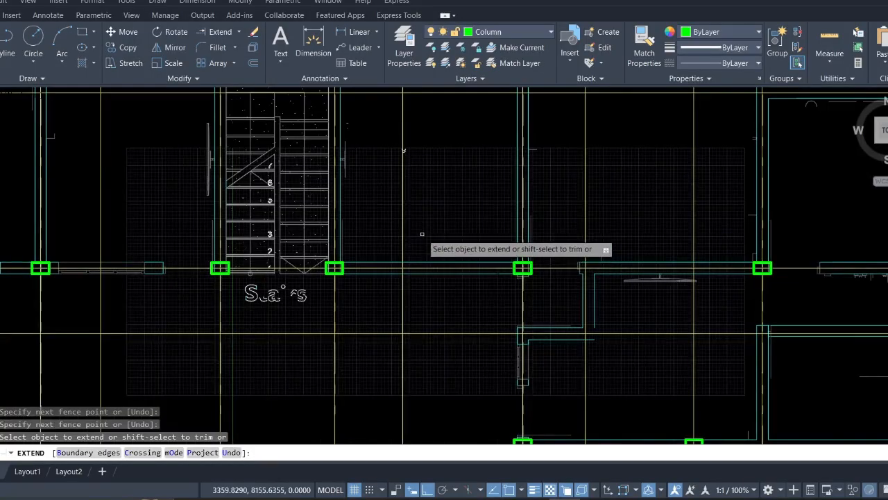
{"action": "left_click", "coordinate": [422, 234]}
{"action": "scroll", "coordinate": [225, 263], "scroll_direction": "up", "scroll_amount": 2}
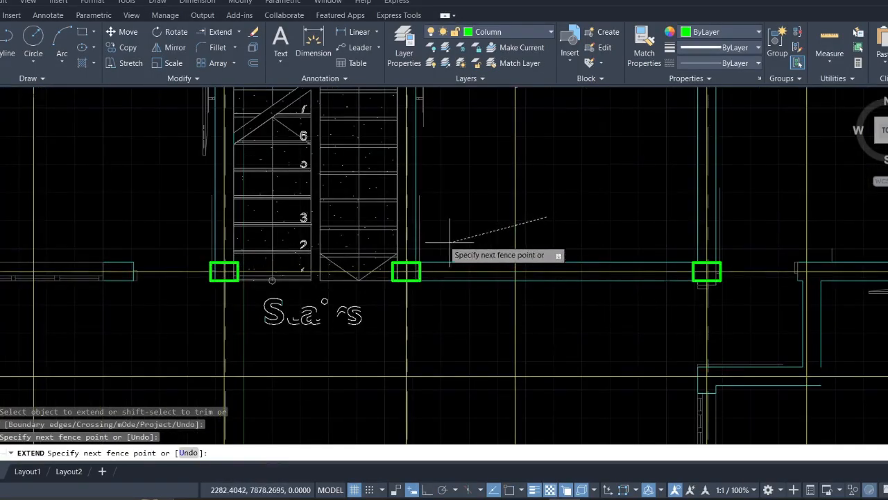
{"action": "key", "text": "Escape"}
- Extend the upper line of the rightmost wall segment left across the door opening to the column
{"action": "scroll", "coordinate": [769, 223], "scroll_direction": "down", "scroll_amount": 4}
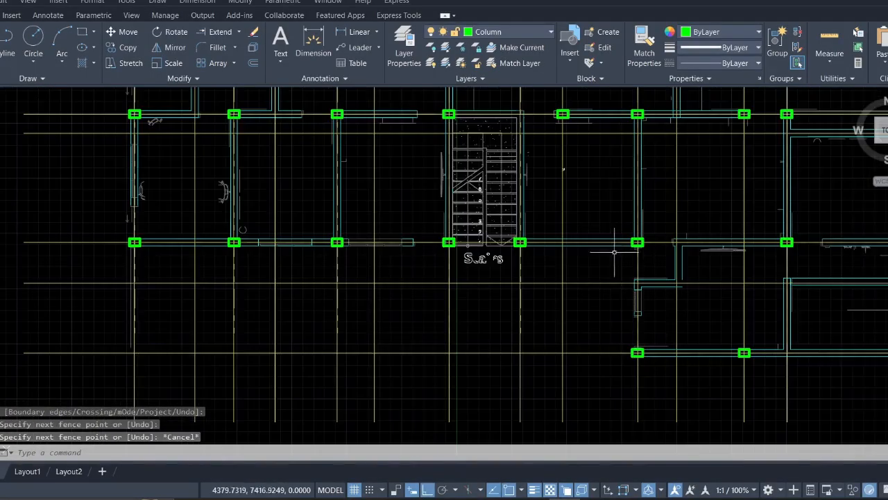
{"action": "mouse_move", "coordinate": [723, 290]}
{"action": "middle_mouse_down"}
{"action": "mouse_move", "coordinate": [482, 273]}
{"action": "mouse_move", "coordinate": [422, 257]}
{"action": "middle_mouse_up"}
{"action": "scroll", "coordinate": [527, 240], "scroll_direction": "up", "scroll_amount": 5}
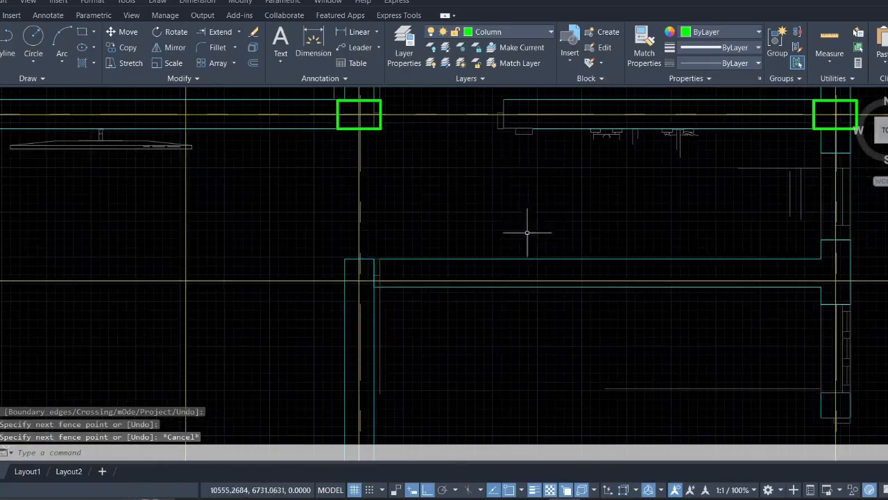
{"action": "middle_click_drag", "start_coordinate": [555, 194], "coordinate": [564, 268]}
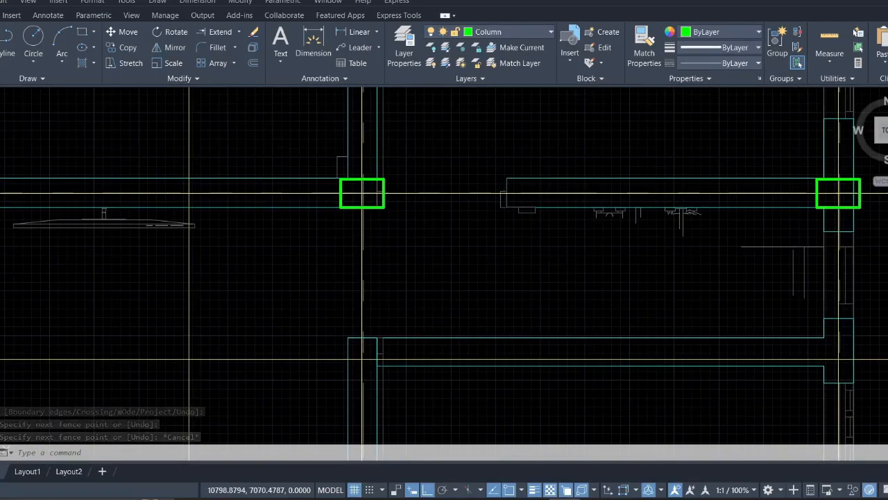
{"action": "left_click", "coordinate": [571, 247]}
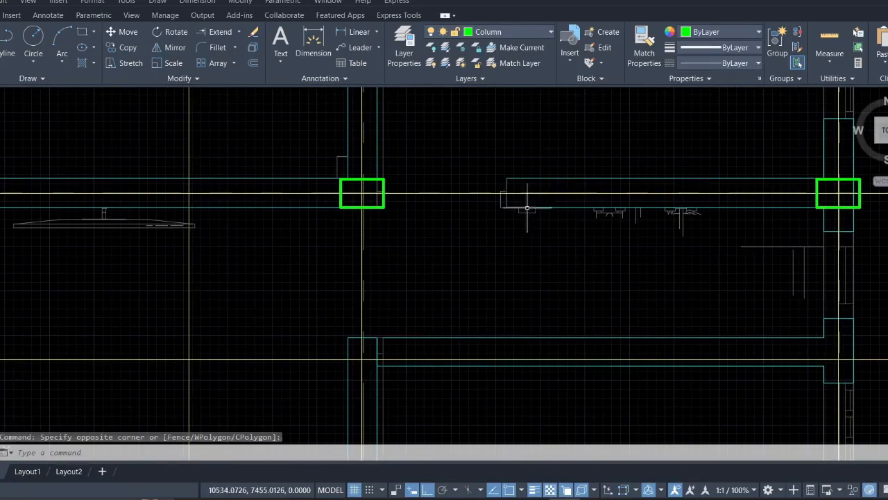
{"action": "left_click", "coordinate": [209, 31]}
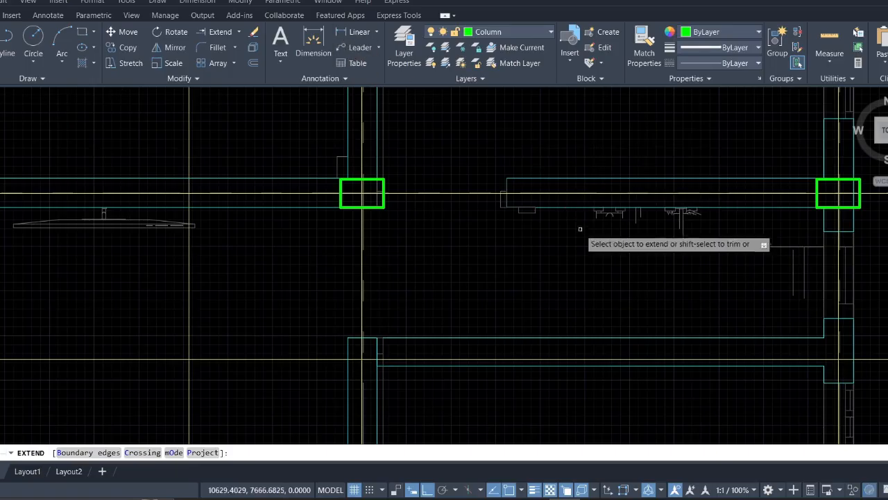
{"action": "left_click", "coordinate": [578, 242]}
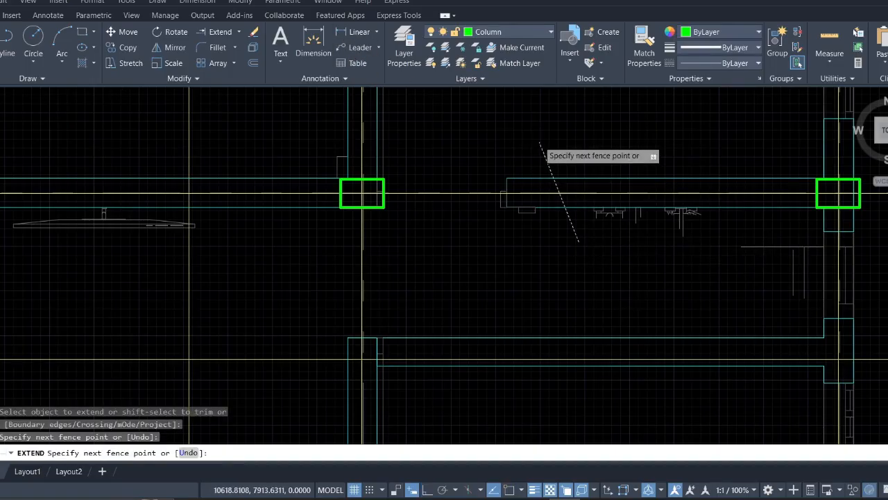
{"action": "left_click", "coordinate": [538, 140]}
{"action": "left_click", "coordinate": [537, 139]}
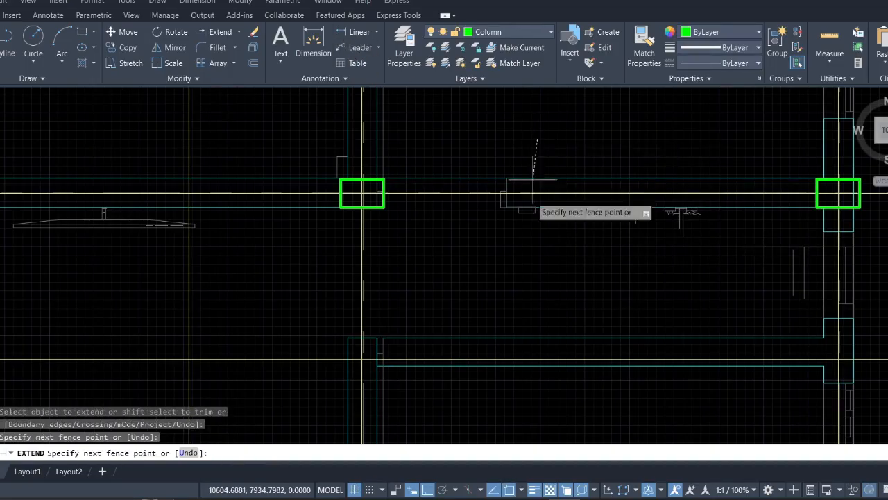
- Extend the lower lines of the rightmost wall segment left across the same door opening toward the column
{"action": "left_click", "coordinate": [552, 219]}
{"action": "left_click", "coordinate": [560, 238]}
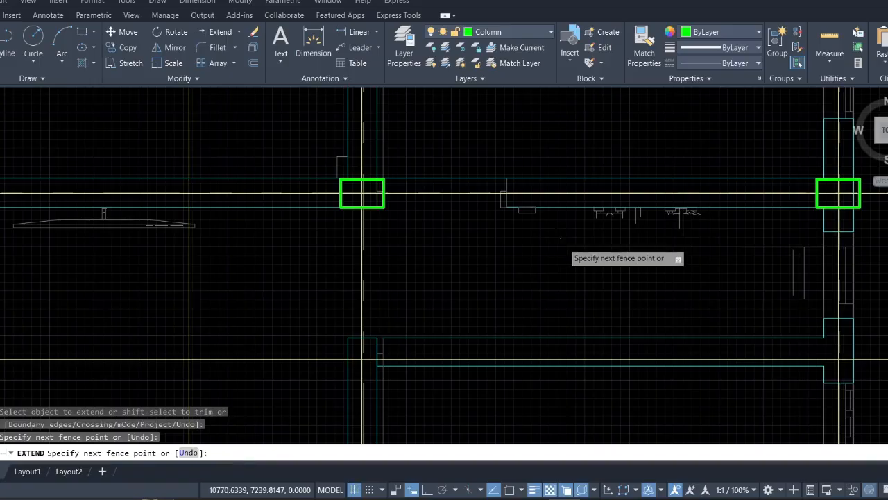
{"action": "left_click", "coordinate": [545, 198]}
{"action": "scroll", "coordinate": [511, 223], "scroll_direction": "up", "scroll_amount": 5}
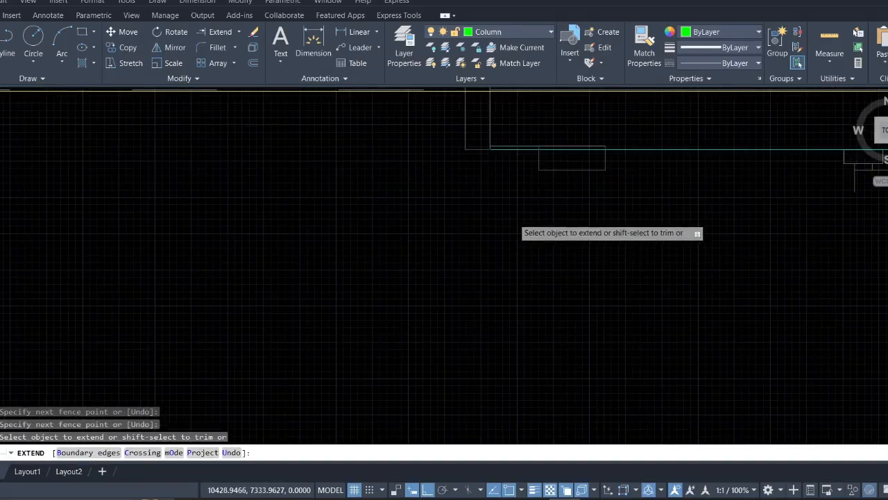
{"action": "left_click", "coordinate": [512, 220]}
{"action": "left_click", "coordinate": [507, 135]}
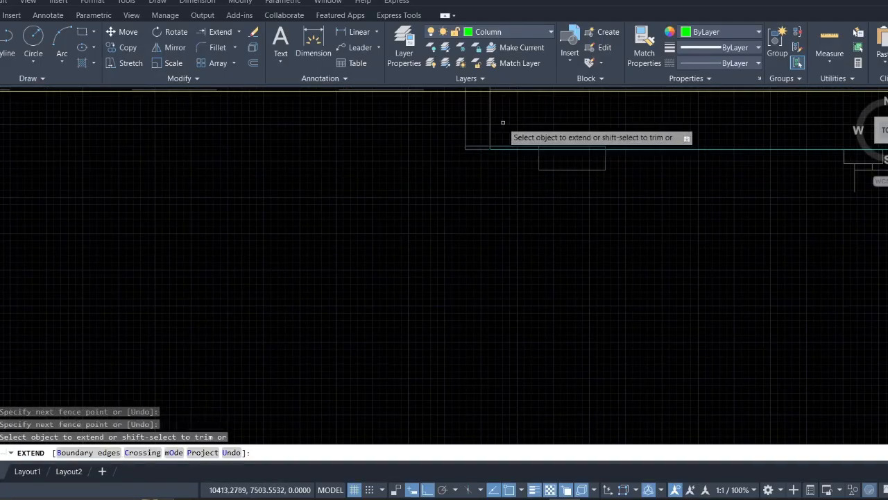
{"action": "left_click", "coordinate": [509, 181]}
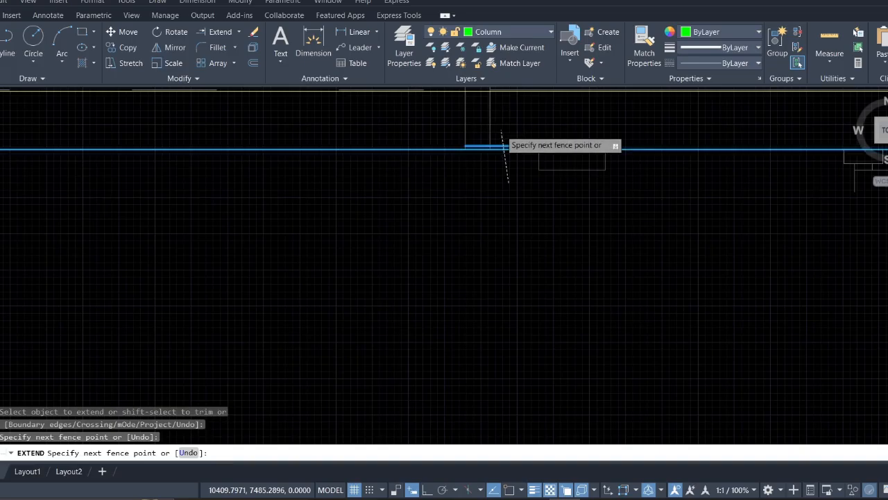
{"action": "left_click", "coordinate": [501, 134]}
- Extend the upper line of the short horizontal wall right of the stairs rightward and its lower line leftward to the adjacent vertical grid lines
{"action": "scroll", "coordinate": [466, 265], "scroll_direction": "down", "scroll_amount": 5}
{"action": "scroll", "coordinate": [456, 281], "scroll_direction": "down", "scroll_amount": 2}
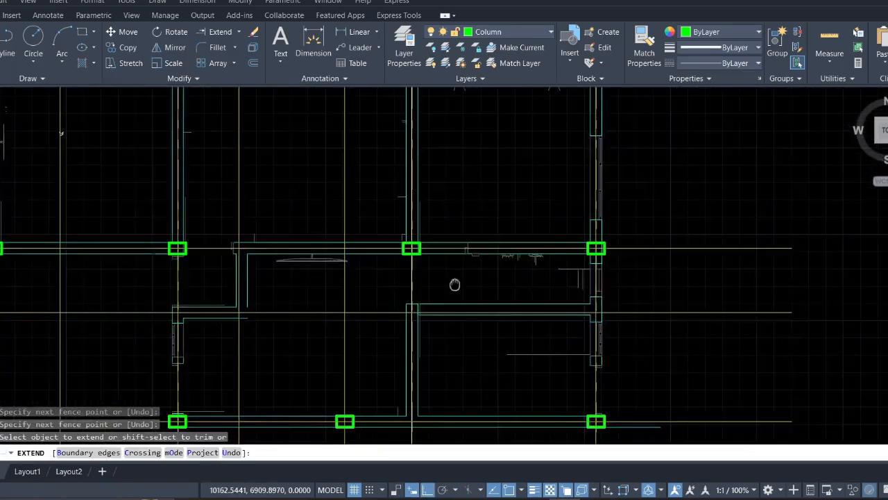
{"action": "mouse_move", "coordinate": [454, 284]}
{"action": "middle_mouse_down"}
{"action": "mouse_move", "coordinate": [539, 228]}
{"action": "mouse_move", "coordinate": [521, 196]}
{"action": "mouse_move", "coordinate": [674, 190]}
{"action": "mouse_move", "coordinate": [713, 201]}
{"action": "middle_mouse_up"}
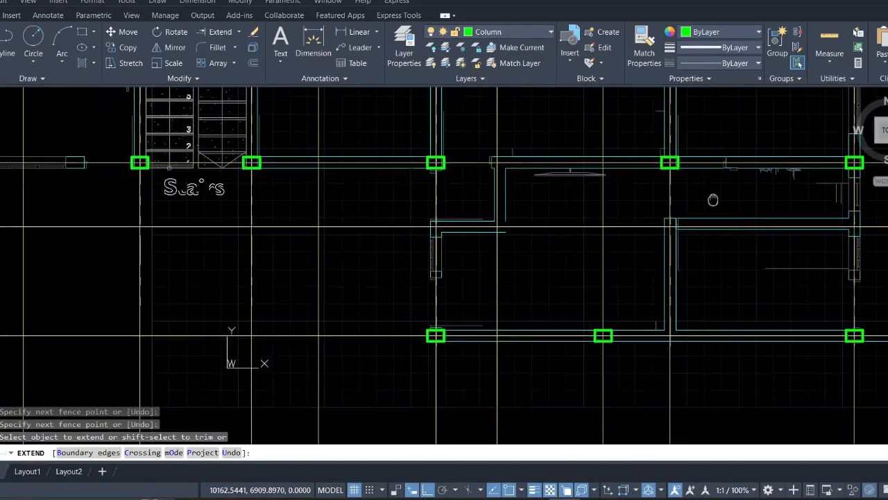
{"action": "scroll", "coordinate": [415, 256], "scroll_direction": "up", "scroll_amount": 2}
{"action": "left_click", "coordinate": [500, 244]}
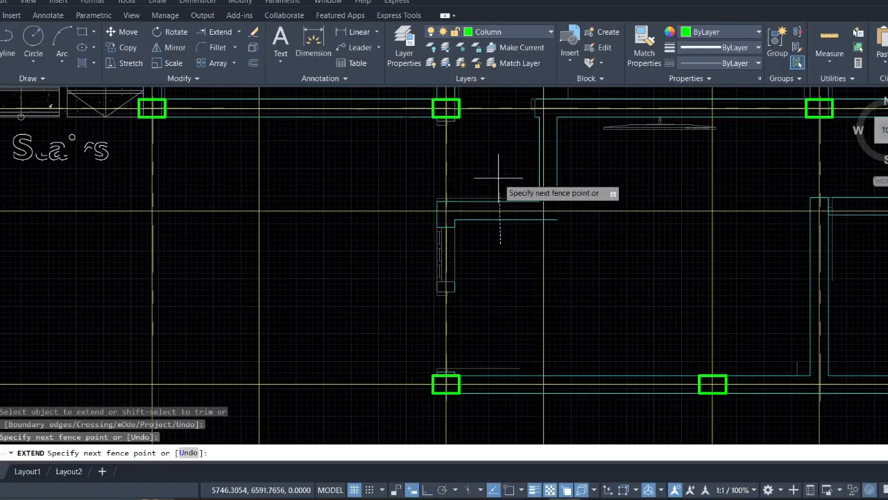
{"action": "left_click", "coordinate": [498, 179]}
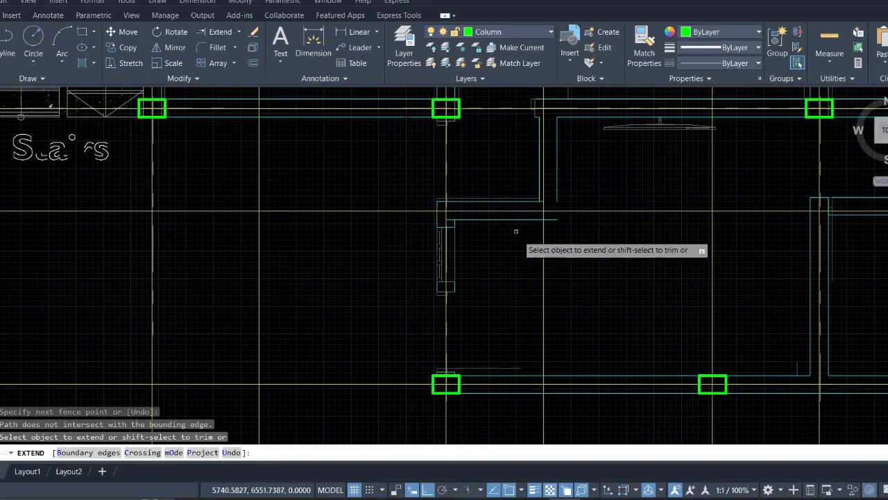
{"action": "scroll", "coordinate": [546, 235], "scroll_direction": "up", "scroll_amount": 5}
{"action": "left_click", "coordinate": [551, 233]}
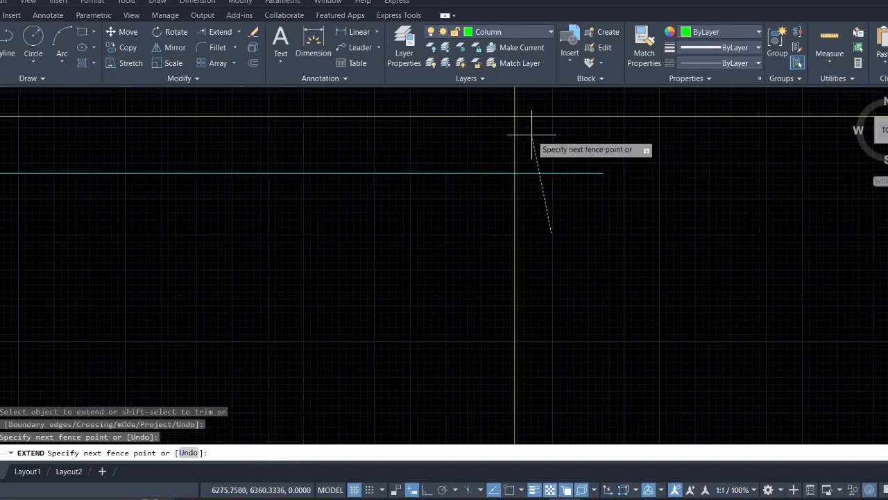
{"action": "left_click", "coordinate": [532, 134]}
{"action": "scroll", "coordinate": [511, 153], "scroll_direction": "down", "scroll_amount": 3}
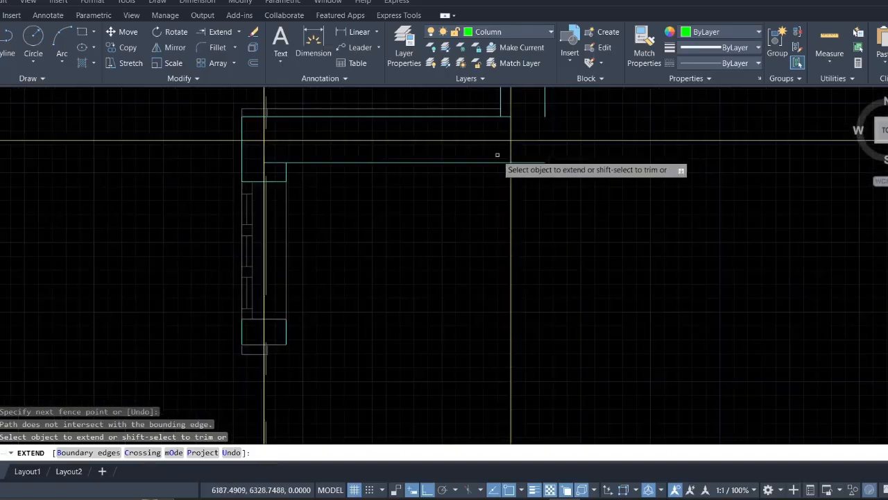
- Try to extend the upper and lower beam wall lines beside the column next to the window opening left of the stairs
{"action": "mouse_move", "coordinate": [495, 153]}
{"action": "middle_mouse_down"}
{"action": "mouse_move", "coordinate": [485, 227]}
{"action": "mouse_move", "coordinate": [458, 304]}
{"action": "middle_mouse_up"}
{"action": "scroll", "coordinate": [449, 289], "scroll_direction": "down", "scroll_amount": 4}
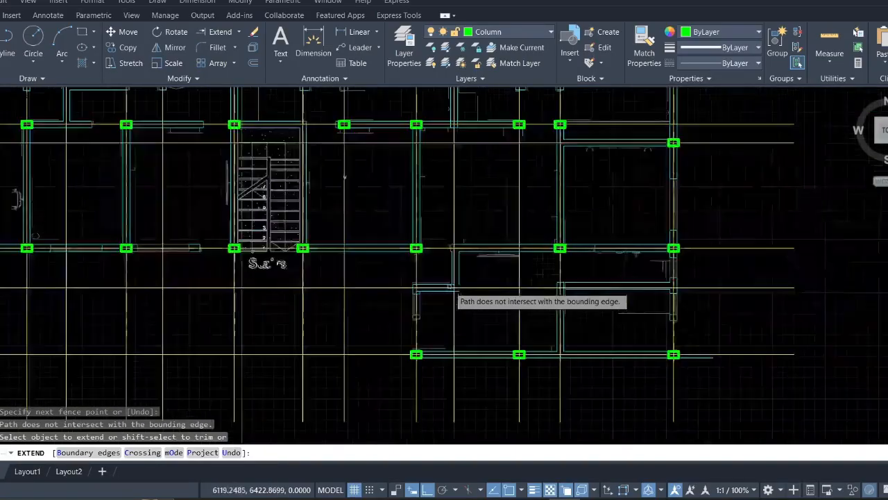
{"action": "mouse_move", "coordinate": [387, 303]}
{"action": "middle_mouse_down"}
{"action": "mouse_move", "coordinate": [692, 303]}
{"action": "mouse_move", "coordinate": [733, 292]}
{"action": "middle_mouse_up"}
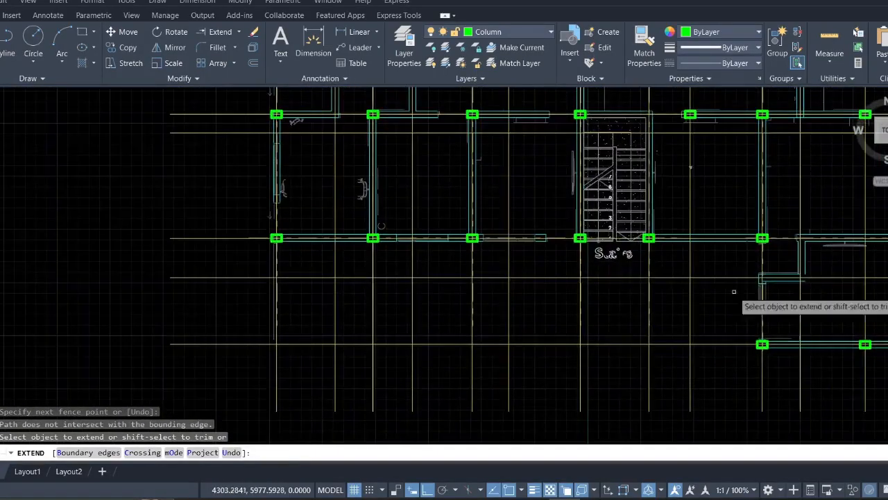
{"action": "scroll", "coordinate": [493, 239], "scroll_direction": "up", "scroll_amount": 3}
{"action": "scroll", "coordinate": [492, 239], "scroll_direction": "up", "scroll_amount": 5}
{"action": "left_click", "coordinate": [531, 292]}
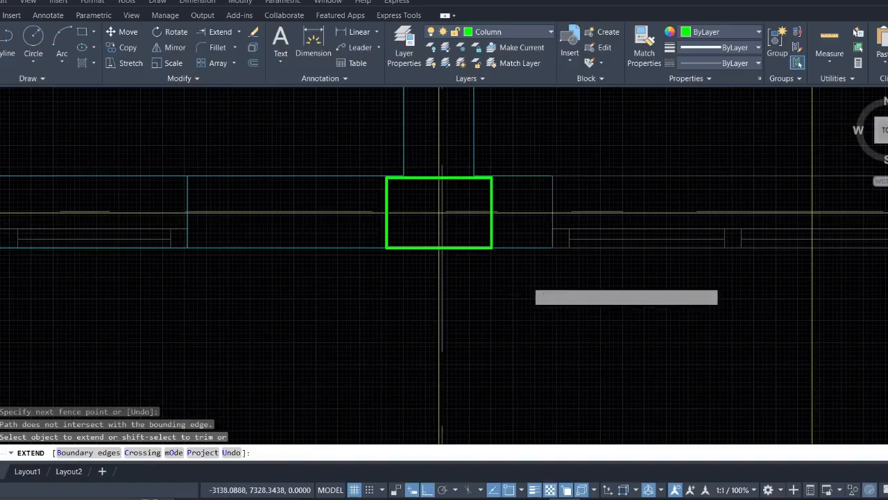
{"action": "left_click", "coordinate": [512, 150]}
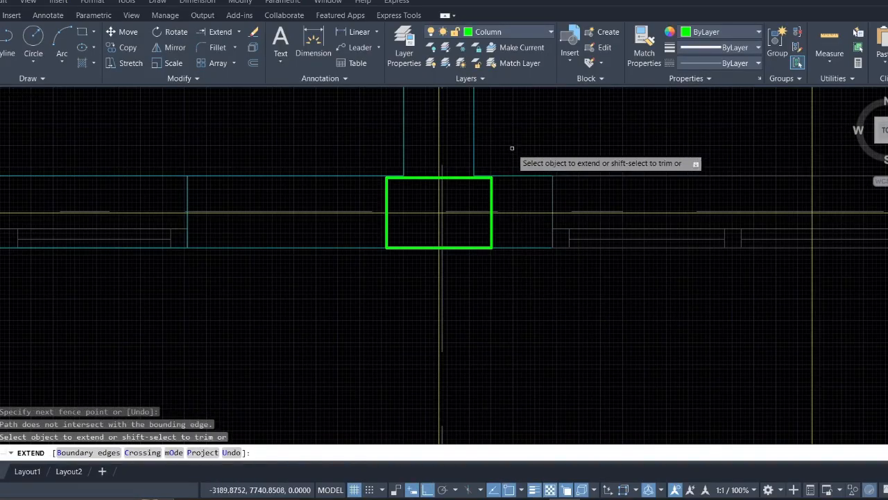
- Extend the upper beam wall line leftward across the top of this column to the far line of the vertical wall above
{"action": "scroll", "coordinate": [532, 177], "scroll_direction": "up", "scroll_amount": 6}
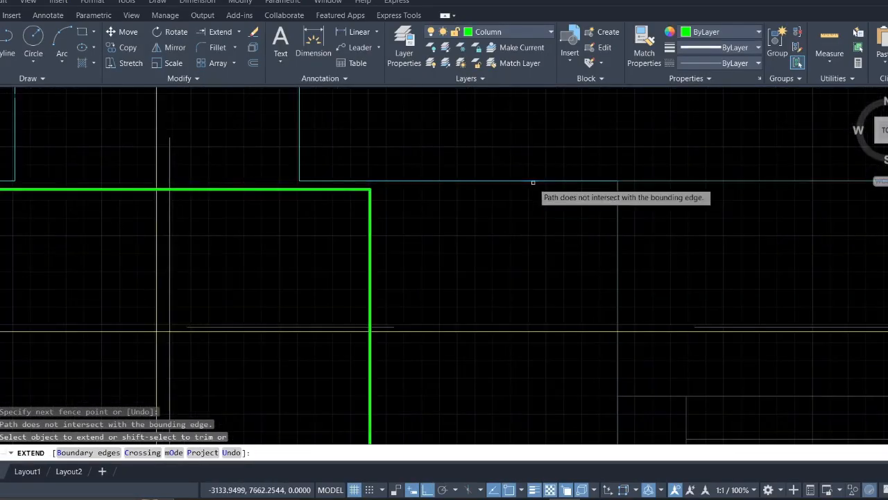
{"action": "left_click", "coordinate": [533, 182]}
{"action": "left_click", "coordinate": [511, 152]}
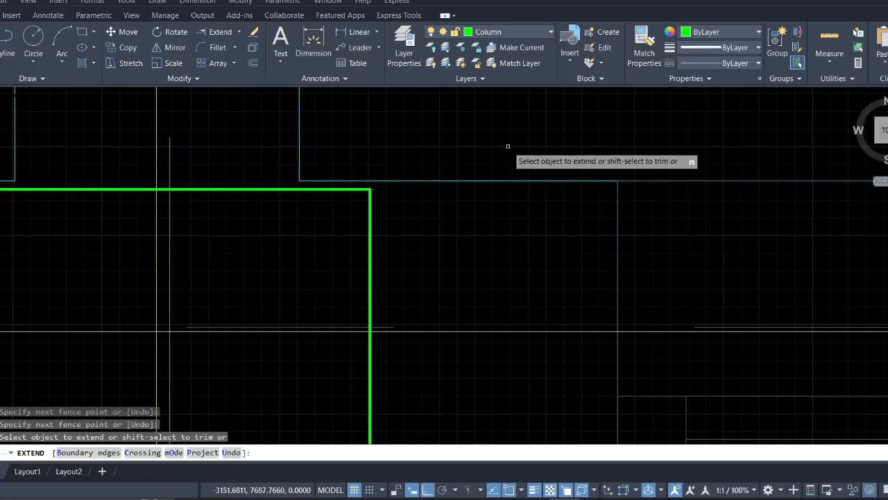
{"action": "left_click", "coordinate": [508, 147]}
{"action": "left_click", "coordinate": [498, 214]}
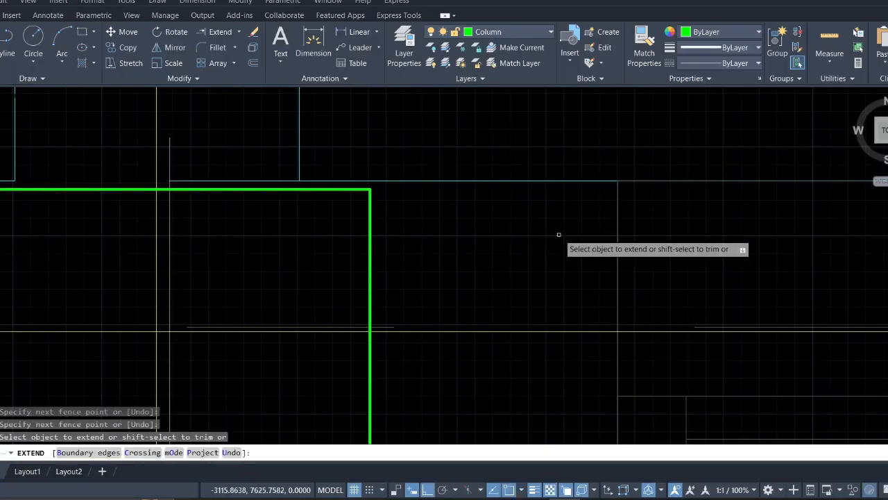
{"action": "left_click", "coordinate": [559, 233]}
{"action": "left_click", "coordinate": [535, 155]}
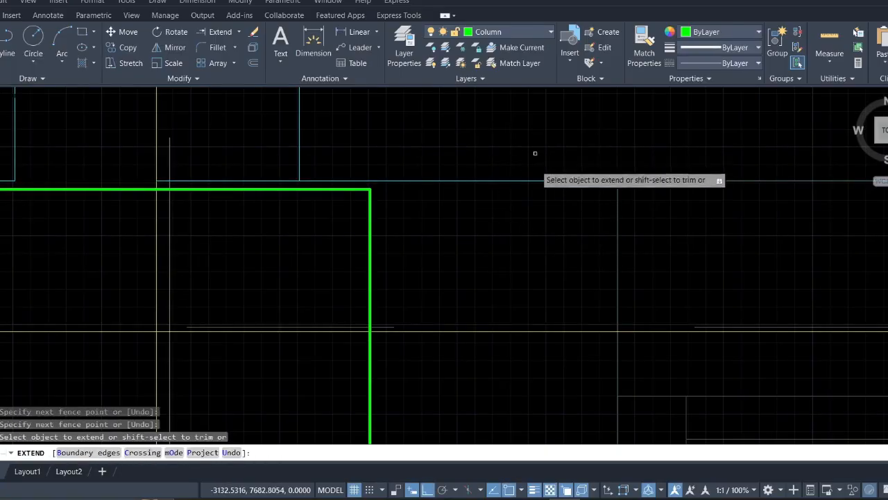
{"action": "left_click", "coordinate": [542, 215]}
{"action": "left_click", "coordinate": [507, 127]}
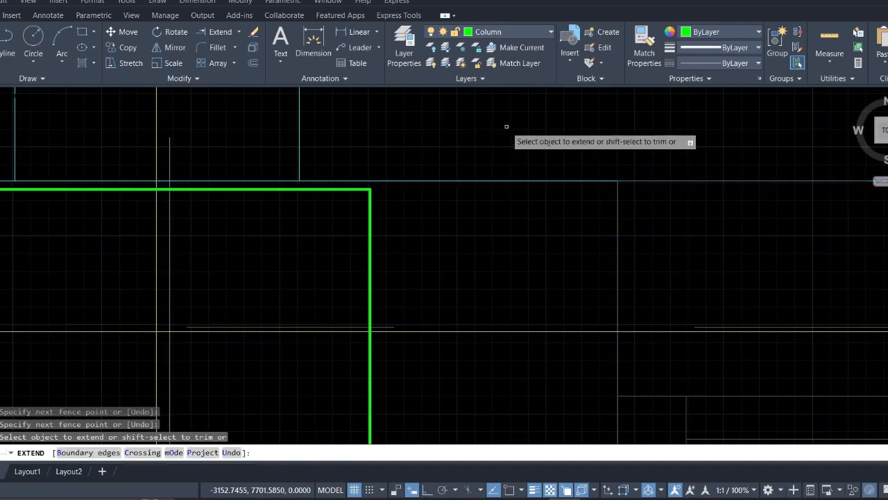
- Try to extend the same upper beam wall line further, and end the Extend command
{"action": "left_click", "coordinate": [528, 202]}
{"action": "left_click", "coordinate": [494, 138]}
{"action": "left_click", "coordinate": [494, 138]}
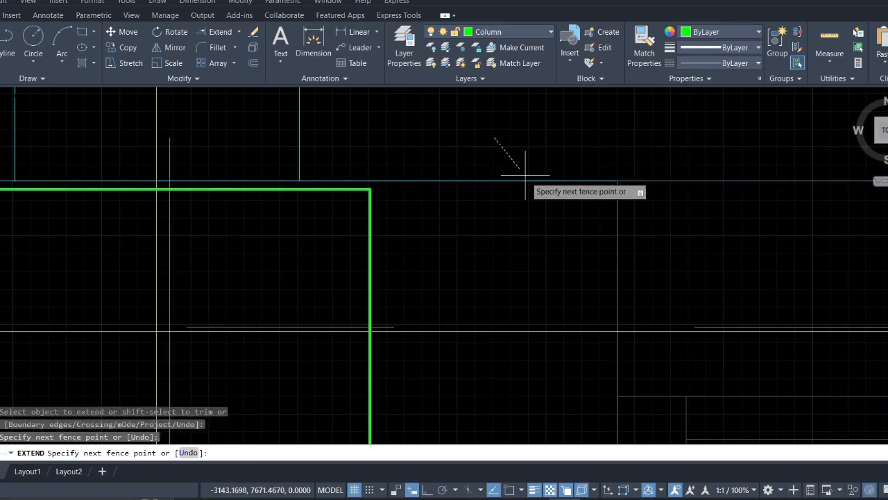
{"action": "left_click", "coordinate": [533, 188]}
{"action": "key", "text": "Return"}
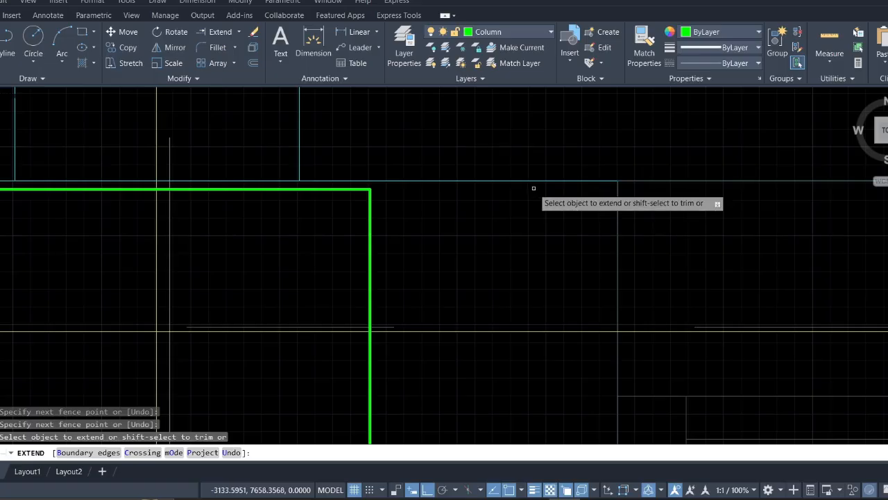
{"action": "left_click", "coordinate": [529, 181]}
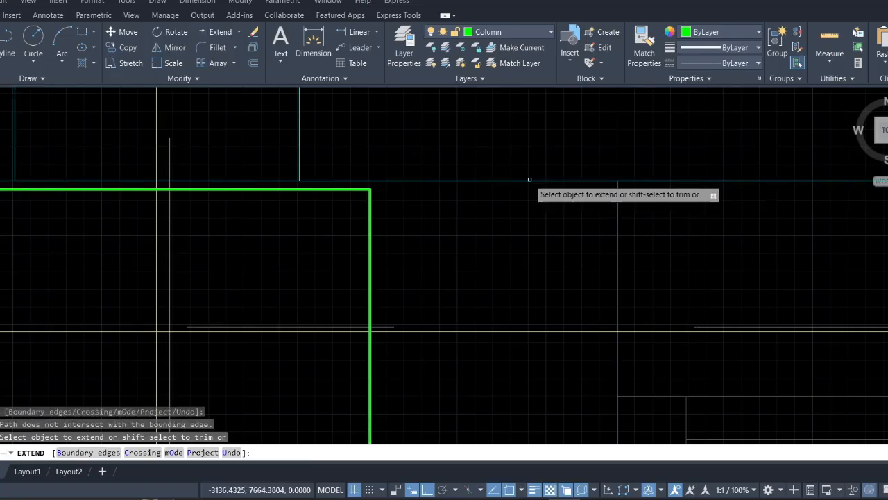
{"action": "right_click", "coordinate": [531, 173]}
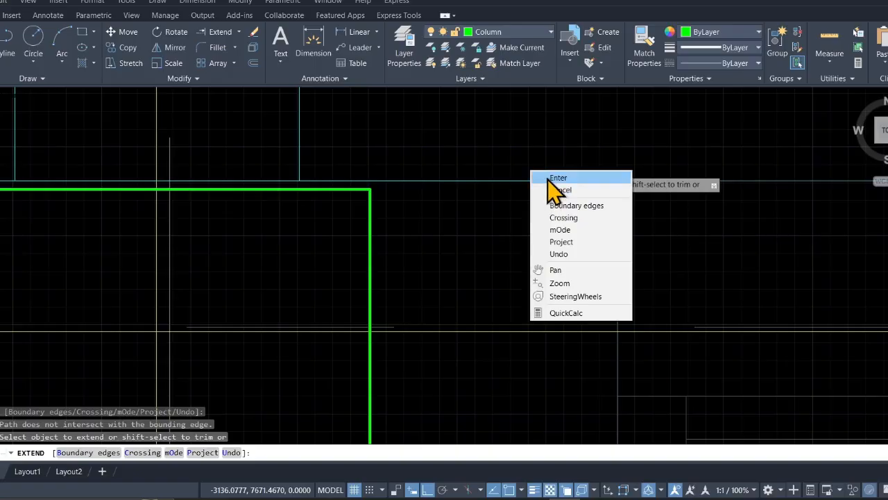
{"action": "left_click", "coordinate": [548, 179]}
- Select the upper beam wall line beside the column to check its extent, and clear the selection
{"action": "left_click", "coordinate": [548, 197]}
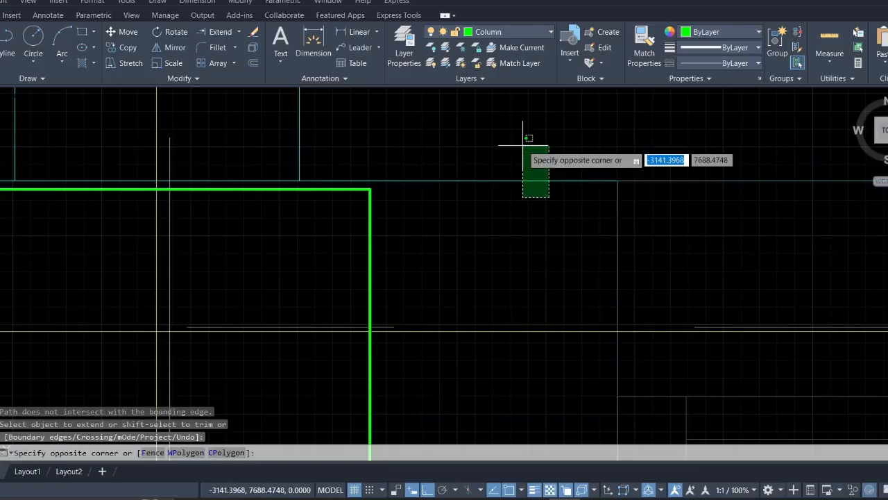
{"action": "left_click", "coordinate": [522, 145]}
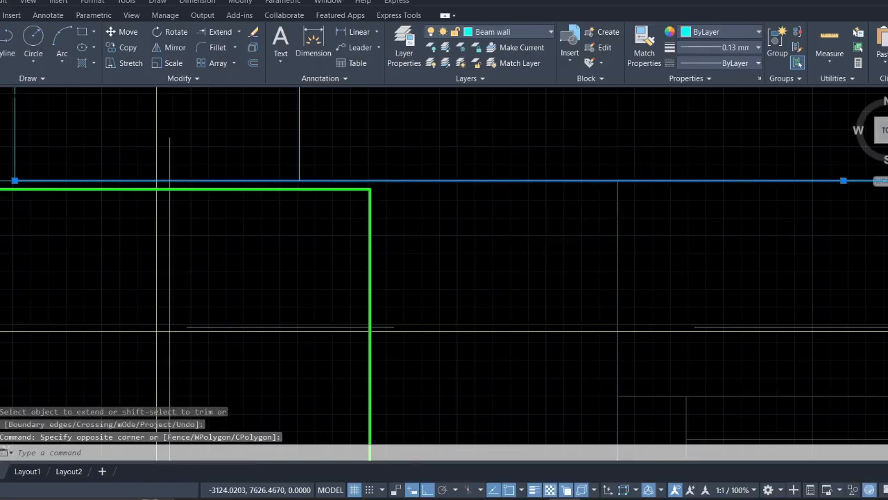
{"action": "left_click", "coordinate": [547, 232]}
{"action": "key", "text": "Escape"}
{"action": "key", "text": "Escape"}
{"action": "scroll", "coordinate": [548, 232], "scroll_direction": "down", "scroll_amount": 5}
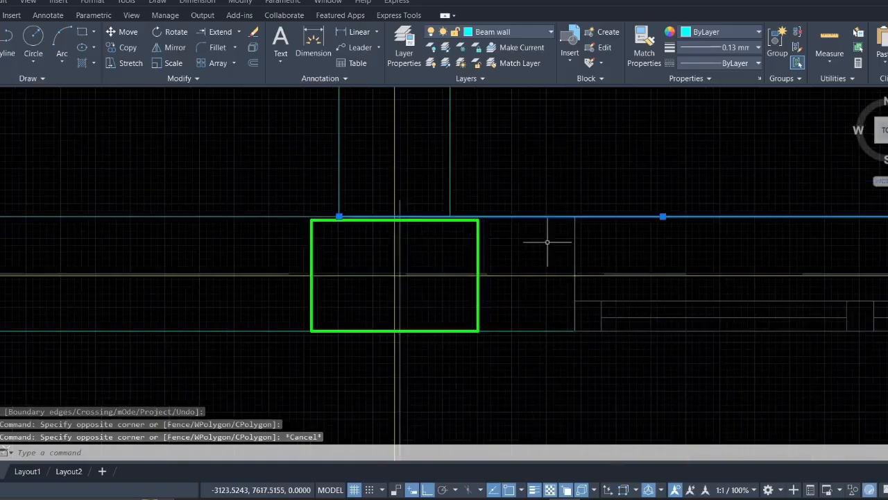
- Delete the jamb line and the first two window panes from the opening just right of the column
{"action": "scroll", "coordinate": [583, 229], "scroll_direction": "down", "scroll_amount": 8}
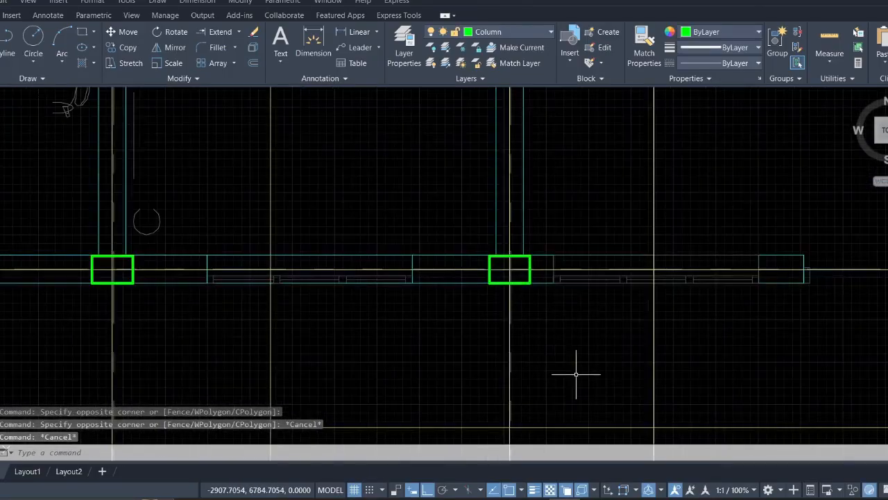
{"action": "scroll", "coordinate": [498, 264], "scroll_direction": "up", "scroll_amount": 4}
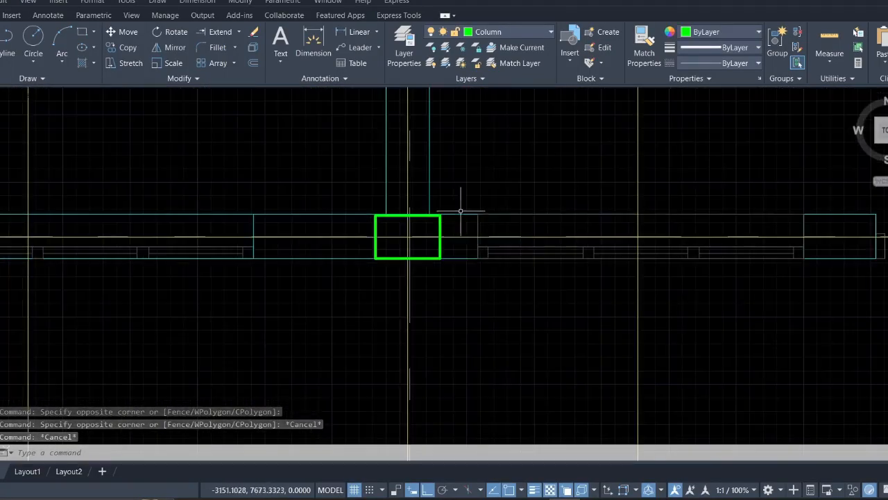
{"action": "scroll", "coordinate": [512, 233], "scroll_direction": "up", "scroll_amount": 3}
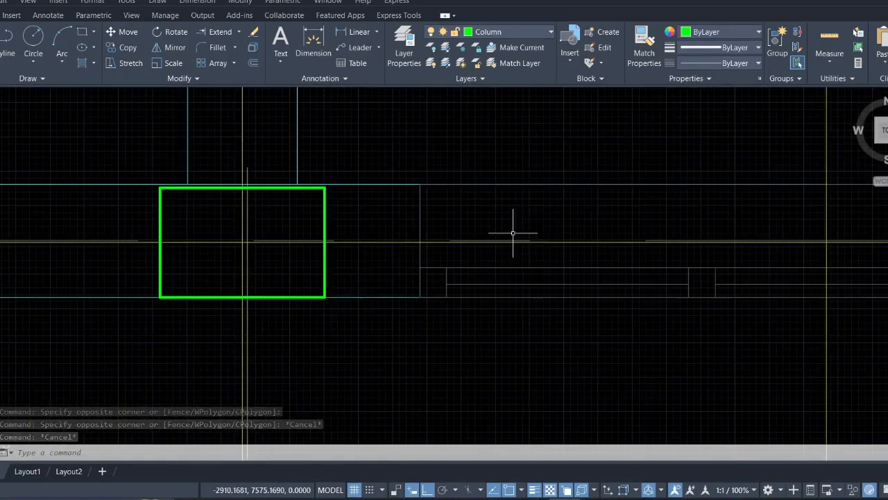
{"action": "left_click", "coordinate": [543, 289]}
{"action": "left_click", "coordinate": [394, 253]}
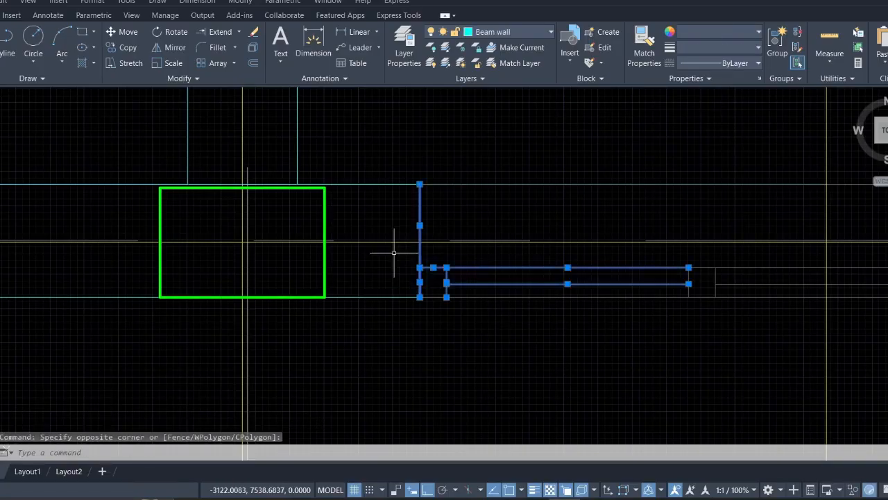
{"action": "key", "text": "Delete"}
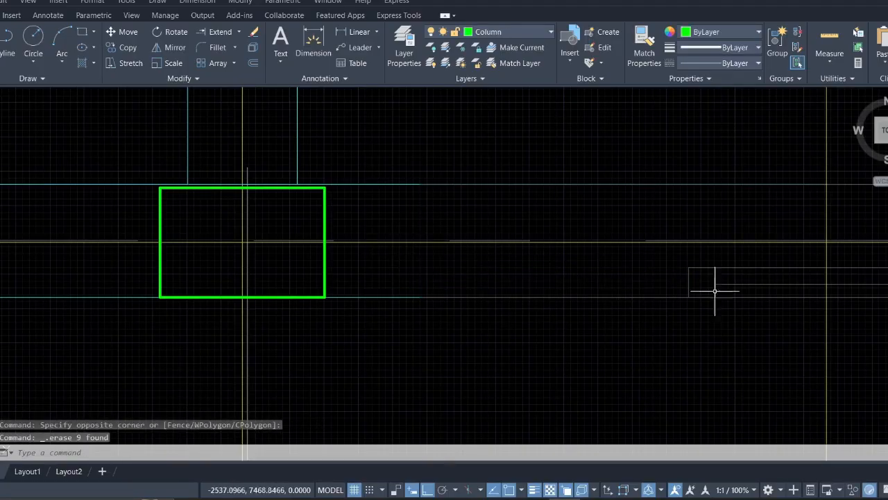
{"action": "left_click", "coordinate": [737, 291]}
{"action": "left_click", "coordinate": [685, 253]}
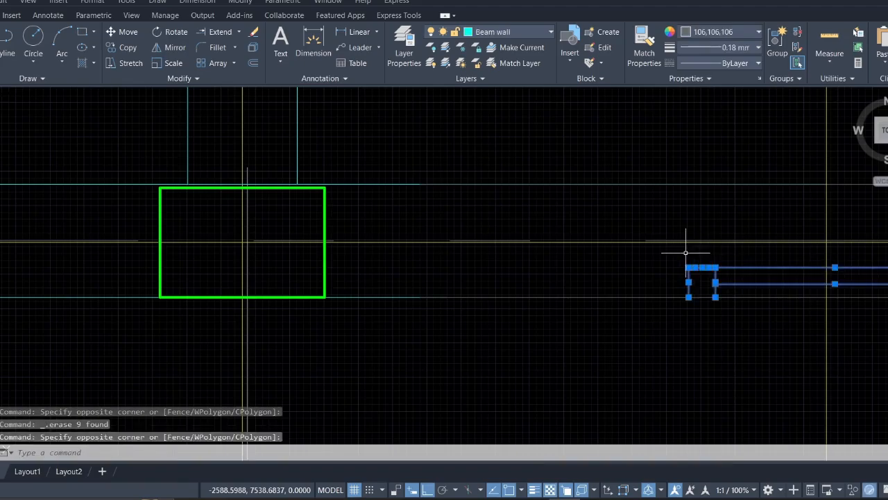
{"action": "key", "text": "Delete"}
{"action": "scroll", "coordinate": [686, 252], "scroll_direction": "down", "scroll_amount": 6}
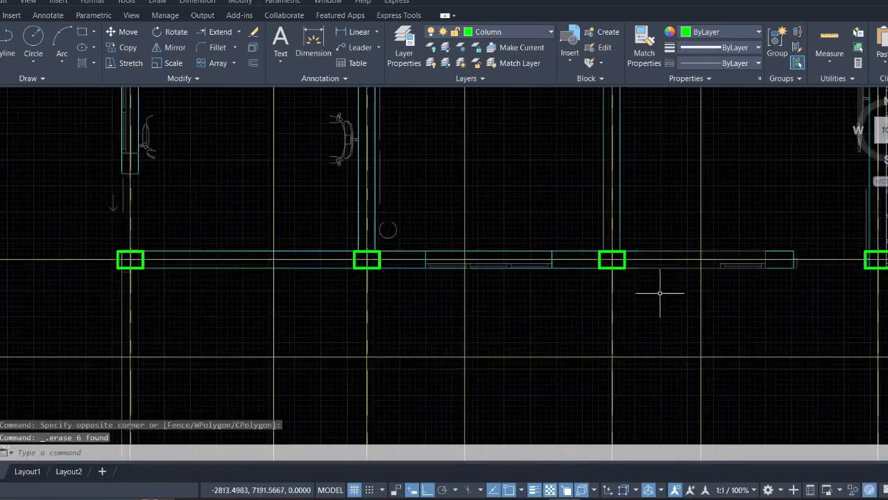
- Delete the right jamb line and the rightmost window pane from the opening between this column and the next column to the left
{"action": "mouse_move", "coordinate": [655, 292]}
{"action": "middle_mouse_down"}
{"action": "mouse_move", "coordinate": [656, 301]}
{"action": "mouse_move", "coordinate": [641, 299]}
{"action": "middle_mouse_up"}
{"action": "scroll", "coordinate": [520, 267], "scroll_direction": "up", "scroll_amount": 4}
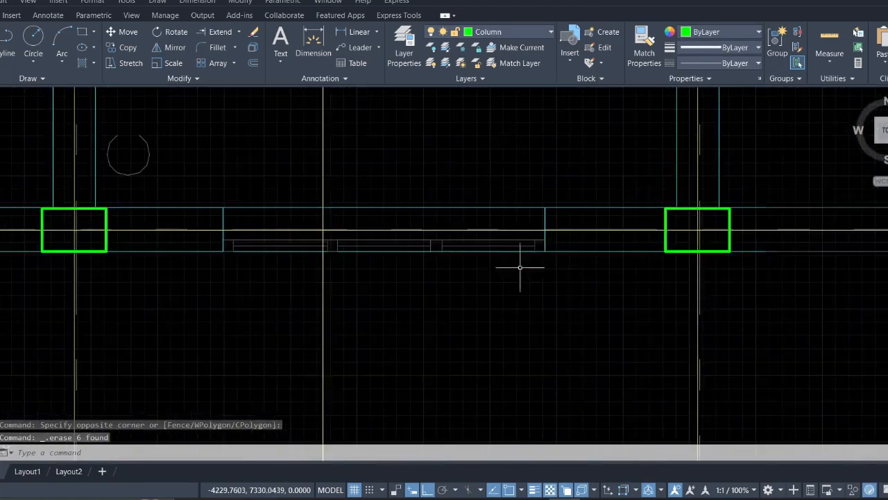
{"action": "scroll", "coordinate": [555, 248], "scroll_direction": "up", "scroll_amount": 3}
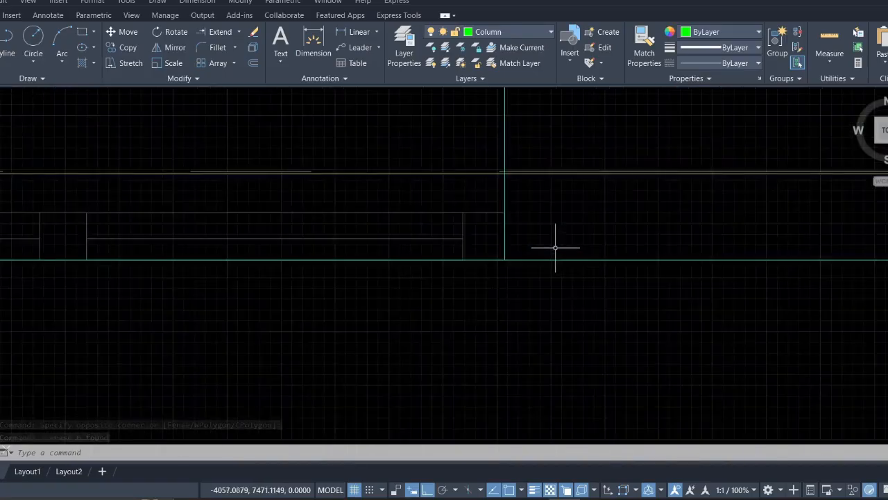
{"action": "left_click", "coordinate": [556, 248]}
{"action": "left_click", "coordinate": [270, 198]}
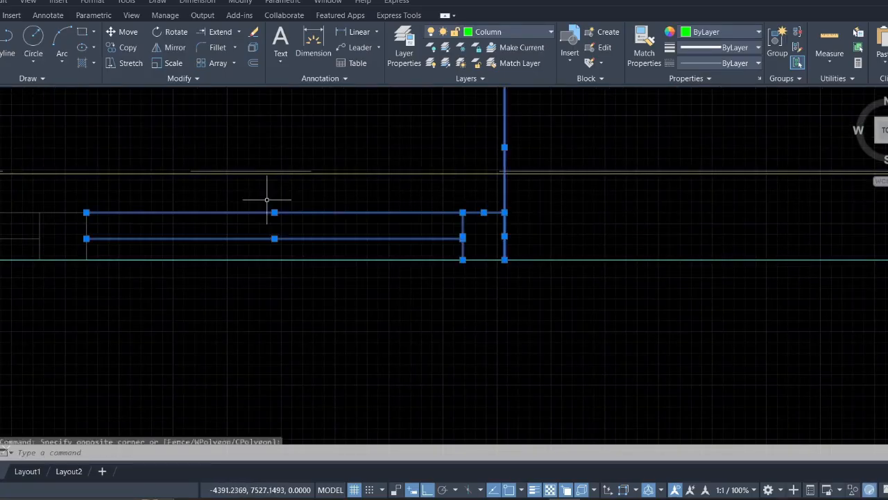
{"action": "key", "text": "Delete"}
{"action": "scroll", "coordinate": [273, 229], "scroll_direction": "down", "scroll_amount": 3}
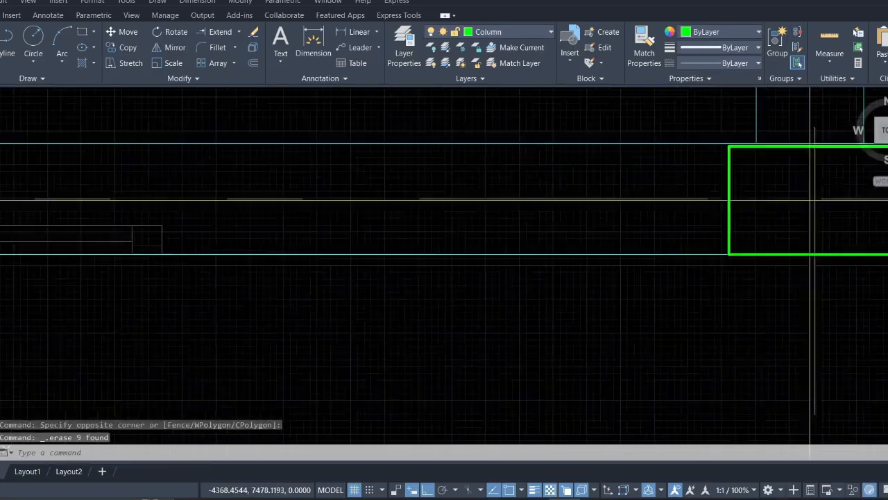
- Delete the remaining window panes and the left jamb line from the same opening
{"action": "scroll", "coordinate": [273, 248], "scroll_direction": "up", "scroll_amount": 2}
{"action": "mouse_move", "coordinate": [272, 248]}
{"action": "middle_mouse_down"}
{"action": "mouse_move", "coordinate": [590, 244]}
{"action": "mouse_move", "coordinate": [814, 197]}
{"action": "middle_mouse_up"}
{"action": "left_click", "coordinate": [794, 203]}
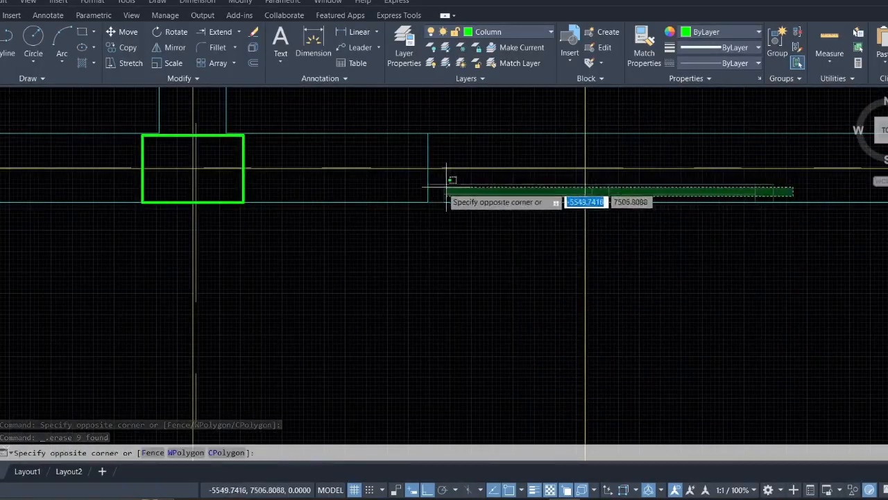
{"action": "left_click", "coordinate": [369, 179]}
{"action": "key", "text": "Delete"}
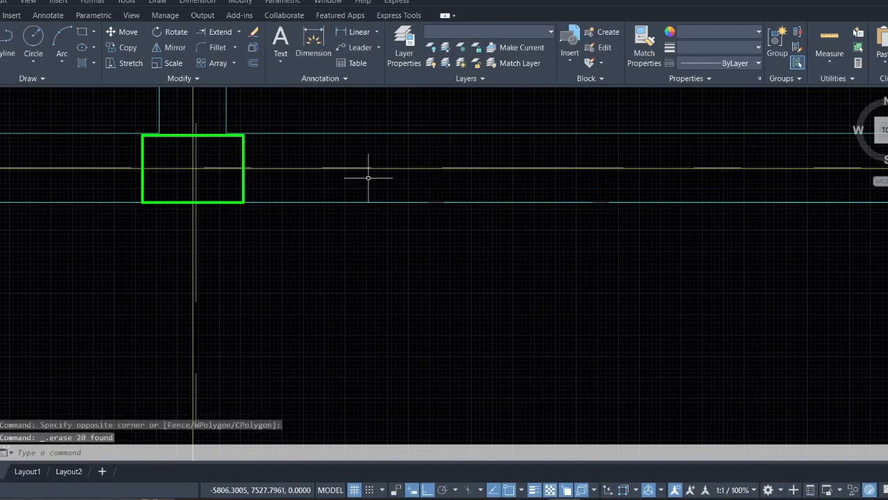
- Undo the last erase and delete the window panes and jamb lines of the opening with a tighter selection
{"action": "scroll", "coordinate": [408, 207], "scroll_direction": "down", "scroll_amount": 1}
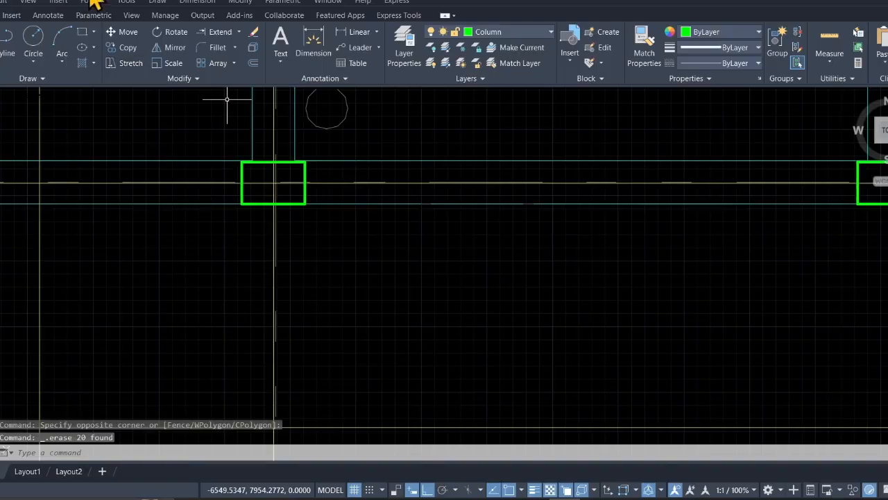
{"action": "key", "text": "ctrl+z"}
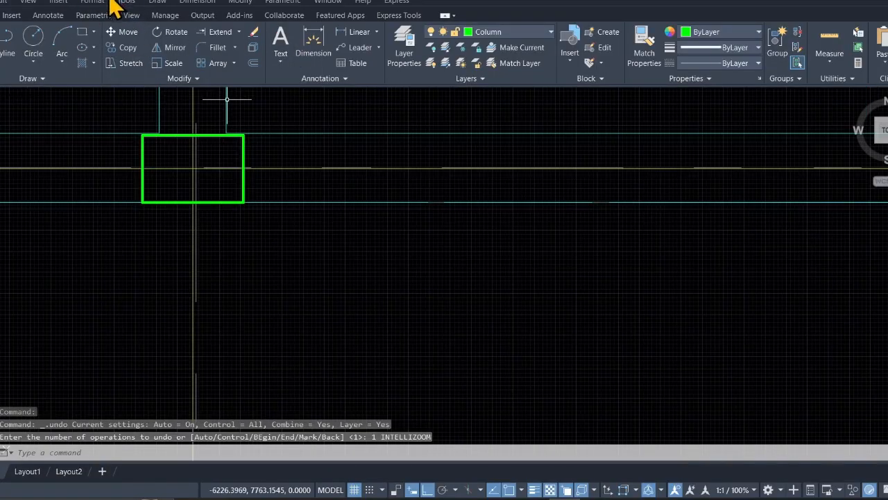
{"action": "scroll", "coordinate": [559, 201], "scroll_direction": "up", "scroll_amount": 3}
{"action": "left_click", "coordinate": [550, 192]}
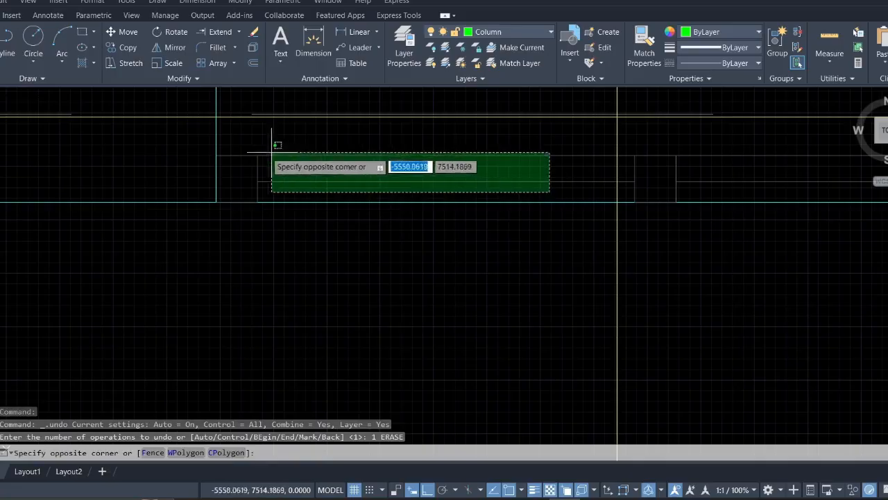
{"action": "left_click", "coordinate": [177, 141]}
{"action": "key", "text": "Delete"}
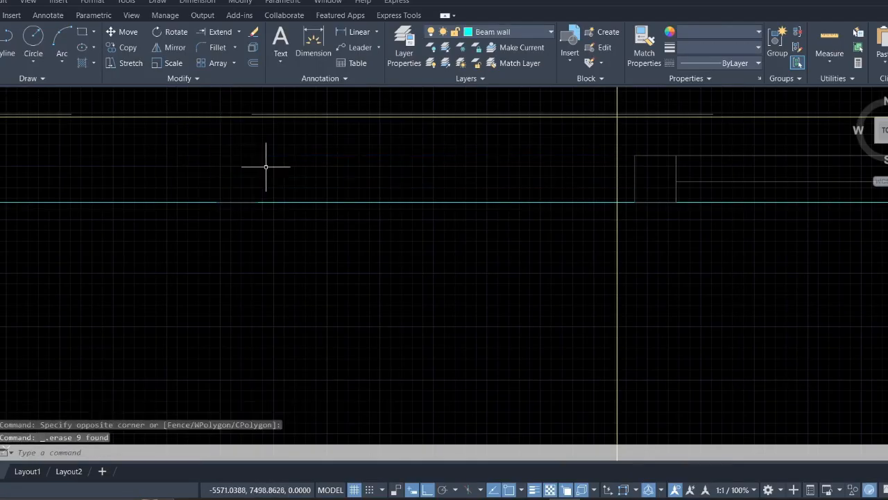
- Select the entire structural layout with its columns, beam walls, stairs and grid lines
{"action": "scroll", "coordinate": [353, 213], "scroll_direction": "down", "scroll_amount": 8}
{"action": "mouse_move", "coordinate": [500, 122]}
{"action": "middle_mouse_down"}
{"action": "mouse_move", "coordinate": [468, 164]}
{"action": "mouse_move", "coordinate": [220, 313]}
{"action": "middle_mouse_up"}
{"action": "middle_click_drag", "start_coordinate": [415, 261], "coordinate": [328, 204]}
{"action": "middle_click_drag", "start_coordinate": [569, 246], "coordinate": [652, 222]}
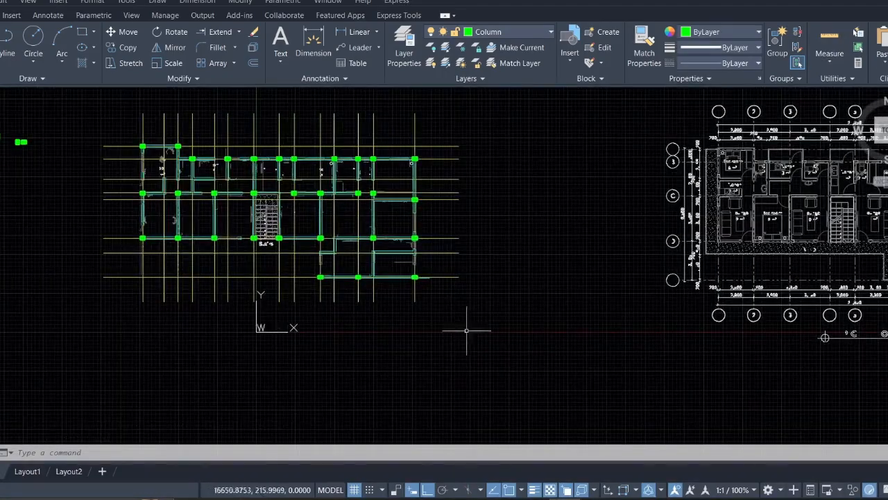
{"action": "left_click", "coordinate": [488, 335]}
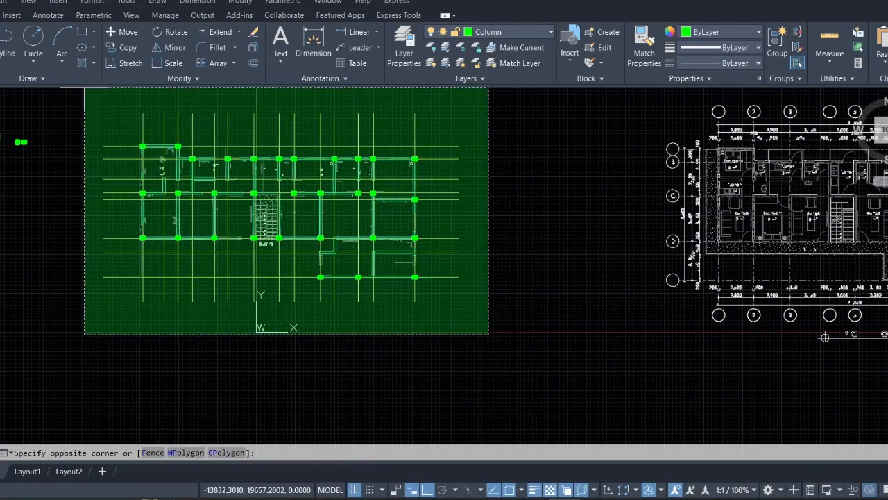
{"action": "left_click", "coordinate": [92, 92]}
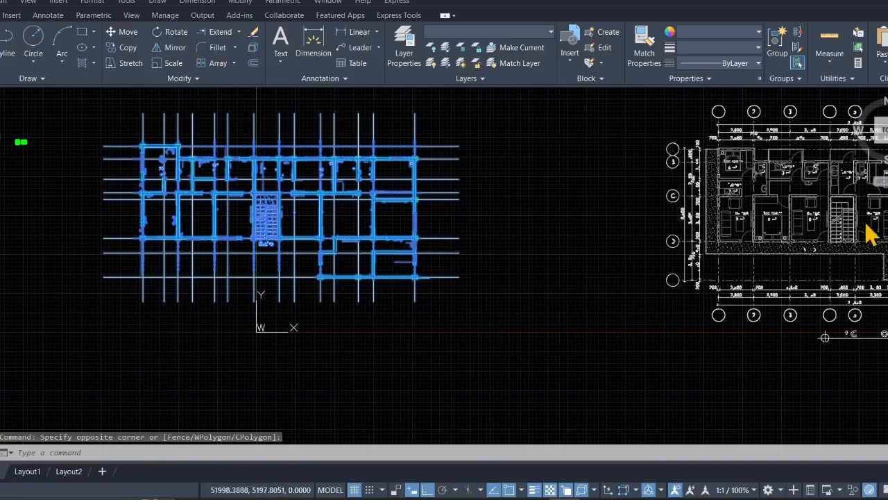
{"action": "scroll", "coordinate": [754, 265], "scroll_direction": "down", "scroll_amount": 4}
{"action": "mouse_move", "coordinate": [751, 269]}
{"action": "middle_mouse_down"}
{"action": "mouse_move", "coordinate": [265, 252]}
{"action": "mouse_move", "coordinate": [407, 241]}
{"action": "middle_mouse_up"}
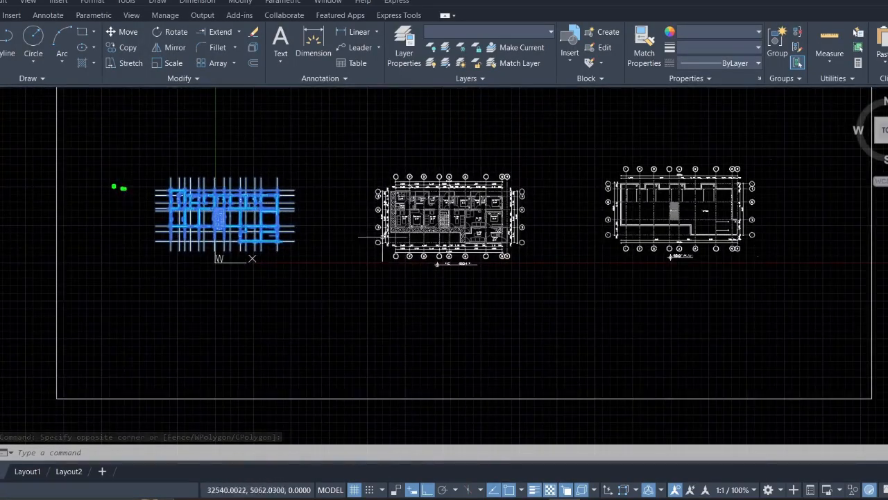
{"action": "scroll", "coordinate": [472, 238], "scroll_direction": "up", "scroll_amount": 7}
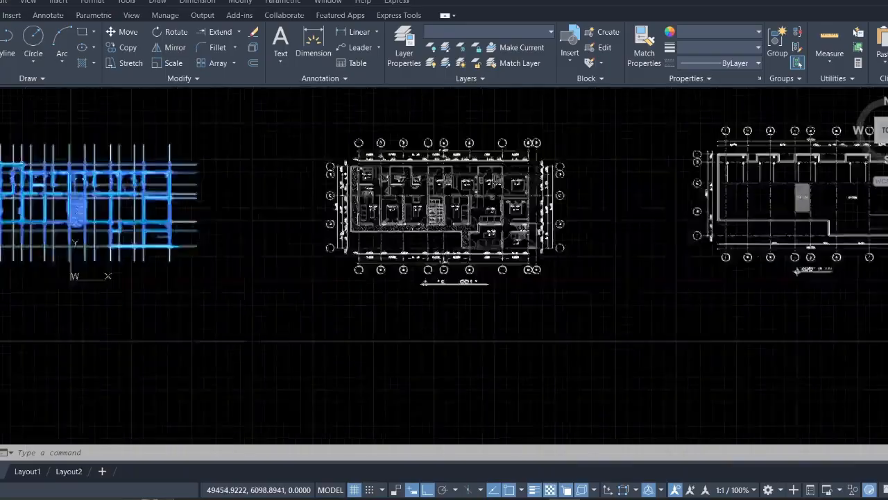
{"action": "scroll", "coordinate": [478, 241], "scroll_direction": "down", "scroll_amount": 2}
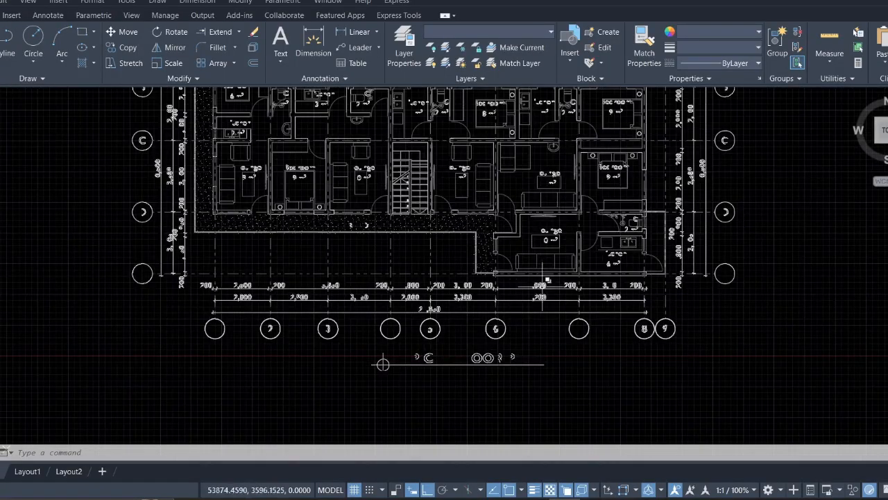
{"action": "left_click", "coordinate": [698, 354]}
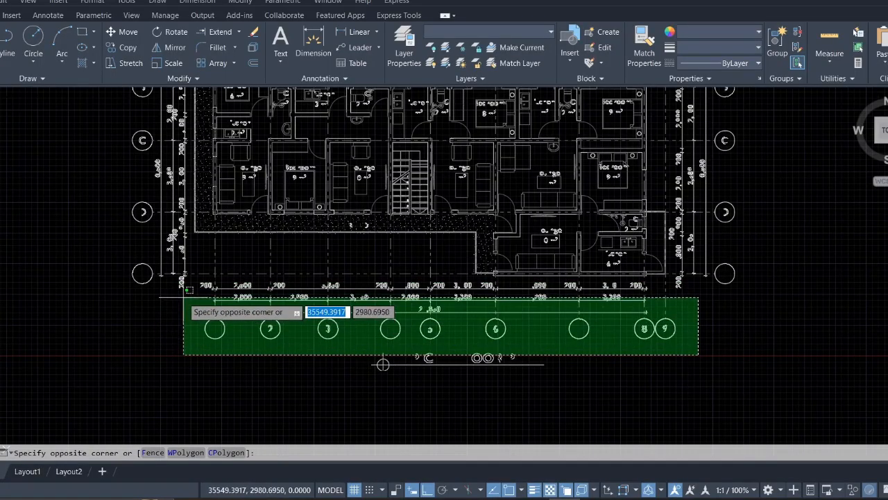
{"action": "key", "text": "Escape"}
{"action": "scroll", "coordinate": [502, 241], "scroll_direction": "down", "scroll_amount": 6}
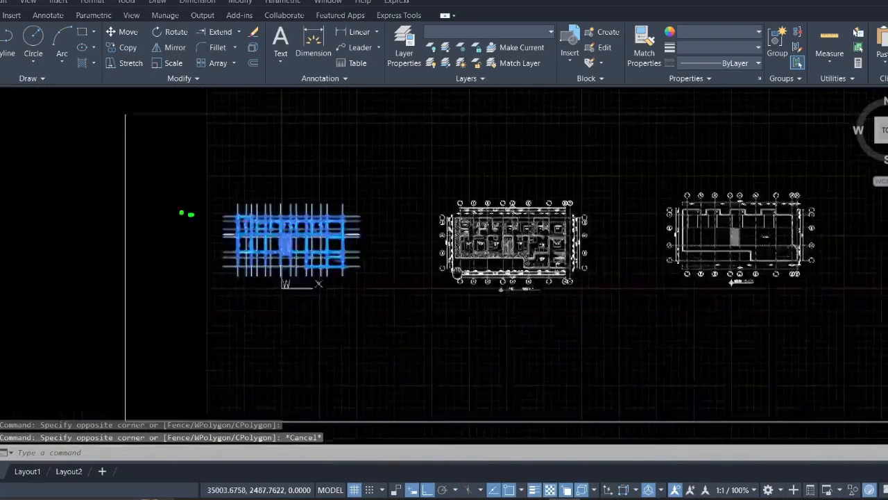
- Start copying the selected layout, using the lower tip of the V-shaped stair lines as base point
{"action": "left_click", "coordinate": [443, 255]}
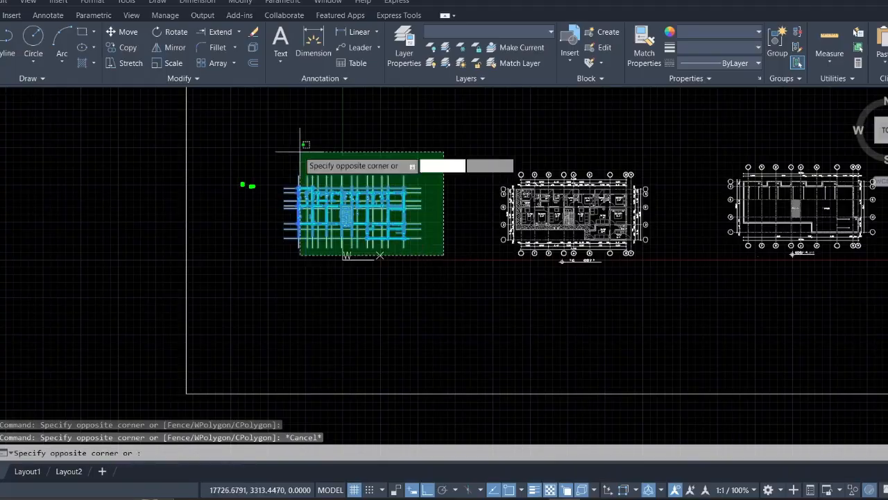
{"action": "key", "text": "Escape"}
{"action": "right_click", "coordinate": [278, 141]}
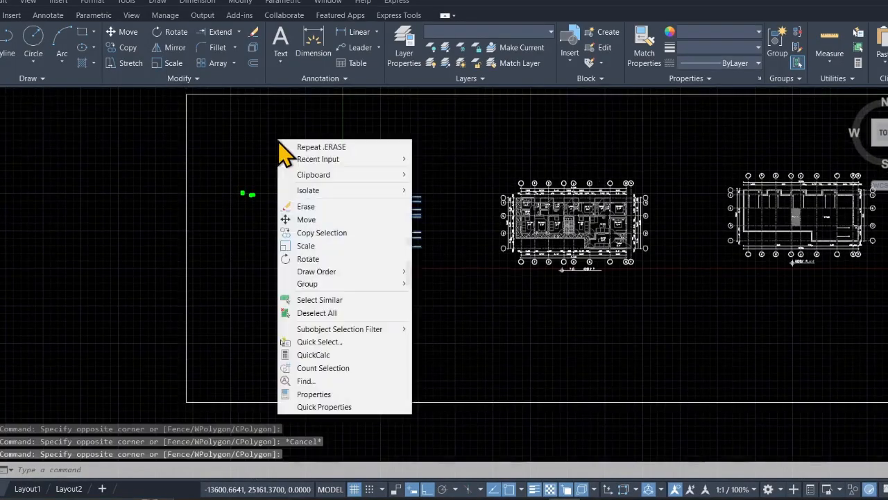
{"action": "left_click", "coordinate": [338, 233]}
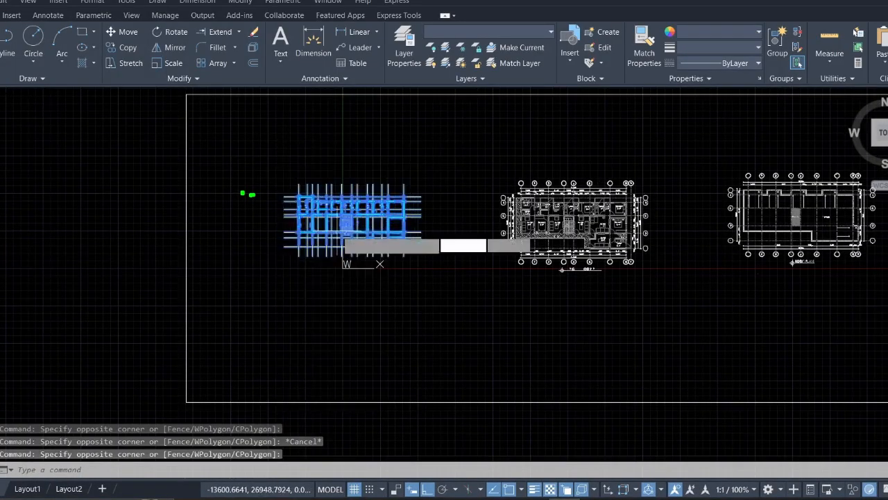
{"action": "scroll", "coordinate": [345, 225], "scroll_direction": "up", "scroll_amount": 10}
{"action": "scroll", "coordinate": [331, 307], "scroll_direction": "up", "scroll_amount": 3}
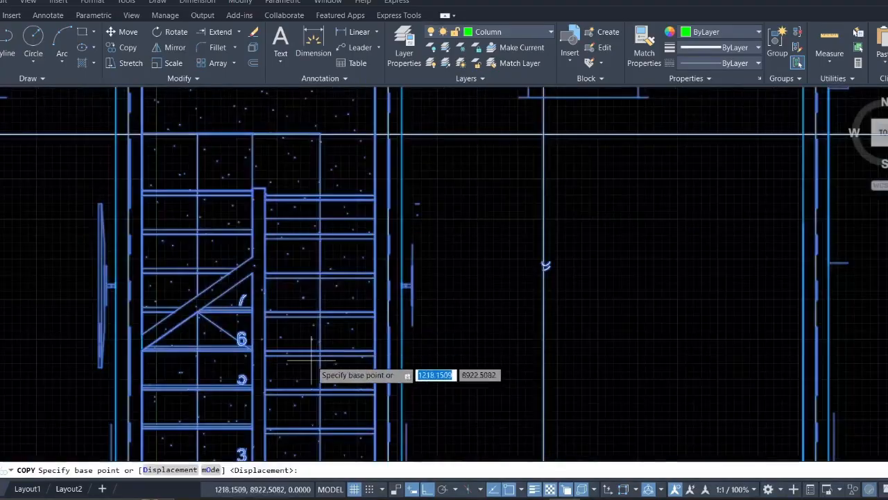
{"action": "middle_click_drag", "start_coordinate": [309, 360], "coordinate": [351, 57]}
{"action": "scroll", "coordinate": [415, 200], "scroll_direction": "up", "scroll_amount": 4}
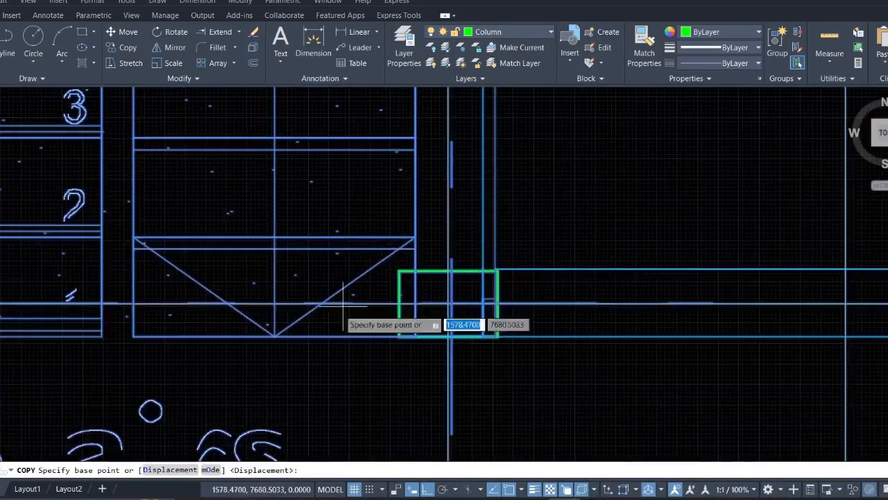
{"action": "left_click", "coordinate": [275, 336]}
- Place the copied layout on the adjacent floor plan, matching the lower tip of its V-shaped stair lines, with Ortho off
{"action": "scroll", "coordinate": [353, 363], "scroll_direction": "down", "scroll_amount": 15}
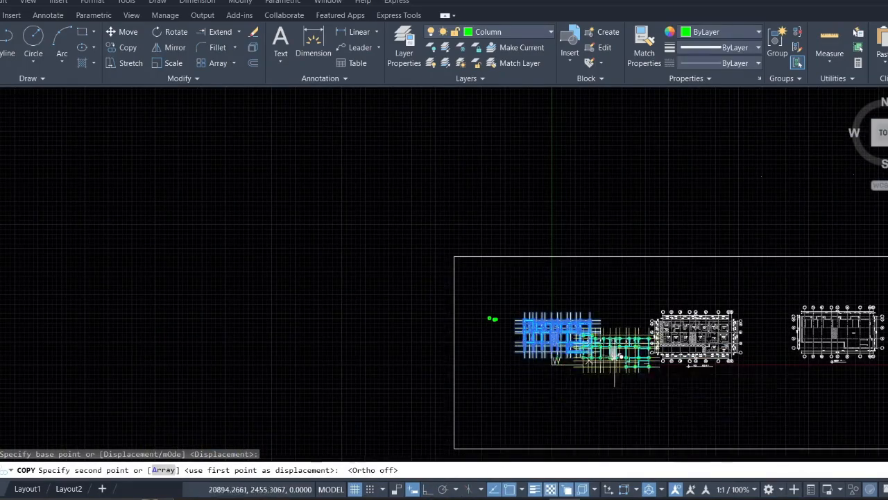
{"action": "scroll", "coordinate": [694, 368], "scroll_direction": "down", "scroll_amount": 1}
{"action": "scroll", "coordinate": [694, 357], "scroll_direction": "up", "scroll_amount": 10}
{"action": "scroll", "coordinate": [545, 323], "scroll_direction": "up", "scroll_amount": 8}
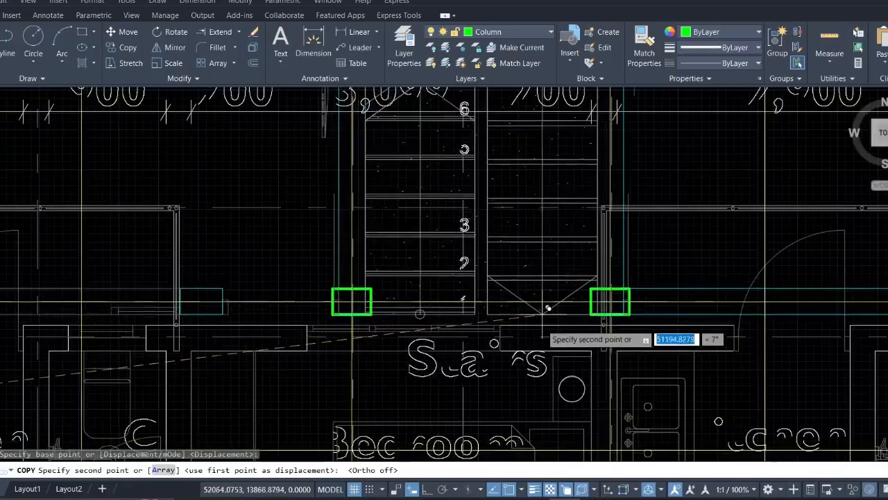
{"action": "scroll", "coordinate": [749, 386], "scroll_direction": "down", "scroll_amount": 10}
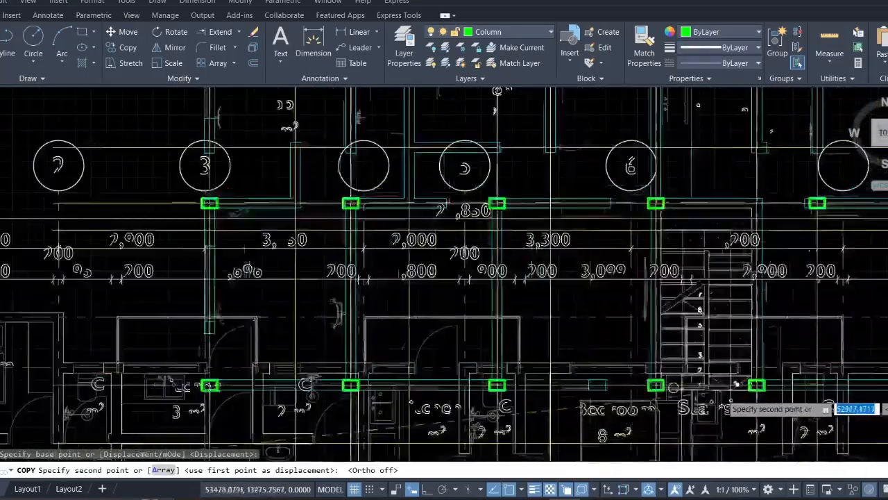
{"action": "middle_click_drag", "start_coordinate": [650, 404], "coordinate": [581, 227]}
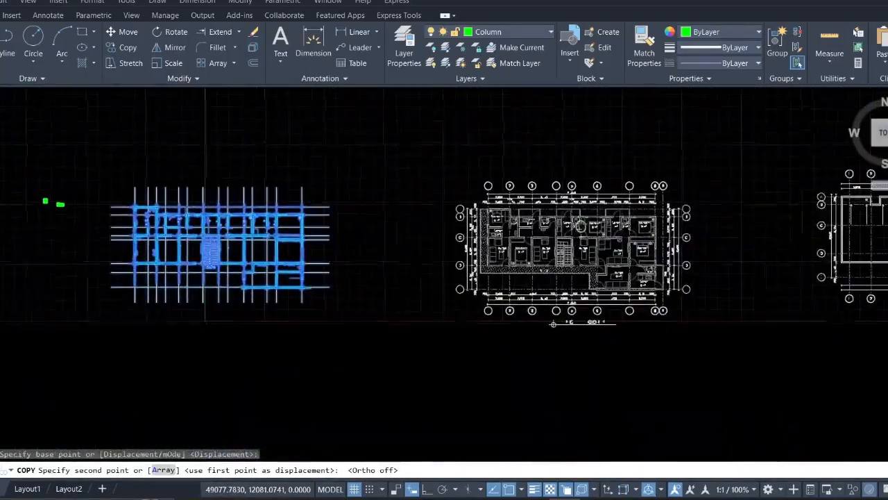
{"action": "scroll", "coordinate": [583, 234], "scroll_direction": "up", "scroll_amount": 10}
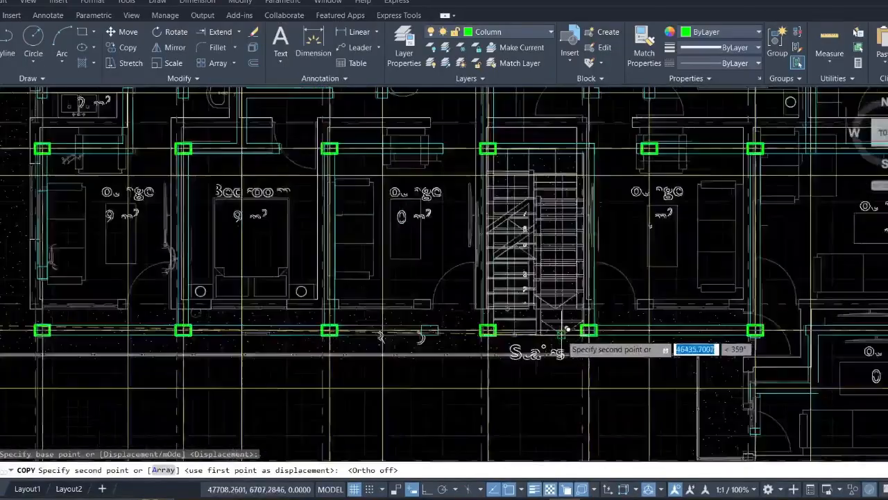
{"action": "scroll", "coordinate": [561, 311], "scroll_direction": "up", "scroll_amount": 4}
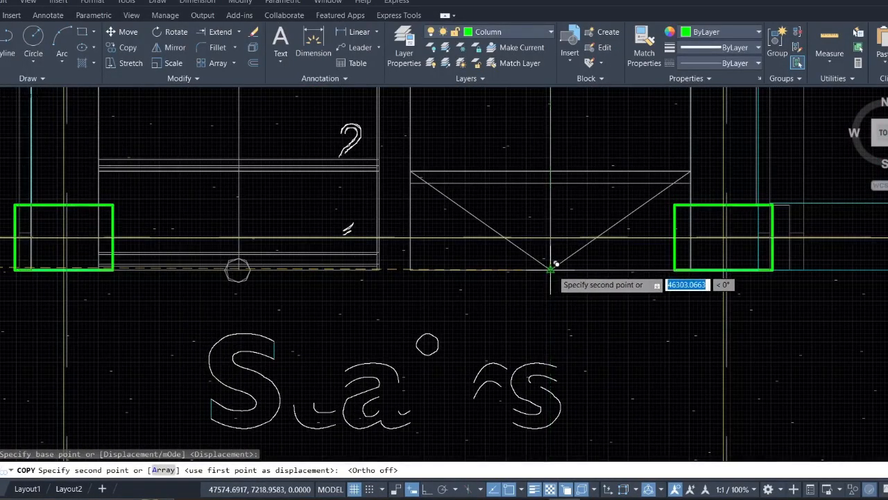
{"action": "left_click", "coordinate": [551, 267]}
- Check the placed layout against the floor plan, compare another copy with the roof plan, and end the Copy command
{"action": "scroll", "coordinate": [548, 277], "scroll_direction": "down", "scroll_amount": 8}
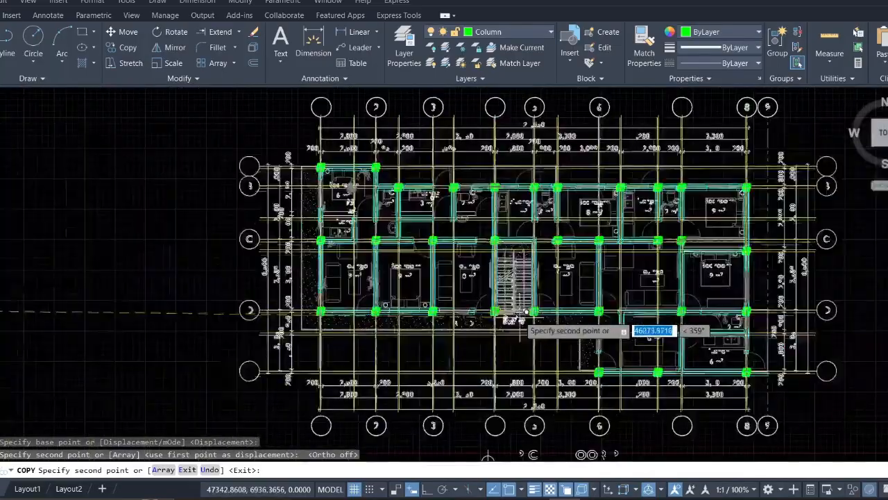
{"action": "scroll", "coordinate": [739, 326], "scroll_direction": "up", "scroll_amount": 2}
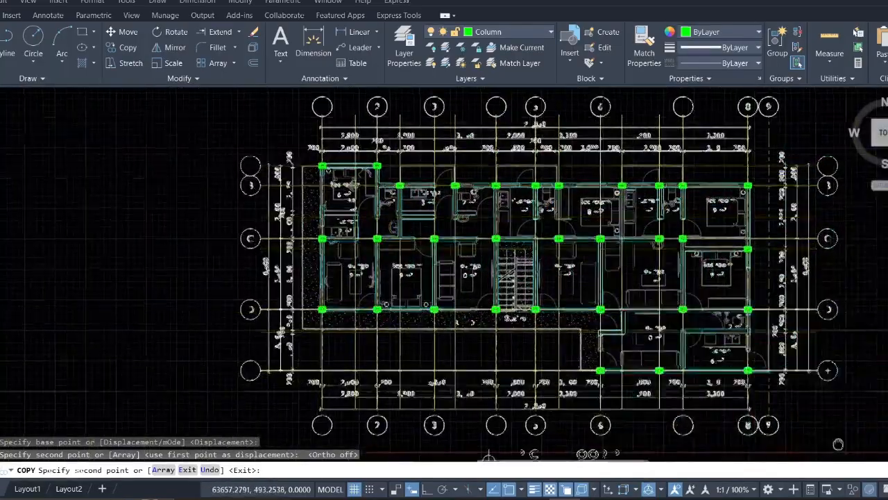
{"action": "middle_click_drag", "start_coordinate": [838, 445], "coordinate": [656, 409]}
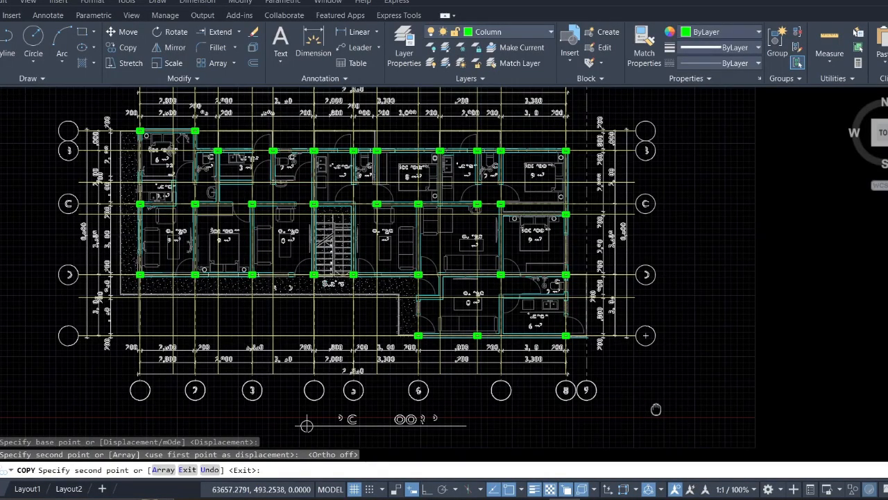
{"action": "middle_click_drag", "start_coordinate": [656, 409], "coordinate": [548, 419]}
{"action": "scroll", "coordinate": [546, 419], "scroll_direction": "down", "scroll_amount": 2}
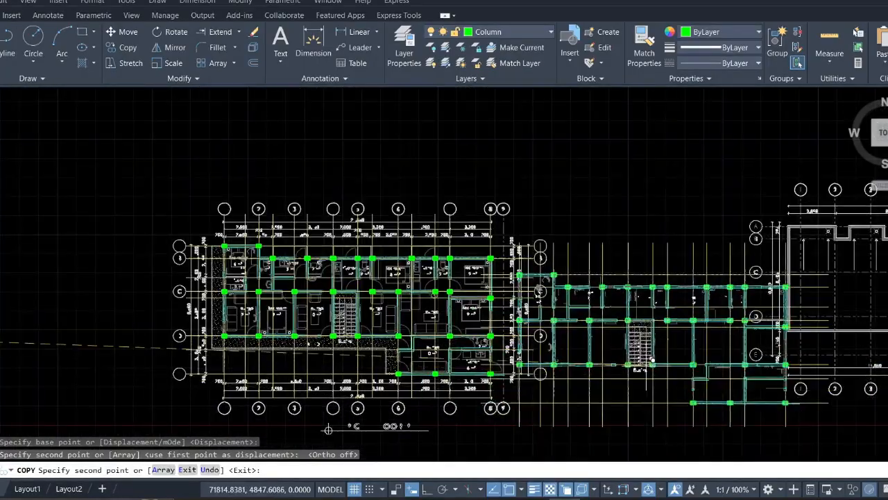
{"action": "mouse_move", "coordinate": [645, 367]}
{"action": "middle_mouse_down"}
{"action": "mouse_move", "coordinate": [373, 311]}
{"action": "mouse_move", "coordinate": [381, 316]}
{"action": "middle_mouse_up"}
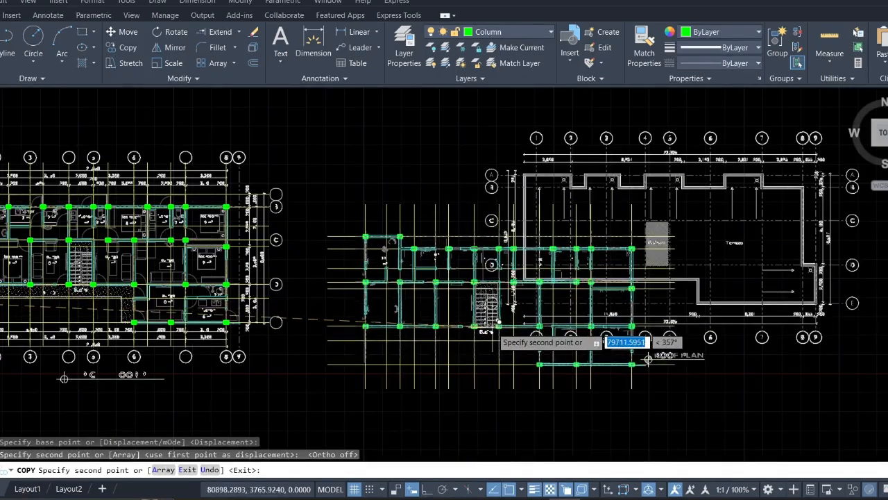
{"action": "key", "text": "Escape"}
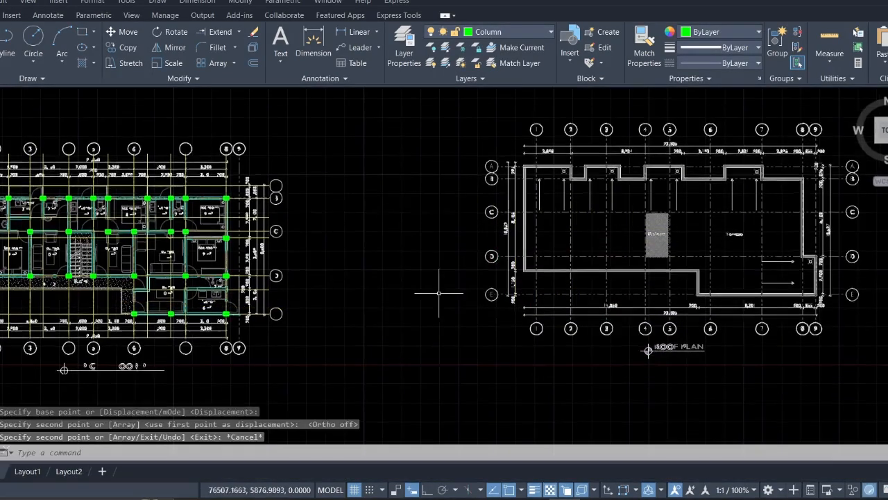
{"action": "scroll", "coordinate": [437, 287], "scroll_direction": "down", "scroll_amount": 3}
{"action": "middle_click_drag", "start_coordinate": [392, 290], "coordinate": [755, 213]}
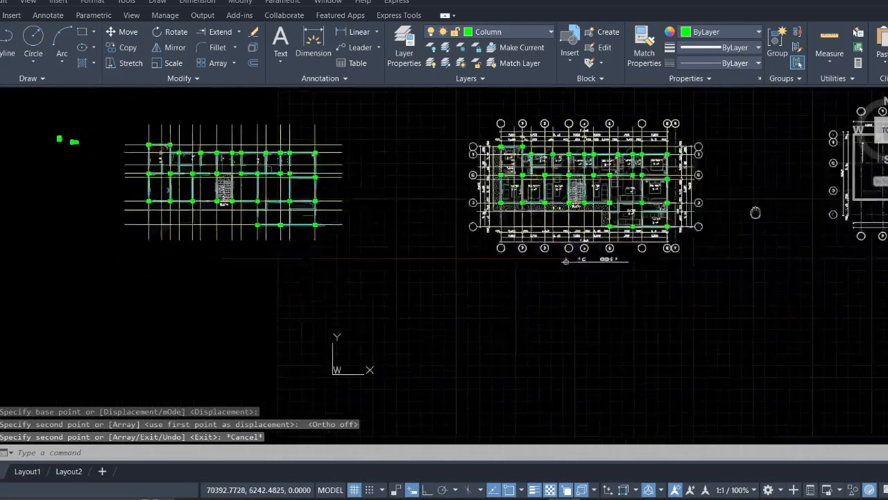
{"action": "left_click", "coordinate": [437, 235]}
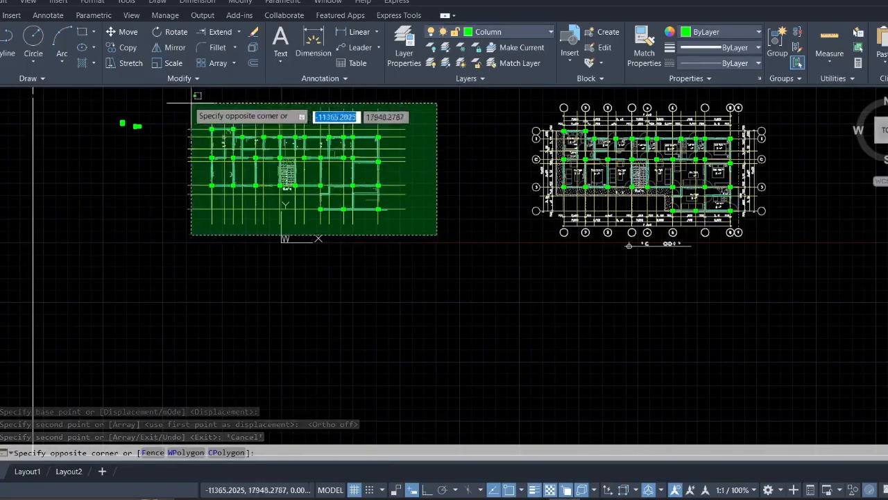
{"action": "left_click", "coordinate": [183, 99]}
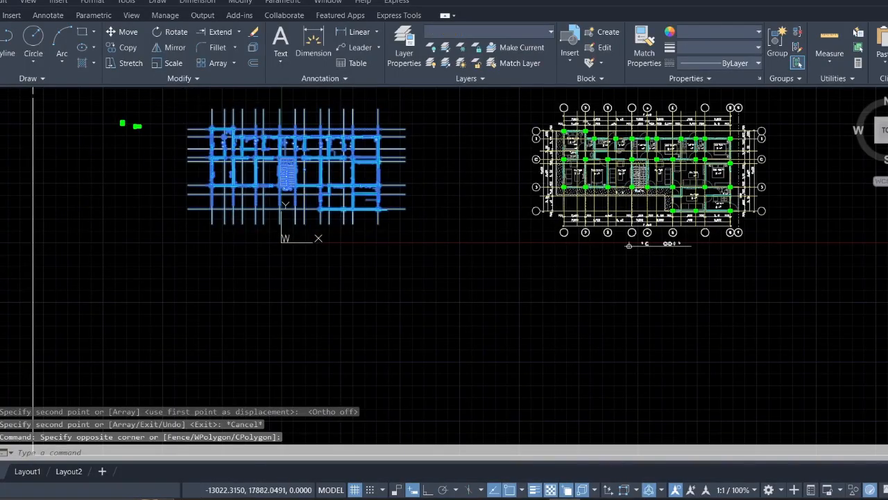
{"action": "right_click", "coordinate": [183, 107]}
{"action": "left_click", "coordinate": [217, 200]}
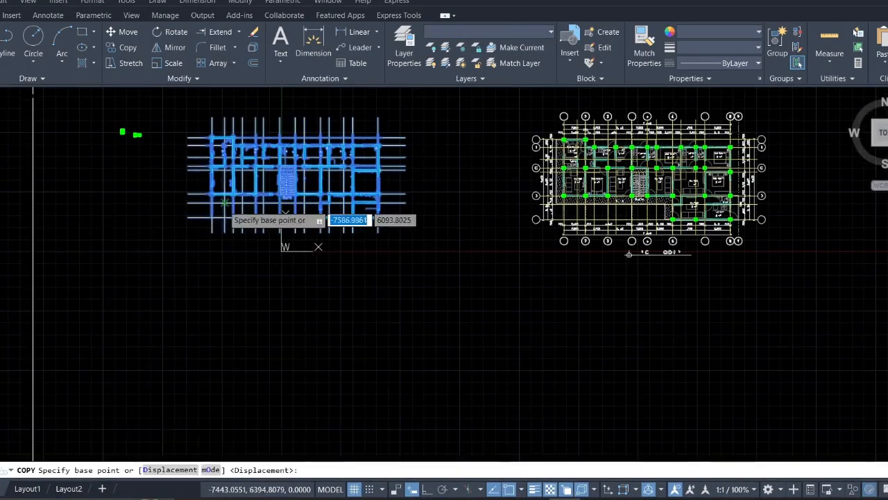
{"action": "scroll", "coordinate": [222, 203], "scroll_direction": "up", "scroll_amount": 14}
{"action": "middle_click_drag", "start_coordinate": [186, 176], "coordinate": [303, 326]}
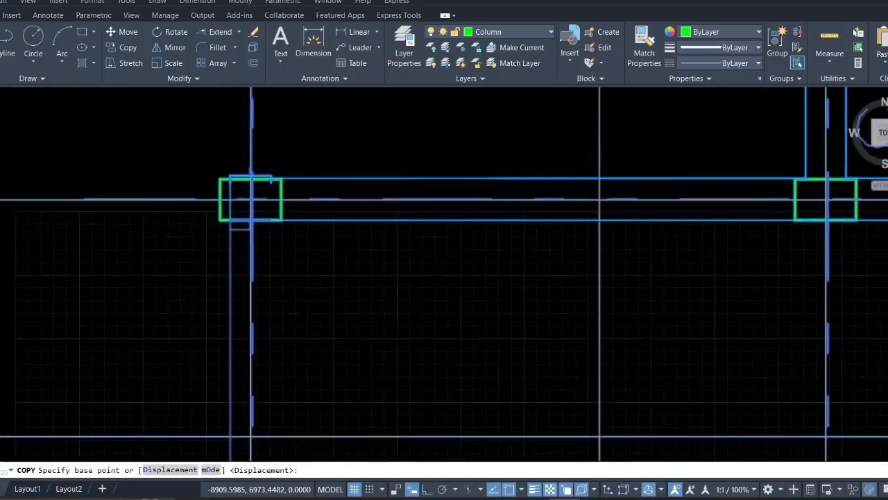
{"action": "scroll", "coordinate": [281, 222], "scroll_direction": "down", "scroll_amount": 4}
{"action": "middle_click_drag", "start_coordinate": [328, 251], "coordinate": [79, 182]}
{"action": "scroll", "coordinate": [535, 258], "scroll_direction": "down", "scroll_amount": 3}
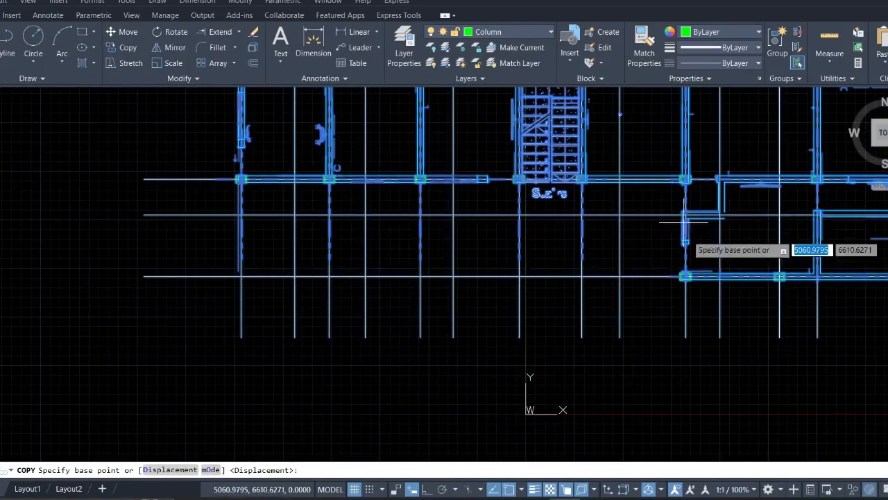
{"action": "middle_click_drag", "start_coordinate": [665, 264], "coordinate": [649, 419]}
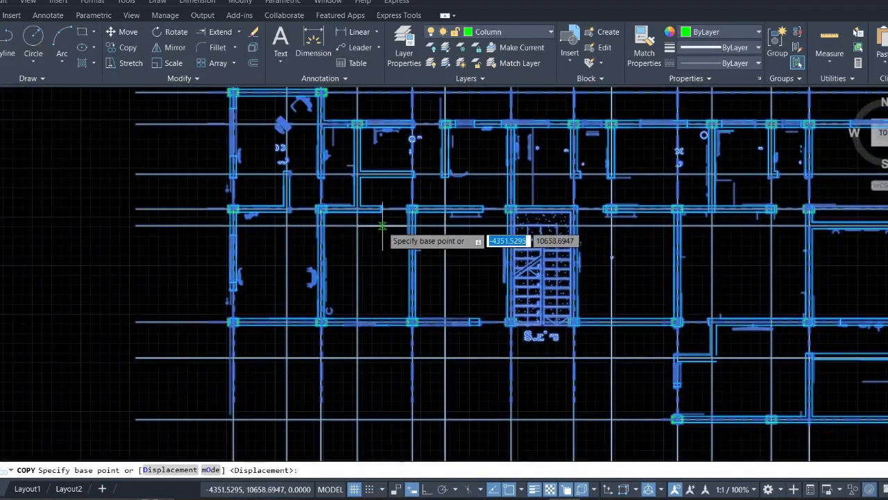
{"action": "scroll", "coordinate": [486, 198], "scroll_direction": "up", "scroll_amount": 6}
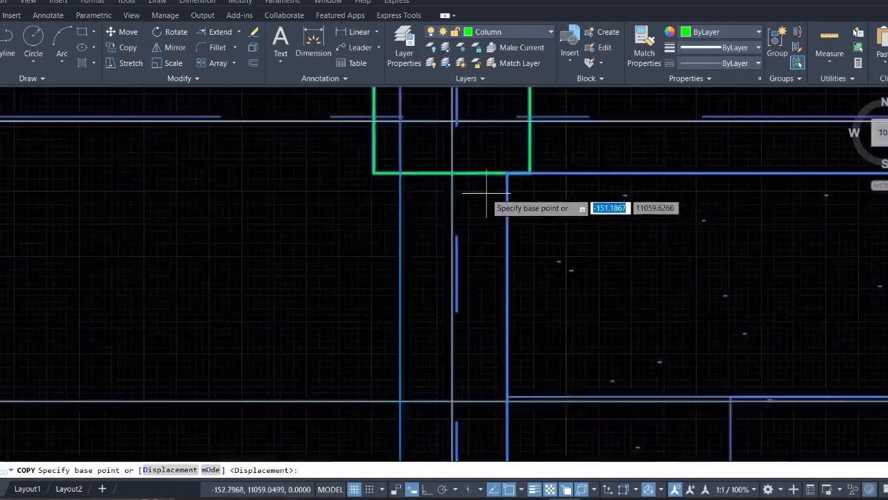
{"action": "scroll", "coordinate": [486, 193], "scroll_direction": "up", "scroll_amount": 3}
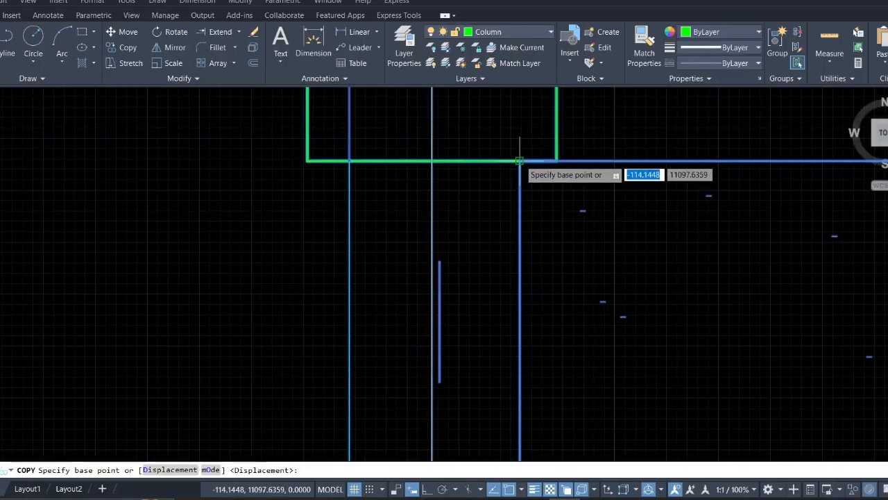
{"action": "left_click", "coordinate": [519, 161]}
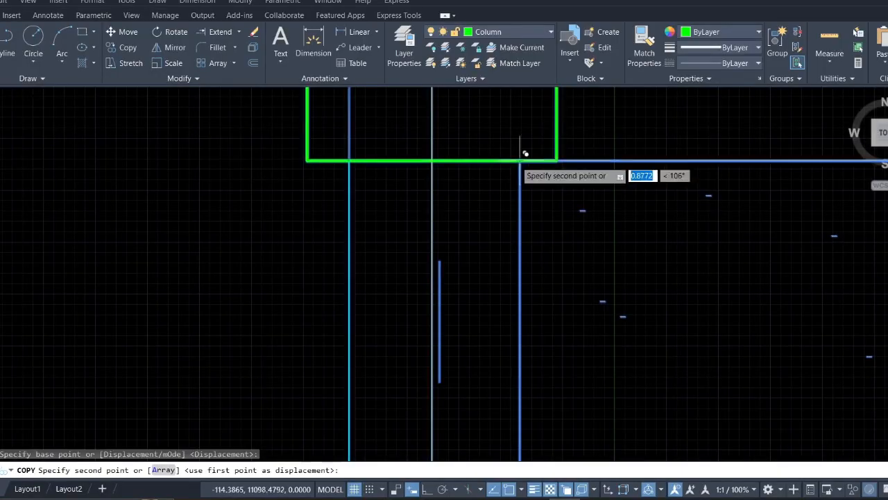
{"action": "key", "text": "Escape"}
- Select the whole structural layout and start copying it, using the inner beam wall corner at its upper-left corner column as base point
{"action": "scroll", "coordinate": [513, 161], "scroll_direction": "down", "scroll_amount": 8}
{"action": "scroll", "coordinate": [545, 284], "scroll_direction": "down", "scroll_amount": 8}
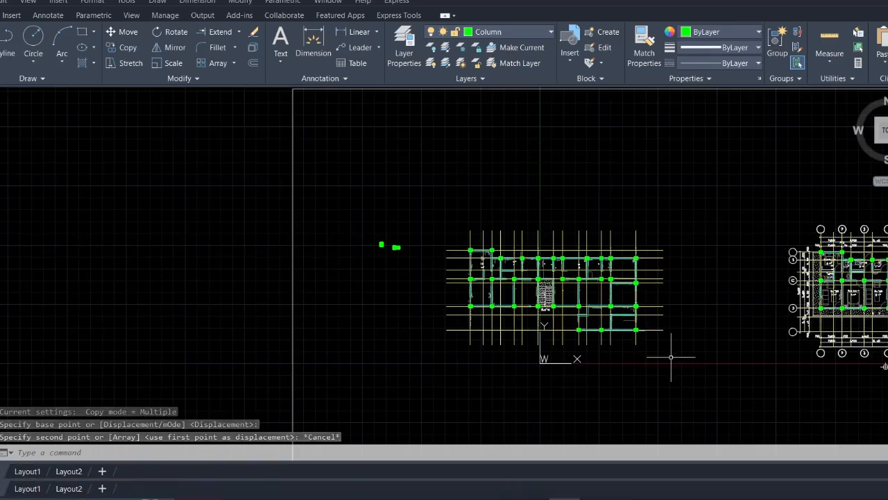
{"action": "left_click", "coordinate": [689, 385]}
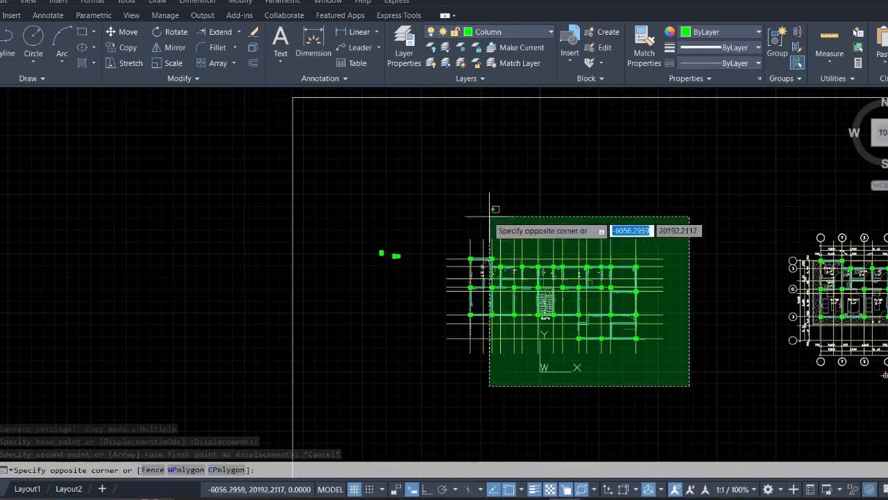
{"action": "left_click", "coordinate": [441, 193]}
{"action": "right_click", "coordinate": [443, 199]}
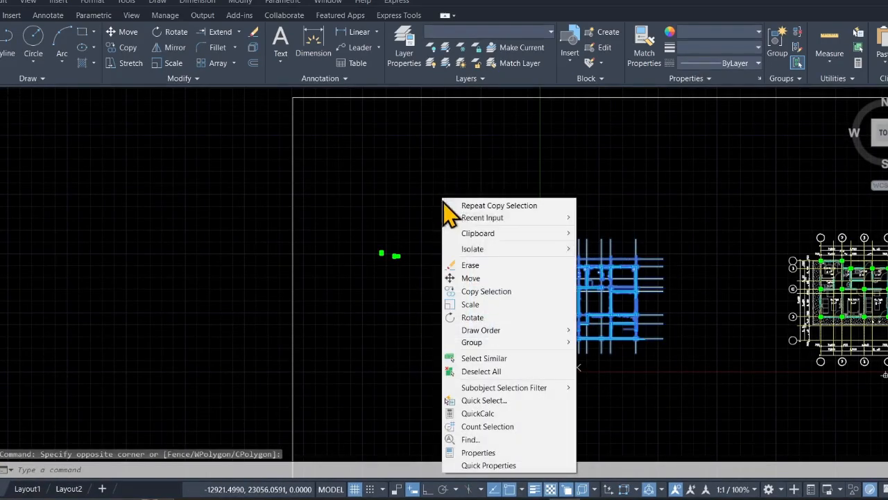
{"action": "left_click", "coordinate": [478, 292]}
{"action": "scroll", "coordinate": [545, 312], "scroll_direction": "up", "scroll_amount": 5}
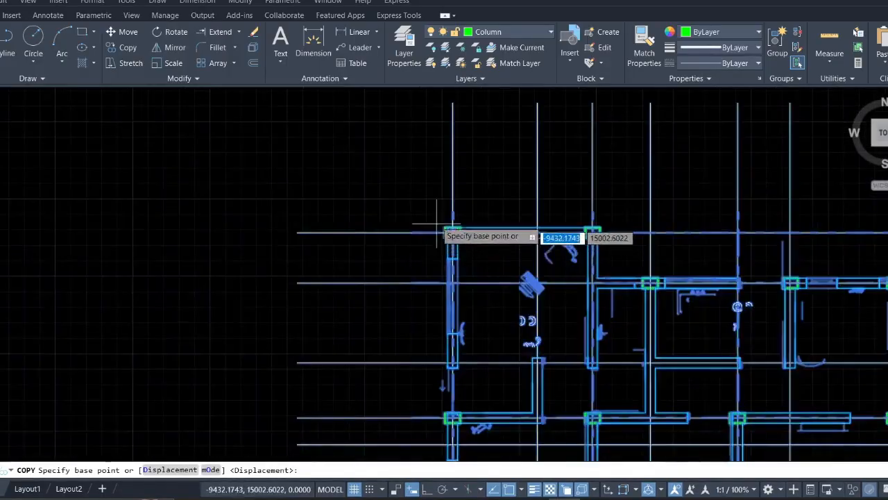
{"action": "scroll", "coordinate": [437, 224], "scroll_direction": "up", "scroll_amount": 4}
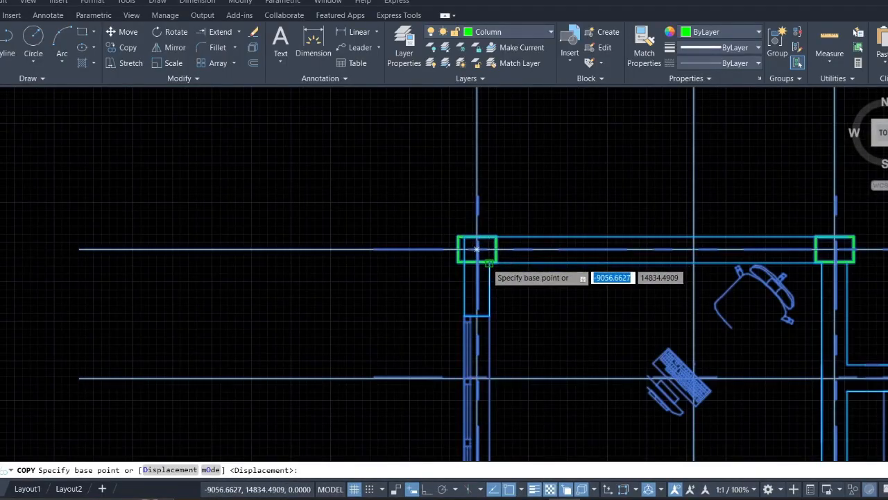
{"action": "left_click", "coordinate": [477, 248]}
- Place the copied layout on the roof plan by matching the inner wall corner at its upper-left corner, and end the Copy command
{"action": "scroll", "coordinate": [666, 278], "scroll_direction": "down", "scroll_amount": 7}
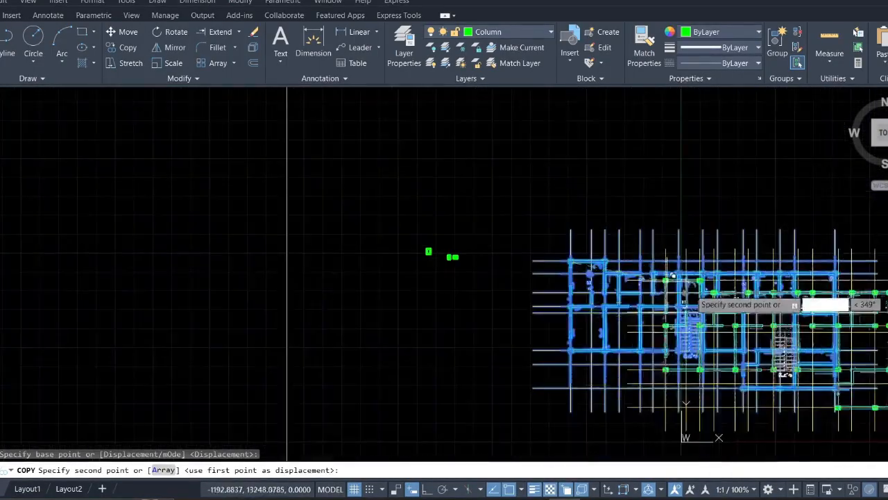
{"action": "middle_click_drag", "start_coordinate": [875, 279], "coordinate": [61, 258]}
{"action": "middle_click_drag", "start_coordinate": [773, 250], "coordinate": [48, 278]}
{"action": "scroll", "coordinate": [157, 257], "scroll_direction": "up", "scroll_amount": 8}
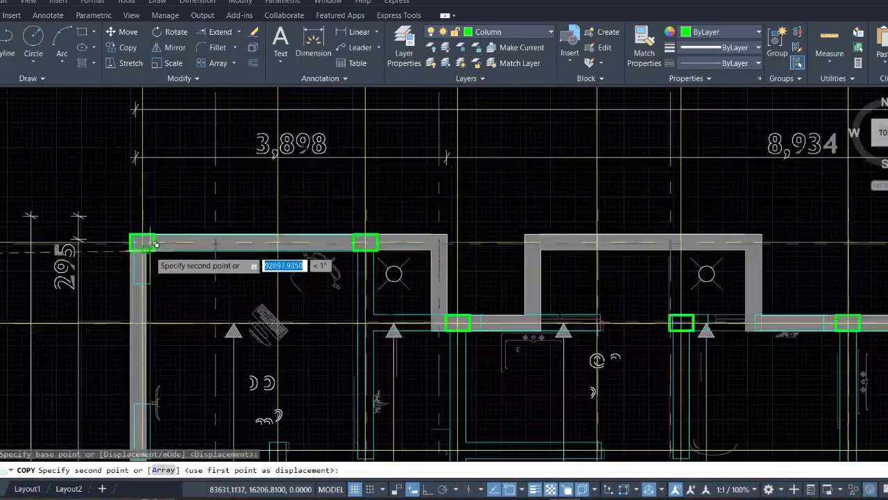
{"action": "scroll", "coordinate": [156, 244], "scroll_direction": "up", "scroll_amount": 2}
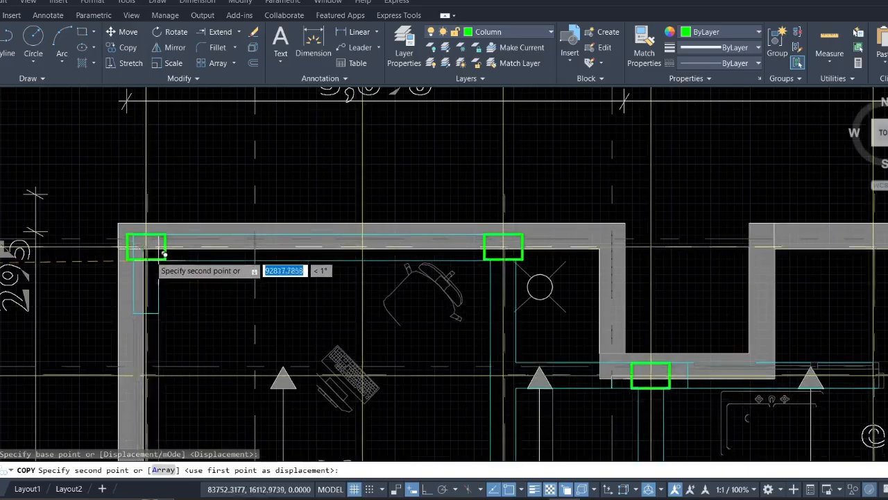
{"action": "scroll", "coordinate": [157, 247], "scroll_direction": "up", "scroll_amount": 5}
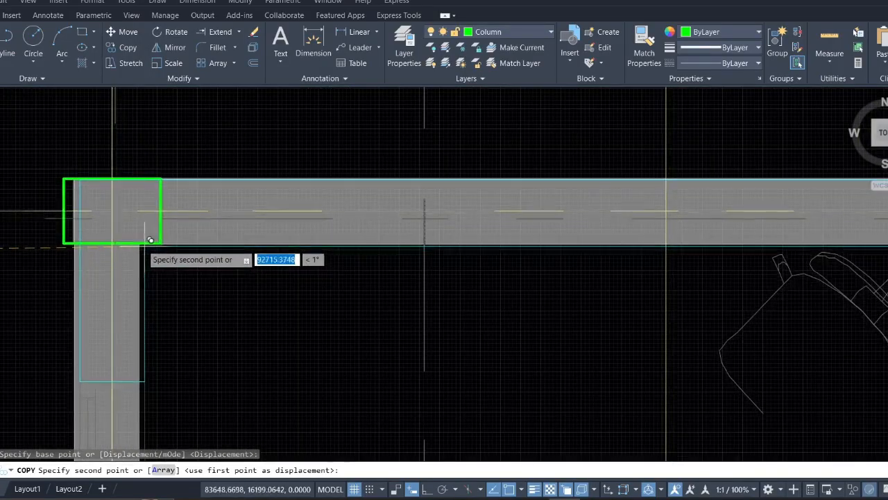
{"action": "scroll", "coordinate": [425, 219], "scroll_direction": "down", "scroll_amount": 8}
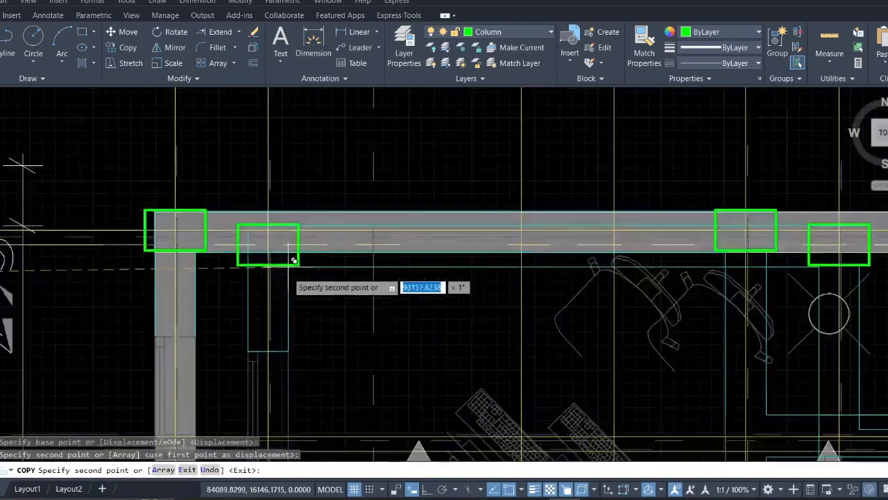
{"action": "mouse_move", "coordinate": [292, 257]}
{"action": "middle_mouse_down"}
{"action": "mouse_move", "coordinate": [258, 153]}
{"action": "mouse_move", "coordinate": [283, 257]}
{"action": "middle_mouse_up"}
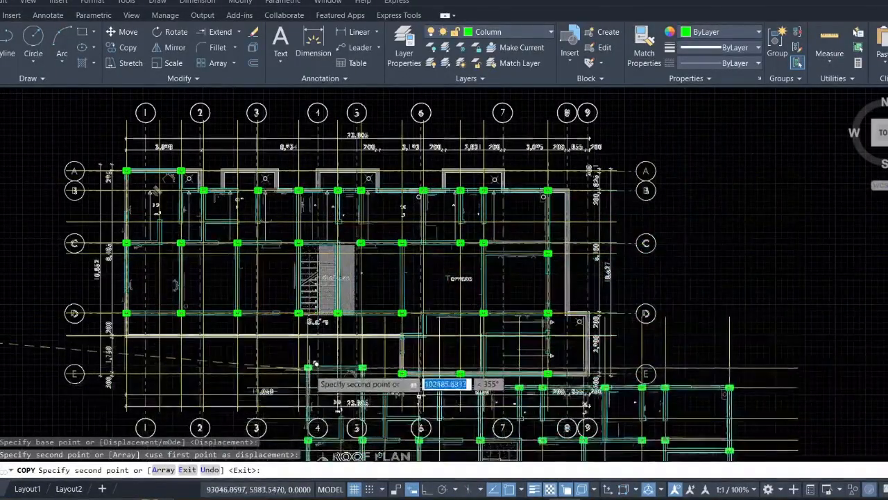
{"action": "key", "text": "Escape"}
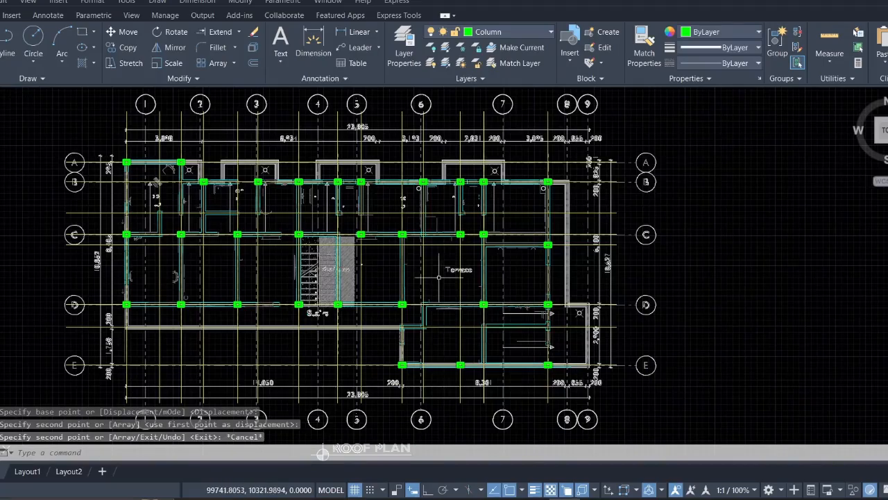
- Examine the layout copy on the typical floor plan along its verandah edge and stairs, and compare it with the original layout
{"action": "mouse_move", "coordinate": [439, 277]}
{"action": "middle_mouse_down"}
{"action": "mouse_move", "coordinate": [549, 236]}
{"action": "mouse_move", "coordinate": [525, 276]}
{"action": "mouse_move", "coordinate": [740, 246]}
{"action": "mouse_move", "coordinate": [887, 206]}
{"action": "middle_mouse_up"}
{"action": "scroll", "coordinate": [526, 276], "scroll_direction": "down", "scroll_amount": 3}
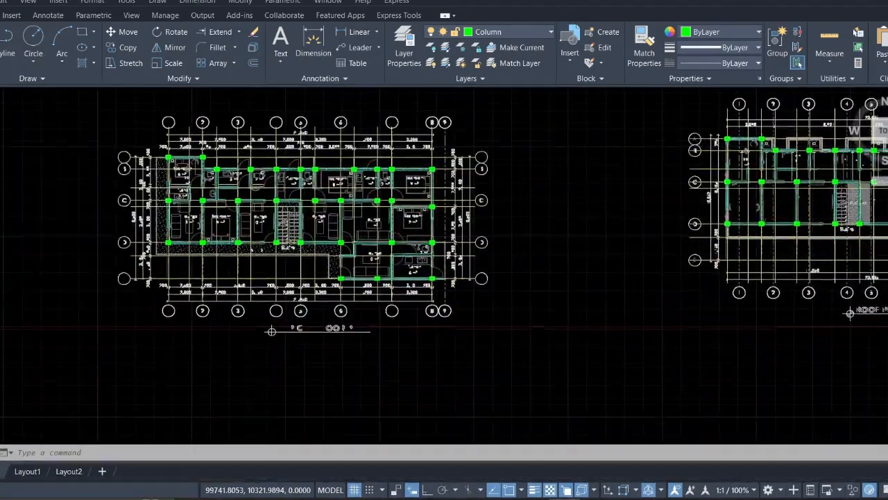
{"action": "scroll", "coordinate": [339, 302], "scroll_direction": "up", "scroll_amount": 6}
{"action": "scroll", "coordinate": [339, 301], "scroll_direction": "down", "scroll_amount": 2}
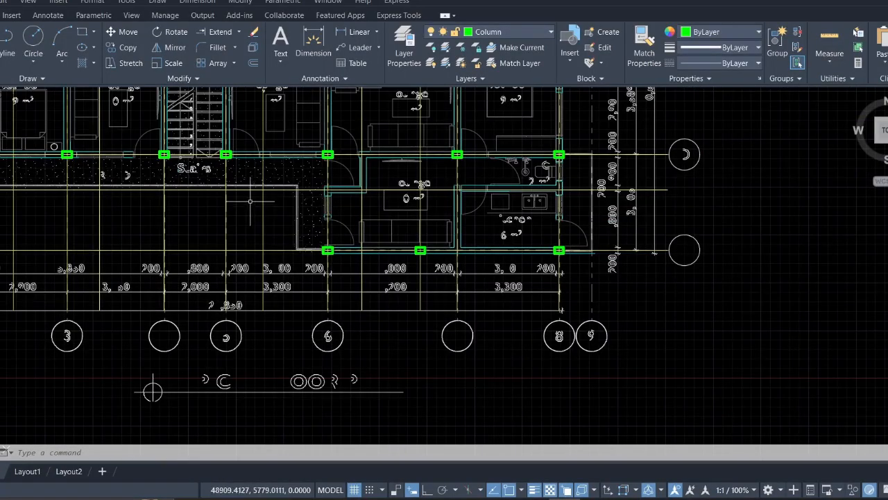
{"action": "middle_click_drag", "start_coordinate": [194, 191], "coordinate": [527, 215]}
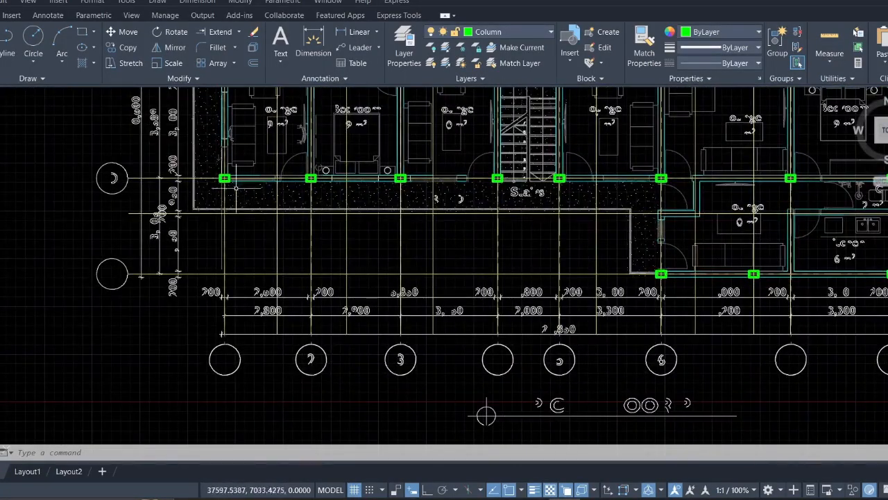
{"action": "scroll", "coordinate": [568, 193], "scroll_direction": "down", "scroll_amount": 4}
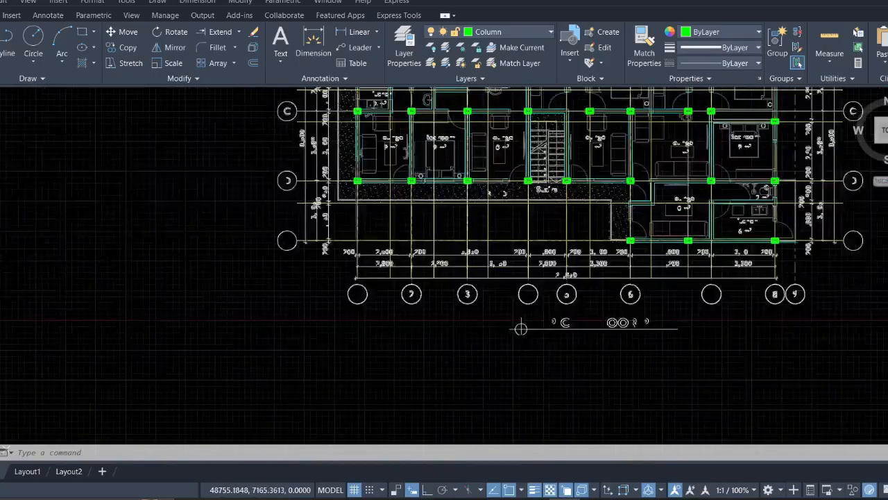
{"action": "middle_click_drag", "start_coordinate": [307, 237], "coordinate": [524, 222]}
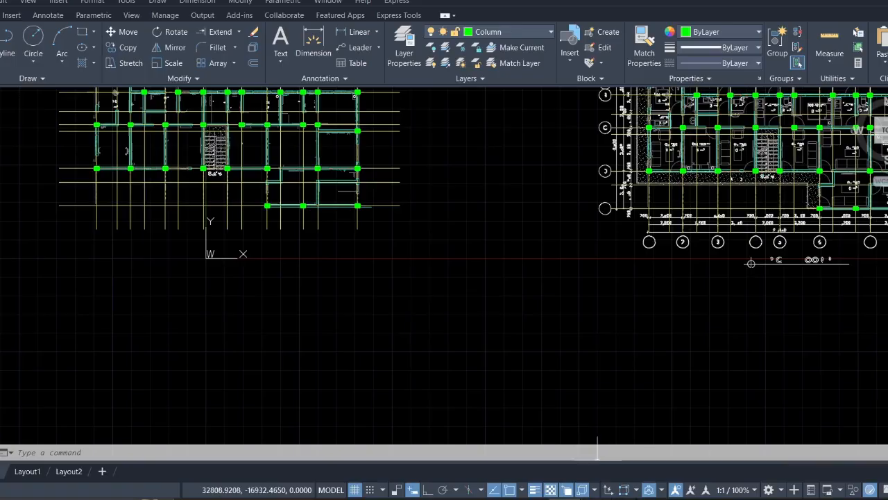
- Switch to the architectural drawings PDF in the browser and examine the parking and stairs area of the ground floor plan
{"action": "mouse_move", "coordinate": [564, 497]}
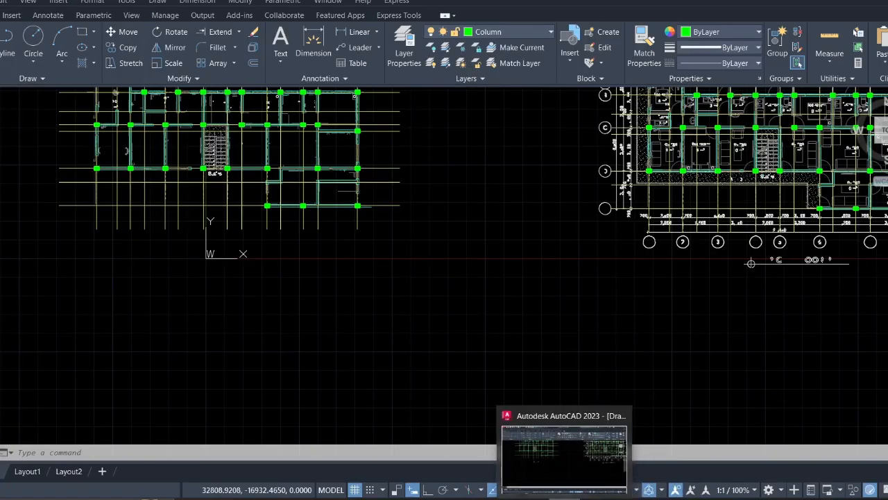
{"action": "left_click", "coordinate": [527, 479]}
{"action": "scroll", "coordinate": [364, 410], "scroll_direction": "down", "scroll_amount": 1}
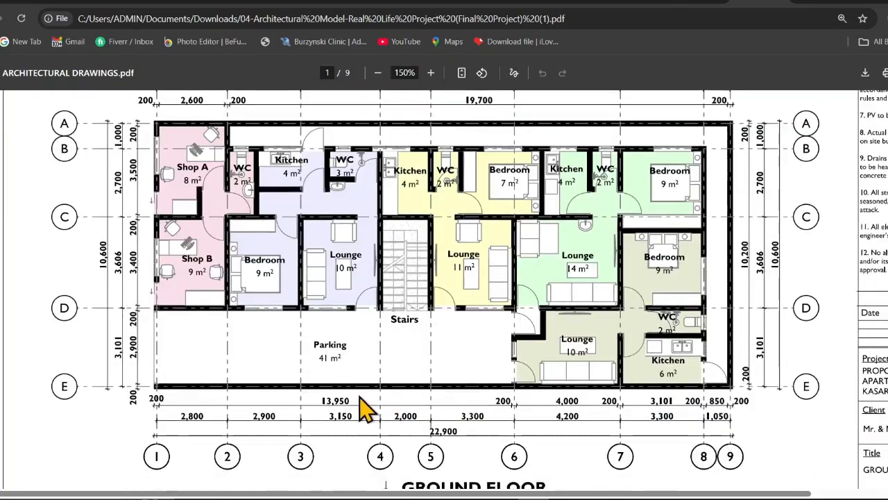
{"action": "scroll", "coordinate": [368, 403], "scroll_direction": "down", "scroll_amount": 1}
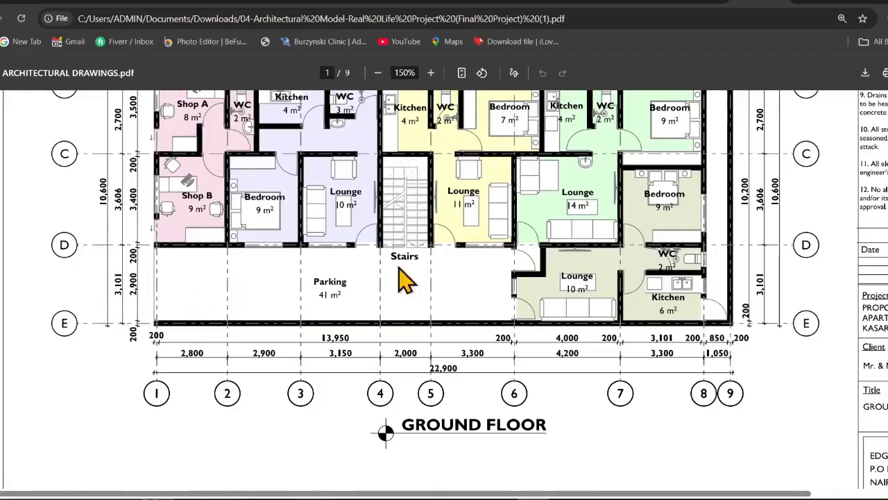
- Compare the verandah and outer edges of the typical floor plan with the parking side of the ground floor plan
{"action": "scroll", "coordinate": [499, 361], "scroll_direction": "down", "scroll_amount": 10}
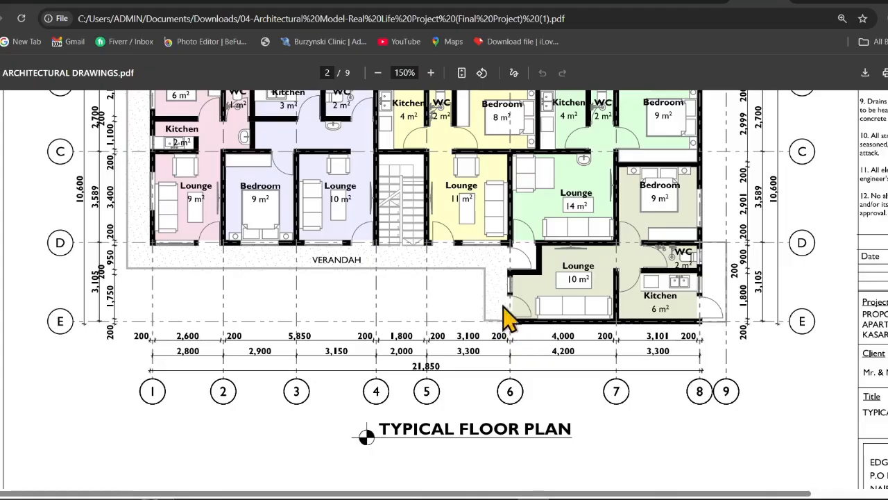
{"action": "mouse_move", "coordinate": [222, 259]}
{"action": "middle_mouse_down"}
{"action": "mouse_move", "coordinate": [279, 322]}
{"action": "mouse_move", "coordinate": [223, 276]}
{"action": "middle_mouse_up"}
{"action": "scroll", "coordinate": [278, 287], "scroll_direction": "down", "scroll_amount": 3}
{"action": "scroll", "coordinate": [333, 286], "scroll_direction": "up", "scroll_amount": 5}
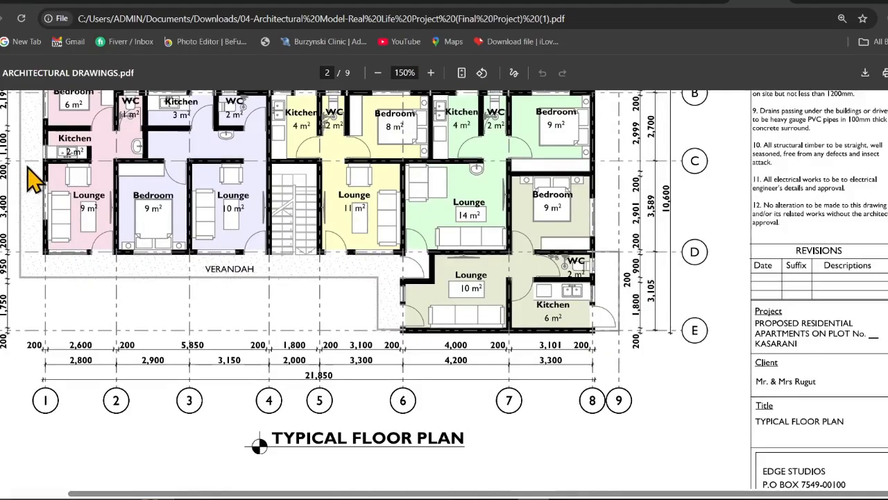
{"action": "scroll", "coordinate": [34, 180], "scroll_direction": "up", "scroll_amount": 3}
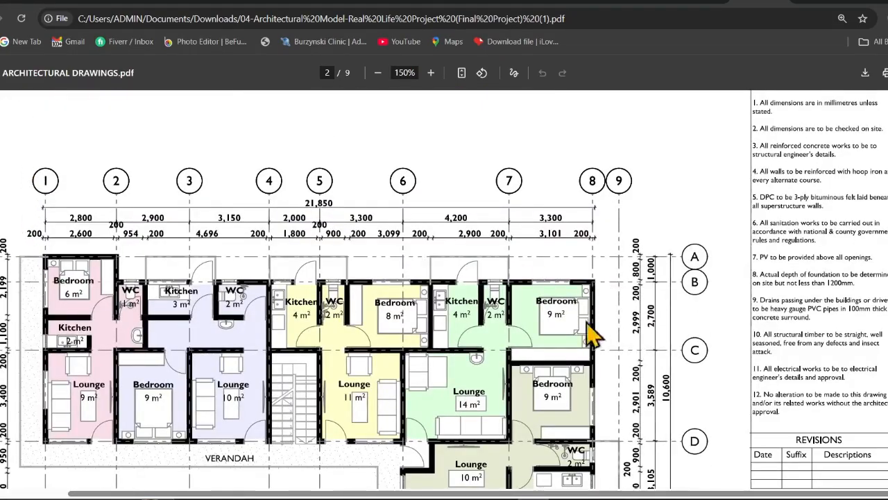
{"action": "scroll", "coordinate": [479, 372], "scroll_direction": "down", "scroll_amount": 2}
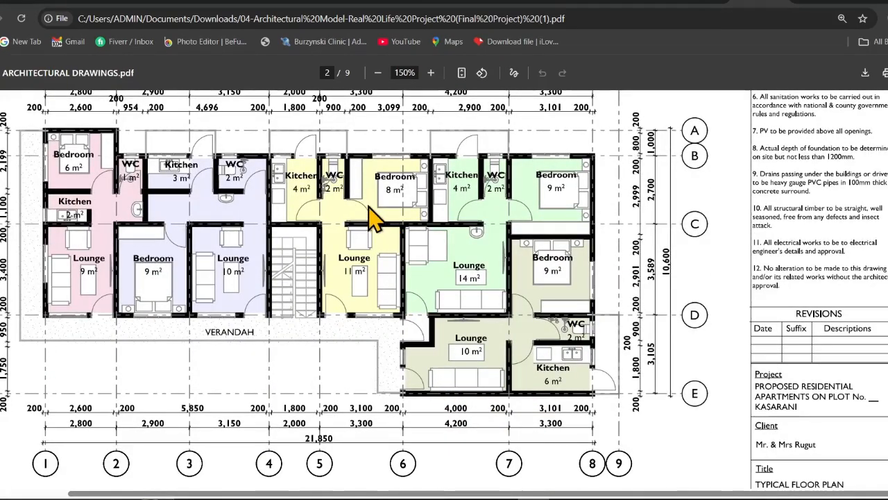
{"action": "scroll", "coordinate": [375, 221], "scroll_direction": "up", "scroll_amount": 10}
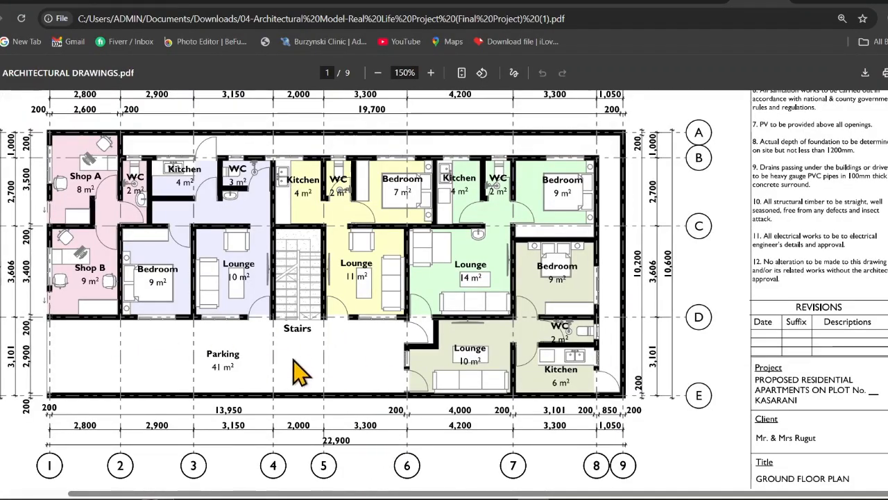
- Compare the typical floor plan with the ground floor plan in the architectural drawings PDF, from the upper rooms to the parking side
{"action": "scroll", "coordinate": [297, 373], "scroll_direction": "down", "scroll_amount": 10}
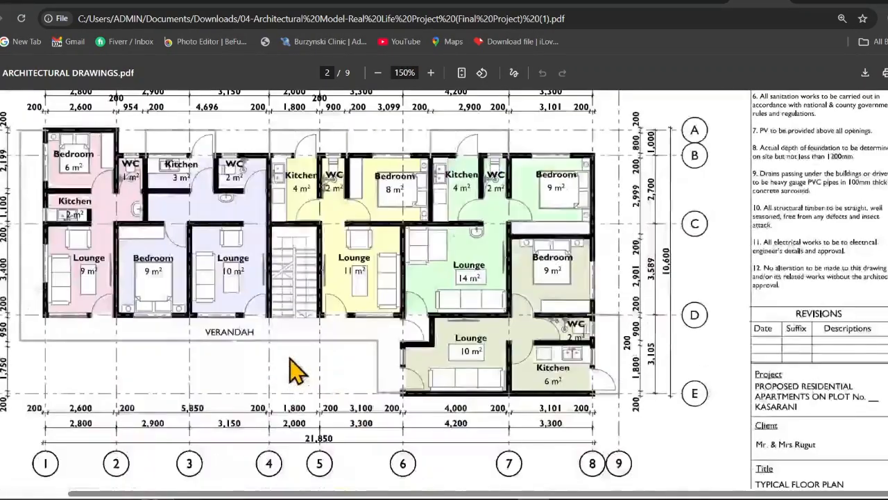
{"action": "scroll", "coordinate": [295, 357], "scroll_direction": "up", "scroll_amount": 2}
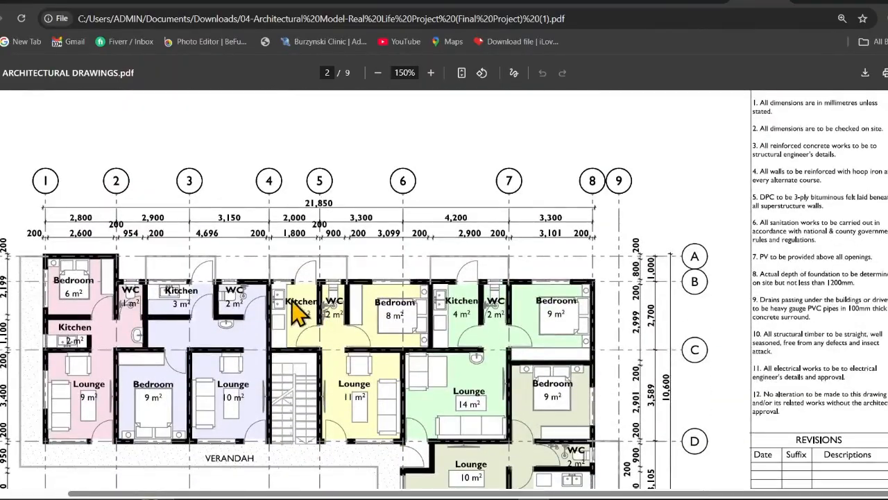
{"action": "scroll", "coordinate": [297, 314], "scroll_direction": "up", "scroll_amount": 10}
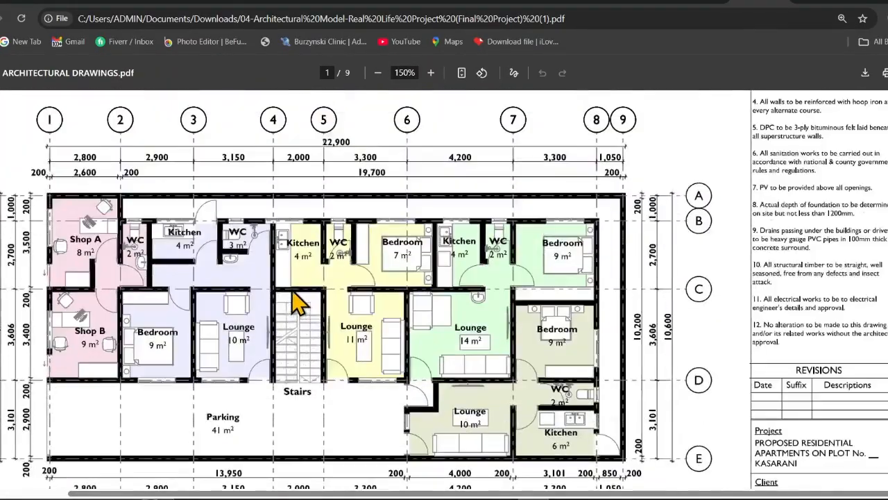
{"action": "scroll", "coordinate": [303, 309], "scroll_direction": "down", "scroll_amount": 3}
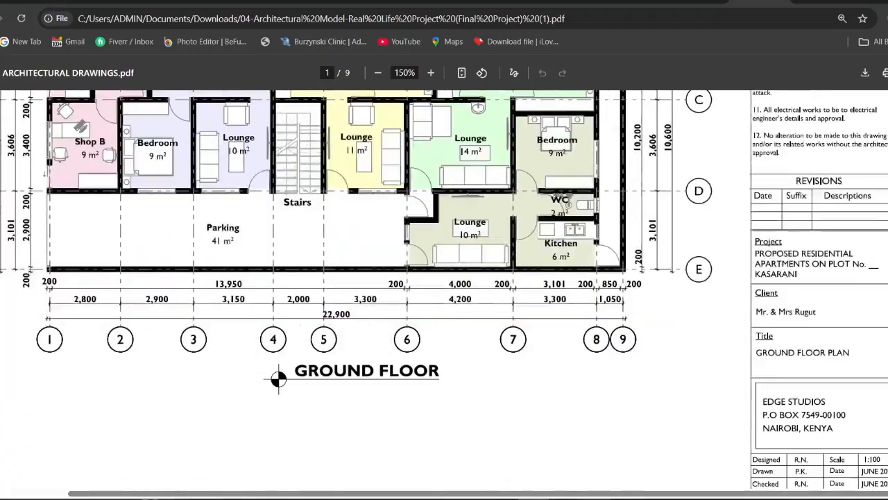
- Switch to AutoCAD and examine the original ground floor column layout around the stairs and along the open parking side
{"action": "key", "text": "alt+Tab"}
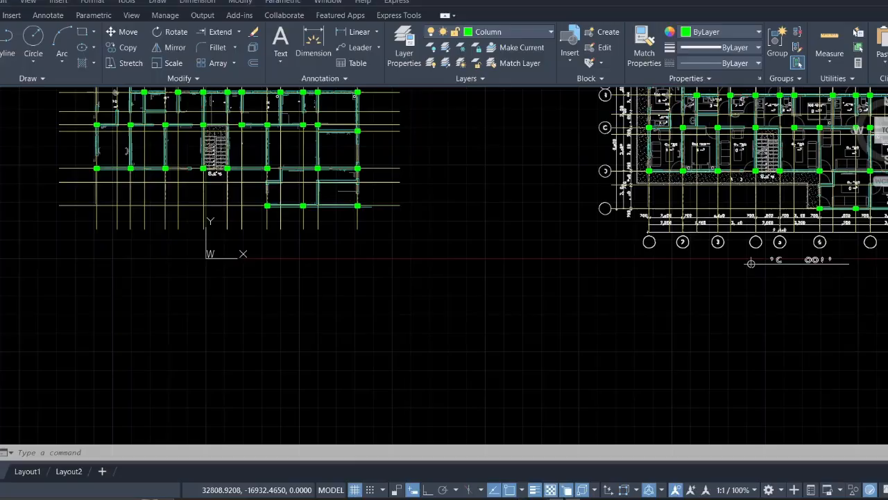
{"action": "scroll", "coordinate": [401, 295], "scroll_direction": "down", "scroll_amount": 4}
{"action": "middle_click_drag", "start_coordinate": [388, 262], "coordinate": [390, 290]}
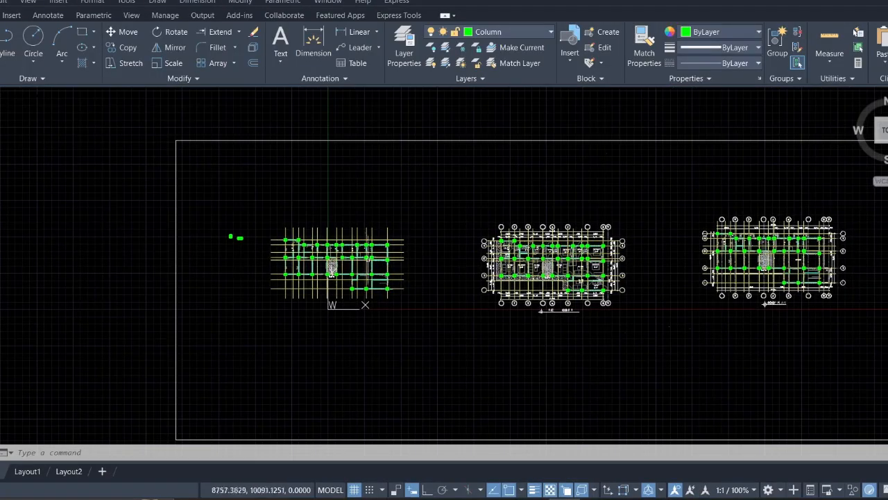
{"action": "scroll", "coordinate": [309, 268], "scroll_direction": "up", "scroll_amount": 6}
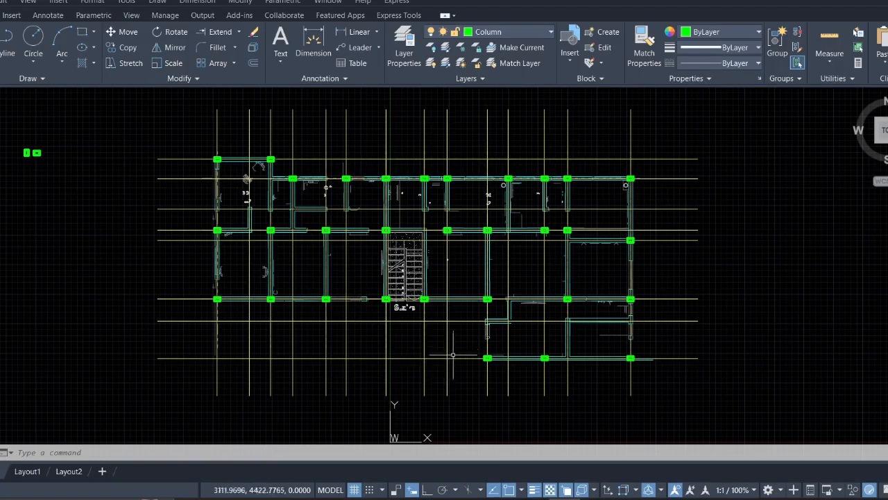
{"action": "scroll", "coordinate": [458, 329], "scroll_direction": "up", "scroll_amount": 4}
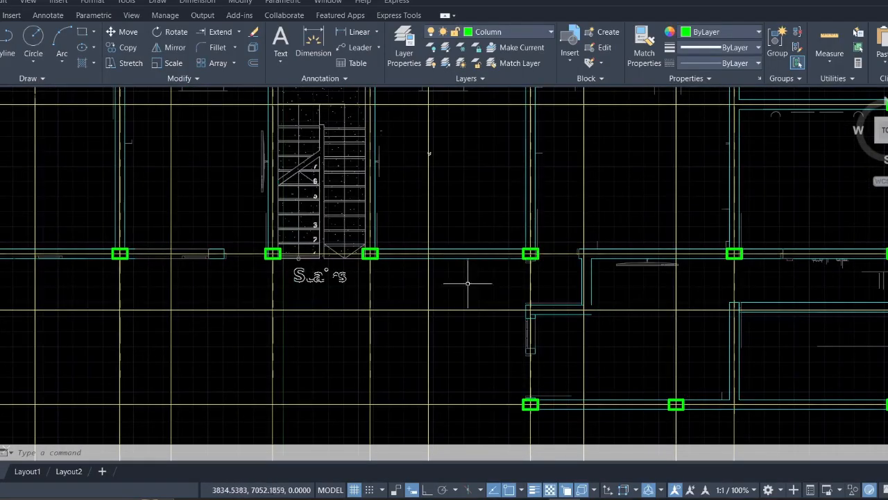
{"action": "scroll", "coordinate": [50, 296], "scroll_direction": "down", "scroll_amount": 2}
{"action": "middle_click_drag", "start_coordinate": [50, 298], "coordinate": [223, 302]}
{"action": "scroll", "coordinate": [84, 254], "scroll_direction": "up", "scroll_amount": 2}
{"action": "scroll", "coordinate": [84, 254], "scroll_direction": "down", "scroll_amount": 4}
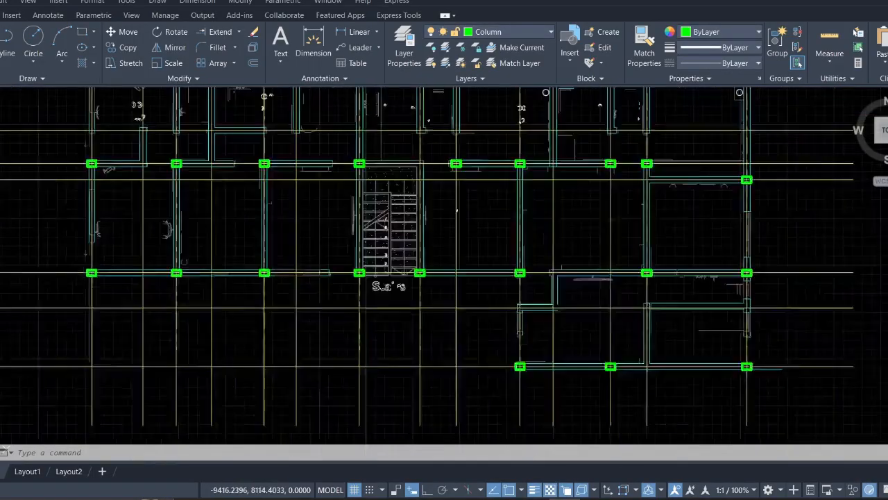
{"action": "middle_click_drag", "start_coordinate": [87, 283], "coordinate": [117, 214]}
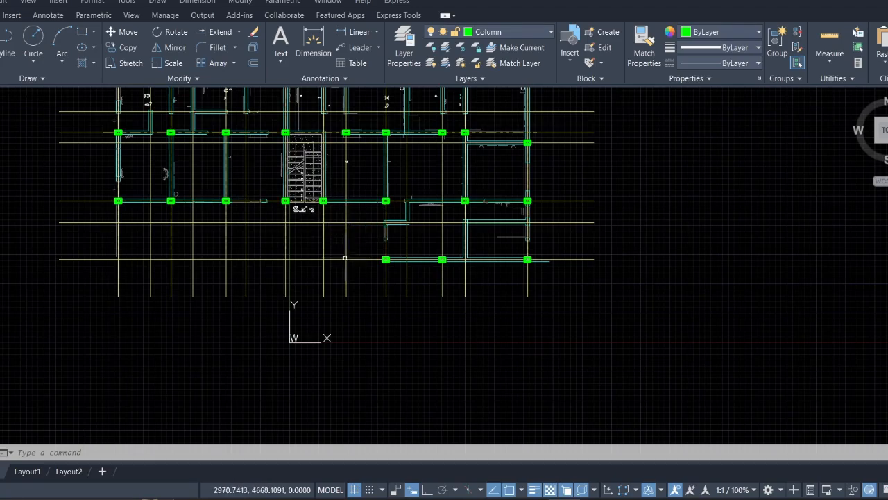
- Switch to the architectural drawings PDF and examine the verandah and room arrangement on the typical floor plan
{"action": "left_click", "coordinate": [416, 498]}
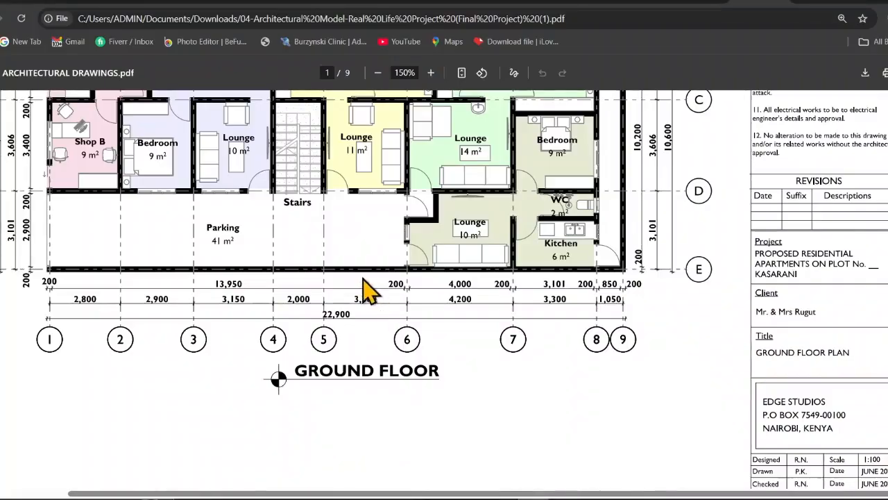
{"action": "scroll", "coordinate": [340, 225], "scroll_direction": "down", "scroll_amount": 10}
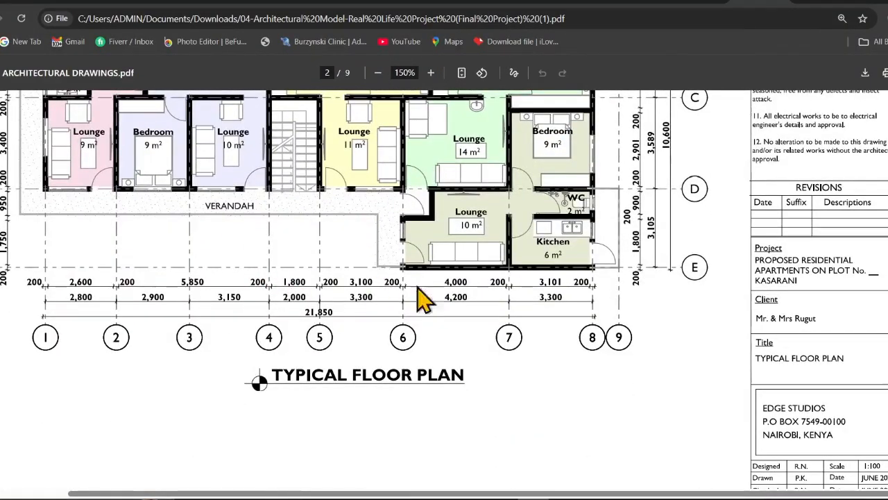
{"action": "scroll", "coordinate": [518, 243], "scroll_direction": "up", "scroll_amount": 3}
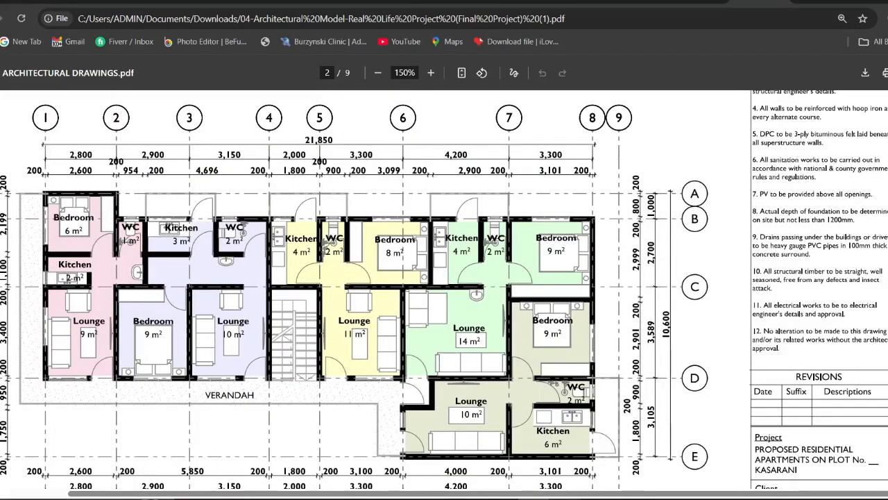
- Switch back to AutoCAD and make Dim the current layer for dimensioning the ground floor layout
{"action": "left_click", "coordinate": [579, 467]}
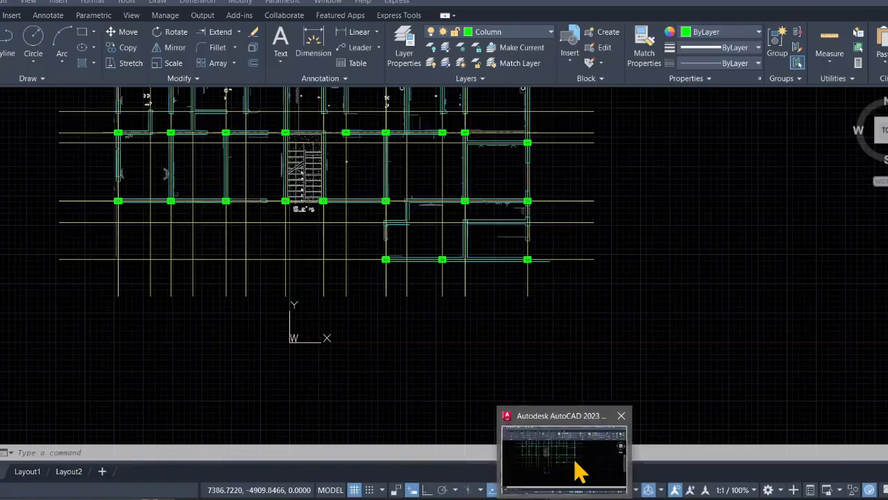
{"action": "scroll", "coordinate": [385, 281], "scroll_direction": "down", "scroll_amount": 2}
{"action": "middle_click_drag", "start_coordinate": [257, 122], "coordinate": [273, 196]}
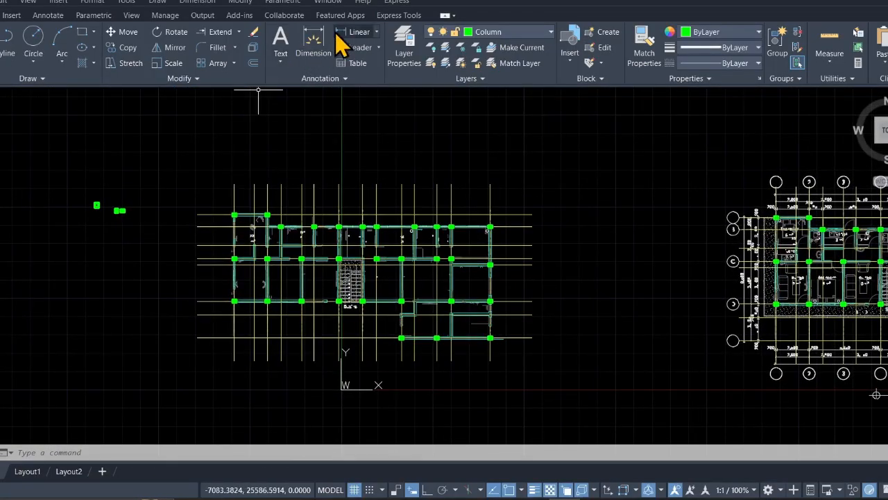
{"action": "left_click", "coordinate": [496, 33]}
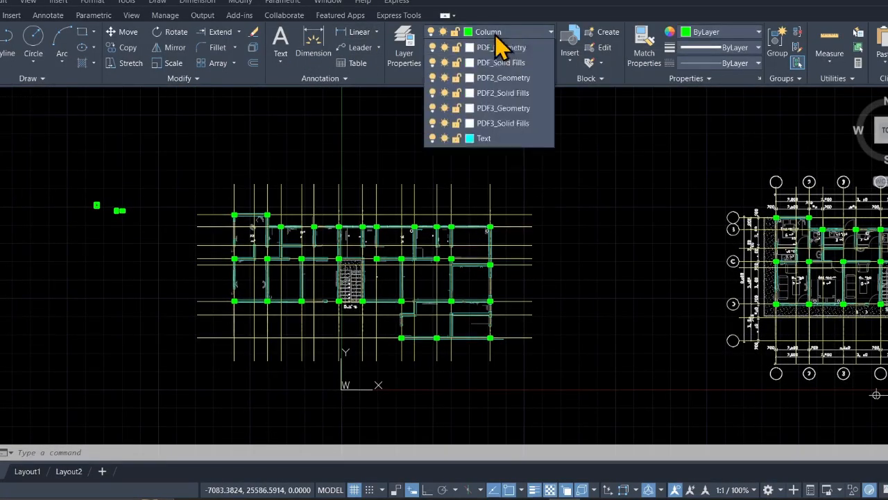
{"action": "left_click", "coordinate": [486, 107]}
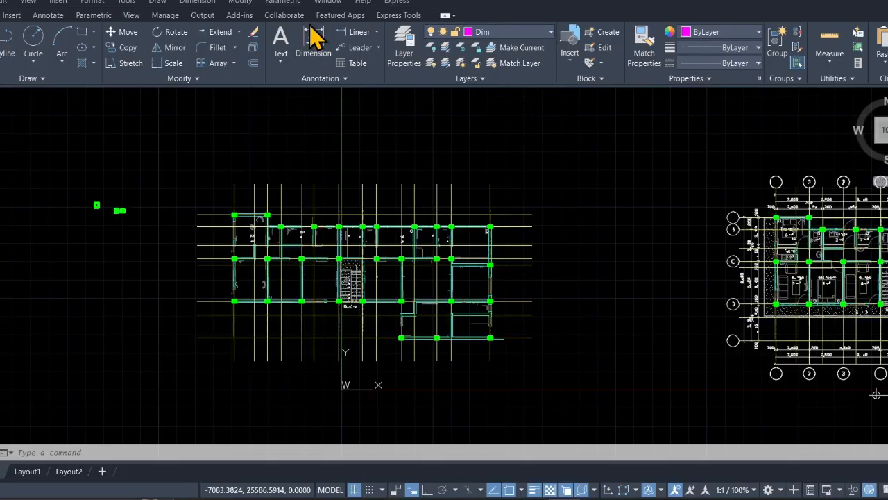
- Add a linear dimension between the first and second vertical grid lines, placed above the ground floor layout's upper-left columns
{"action": "left_click", "coordinate": [358, 33]}
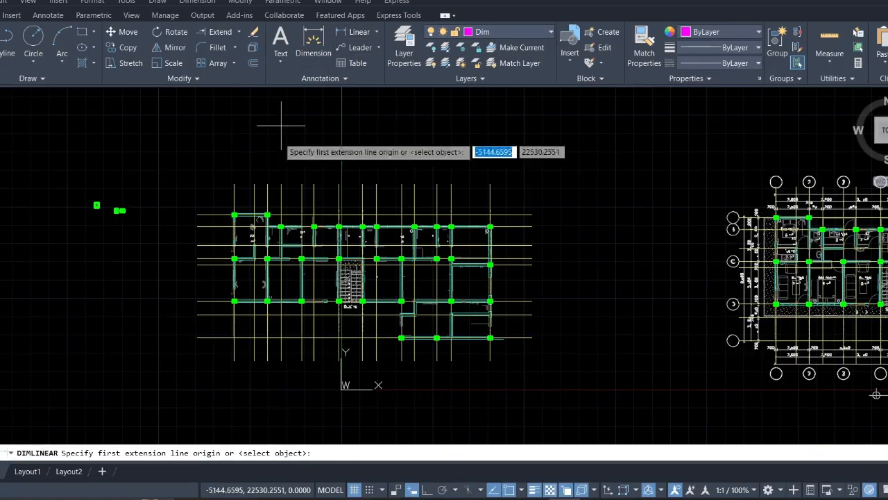
{"action": "scroll", "coordinate": [259, 191], "scroll_direction": "up", "scroll_amount": 6}
{"action": "scroll", "coordinate": [302, 264], "scroll_direction": "up", "scroll_amount": 3}
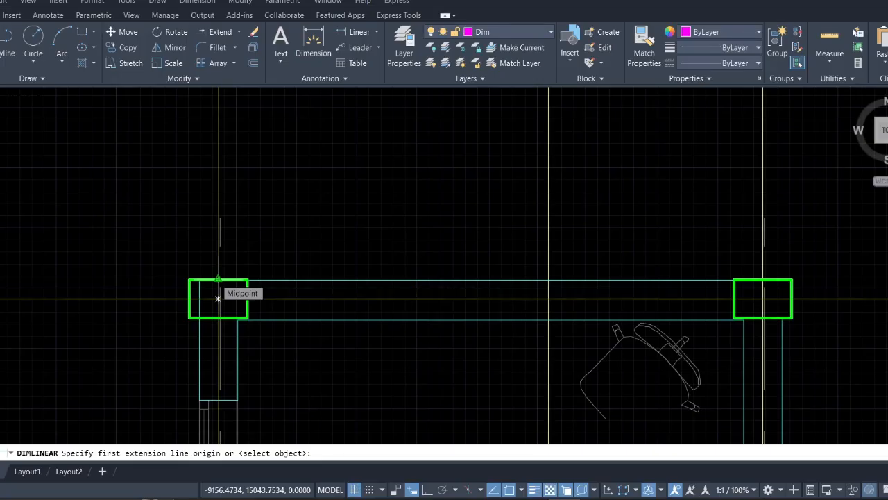
{"action": "scroll", "coordinate": [217, 298], "scroll_direction": "up", "scroll_amount": 4}
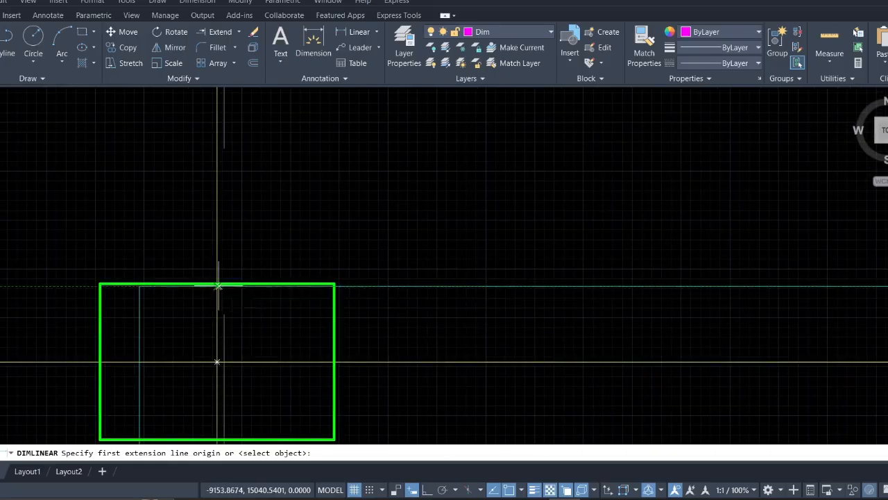
{"action": "left_click", "coordinate": [218, 283]}
{"action": "scroll", "coordinate": [394, 294], "scroll_direction": "down", "scroll_amount": 5}
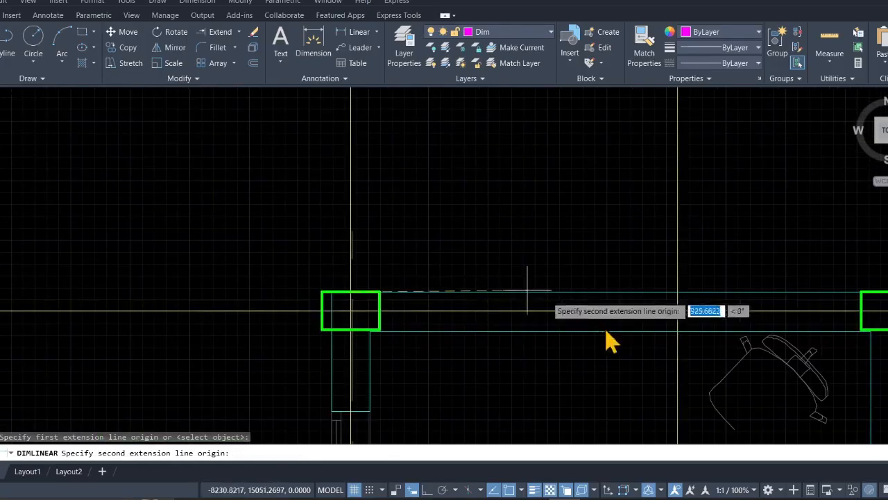
{"action": "left_click", "coordinate": [677, 292]}
{"action": "scroll", "coordinate": [671, 186], "scroll_direction": "down", "scroll_amount": 6}
{"action": "mouse_move", "coordinate": [651, 191]}
{"action": "middle_mouse_down"}
{"action": "mouse_move", "coordinate": [621, 218]}
{"action": "mouse_move", "coordinate": [517, 267]}
{"action": "middle_mouse_up"}
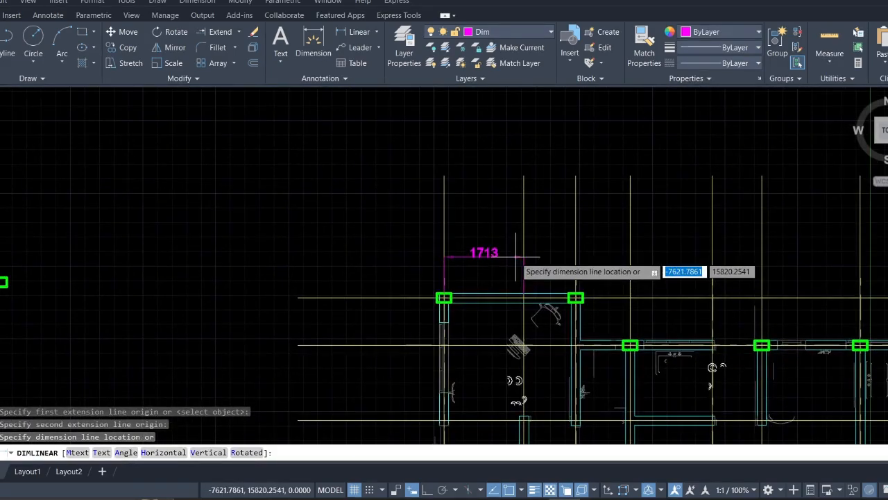
{"action": "left_click", "coordinate": [516, 258]}
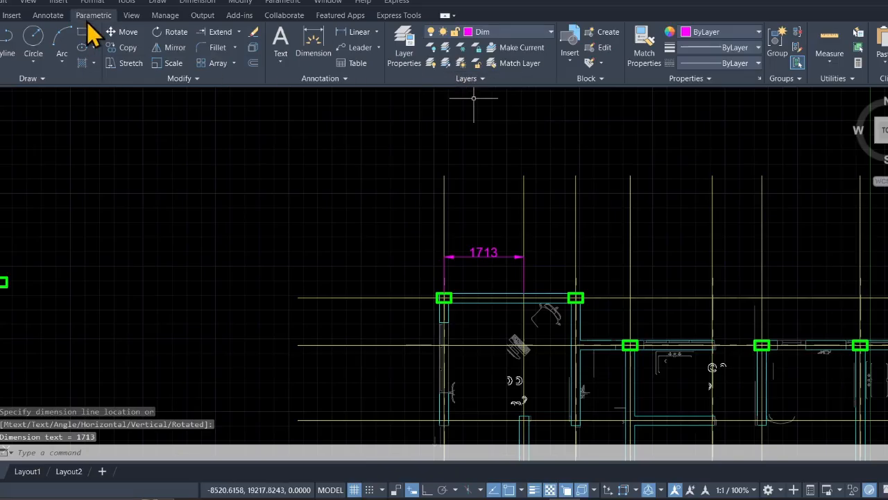
- Use Continue dimension to extend the chain from the second vertical grid line to the third and fourth
{"action": "left_click", "coordinate": [55, 16]}
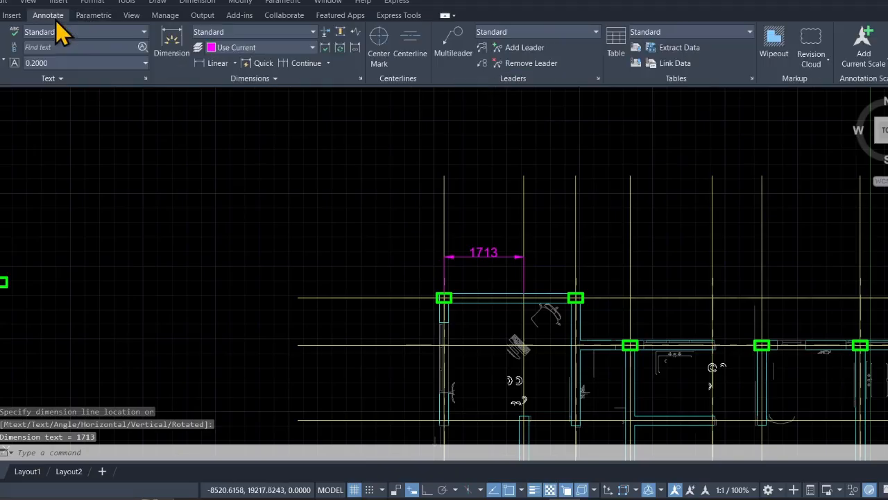
{"action": "left_click", "coordinate": [301, 63]}
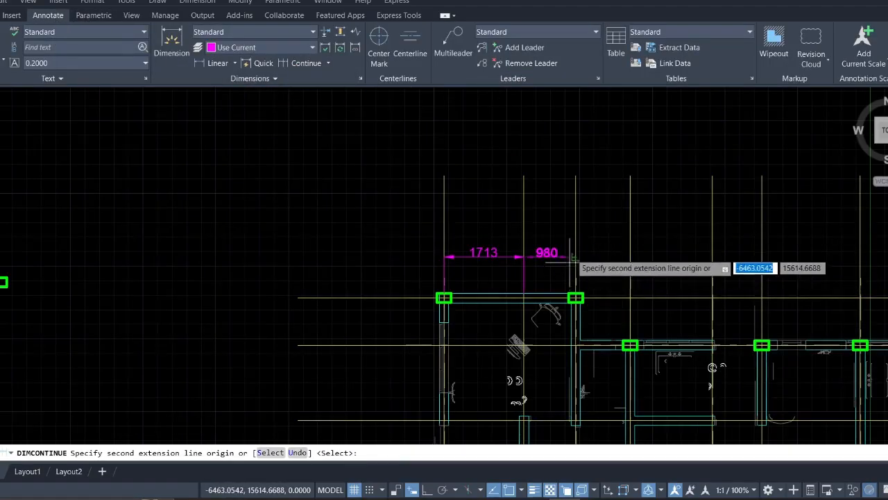
{"action": "scroll", "coordinate": [576, 251], "scroll_direction": "up", "scroll_amount": 5}
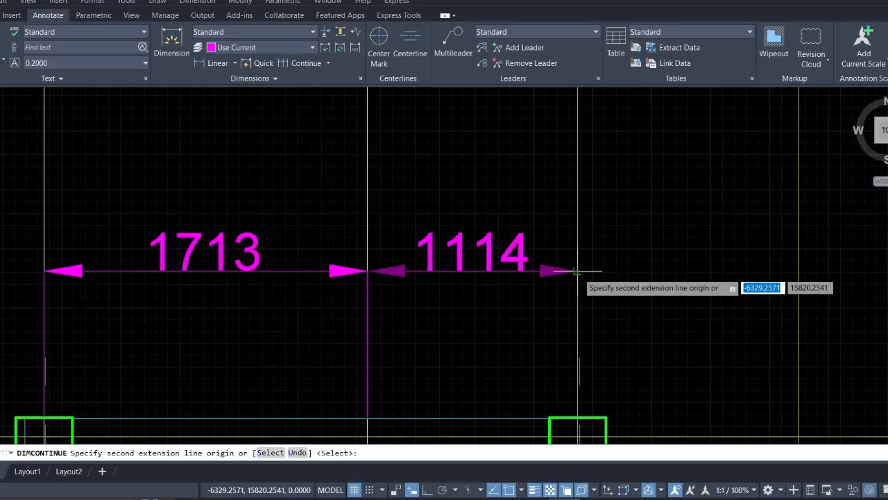
{"action": "left_click", "coordinate": [576, 271]}
{"action": "scroll", "coordinate": [685, 252], "scroll_direction": "down", "scroll_amount": 2}
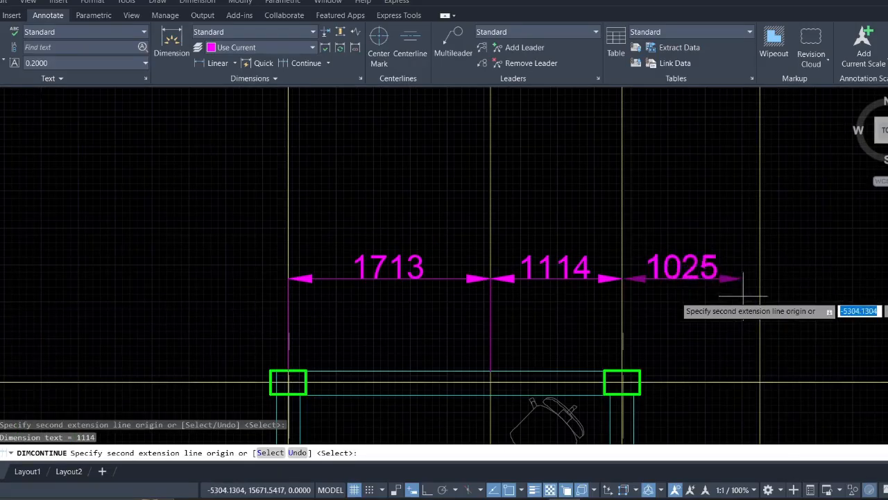
{"action": "left_click", "coordinate": [761, 278]}
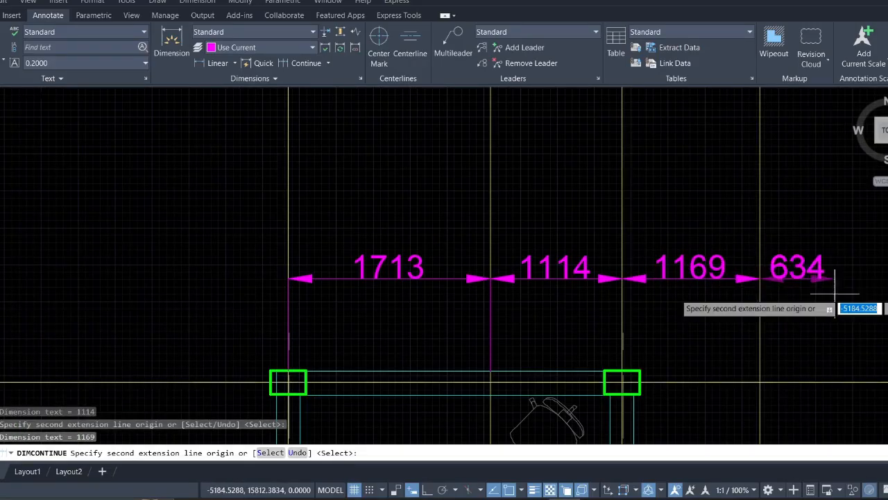
- Continue the dimension chain to the fifth and sixth vertical grid lines and end the command
{"action": "middle_click_drag", "start_coordinate": [832, 296], "coordinate": [359, 326]}
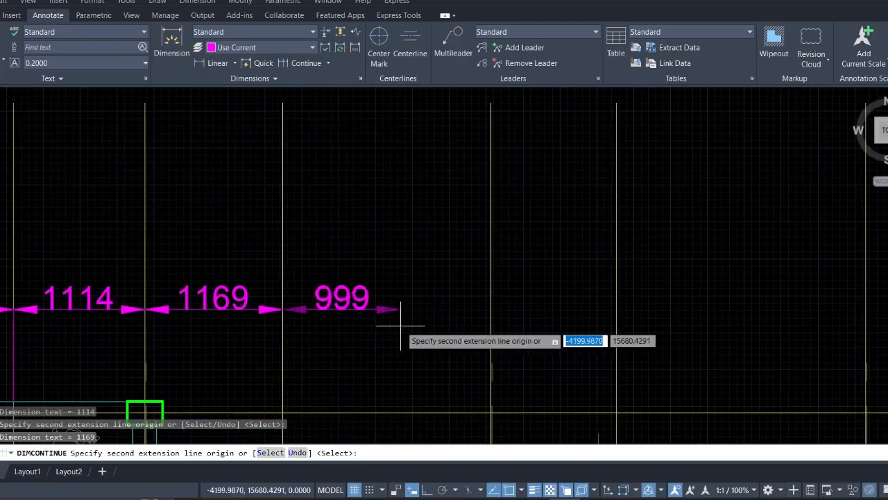
{"action": "left_click", "coordinate": [490, 309]}
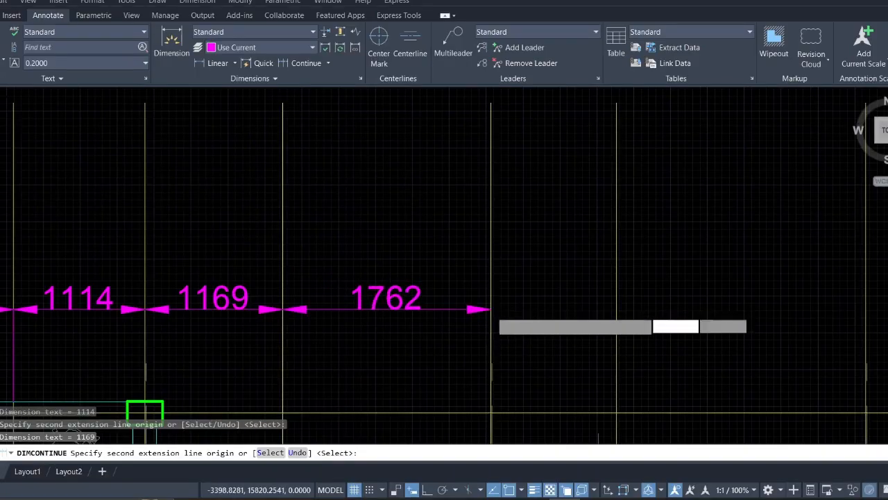
{"action": "left_click", "coordinate": [616, 310]}
{"action": "middle_click_drag", "start_coordinate": [724, 301], "coordinate": [330, 294]}
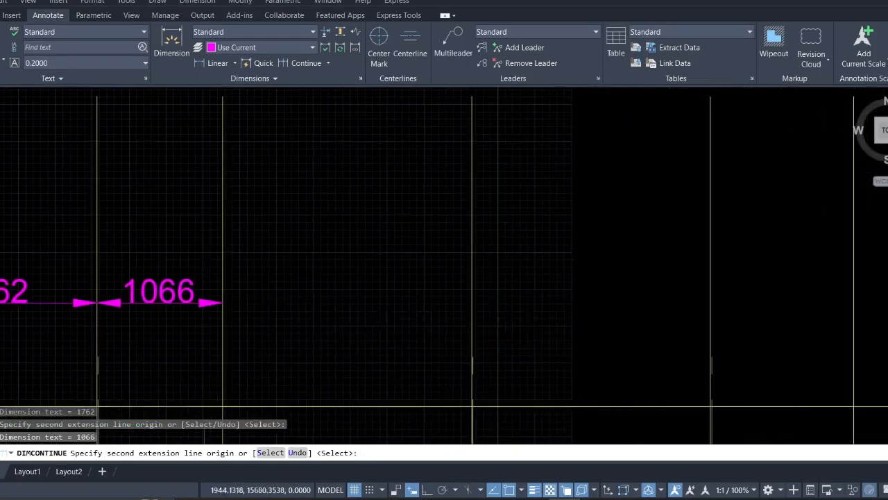
{"action": "left_click", "coordinate": [222, 303]}
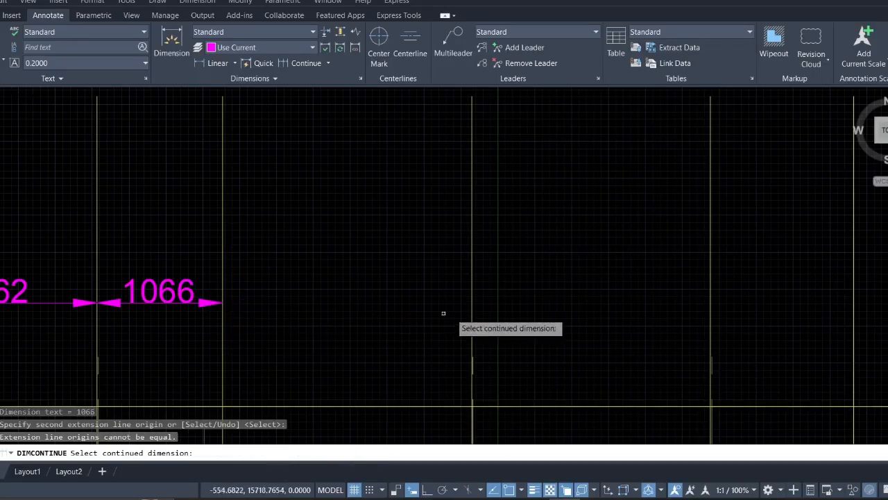
{"action": "key", "text": "Return"}
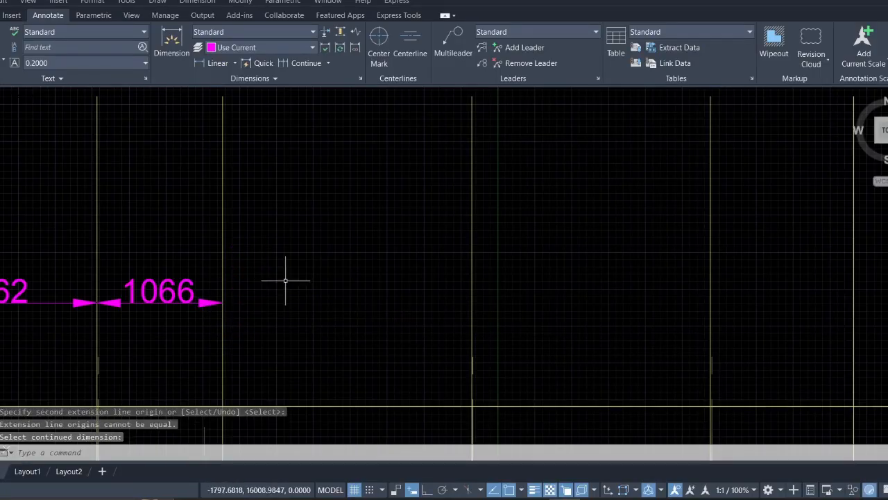
- Use Continue dimension to extend the chain from the sixth vertical grid line through the seventh, eighth, ninth and tenth grid lines
{"action": "right_click", "coordinate": [285, 281]}
{"action": "left_click", "coordinate": [343, 64]}
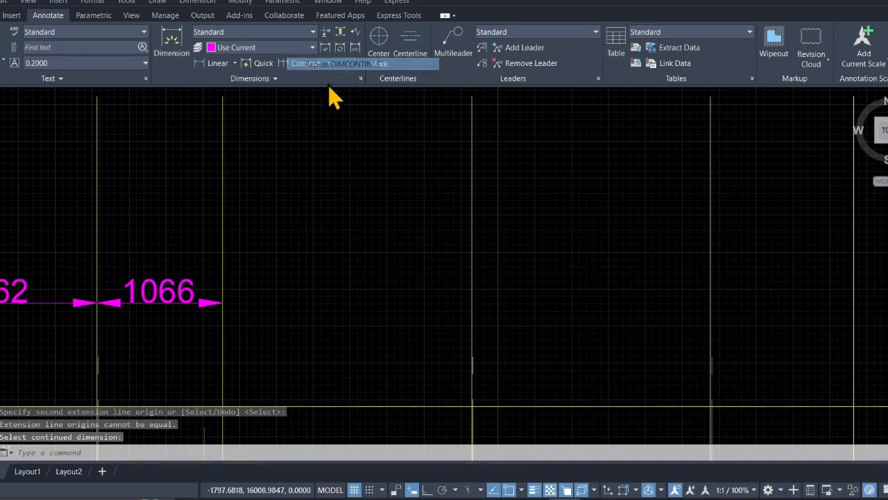
{"action": "left_click", "coordinate": [472, 304]}
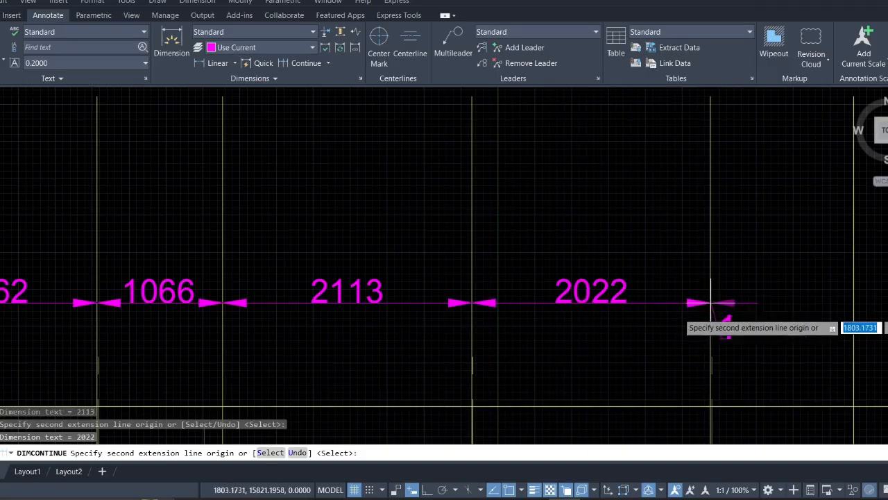
{"action": "mouse_move", "coordinate": [710, 303]}
{"action": "middle_mouse_down"}
{"action": "mouse_move", "coordinate": [676, 329]}
{"action": "mouse_move", "coordinate": [568, 338]}
{"action": "middle_mouse_up"}
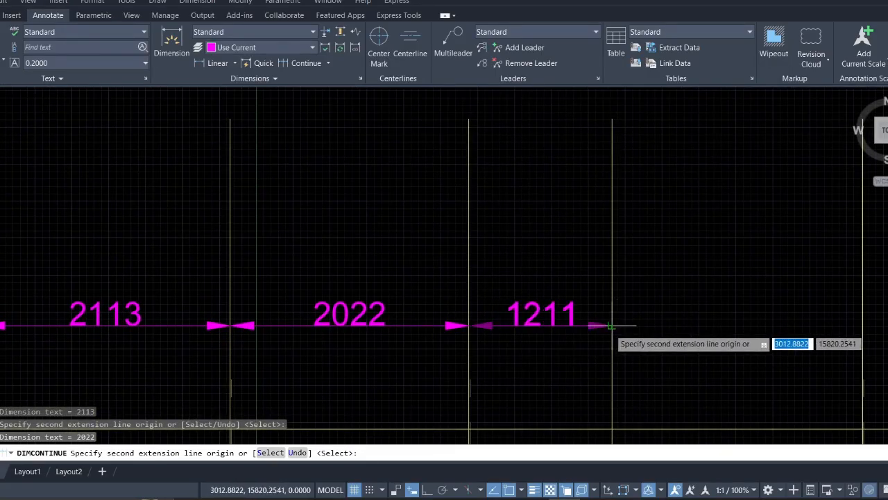
{"action": "middle_click_drag", "start_coordinate": [758, 321], "coordinate": [461, 345]}
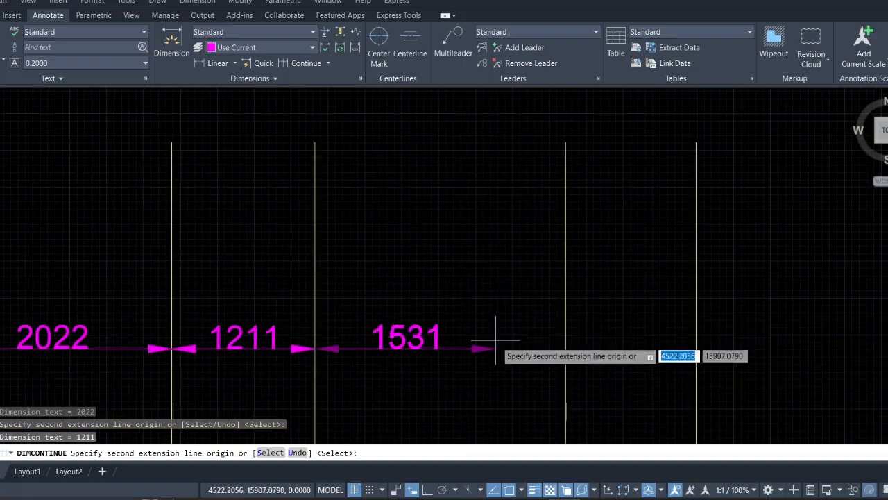
{"action": "left_click", "coordinate": [565, 349]}
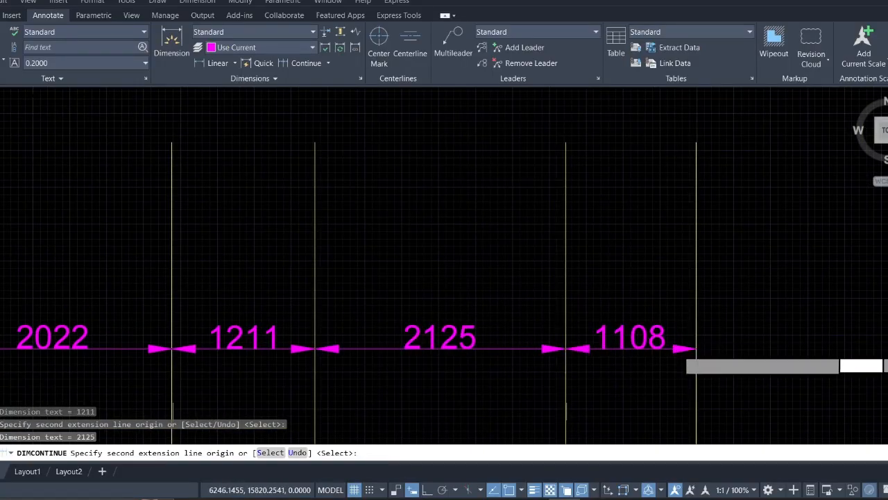
- Continue the dimension chain through the eleventh, twelfth, thirteenth and last vertical grid lines and end the command
{"action": "left_click", "coordinate": [696, 350]}
{"action": "scroll", "coordinate": [697, 351], "scroll_direction": "down", "scroll_amount": 5}
{"action": "middle_click_drag", "start_coordinate": [711, 351], "coordinate": [642, 350]}
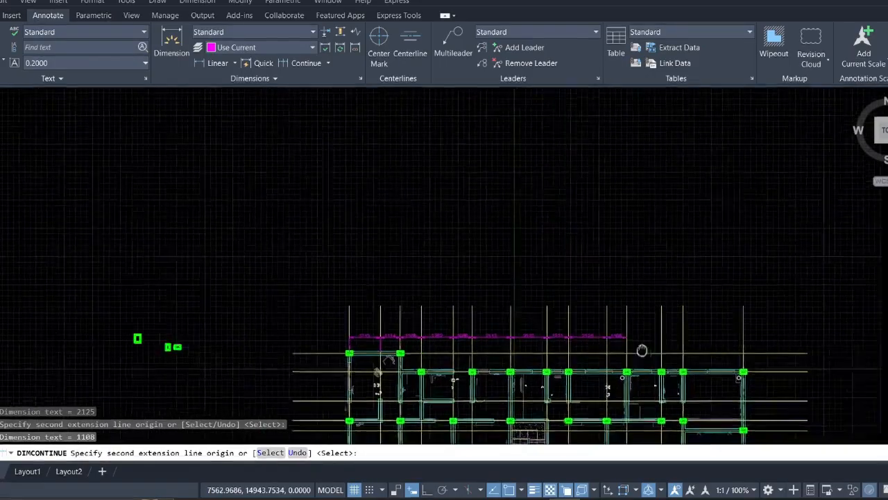
{"action": "scroll", "coordinate": [485, 340], "scroll_direction": "up", "scroll_amount": 5}
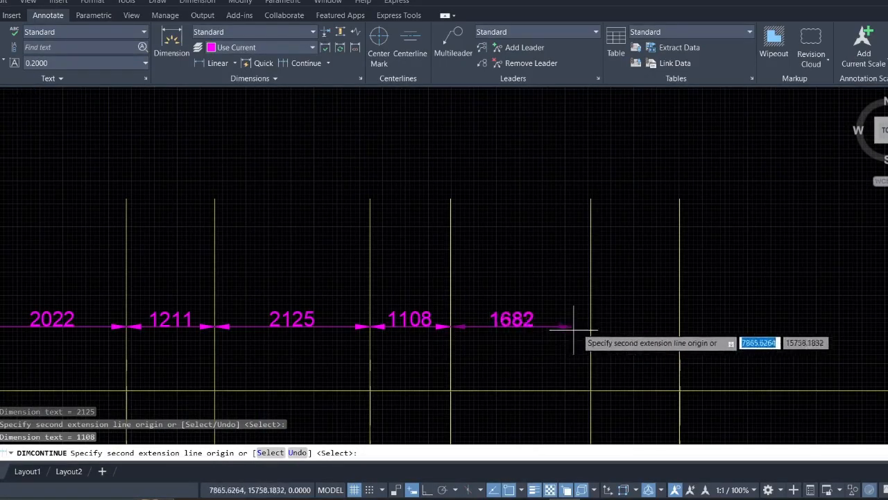
{"action": "left_click", "coordinate": [680, 327]}
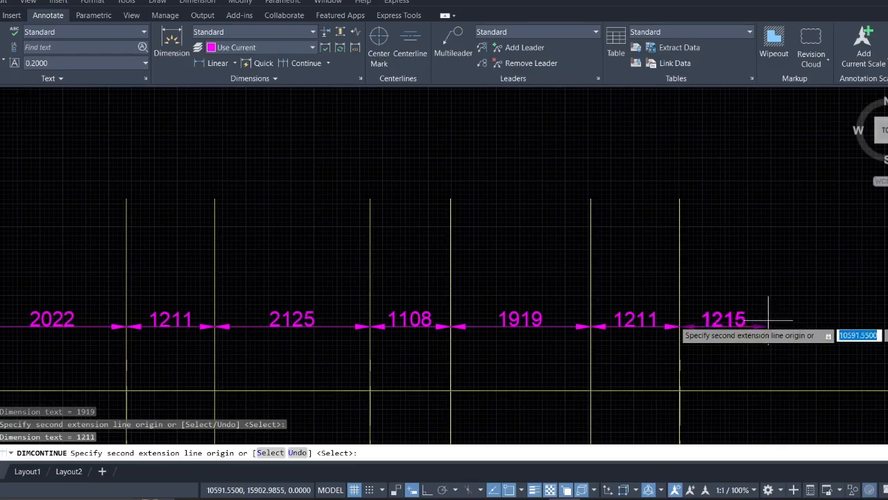
{"action": "middle_click_drag", "start_coordinate": [755, 322], "coordinate": [270, 335]}
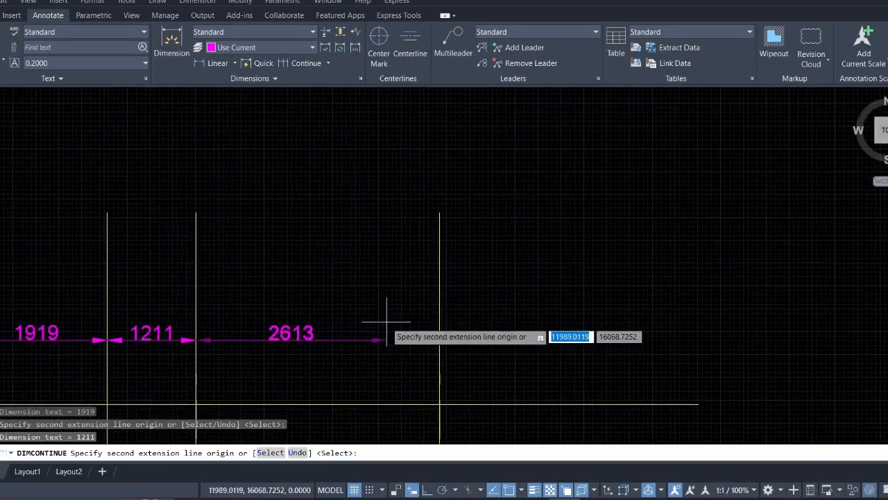
{"action": "left_click", "coordinate": [440, 340]}
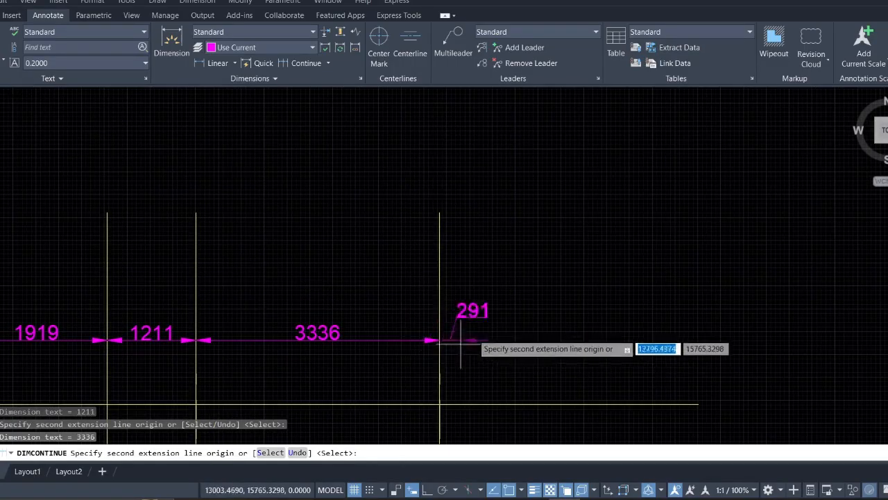
{"action": "scroll", "coordinate": [473, 333], "scroll_direction": "down", "scroll_amount": 4}
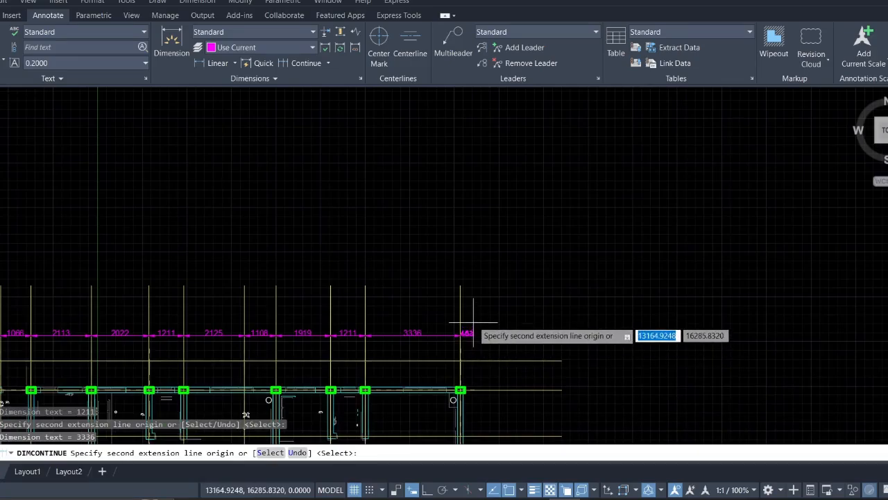
{"action": "key", "text": "Escape"}
- Examine the horizontal dimension chain and how the columns of the ground floor layout sit on the grid lines
{"action": "scroll", "coordinate": [276, 264], "scroll_direction": "down", "scroll_amount": 2}
{"action": "middle_click_drag", "start_coordinate": [276, 263], "coordinate": [526, 252]}
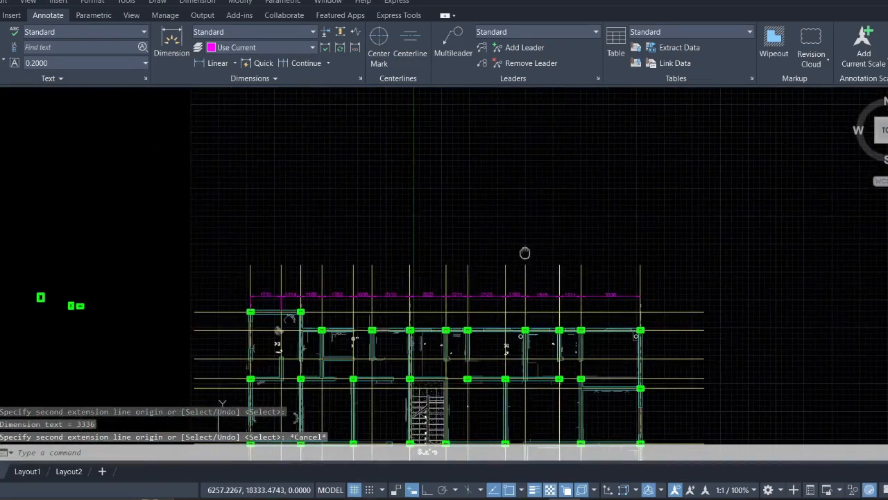
{"action": "scroll", "coordinate": [396, 302], "scroll_direction": "up", "scroll_amount": 4}
{"action": "scroll", "coordinate": [393, 300], "scroll_direction": "down", "scroll_amount": 2}
{"action": "scroll", "coordinate": [391, 304], "scroll_direction": "down", "scroll_amount": 4}
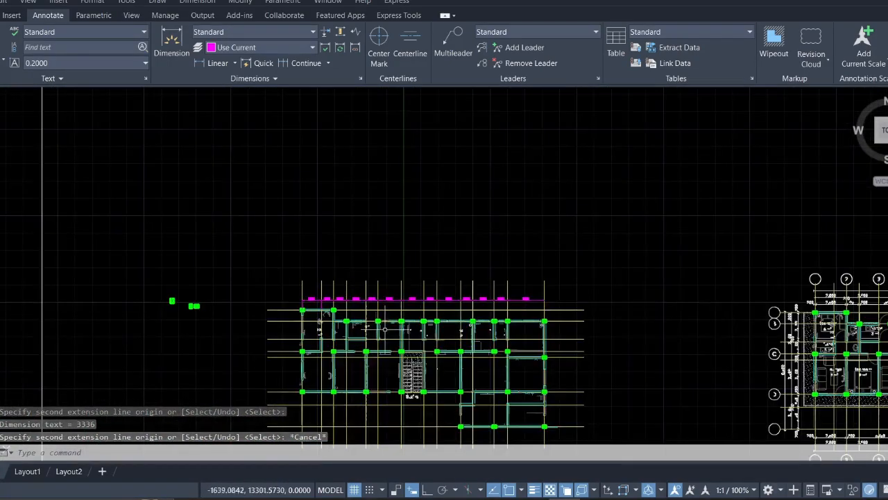
{"action": "mouse_move", "coordinate": [387, 328]}
{"action": "middle_mouse_down"}
{"action": "mouse_move", "coordinate": [415, 312]}
{"action": "mouse_move", "coordinate": [409, 284]}
{"action": "mouse_move", "coordinate": [425, 311]}
{"action": "mouse_move", "coordinate": [430, 298]}
{"action": "middle_mouse_up"}
{"action": "scroll", "coordinate": [414, 280], "scroll_direction": "up", "scroll_amount": 4}
{"action": "scroll", "coordinate": [414, 293], "scroll_direction": "up", "scroll_amount": 4}
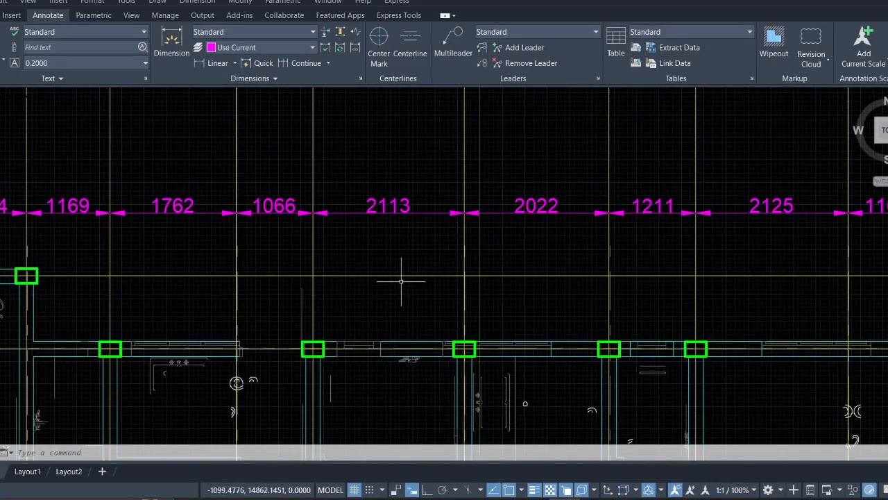
{"action": "scroll", "coordinate": [501, 329], "scroll_direction": "down", "scroll_amount": 2}
{"action": "middle_click_drag", "start_coordinate": [505, 343], "coordinate": [464, 294]}
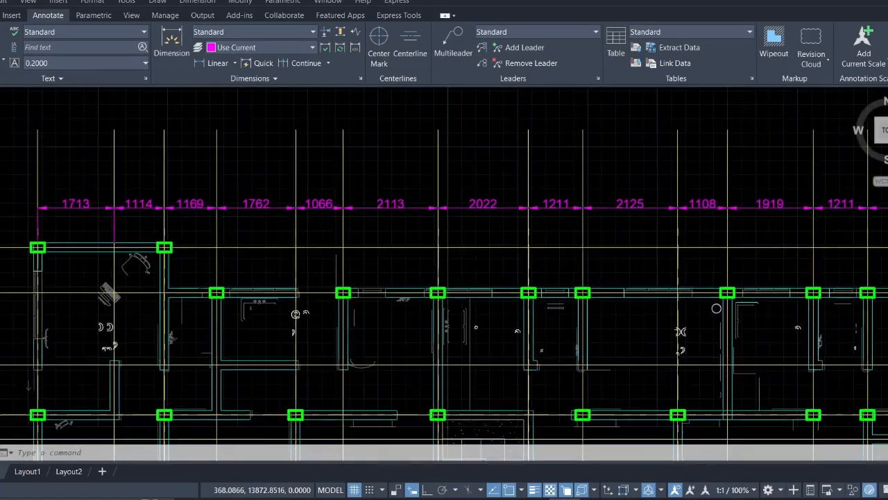
{"action": "scroll", "coordinate": [486, 215], "scroll_direction": "up", "scroll_amount": 2}
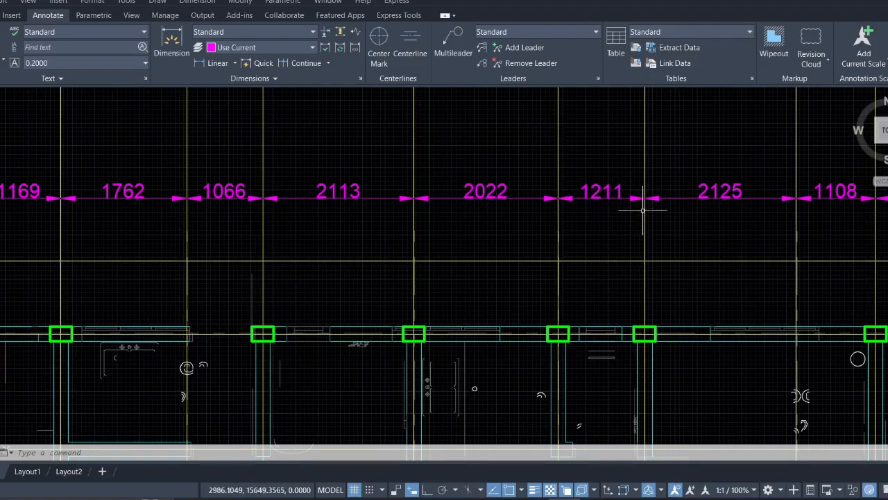
{"action": "scroll", "coordinate": [565, 324], "scroll_direction": "up", "scroll_amount": 4}
{"action": "scroll", "coordinate": [542, 352], "scroll_direction": "up", "scroll_amount": 2}
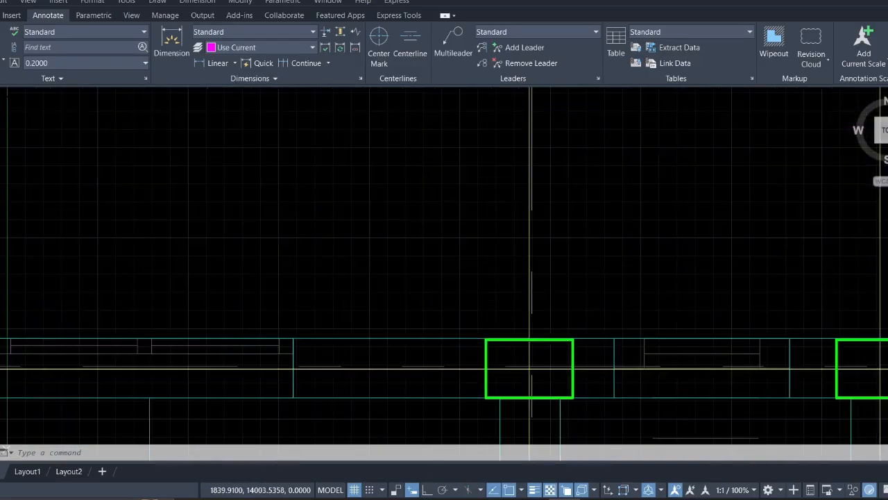
{"action": "left_click", "coordinate": [541, 339]}
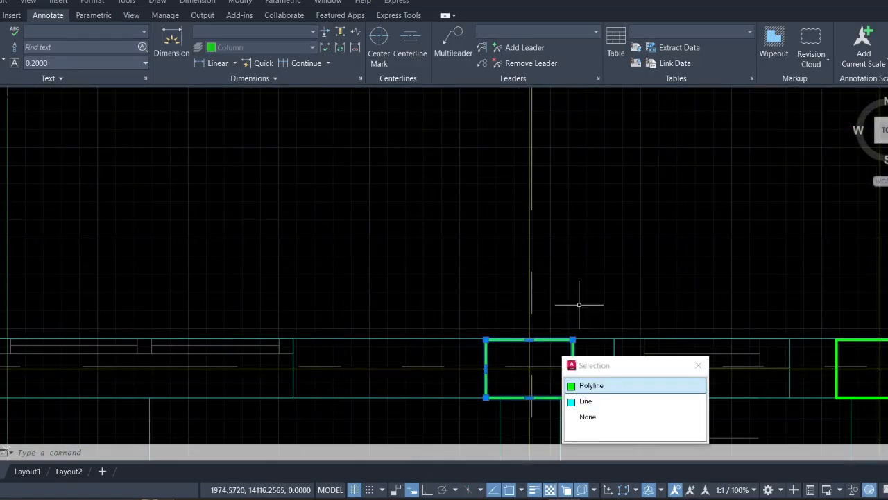
{"action": "key", "text": "Escape"}
{"action": "scroll", "coordinate": [554, 378], "scroll_direction": "down", "scroll_amount": 10}
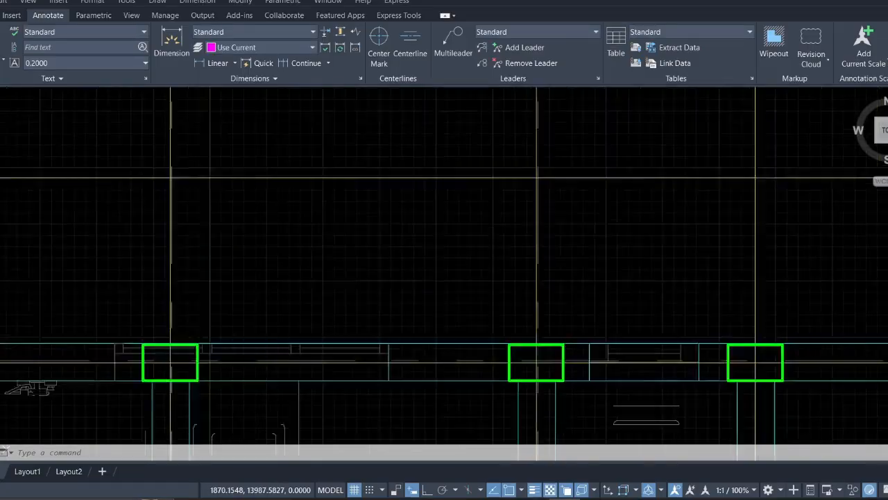
{"action": "middle_click_drag", "start_coordinate": [554, 378], "coordinate": [508, 267]}
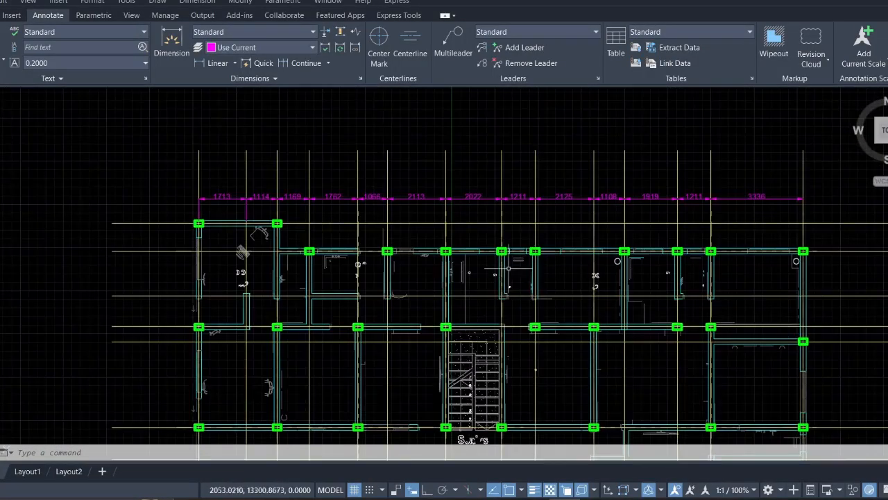
{"action": "middle_click_drag", "start_coordinate": [524, 312], "coordinate": [524, 314]}
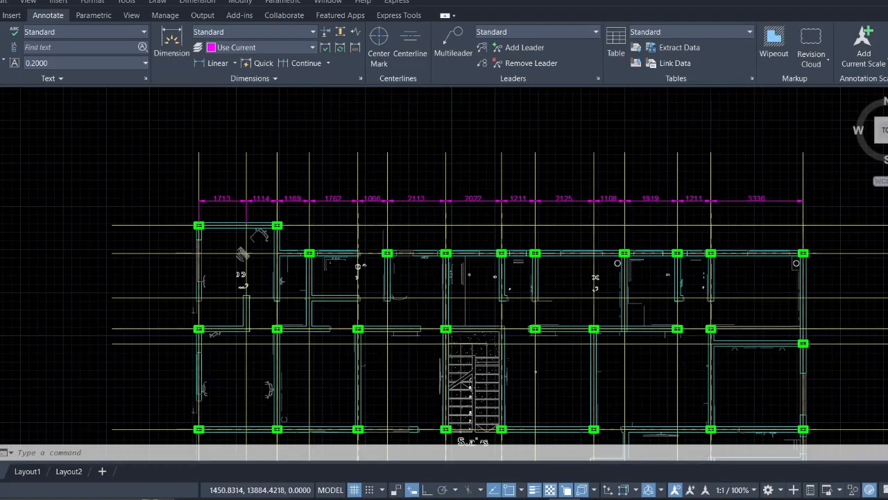
- Delete the column on the eighth vertical grid line in the upper wall, above the right edge of the stairs
{"action": "scroll", "coordinate": [499, 252], "scroll_direction": "up", "scroll_amount": 8}
{"action": "scroll", "coordinate": [508, 250], "scroll_direction": "up", "scroll_amount": 5}
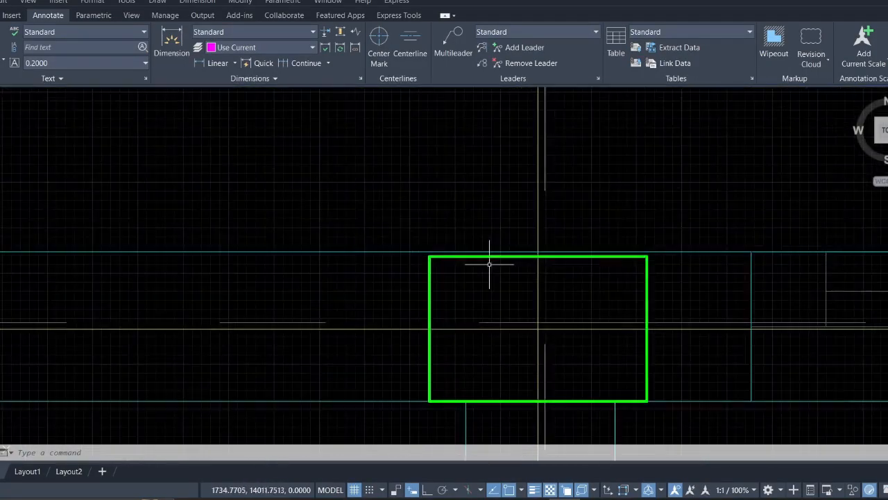
{"action": "key", "text": "Escape"}
{"action": "key", "text": "Escape"}
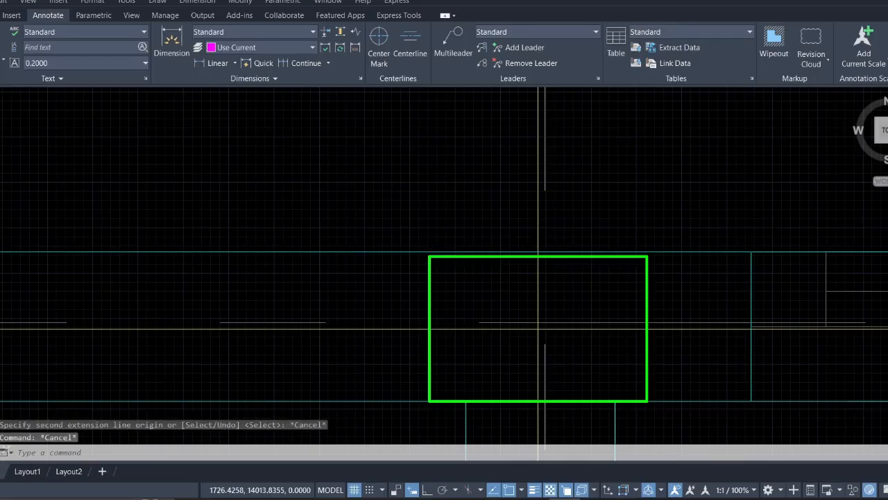
{"action": "left_click", "coordinate": [469, 257]}
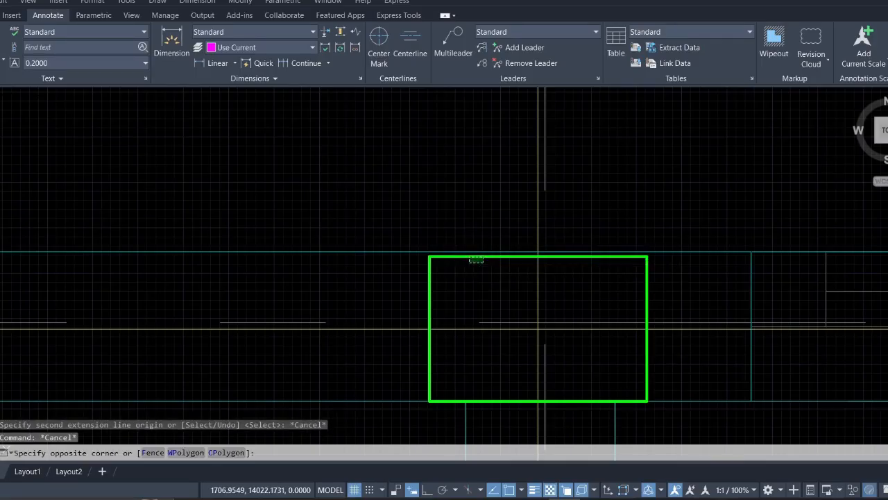
{"action": "left_click", "coordinate": [456, 251]}
{"action": "left_click", "coordinate": [450, 280]}
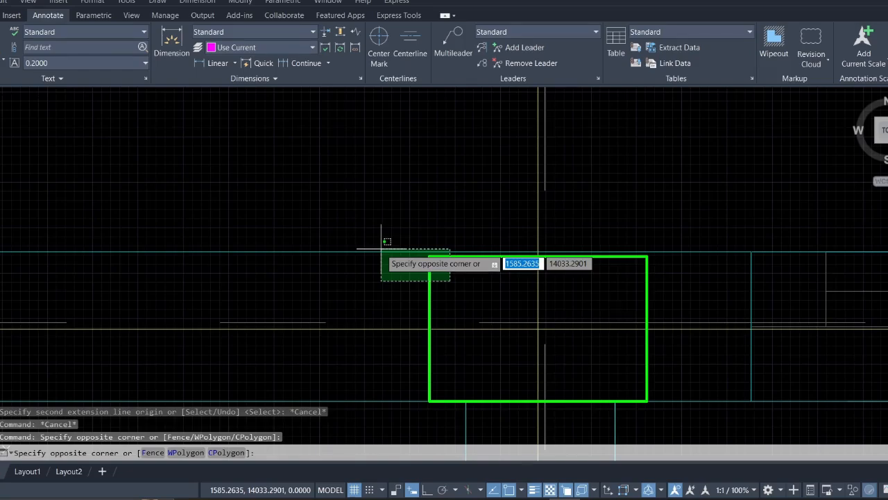
{"action": "left_click", "coordinate": [378, 270]}
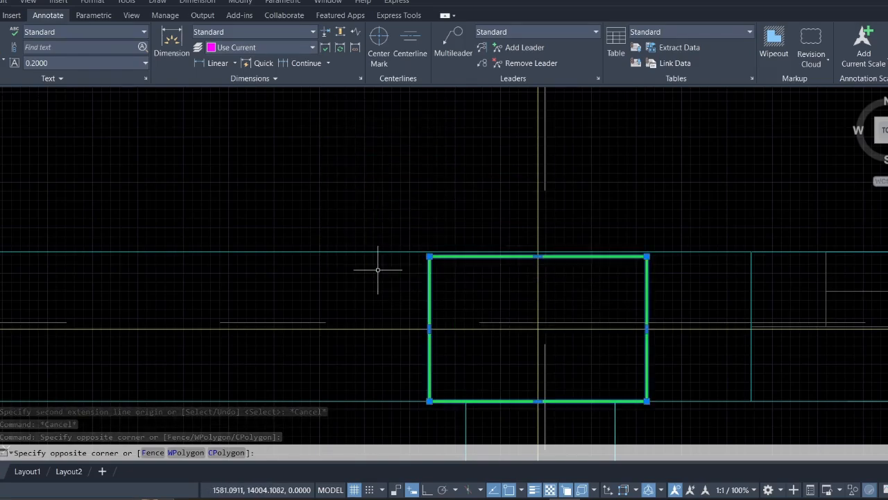
{"action": "key", "text": "Delete"}
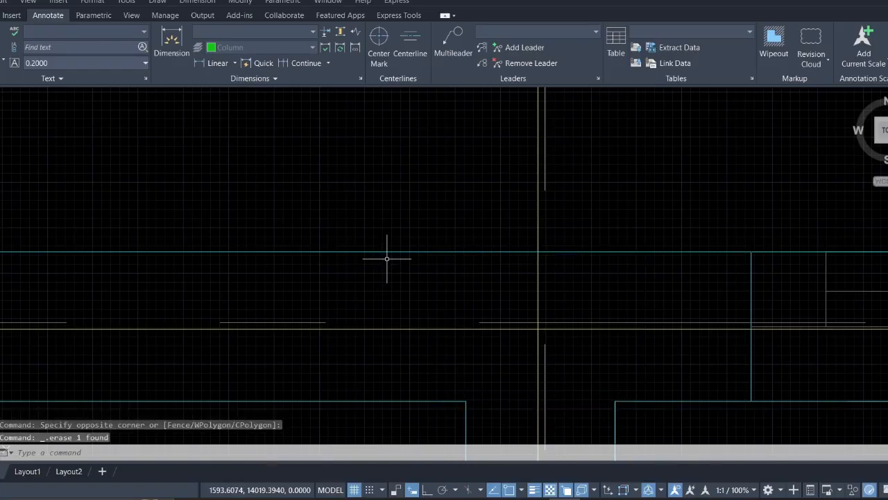
- Add a vertical linear dimension between the two lowest horizontal grid lines, placed left of the first vertical grid line
{"action": "scroll", "coordinate": [386, 258], "scroll_direction": "down", "scroll_amount": 6}
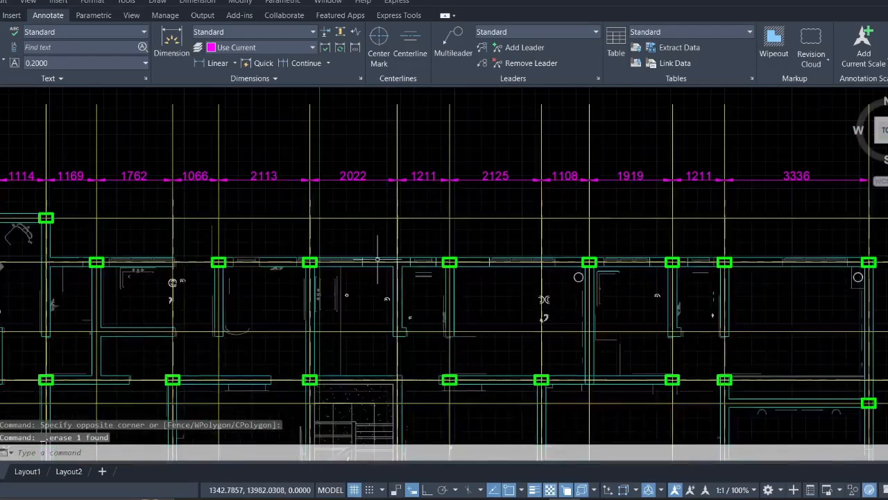
{"action": "scroll", "coordinate": [378, 260], "scroll_direction": "down", "scroll_amount": 2}
{"action": "middle_click_drag", "start_coordinate": [377, 260], "coordinate": [603, 194]}
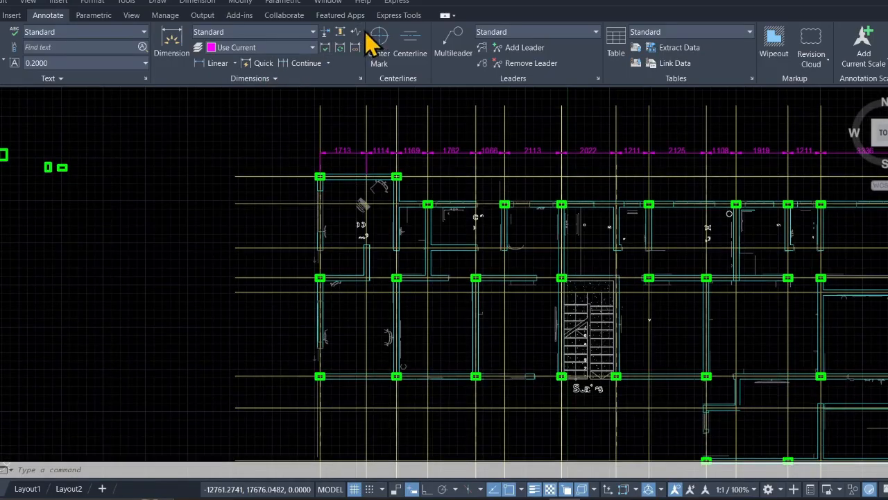
{"action": "left_click", "coordinate": [212, 63]}
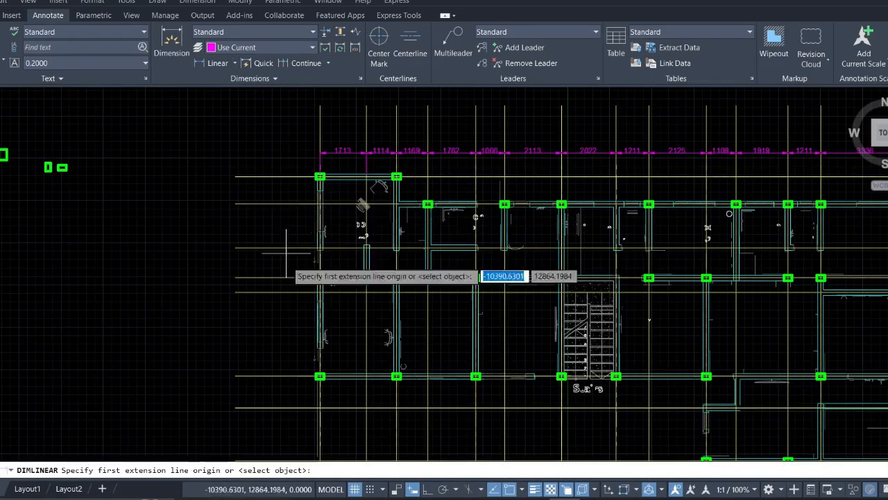
{"action": "middle_click_drag", "start_coordinate": [294, 356], "coordinate": [302, 188]}
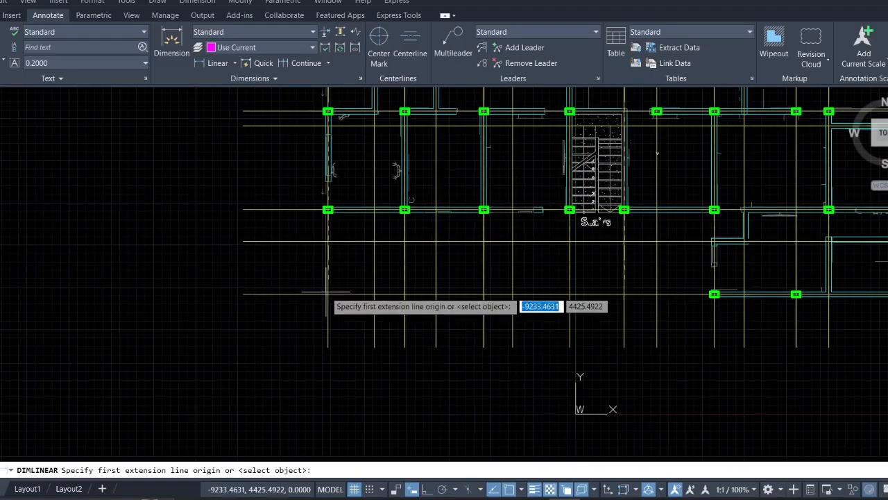
{"action": "scroll", "coordinate": [325, 297], "scroll_direction": "up", "scroll_amount": 2}
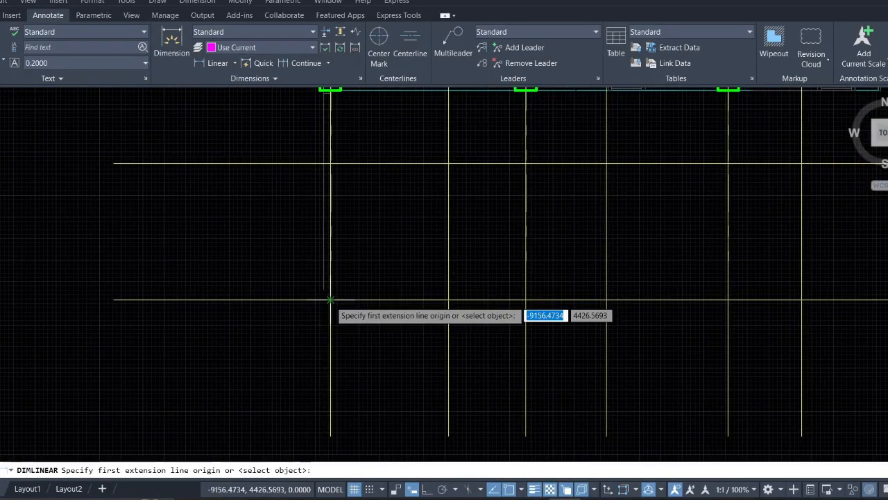
{"action": "left_click", "coordinate": [326, 300]}
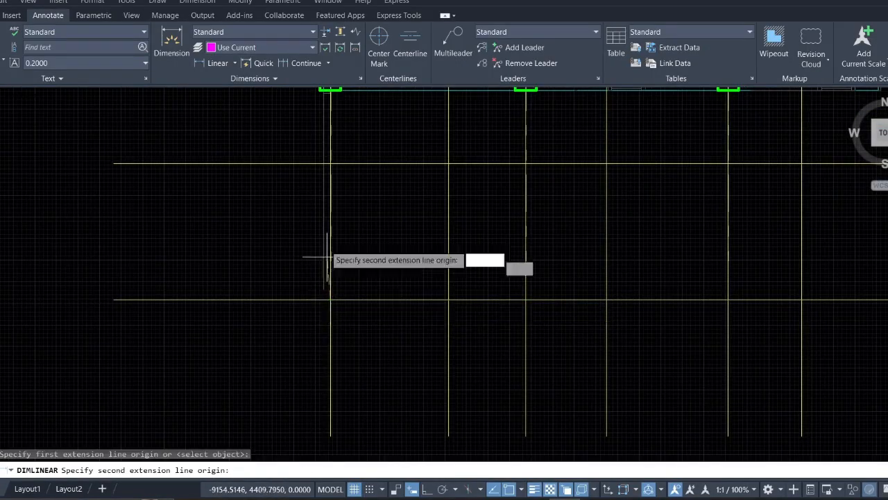
{"action": "left_click", "coordinate": [329, 164]}
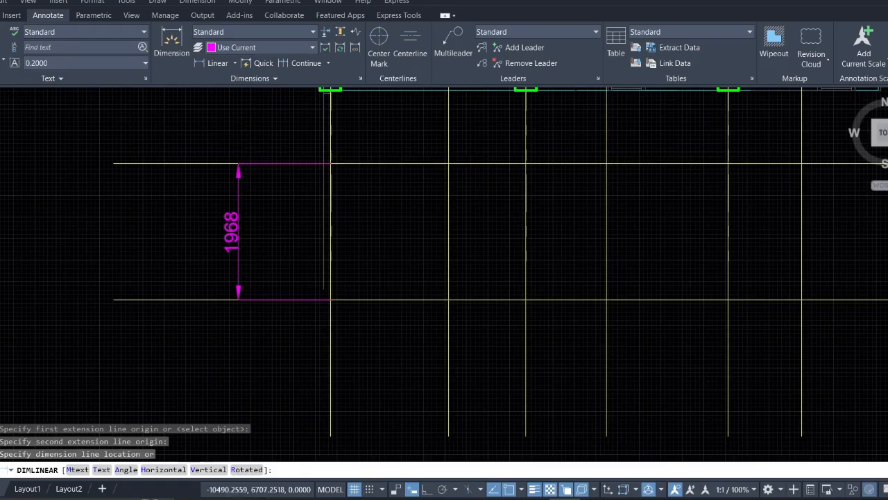
{"action": "left_click", "coordinate": [238, 229]}
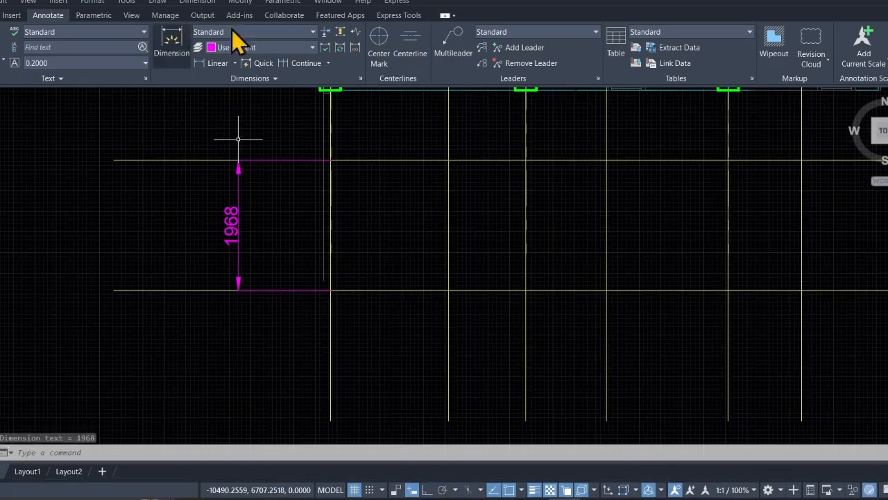
- Continue the vertical dimension chain upward through the third, fourth and fifth horizontal grid lines from the lowest one
{"action": "left_click", "coordinate": [298, 64]}
{"action": "scroll", "coordinate": [260, 156], "scroll_direction": "down", "scroll_amount": 4}
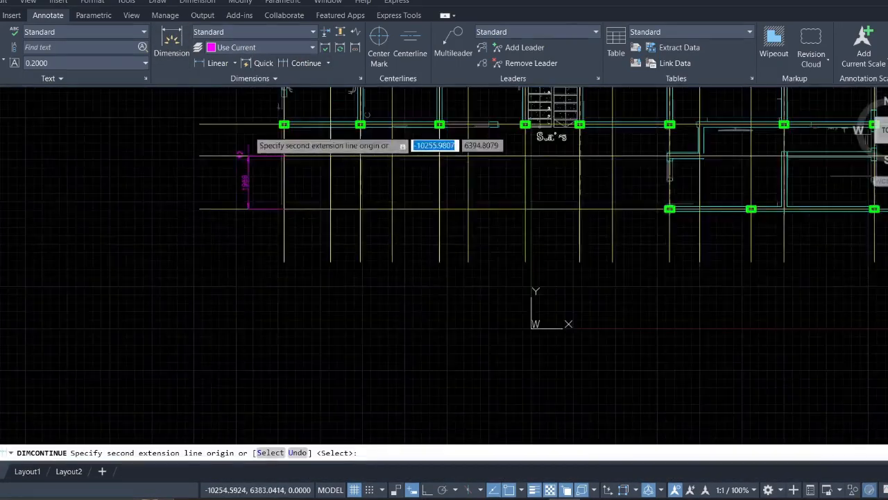
{"action": "scroll", "coordinate": [270, 201], "scroll_direction": "up", "scroll_amount": 4}
{"action": "scroll", "coordinate": [271, 206], "scroll_direction": "up", "scroll_amount": 2}
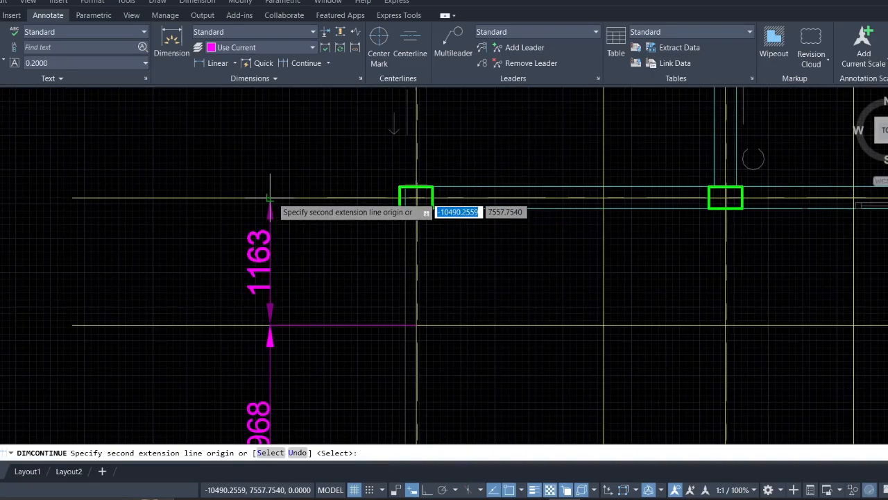
{"action": "left_click", "coordinate": [272, 194]}
{"action": "scroll", "coordinate": [272, 167], "scroll_direction": "down", "scroll_amount": 2}
{"action": "middle_click_drag", "start_coordinate": [272, 109], "coordinate": [286, 289]}
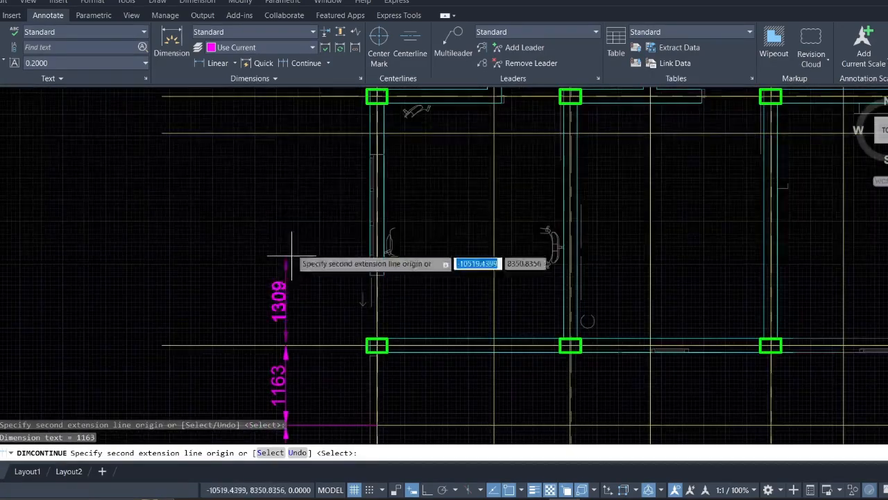
{"action": "left_click", "coordinate": [284, 133]}
{"action": "middle_click_drag", "start_coordinate": [285, 133], "coordinate": [289, 204]}
{"action": "scroll", "coordinate": [290, 204], "scroll_direction": "up", "scroll_amount": 2}
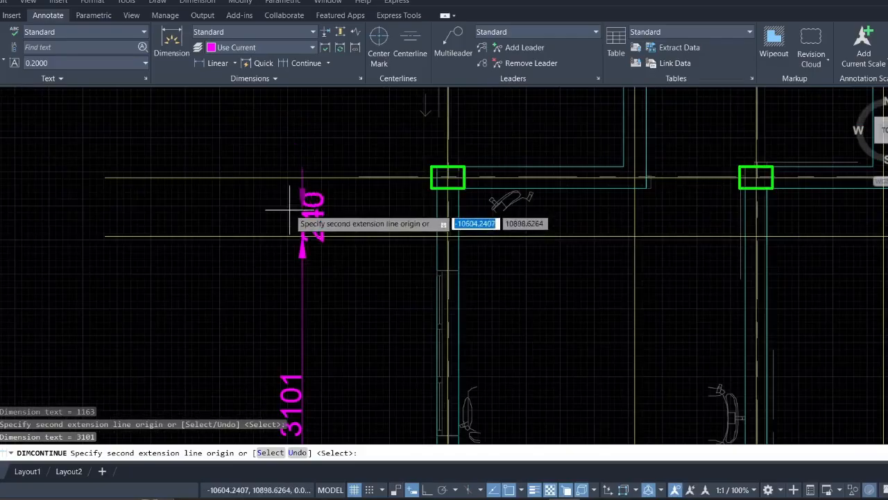
{"action": "left_click", "coordinate": [298, 175]}
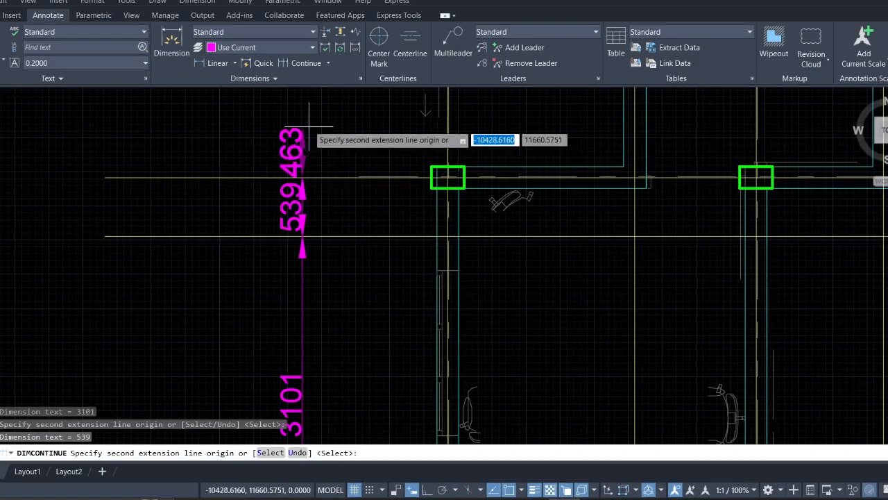
- Continue the vertical dimension chain through the sixth, seventh and uppermost horizontal grid lines and finish the chain
{"action": "middle_click_drag", "start_coordinate": [309, 127], "coordinate": [331, 311]}
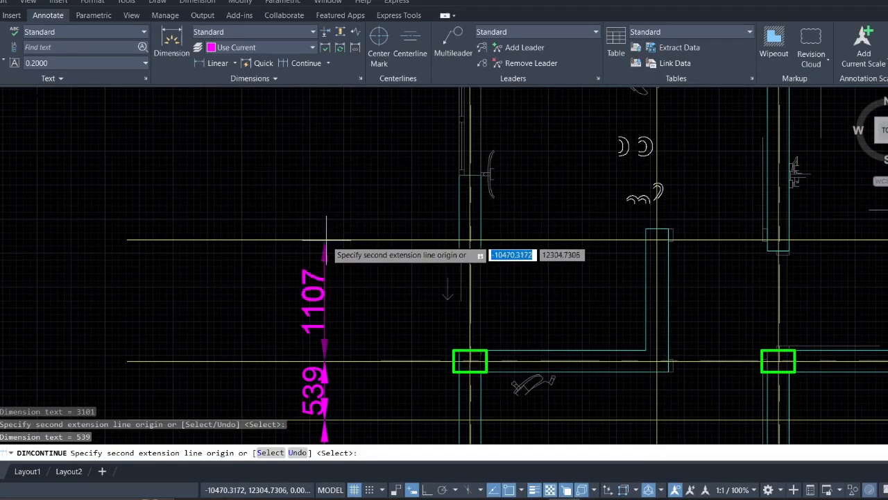
{"action": "left_click", "coordinate": [326, 240]}
{"action": "middle_click_drag", "start_coordinate": [339, 124], "coordinate": [363, 343]}
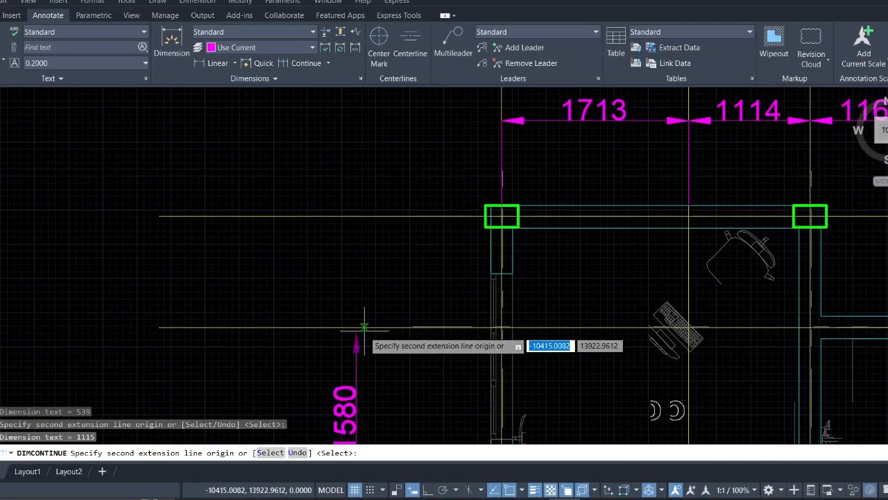
{"action": "left_click", "coordinate": [356, 320]}
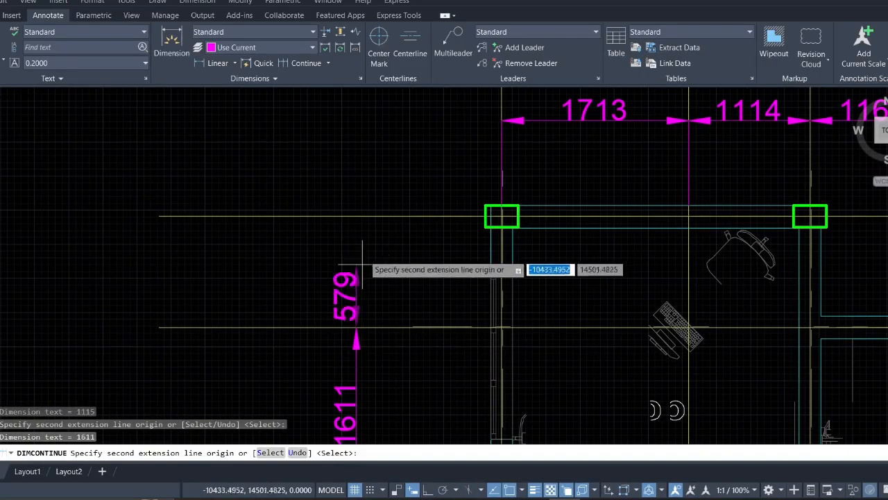
{"action": "left_click", "coordinate": [356, 216]}
{"action": "right_click", "coordinate": [367, 177]}
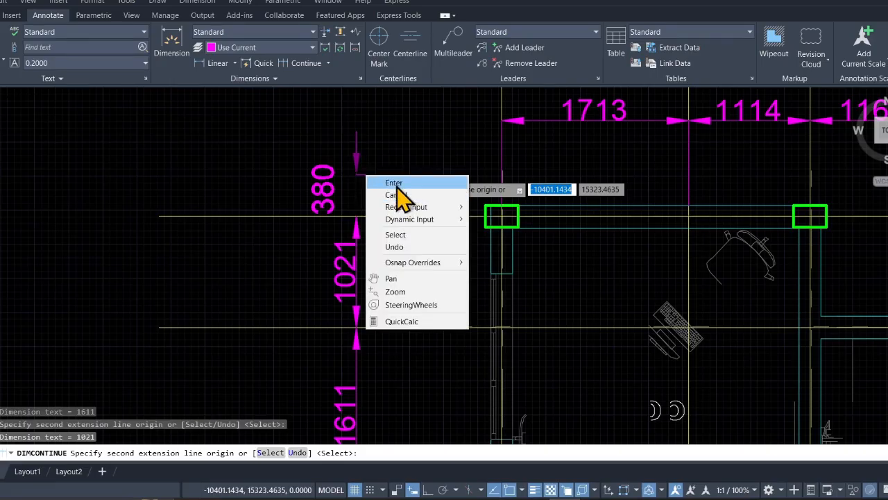
{"action": "left_click", "coordinate": [395, 184]}
{"action": "scroll", "coordinate": [381, 226], "scroll_direction": "down", "scroll_amount": 4}
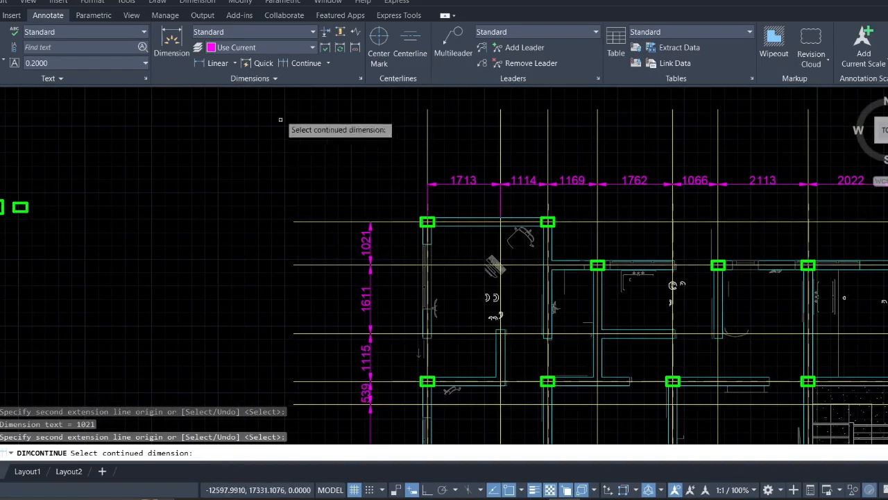
- Add an overall vertical linear dimension from the lowest to the uppermost horizontal grid line, placed left of the vertical dimension chain
{"action": "left_click", "coordinate": [199, 60]}
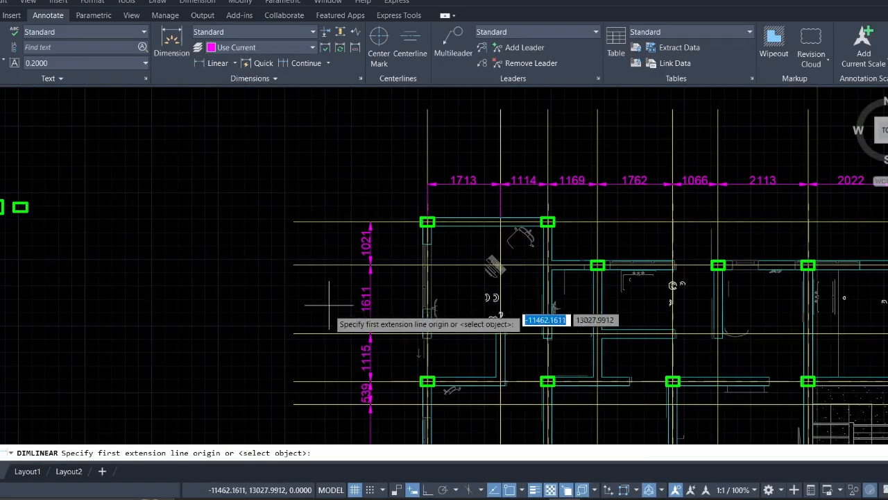
{"action": "scroll", "coordinate": [331, 321], "scroll_direction": "down", "scroll_amount": 4}
{"action": "middle_click_drag", "start_coordinate": [333, 340], "coordinate": [361, 149]}
{"action": "scroll", "coordinate": [375, 246], "scroll_direction": "up", "scroll_amount": 5}
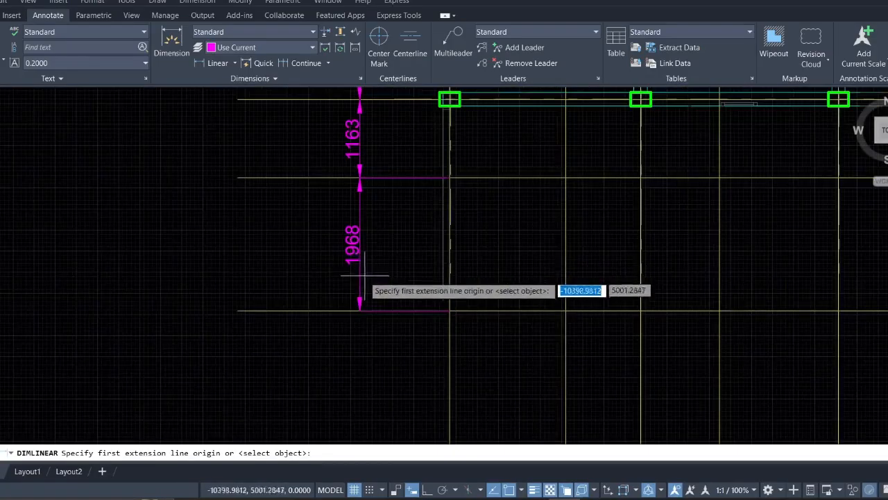
{"action": "scroll", "coordinate": [347, 312], "scroll_direction": "up", "scroll_amount": 2}
{"action": "left_click", "coordinate": [381, 308]}
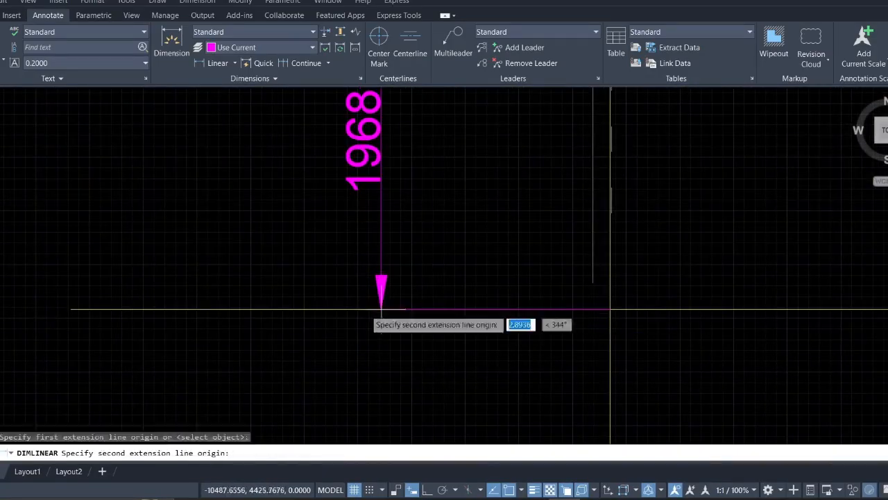
{"action": "middle_click_drag", "start_coordinate": [368, 226], "coordinate": [375, 437]}
{"action": "middle_click_drag", "start_coordinate": [390, 125], "coordinate": [395, 427]}
{"action": "scroll", "coordinate": [379, 236], "scroll_direction": "down", "scroll_amount": 7}
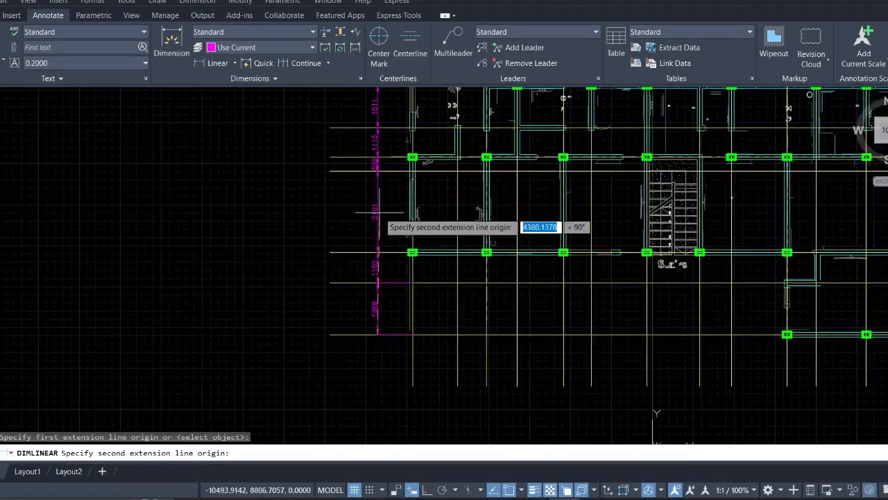
{"action": "mouse_move", "coordinate": [376, 210]}
{"action": "middle_mouse_down"}
{"action": "mouse_move", "coordinate": [419, 409]}
{"action": "mouse_move", "coordinate": [415, 403]}
{"action": "middle_mouse_up"}
{"action": "scroll", "coordinate": [445, 272], "scroll_direction": "up", "scroll_amount": 6}
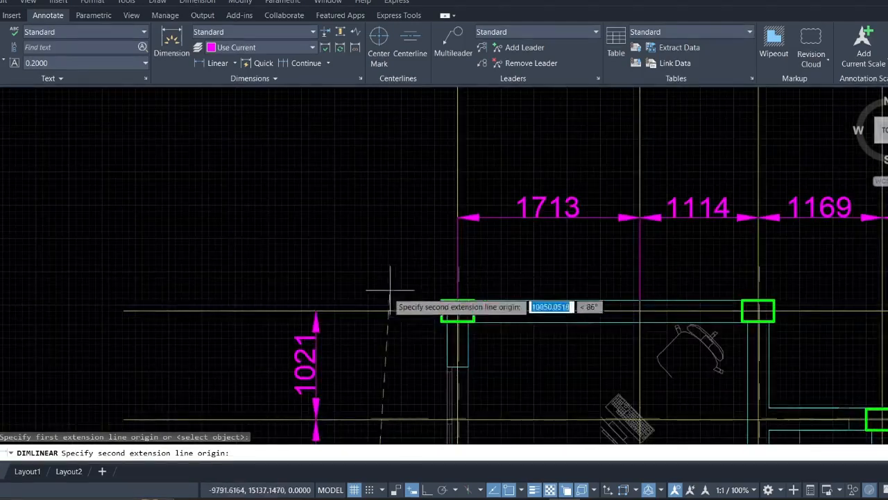
{"action": "left_click", "coordinate": [316, 310]}
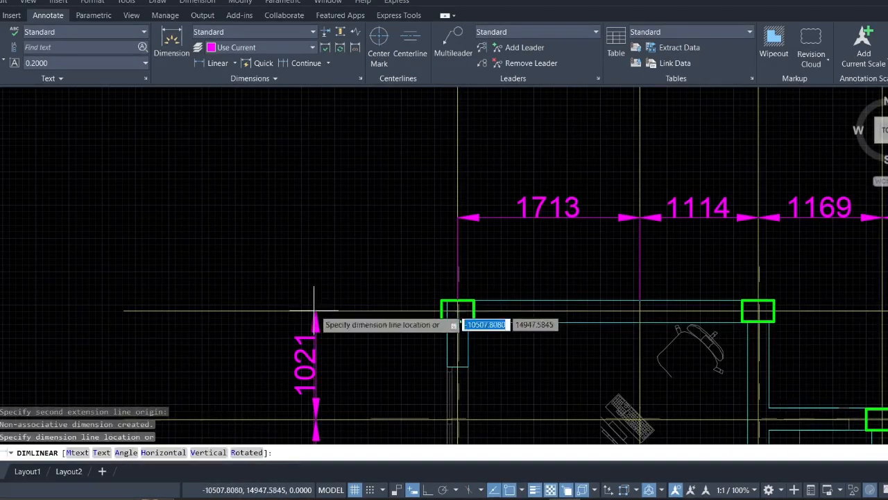
{"action": "left_click", "coordinate": [188, 251]}
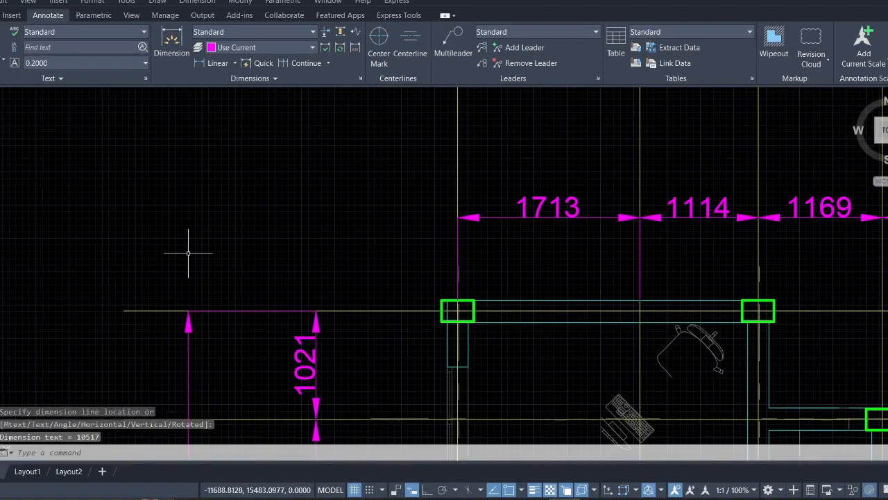
- Add an overall horizontal linear dimension from the first to the last vertical grid line, placed above the horizontal dimension chain
{"action": "scroll", "coordinate": [291, 264], "scroll_direction": "down", "scroll_amount": 5}
{"action": "right_click", "coordinate": [290, 228]}
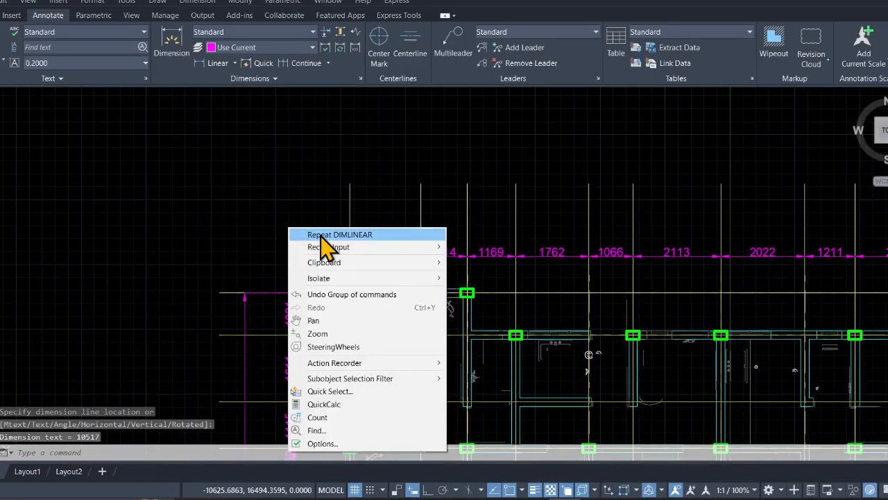
{"action": "left_click", "coordinate": [319, 236]}
{"action": "scroll", "coordinate": [345, 257], "scroll_direction": "up", "scroll_amount": 4}
{"action": "scroll", "coordinate": [345, 257], "scroll_direction": "up", "scroll_amount": 2}
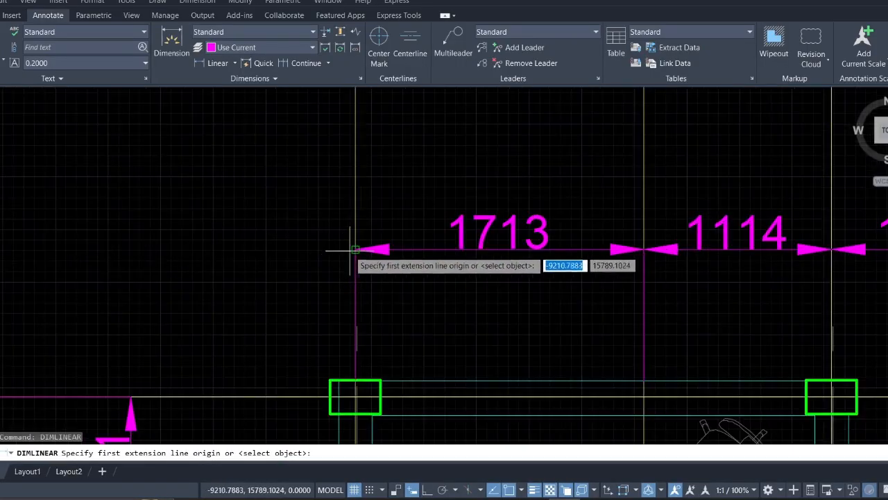
{"action": "left_click", "coordinate": [355, 250]}
{"action": "scroll", "coordinate": [534, 274], "scroll_direction": "down", "scroll_amount": 8}
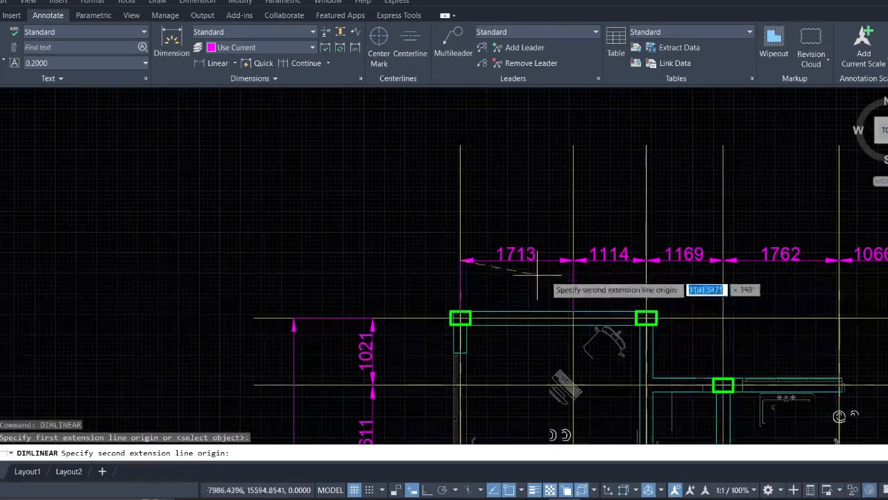
{"action": "mouse_move", "coordinate": [604, 274]}
{"action": "middle_mouse_down"}
{"action": "mouse_move", "coordinate": [210, 272]}
{"action": "mouse_move", "coordinate": [29, 254]}
{"action": "middle_mouse_up"}
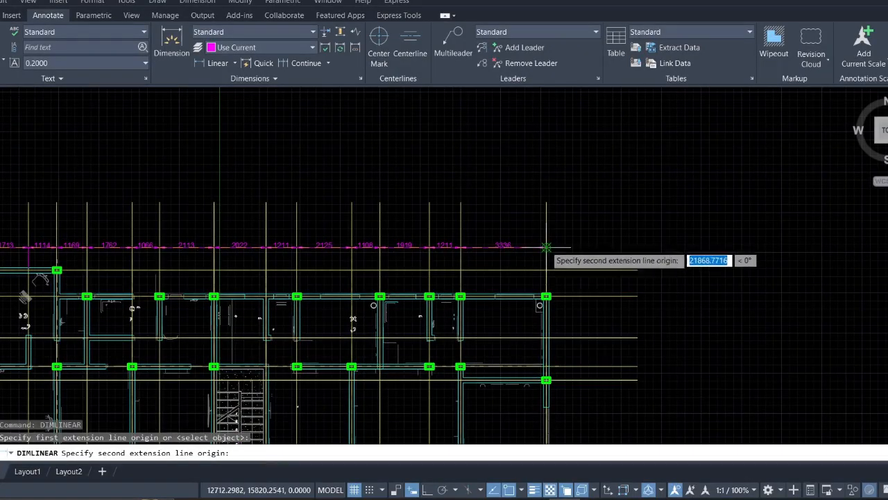
{"action": "scroll", "coordinate": [548, 247], "scroll_direction": "up", "scroll_amount": 6}
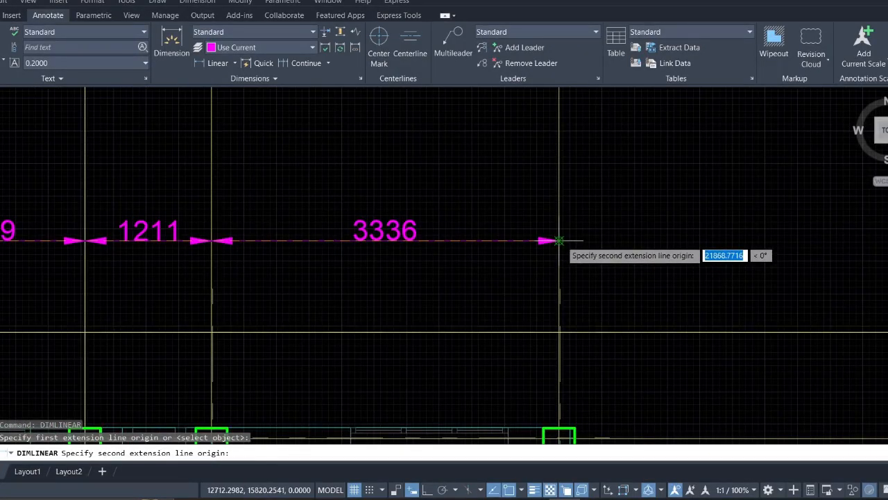
{"action": "left_click", "coordinate": [559, 241]}
{"action": "scroll", "coordinate": [555, 208], "scroll_direction": "down", "scroll_amount": 5}
{"action": "middle_click_drag", "start_coordinate": [550, 113], "coordinate": [595, 193]}
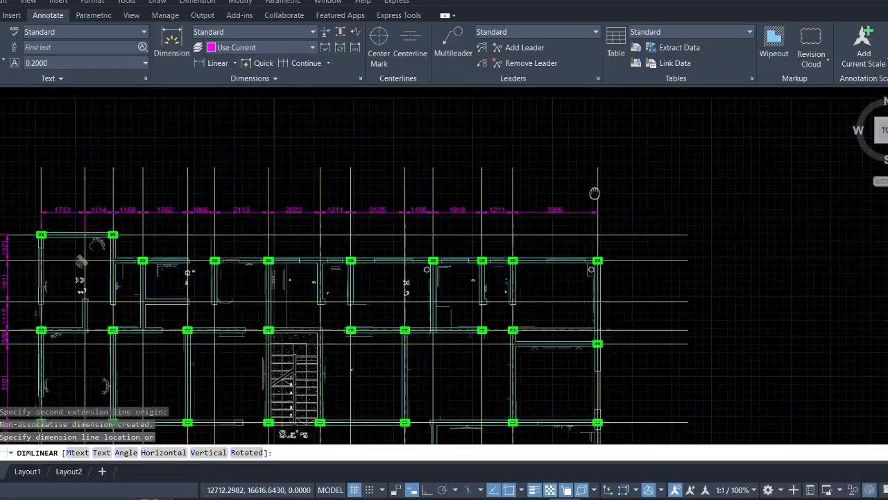
{"action": "left_click", "coordinate": [595, 190]}
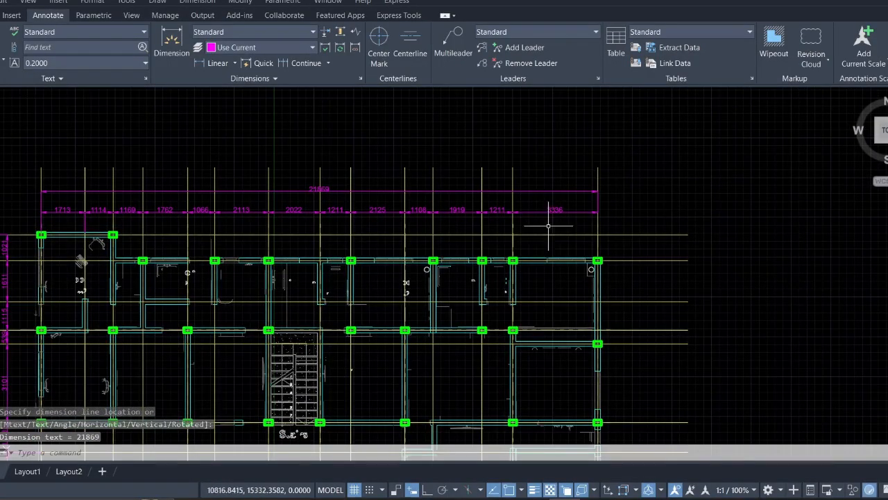
- Delete the three spare column outlines standing outside the plan, left of the dimensioned ground floor layout
{"action": "scroll", "coordinate": [513, 220], "scroll_direction": "down", "scroll_amount": 4}
{"action": "middle_click_drag", "start_coordinate": [458, 230], "coordinate": [494, 211]}
{"action": "scroll", "coordinate": [459, 216], "scroll_direction": "up", "scroll_amount": 6}
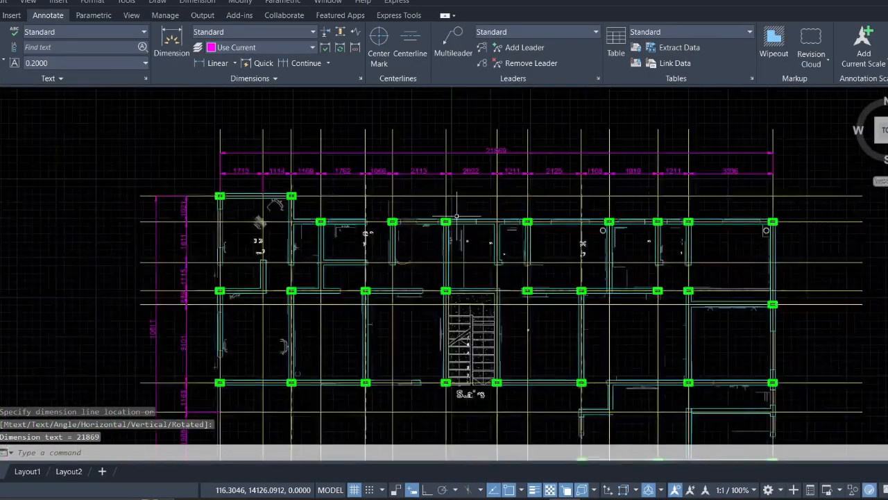
{"action": "scroll", "coordinate": [418, 229], "scroll_direction": "down", "scroll_amount": 4}
{"action": "middle_click_drag", "start_coordinate": [417, 229], "coordinate": [436, 204]}
{"action": "scroll", "coordinate": [455, 257], "scroll_direction": "up", "scroll_amount": 3}
{"action": "scroll", "coordinate": [454, 254], "scroll_direction": "down", "scroll_amount": 3}
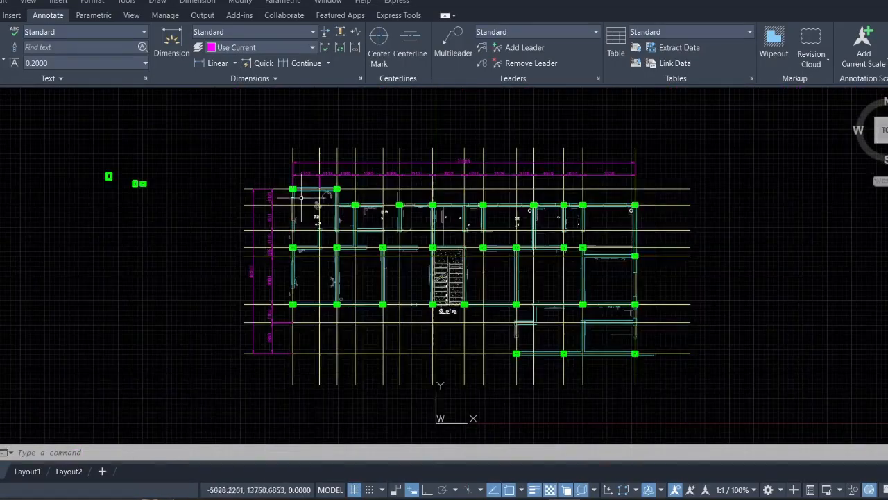
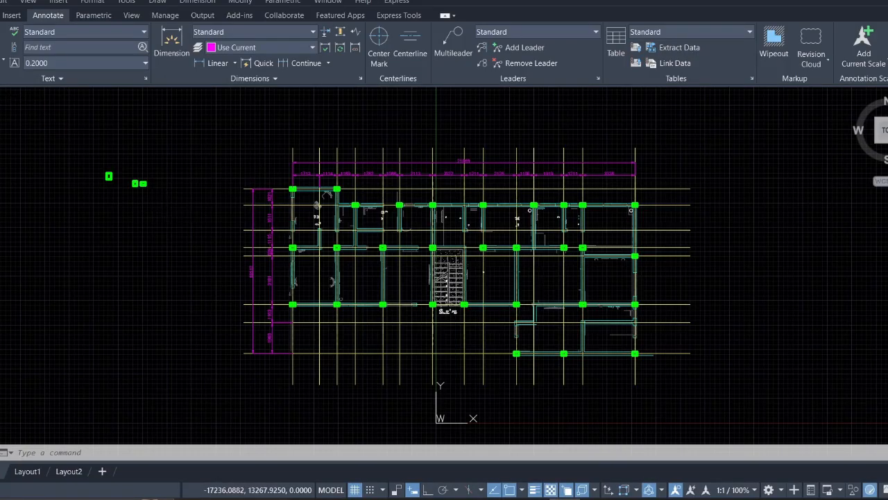
{"action": "left_click", "coordinate": [170, 214]}
{"action": "left_click", "coordinate": [83, 161]}
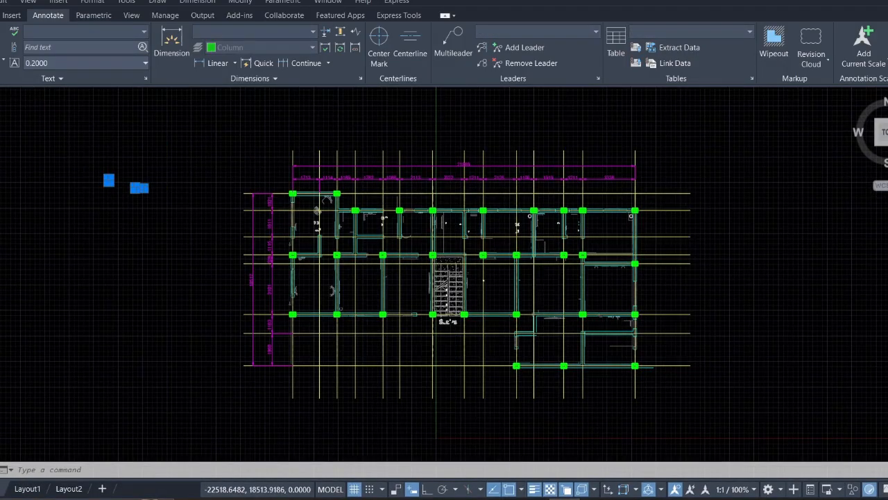
{"action": "key", "text": "Delete"}
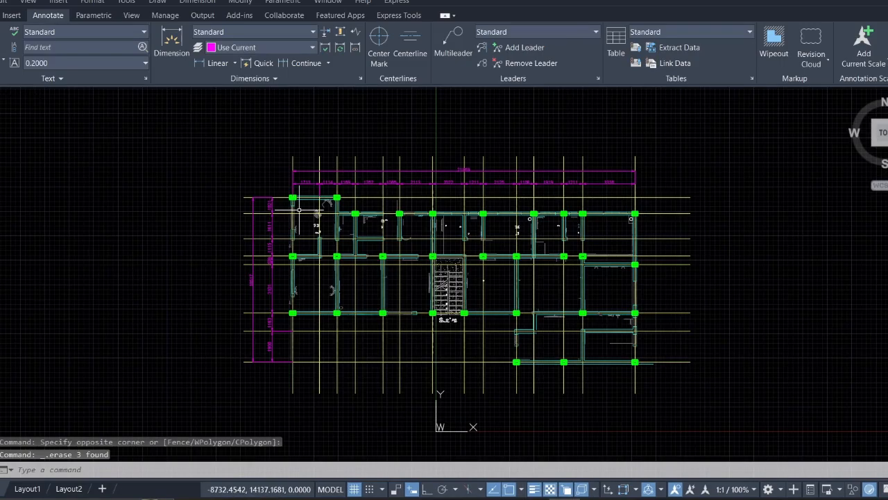
- Set the drawing units to a length precision of 0 and an insertion scale of Millimeters
{"action": "type", "text": "un"}
{"action": "key", "text": "Return"}
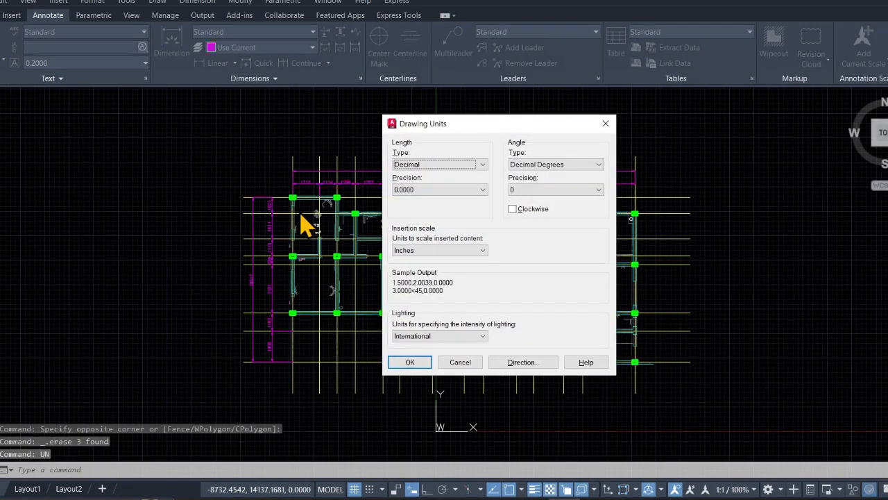
{"action": "left_click", "coordinate": [470, 191]}
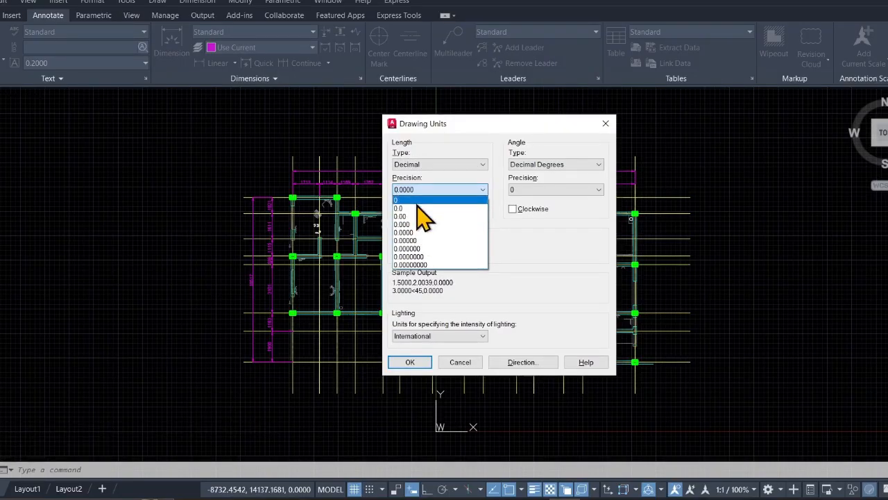
{"action": "left_click", "coordinate": [406, 201]}
{"action": "left_click", "coordinate": [433, 251]}
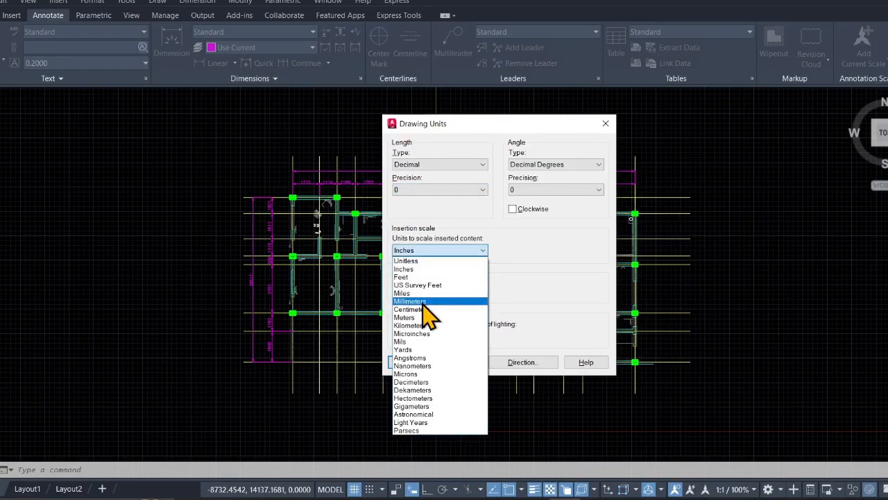
{"action": "left_click", "coordinate": [417, 301]}
{"action": "left_click", "coordinate": [410, 362]}
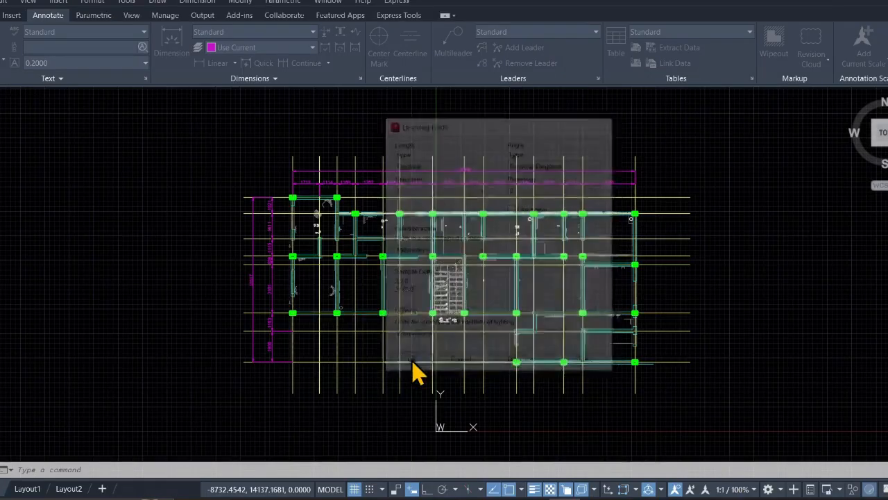
{"action": "scroll", "coordinate": [425, 265], "scroll_direction": "up", "scroll_amount": 5}
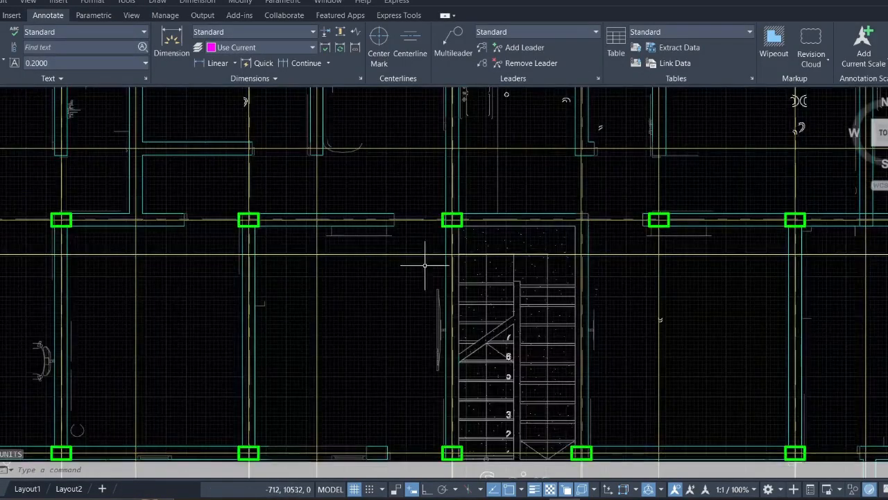
{"action": "scroll", "coordinate": [421, 291], "scroll_direction": "down", "scroll_amount": 5}
{"action": "scroll", "coordinate": [444, 279], "scroll_direction": "up", "scroll_amount": 4}
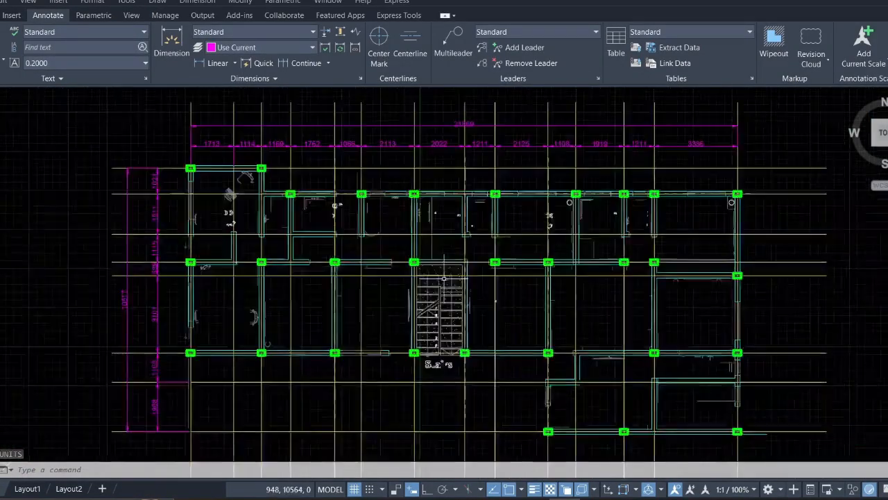
- With ortho mode on, stretch the short lower beam wall line at the column right of the stairs to the stair wall's outer face
{"action": "scroll", "coordinate": [508, 273], "scroll_direction": "up", "scroll_amount": 4}
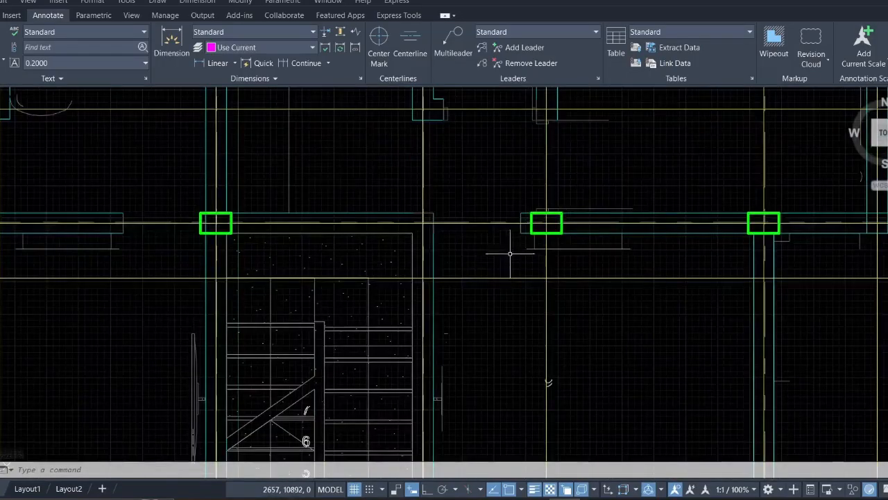
{"action": "scroll", "coordinate": [510, 253], "scroll_direction": "up", "scroll_amount": 4}
{"action": "left_click", "coordinate": [549, 214]}
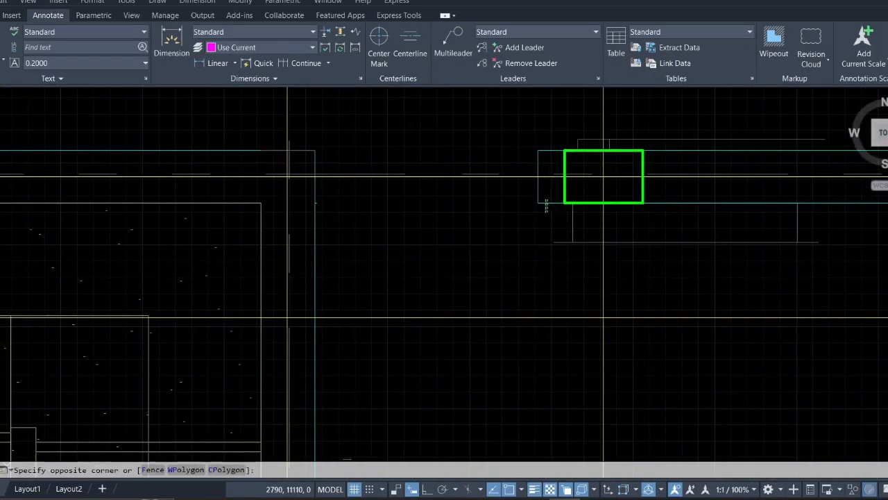
{"action": "left_click", "coordinate": [545, 200]}
{"action": "left_click", "coordinate": [538, 203]}
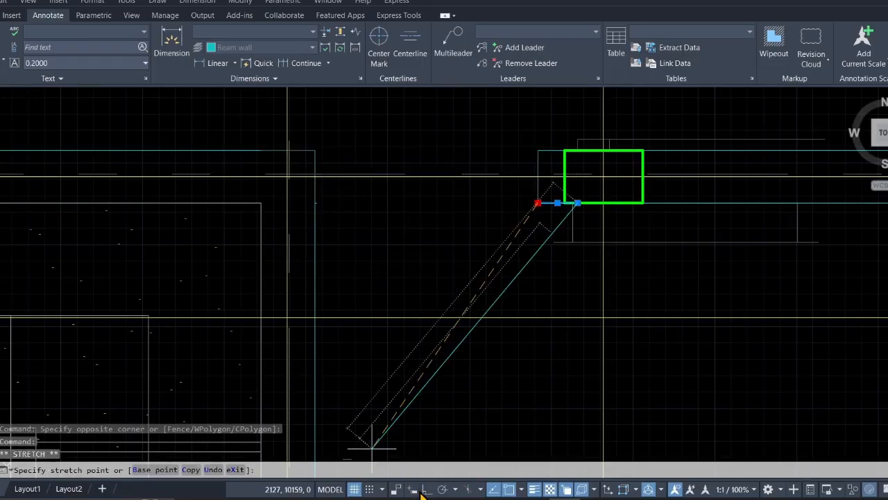
{"action": "left_click", "coordinate": [426, 490]}
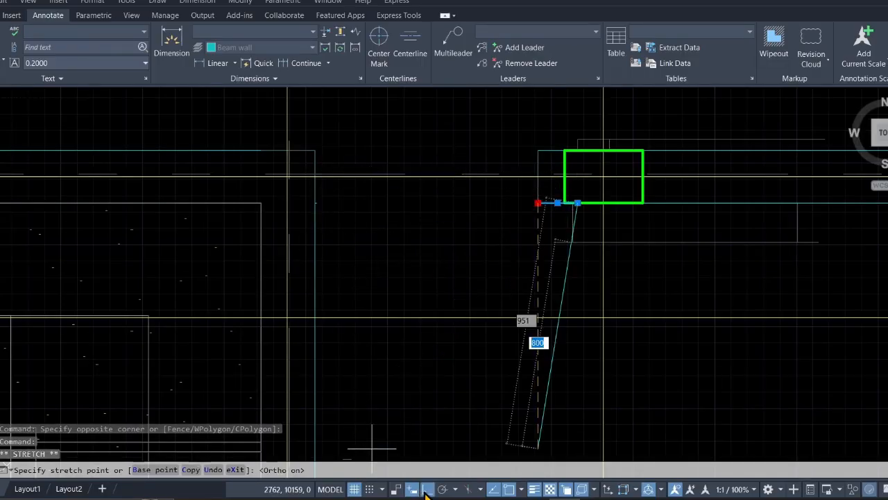
{"action": "left_click", "coordinate": [316, 203]}
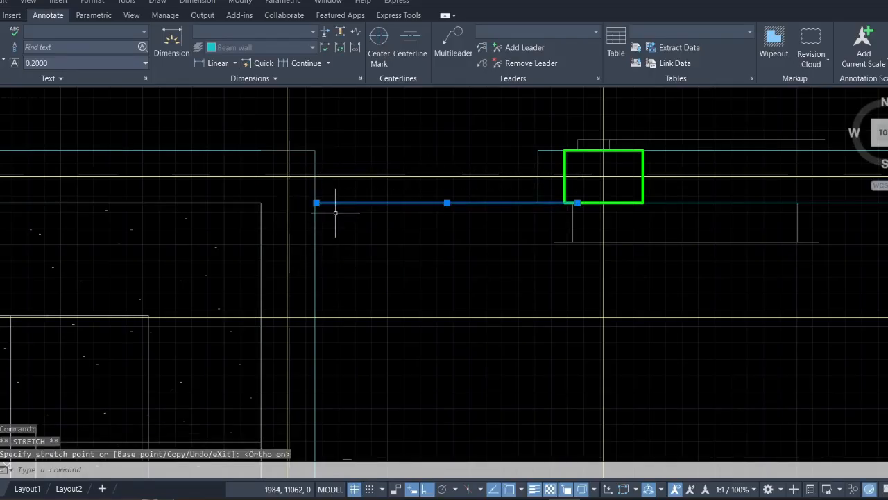
{"action": "key", "text": "Escape"}
- Stretch the short upper beam wall line at the same column left to the end of the beam line above the stairs
{"action": "left_click", "coordinate": [551, 154]}
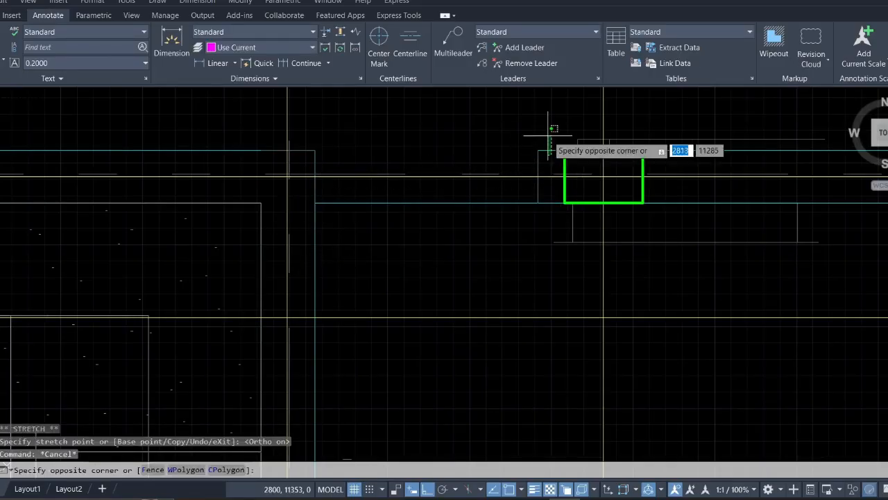
{"action": "left_click", "coordinate": [548, 137]}
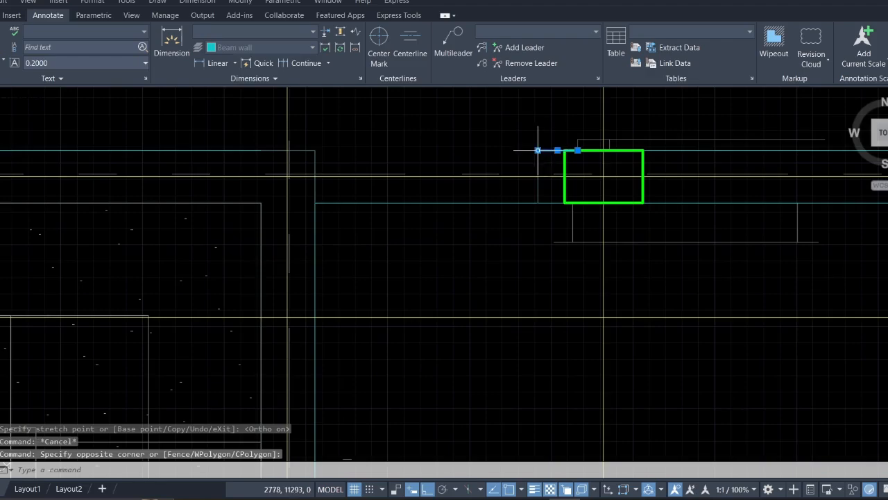
{"action": "left_click", "coordinate": [538, 150]}
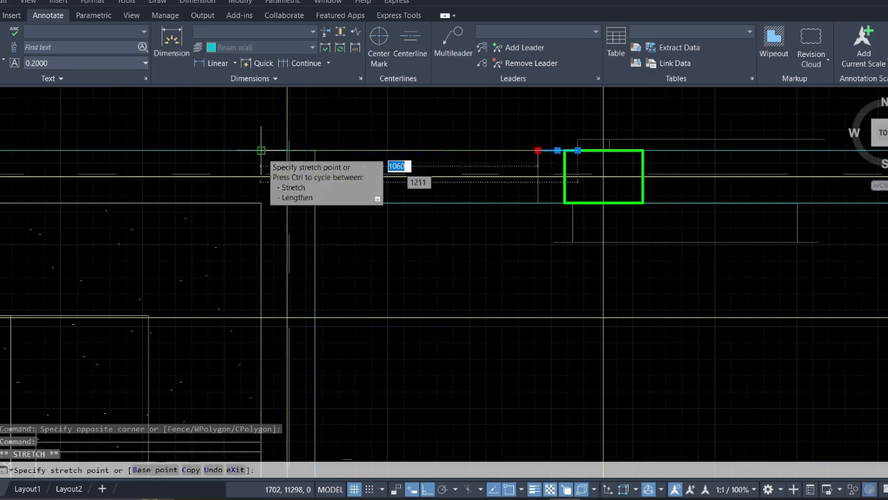
{"action": "left_click", "coordinate": [261, 150]}
{"action": "key", "text": "Escape"}
{"action": "key", "text": "Escape"}
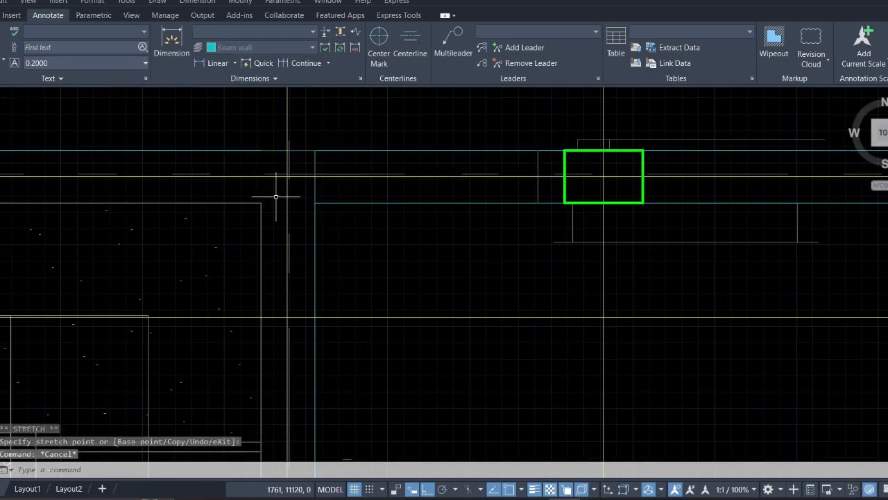
- Select all objects similar to the beam wall line above the stairs and join them
{"action": "scroll", "coordinate": [322, 172], "scroll_direction": "down", "scroll_amount": 8}
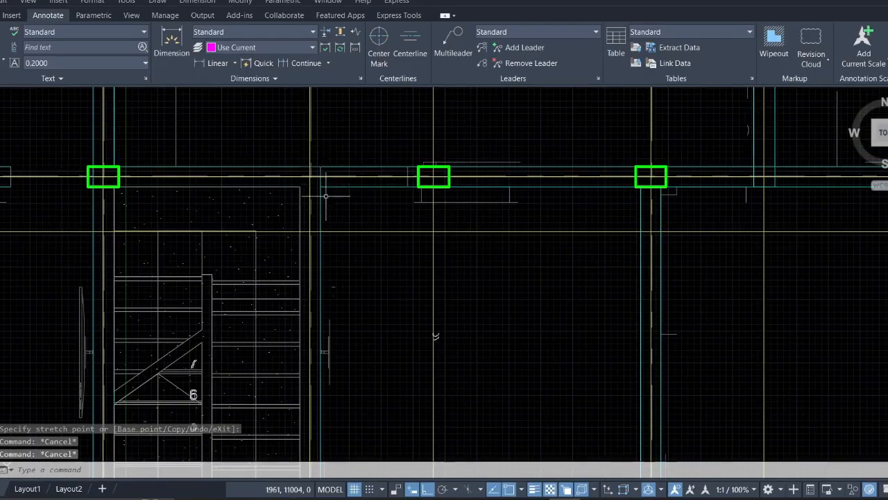
{"action": "middle_click_drag", "start_coordinate": [331, 270], "coordinate": [354, 261]}
{"action": "scroll", "coordinate": [299, 209], "scroll_direction": "up", "scroll_amount": 8}
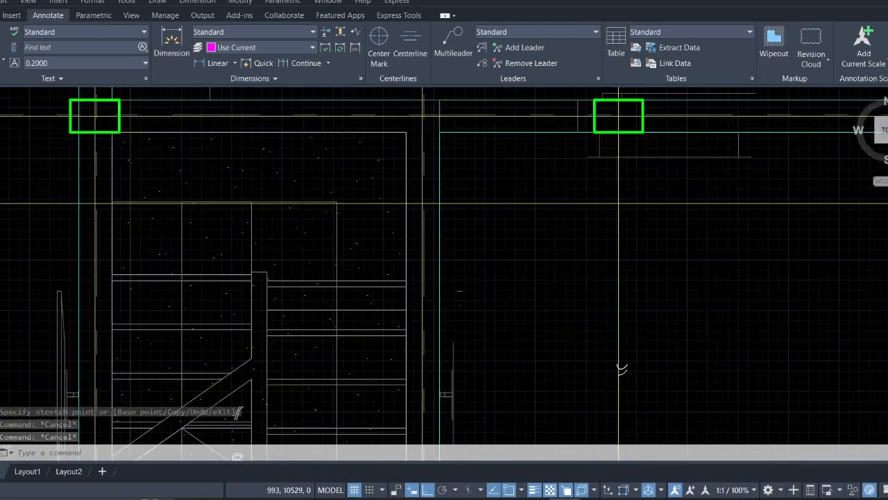
{"action": "middle_click_drag", "start_coordinate": [308, 178], "coordinate": [333, 241]}
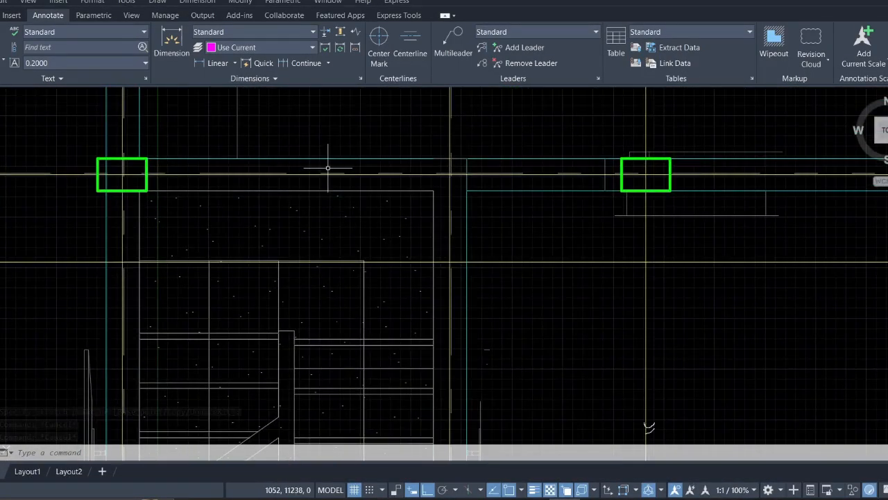
{"action": "left_click", "coordinate": [329, 170]}
{"action": "left_click", "coordinate": [310, 150]}
{"action": "right_click", "coordinate": [310, 149]}
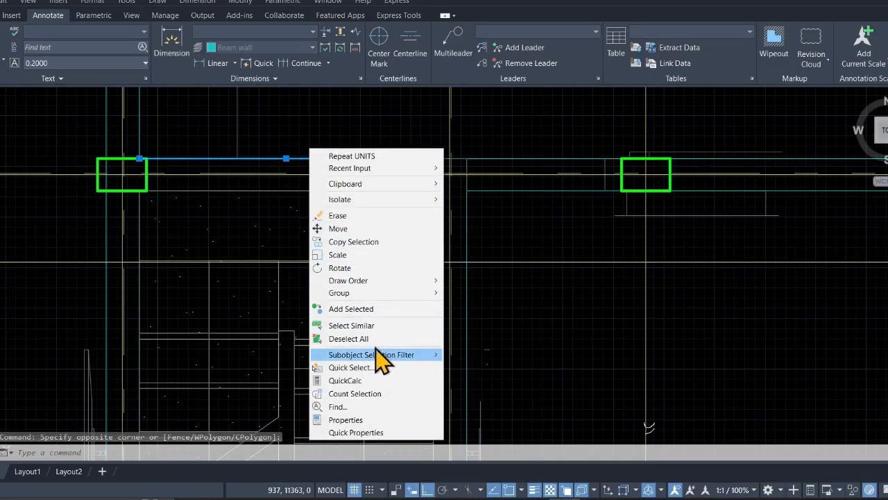
{"action": "left_click", "coordinate": [352, 325]}
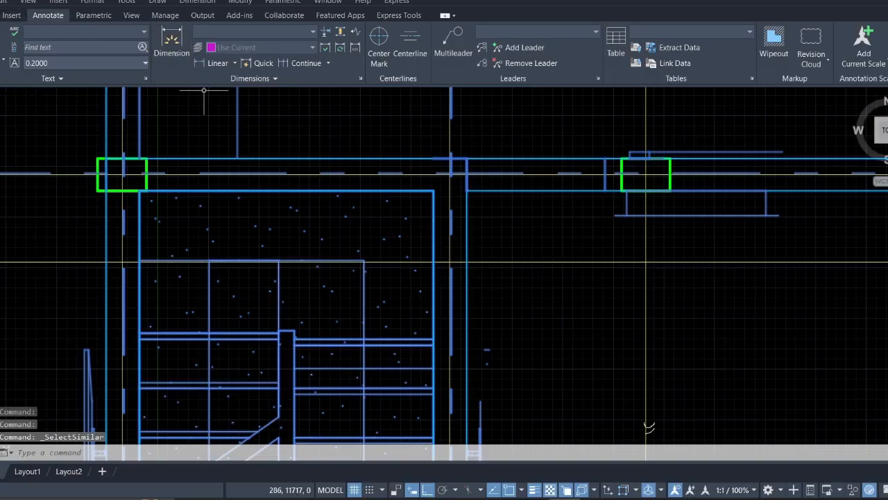
{"action": "left_click", "coordinate": [1, 15]}
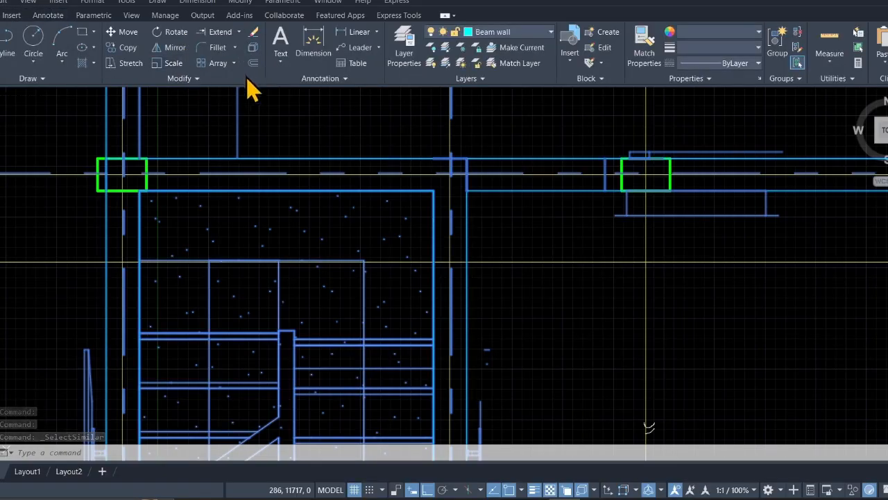
{"action": "type", "text": "j"}
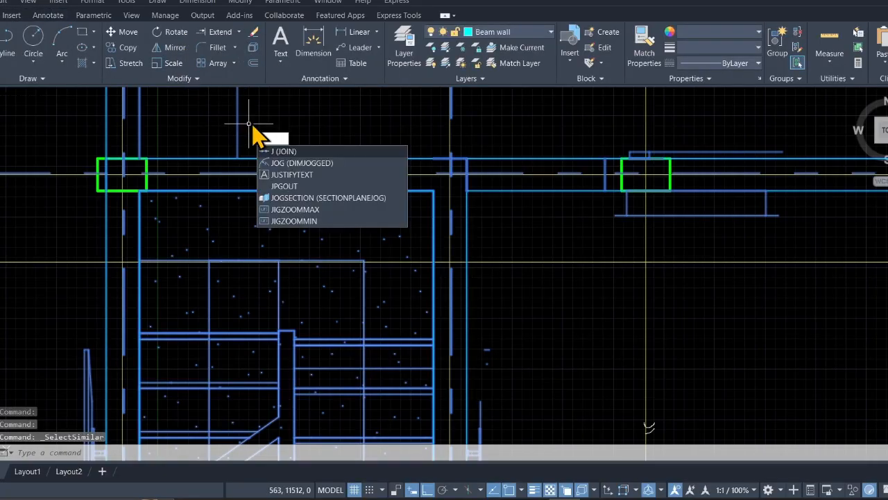
{"action": "key", "text": "Return"}
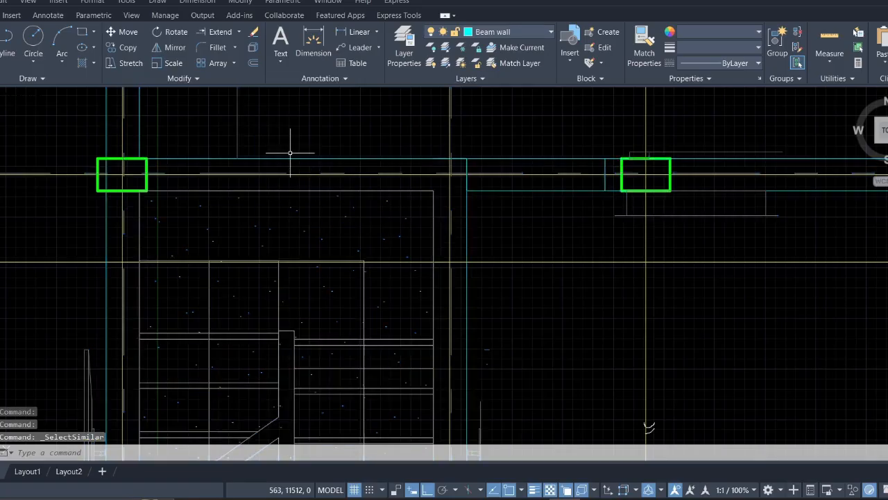
- Examine how the stair outline and the beam wall outline left of the stairs were joined by selecting each one
{"action": "scroll", "coordinate": [312, 155], "scroll_direction": "down", "scroll_amount": 4}
{"action": "scroll", "coordinate": [311, 155], "scroll_direction": "down", "scroll_amount": 2}
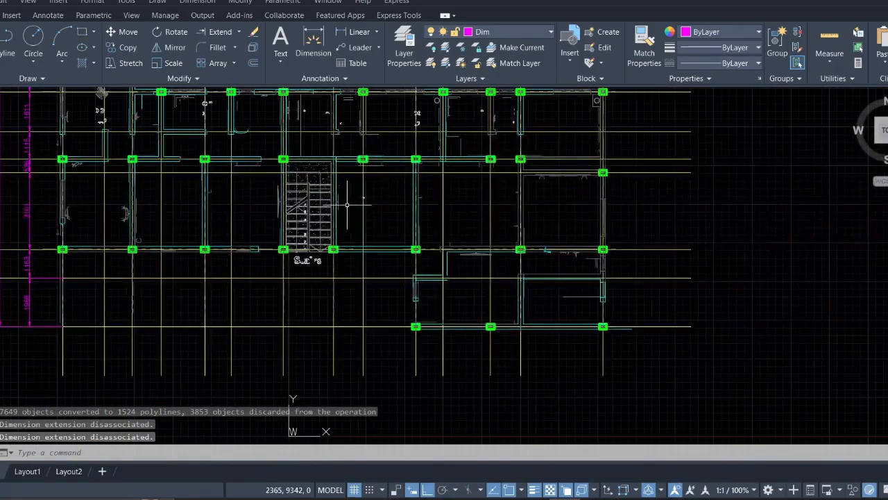
{"action": "scroll", "coordinate": [345, 200], "scroll_direction": "up", "scroll_amount": 6}
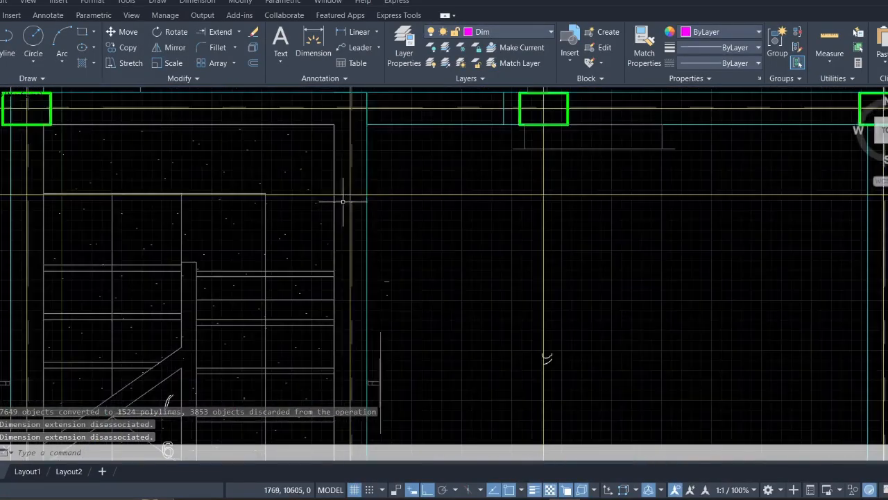
{"action": "left_click", "coordinate": [322, 134]}
{"action": "left_click", "coordinate": [312, 105]}
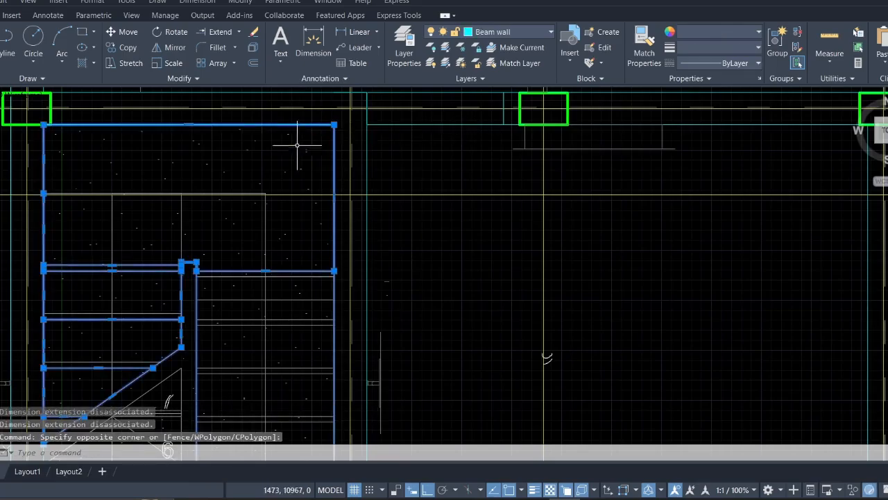
{"action": "scroll", "coordinate": [297, 145], "scroll_direction": "down", "scroll_amount": 5}
{"action": "scroll", "coordinate": [336, 196], "scroll_direction": "down", "scroll_amount": 3}
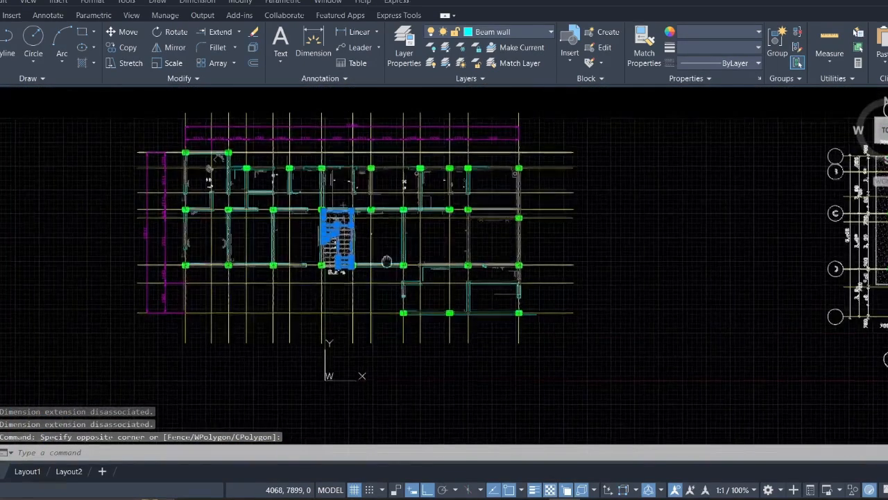
{"action": "scroll", "coordinate": [361, 212], "scroll_direction": "up", "scroll_amount": 6}
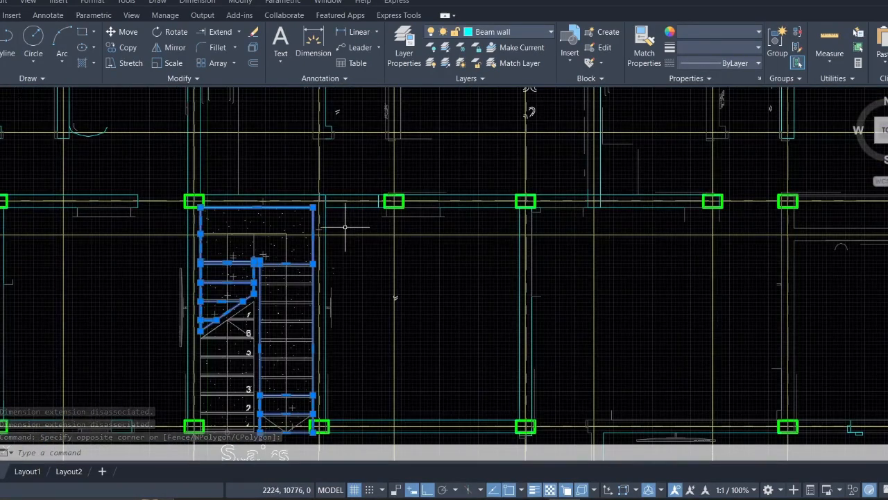
{"action": "key", "text": "Escape"}
{"action": "scroll", "coordinate": [144, 202], "scroll_direction": "up", "scroll_amount": 3}
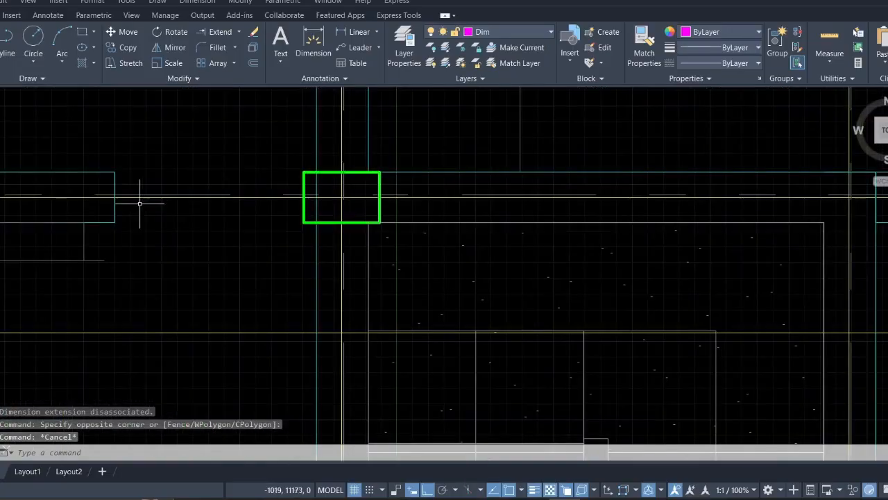
{"action": "left_click", "coordinate": [136, 206]}
{"action": "left_click", "coordinate": [88, 200]}
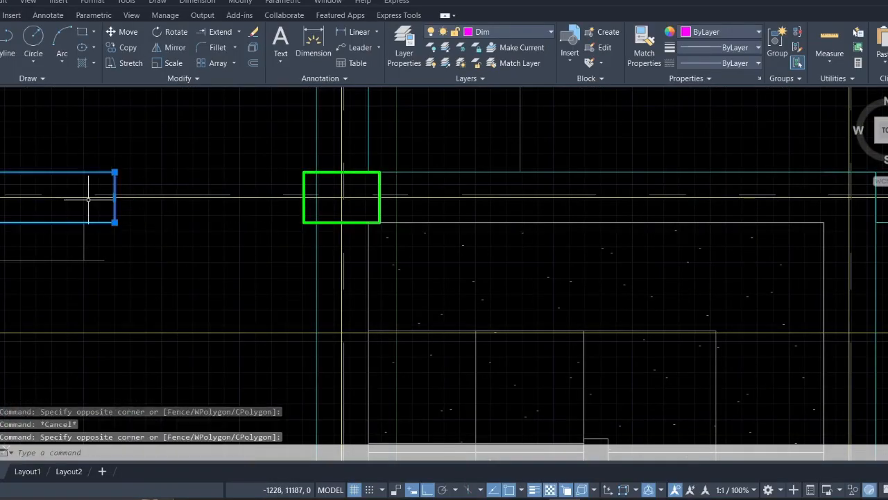
{"action": "scroll", "coordinate": [120, 231], "scroll_direction": "down", "scroll_amount": 3}
{"action": "key", "text": "Escape"}
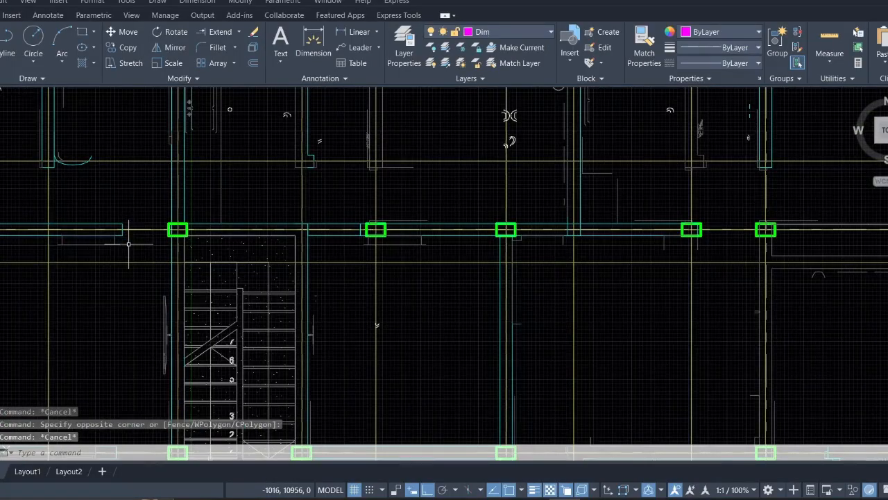
- Move the whole dimensioned layout with ortho mode off, from its lower-left grid intersection to a point just right of the drawing origin
{"action": "scroll", "coordinate": [131, 262], "scroll_direction": "down", "scroll_amount": 3}
{"action": "scroll", "coordinate": [386, 272], "scroll_direction": "down", "scroll_amount": 2}
{"action": "middle_click_drag", "start_coordinate": [164, 276], "coordinate": [384, 266]}
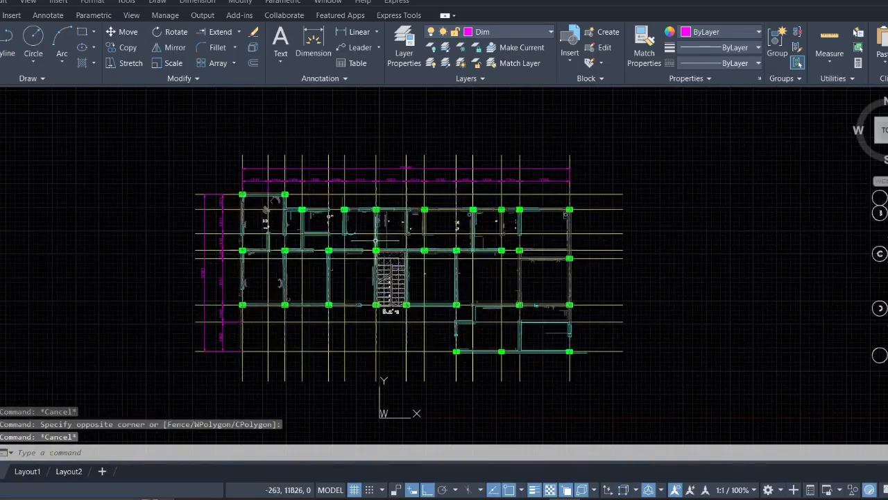
{"action": "scroll", "coordinate": [371, 225], "scroll_direction": "up", "scroll_amount": 4}
{"action": "scroll", "coordinate": [327, 213], "scroll_direction": "down", "scroll_amount": 3}
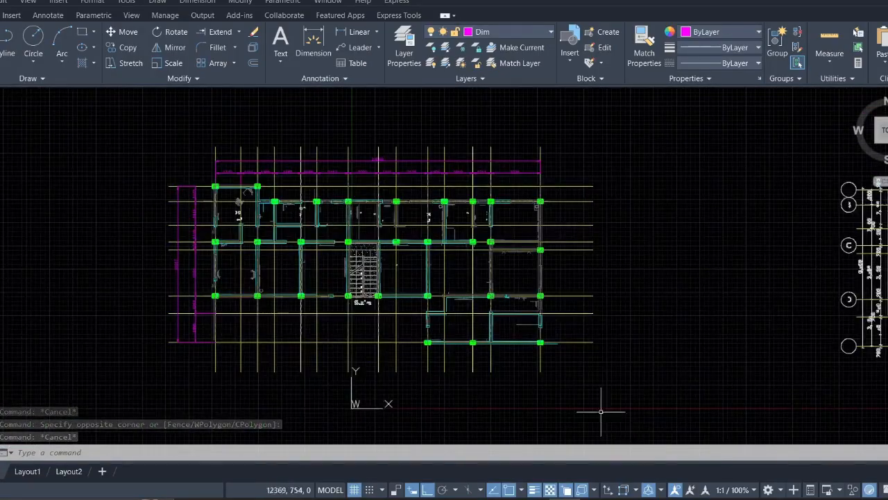
{"action": "left_click", "coordinate": [639, 420]}
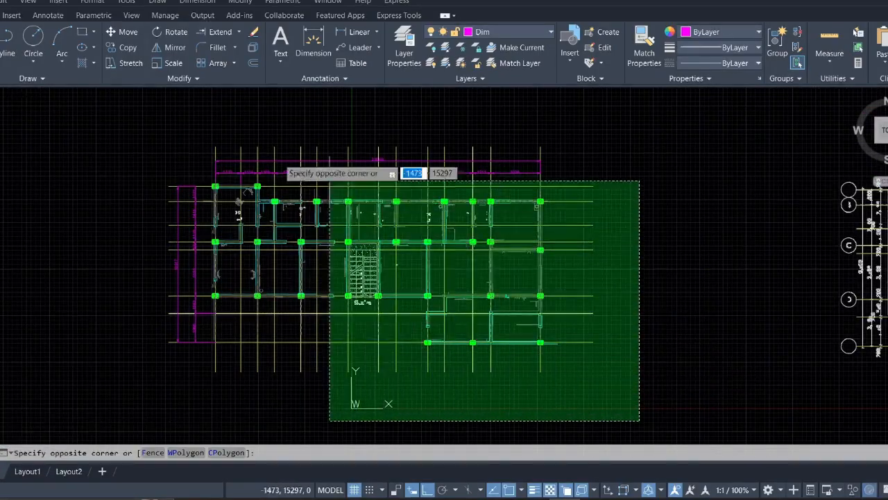
{"action": "left_click", "coordinate": [85, 93]}
{"action": "right_click", "coordinate": [109, 119]}
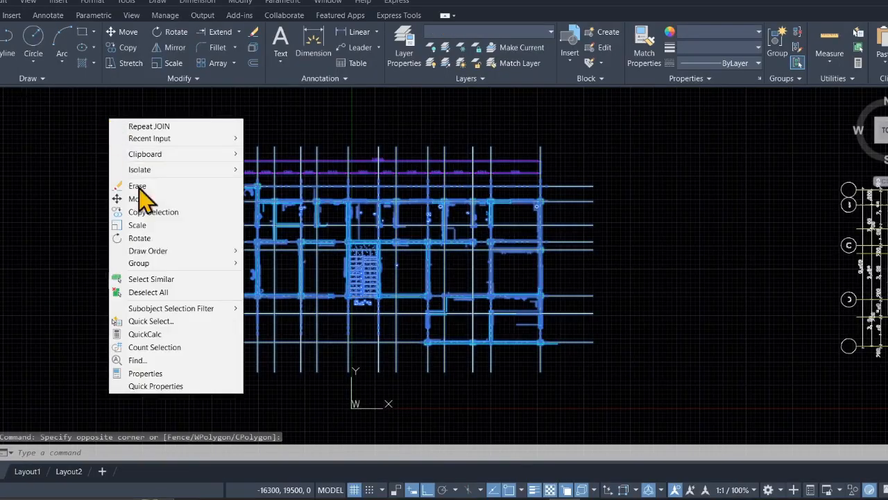
{"action": "left_click", "coordinate": [136, 200]}
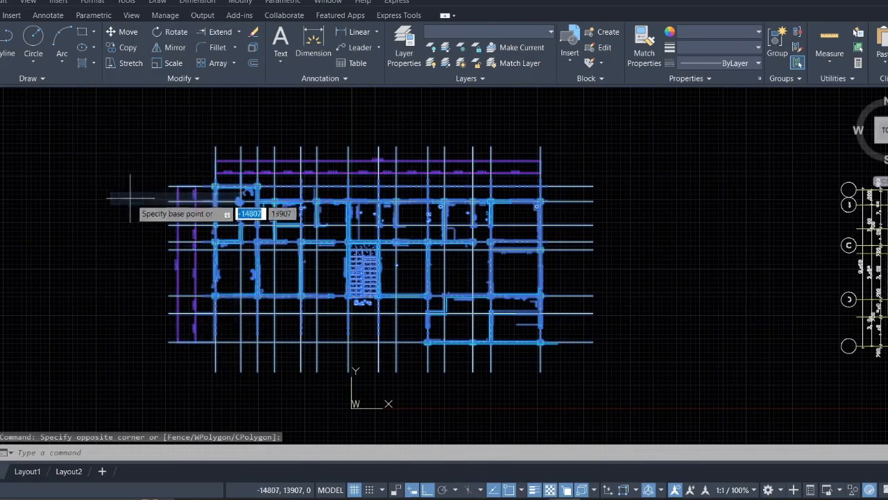
{"action": "left_click", "coordinate": [215, 341]}
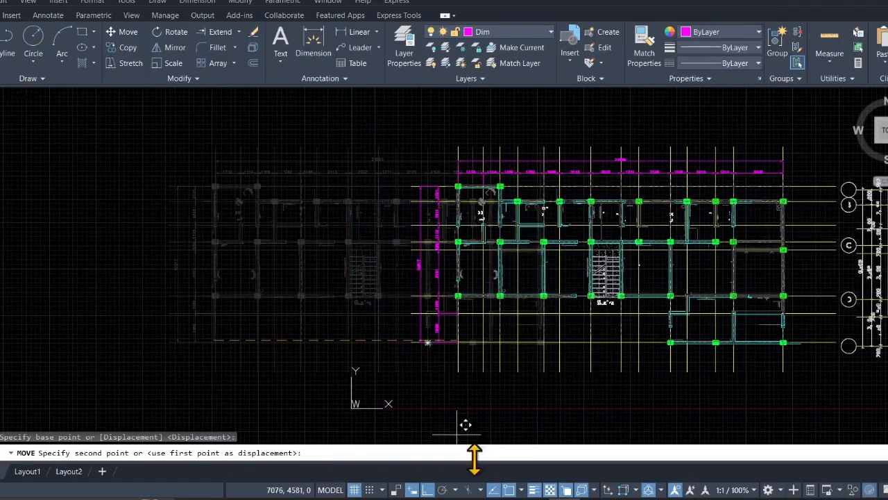
{"action": "left_click", "coordinate": [429, 488]}
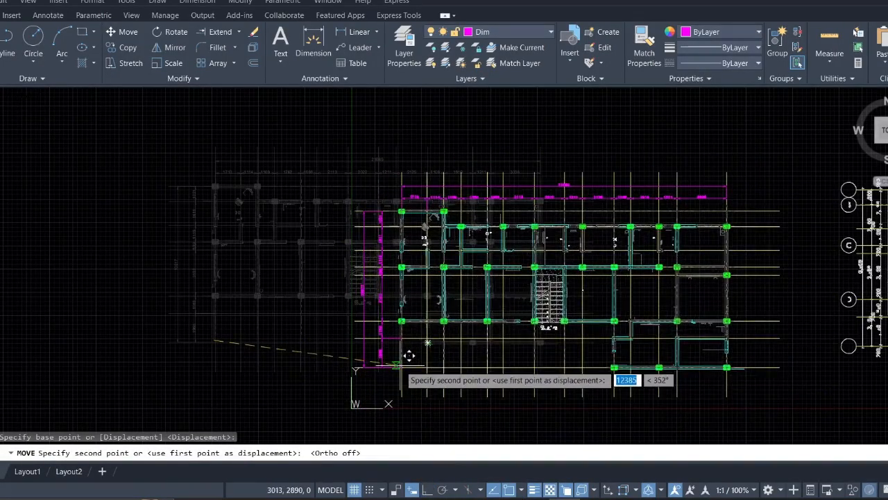
{"action": "left_click", "coordinate": [408, 355]}
{"action": "scroll", "coordinate": [442, 357], "scroll_direction": "down", "scroll_amount": 3}
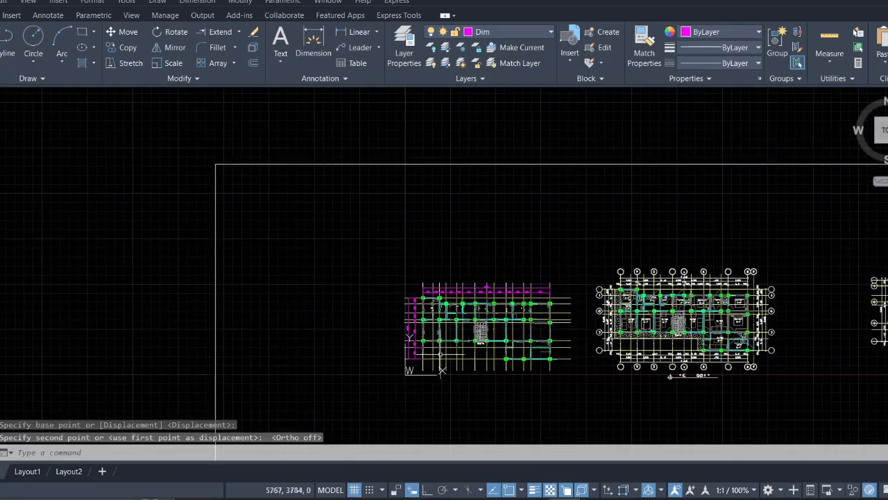
- Move the whole dimensioned layout 1713 mm horizontally to the right, using its lower-left grid intersection as the base point
{"action": "left_click", "coordinate": [586, 401]}
{"action": "left_click", "coordinate": [381, 240]}
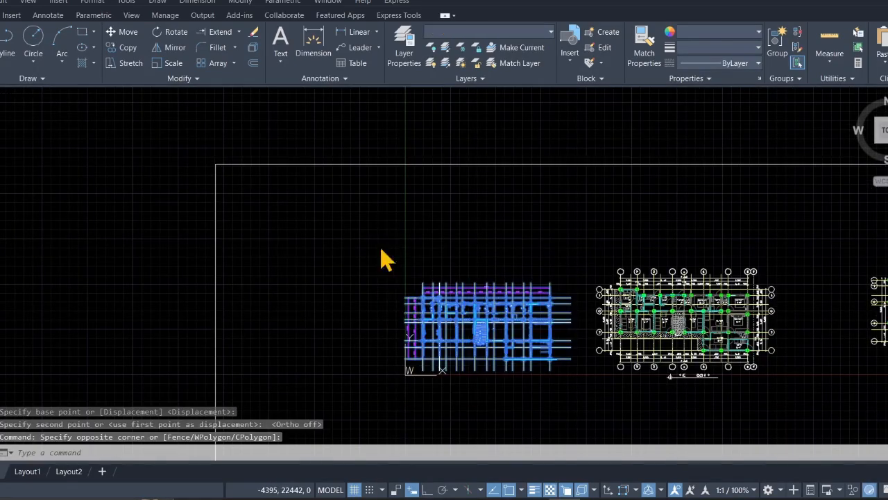
{"action": "right_click", "coordinate": [381, 251]}
{"action": "left_click", "coordinate": [407, 304]}
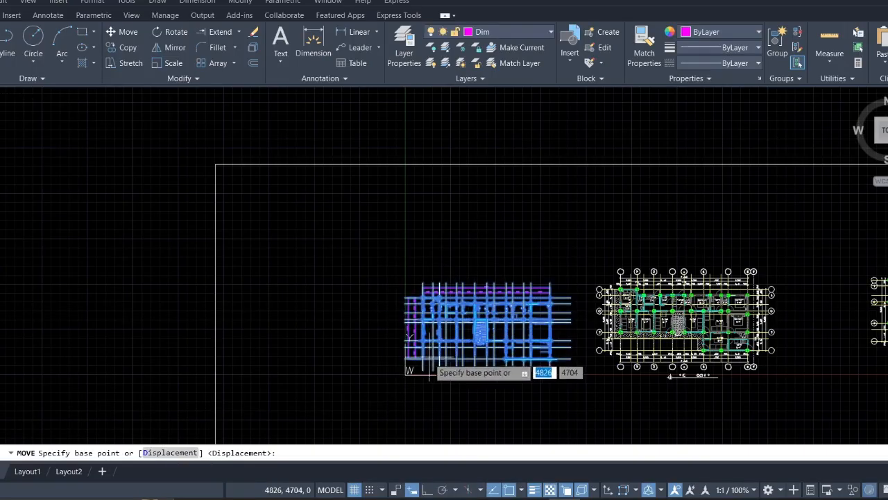
{"action": "left_click", "coordinate": [423, 358]}
{"action": "scroll", "coordinate": [423, 359], "scroll_direction": "up", "scroll_amount": 2}
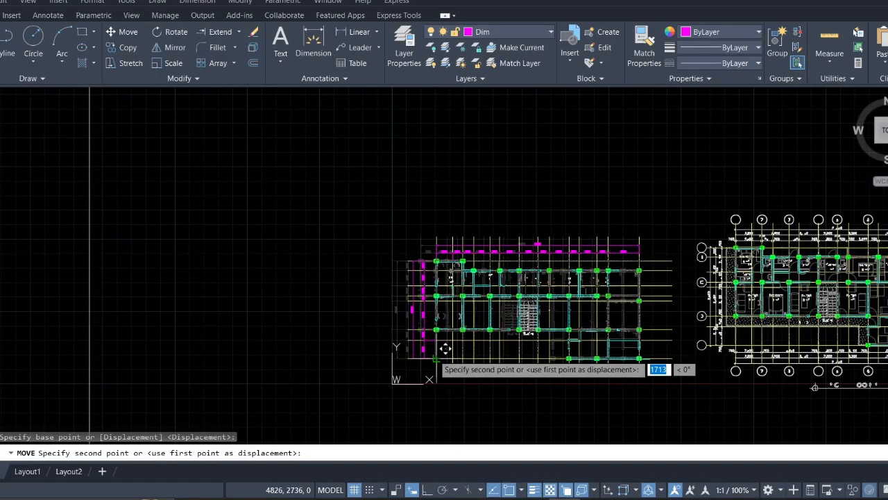
{"action": "left_click", "coordinate": [431, 349]}
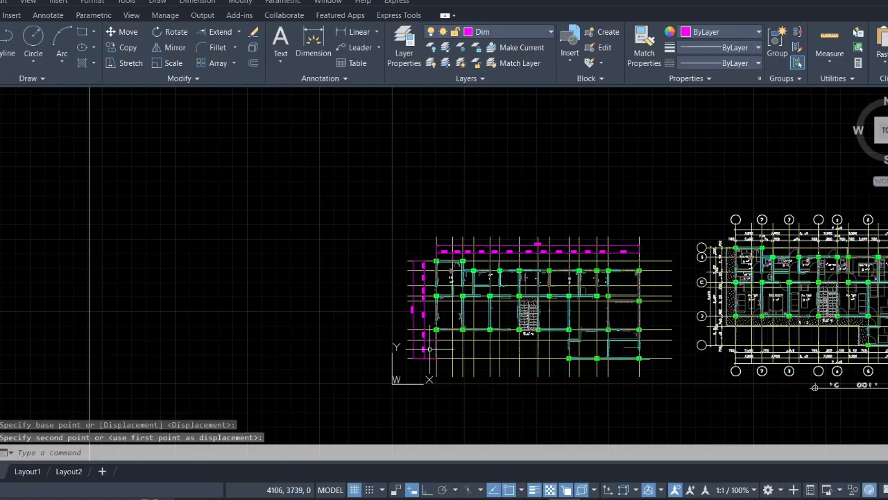
- Write the whole dimensioned layout out with WBLOCK as 001 GA FOR FINAL PROJECT.dxf in the CAD_Klas folder
{"action": "left_click", "coordinate": [687, 408]}
{"action": "left_click", "coordinate": [355, 203]}
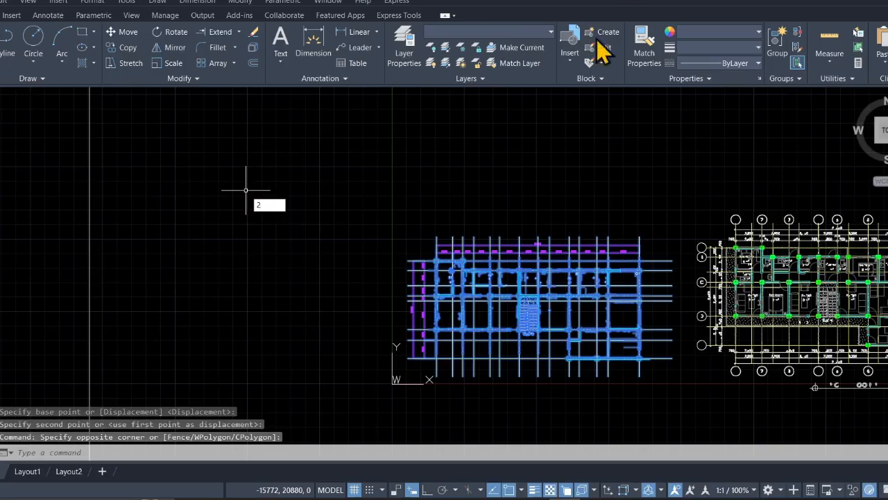
{"action": "key", "text": "BackSpace"}
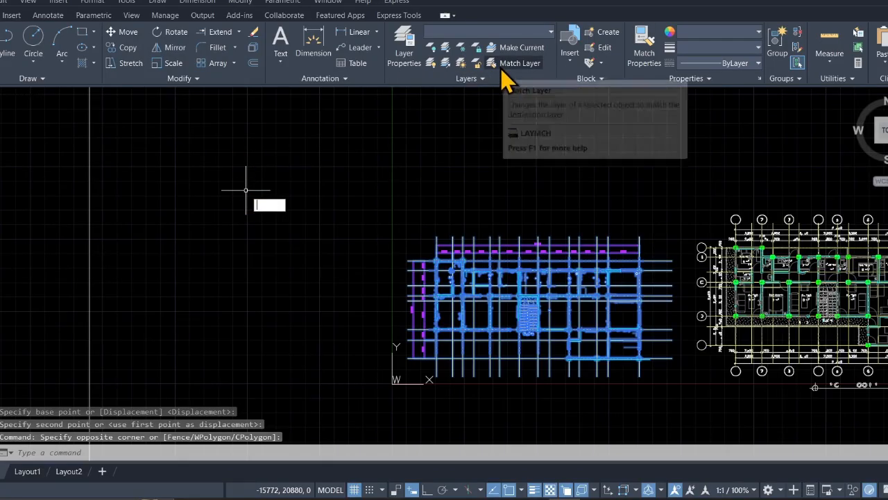
{"action": "type", "text": "w"}
{"action": "key", "text": "Return"}
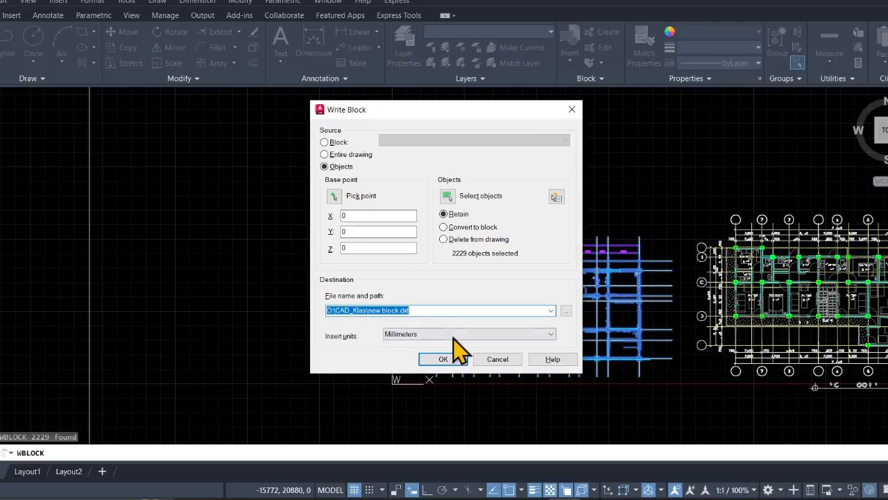
{"action": "left_click", "coordinate": [566, 311]}
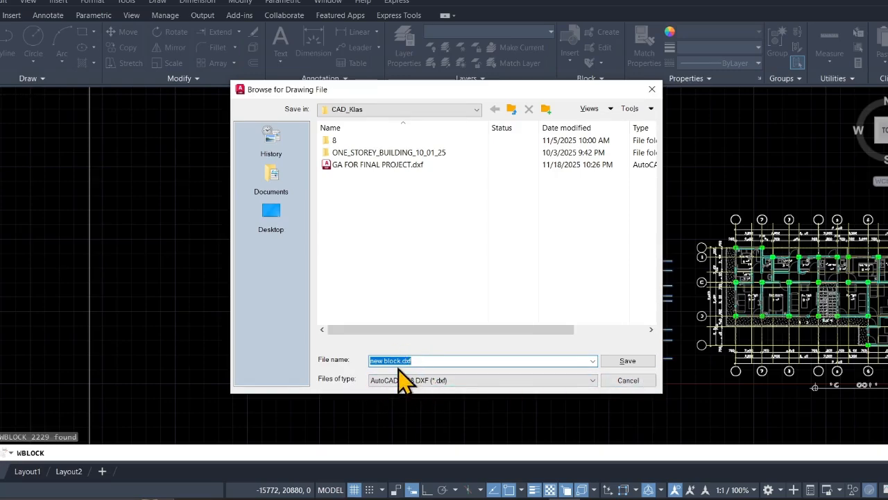
{"action": "left_click", "coordinate": [359, 166]}
{"action": "left_click", "coordinate": [381, 366]}
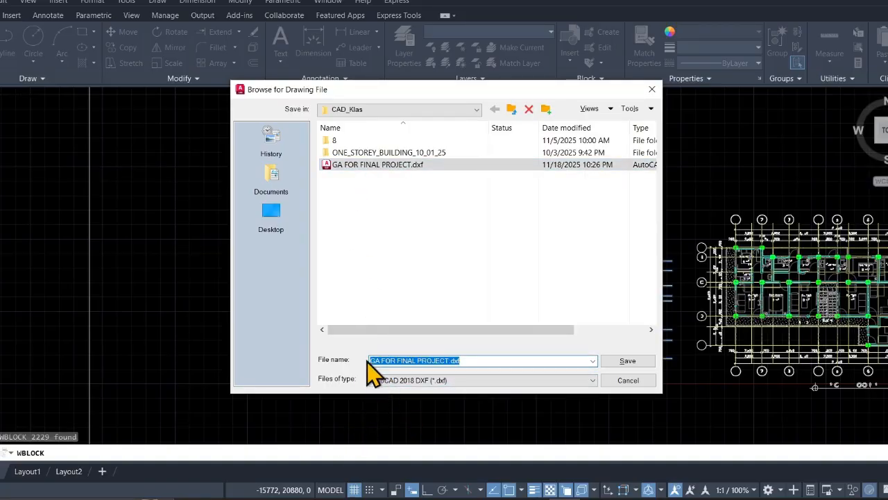
{"action": "left_click", "coordinate": [374, 361]}
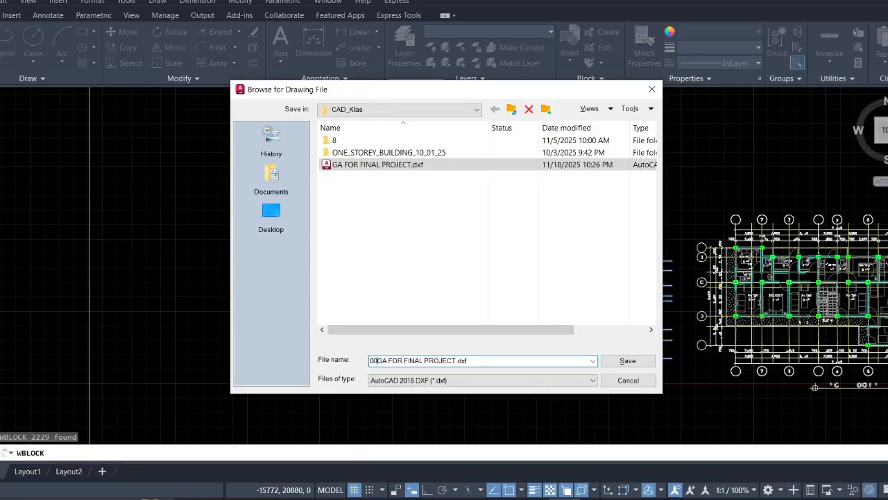
{"action": "type", "text": "001"}
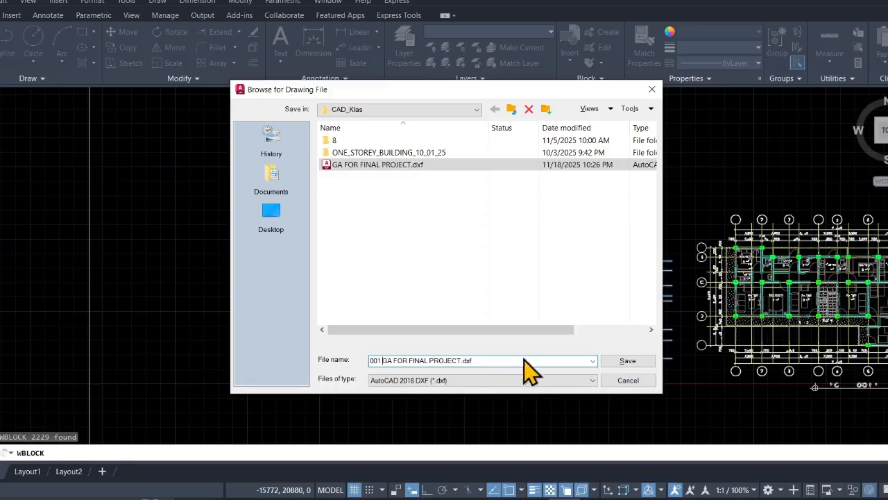
{"action": "left_click", "coordinate": [628, 363]}
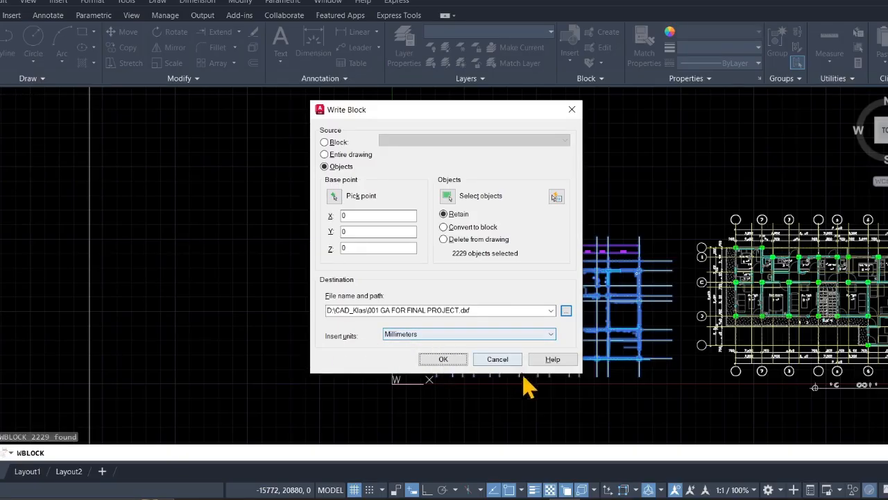
{"action": "left_click", "coordinate": [436, 362]}
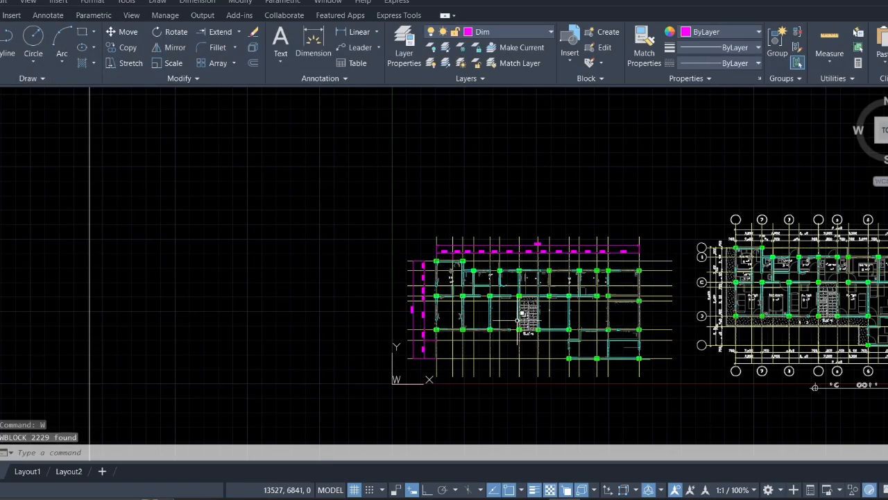
- Examine the beam wall lines across the dimensioned layout, from the stairs to the rooms at its right end, beside the original plan
{"action": "scroll", "coordinate": [517, 316], "scroll_direction": "up", "scroll_amount": 8}
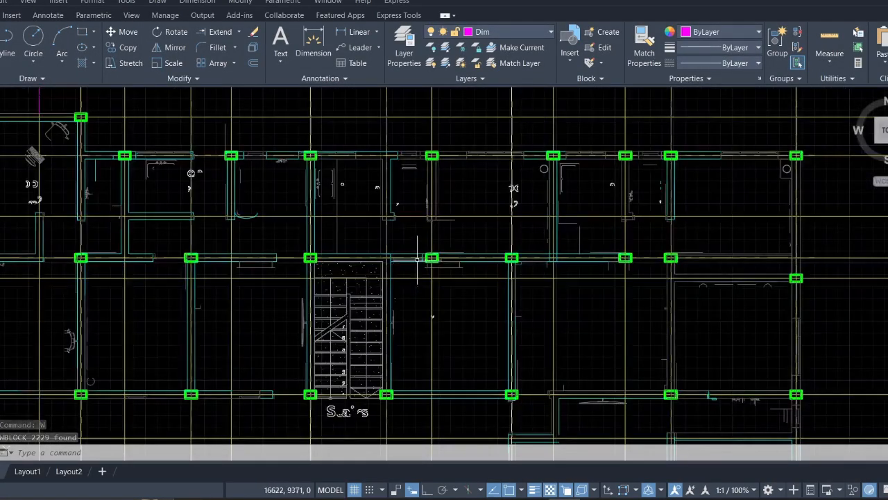
{"action": "scroll", "coordinate": [417, 257], "scroll_direction": "down", "scroll_amount": 6}
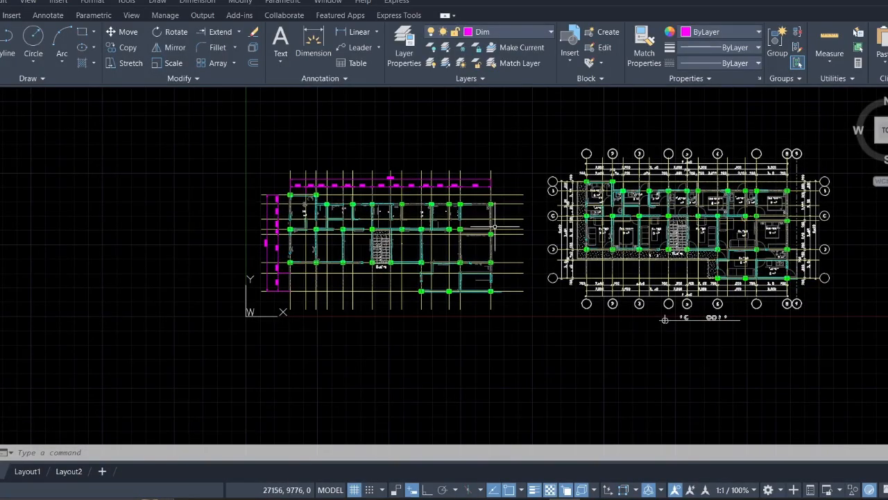
{"action": "scroll", "coordinate": [494, 226], "scroll_direction": "down", "scroll_amount": 2}
{"action": "middle_click_drag", "start_coordinate": [495, 226], "coordinate": [455, 243]}
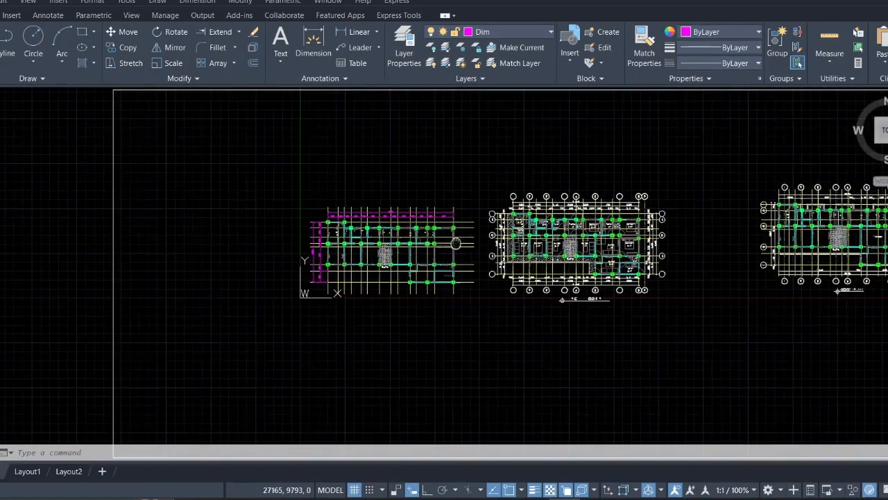
{"action": "scroll", "coordinate": [452, 229], "scroll_direction": "up", "scroll_amount": 4}
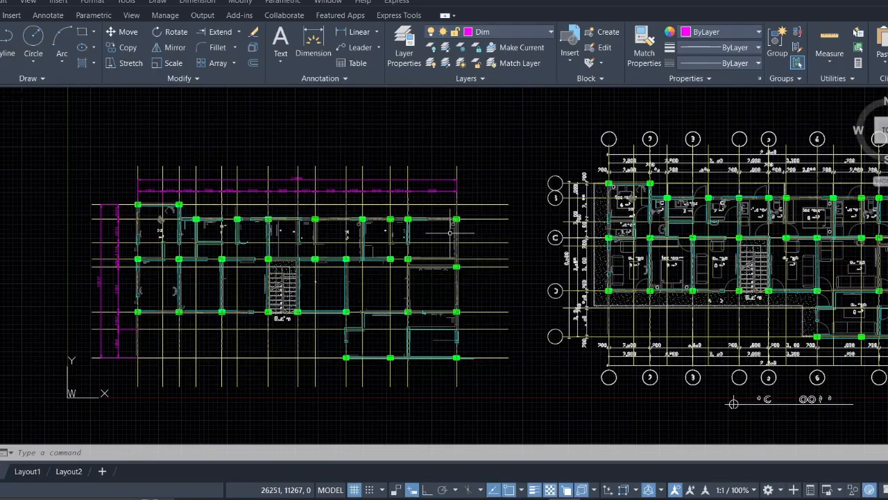
{"action": "scroll", "coordinate": [450, 233], "scroll_direction": "down", "scroll_amount": 4}
{"action": "mouse_move", "coordinate": [450, 234]}
{"action": "middle_mouse_down"}
{"action": "mouse_move", "coordinate": [490, 184]}
{"action": "mouse_move", "coordinate": [608, 251]}
{"action": "middle_mouse_up"}
{"action": "scroll", "coordinate": [440, 196], "scroll_direction": "up", "scroll_amount": 4}
{"action": "scroll", "coordinate": [436, 208], "scroll_direction": "up", "scroll_amount": 2}
{"action": "scroll", "coordinate": [478, 202], "scroll_direction": "down", "scroll_amount": 6}
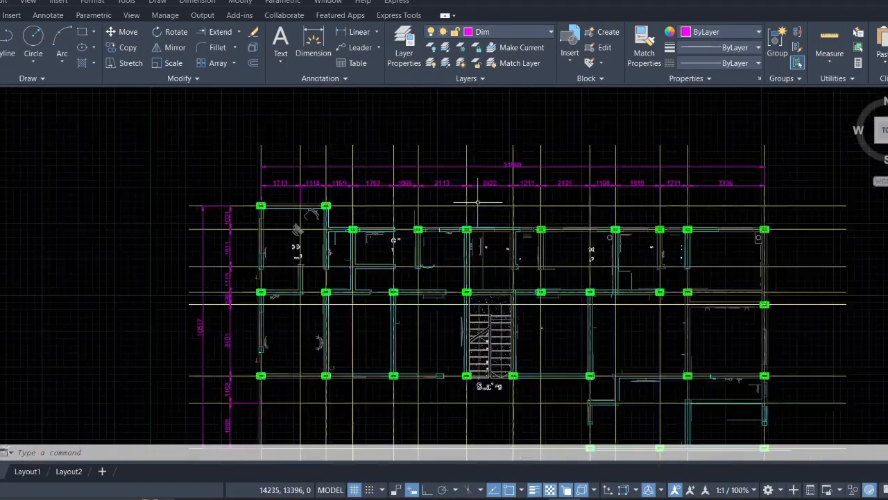
{"action": "middle_click_drag", "start_coordinate": [468, 198], "coordinate": [458, 192]}
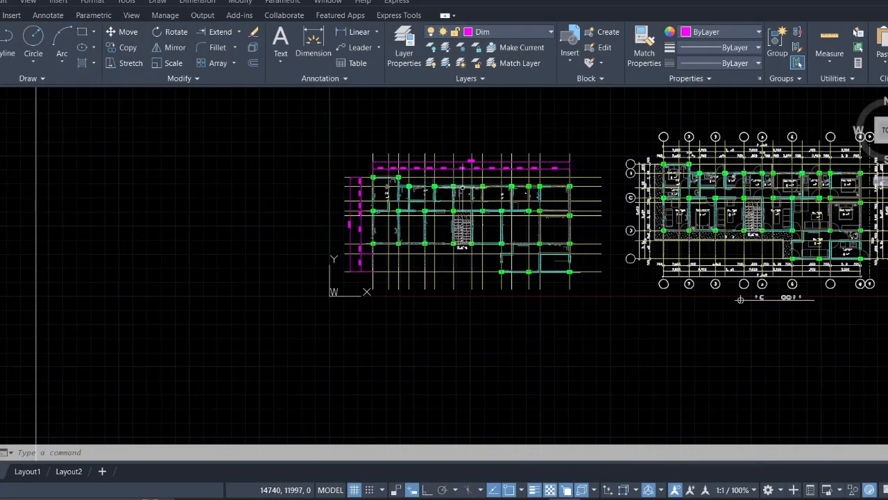
{"action": "scroll", "coordinate": [462, 187], "scroll_direction": "up", "scroll_amount": 6}
{"action": "middle_click_drag", "start_coordinate": [533, 210], "coordinate": [316, 185]}
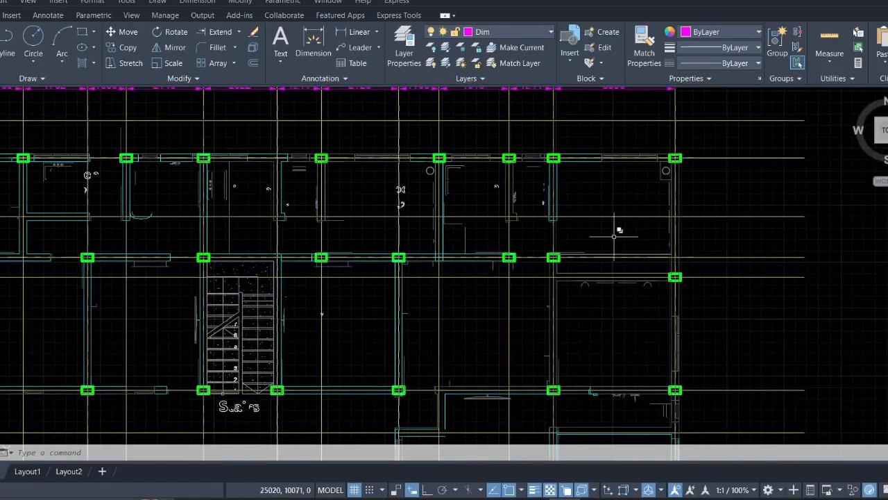
{"action": "mouse_move", "coordinate": [615, 236]}
{"action": "middle_mouse_down"}
{"action": "mouse_move", "coordinate": [452, 191]}
{"action": "mouse_move", "coordinate": [367, 179]}
{"action": "mouse_move", "coordinate": [411, 174]}
{"action": "middle_mouse_up"}
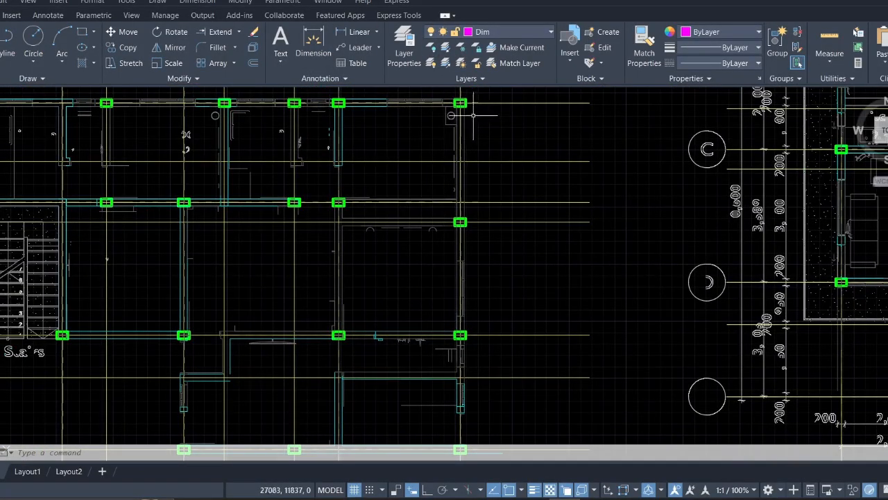
{"action": "scroll", "coordinate": [341, 186], "scroll_direction": "down", "scroll_amount": 2}
{"action": "mouse_move", "coordinate": [341, 186]}
{"action": "middle_mouse_down"}
{"action": "mouse_move", "coordinate": [458, 248]}
{"action": "mouse_move", "coordinate": [484, 208]}
{"action": "middle_mouse_up"}
{"action": "scroll", "coordinate": [290, 226], "scroll_direction": "down", "scroll_amount": 2}
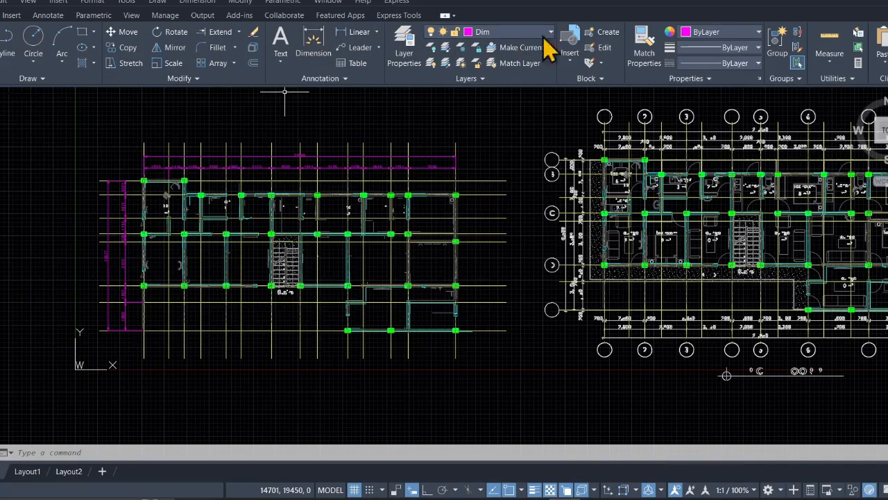
- Start Match Properties with the cyan beam wall line along the top of the upper-right room as the source object
{"action": "left_click", "coordinate": [643, 48]}
{"action": "scroll", "coordinate": [423, 202], "scroll_direction": "up", "scroll_amount": 5}
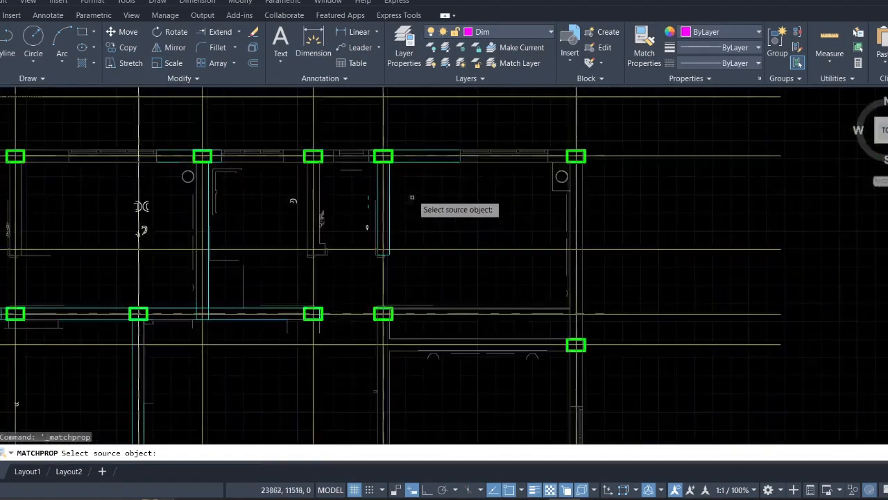
{"action": "left_click", "coordinate": [420, 154]}
{"action": "scroll", "coordinate": [563, 204], "scroll_direction": "up", "scroll_amount": 4}
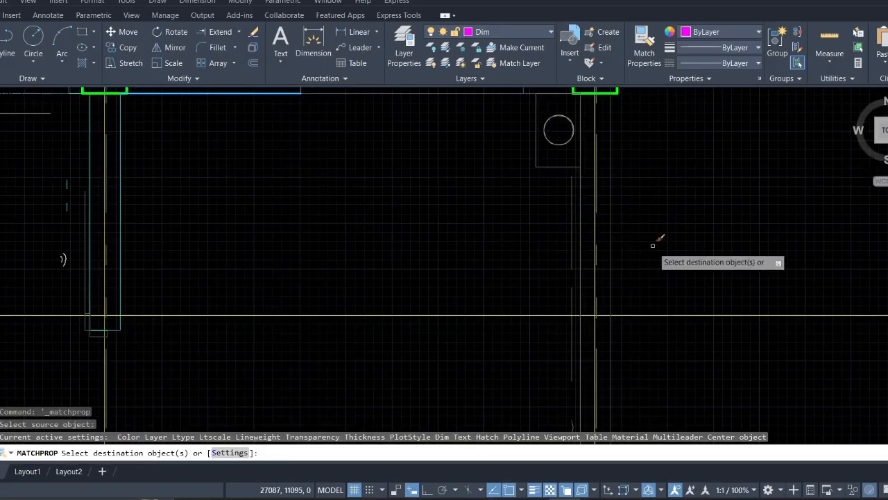